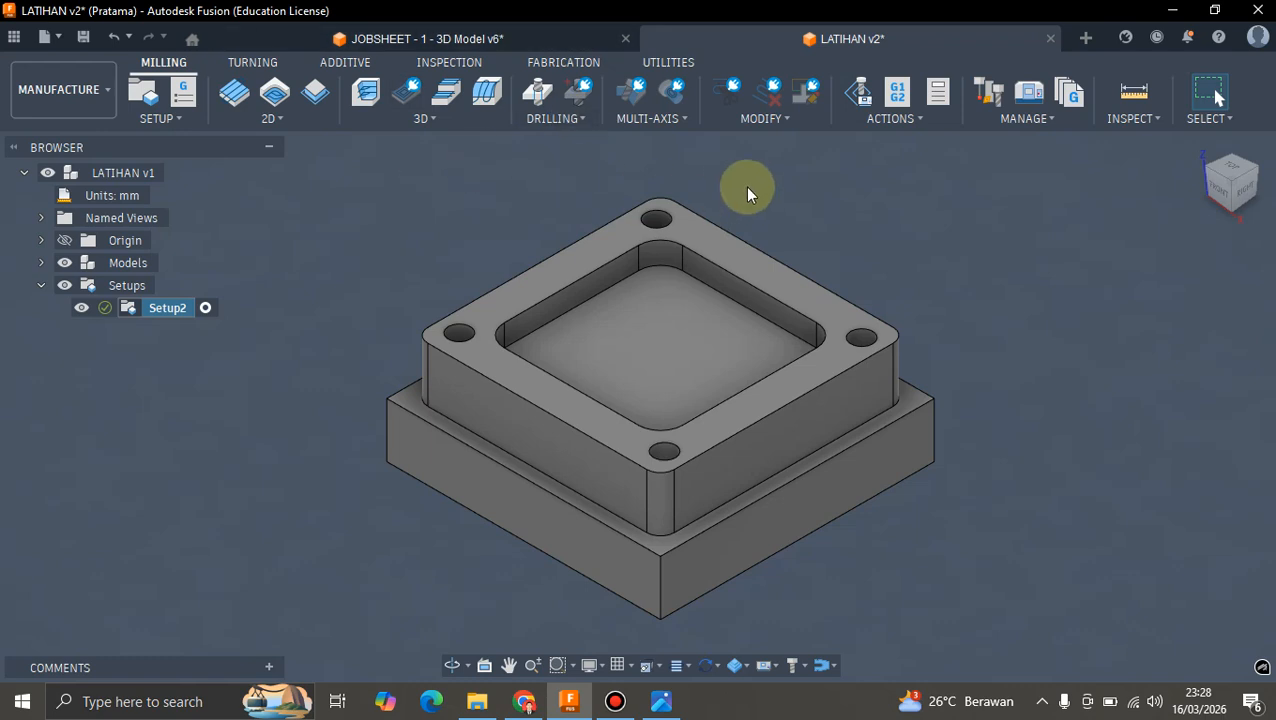
- Switch to the image viewer and examine the part's dimensions in the Latihan - Jobsheet 1 drawing
{"action": "middle_click_drag", "start_coordinate": [786, 208], "coordinate": [742, 703], "text": "shift"}
{"action": "left_click", "coordinate": [661, 701]}
{"action": "scroll", "coordinate": [675, 433], "scroll_direction": "down", "scroll_amount": 3}
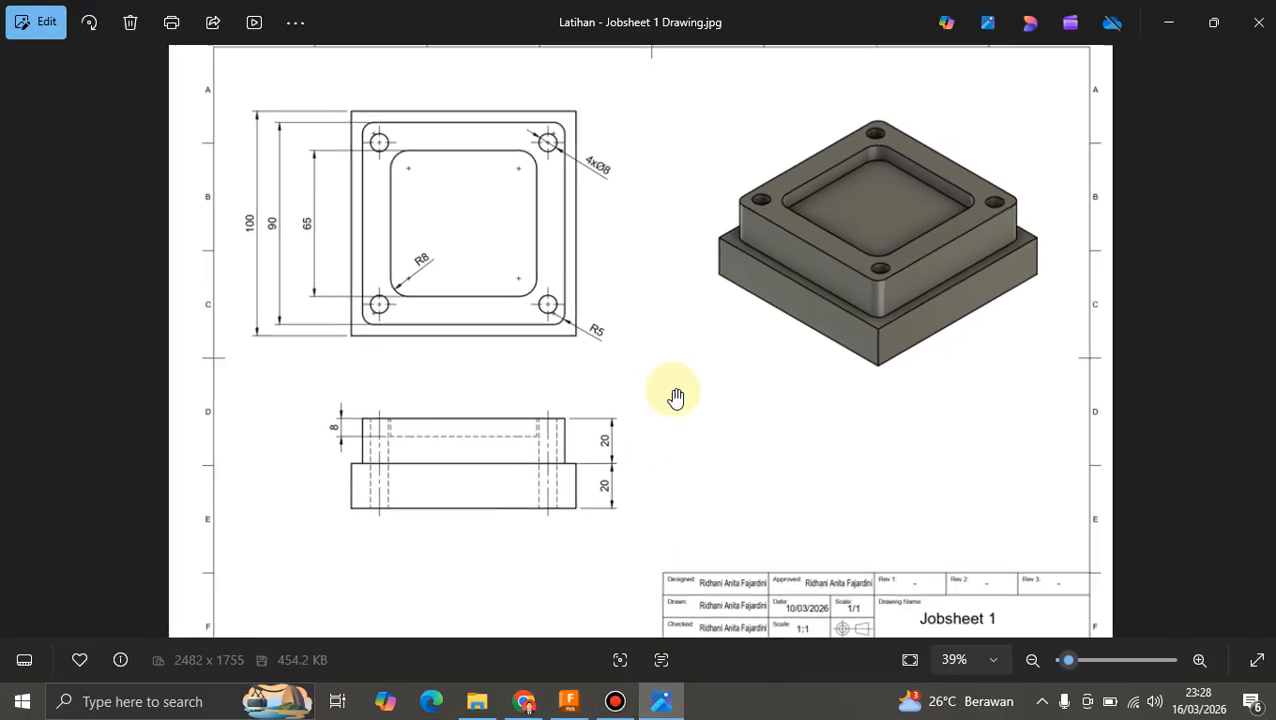
{"action": "scroll", "coordinate": [728, 438], "scroll_direction": "up", "scroll_amount": 5}
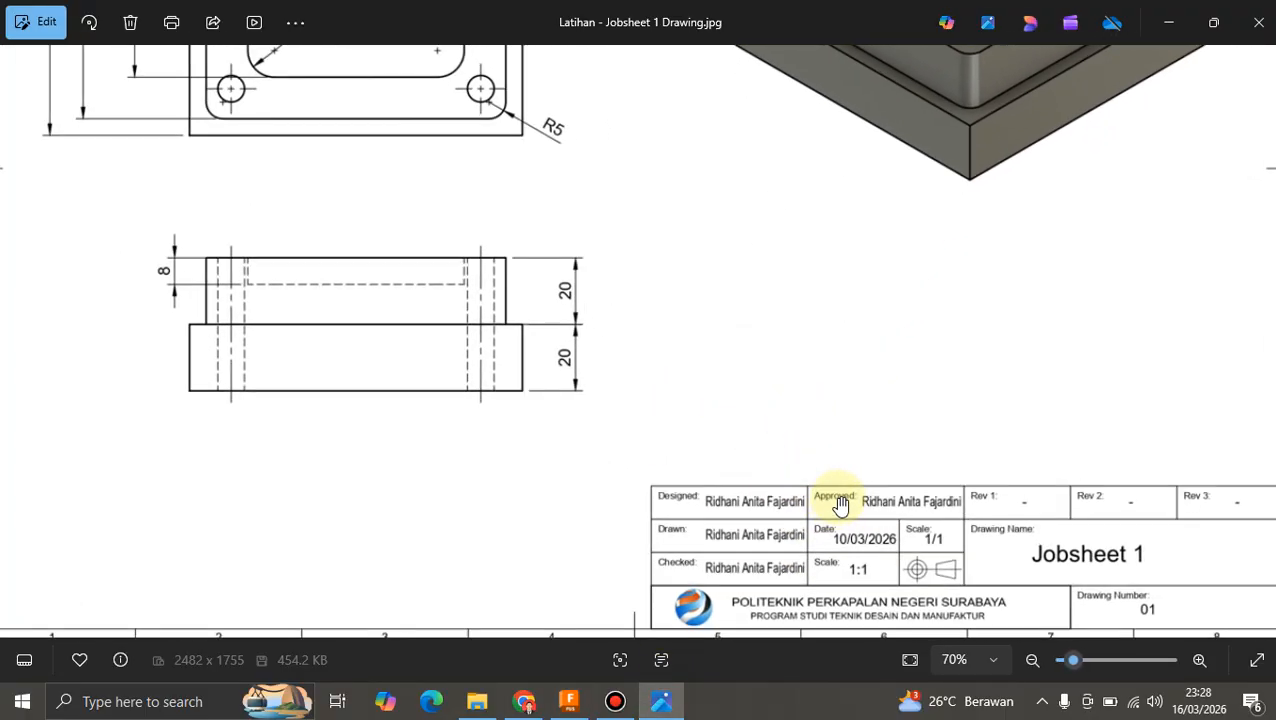
{"action": "scroll", "coordinate": [746, 452], "scroll_direction": "down", "scroll_amount": 2}
{"action": "scroll", "coordinate": [860, 465], "scroll_direction": "up", "scroll_amount": 1}
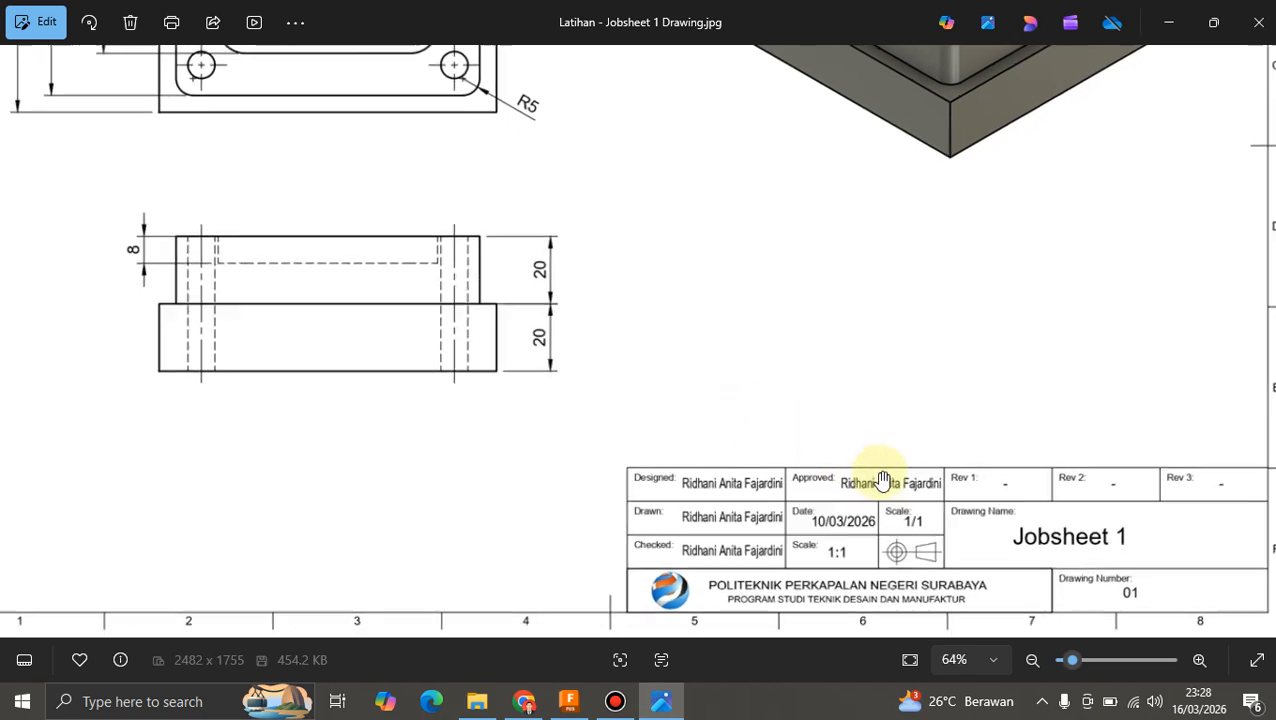
{"action": "scroll", "coordinate": [783, 447], "scroll_direction": "down", "scroll_amount": 3}
{"action": "scroll", "coordinate": [820, 404], "scroll_direction": "up", "scroll_amount": 1}
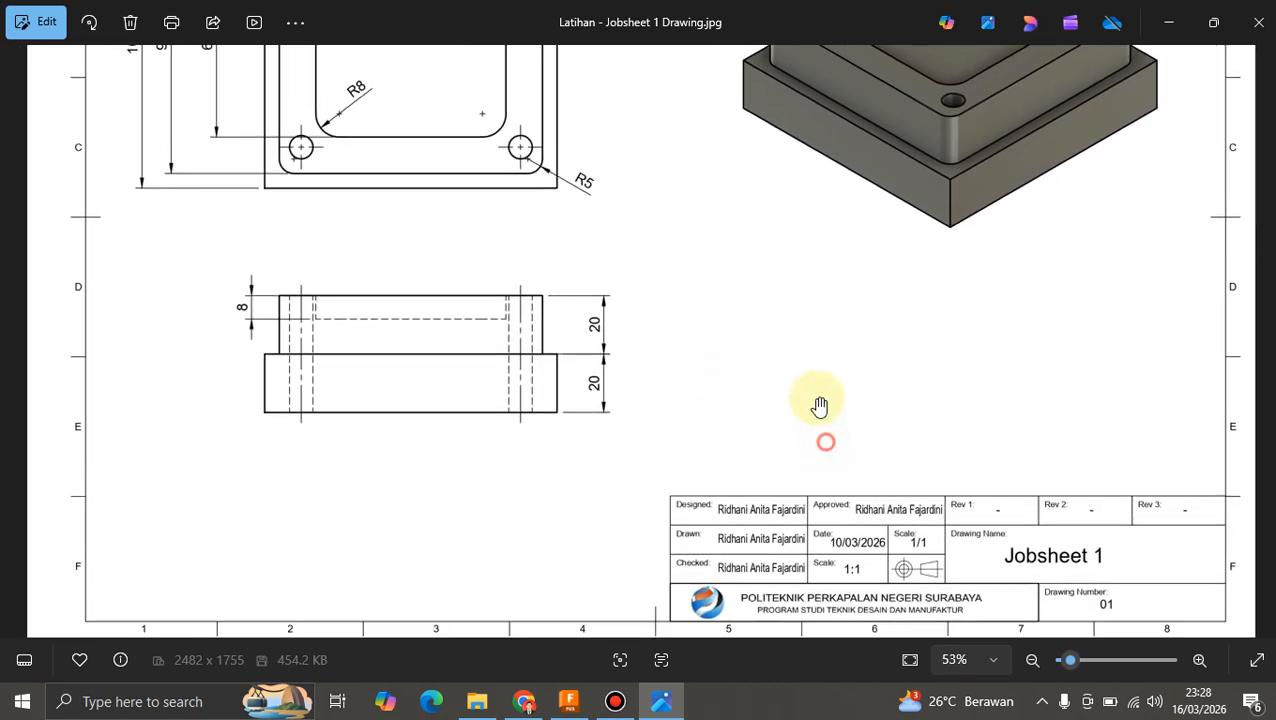
{"action": "mouse_move", "coordinate": [724, 376]}
{"action": "left_mouse_down"}
{"action": "mouse_move", "coordinate": [792, 424]}
{"action": "mouse_move", "coordinate": [635, 362]}
{"action": "mouse_move", "coordinate": [829, 581]}
{"action": "mouse_move", "coordinate": [901, 538]}
{"action": "left_mouse_up"}
{"action": "scroll", "coordinate": [857, 498], "scroll_direction": "down", "scroll_amount": 2}
{"action": "scroll", "coordinate": [738, 382], "scroll_direction": "up", "scroll_amount": 1}
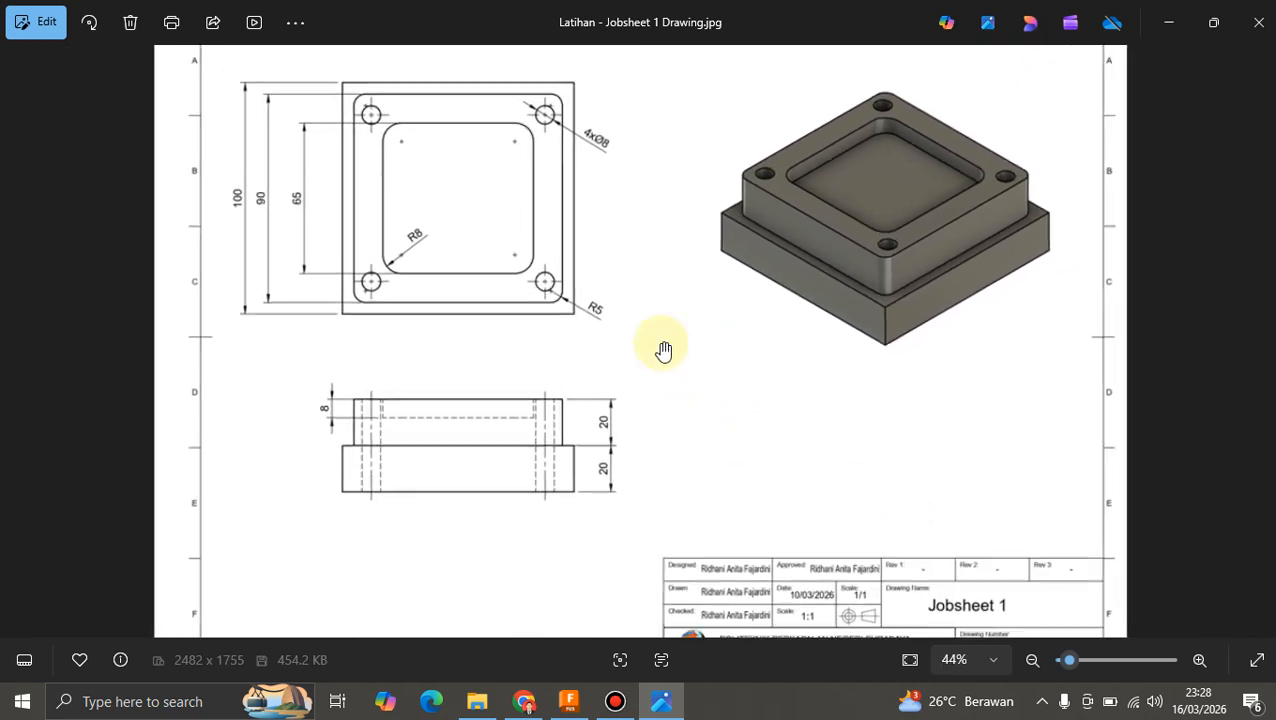
{"action": "left_click_drag", "start_coordinate": [692, 515], "coordinate": [600, 638]}
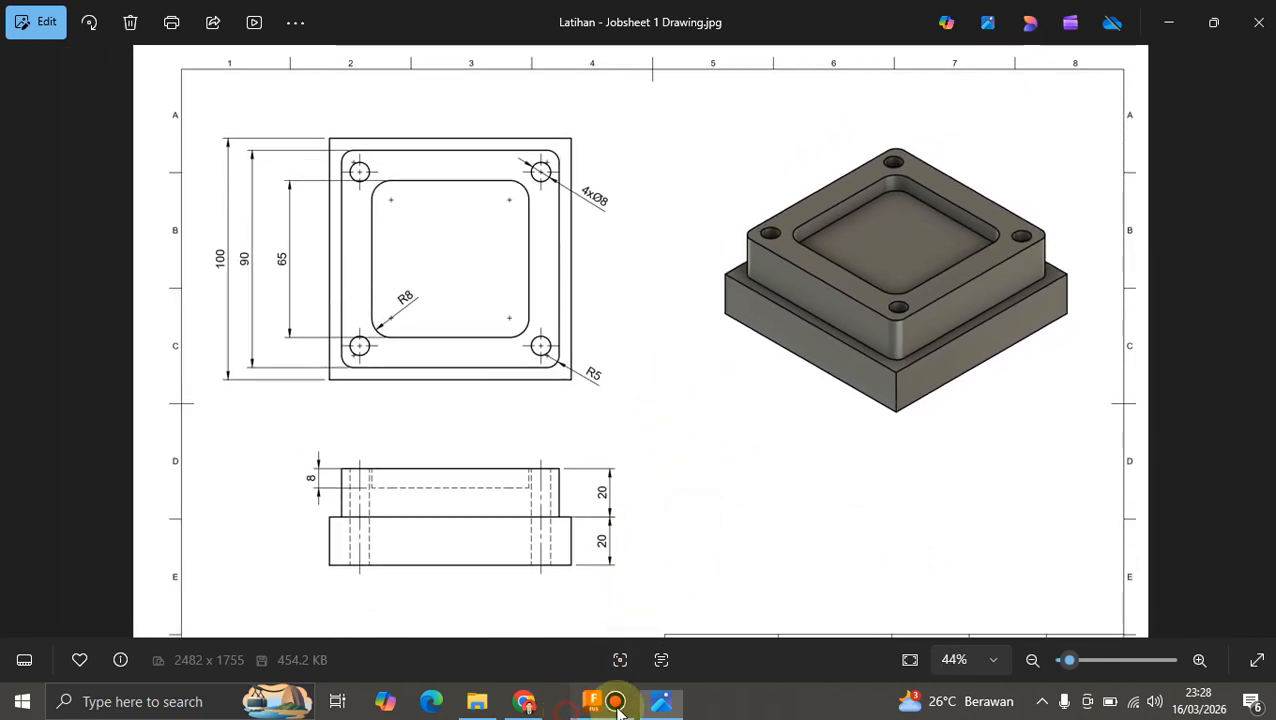
- Switch back to Fusion and start a new milling setup with a relative size box as stock
{"action": "left_click", "coordinate": [592, 702]}
{"action": "middle_click_drag", "start_coordinate": [773, 460], "coordinate": [560, 204], "text": "shift"}
{"action": "middle_click_drag", "start_coordinate": [842, 245], "coordinate": [735, 210], "text": "shift"}
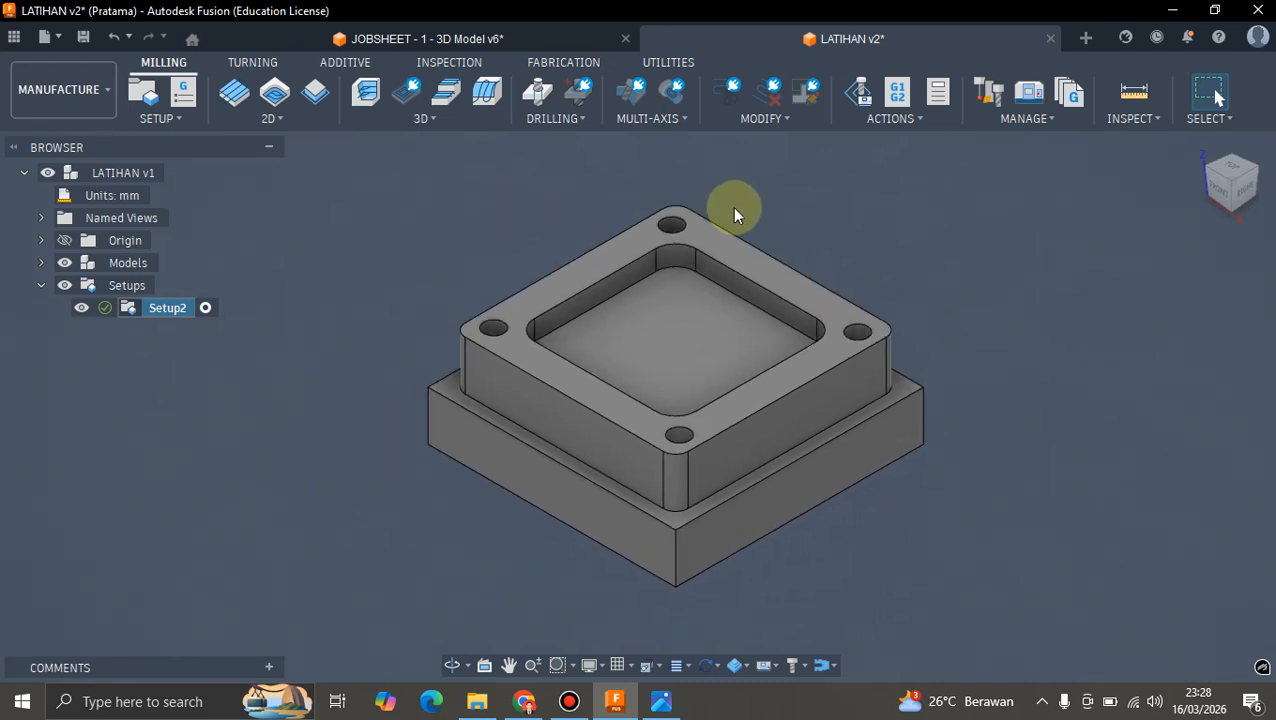
{"action": "left_click", "coordinate": [141, 130]}
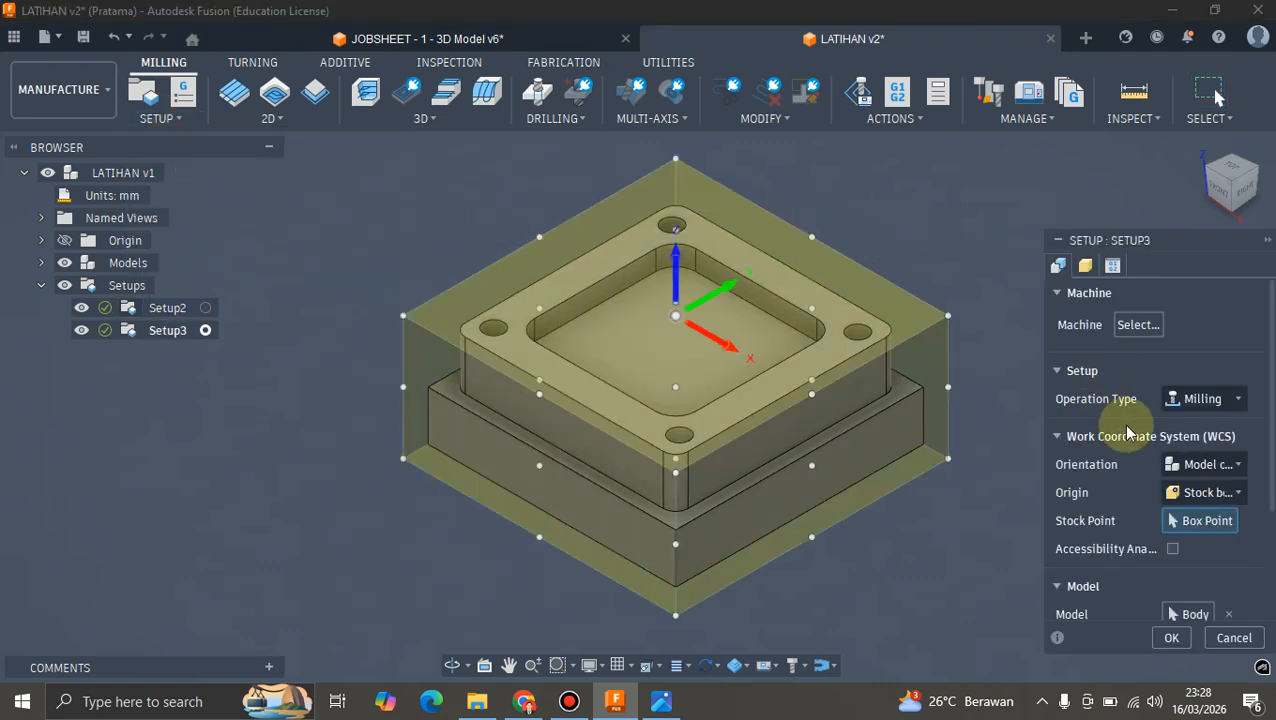
{"action": "left_click", "coordinate": [1086, 267]}
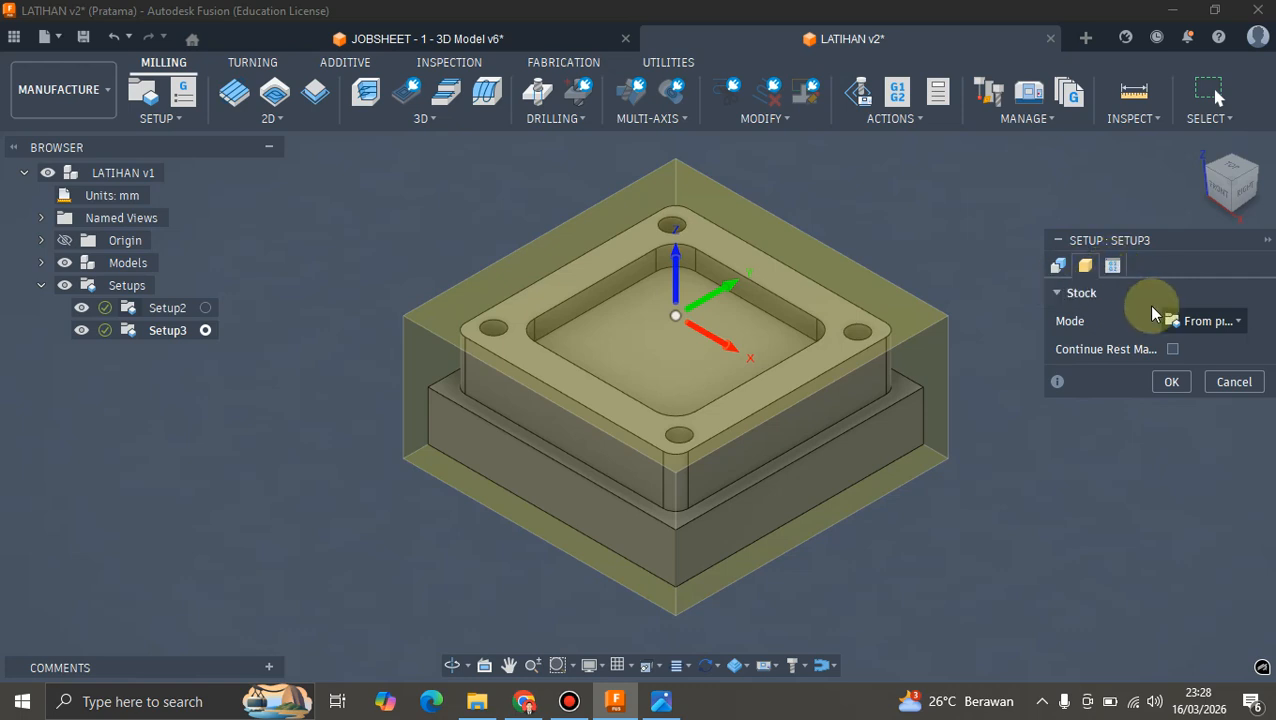
{"action": "left_click", "coordinate": [1183, 321]}
{"action": "left_click", "coordinate": [1150, 367]}
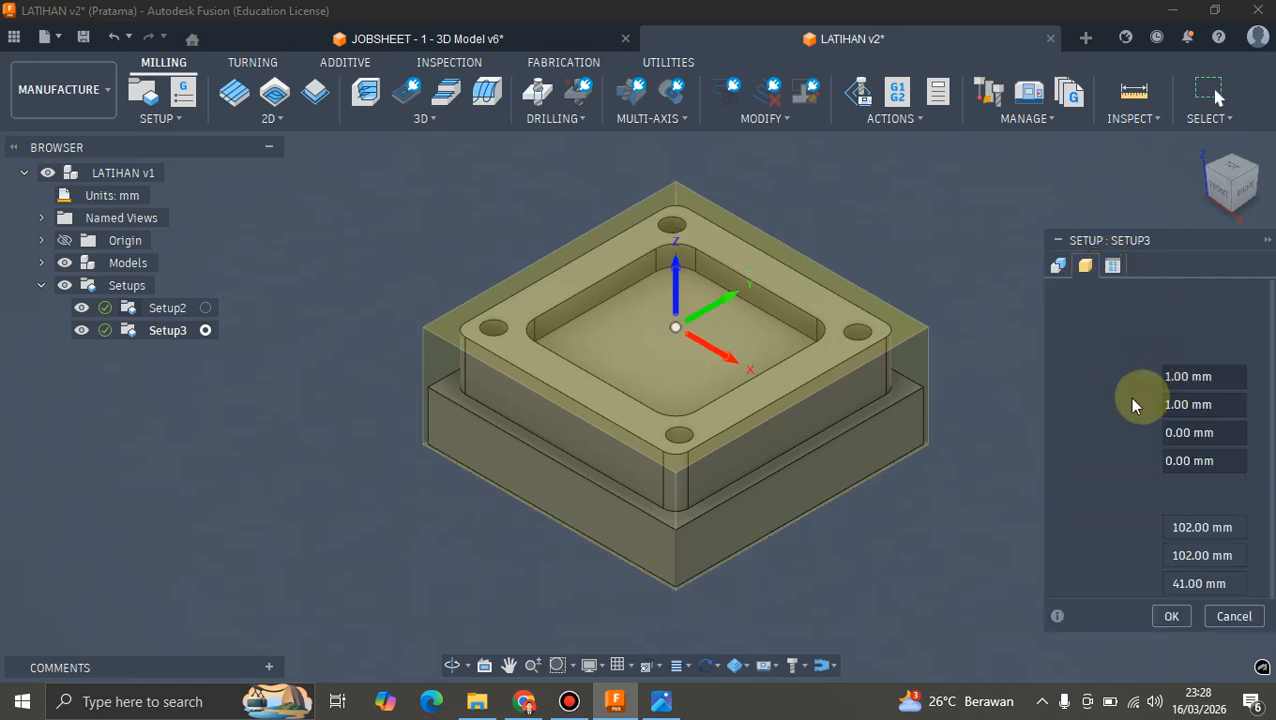
- Set the relative size box stock's side, top and bottom offsets to 5 mm each
{"action": "left_click", "coordinate": [1245, 187]}
{"action": "scroll", "coordinate": [747, 337], "scroll_direction": "up", "scroll_amount": 3}
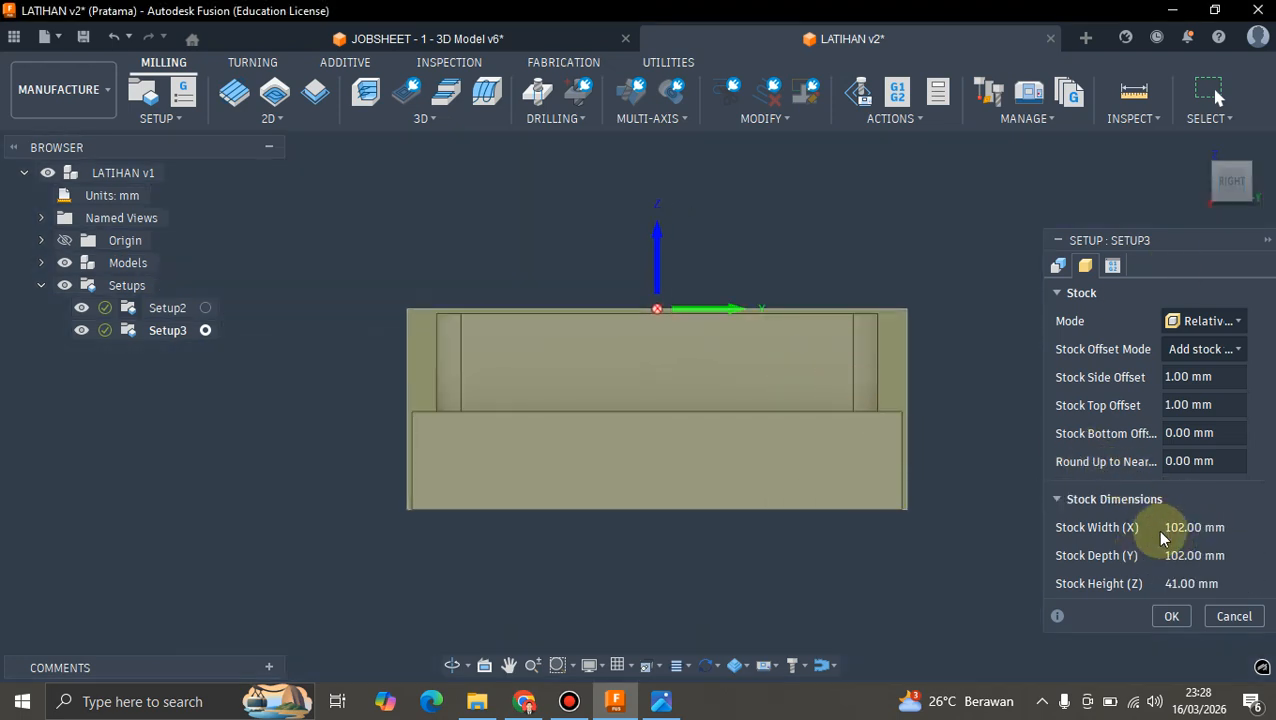
{"action": "left_click", "coordinate": [1200, 321]}
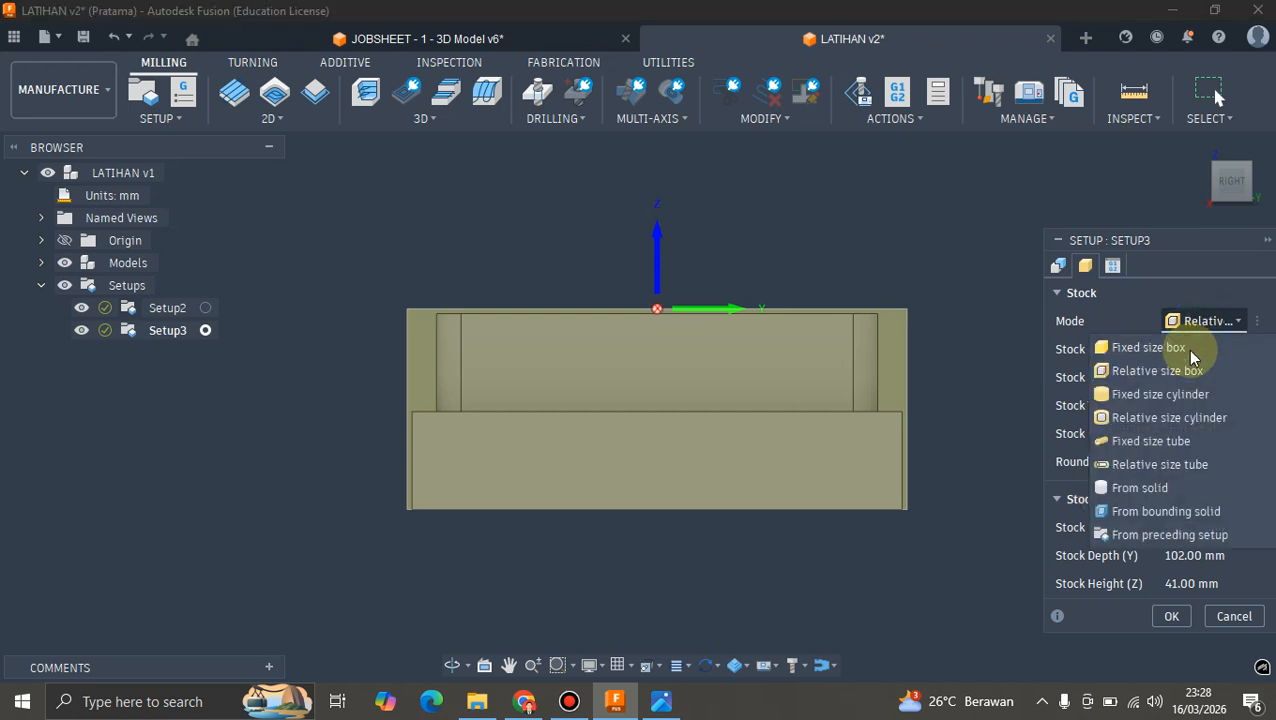
{"action": "left_click", "coordinate": [1108, 371]}
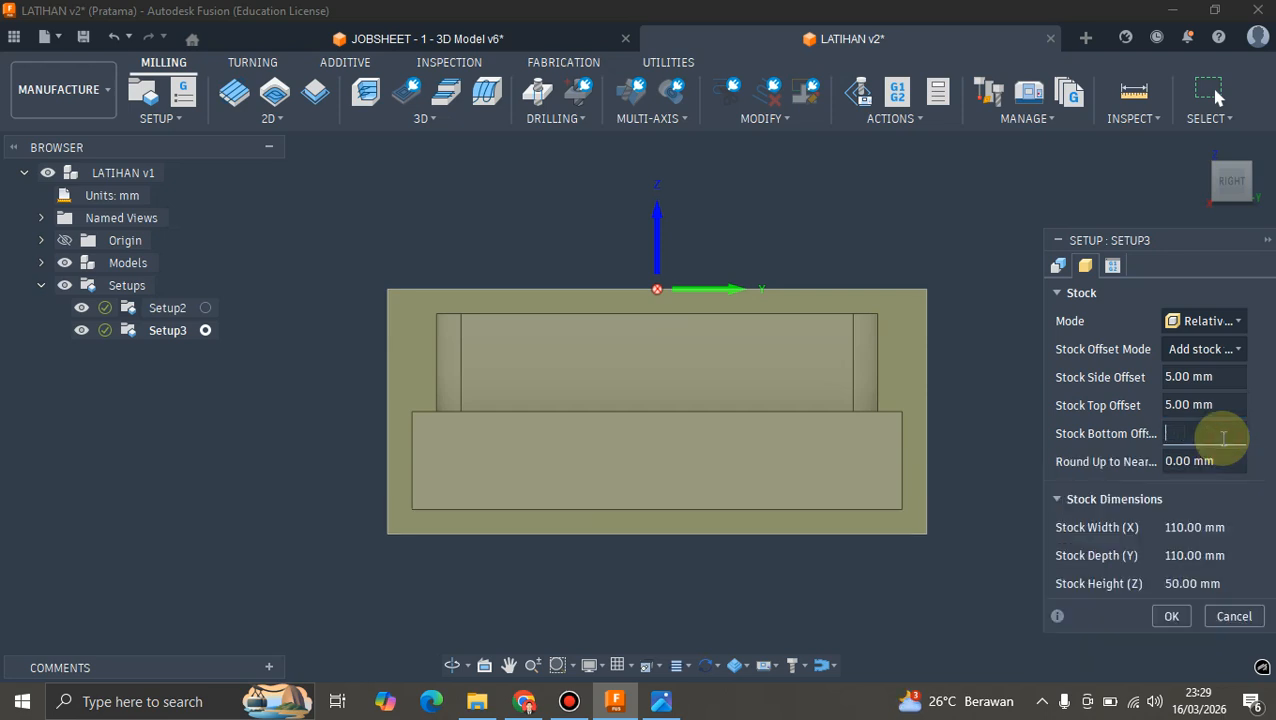
{"action": "type", "text": "5"}
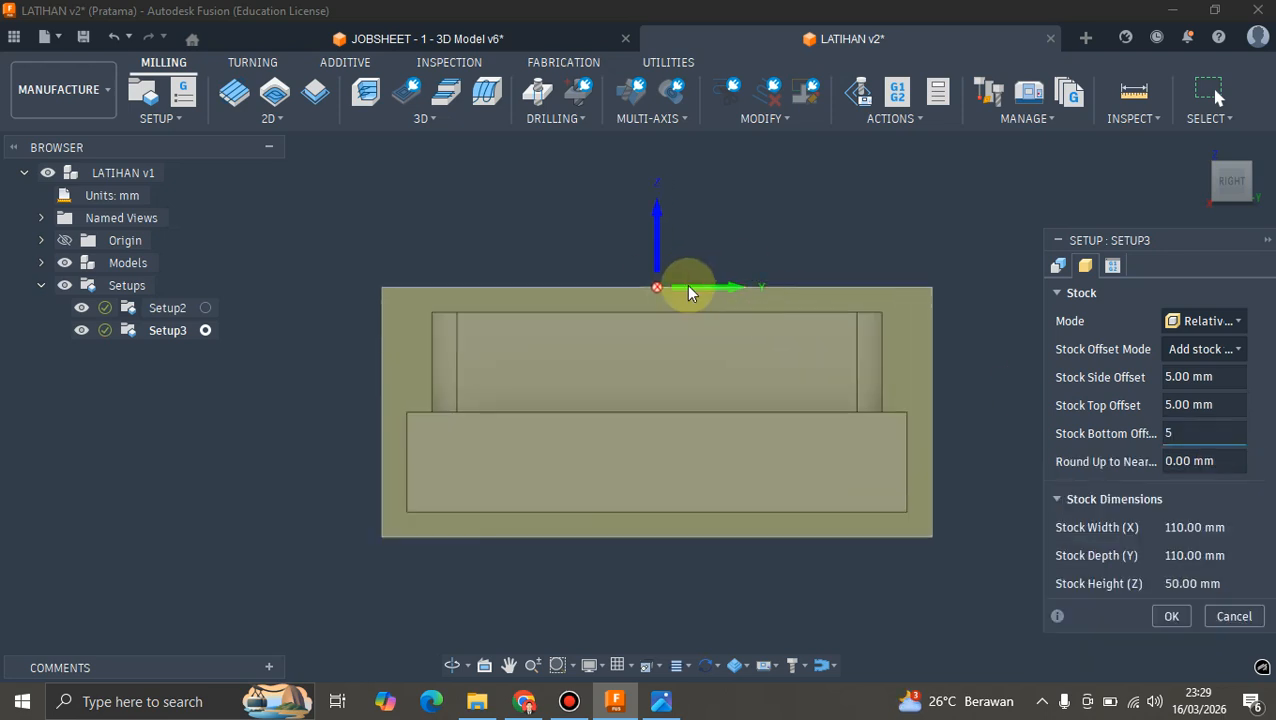
{"action": "scroll", "coordinate": [690, 294], "scroll_direction": "down", "scroll_amount": 2}
{"action": "left_click", "coordinate": [1197, 145]}
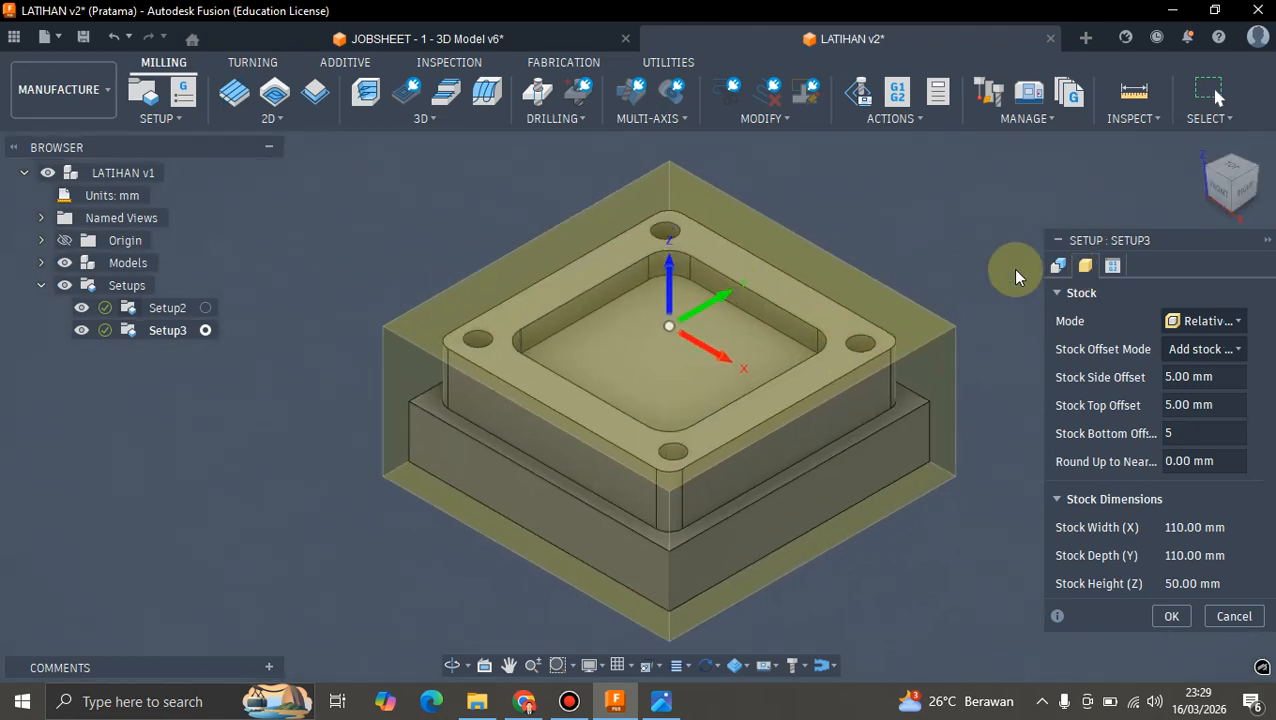
{"action": "scroll", "coordinate": [690, 340], "scroll_direction": "up", "scroll_amount": 1}
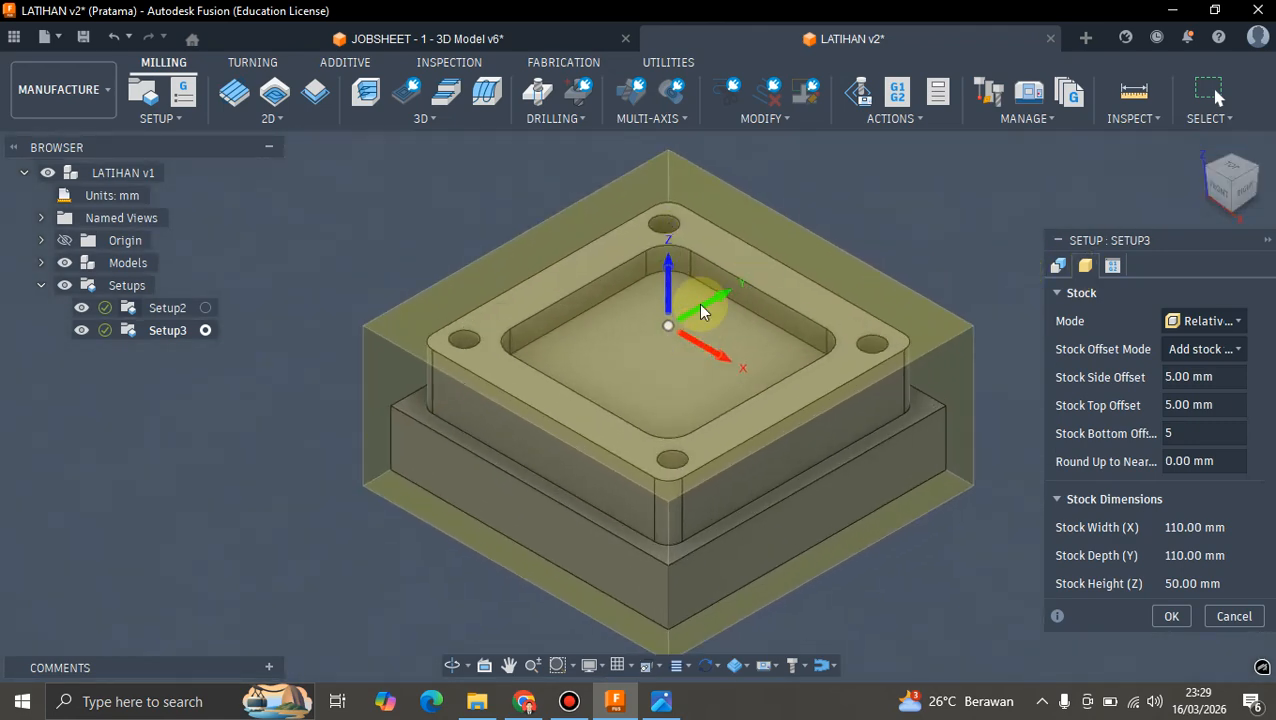
{"action": "scroll", "coordinate": [701, 311], "scroll_direction": "down", "scroll_amount": 1}
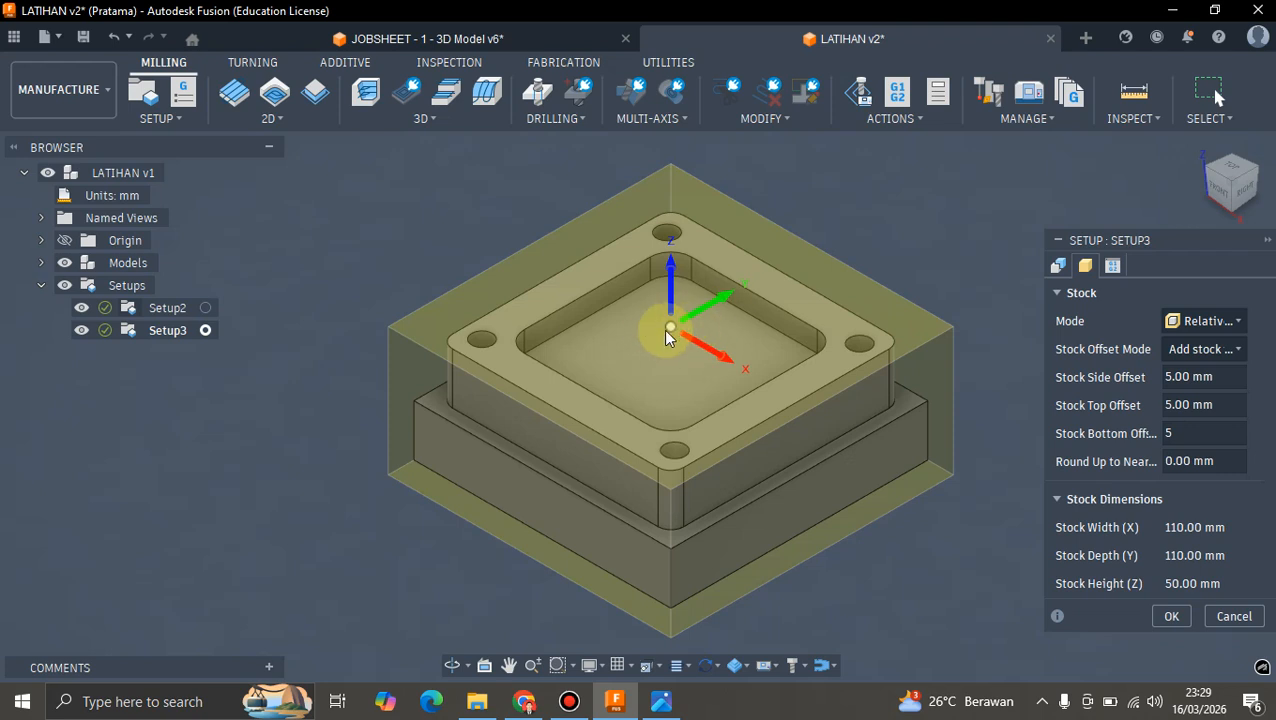
- Use the centre point of the stock box's top face as the work coordinate origin and finish the setup
{"action": "left_click", "coordinate": [1058, 265]}
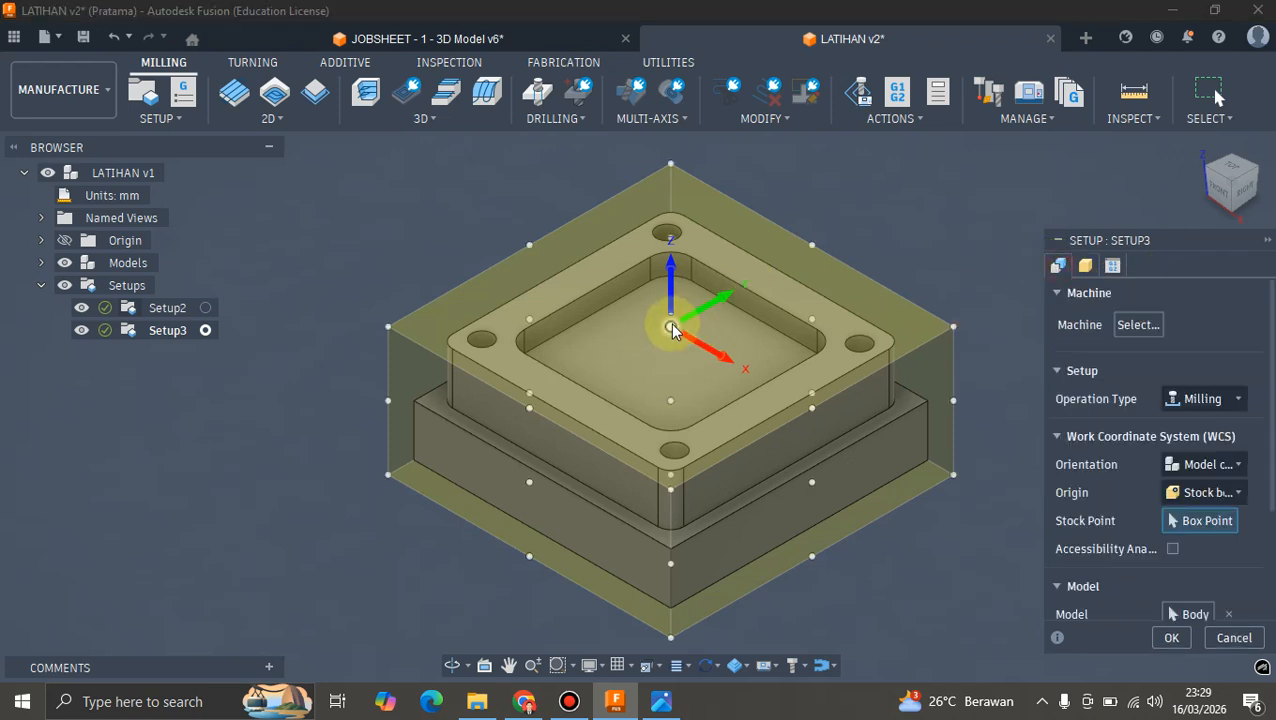
{"action": "left_click", "coordinate": [953, 326]}
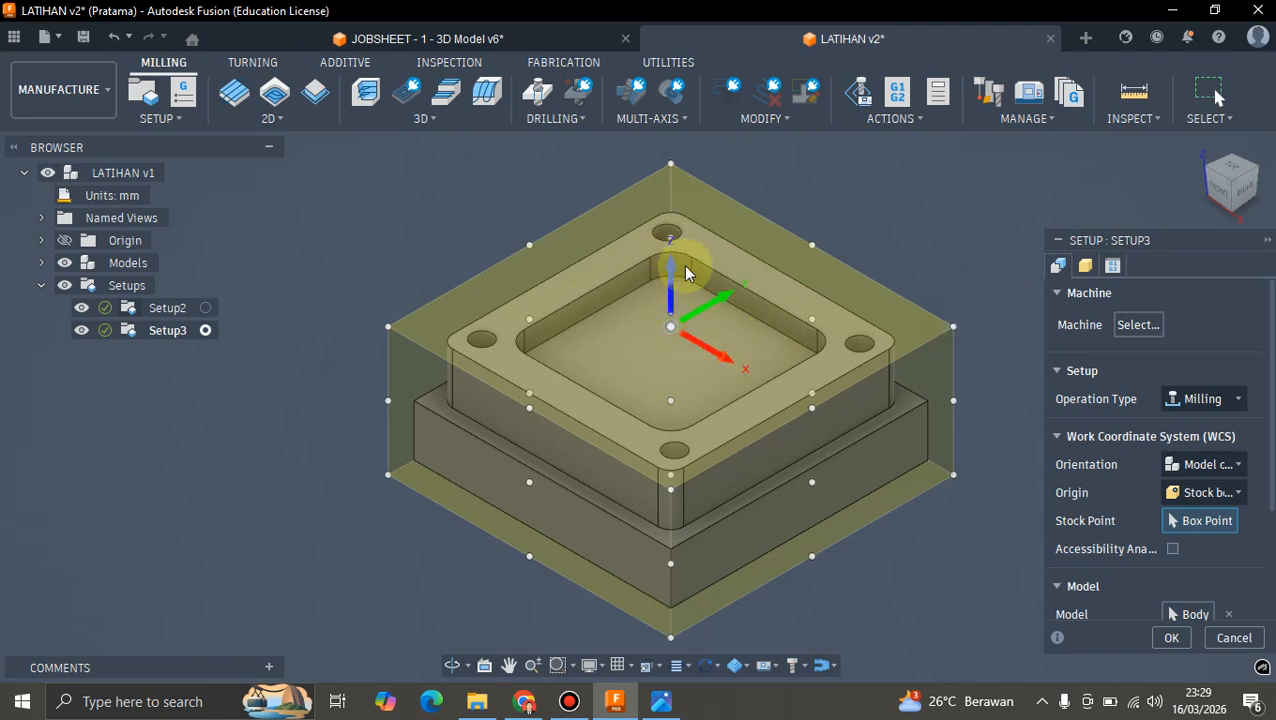
{"action": "scroll", "coordinate": [1134, 464], "scroll_direction": "down", "scroll_amount": 2}
{"action": "scroll", "coordinate": [1134, 458], "scroll_direction": "up", "scroll_amount": 2}
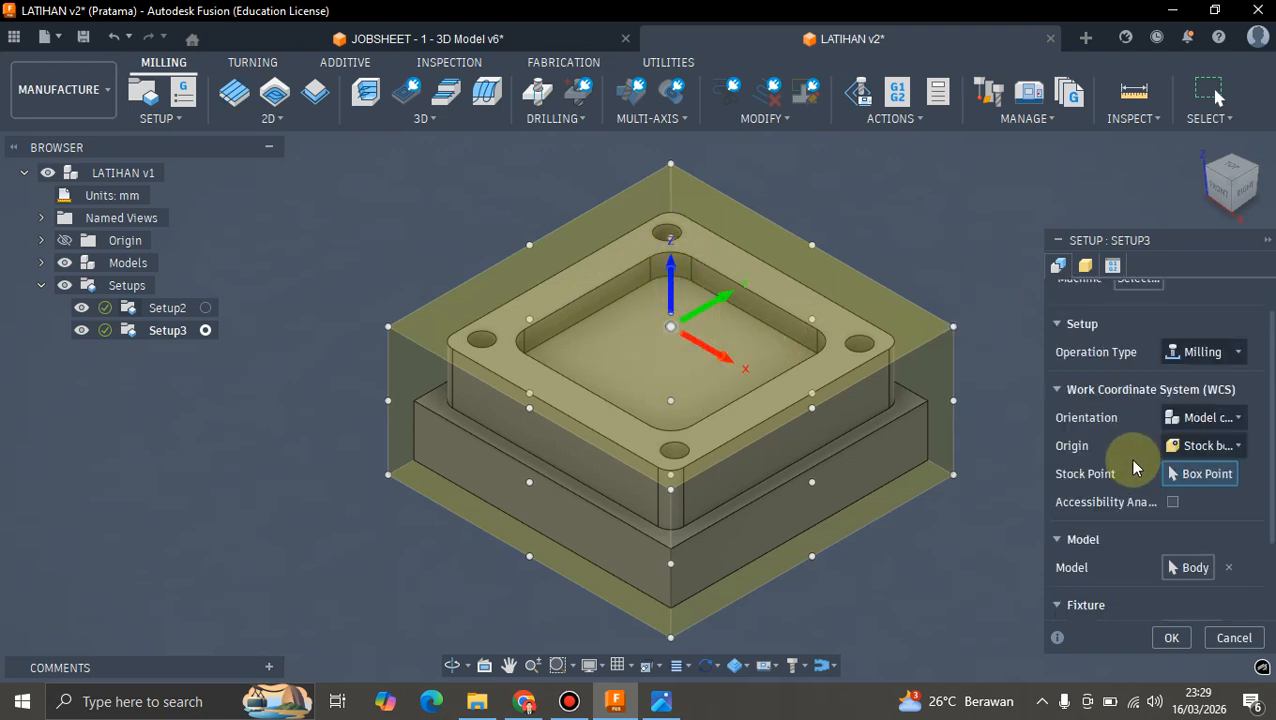
{"action": "scroll", "coordinate": [1137, 470], "scroll_direction": "down", "scroll_amount": 2}
{"action": "scroll", "coordinate": [1137, 470], "scroll_direction": "up", "scroll_amount": 3}
{"action": "scroll", "coordinate": [797, 336], "scroll_direction": "down", "scroll_amount": 2}
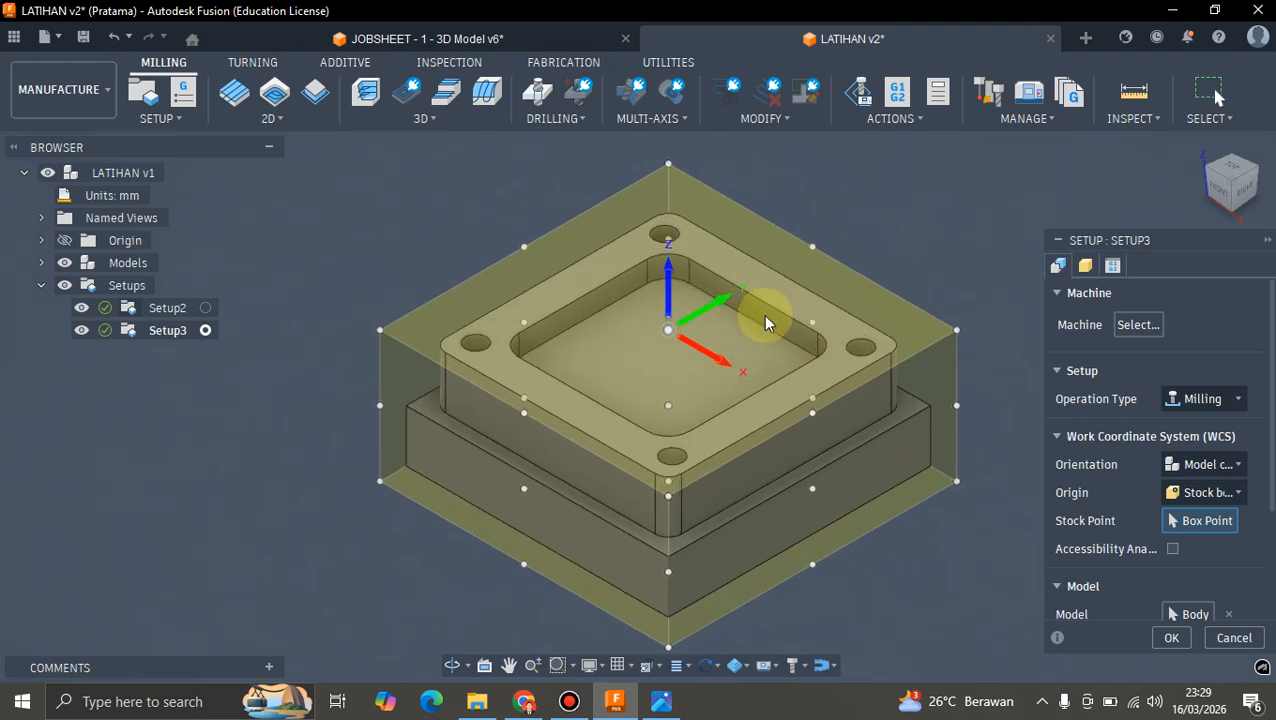
{"action": "scroll", "coordinate": [758, 290], "scroll_direction": "up", "scroll_amount": 2}
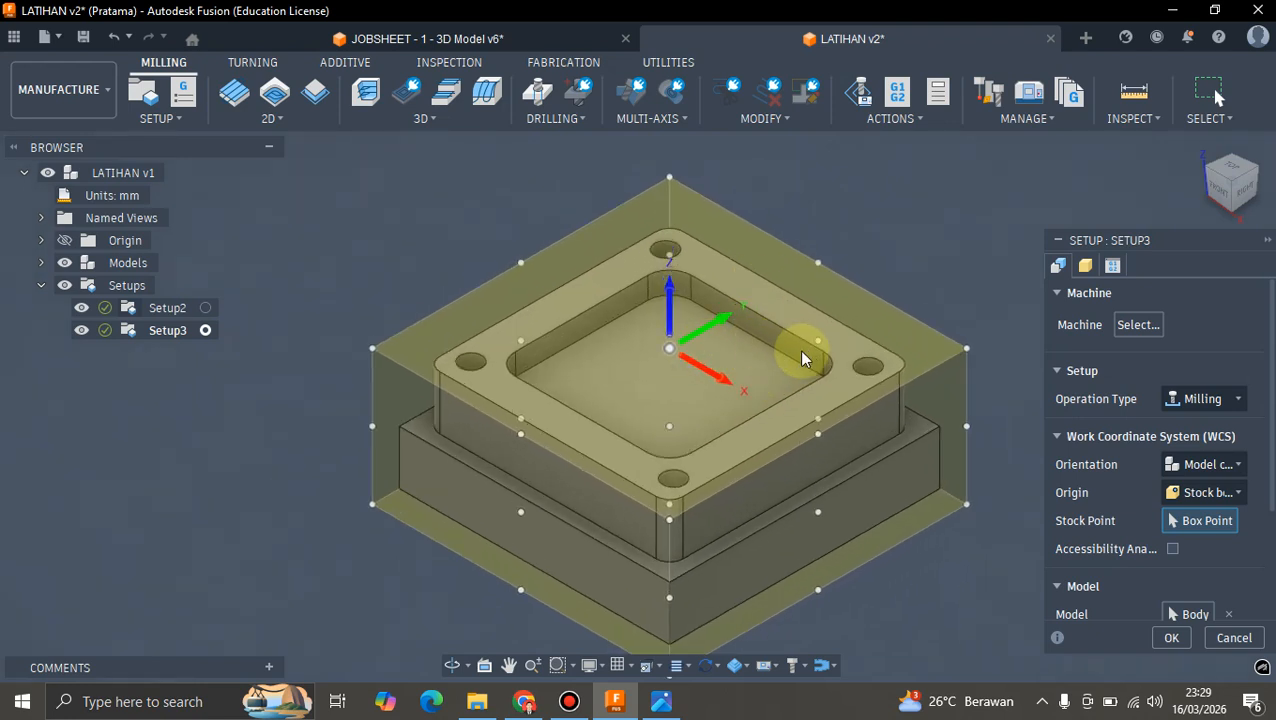
{"action": "scroll", "coordinate": [799, 346], "scroll_direction": "down", "scroll_amount": 1}
{"action": "scroll", "coordinate": [796, 350], "scroll_direction": "up", "scroll_amount": 1}
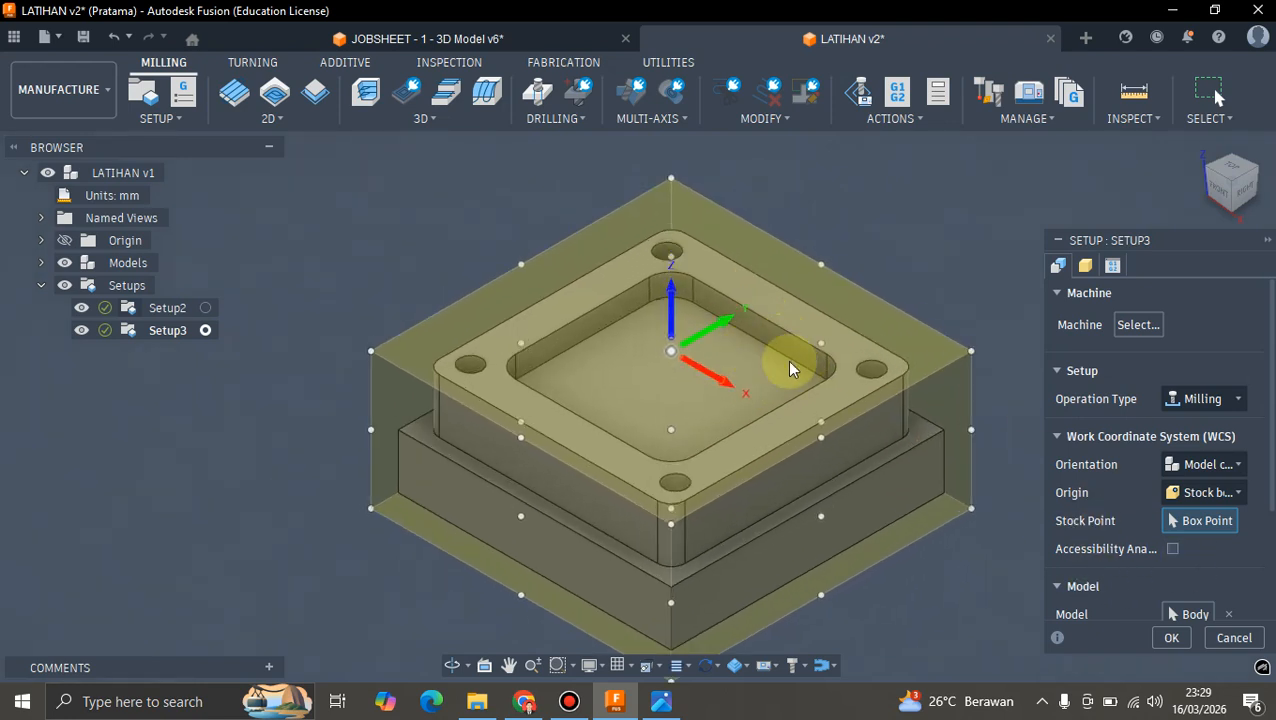
{"action": "left_click", "coordinate": [1171, 638]}
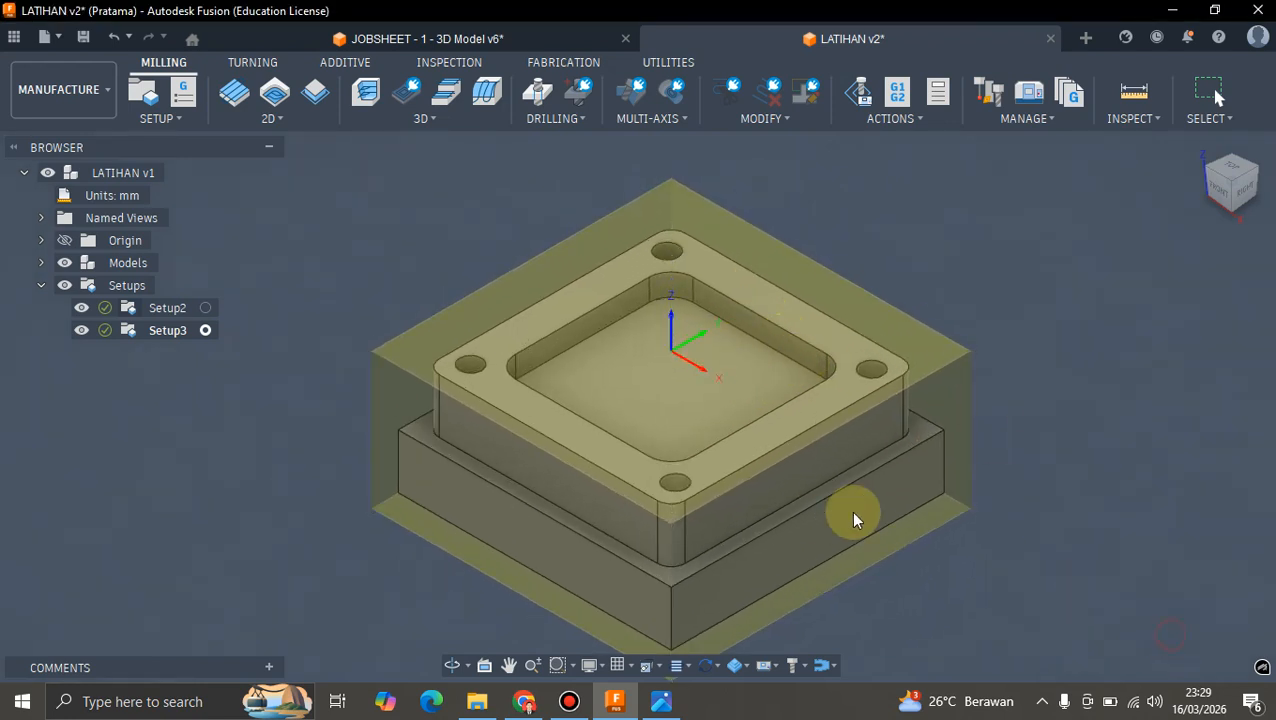
- Delete the old Setup2 and preview the stock of the remaining Setup3
{"action": "right_click", "coordinate": [162, 308]}
{"action": "left_click", "coordinate": [216, 512]}
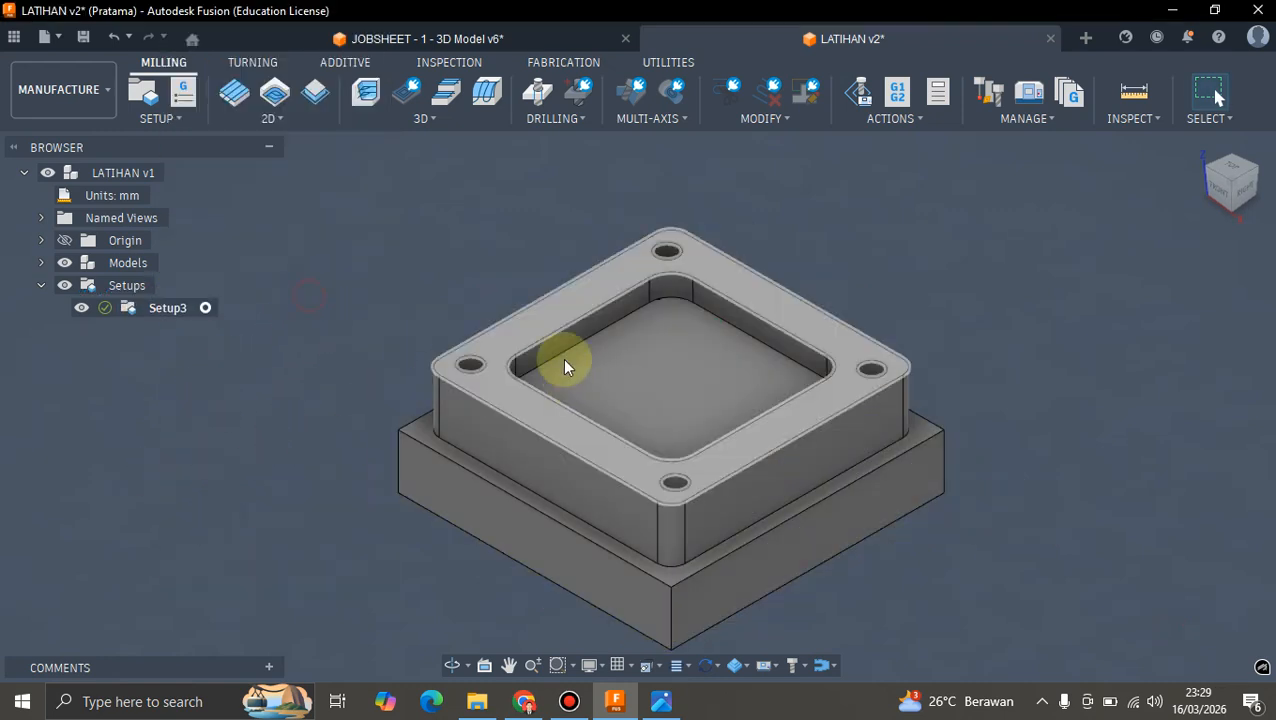
{"action": "left_click", "coordinate": [167, 310]}
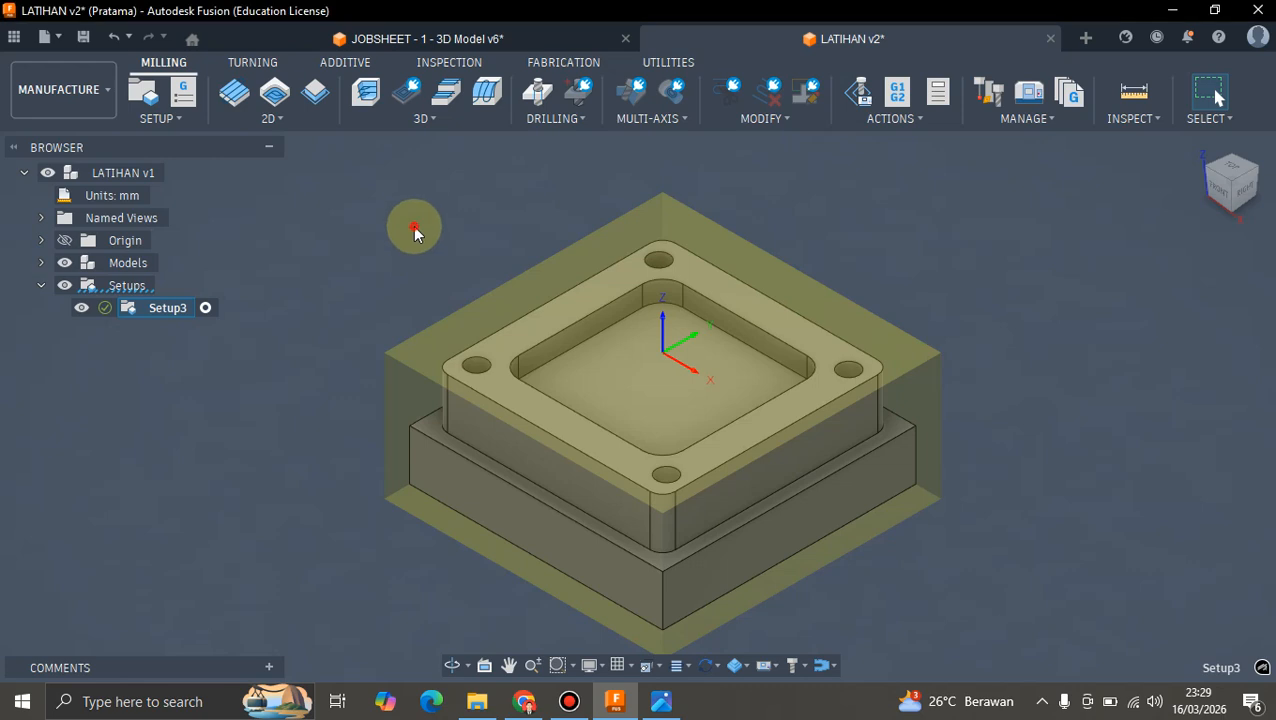
{"action": "scroll", "coordinate": [653, 354], "scroll_direction": "down", "scroll_amount": 1}
{"action": "left_click", "coordinate": [580, 289]}
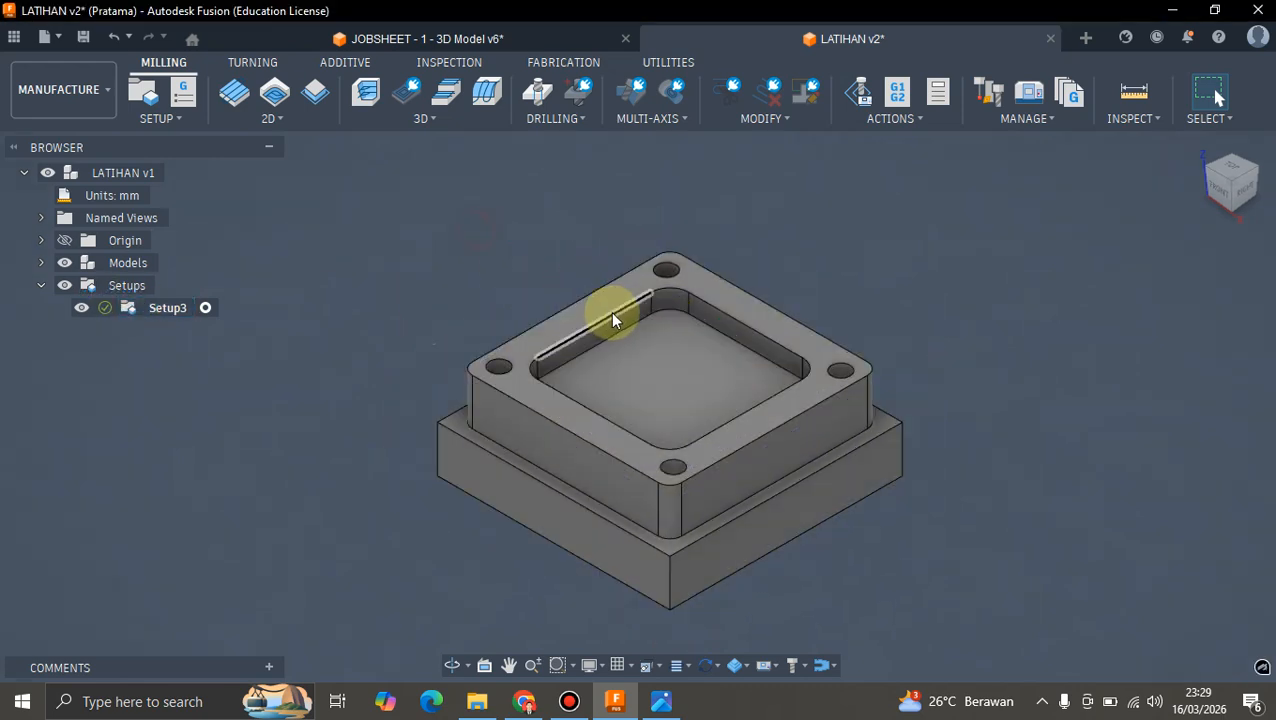
{"action": "scroll", "coordinate": [637, 257], "scroll_direction": "up", "scroll_amount": 2}
{"action": "scroll", "coordinate": [667, 266], "scroll_direction": "down", "scroll_amount": 2}
{"action": "scroll", "coordinate": [669, 269], "scroll_direction": "down", "scroll_amount": 1}
{"action": "scroll", "coordinate": [718, 277], "scroll_direction": "up", "scroll_amount": 1}
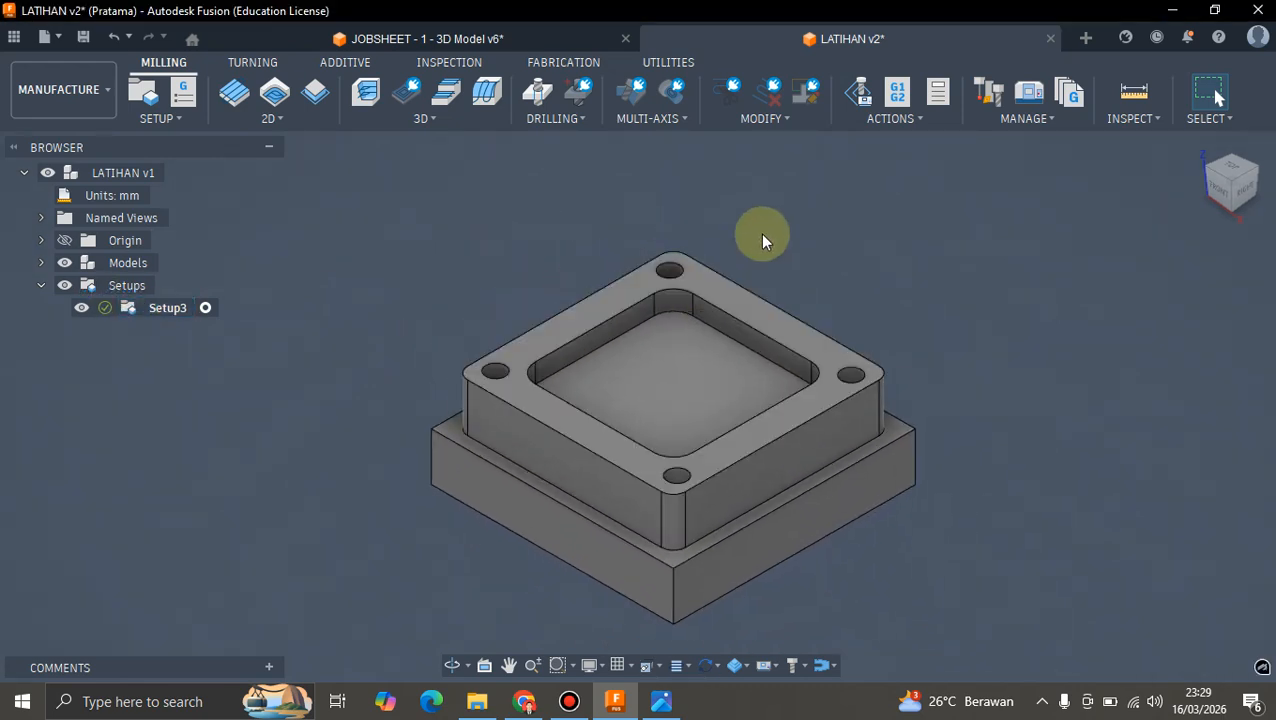
{"action": "scroll", "coordinate": [762, 240], "scroll_direction": "down", "scroll_amount": 1}
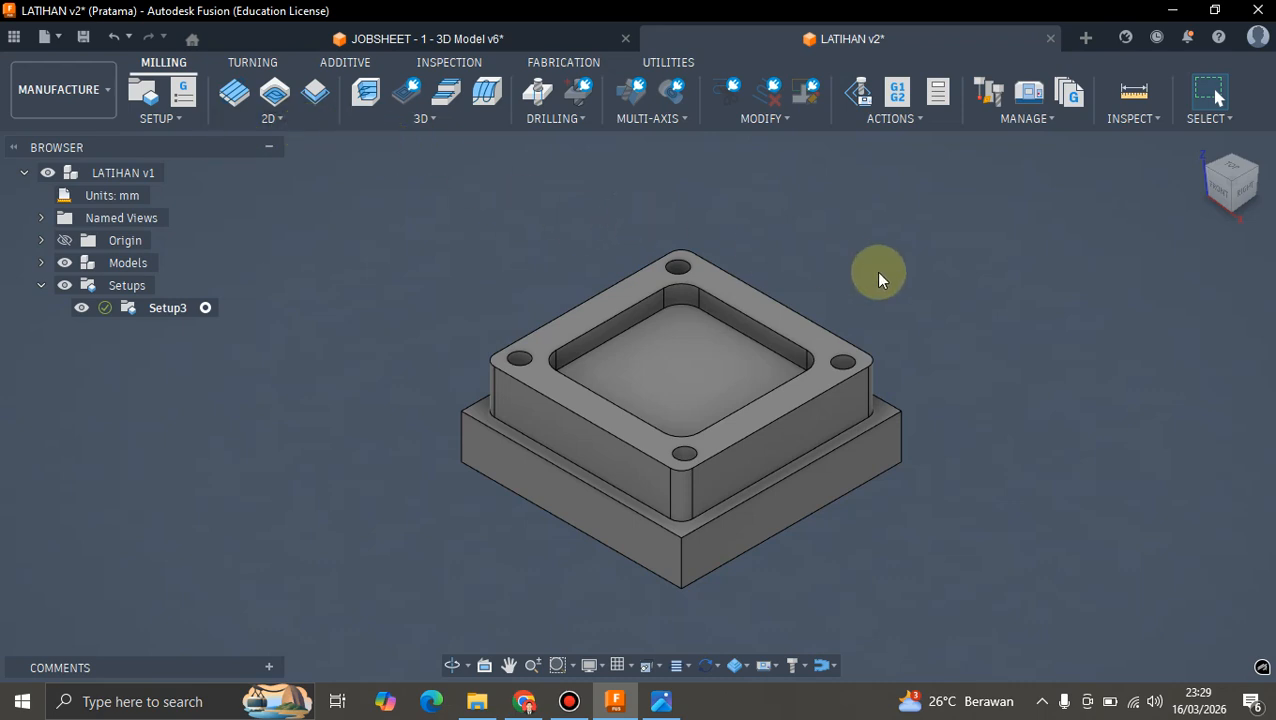
{"action": "scroll", "coordinate": [820, 265], "scroll_direction": "up", "scroll_amount": 1}
{"action": "scroll", "coordinate": [720, 250], "scroll_direction": "down", "scroll_amount": 1}
- Start a 2D Face operation using the Tama Tool library's 10 mm flat end mill and the 80 m/min High Alloyed Steel 380 HB preset
{"action": "left_click", "coordinate": [267, 120]}
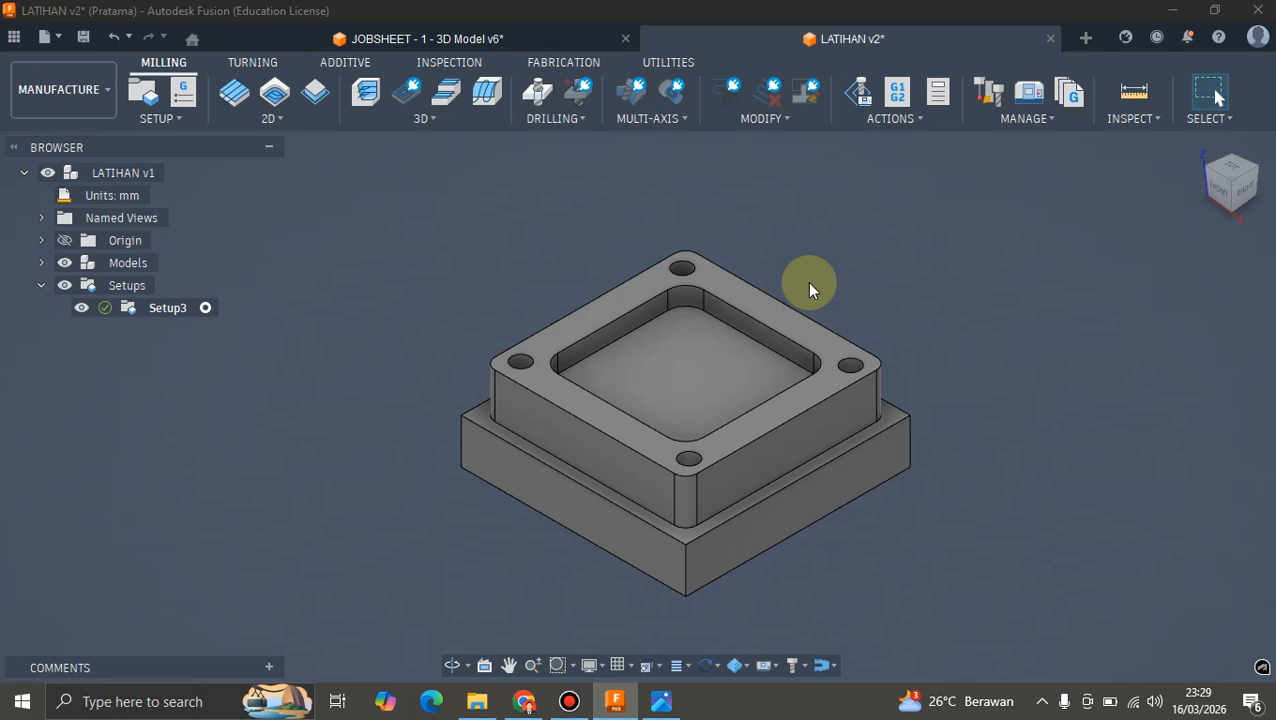
{"action": "scroll", "coordinate": [849, 281], "scroll_direction": "down", "scroll_amount": 1}
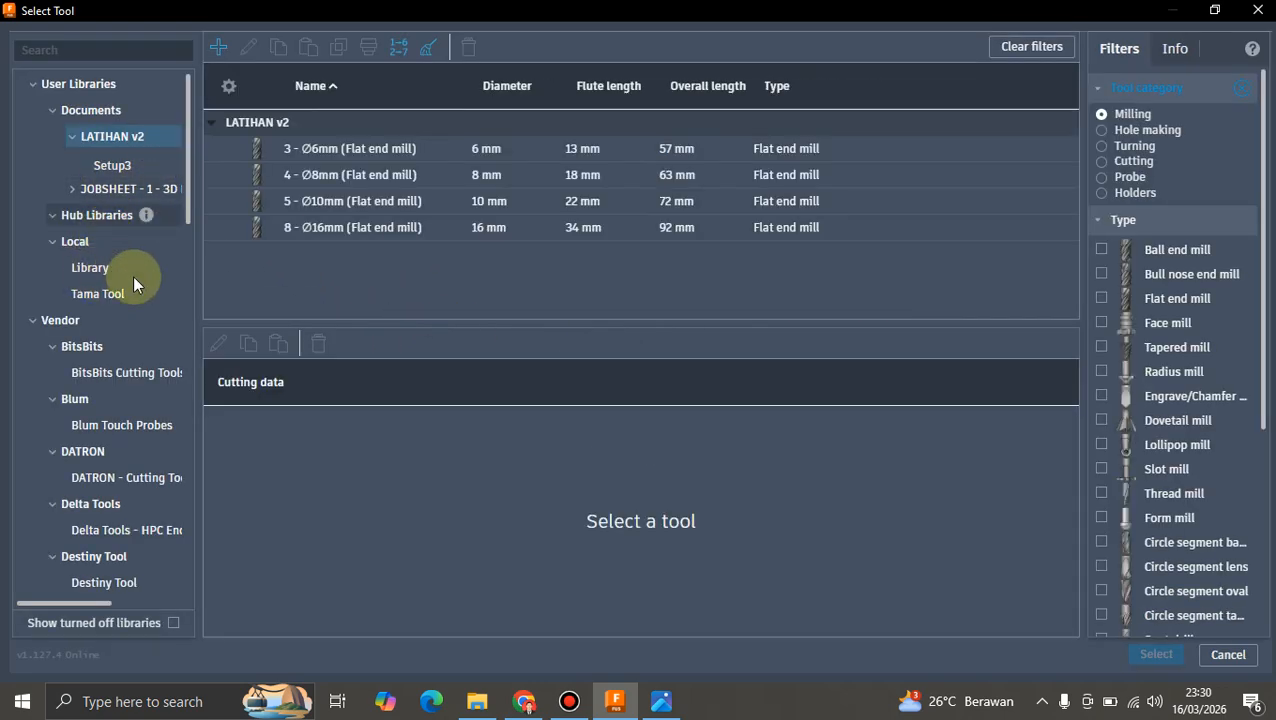
{"action": "left_click", "coordinate": [123, 297]}
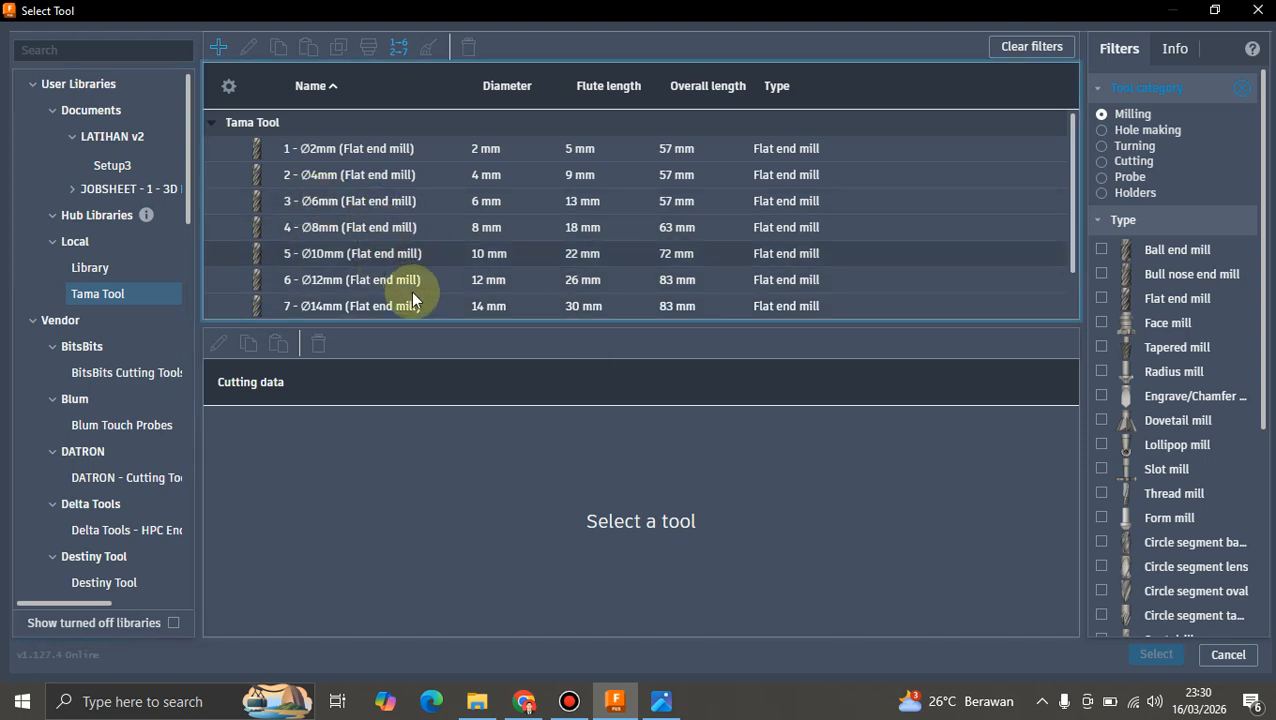
{"action": "left_click", "coordinate": [401, 259]}
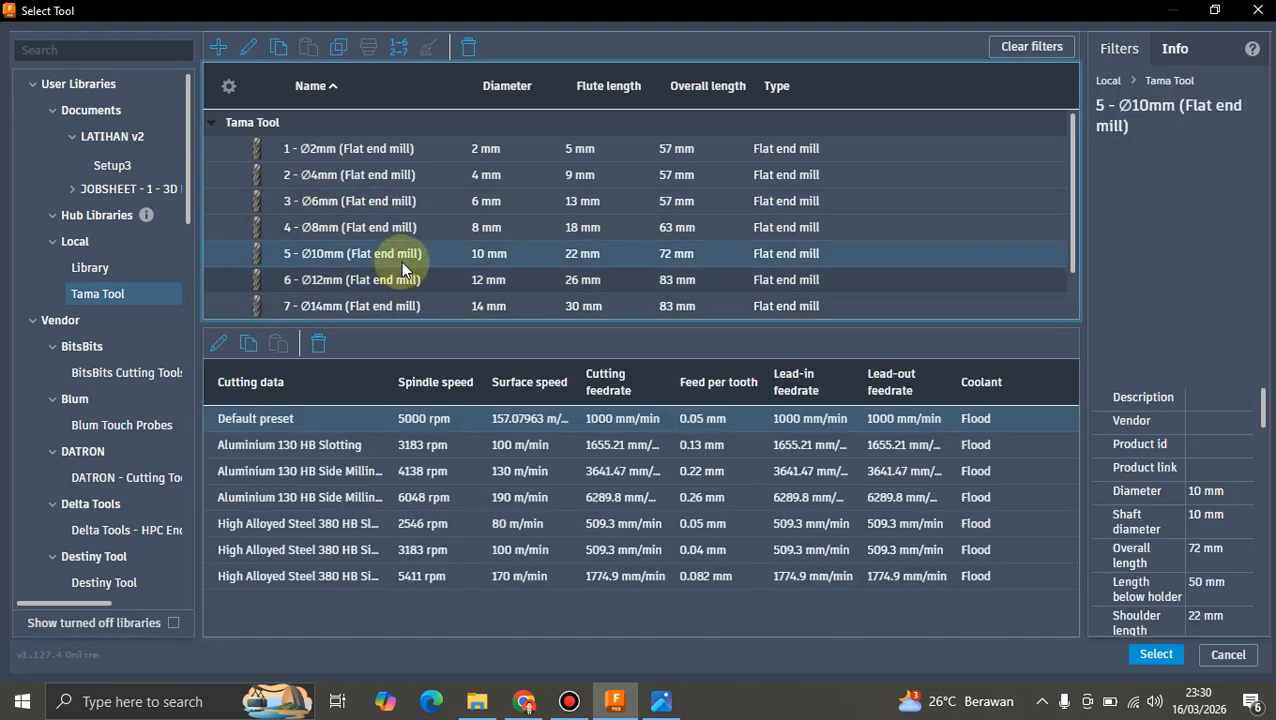
{"action": "left_click", "coordinate": [366, 522]}
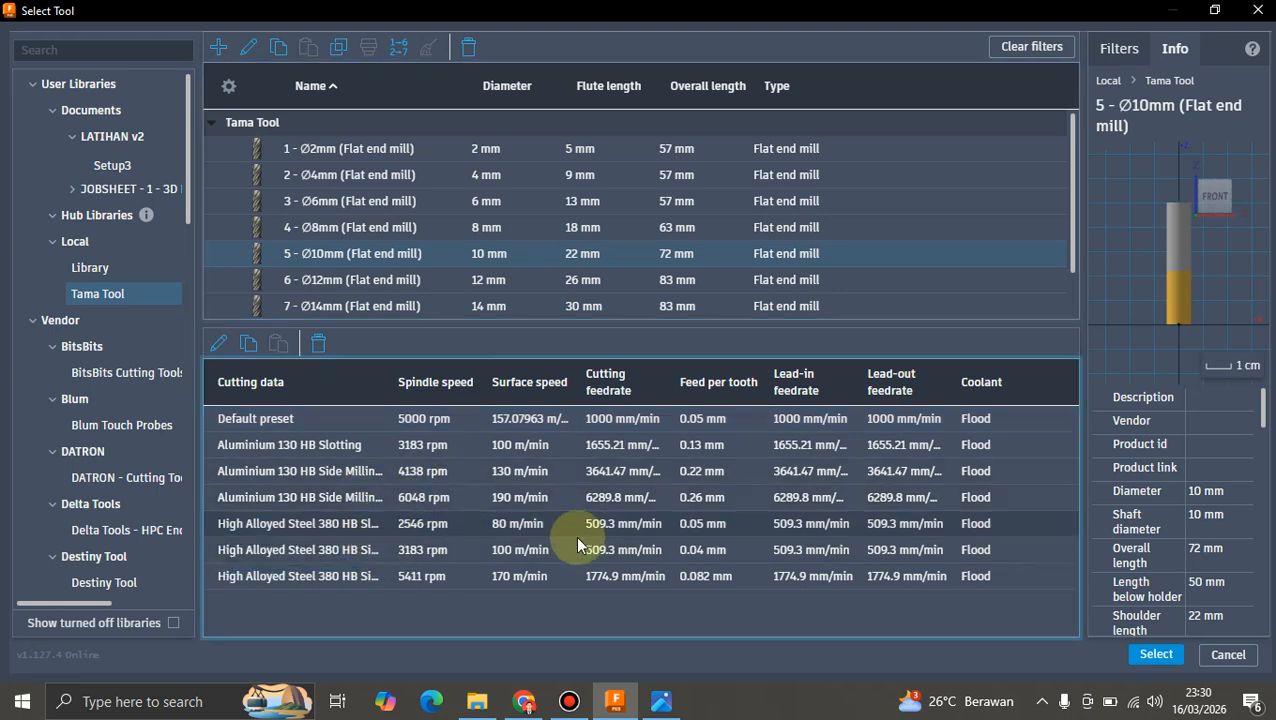
{"action": "left_click", "coordinate": [1157, 656]}
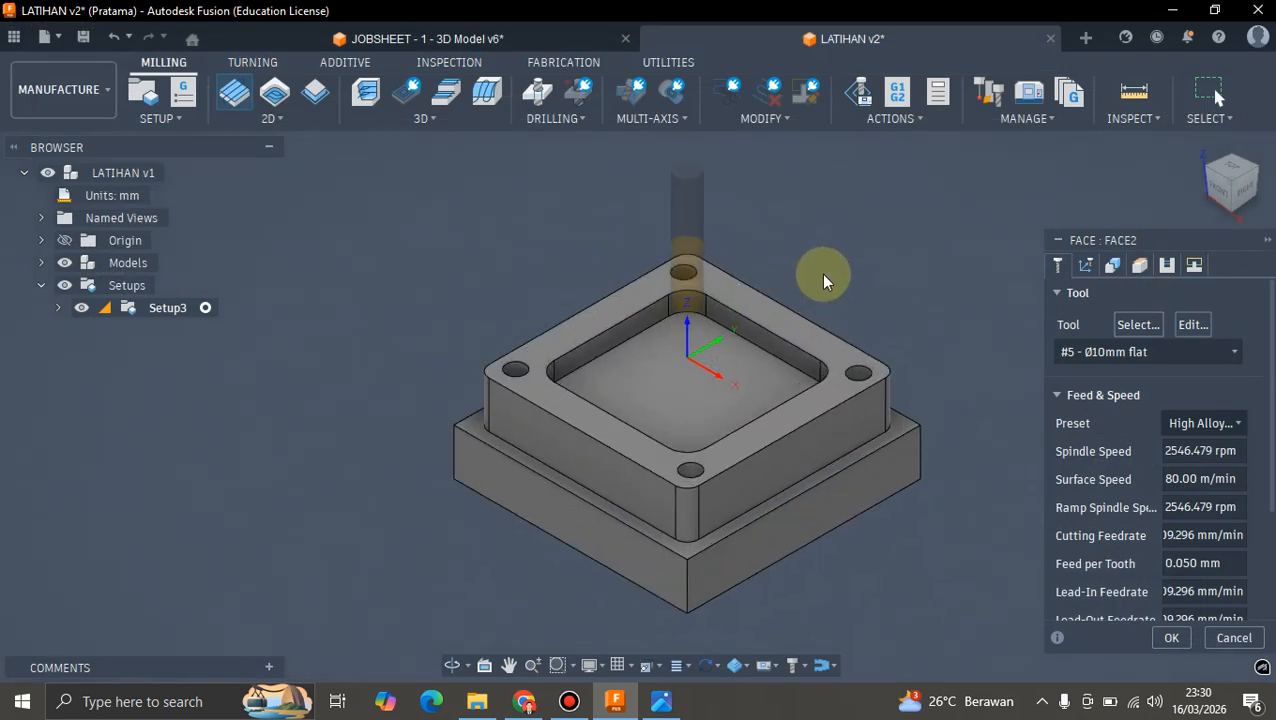
- Examine the Face operation's stock contour and compare its clearance, retract, feed, top and bottom heights with the part in the front view
{"action": "scroll", "coordinate": [818, 290], "scroll_direction": "up", "scroll_amount": 1}
{"action": "left_click", "coordinate": [1118, 270]}
{"action": "scroll", "coordinate": [849, 259], "scroll_direction": "up", "scroll_amount": 1}
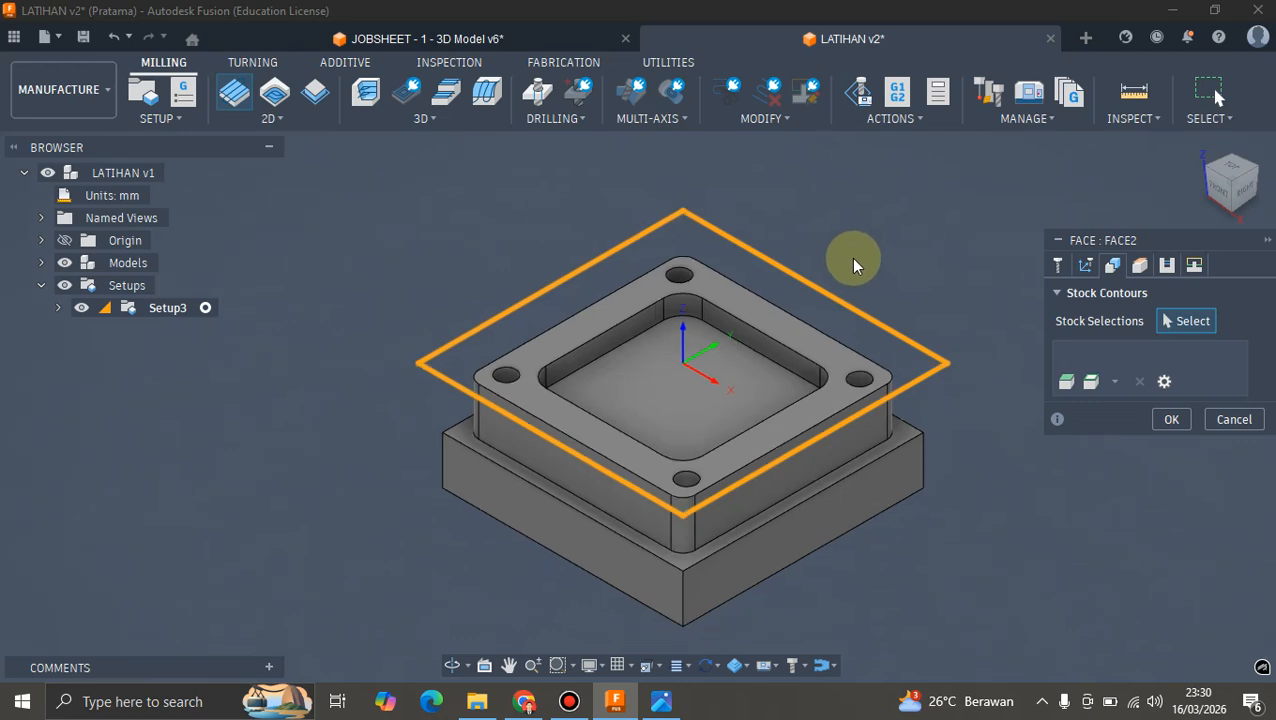
{"action": "left_click", "coordinate": [1140, 268]}
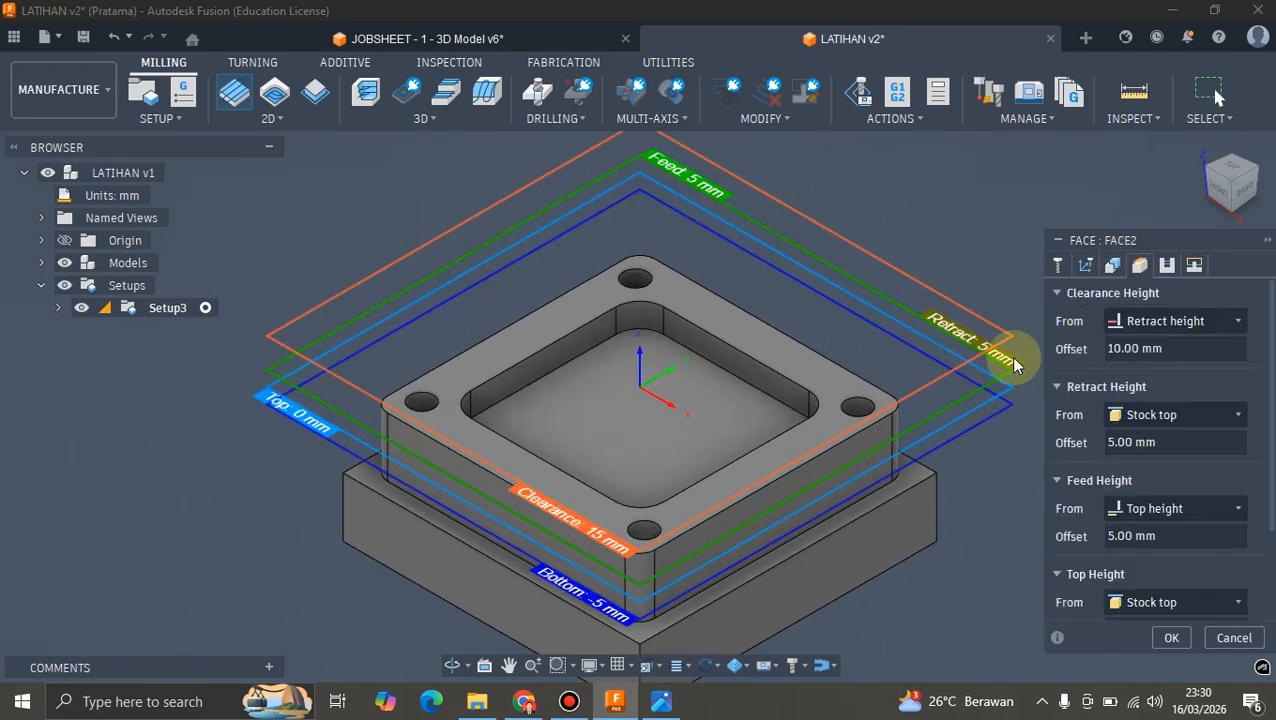
{"action": "left_click", "coordinate": [1219, 196]}
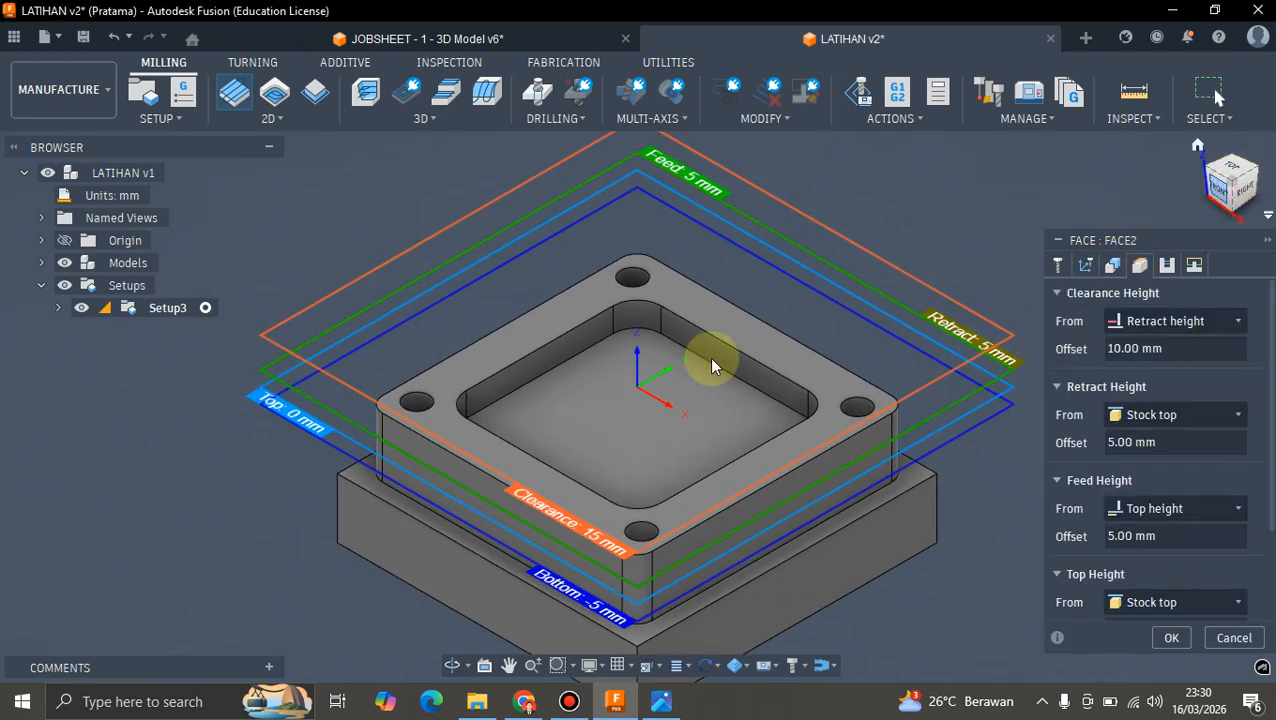
{"action": "scroll", "coordinate": [766, 366], "scroll_direction": "up", "scroll_amount": 1}
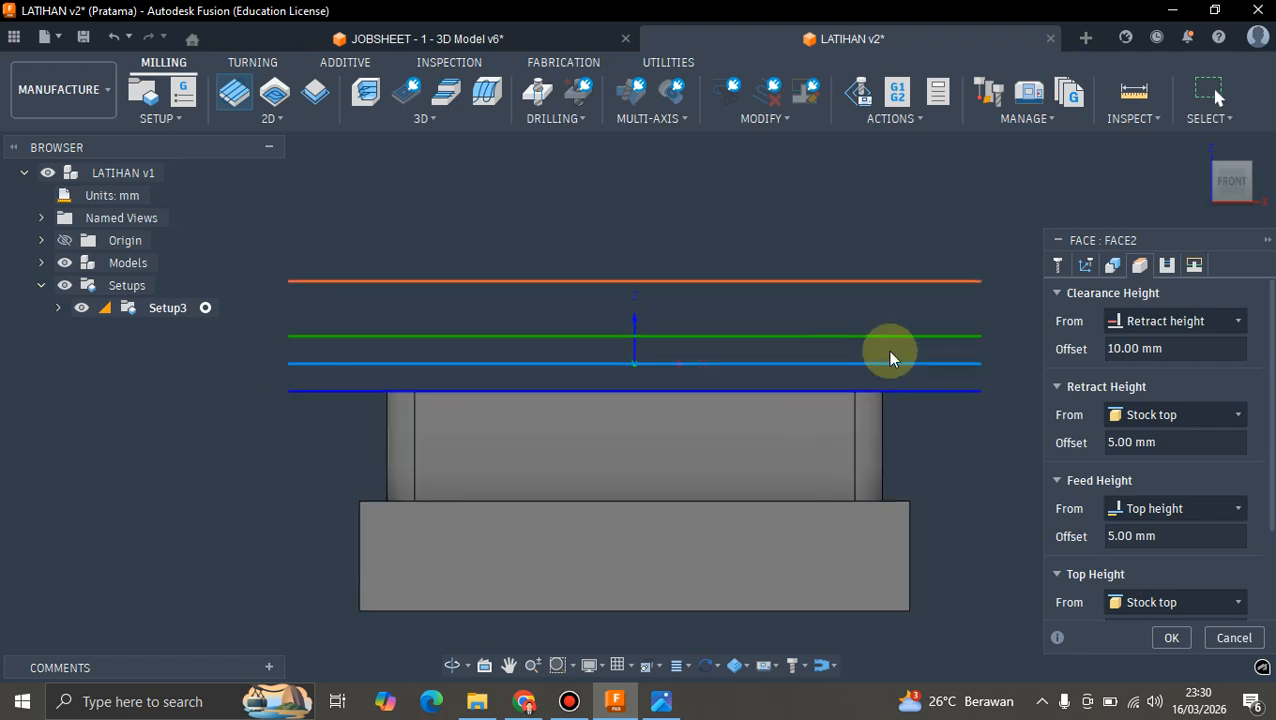
{"action": "scroll", "coordinate": [1084, 498], "scroll_direction": "down", "scroll_amount": 1}
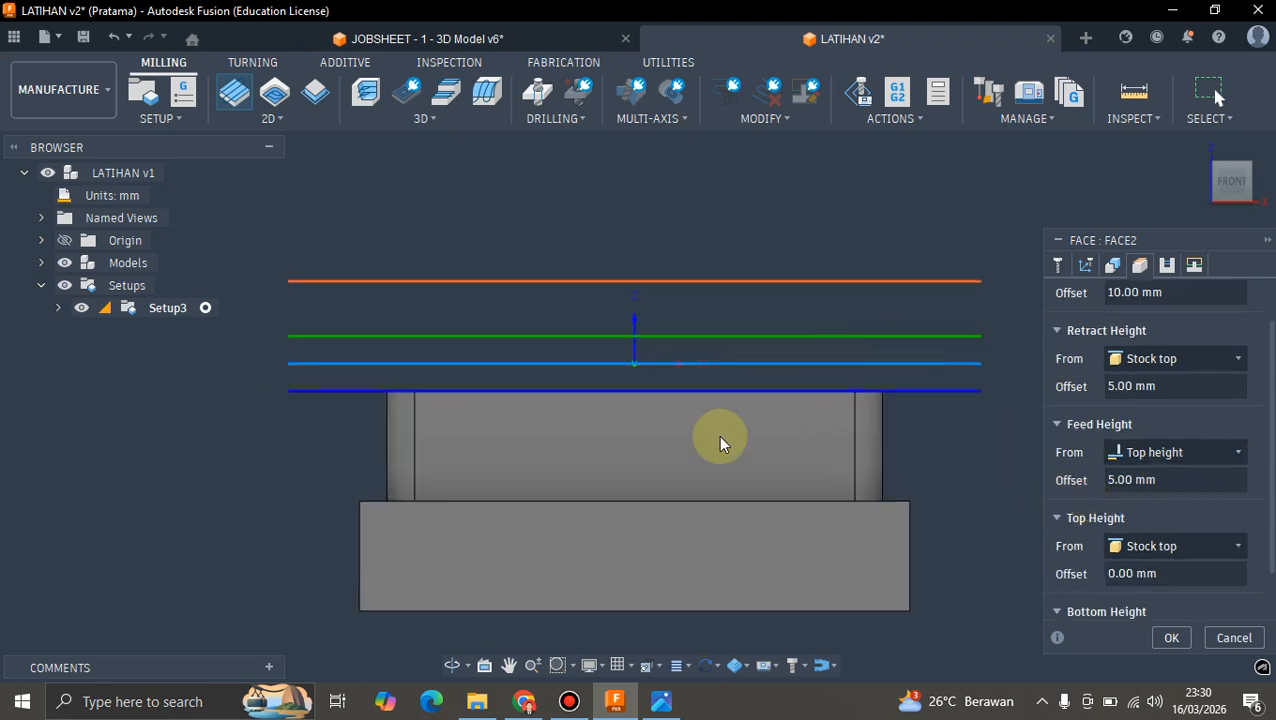
{"action": "scroll", "coordinate": [655, 388], "scroll_direction": "down", "scroll_amount": 1}
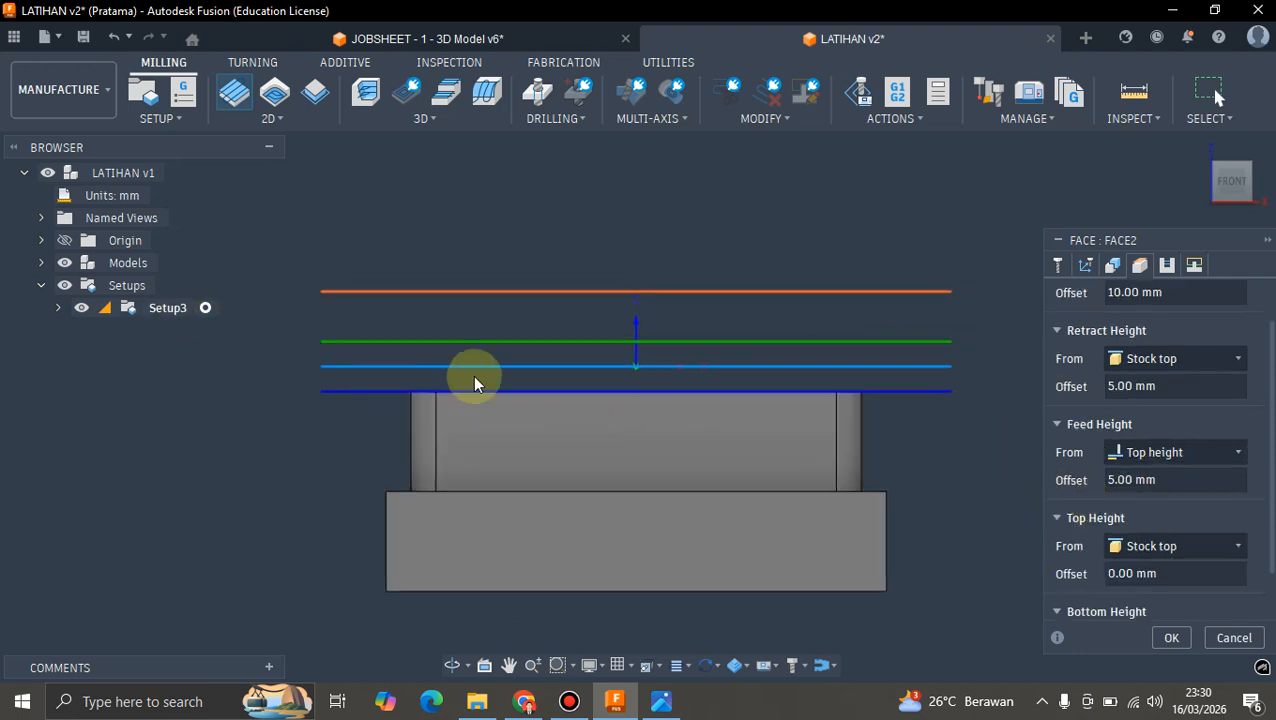
{"action": "scroll", "coordinate": [706, 384], "scroll_direction": "up", "scroll_amount": 3}
{"action": "scroll", "coordinate": [740, 382], "scroll_direction": "down", "scroll_amount": 2}
{"action": "scroll", "coordinate": [730, 392], "scroll_direction": "up", "scroll_amount": 2}
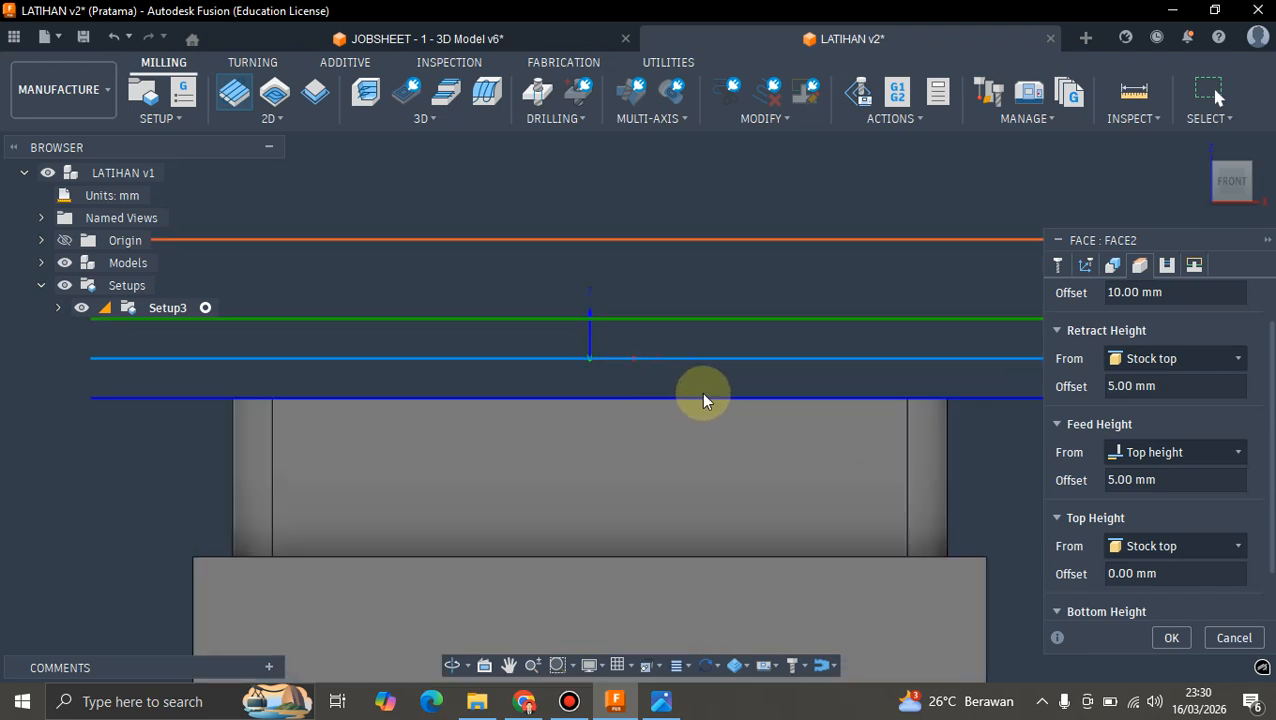
{"action": "scroll", "coordinate": [697, 390], "scroll_direction": "down", "scroll_amount": 1}
{"action": "scroll", "coordinate": [700, 384], "scroll_direction": "up", "scroll_amount": 1}
{"action": "scroll", "coordinate": [693, 388], "scroll_direction": "down", "scroll_amount": 1}
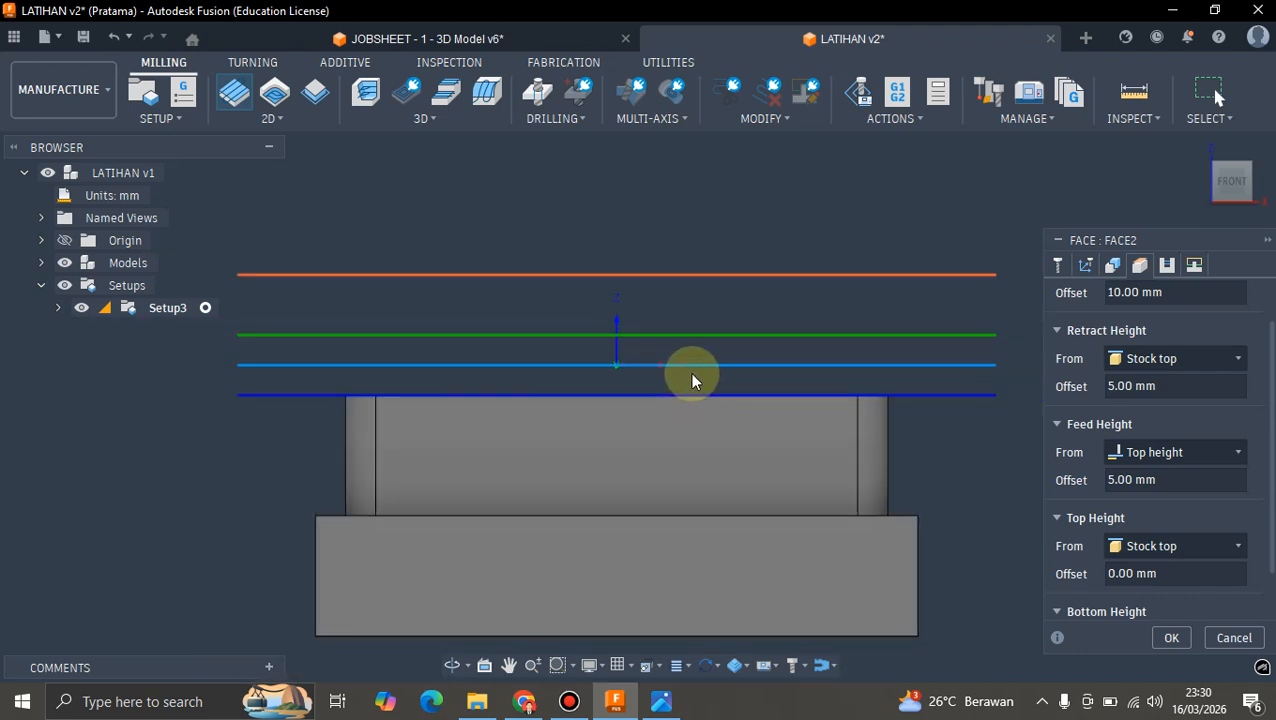
{"action": "scroll", "coordinate": [695, 378], "scroll_direction": "down", "scroll_amount": 1}
{"action": "scroll", "coordinate": [706, 373], "scroll_direction": "up", "scroll_amount": 1}
{"action": "scroll", "coordinate": [1015, 480], "scroll_direction": "down", "scroll_amount": 1}
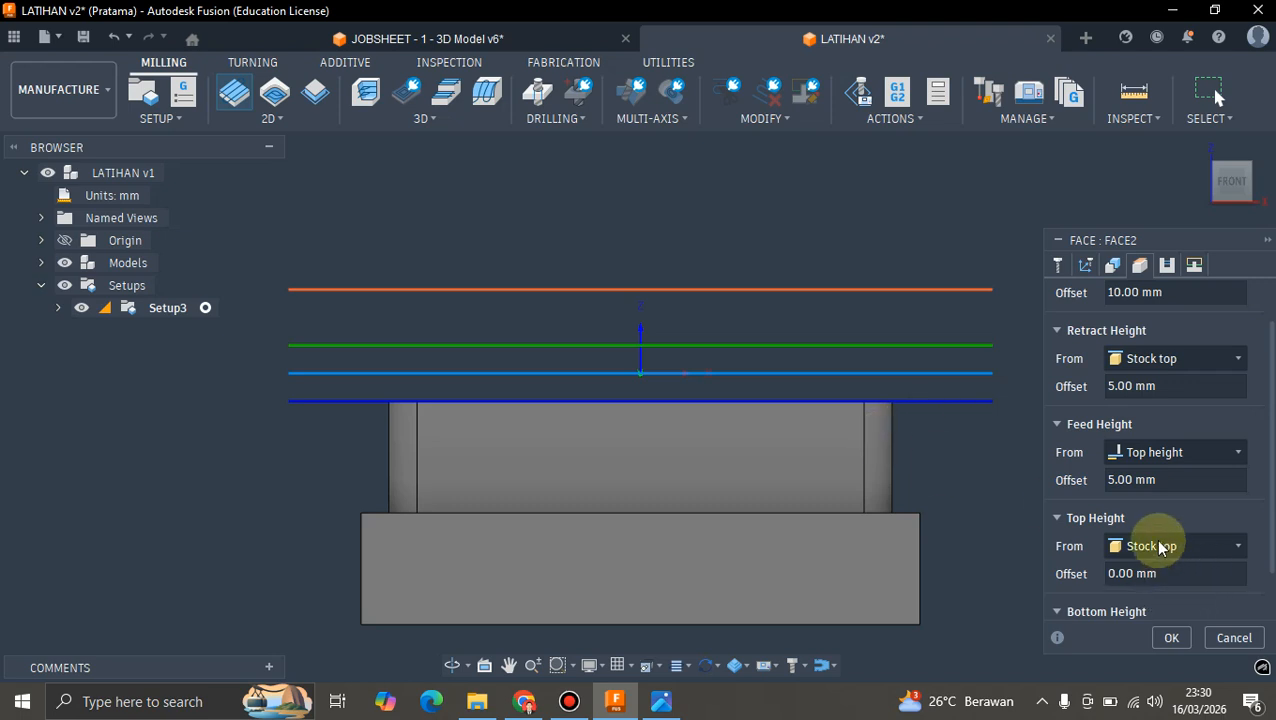
{"action": "scroll", "coordinate": [1160, 546], "scroll_direction": "down", "scroll_amount": 1}
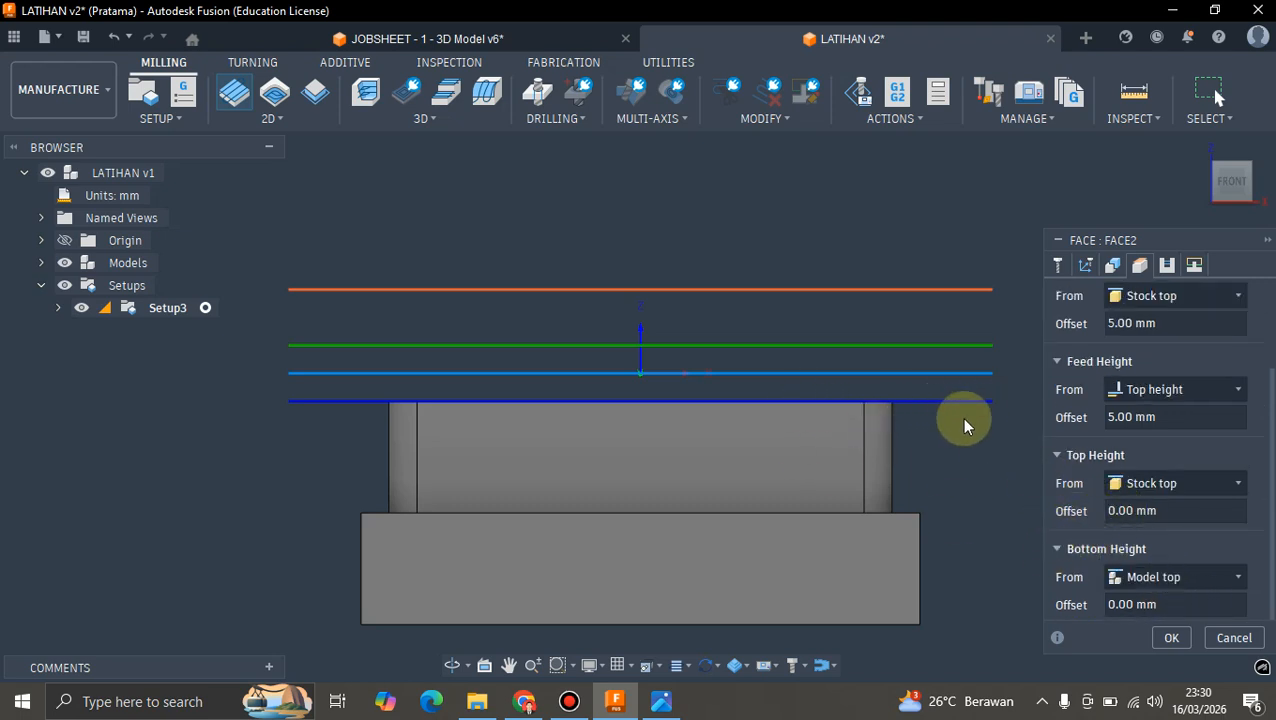
{"action": "scroll", "coordinate": [955, 405], "scroll_direction": "down", "scroll_amount": 2}
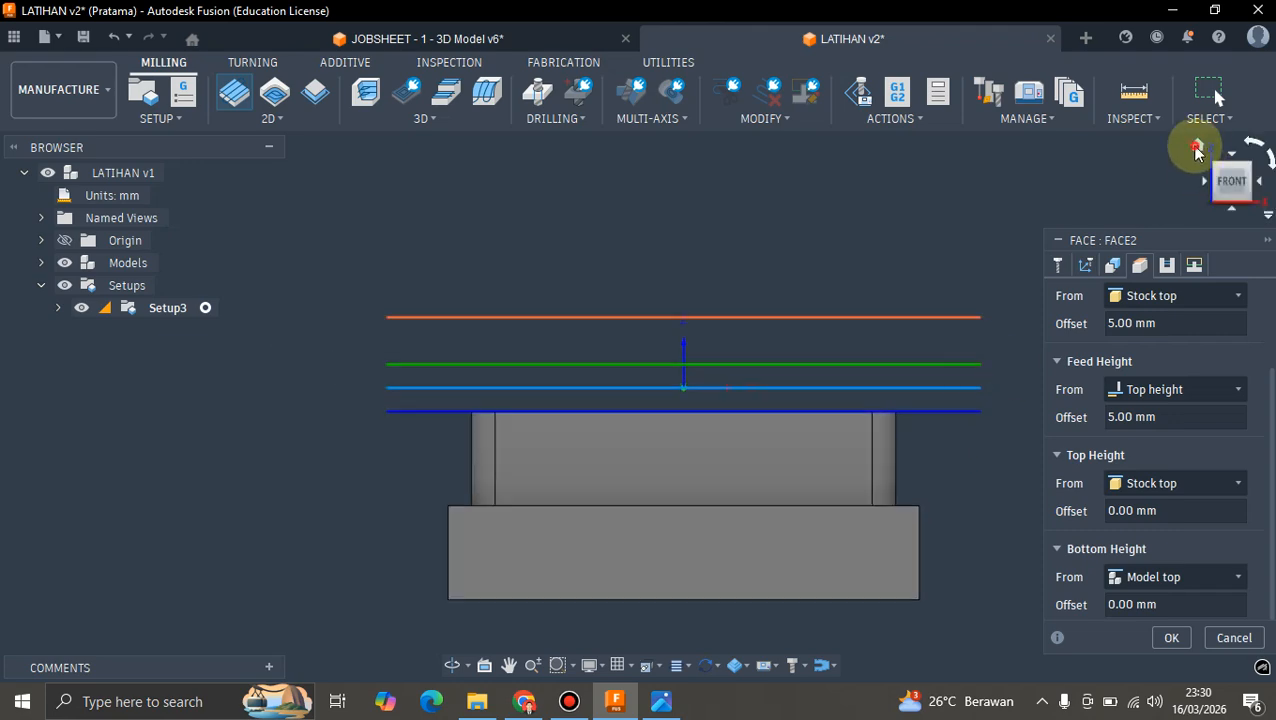
{"action": "left_click", "coordinate": [1196, 148]}
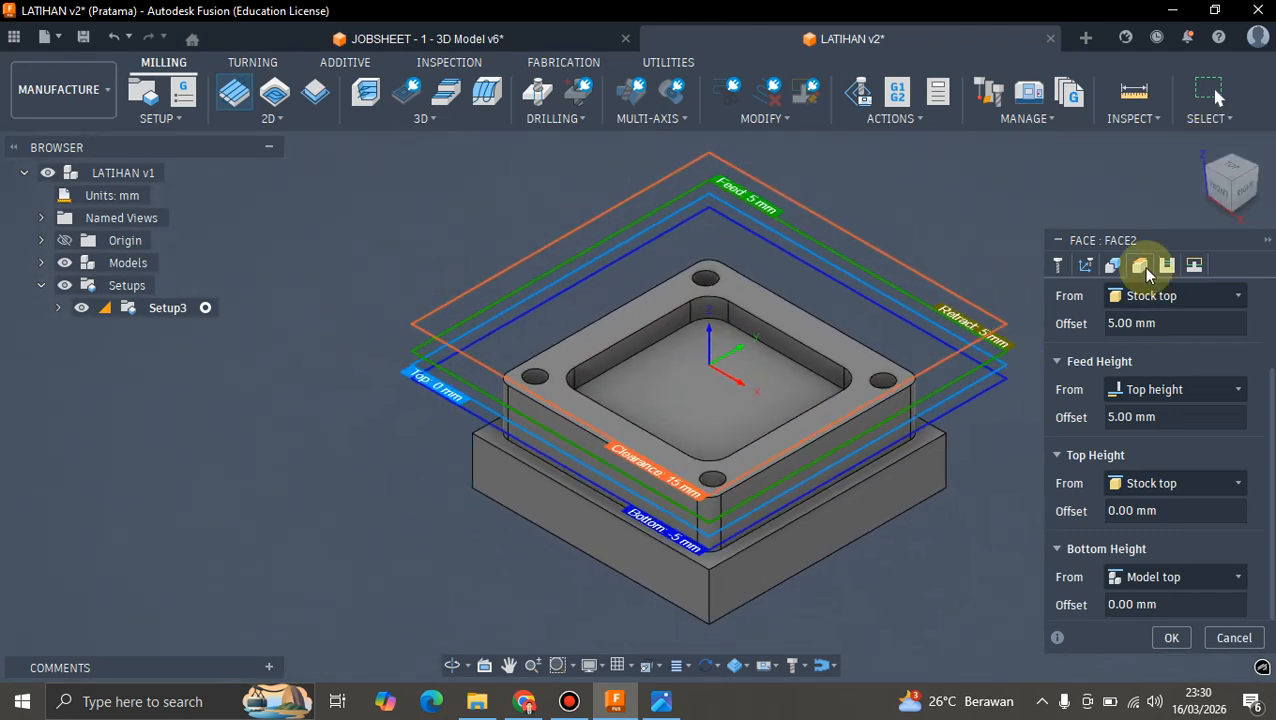
- Recheck the stock contour, then review each height reference and offset against the part in front and isometric views
{"action": "left_click", "coordinate": [1112, 265]}
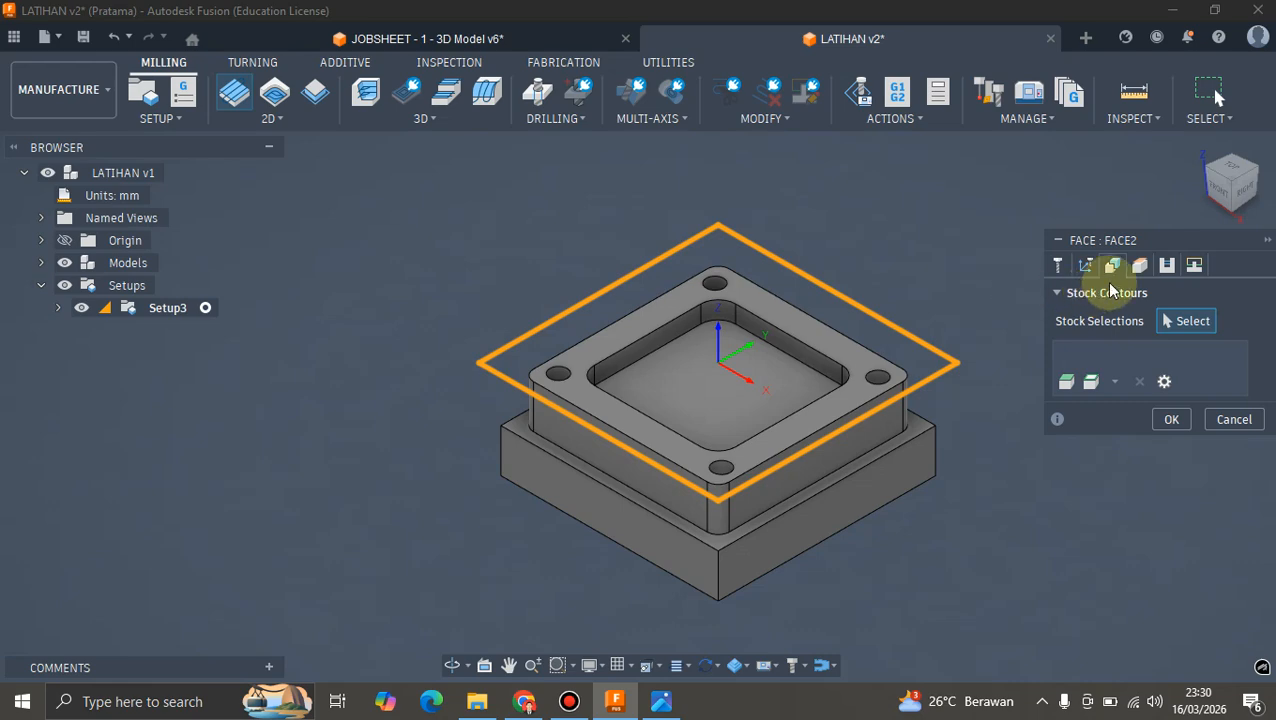
{"action": "left_click", "coordinate": [1140, 265]}
{"action": "scroll", "coordinate": [810, 335], "scroll_direction": "up", "scroll_amount": 2}
{"action": "scroll", "coordinate": [1082, 360], "scroll_direction": "down", "scroll_amount": 2}
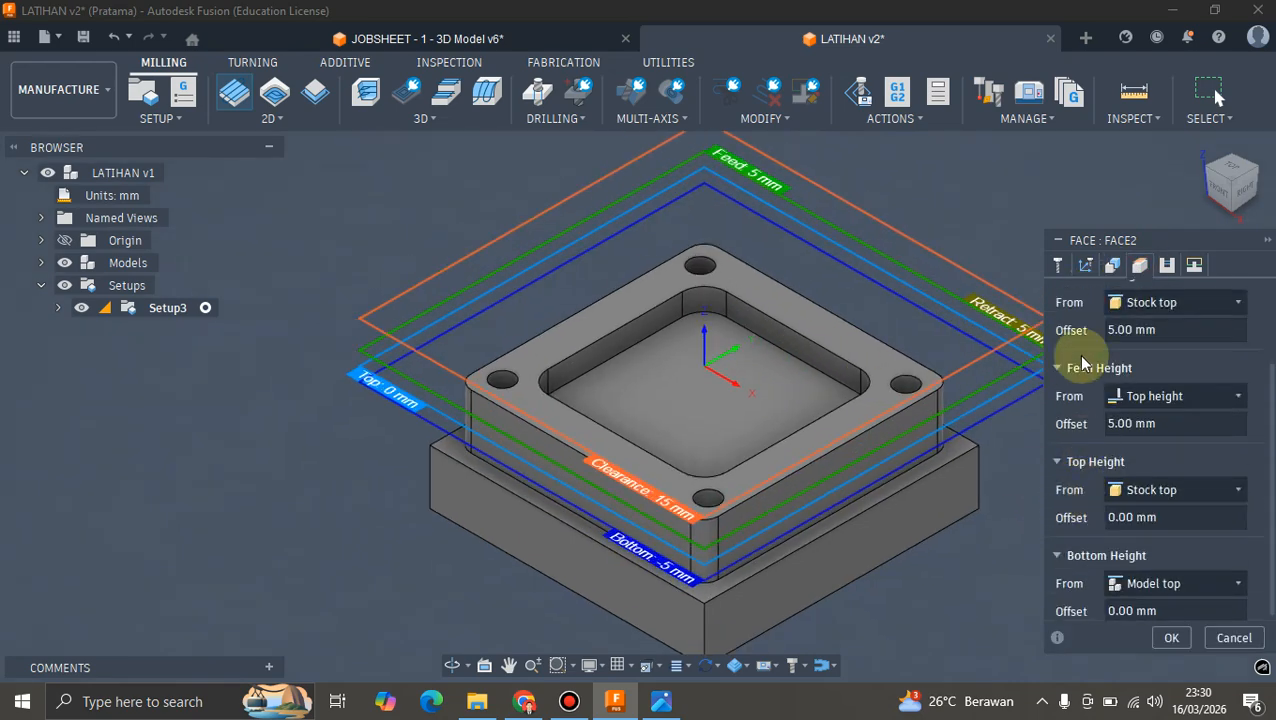
{"action": "left_click", "coordinate": [1215, 190]}
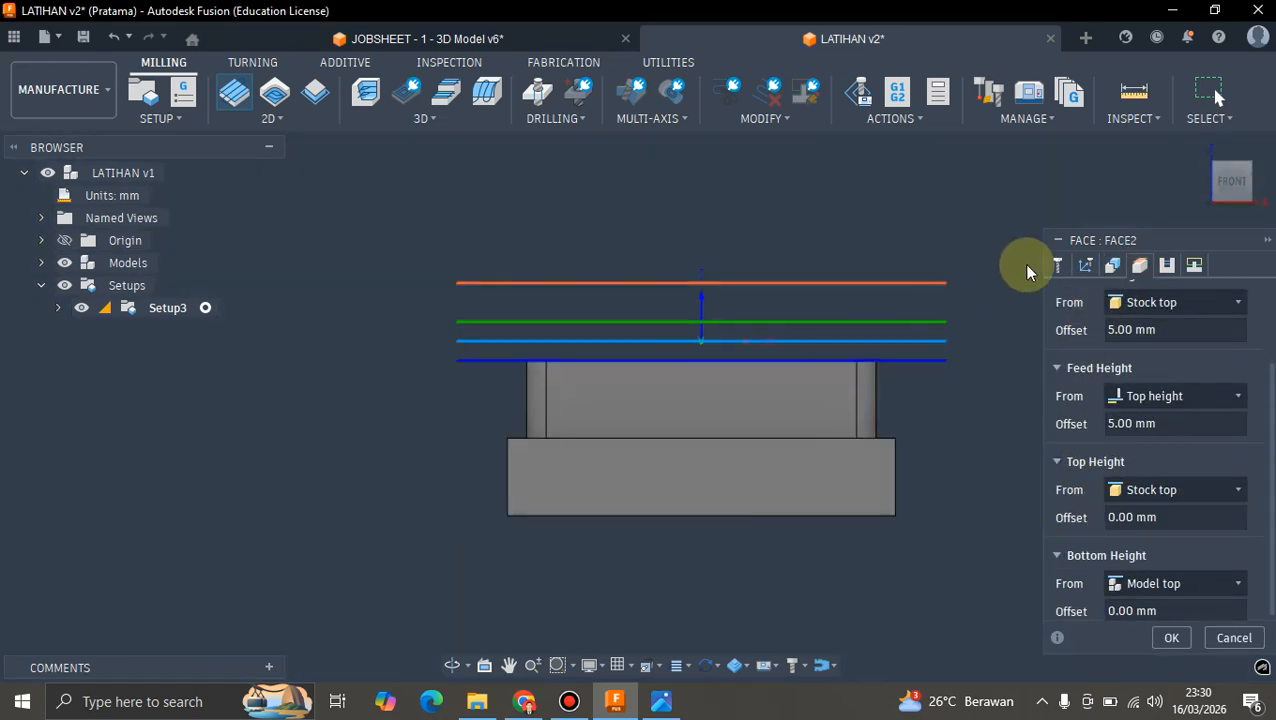
{"action": "left_click", "coordinate": [1249, 172]}
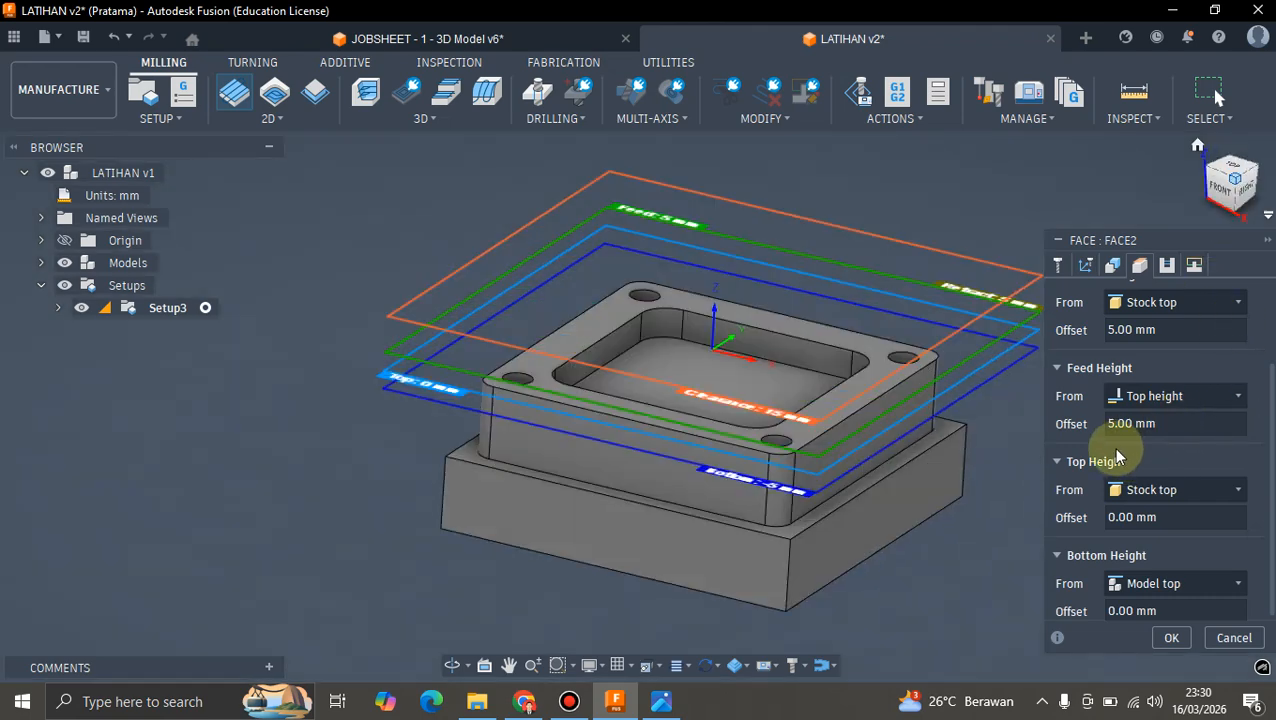
{"action": "scroll", "coordinate": [1145, 468], "scroll_direction": "up", "scroll_amount": 2}
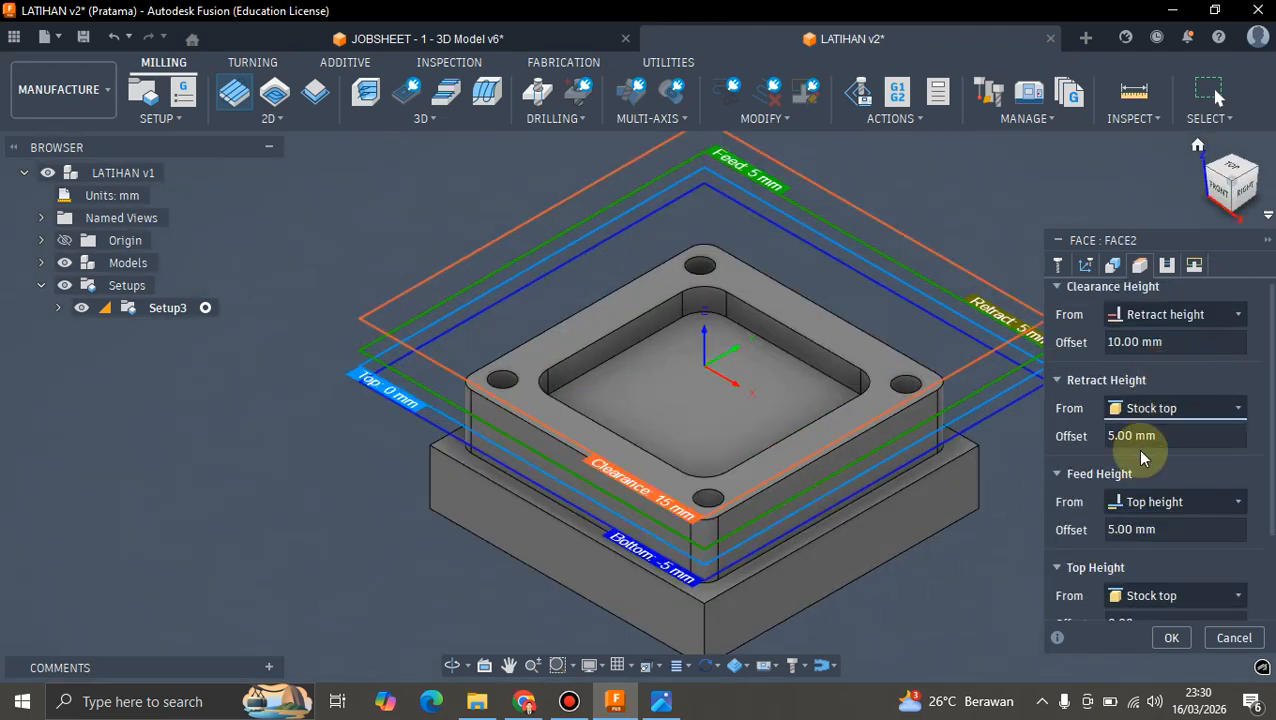
{"action": "scroll", "coordinate": [1139, 450], "scroll_direction": "down", "scroll_amount": 2}
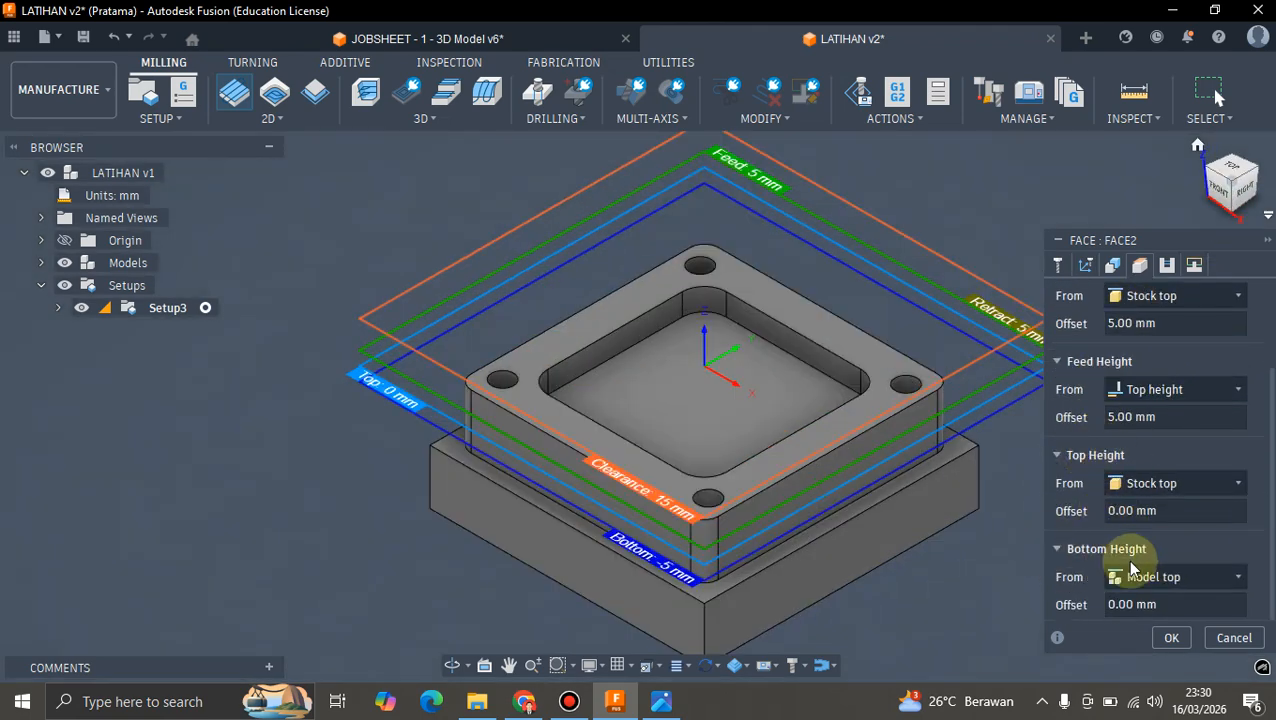
- Set the facing passes' stock offset to 10 mm, check the linking settings and finish the Face operation
{"action": "left_click", "coordinate": [1165, 268]}
{"action": "scroll", "coordinate": [1140, 408], "scroll_direction": "up", "scroll_amount": 1}
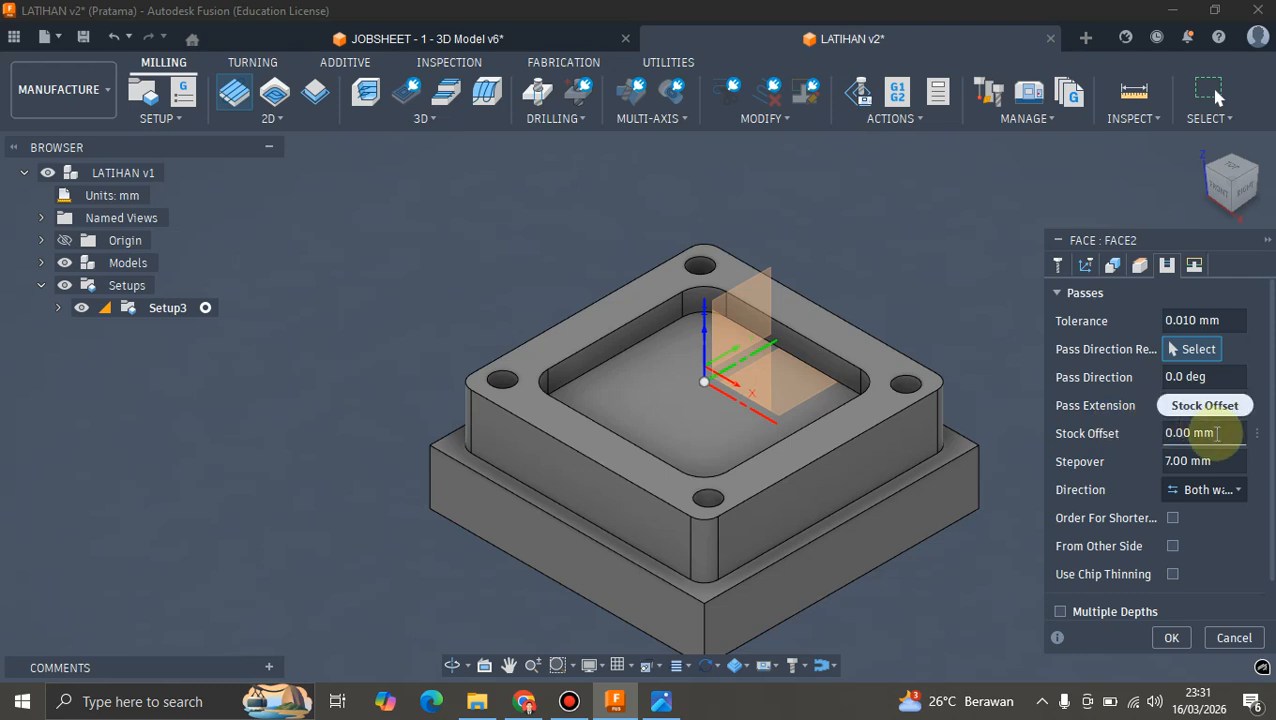
{"action": "left_click", "coordinate": [1217, 432]}
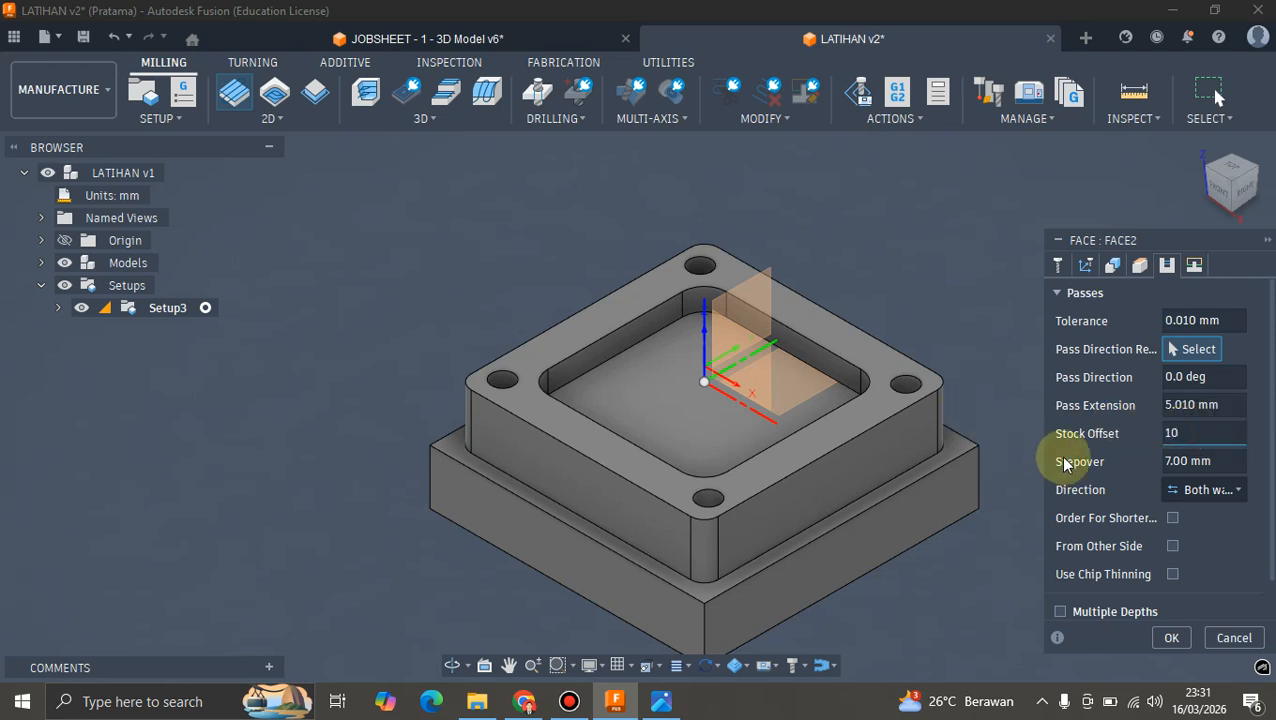
{"action": "left_click", "coordinate": [1193, 266]}
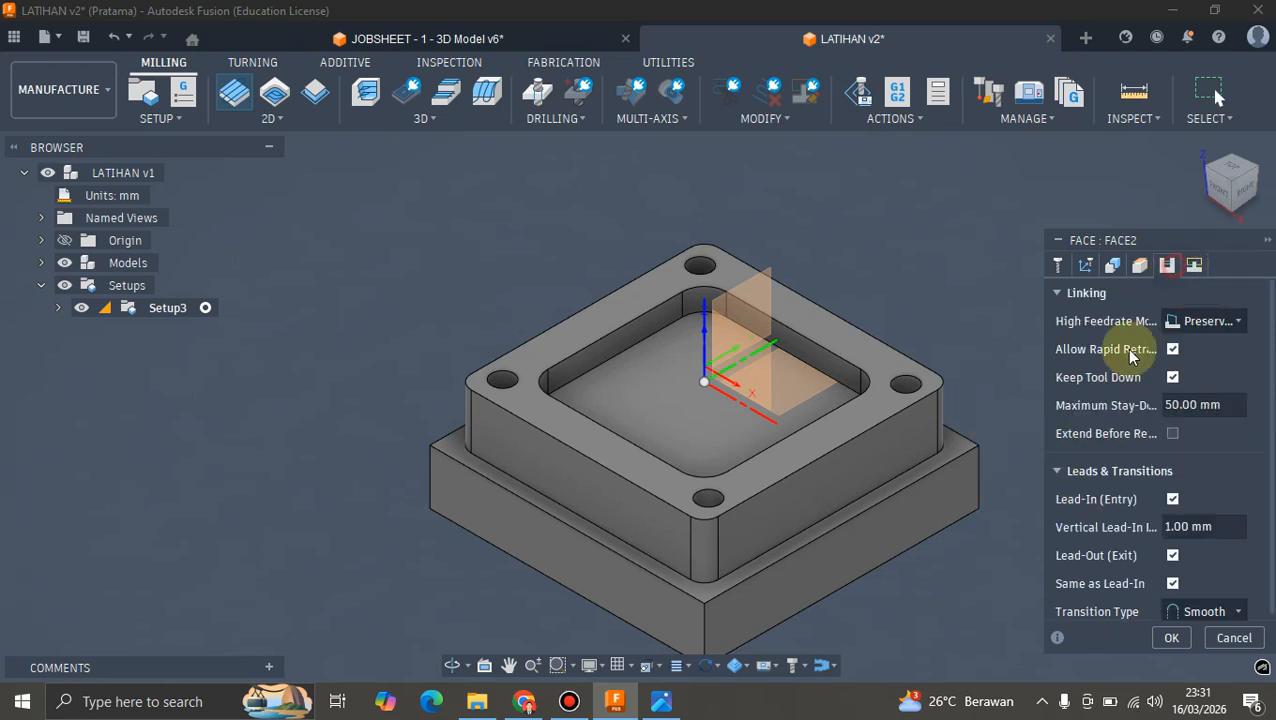
{"action": "scroll", "coordinate": [1125, 480], "scroll_direction": "up", "scroll_amount": 3}
{"action": "left_click", "coordinate": [1171, 637]}
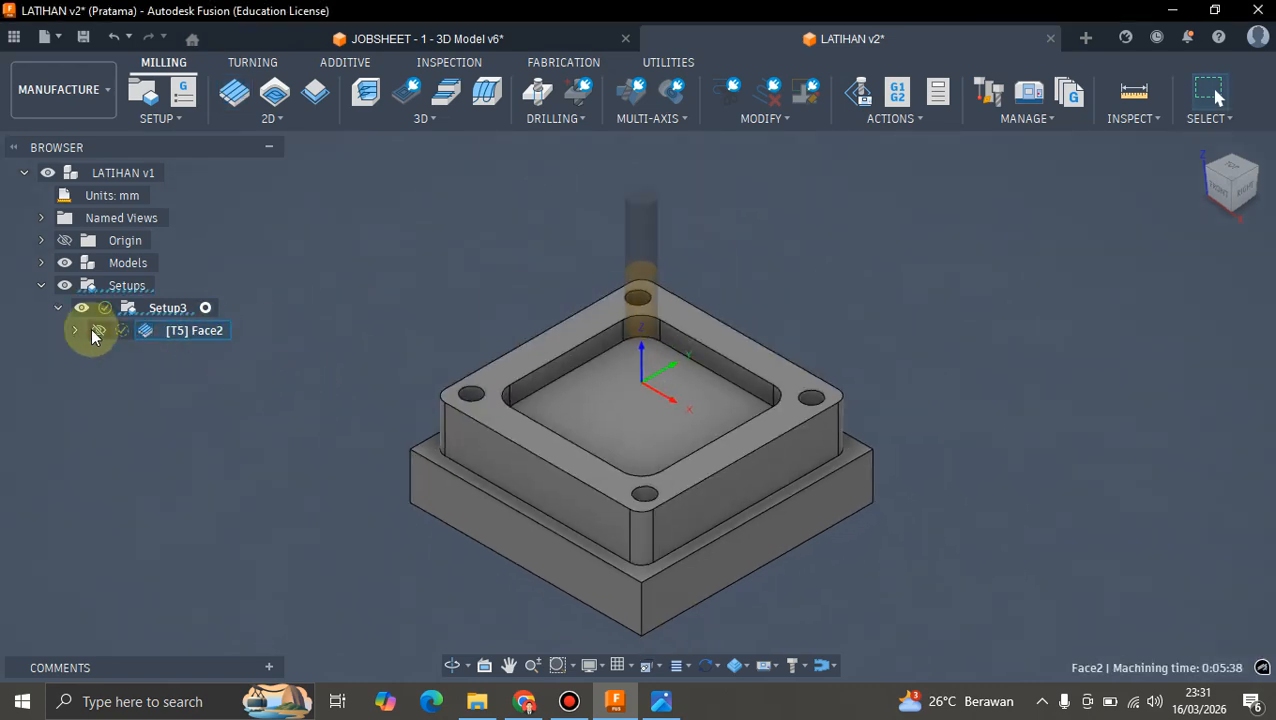
- Toggle the facing toolpath's visibility and inspect its passes over the stock
{"action": "left_click", "coordinate": [98, 330]}
{"action": "scroll", "coordinate": [618, 370], "scroll_direction": "up", "scroll_amount": 2}
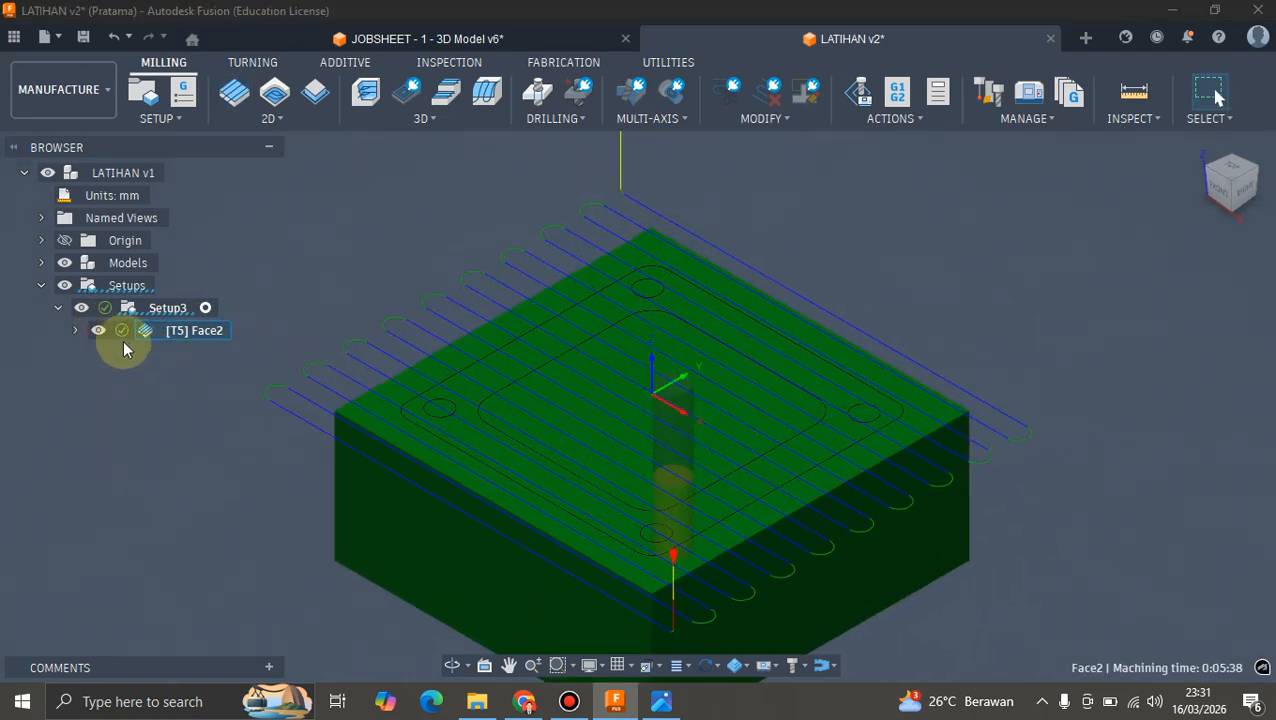
{"action": "left_click", "coordinate": [97, 331]}
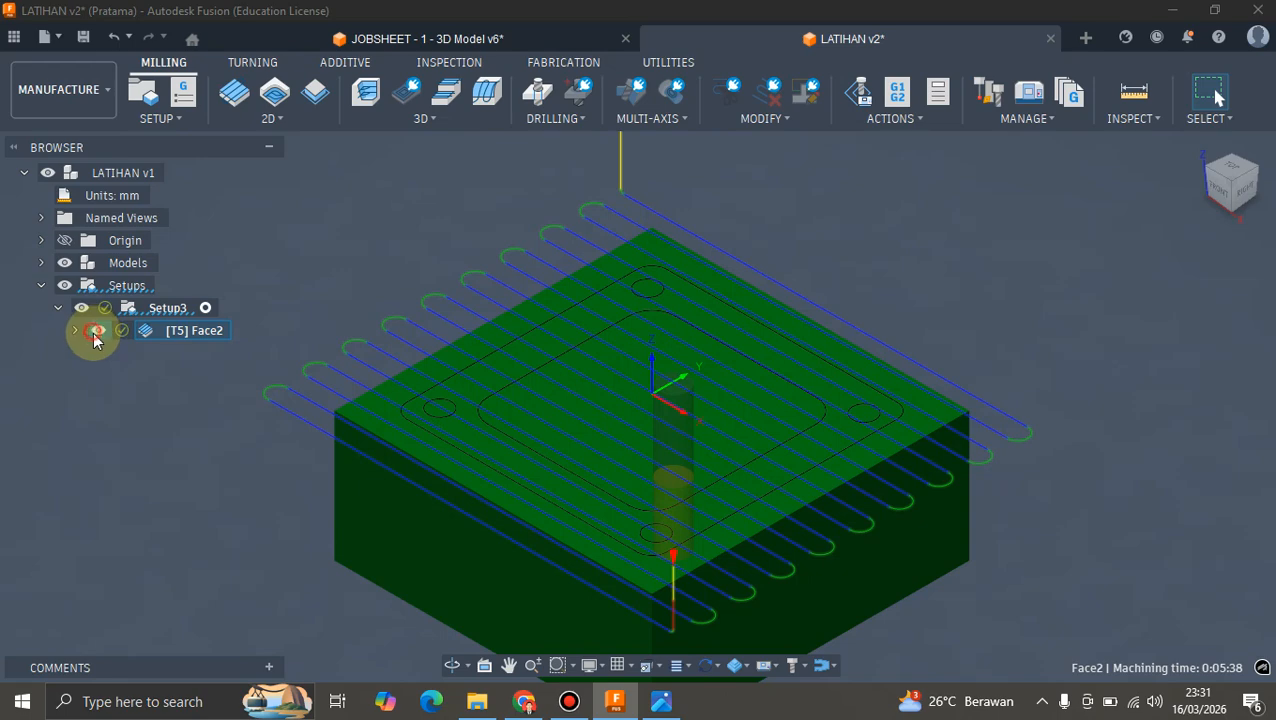
{"action": "scroll", "coordinate": [737, 355], "scroll_direction": "down", "scroll_amount": 2}
{"action": "scroll", "coordinate": [698, 308], "scroll_direction": "up", "scroll_amount": 1}
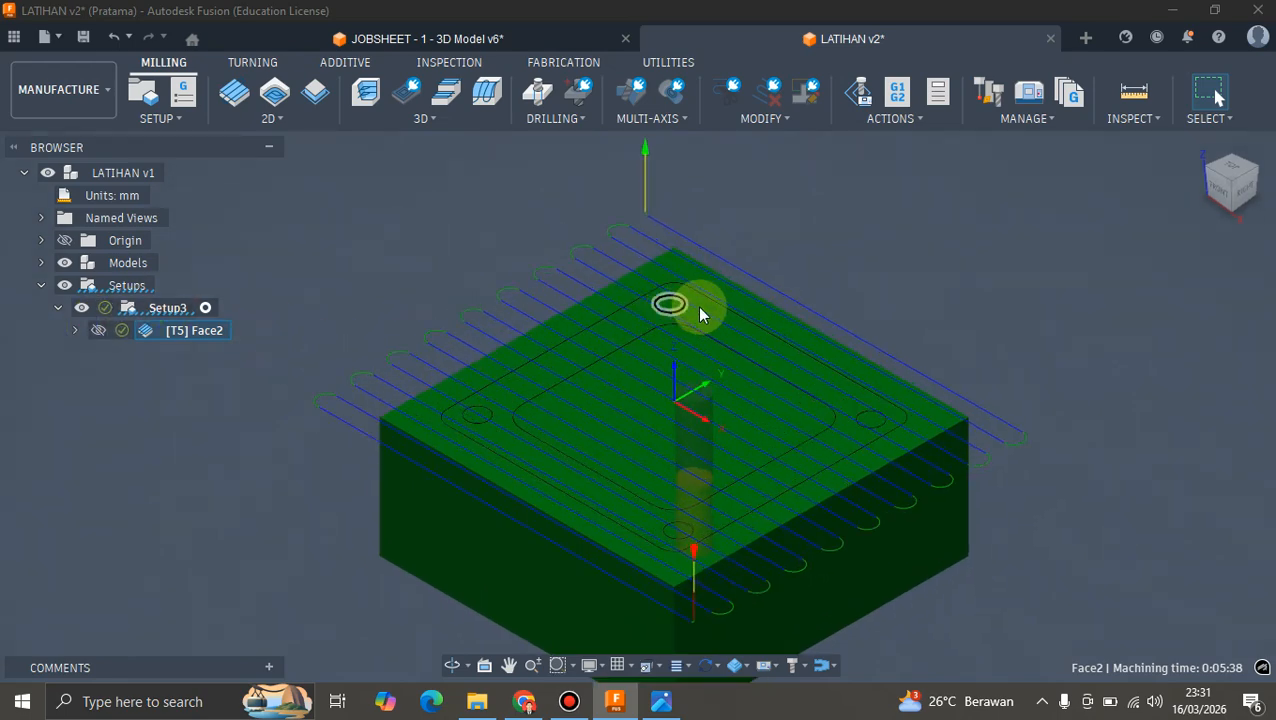
{"action": "scroll", "coordinate": [700, 311], "scroll_direction": "down", "scroll_amount": 1}
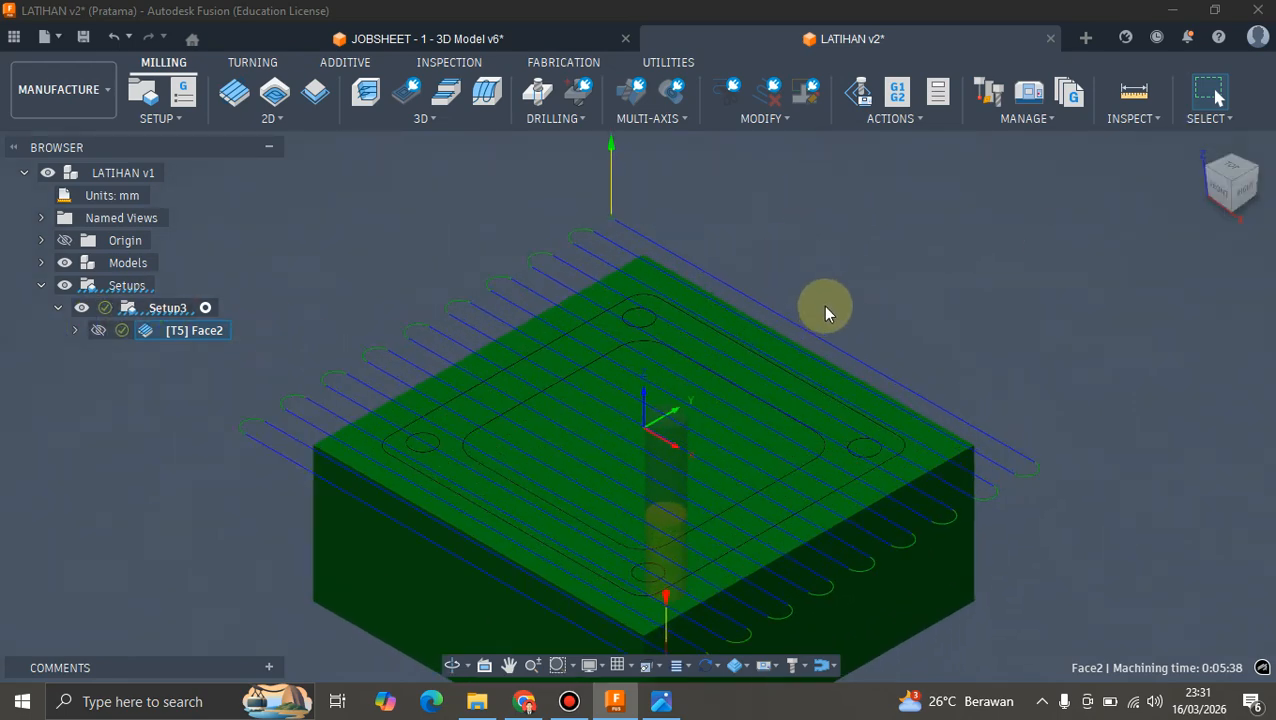
- Simulate the facing toolpath on the stock and exit the simulation
{"action": "left_click", "coordinate": [852, 106]}
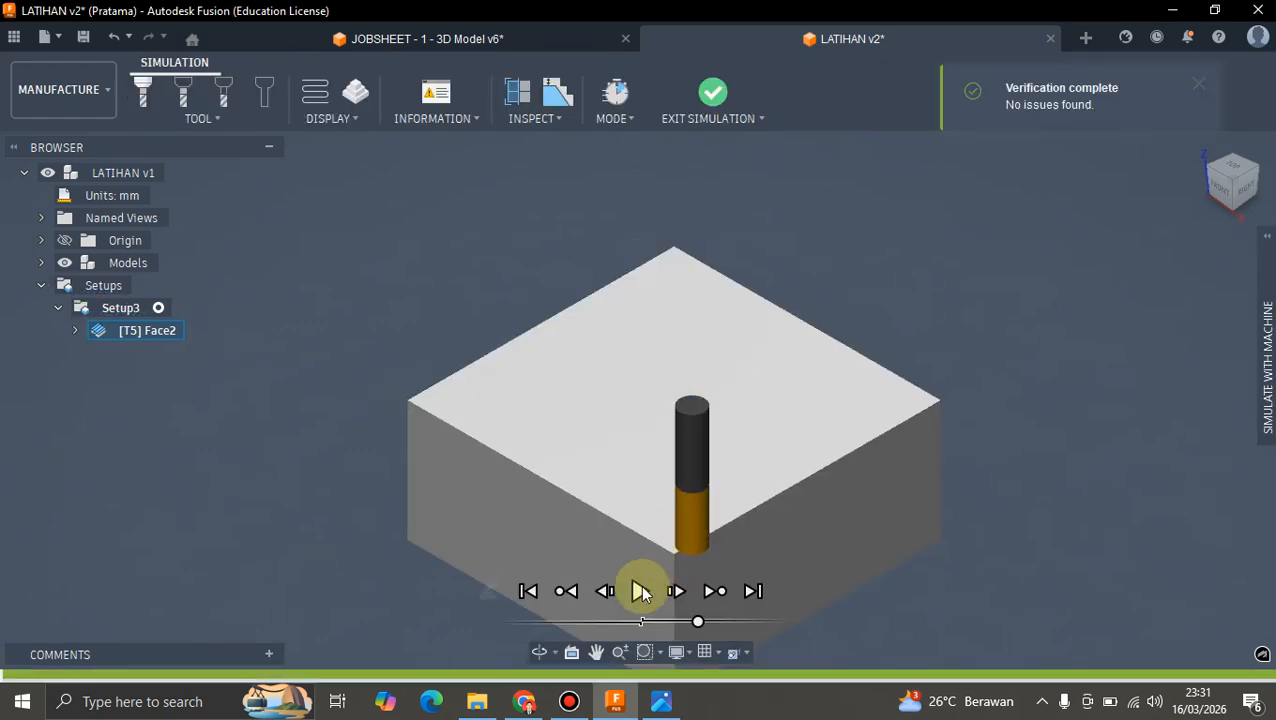
{"action": "left_click", "coordinate": [640, 591]}
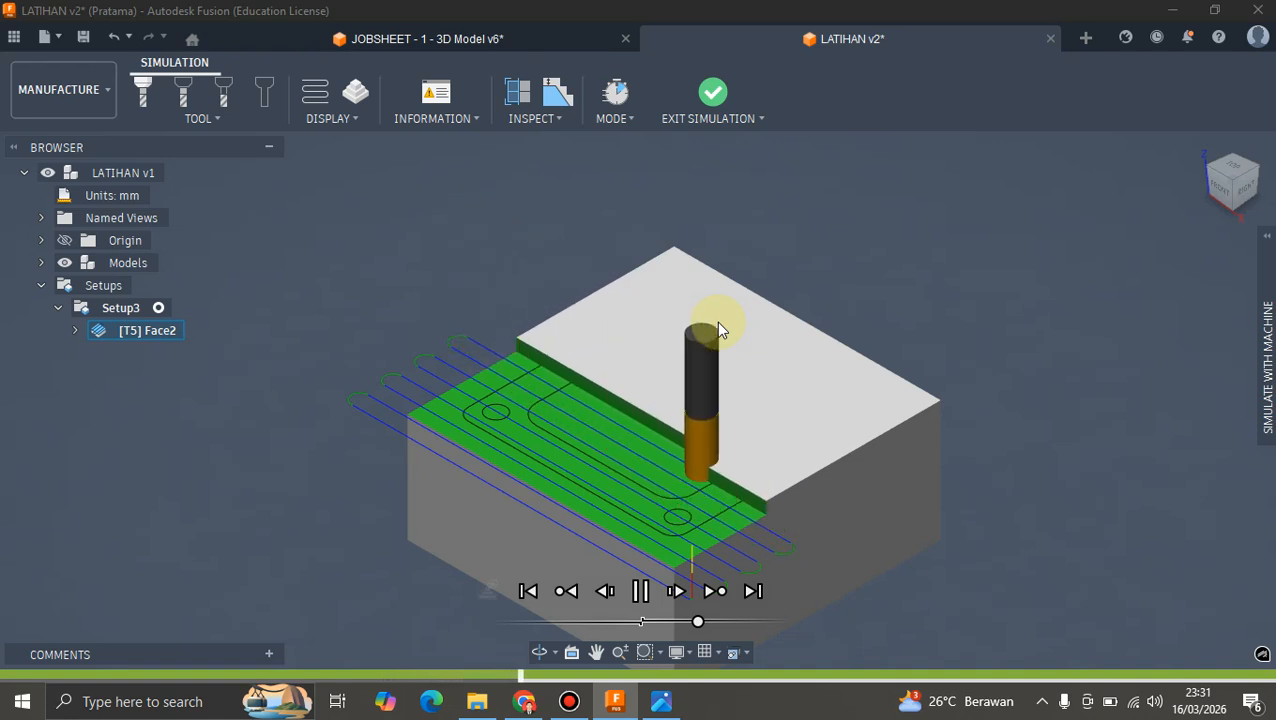
{"action": "left_click", "coordinate": [714, 94]}
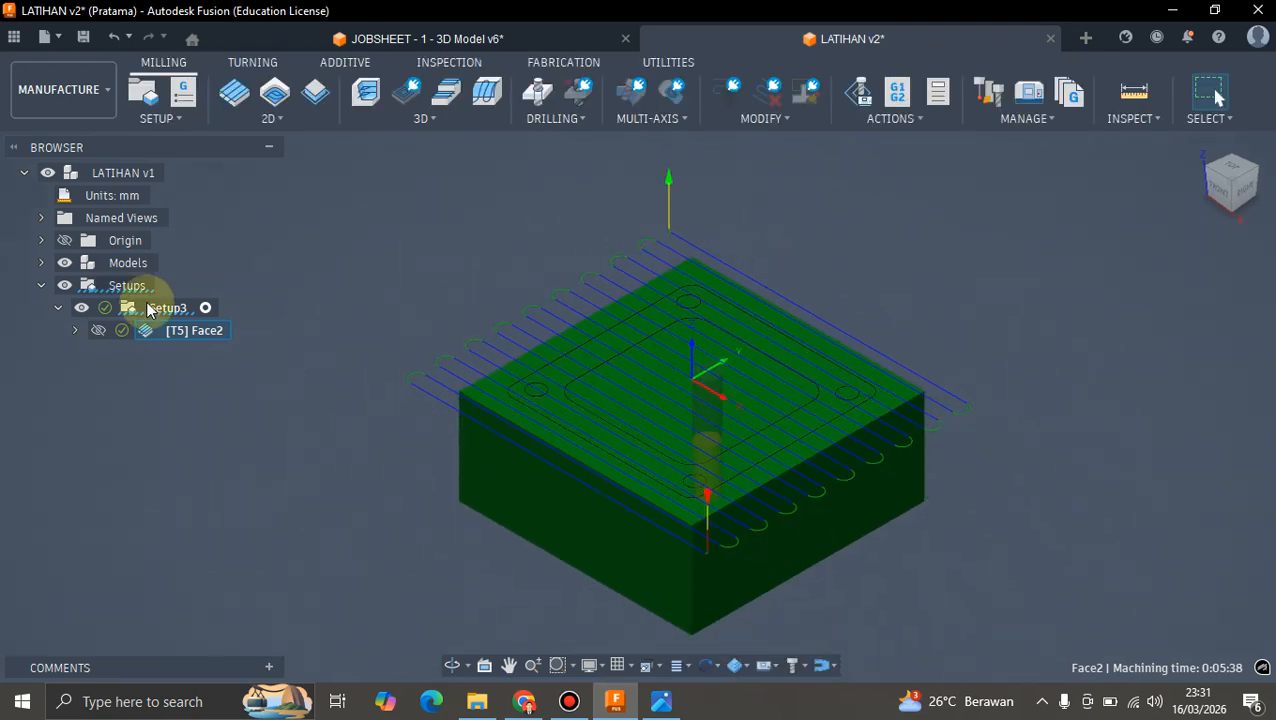
- Edit the Face operation to use multiple depths with a 1 mm maximum stepdown and apply the change
{"action": "right_click", "coordinate": [205, 334]}
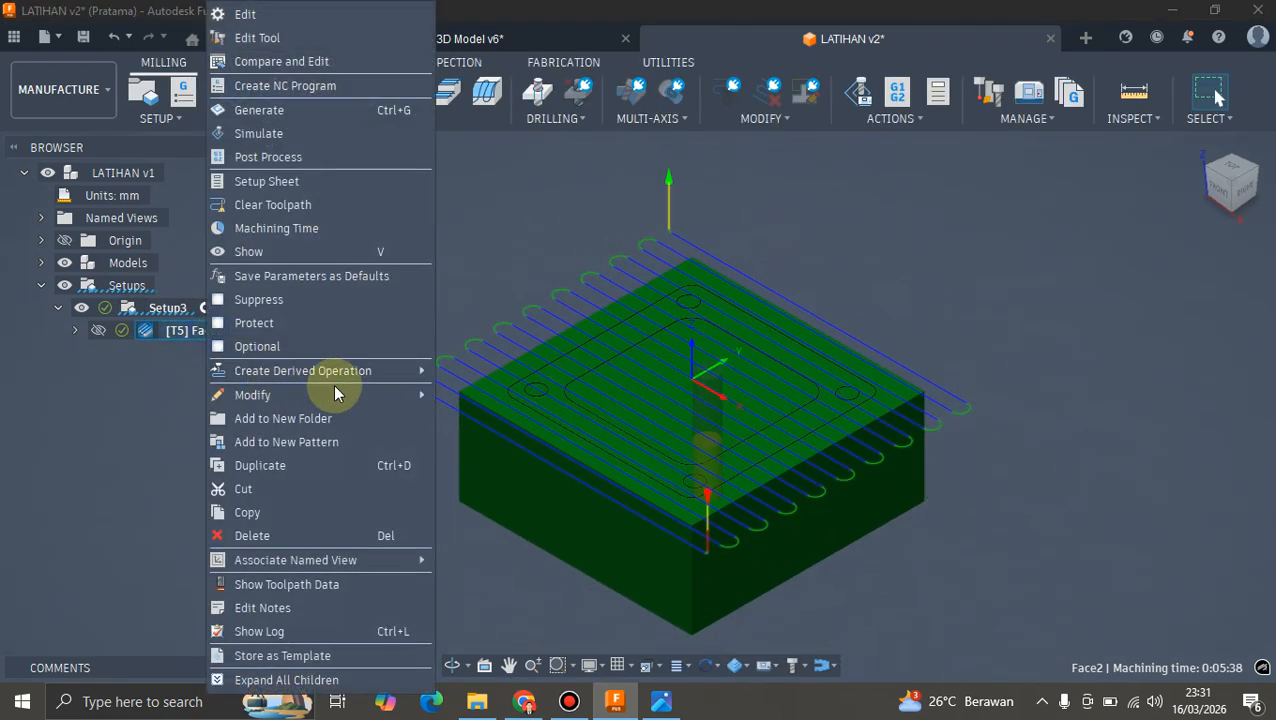
{"action": "left_click", "coordinate": [279, 17]}
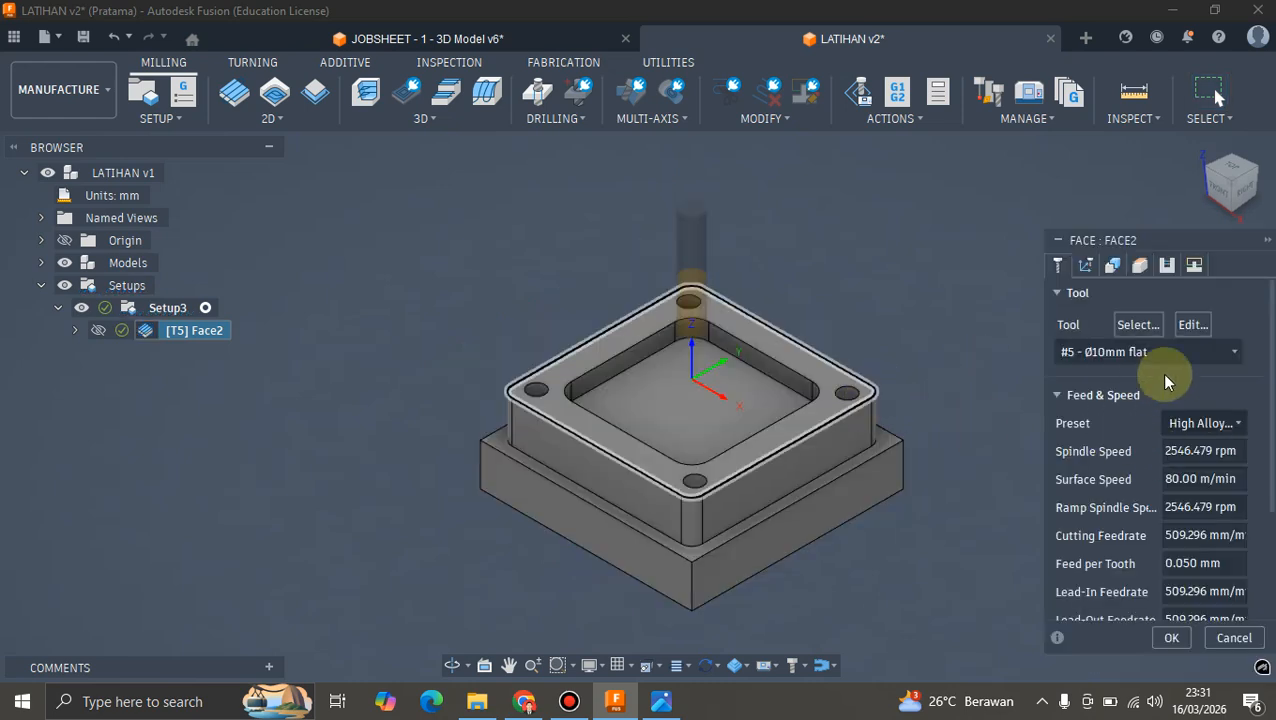
{"action": "left_click", "coordinate": [1165, 266]}
{"action": "scroll", "coordinate": [1135, 440], "scroll_direction": "down", "scroll_amount": 1}
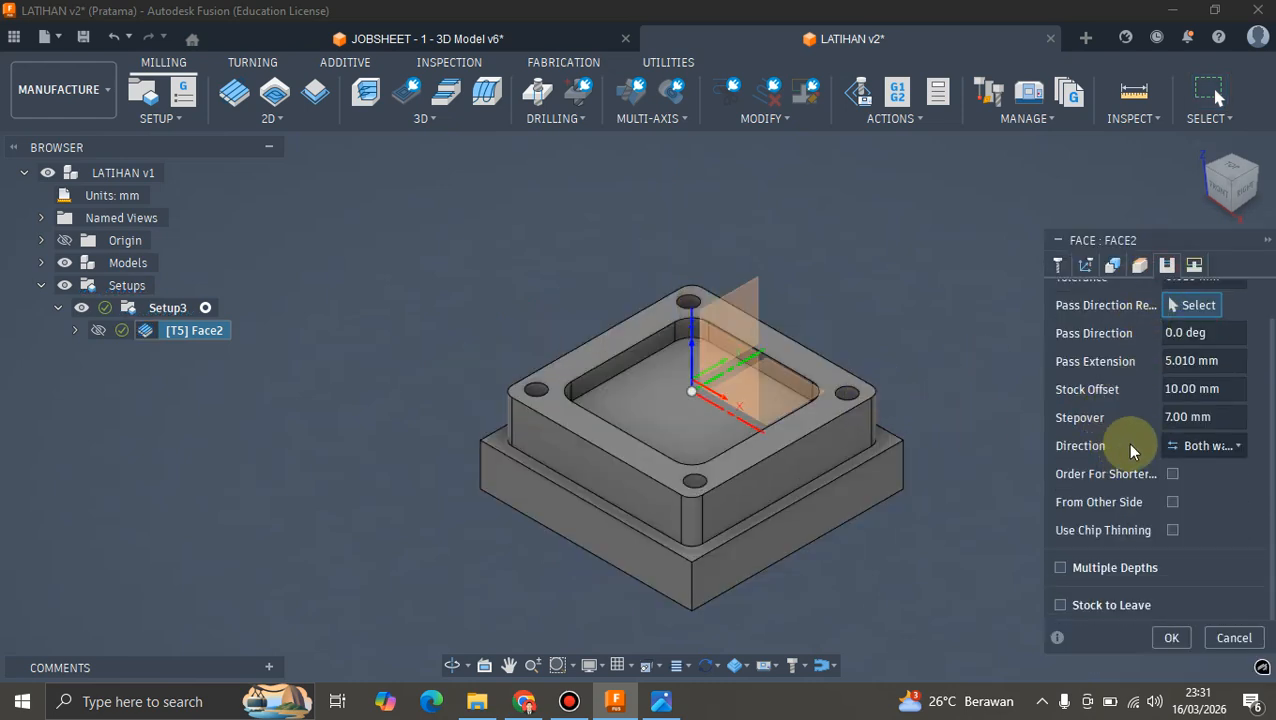
{"action": "left_click", "coordinate": [1060, 568]}
{"action": "scroll", "coordinate": [1074, 517], "scroll_direction": "down", "scroll_amount": 3}
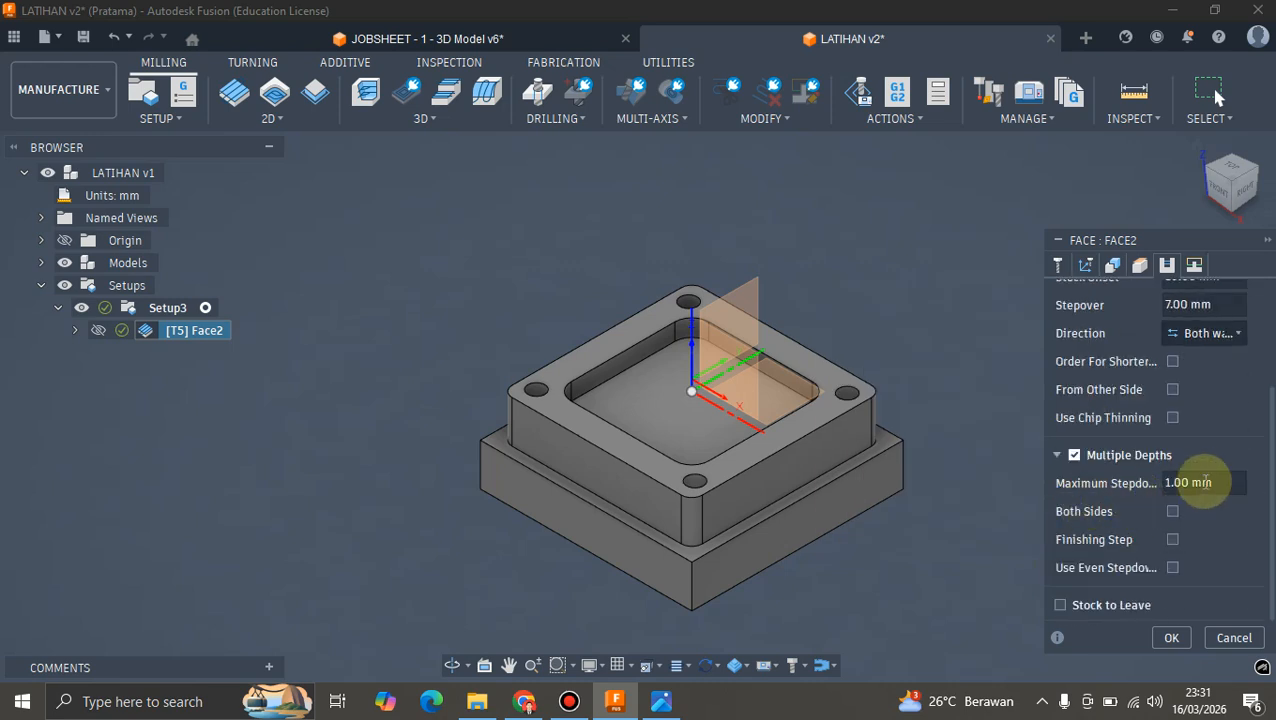
{"action": "scroll", "coordinate": [846, 367], "scroll_direction": "up", "scroll_amount": 2}
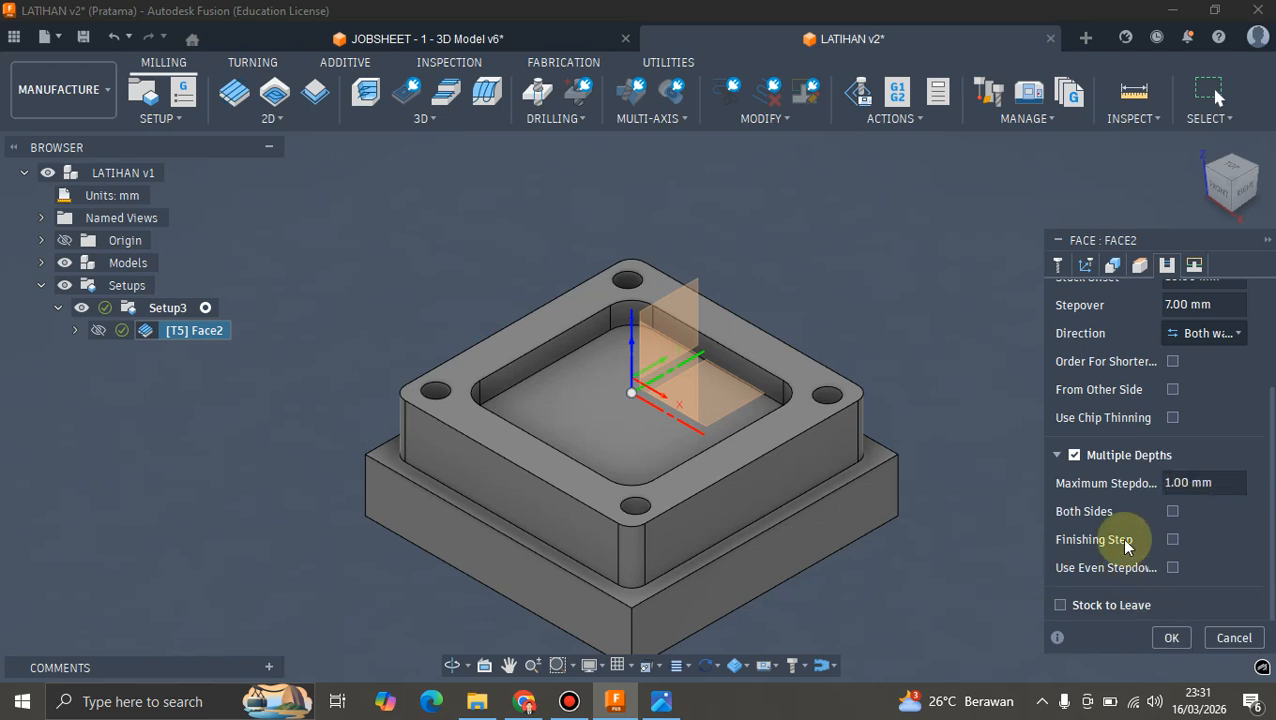
{"action": "left_click", "coordinate": [1170, 638]}
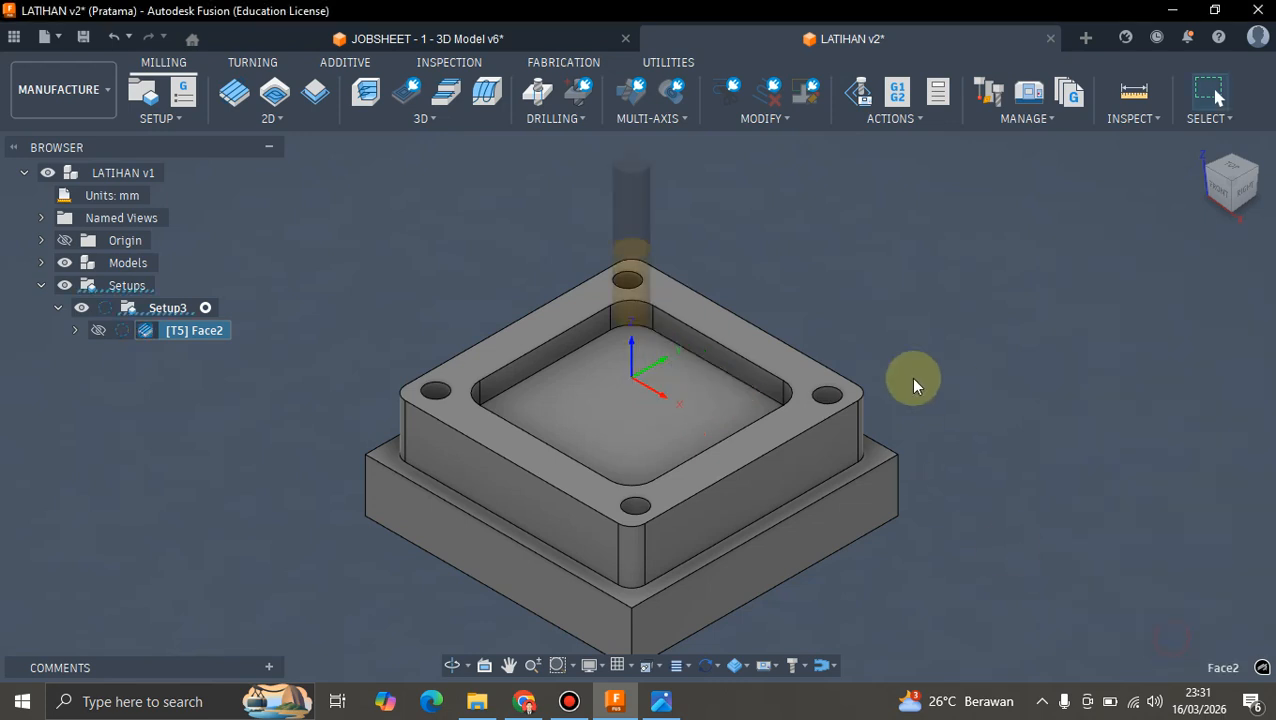
- Display the multiple-depth facing toolpath, simulate it on the stock at increased playback speed and exit the simulation
{"action": "scroll", "coordinate": [910, 377], "scroll_direction": "down", "scroll_amount": 2}
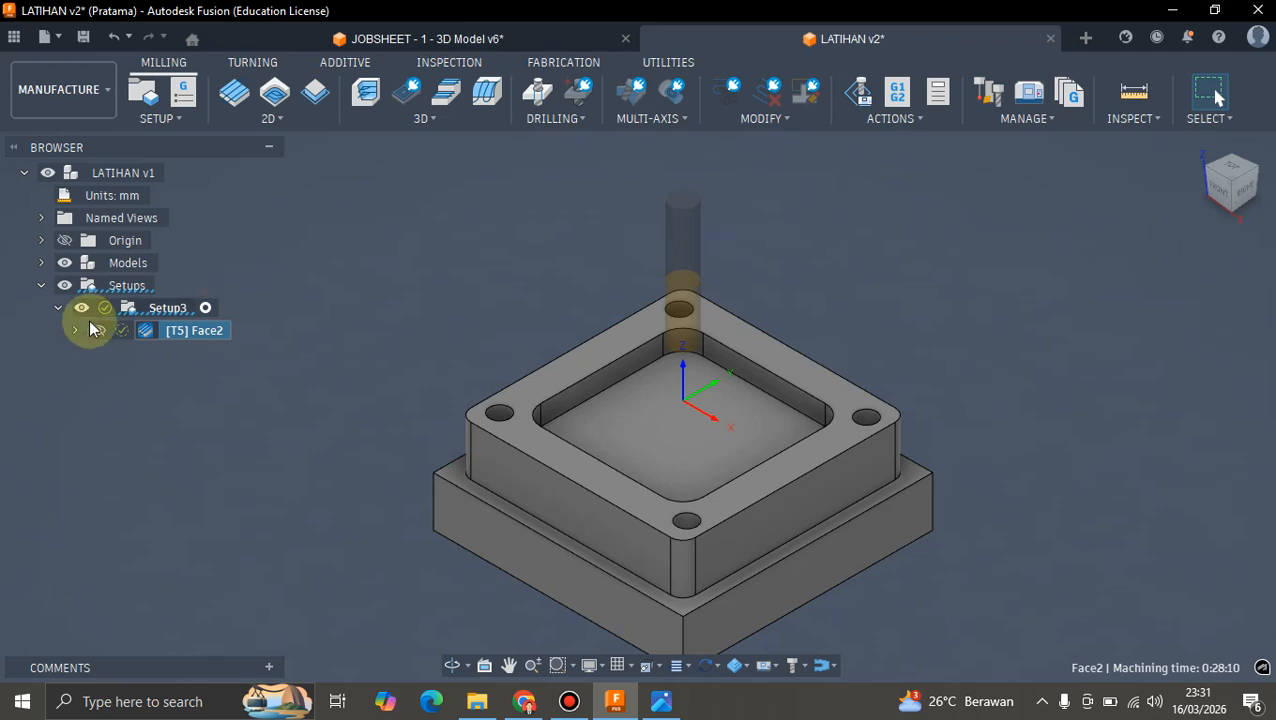
{"action": "left_click", "coordinate": [90, 329]}
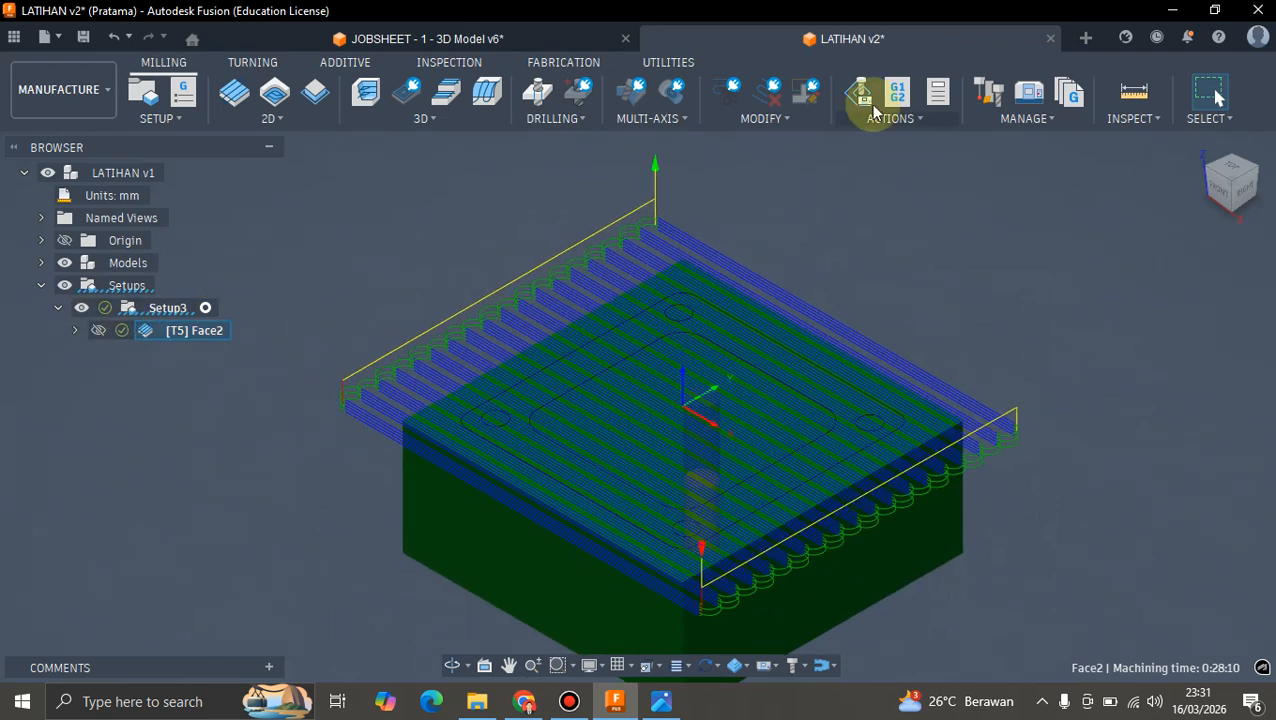
{"action": "left_click", "coordinate": [857, 92]}
{"action": "left_click", "coordinate": [640, 591]}
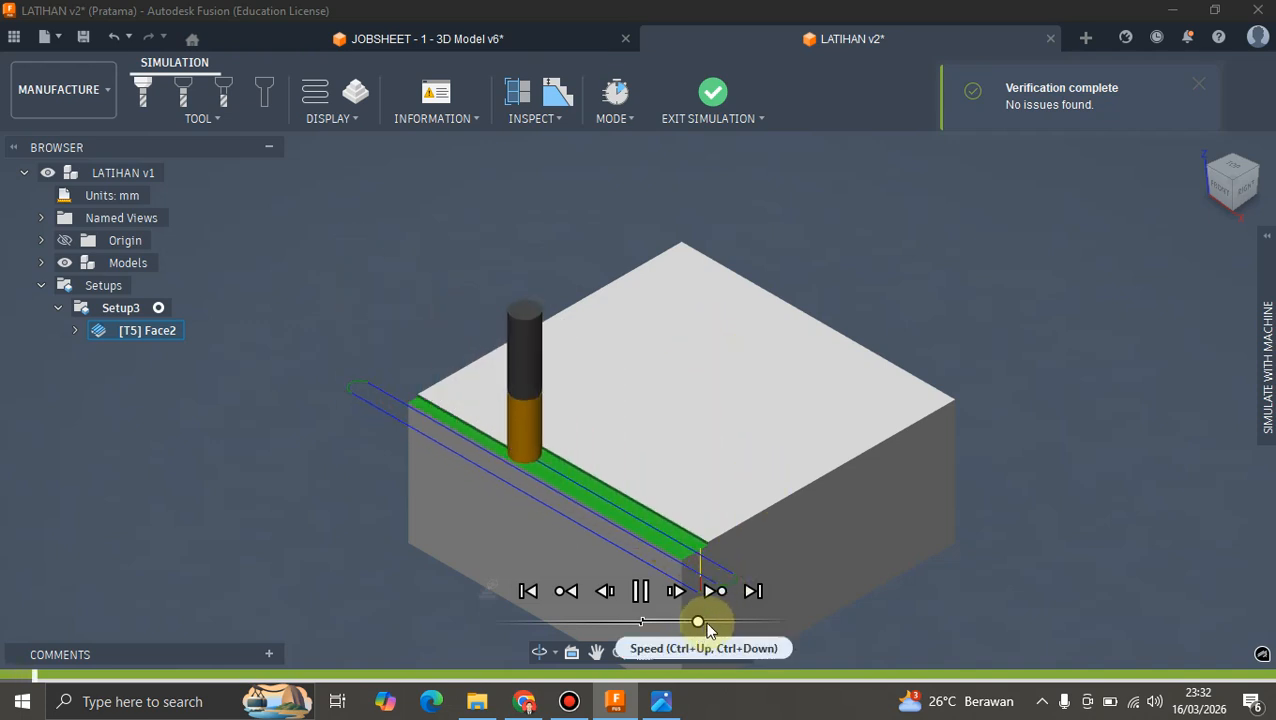
{"action": "mouse_move", "coordinate": [698, 622]}
{"action": "left_mouse_down"}
{"action": "mouse_move", "coordinate": [751, 622]}
{"action": "mouse_move", "coordinate": [744, 634]}
{"action": "mouse_move", "coordinate": [723, 627]}
{"action": "left_mouse_up"}
{"action": "left_click", "coordinate": [714, 92]}
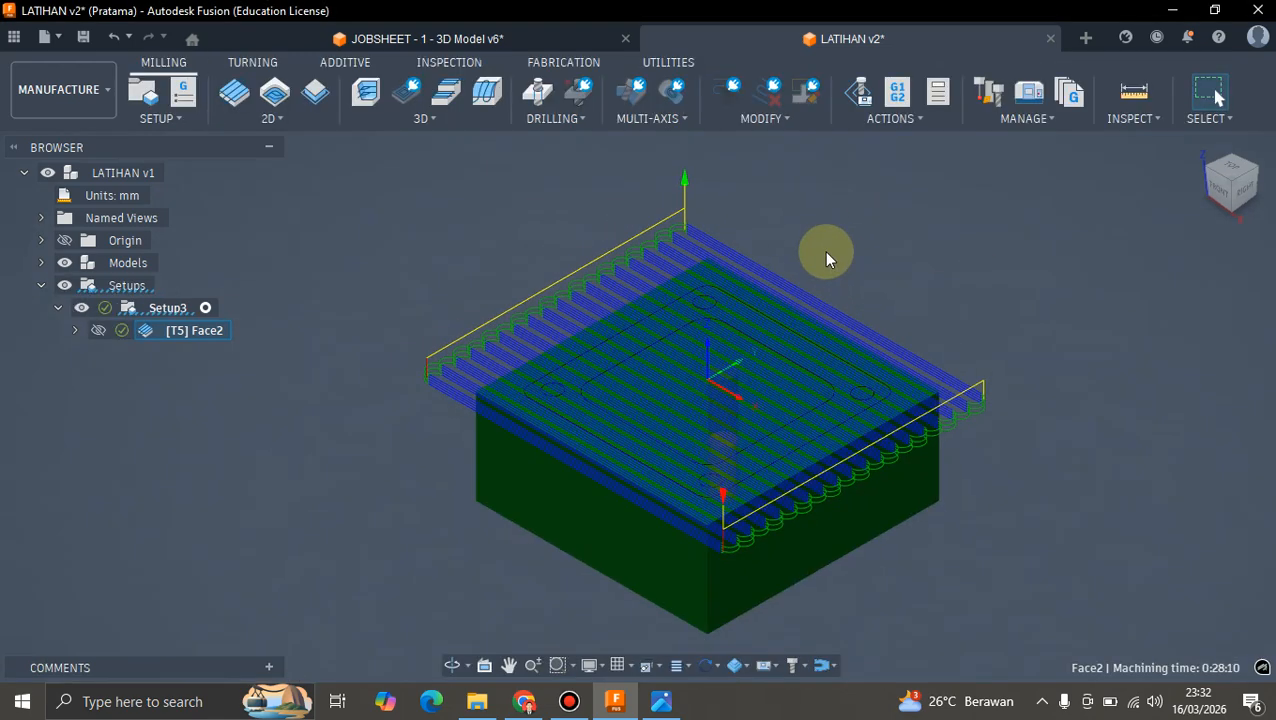
{"action": "scroll", "coordinate": [790, 328], "scroll_direction": "up", "scroll_amount": 4}
{"action": "scroll", "coordinate": [790, 313], "scroll_direction": "down", "scroll_amount": 2}
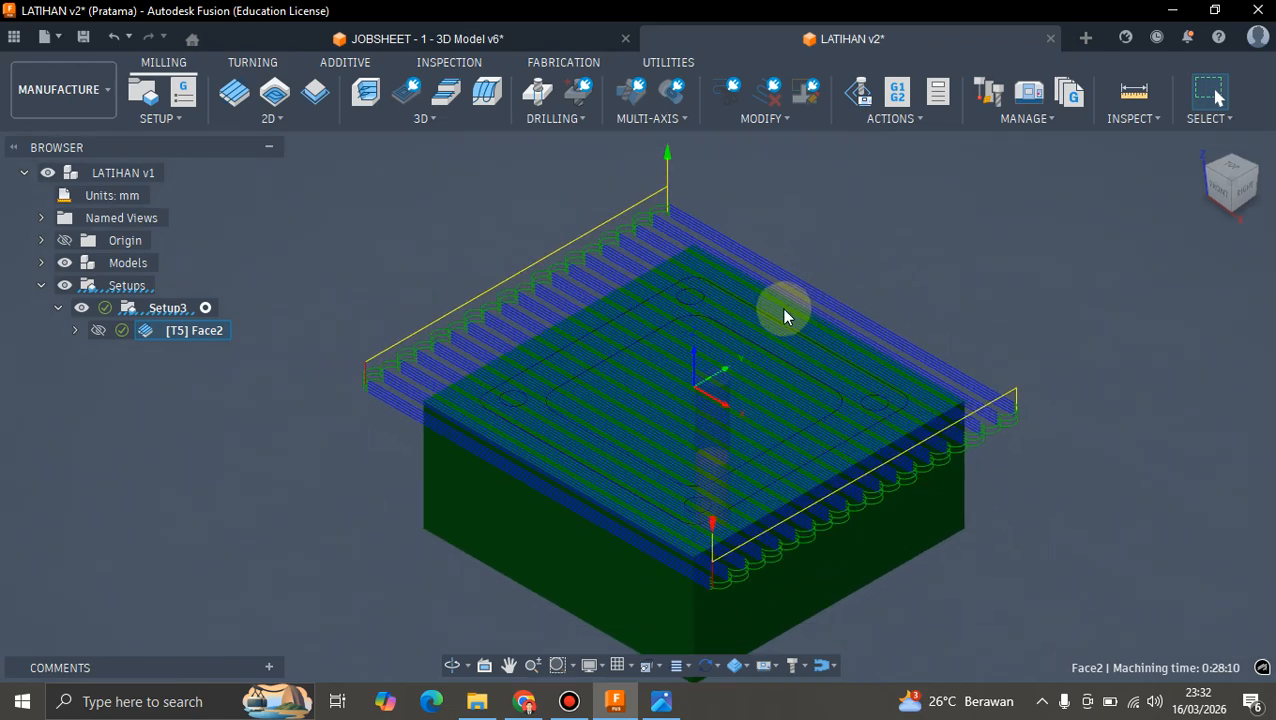
{"action": "scroll", "coordinate": [784, 312], "scroll_direction": "up", "scroll_amount": 2}
{"action": "scroll", "coordinate": [784, 304], "scroll_direction": "down", "scroll_amount": 3}
{"action": "scroll", "coordinate": [747, 298], "scroll_direction": "up", "scroll_amount": 1}
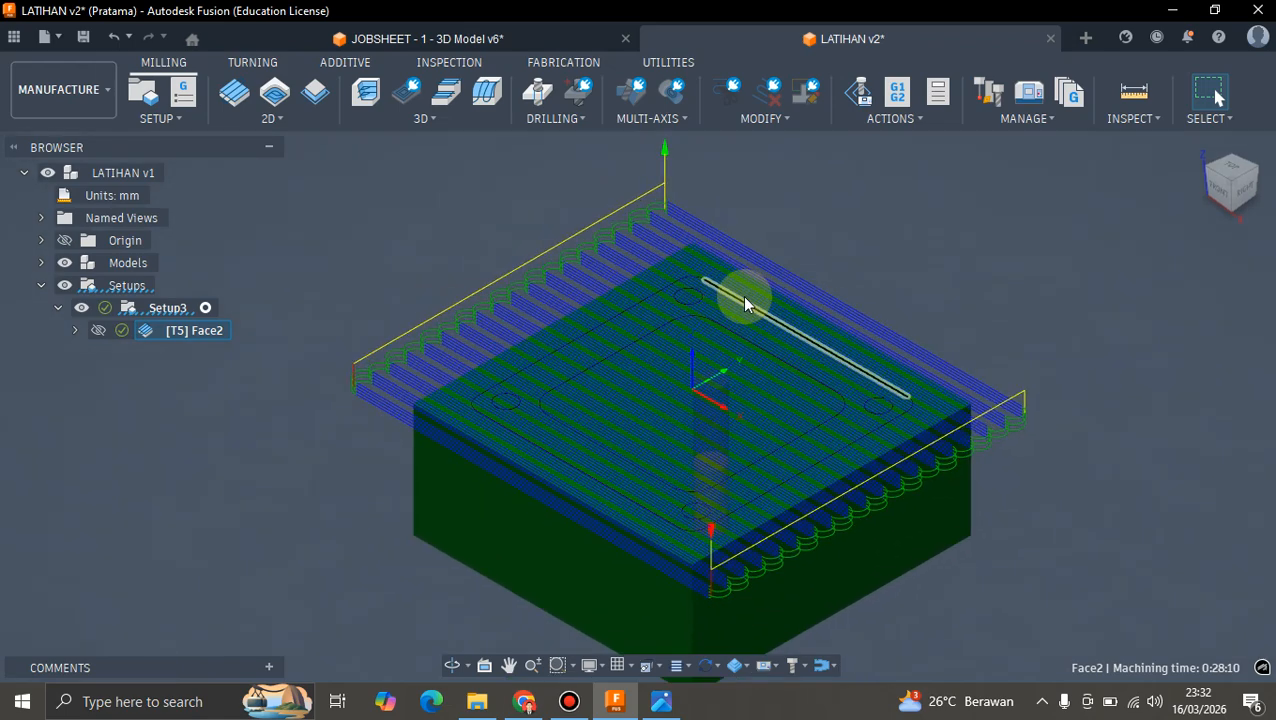
- Start a 2D Pocket operation with the #5 Ø10mm flat tool and review its available cutting presets
{"action": "left_click", "coordinate": [272, 117]}
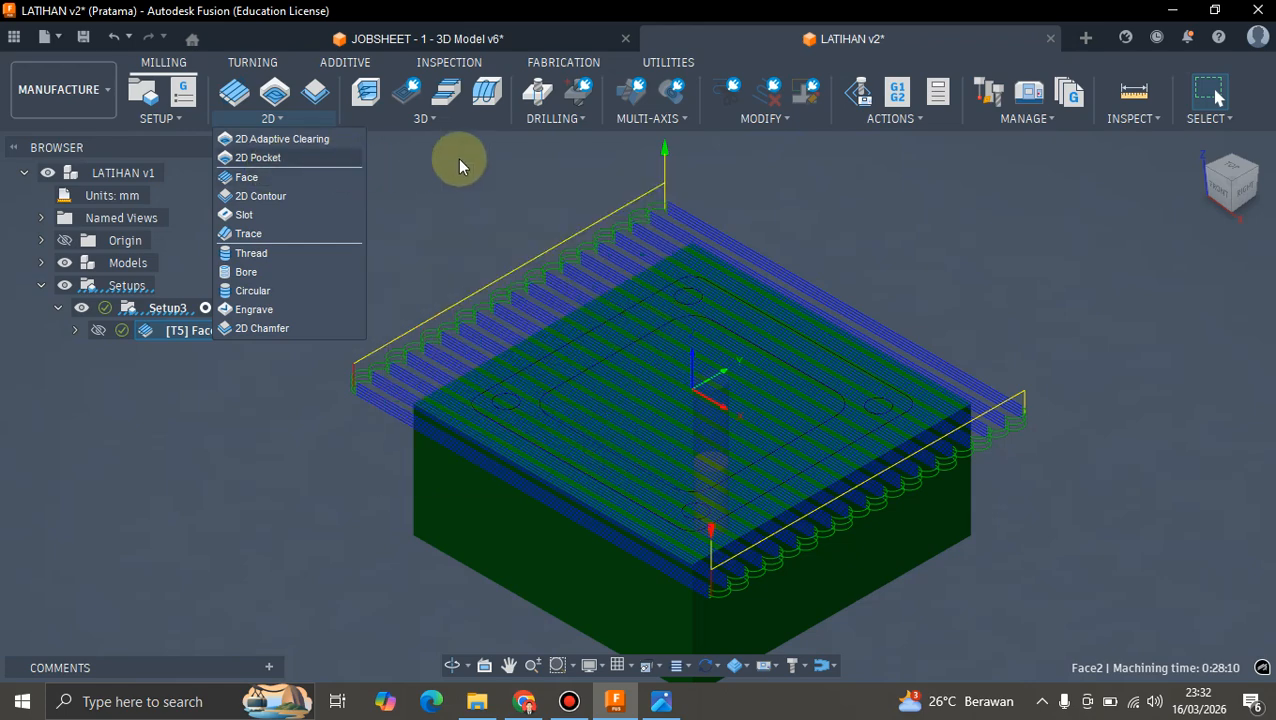
{"action": "left_click", "coordinate": [495, 178]}
{"action": "scroll", "coordinate": [729, 277], "scroll_direction": "up", "scroll_amount": 1}
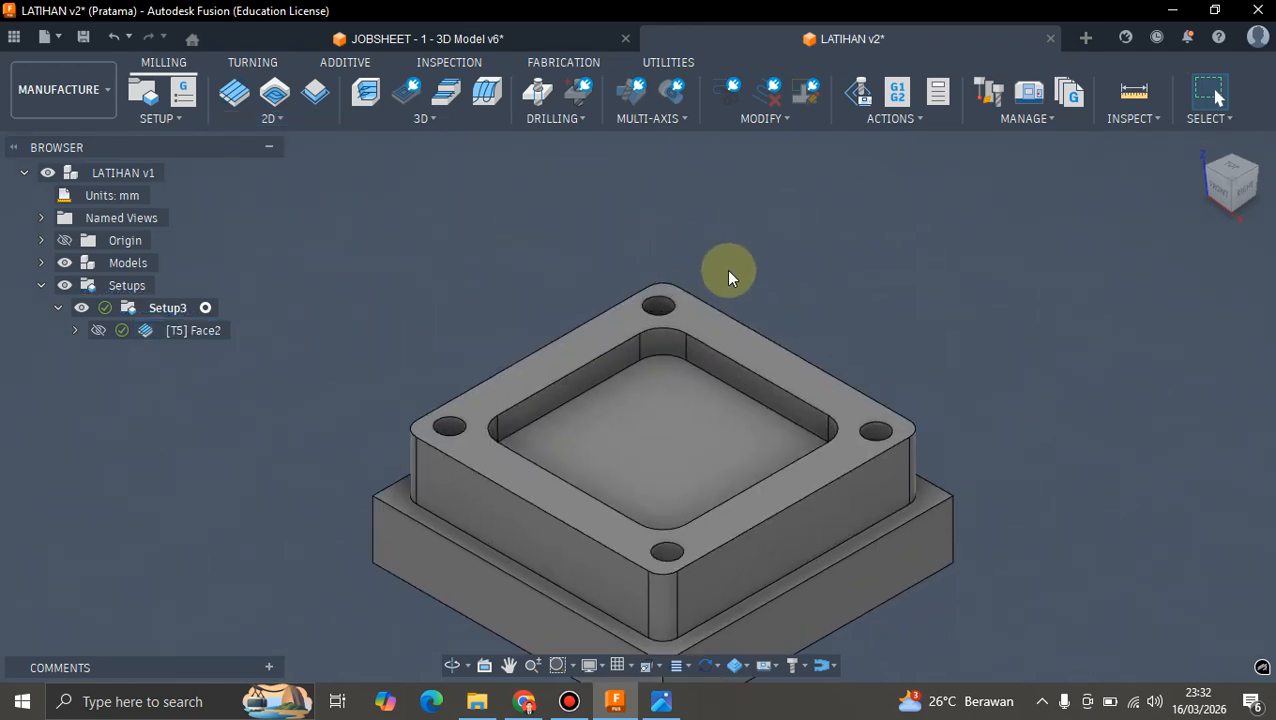
{"action": "left_click", "coordinate": [268, 117]}
{"action": "left_click", "coordinate": [755, 250]}
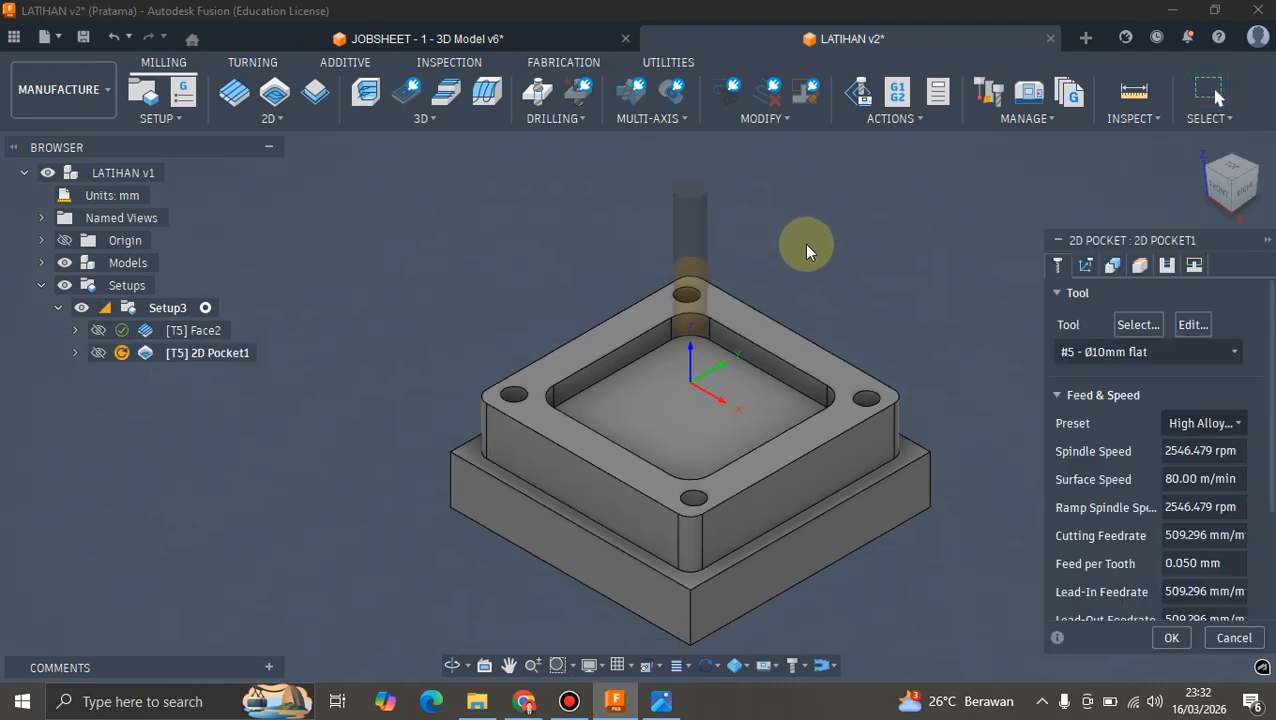
{"action": "scroll", "coordinate": [822, 303], "scroll_direction": "down", "scroll_amount": 2}
{"action": "scroll", "coordinate": [721, 304], "scroll_direction": "up", "scroll_amount": 3}
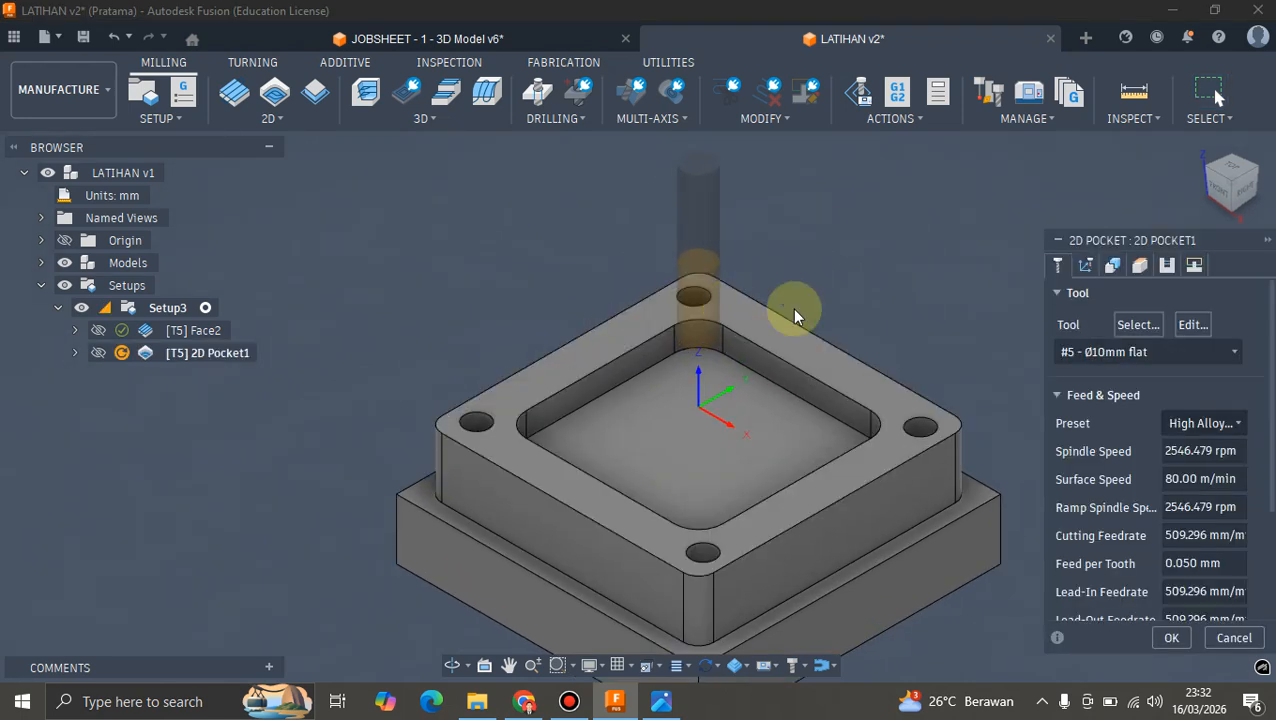
{"action": "left_click", "coordinate": [1190, 423]}
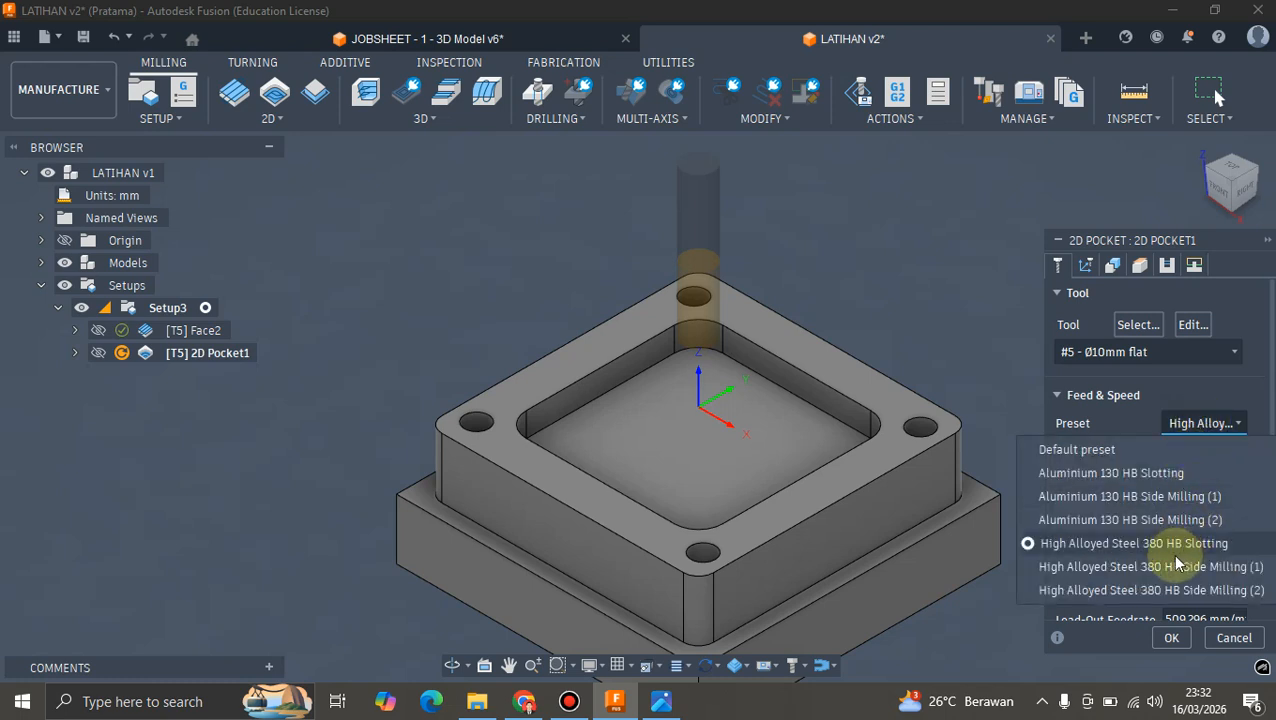
{"action": "left_click", "coordinate": [1215, 418]}
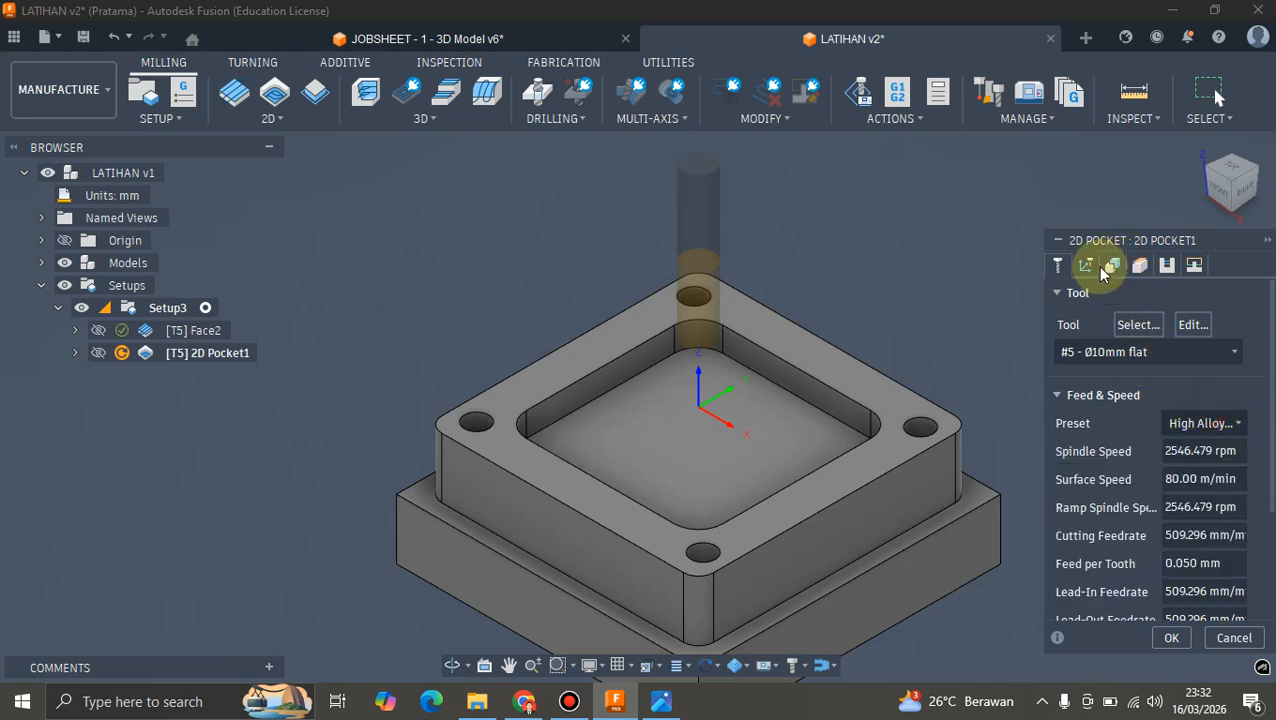
- Select the upper edge loop of the central square recess as the pocket geometry
{"action": "left_click", "coordinate": [1137, 268]}
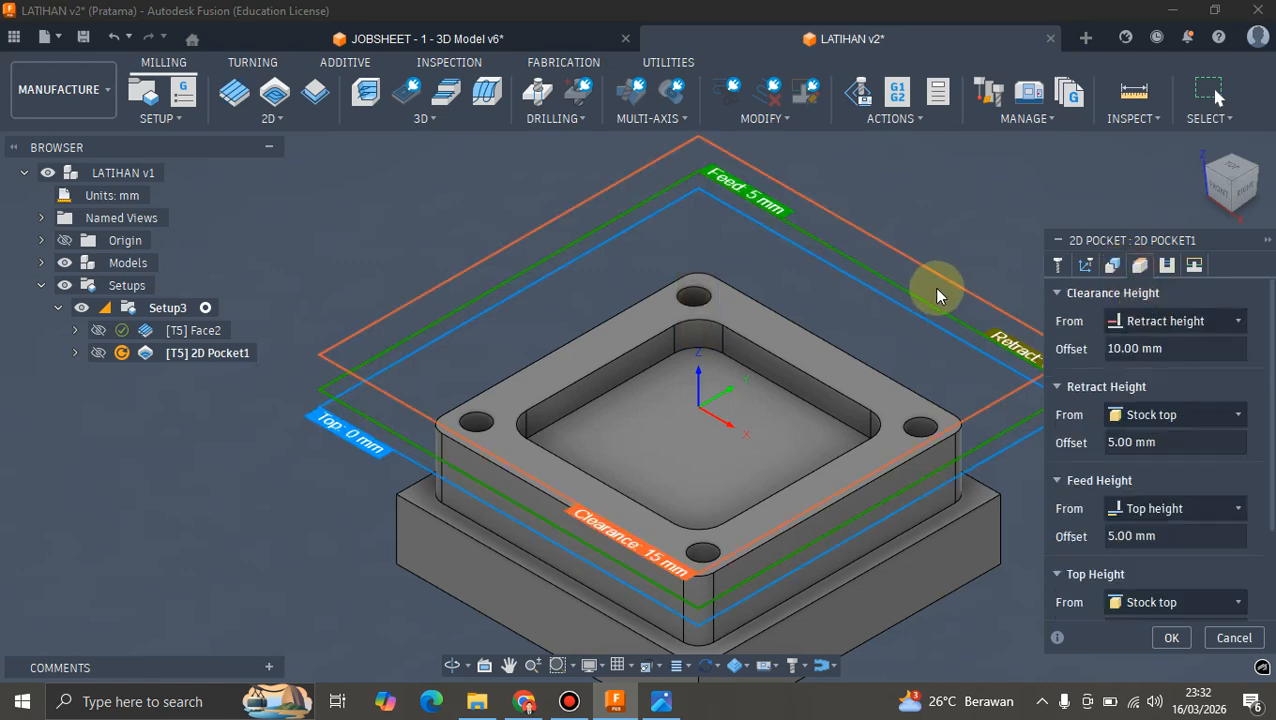
{"action": "left_click", "coordinate": [1112, 265]}
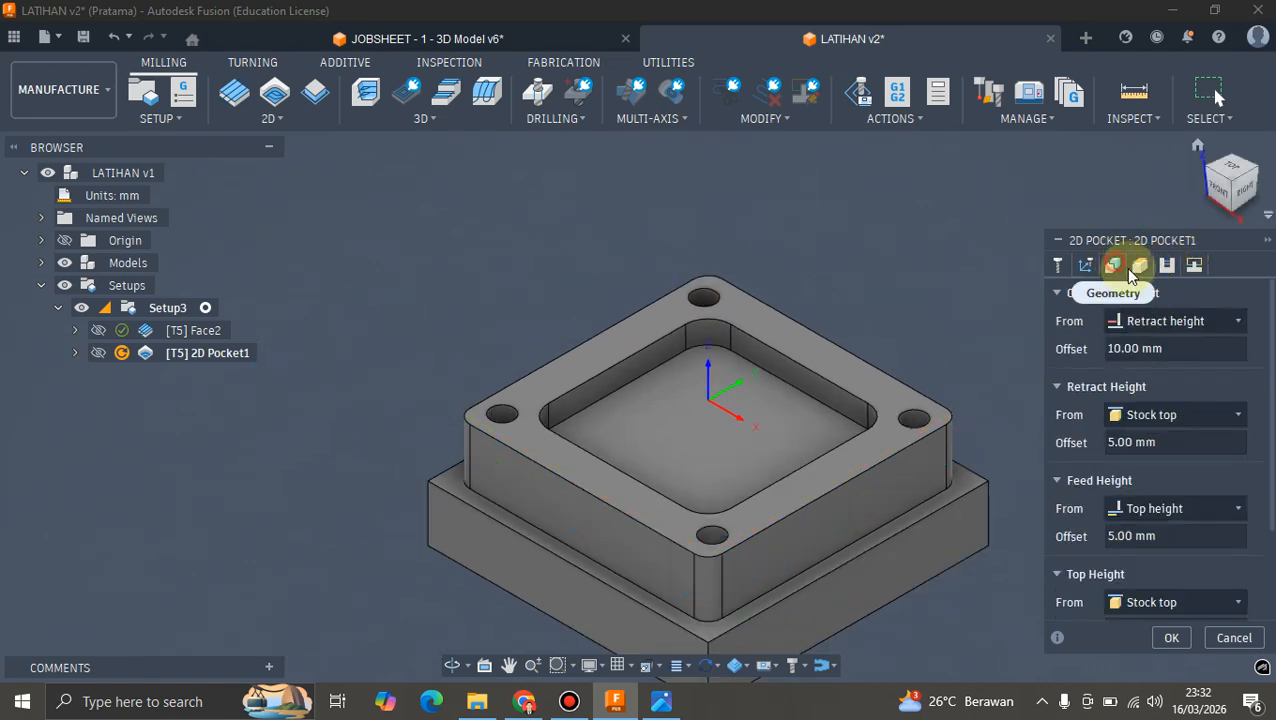
{"action": "left_click", "coordinate": [1139, 265]}
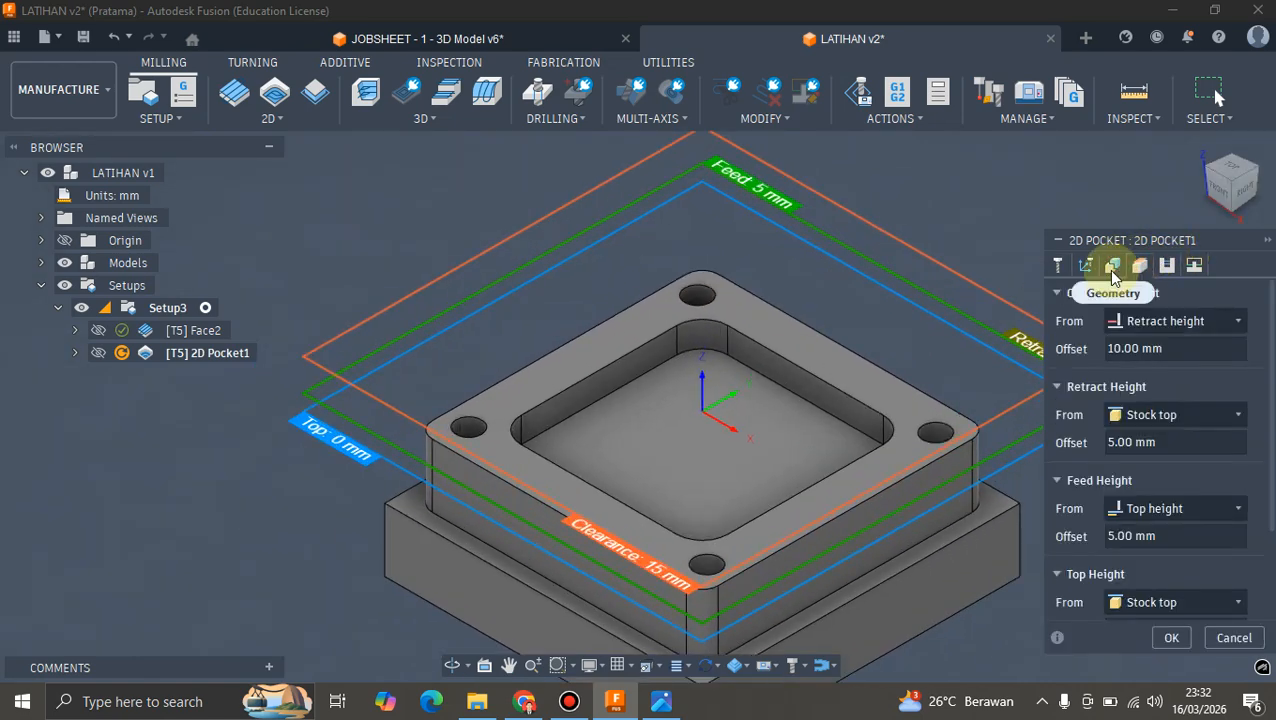
{"action": "left_click", "coordinate": [1113, 267]}
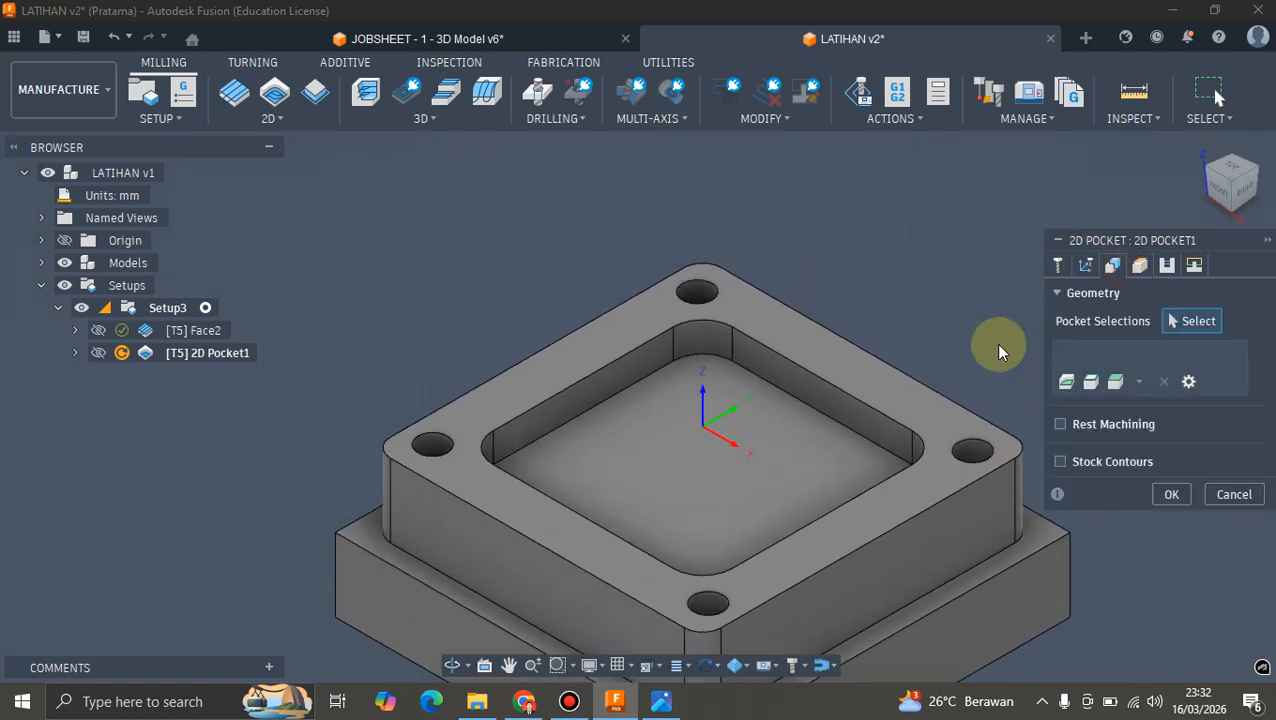
{"action": "left_click", "coordinate": [831, 379]}
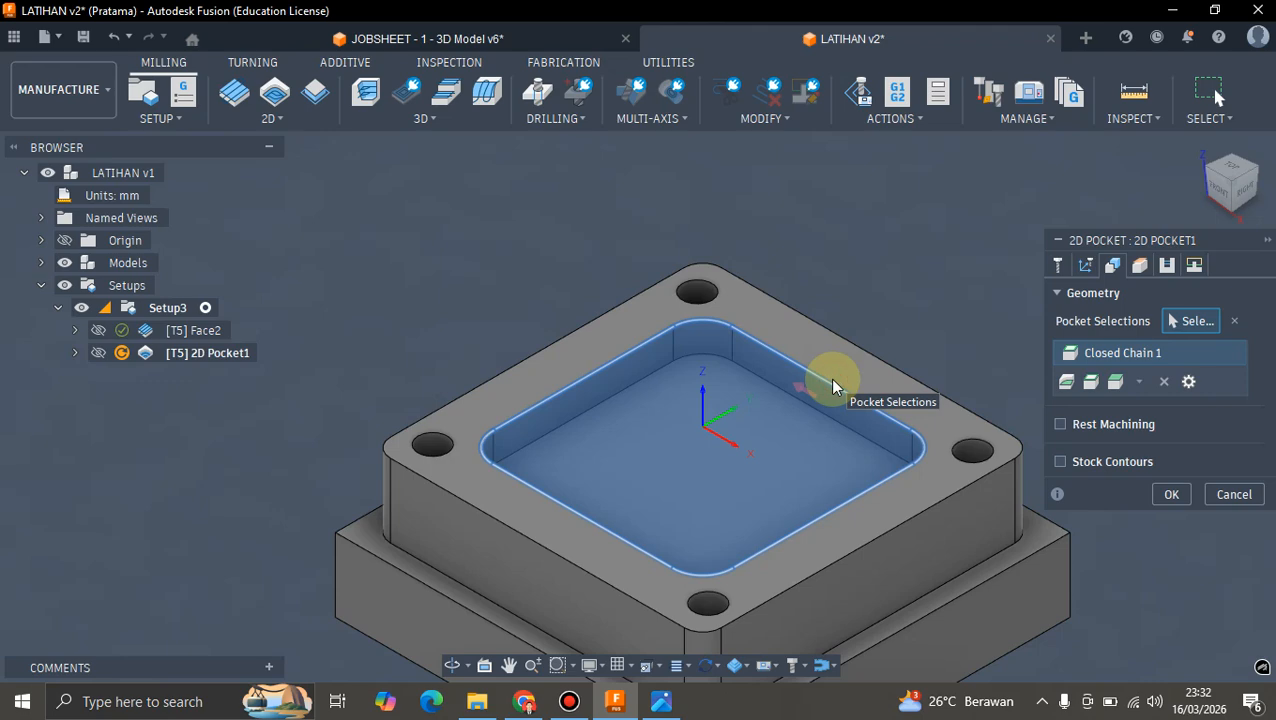
- Examine the pocket operation's height planes from the front and return to the isometric view
{"action": "left_click", "coordinate": [1139, 268]}
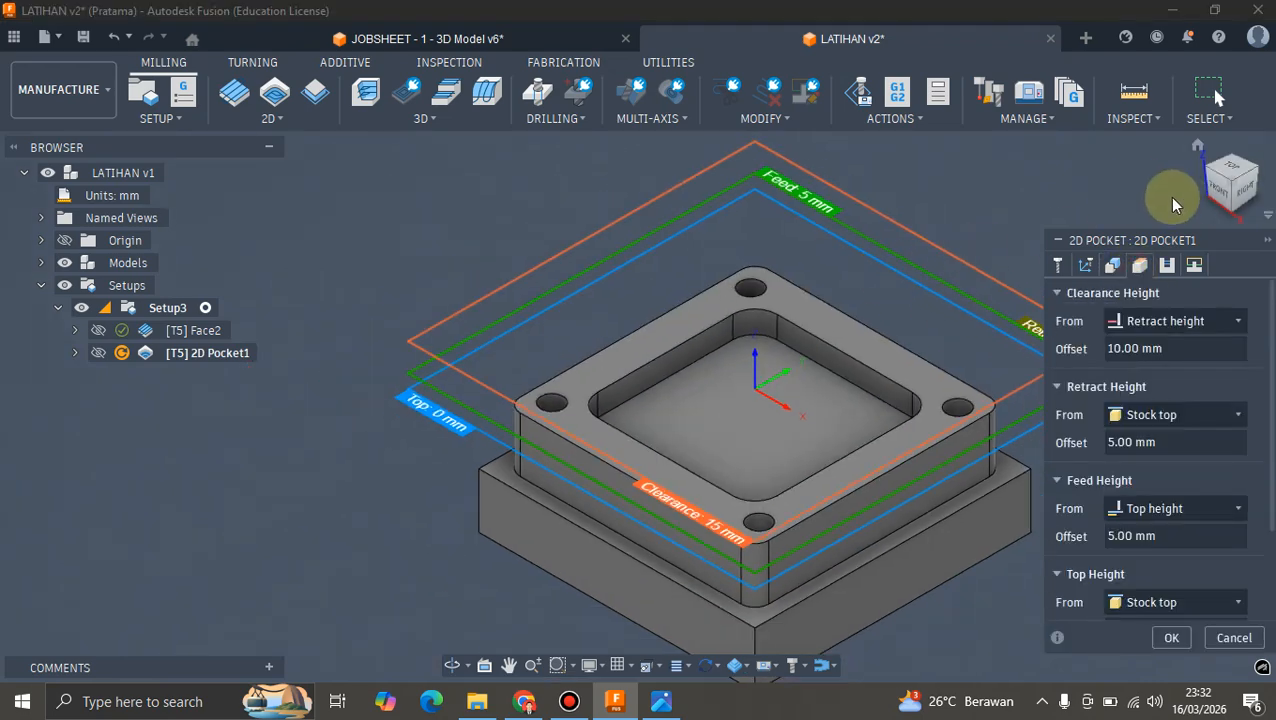
{"action": "left_click", "coordinate": [1218, 189]}
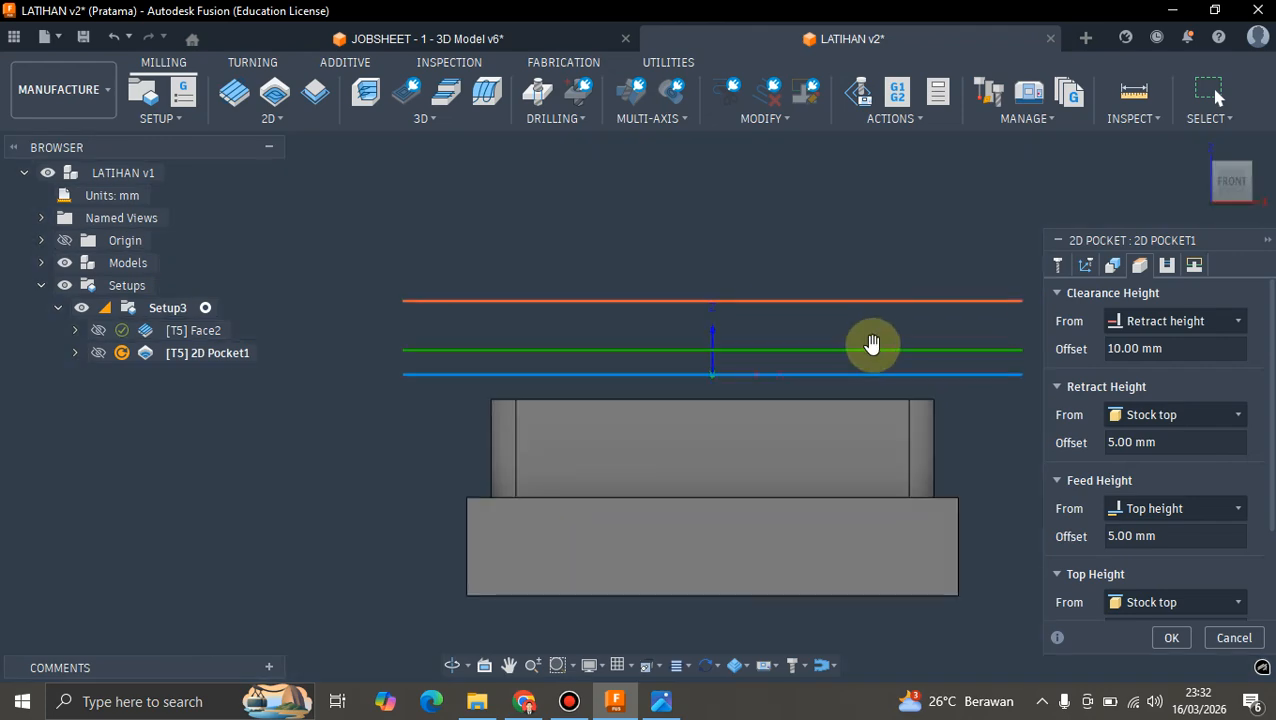
{"action": "scroll", "coordinate": [871, 344], "scroll_direction": "down", "scroll_amount": 2}
{"action": "left_click", "coordinate": [1199, 148]}
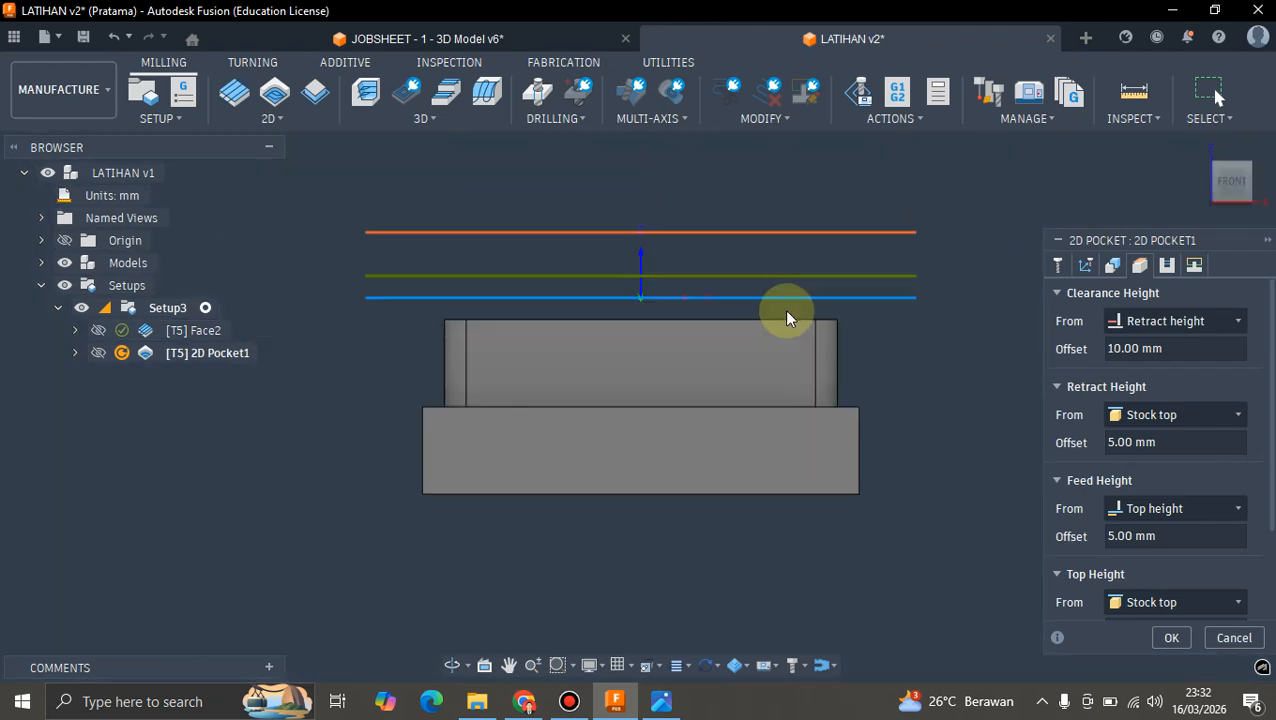
{"action": "scroll", "coordinate": [774, 302], "scroll_direction": "up", "scroll_amount": 2}
{"action": "scroll", "coordinate": [766, 298], "scroll_direction": "down", "scroll_amount": 2}
{"action": "scroll", "coordinate": [852, 298], "scroll_direction": "up", "scroll_amount": 2}
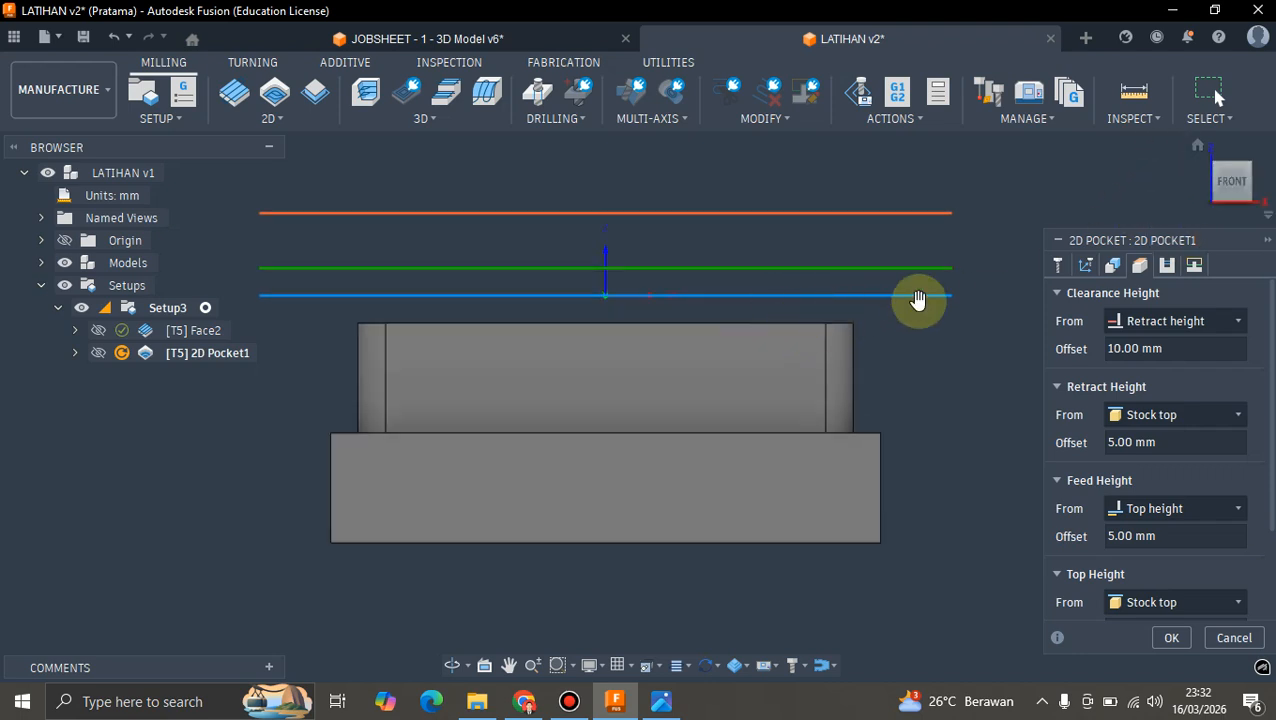
{"action": "left_click", "coordinate": [1199, 148]}
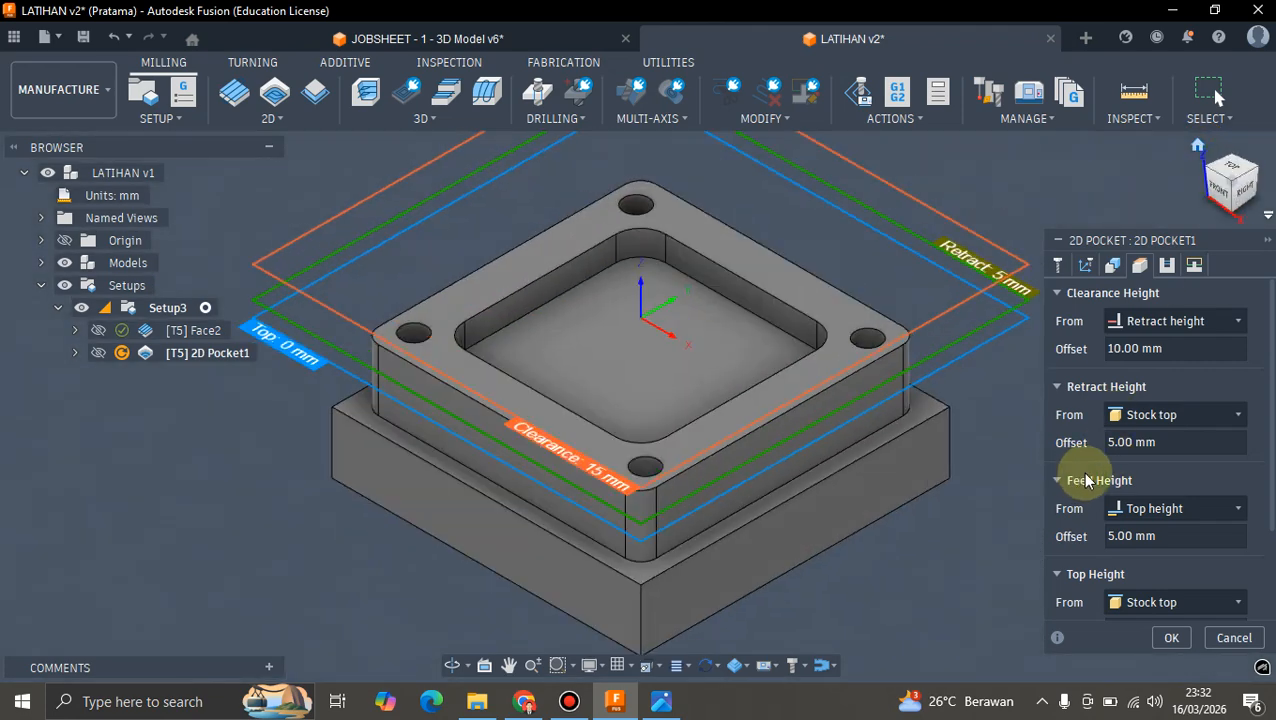
- Set the pocket's top height from a selection, using the part's top face, and check its level from the front
{"action": "scroll", "coordinate": [1088, 473], "scroll_direction": "down", "scroll_amount": 2}
{"action": "left_click", "coordinate": [1145, 483]}
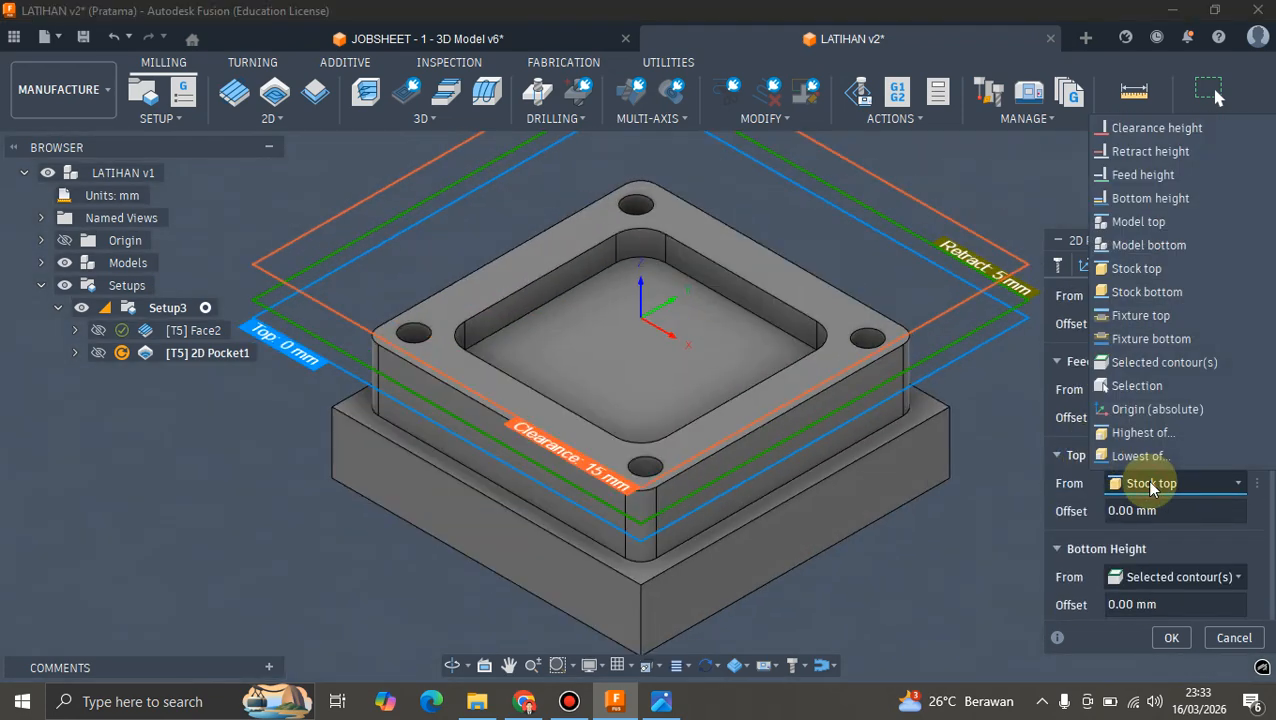
{"action": "left_click", "coordinate": [1137, 387]}
{"action": "middle_click_drag", "start_coordinate": [846, 454], "coordinate": [849, 415], "text": "shift"}
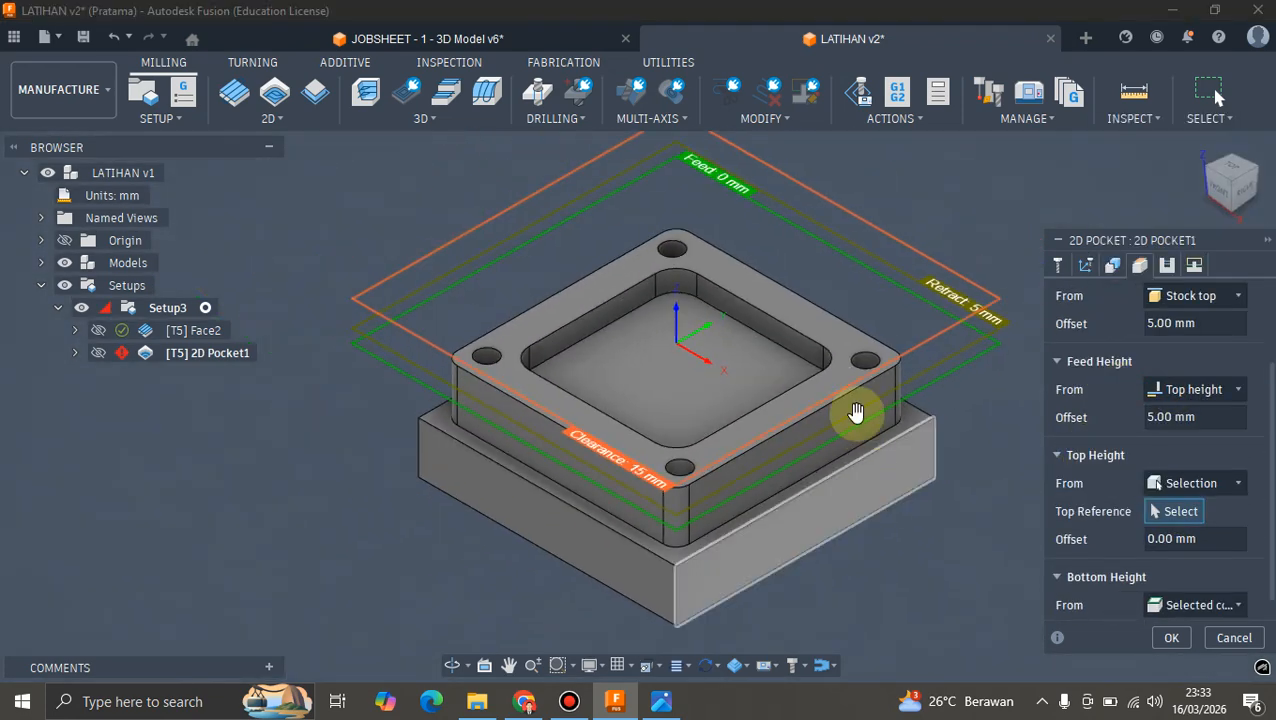
{"action": "left_click", "coordinate": [838, 347]}
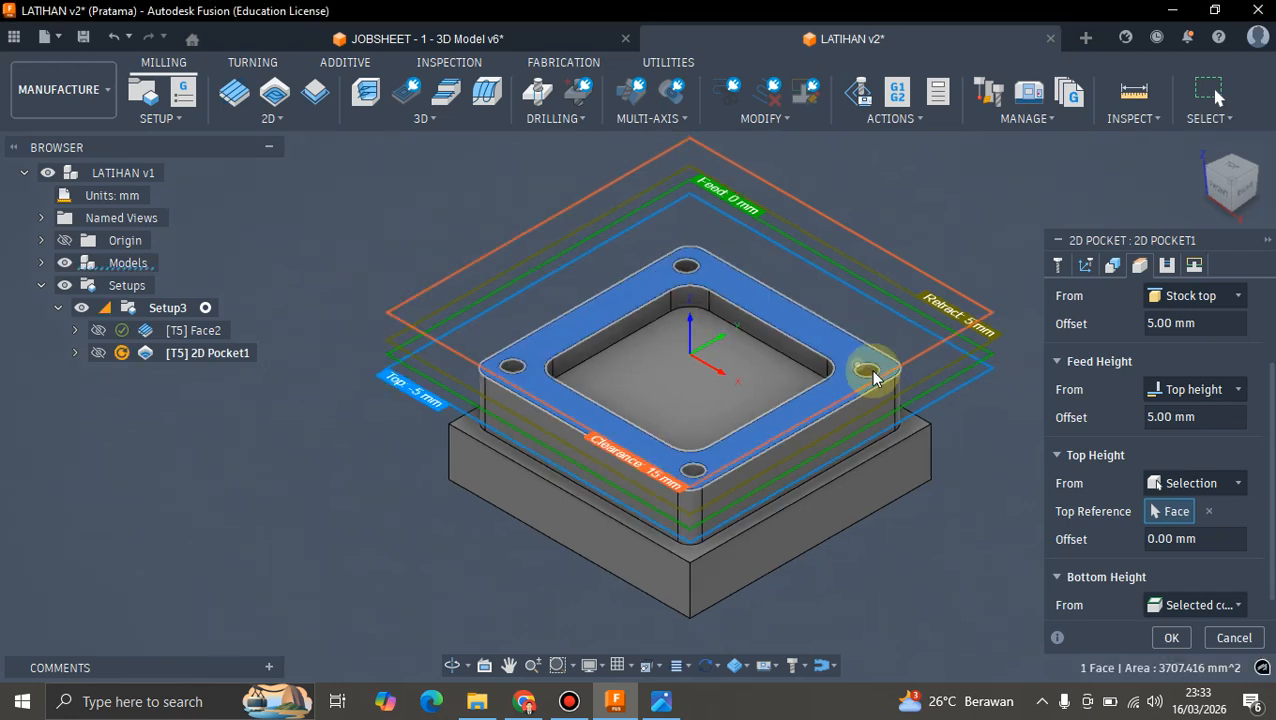
{"action": "left_click", "coordinate": [1214, 190]}
{"action": "scroll", "coordinate": [724, 358], "scroll_direction": "up", "scroll_amount": 5}
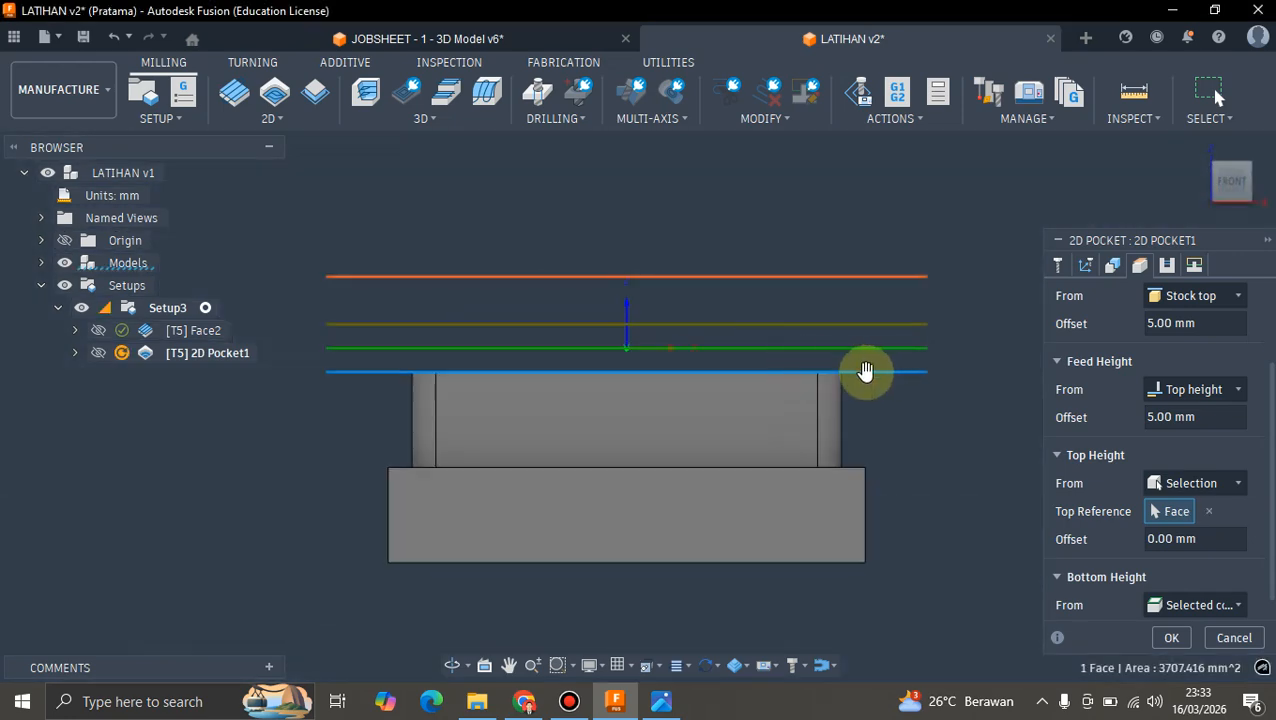
{"action": "scroll", "coordinate": [1083, 511], "scroll_direction": "down", "scroll_amount": 1}
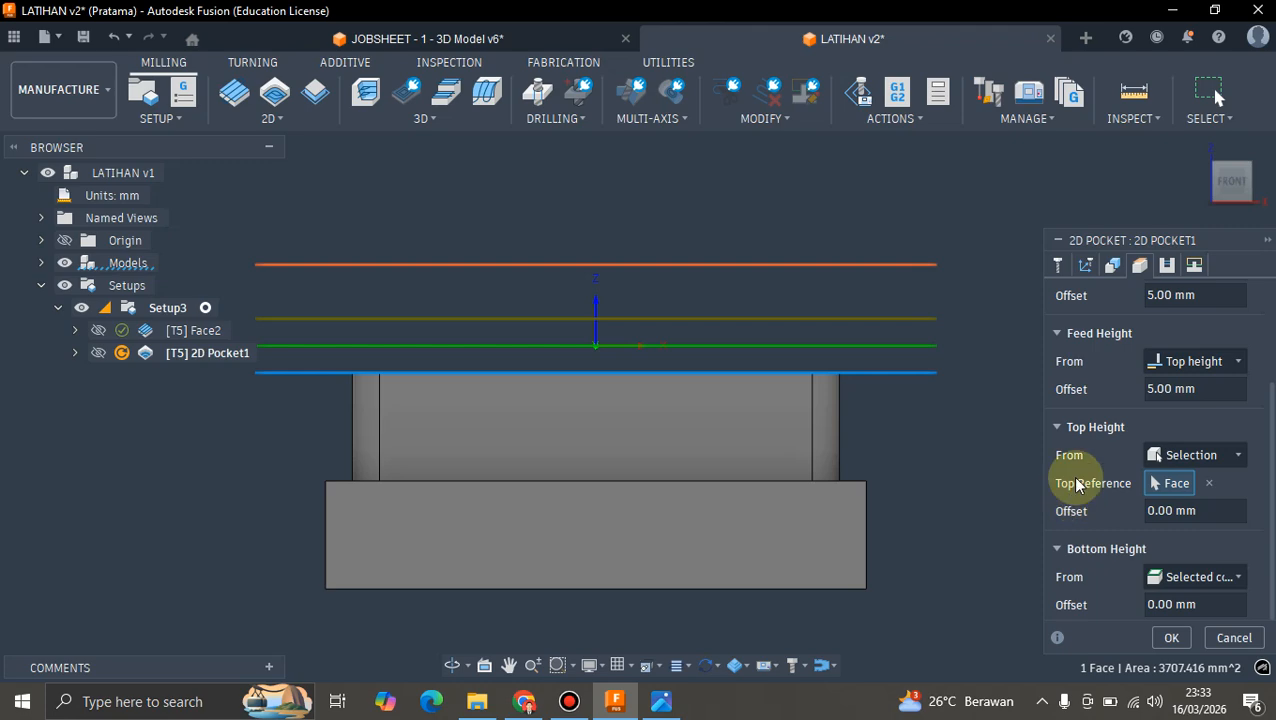
{"action": "left_click", "coordinate": [1198, 147]}
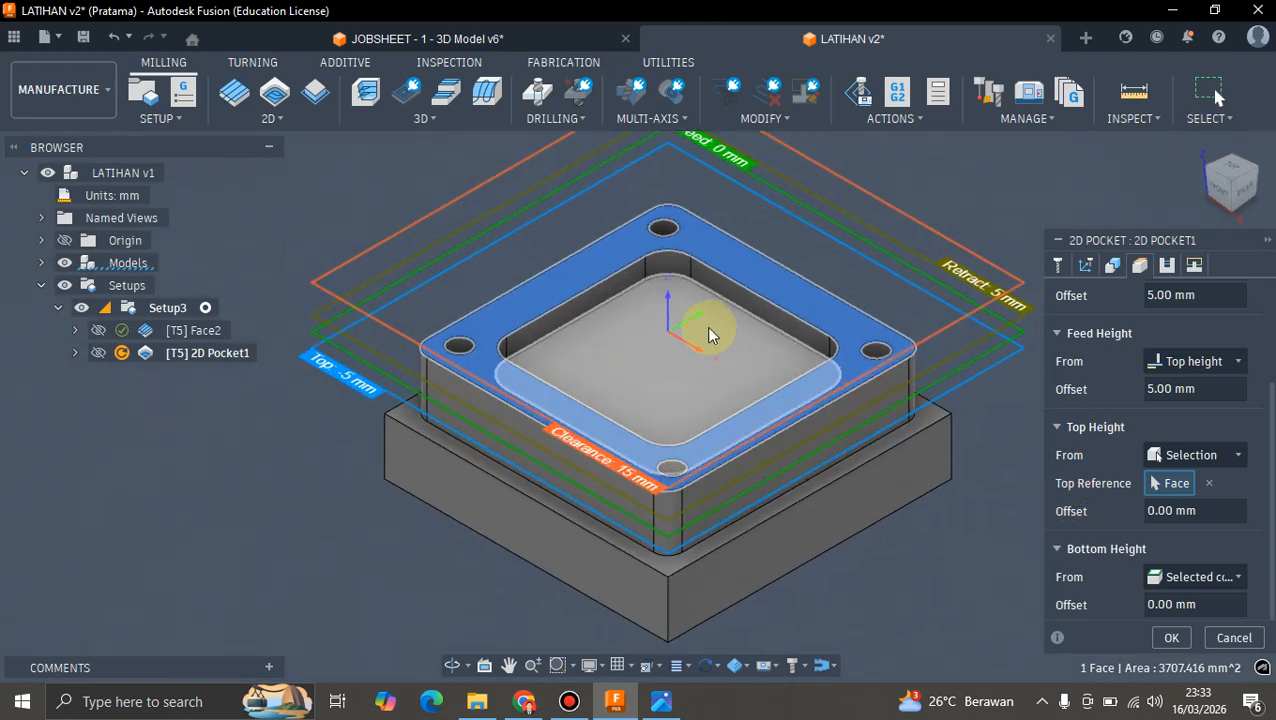
- Set the pocket's bottom height from a selection, using the recess floor face, and check its level from the front
{"action": "scroll", "coordinate": [683, 337], "scroll_direction": "up", "scroll_amount": 1}
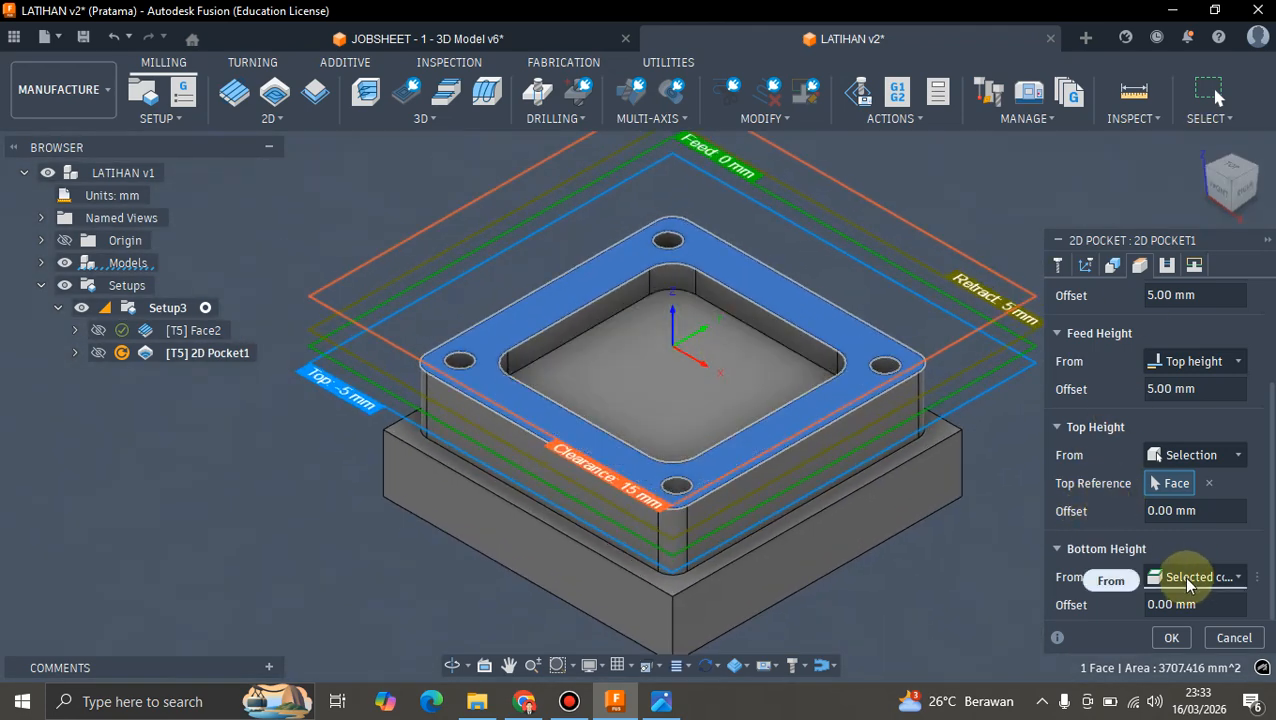
{"action": "left_click", "coordinate": [1187, 579]}
{"action": "left_click", "coordinate": [1139, 480]}
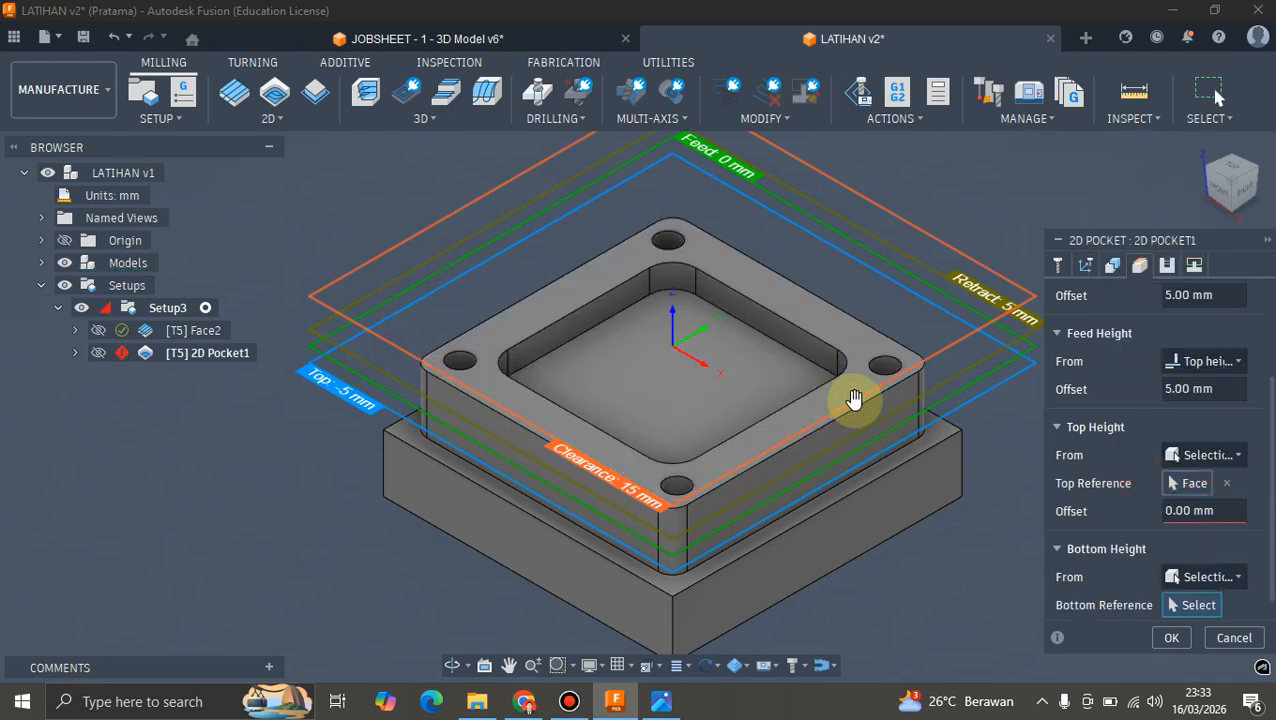
{"action": "scroll", "coordinate": [843, 393], "scroll_direction": "up", "scroll_amount": 1}
{"action": "left_click", "coordinate": [772, 383]}
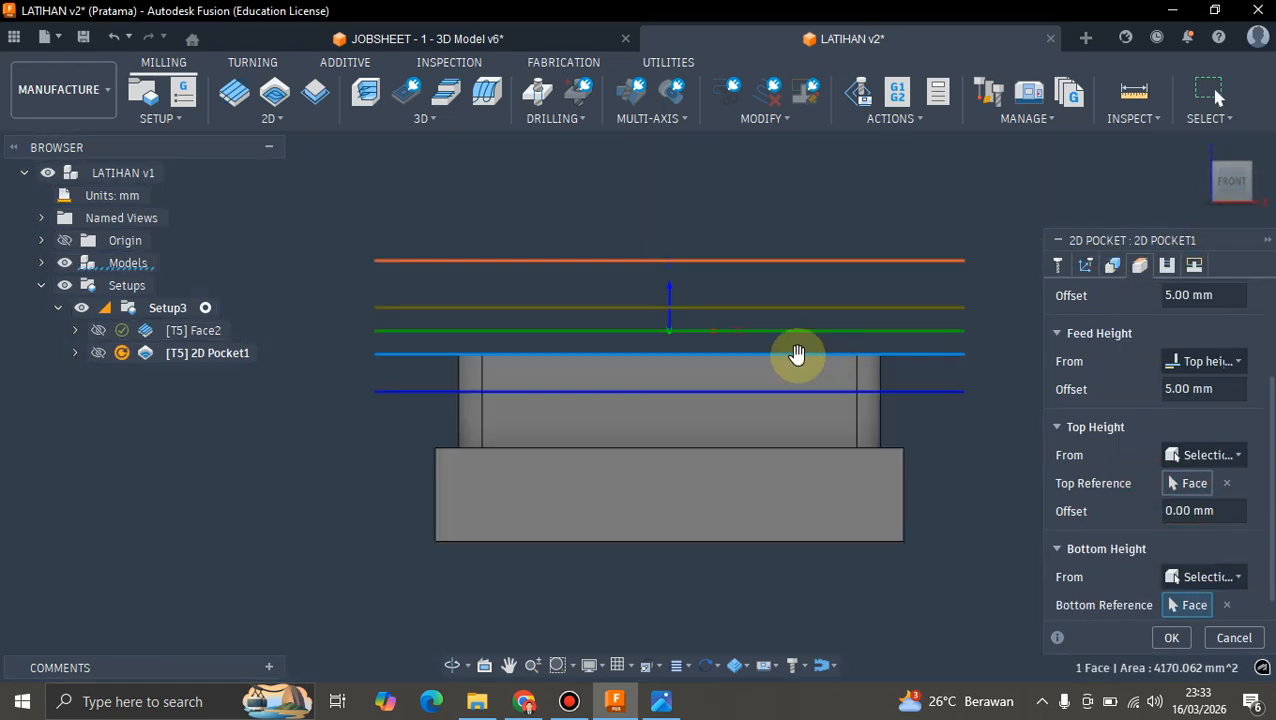
{"action": "scroll", "coordinate": [786, 358], "scroll_direction": "down", "scroll_amount": 1}
{"action": "scroll", "coordinate": [787, 359], "scroll_direction": "up", "scroll_amount": 2}
{"action": "scroll", "coordinate": [929, 357], "scroll_direction": "down", "scroll_amount": 1}
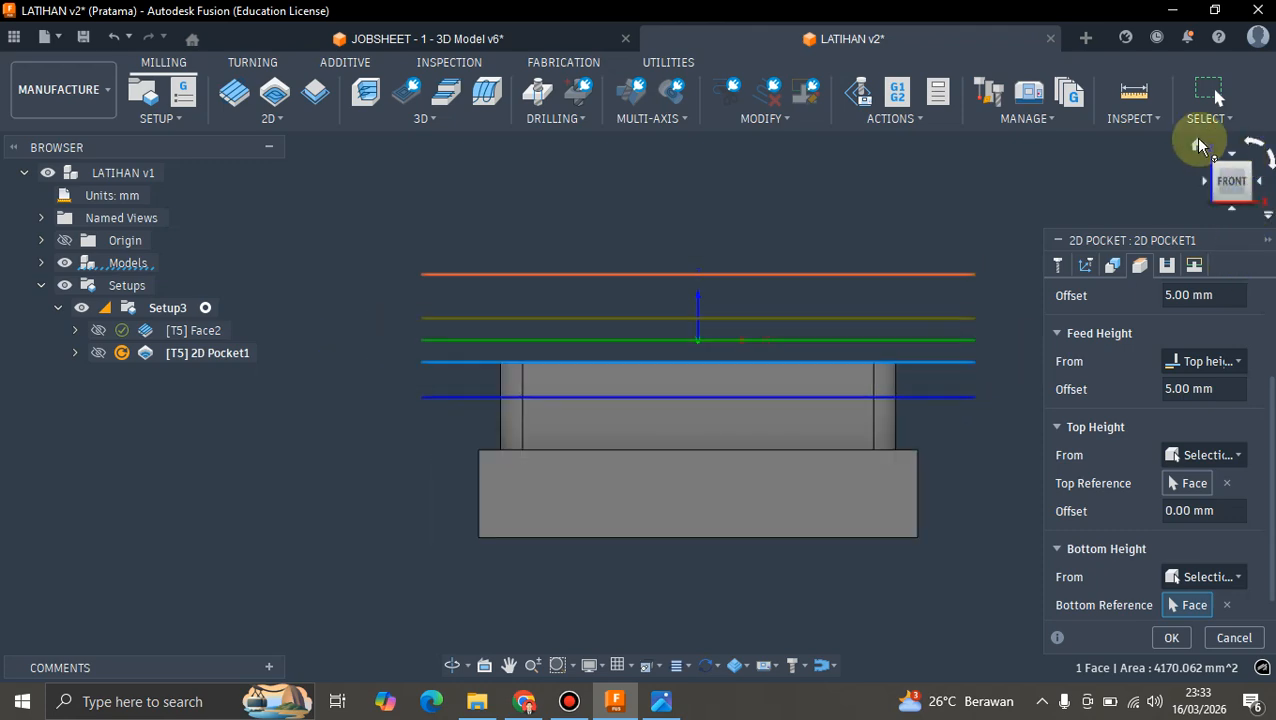
{"action": "left_click", "coordinate": [1195, 139]}
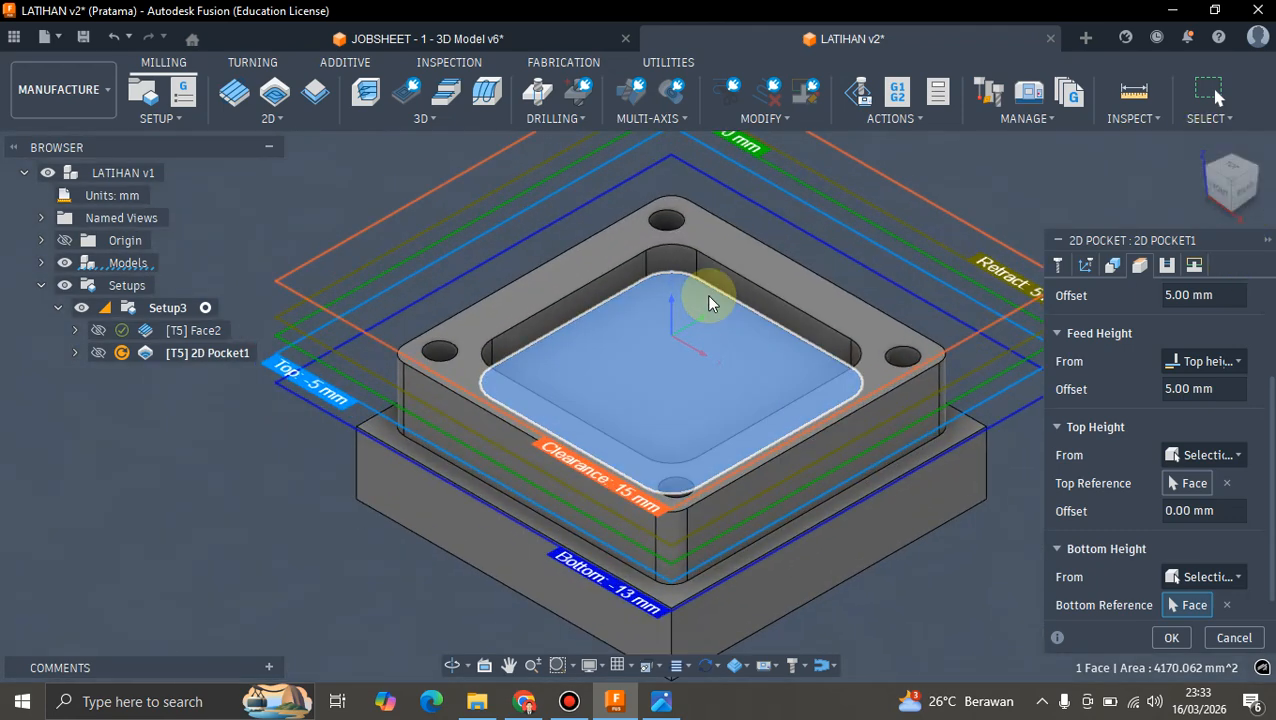
- Set the pocket operation's maximum stepover to 5 mm
{"action": "left_click", "coordinate": [1139, 264]}
{"action": "scroll", "coordinate": [857, 246], "scroll_direction": "down", "scroll_amount": 1}
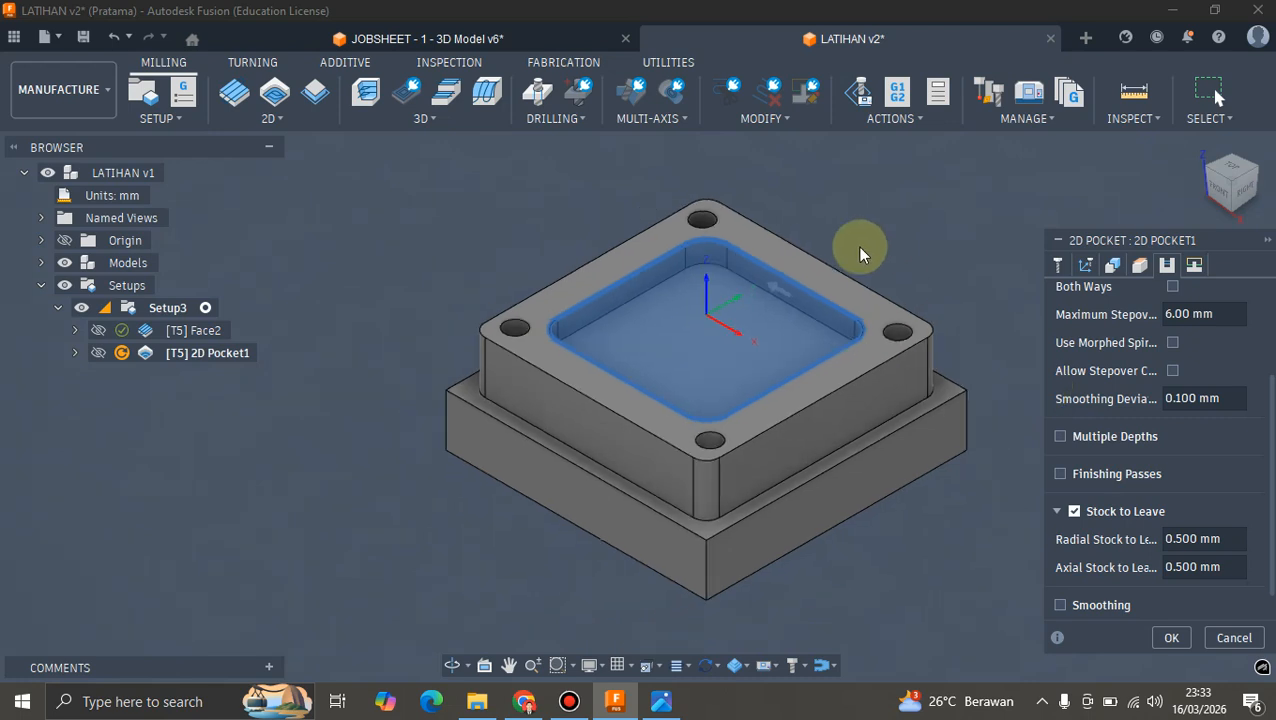
{"action": "scroll", "coordinate": [1100, 362], "scroll_direction": "up", "scroll_amount": 2}
{"action": "scroll", "coordinate": [1136, 384], "scroll_direction": "up", "scroll_amount": 1}
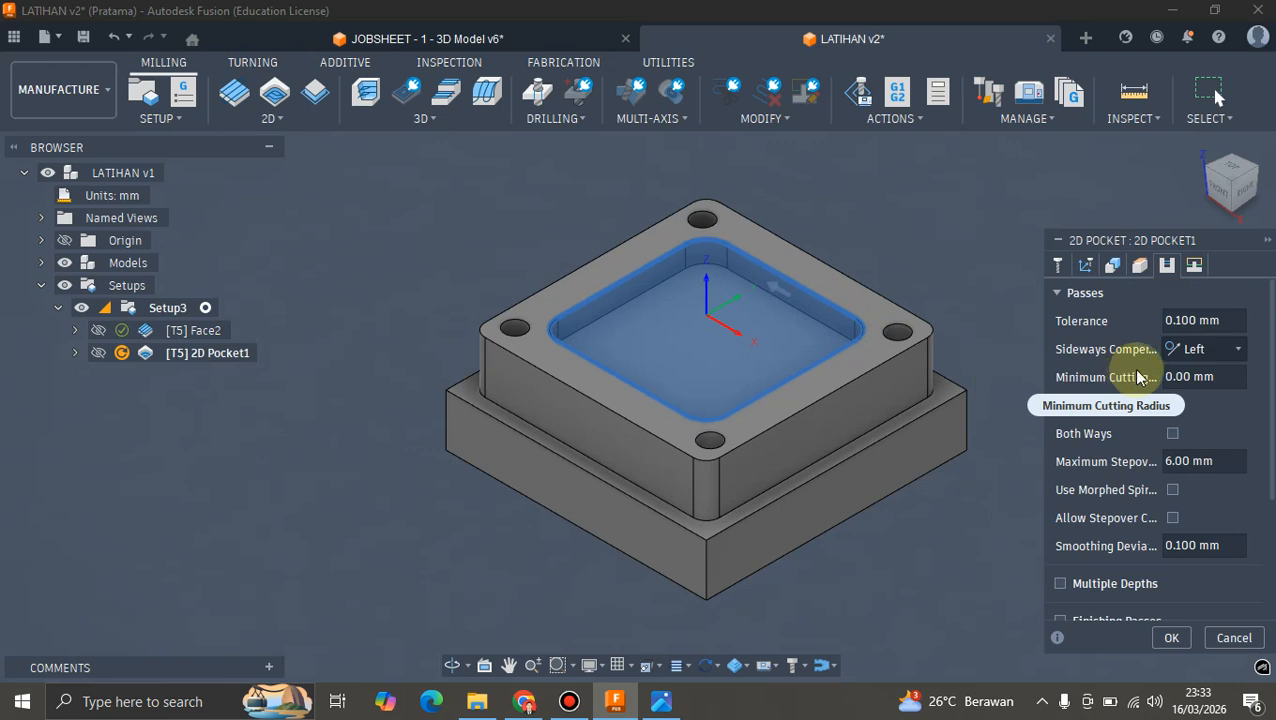
{"action": "left_click", "coordinate": [1216, 461]}
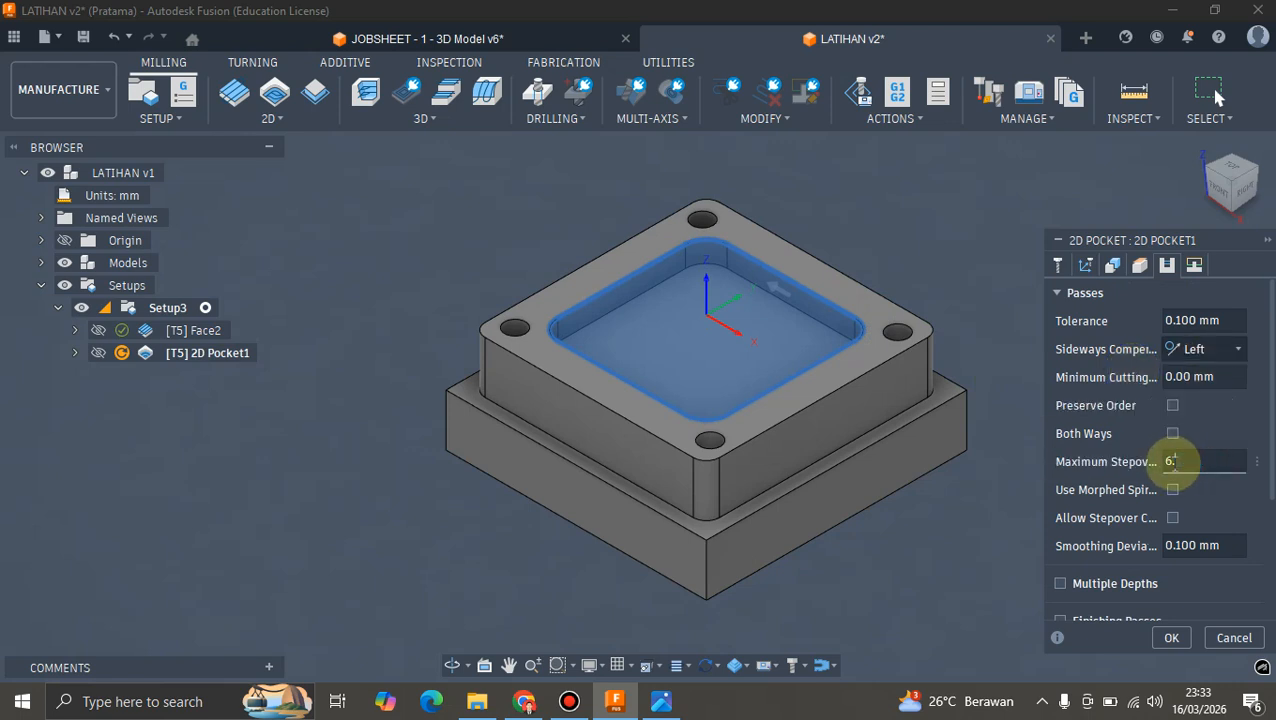
{"action": "type", "text": "5"}
- Enable multiple depths for the pocket operation
{"action": "scroll", "coordinate": [1070, 461], "scroll_direction": "down", "scroll_amount": 4}
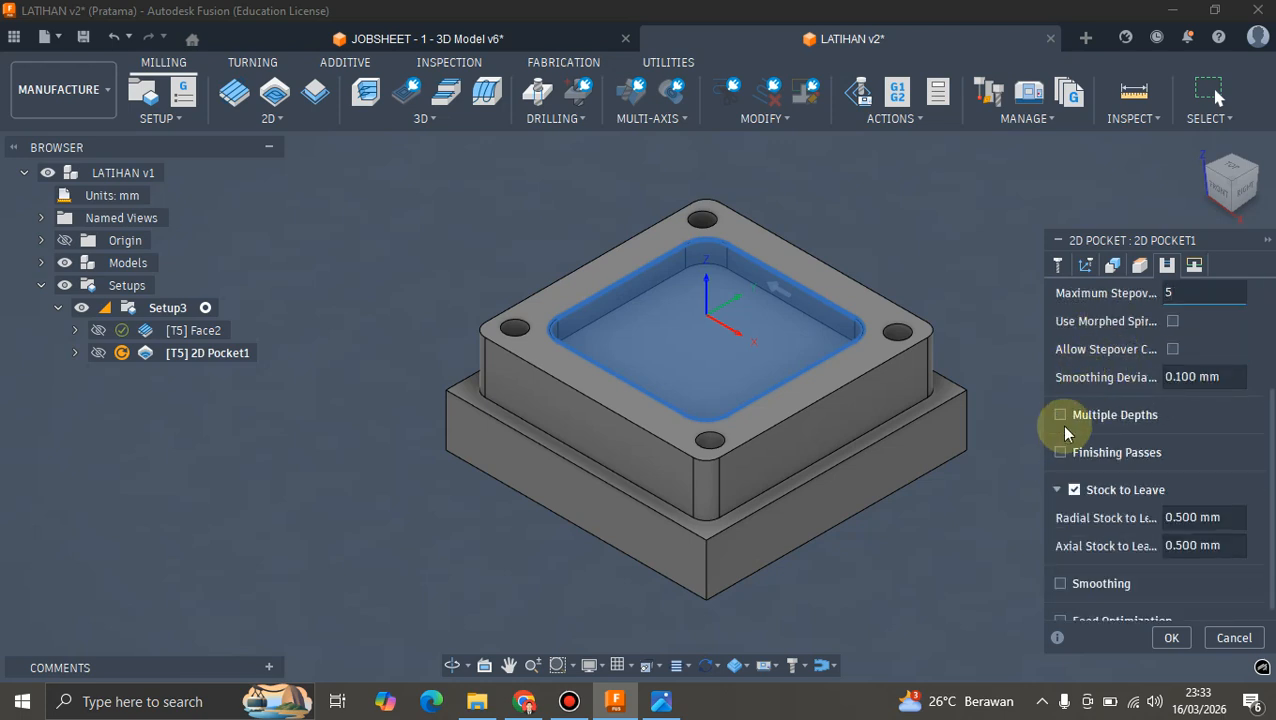
{"action": "scroll", "coordinate": [1060, 430], "scroll_direction": "up", "scroll_amount": 3}
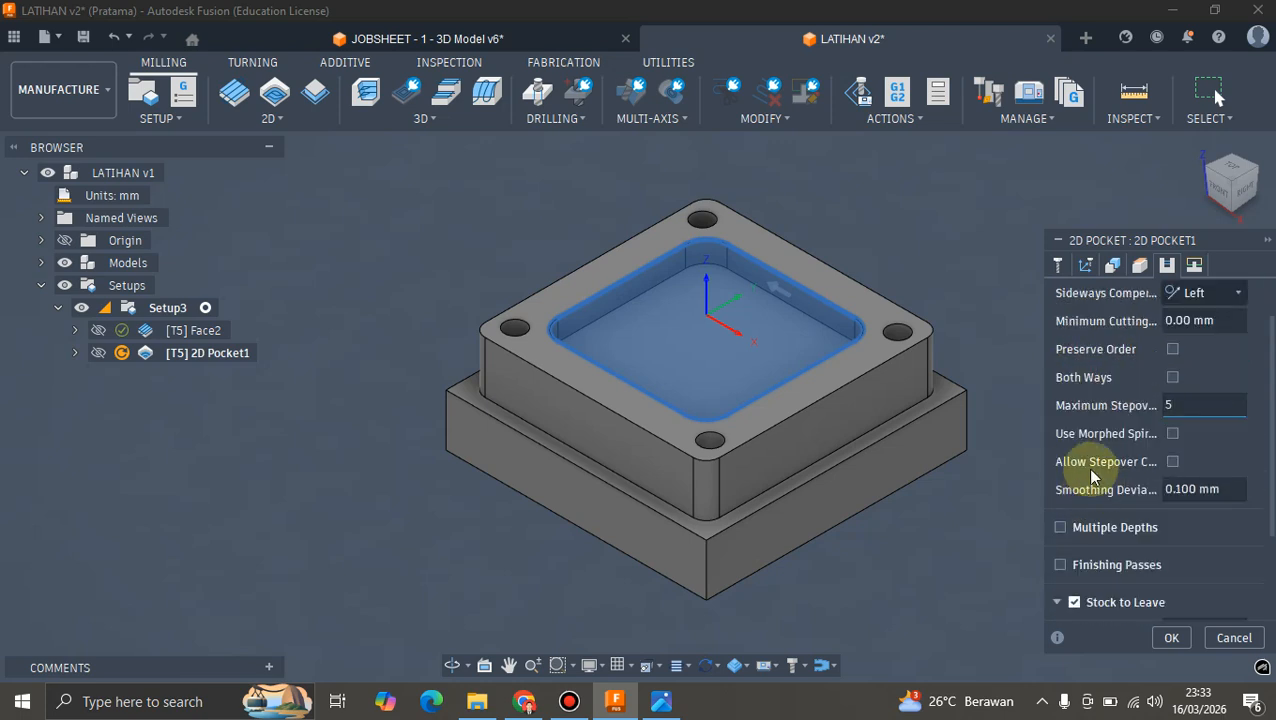
{"action": "left_click", "coordinate": [1110, 527]}
{"action": "scroll", "coordinate": [1125, 438], "scroll_direction": "down", "scroll_amount": 2}
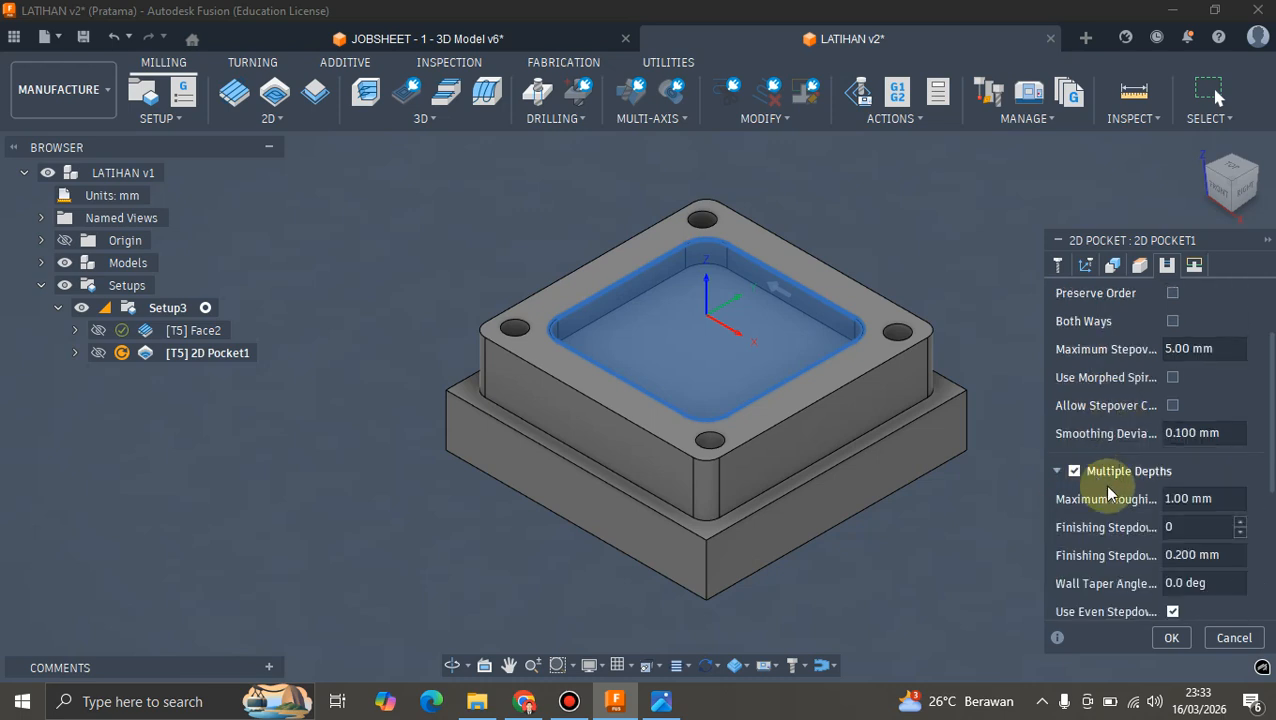
{"action": "scroll", "coordinate": [1118, 487], "scroll_direction": "down", "scroll_amount": 1}
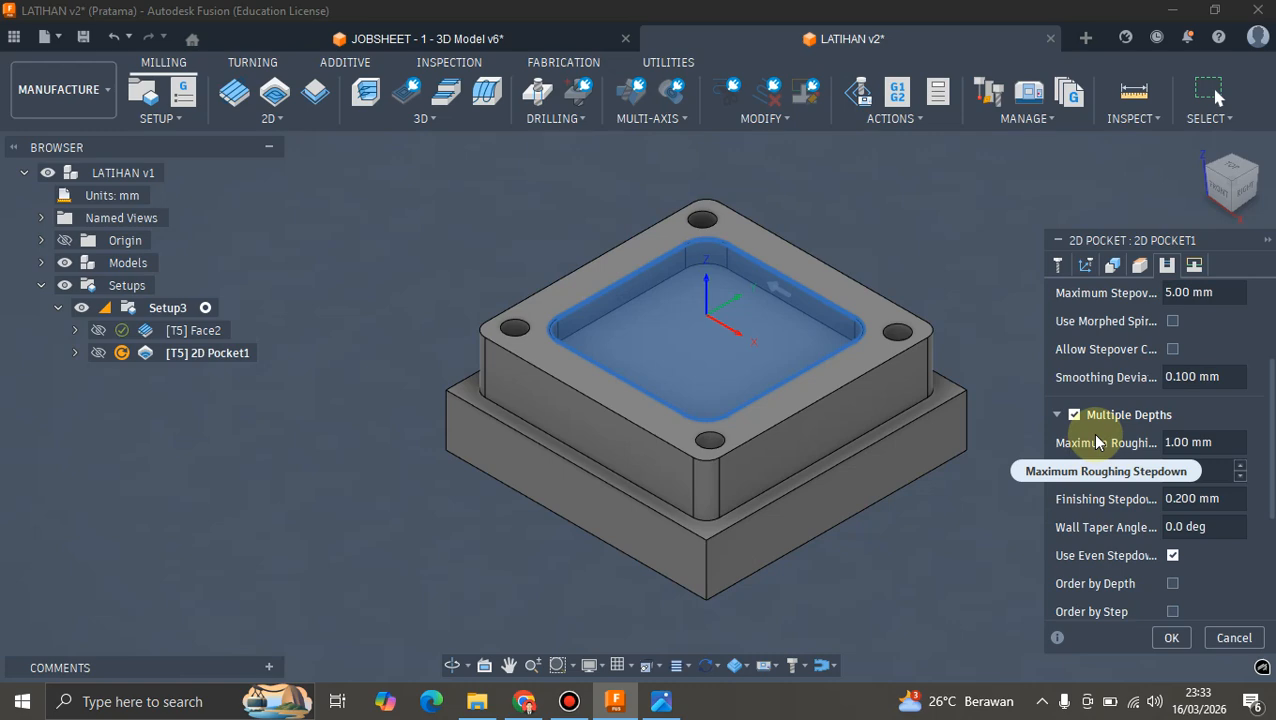
- Set the pocket's axial stock to leave to 0 mm and radial stock to leave to 0.15 mm, and confirm the operation
{"action": "scroll", "coordinate": [1097, 441], "scroll_direction": "down", "scroll_amount": 4}
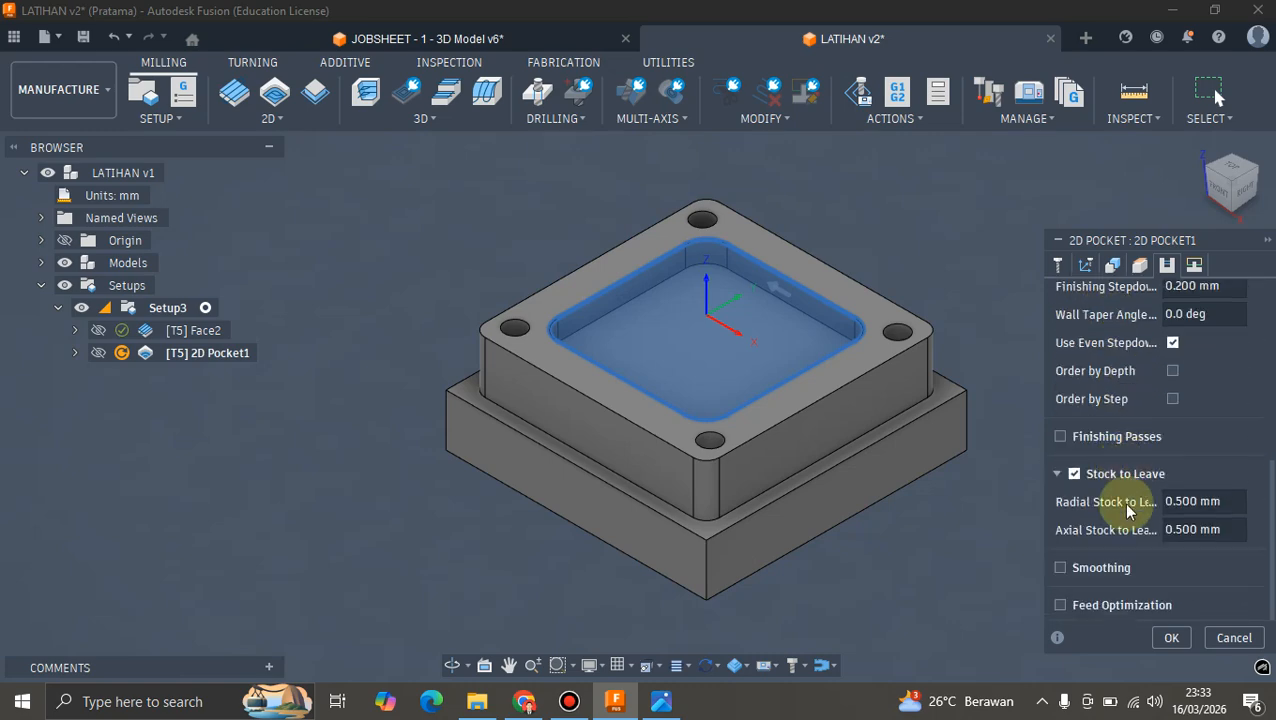
{"action": "left_click", "coordinate": [1222, 530]}
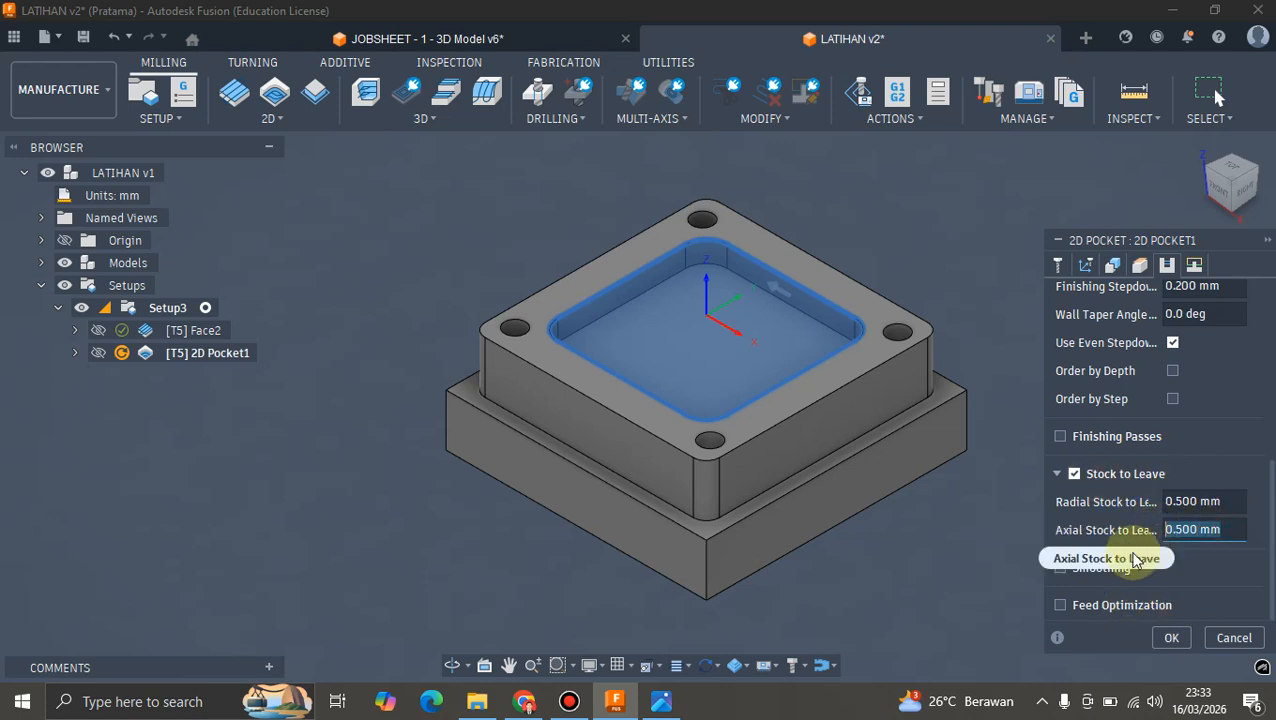
{"action": "type", "text": "0"}
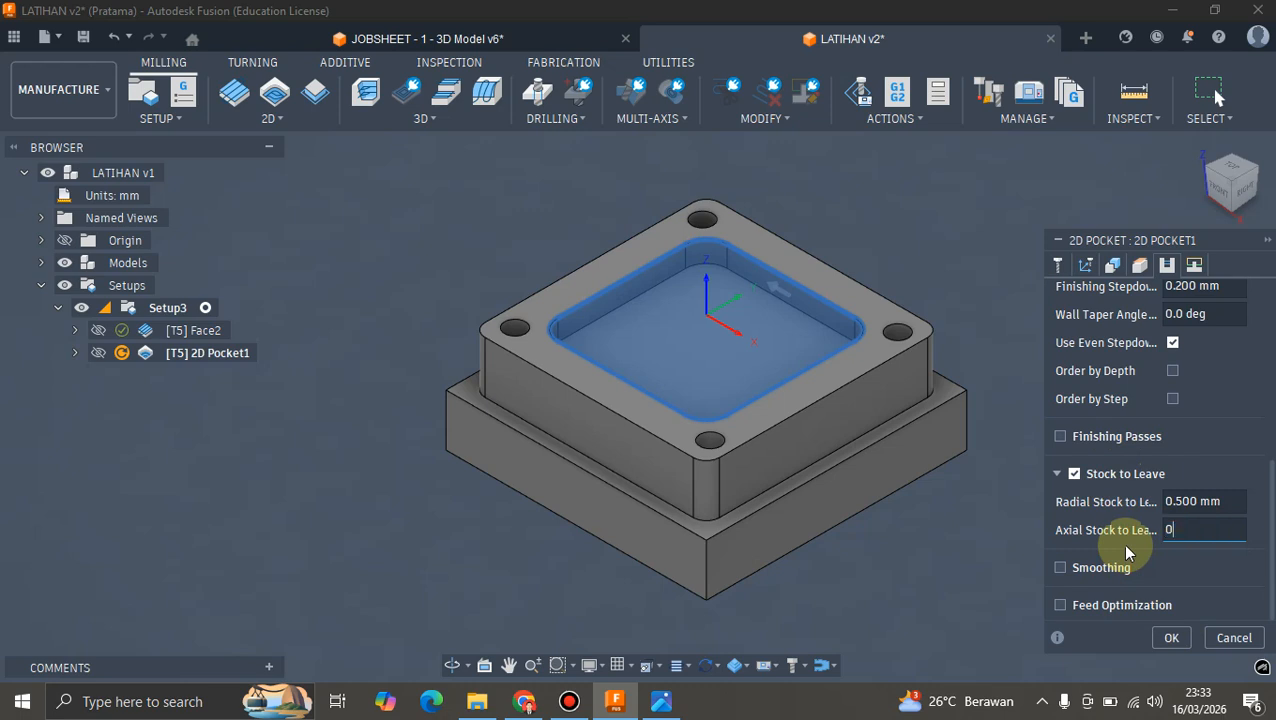
{"action": "left_click", "coordinate": [1217, 502]}
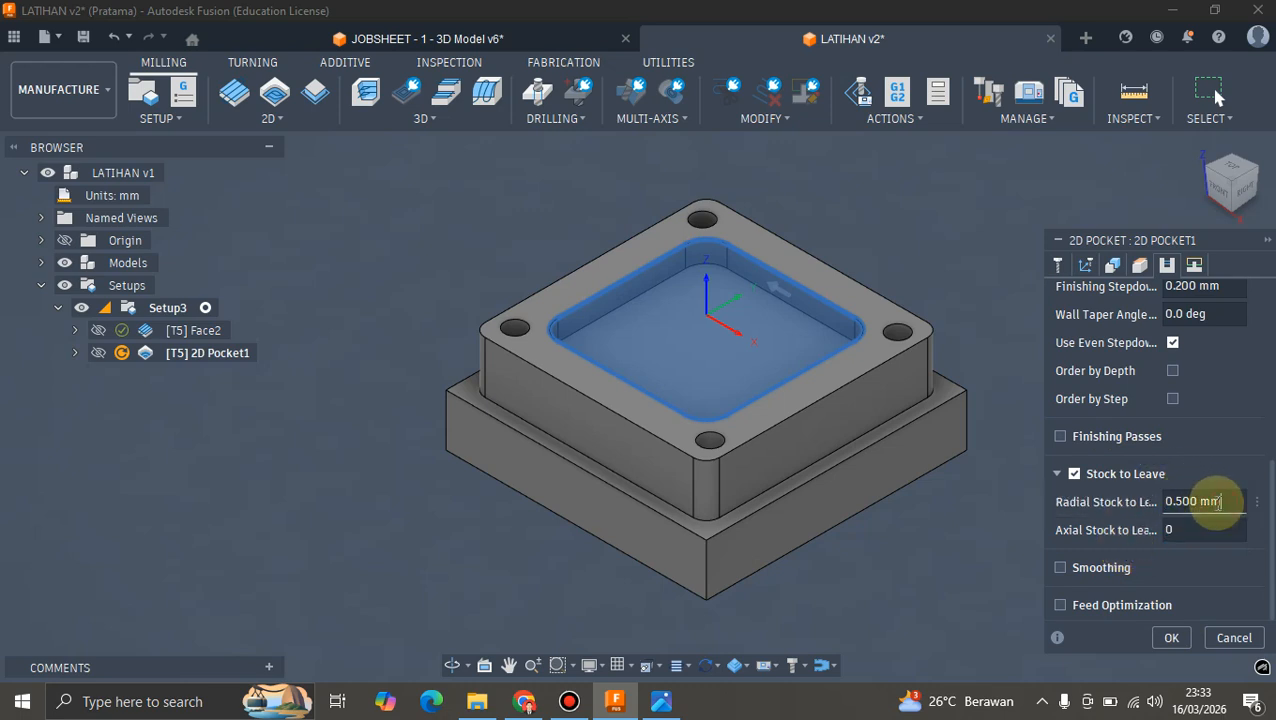
{"action": "key", "text": "BackSpace"}
{"action": "key", "text": "BackSpace"}
{"action": "key", "text": "BackSpace"}
{"action": "key", "text": "BackSpace"}
{"action": "key", "text": "BackSpace"}
{"action": "key", "text": "BackSpace"}
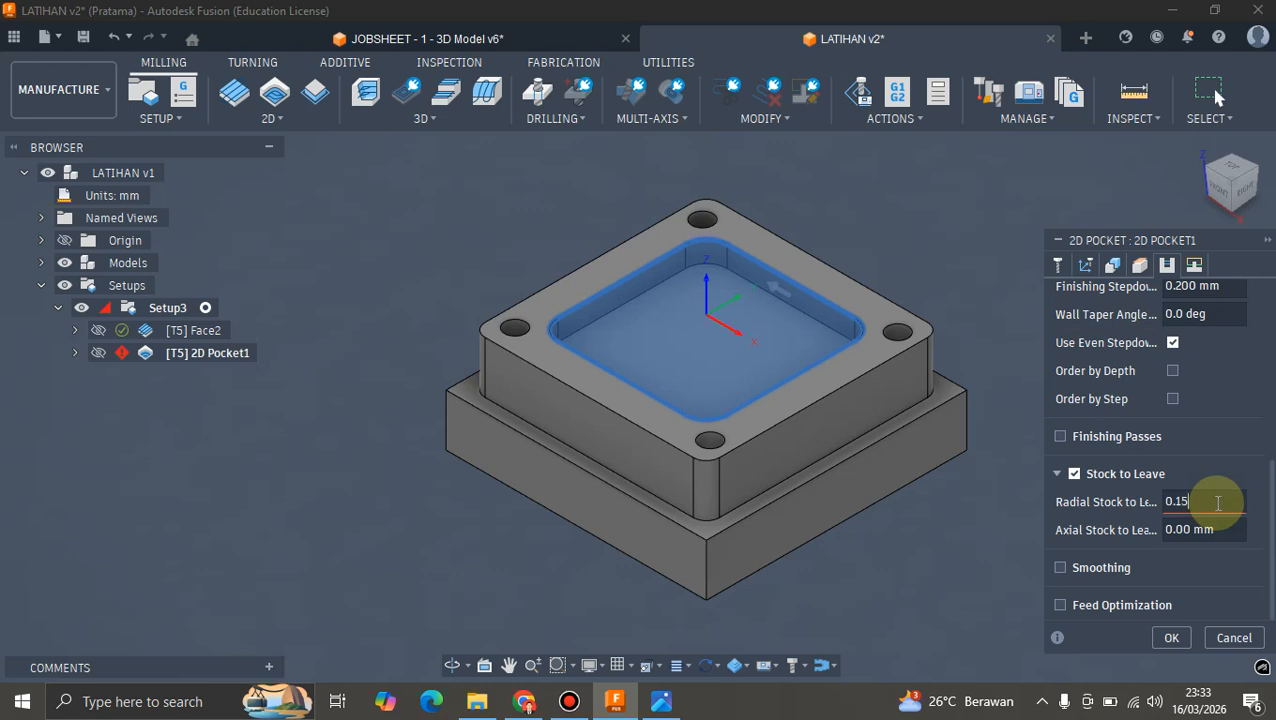
{"action": "left_click", "coordinate": [1218, 529]}
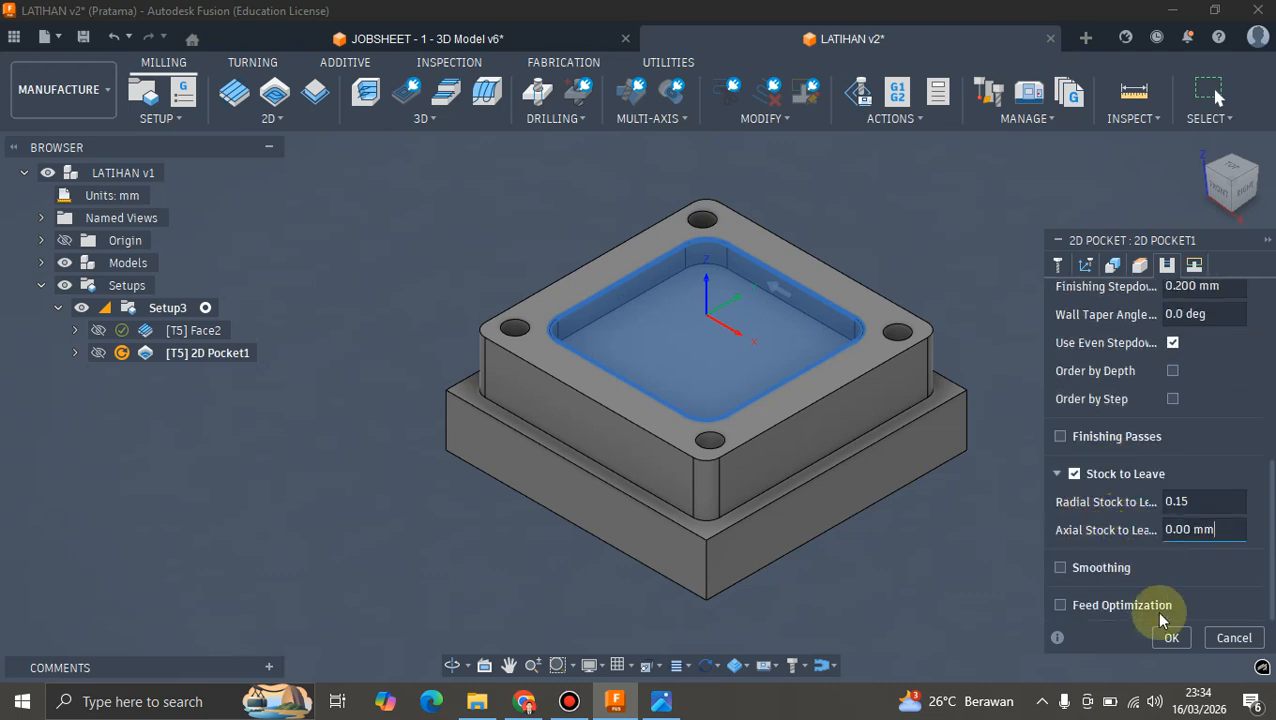
{"action": "left_click", "coordinate": [1175, 639]}
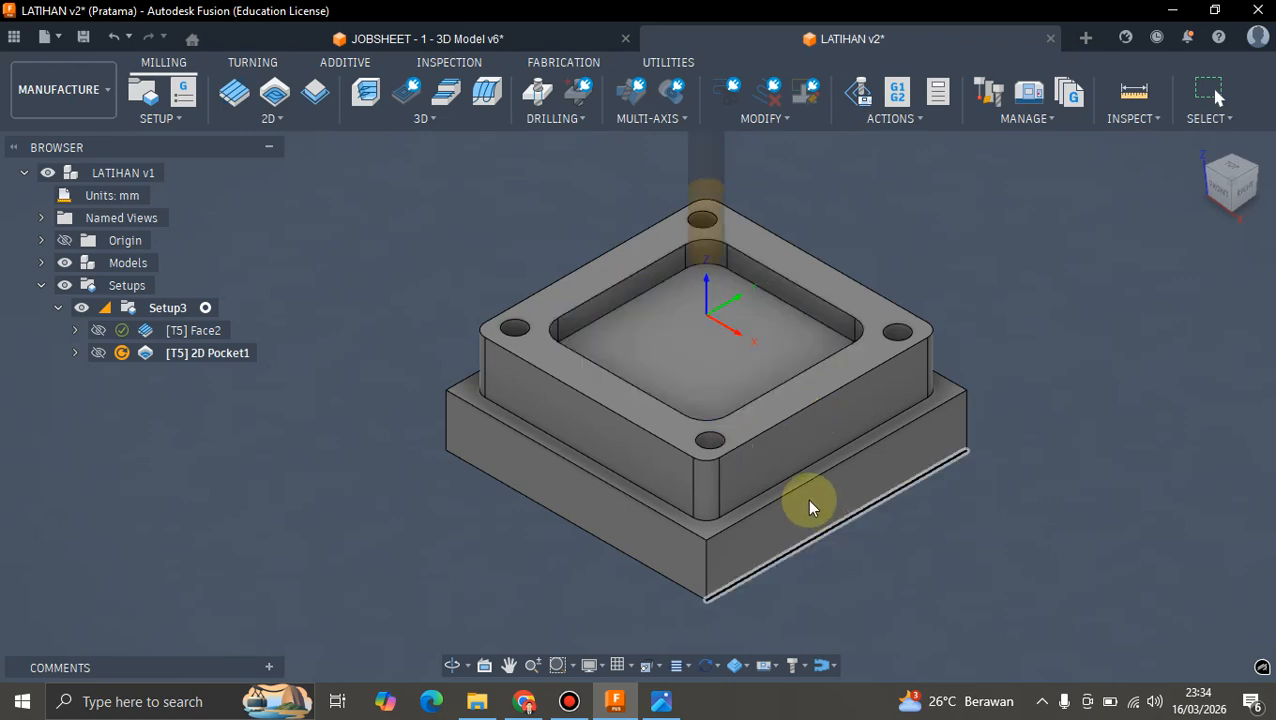
- Simulate the 2D pocket toolpath at an increased playback speed, examine the cut recess, and exit the simulation with the operation deselected
{"action": "scroll", "coordinate": [770, 425], "scroll_direction": "up", "scroll_amount": 5}
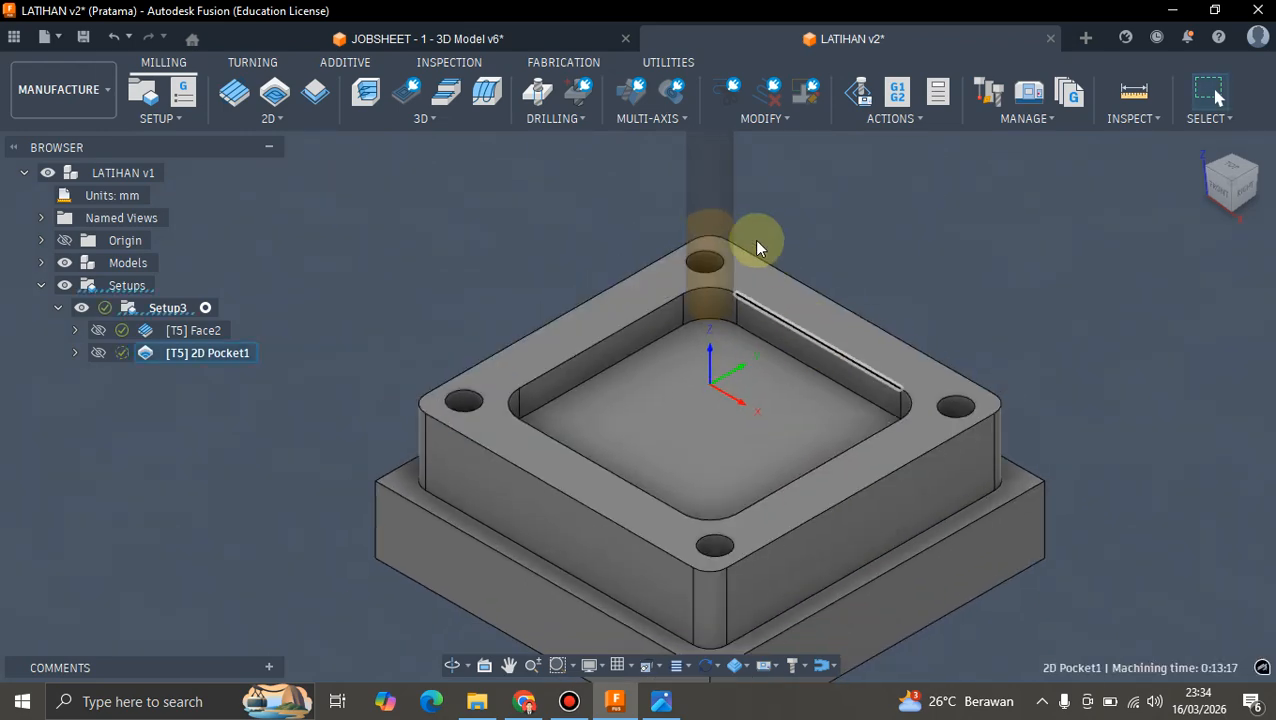
{"action": "left_click", "coordinate": [862, 89]}
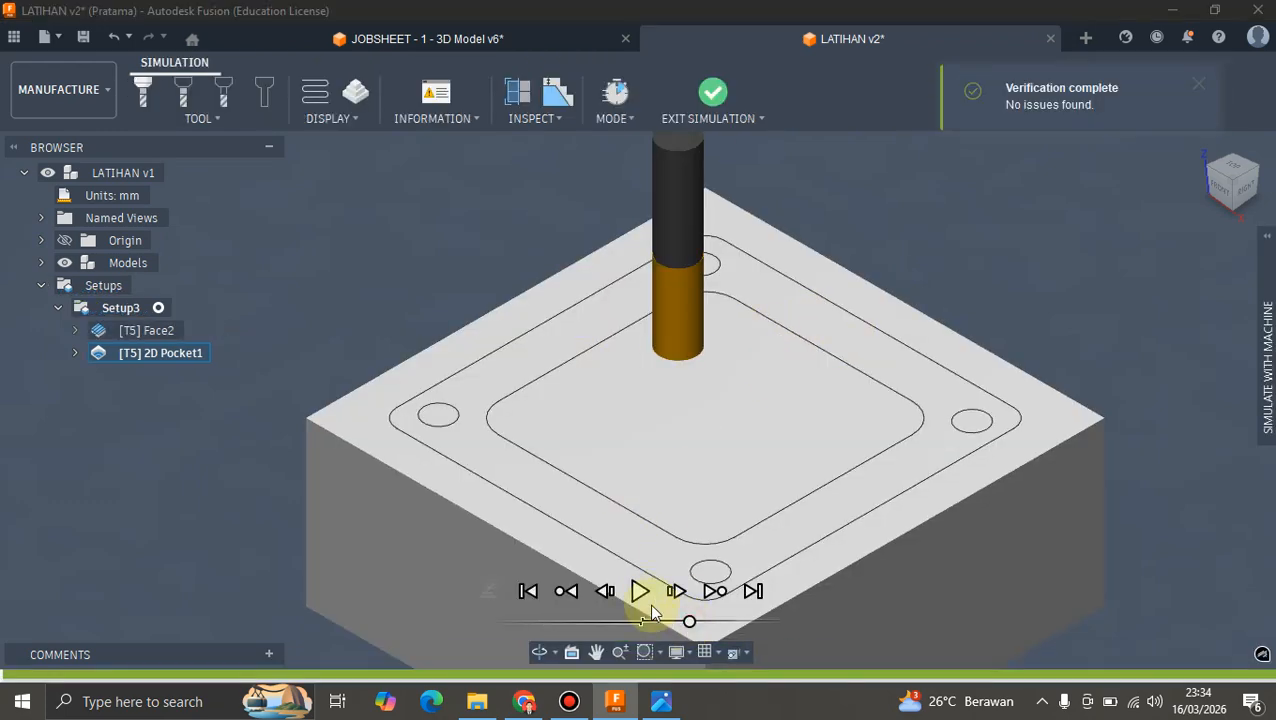
{"action": "left_click", "coordinate": [645, 600]}
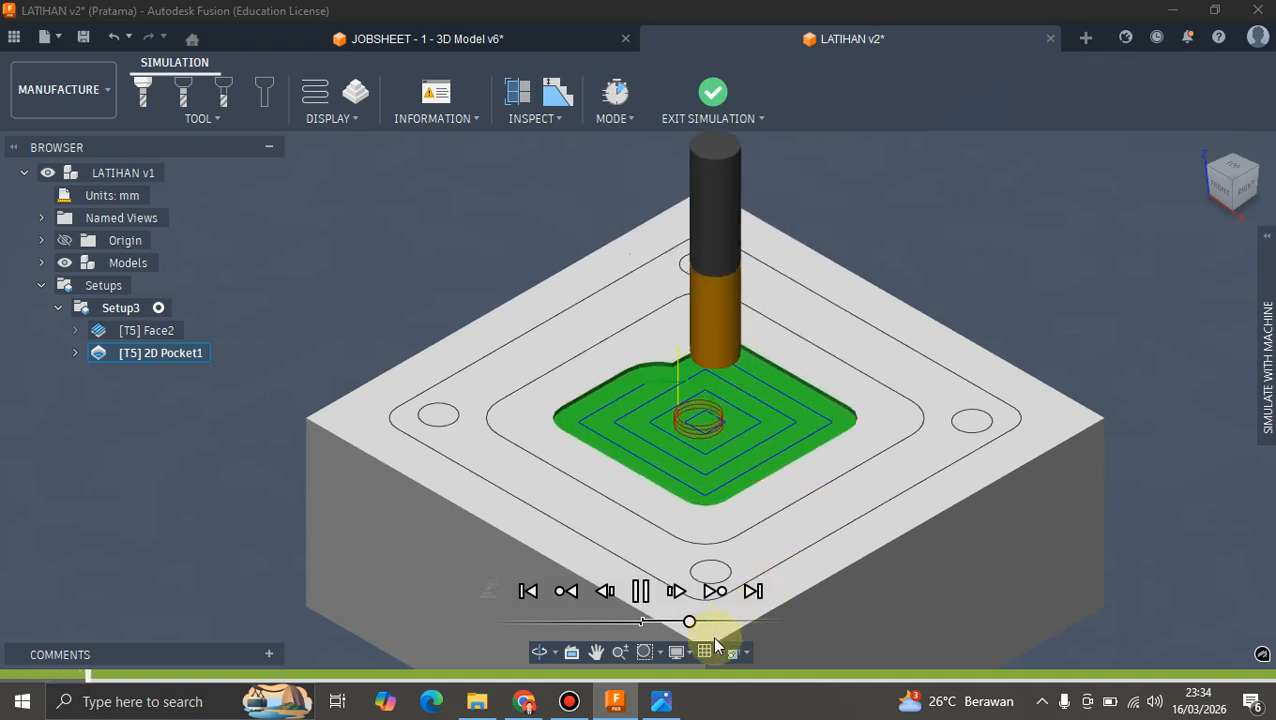
{"action": "left_click_drag", "start_coordinate": [690, 621], "coordinate": [730, 616]}
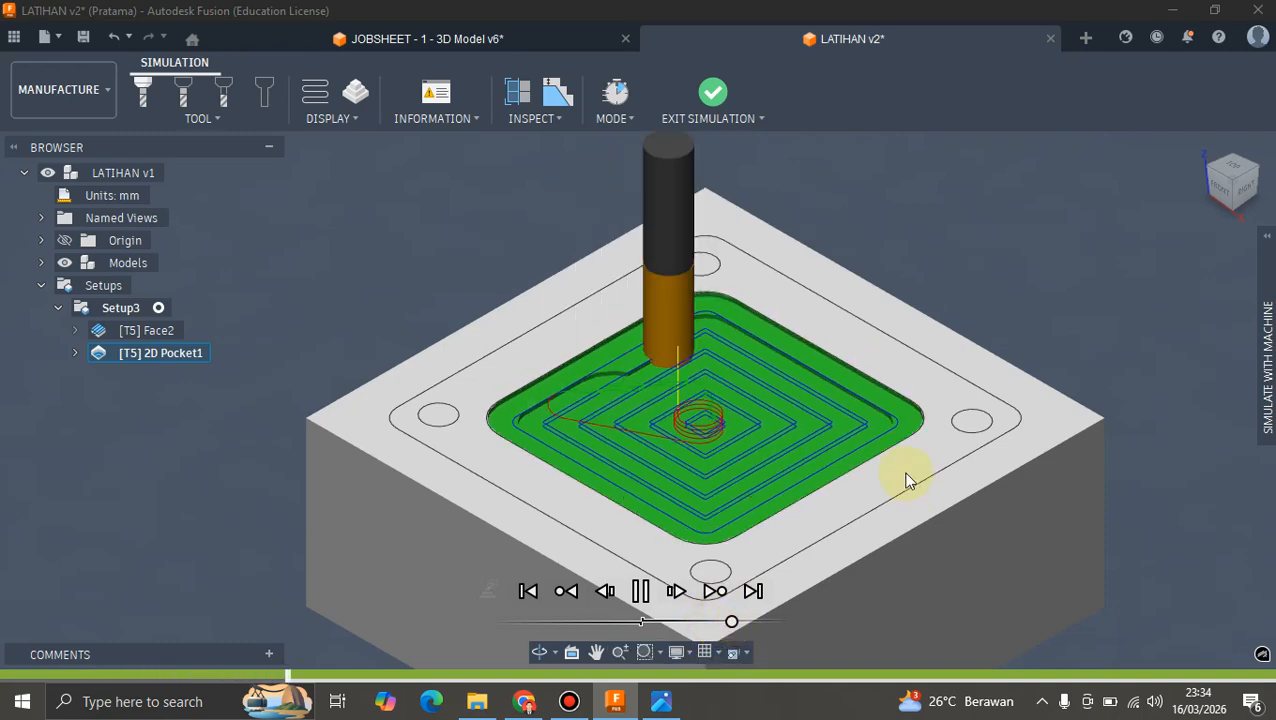
{"action": "scroll", "coordinate": [855, 395], "scroll_direction": "up", "scroll_amount": 6}
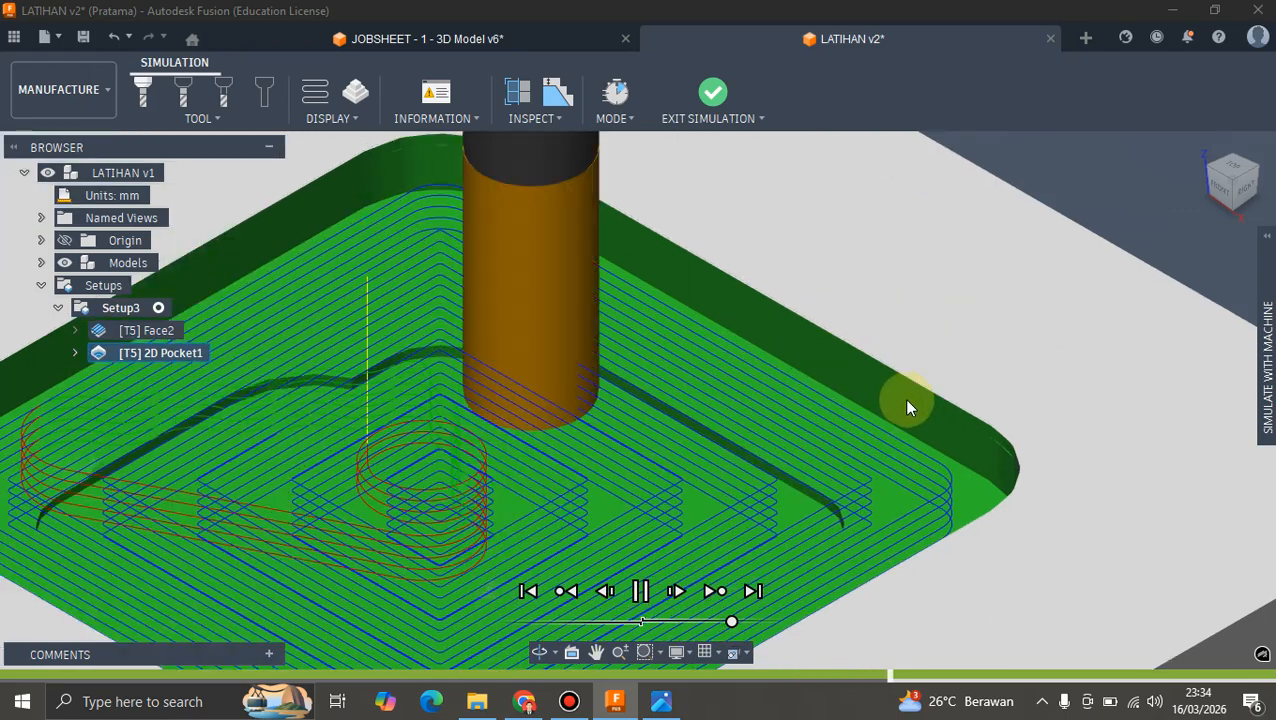
{"action": "scroll", "coordinate": [905, 400], "scroll_direction": "down", "scroll_amount": 8}
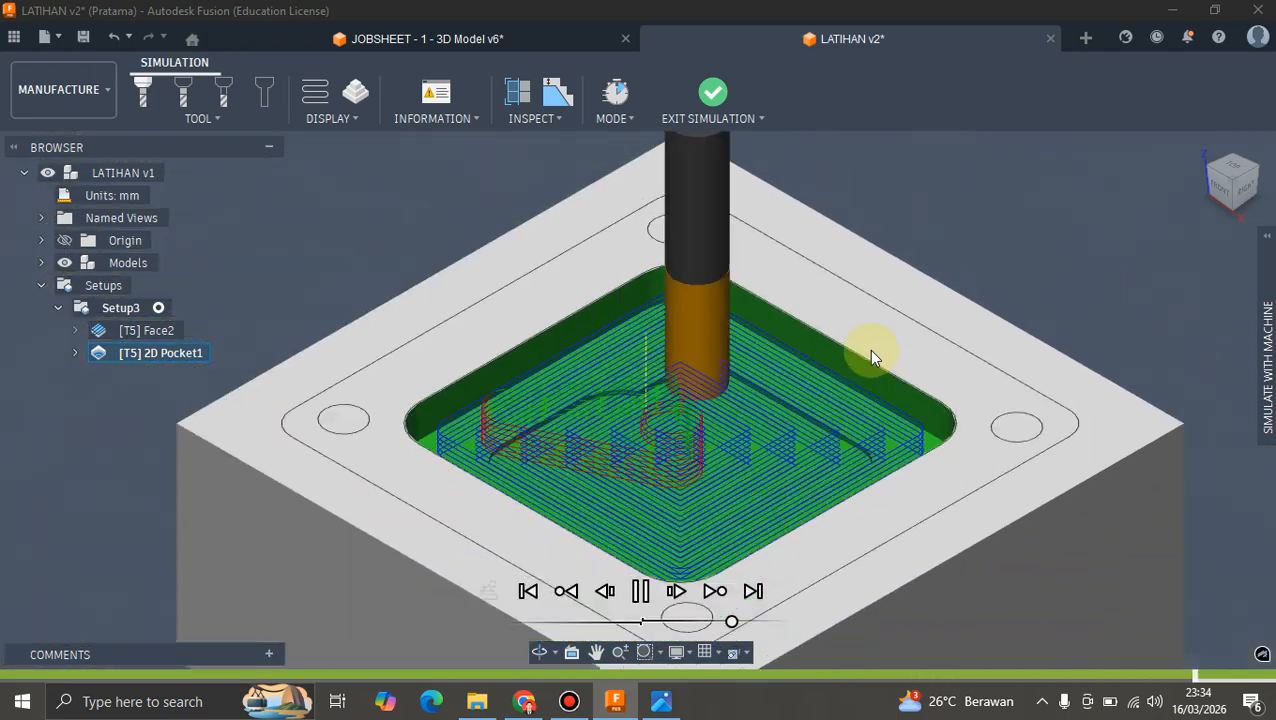
{"action": "scroll", "coordinate": [868, 349], "scroll_direction": "down", "scroll_amount": 3}
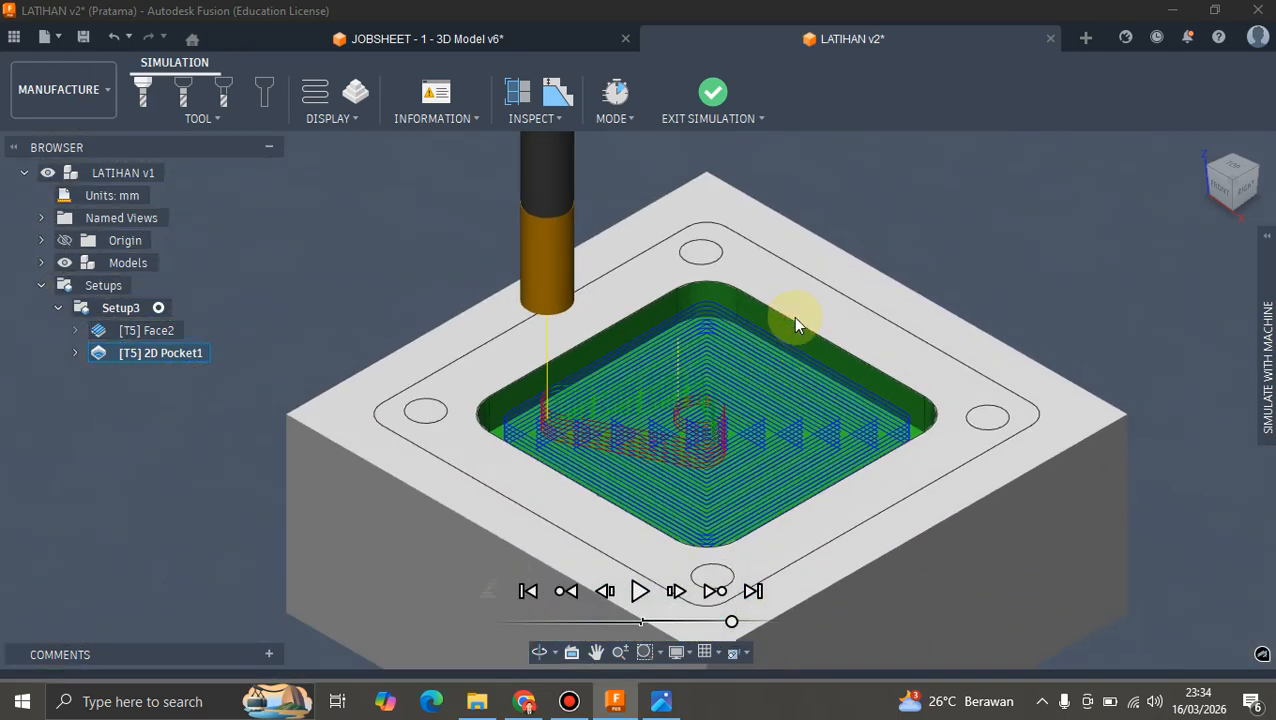
{"action": "left_click", "coordinate": [711, 93]}
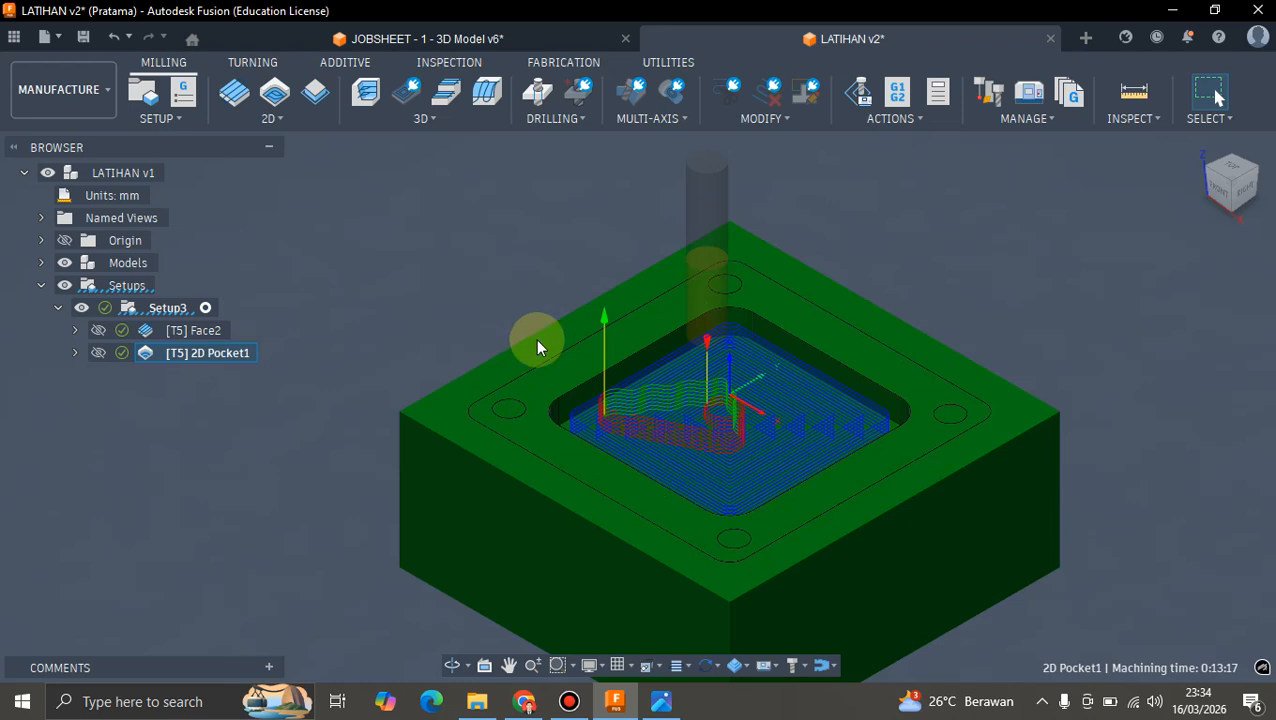
{"action": "scroll", "coordinate": [538, 347], "scroll_direction": "down", "scroll_amount": 1}
{"action": "left_click", "coordinate": [825, 241]}
{"action": "scroll", "coordinate": [852, 284], "scroll_direction": "down", "scroll_amount": 1}
{"action": "scroll", "coordinate": [862, 283], "scroll_direction": "up", "scroll_amount": 1}
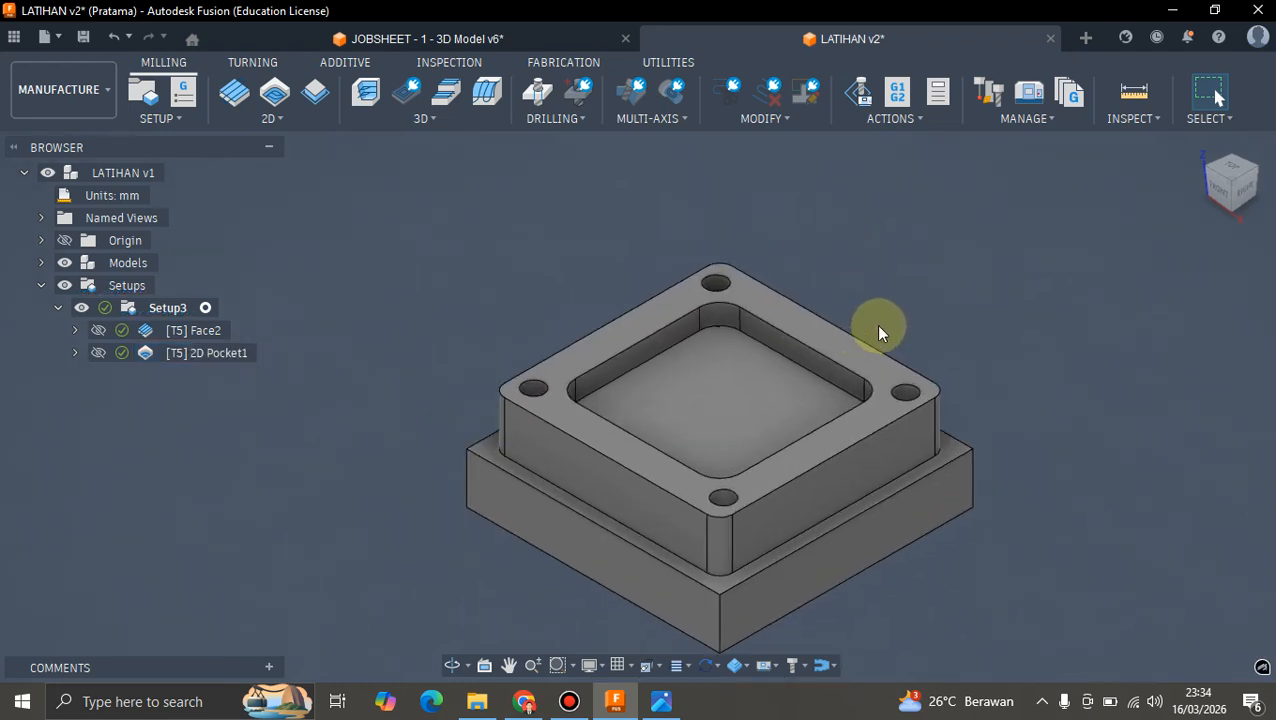
{"action": "scroll", "coordinate": [878, 312], "scroll_direction": "down", "scroll_amount": 1}
{"action": "scroll", "coordinate": [877, 305], "scroll_direction": "up", "scroll_amount": 2}
{"action": "scroll", "coordinate": [900, 274], "scroll_direction": "down", "scroll_amount": 2}
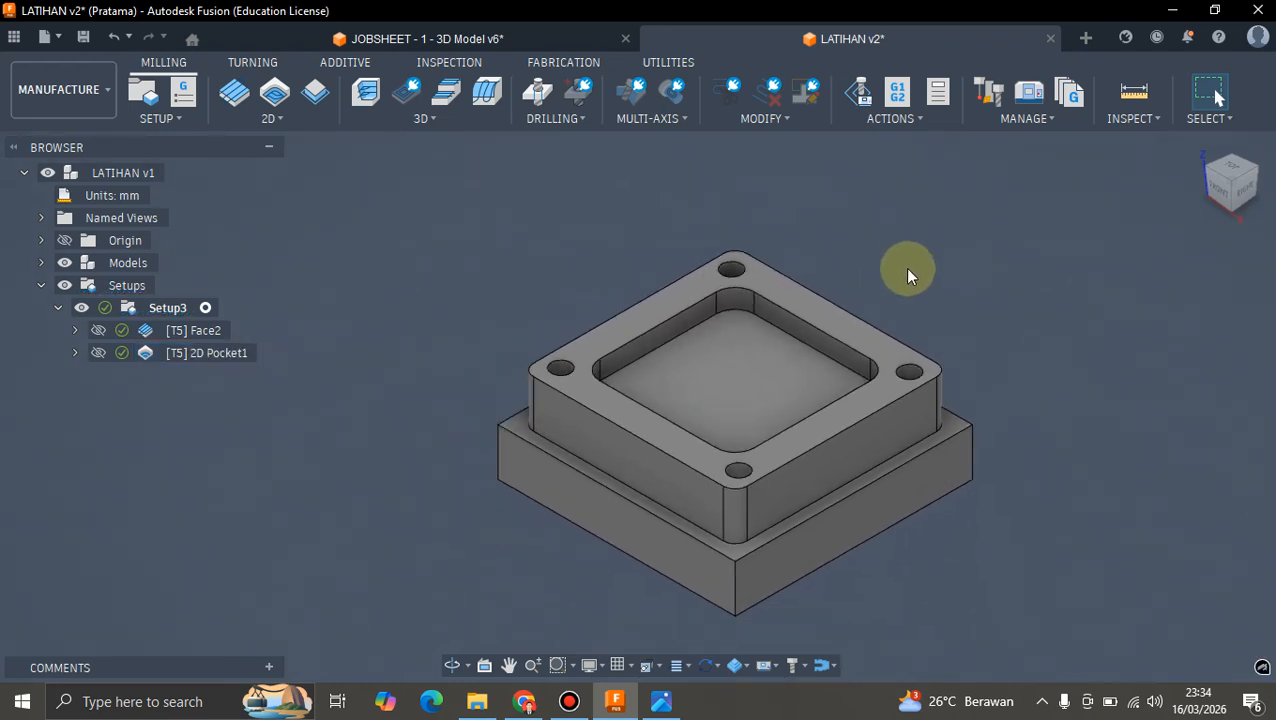
{"action": "scroll", "coordinate": [907, 275], "scroll_direction": "up", "scroll_amount": 1}
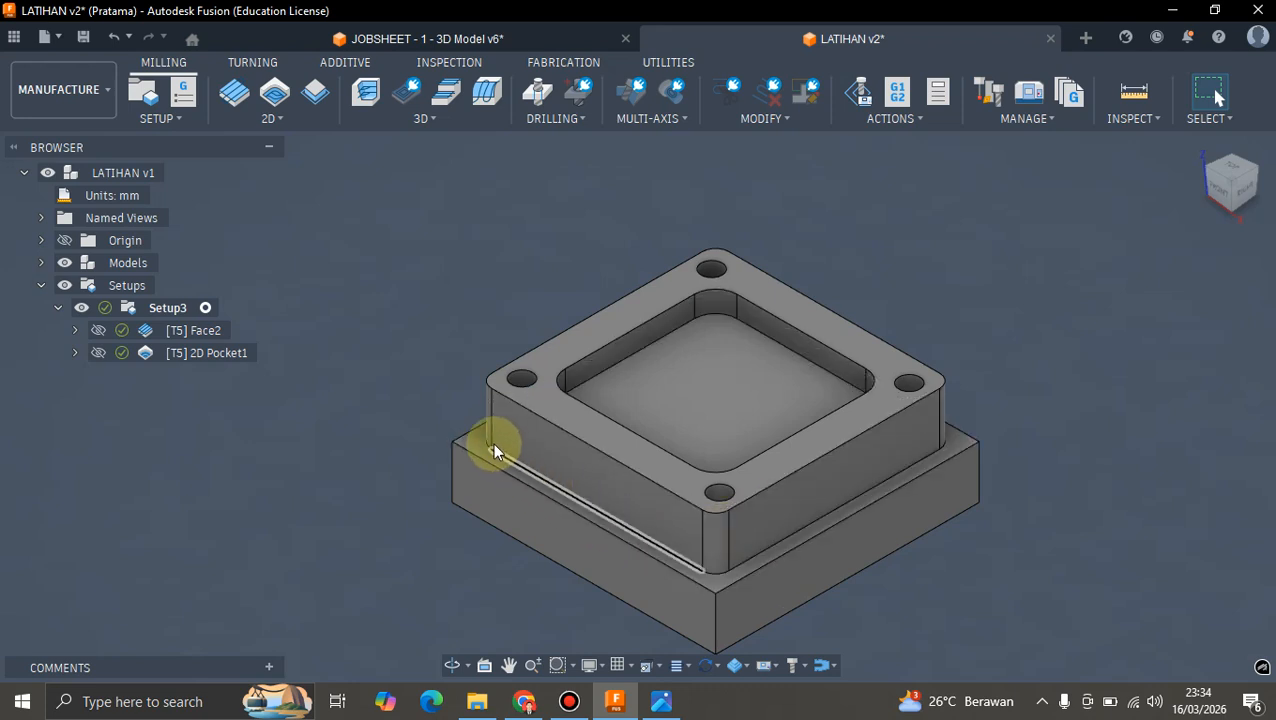
- Start a 2D Contour operation with the #5 Ø10 mm flat tool and the High Alloy preset running at 100 m/min surface speed
{"action": "left_click", "coordinate": [256, 119]}
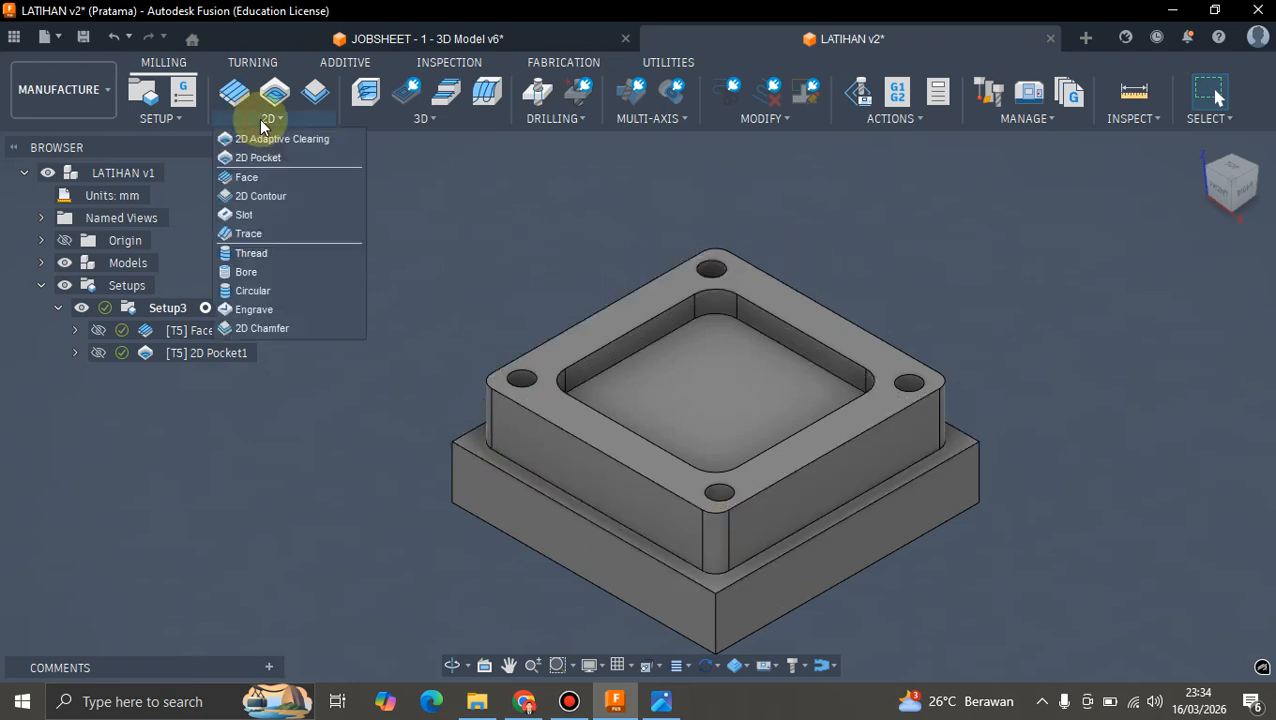
{"action": "left_click", "coordinate": [263, 194]}
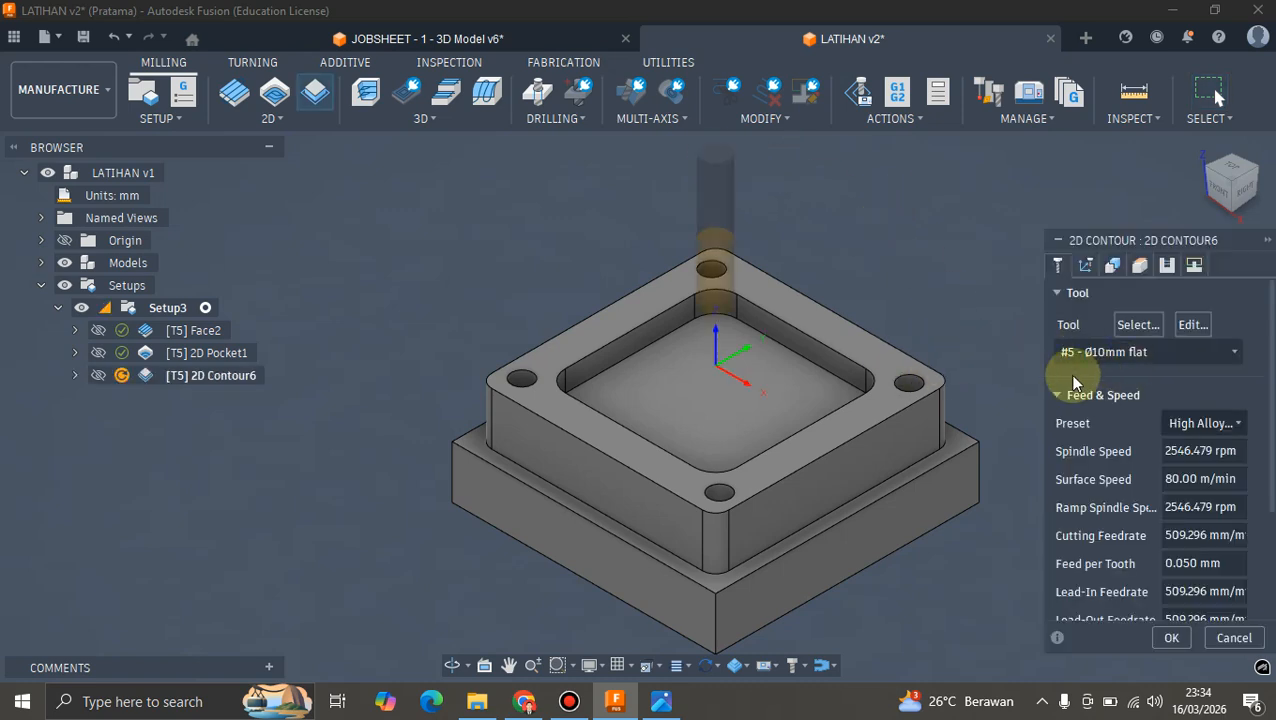
{"action": "left_click", "coordinate": [1194, 425]}
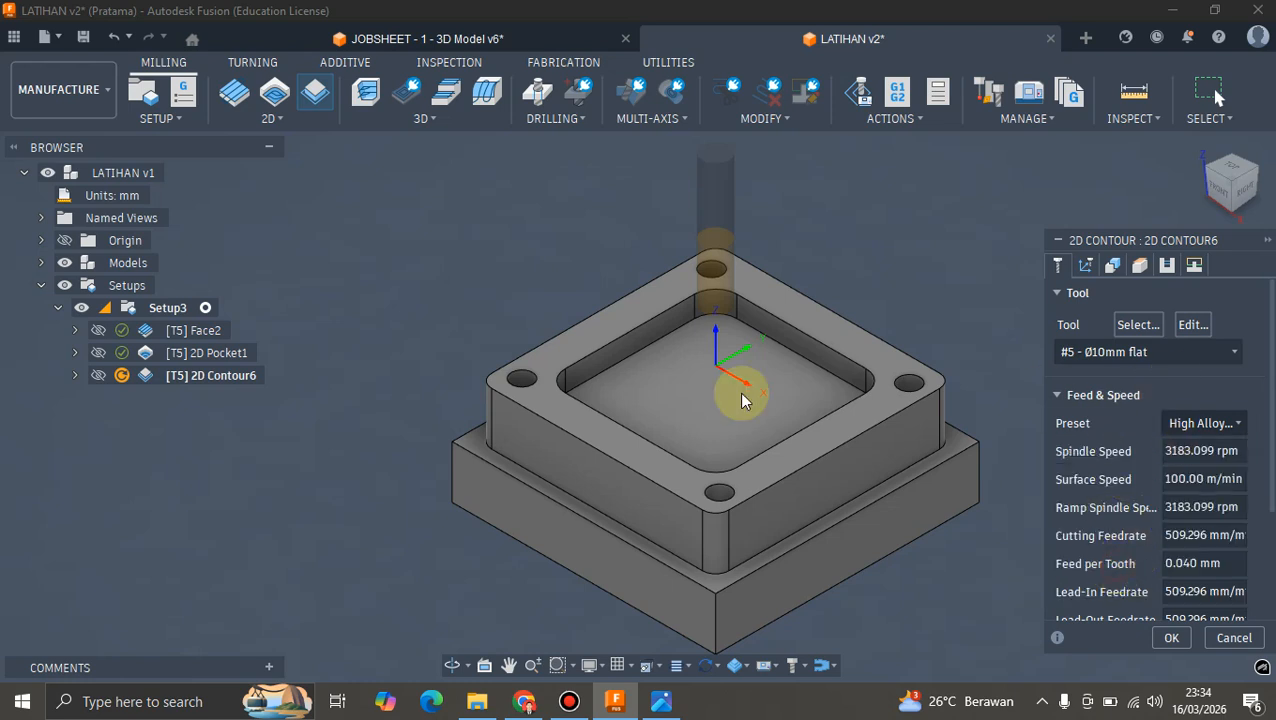
- Select the outer top edge loop of the raised square block as the contour geometry
{"action": "scroll", "coordinate": [838, 313], "scroll_direction": "down", "scroll_amount": 1}
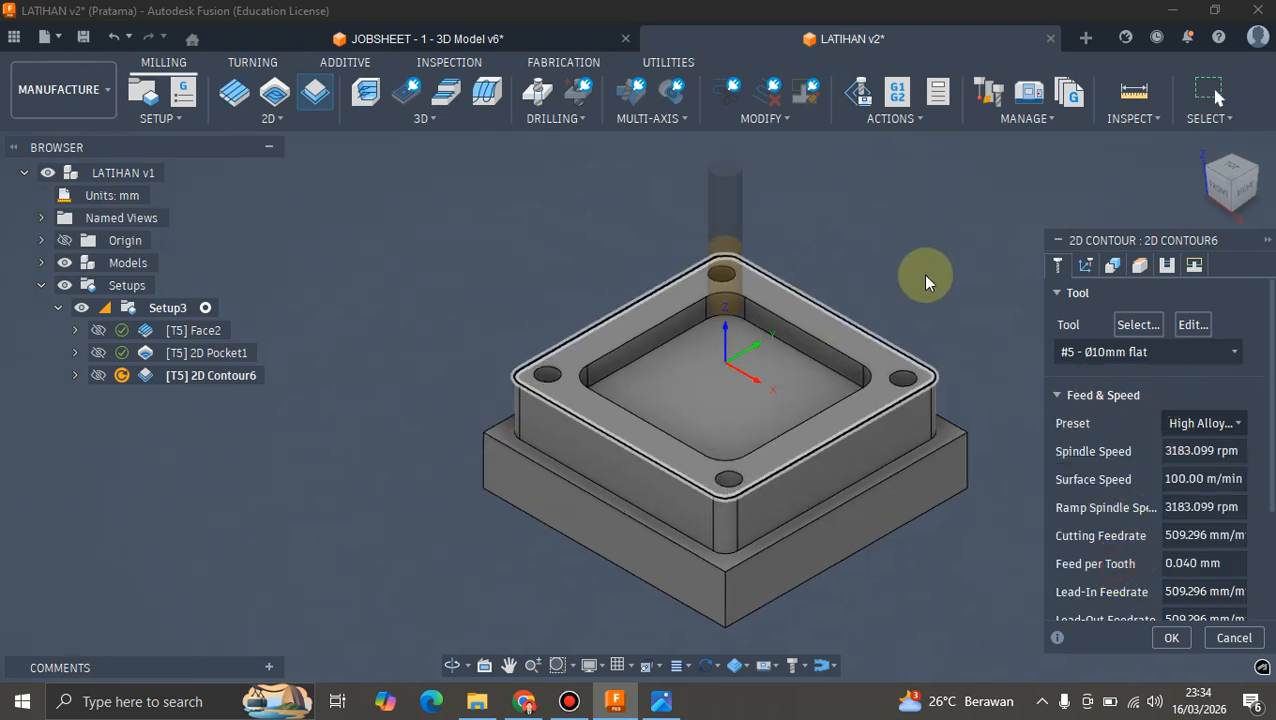
{"action": "left_click", "coordinate": [1113, 268]}
{"action": "scroll", "coordinate": [814, 289], "scroll_direction": "up", "scroll_amount": 1}
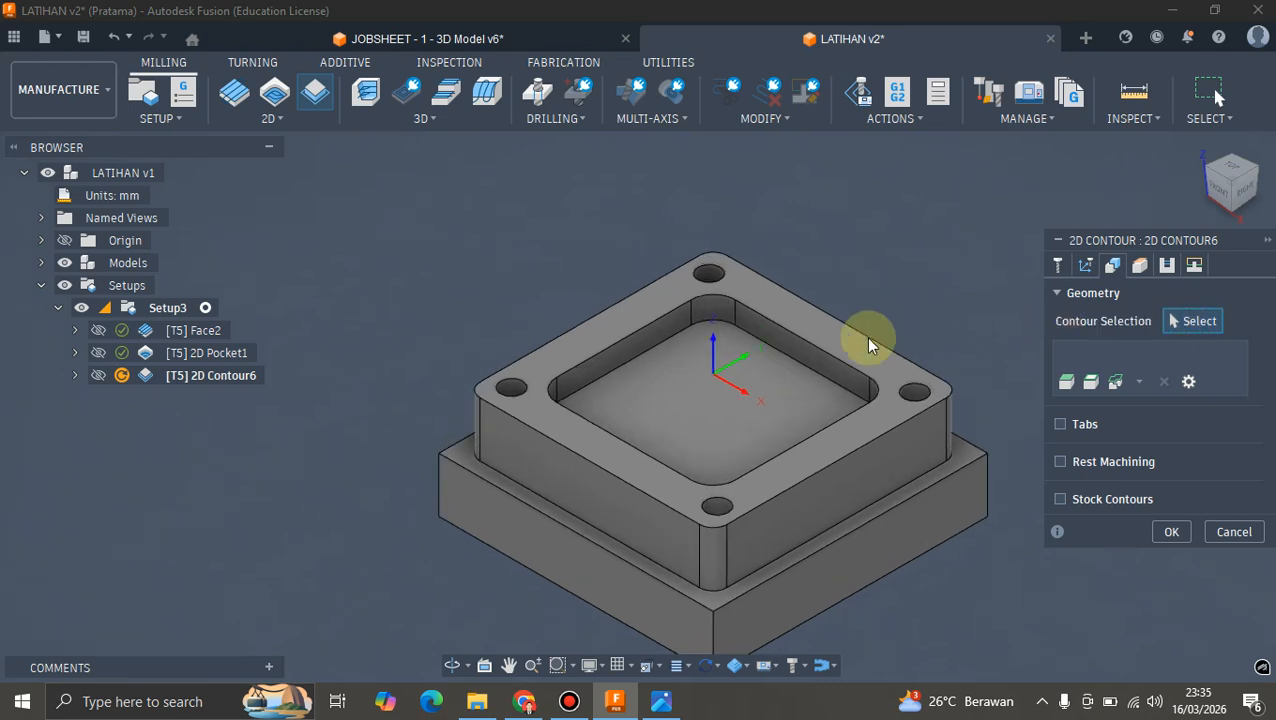
{"action": "left_click", "coordinate": [912, 420]}
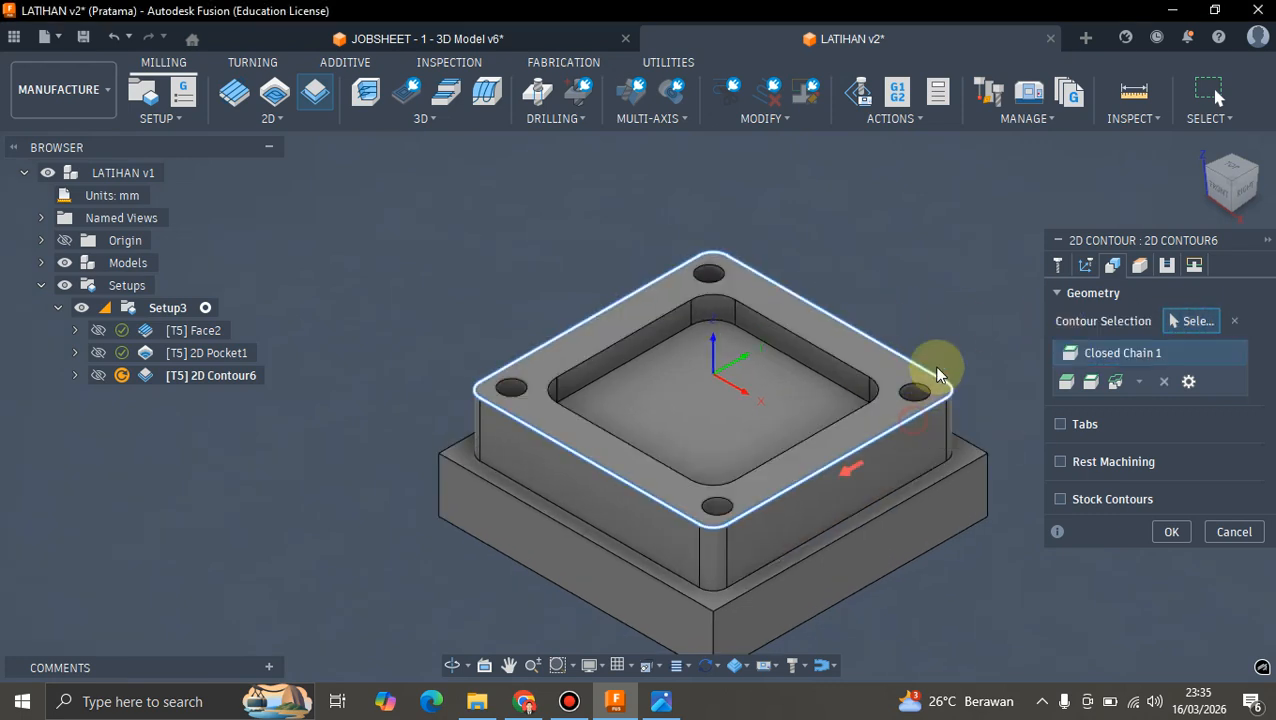
{"action": "scroll", "coordinate": [873, 320], "scroll_direction": "down", "scroll_amount": 1}
- Examine the contour operation's height planes from the front and return to the isometric view
{"action": "left_click", "coordinate": [1137, 268]}
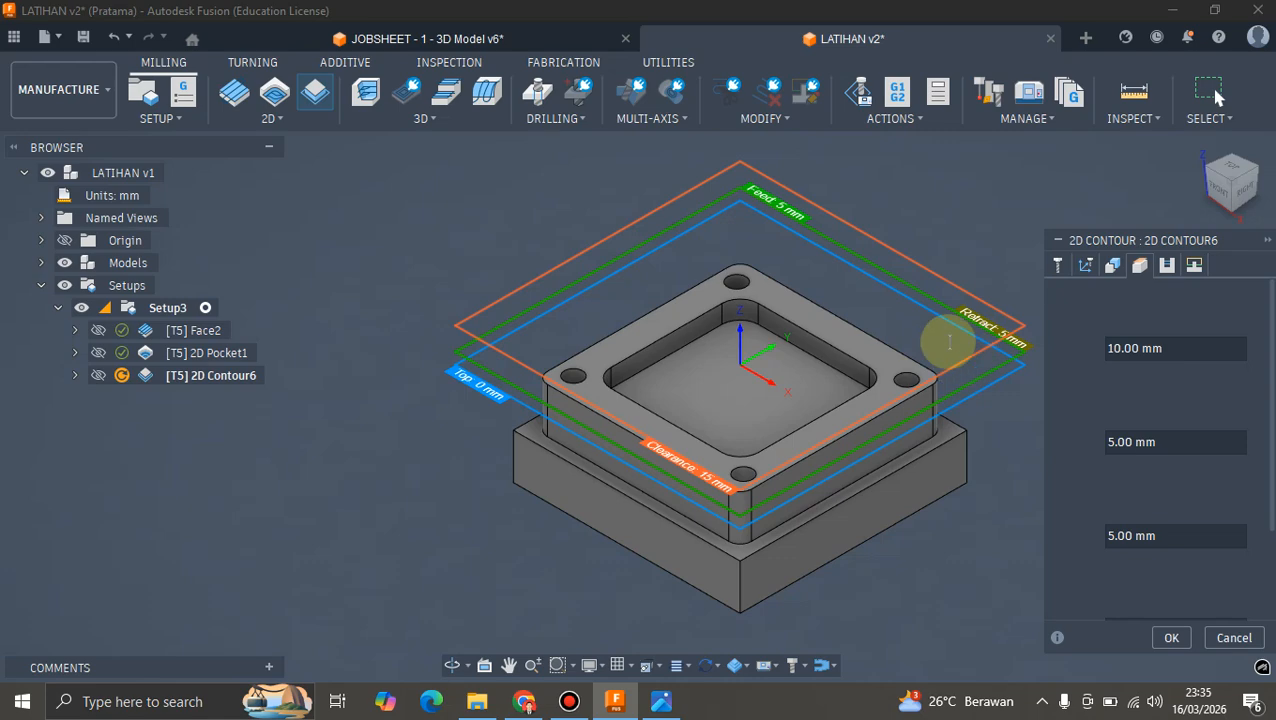
{"action": "scroll", "coordinate": [827, 310], "scroll_direction": "down", "scroll_amount": 1}
{"action": "scroll", "coordinate": [806, 287], "scroll_direction": "up", "scroll_amount": 2}
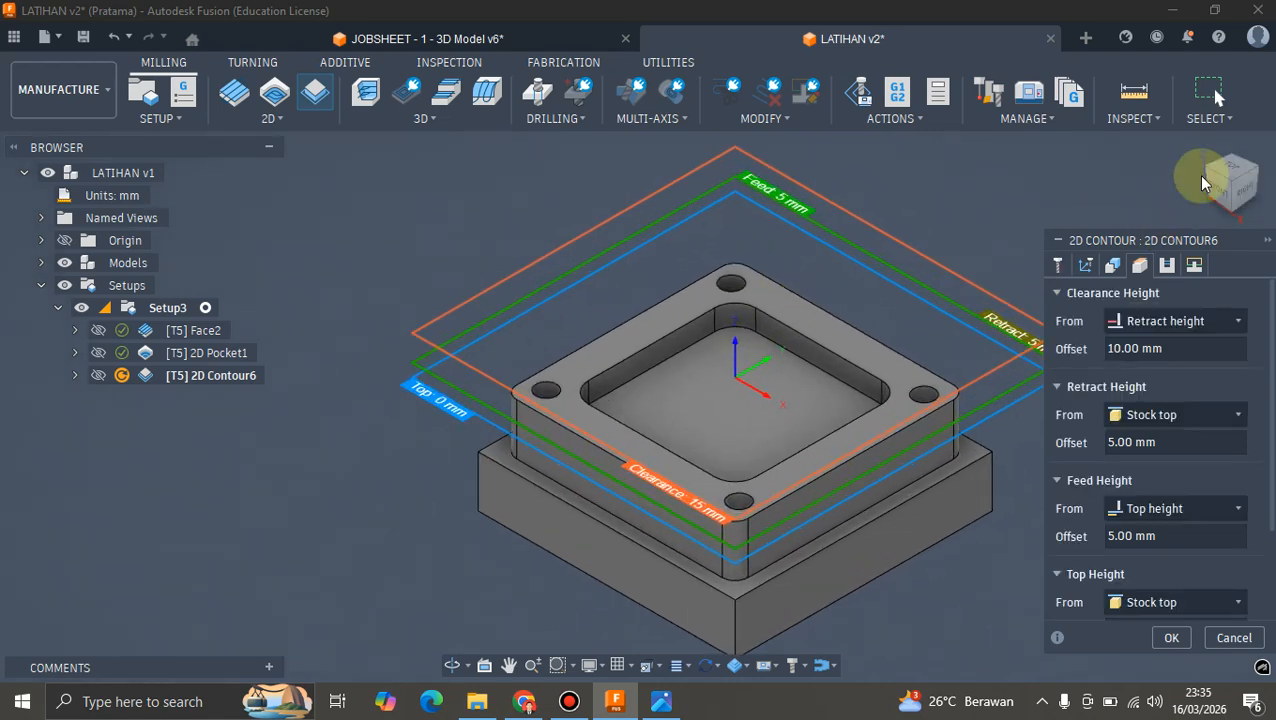
{"action": "left_click", "coordinate": [1218, 189]}
{"action": "scroll", "coordinate": [826, 338], "scroll_direction": "down", "scroll_amount": 1}
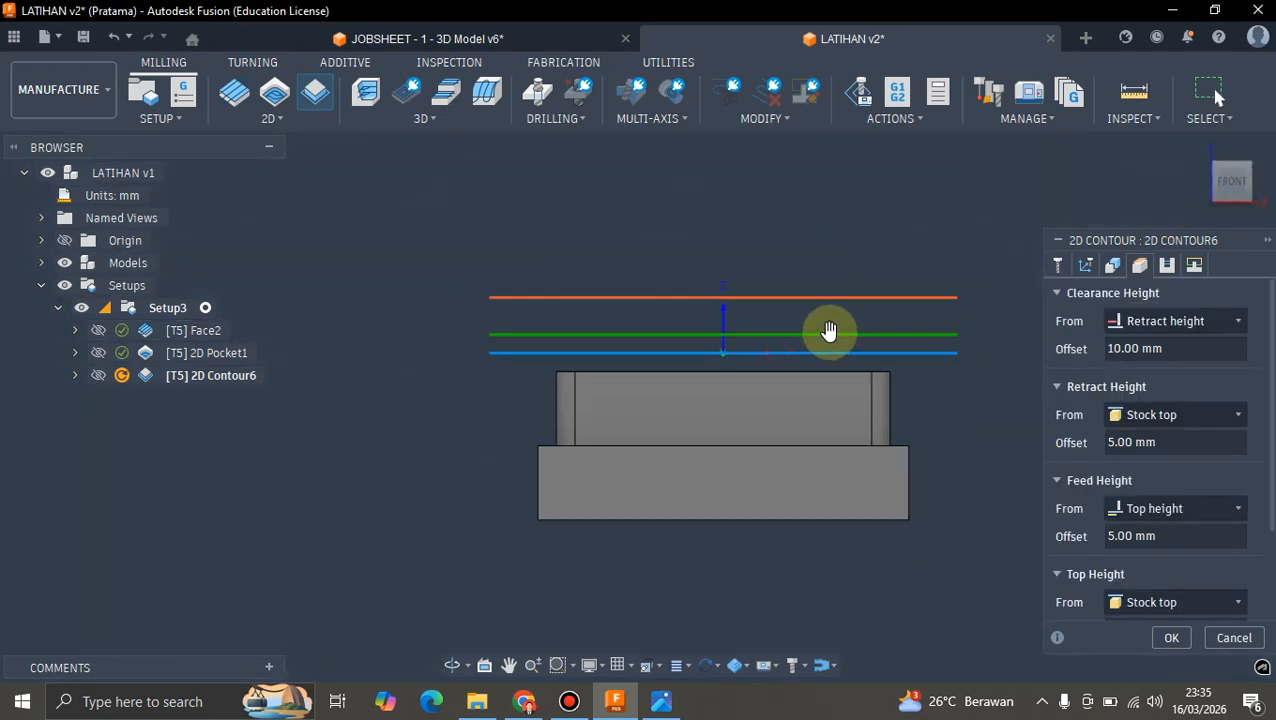
{"action": "scroll", "coordinate": [826, 335], "scroll_direction": "up", "scroll_amount": 1}
{"action": "left_click", "coordinate": [1198, 150]}
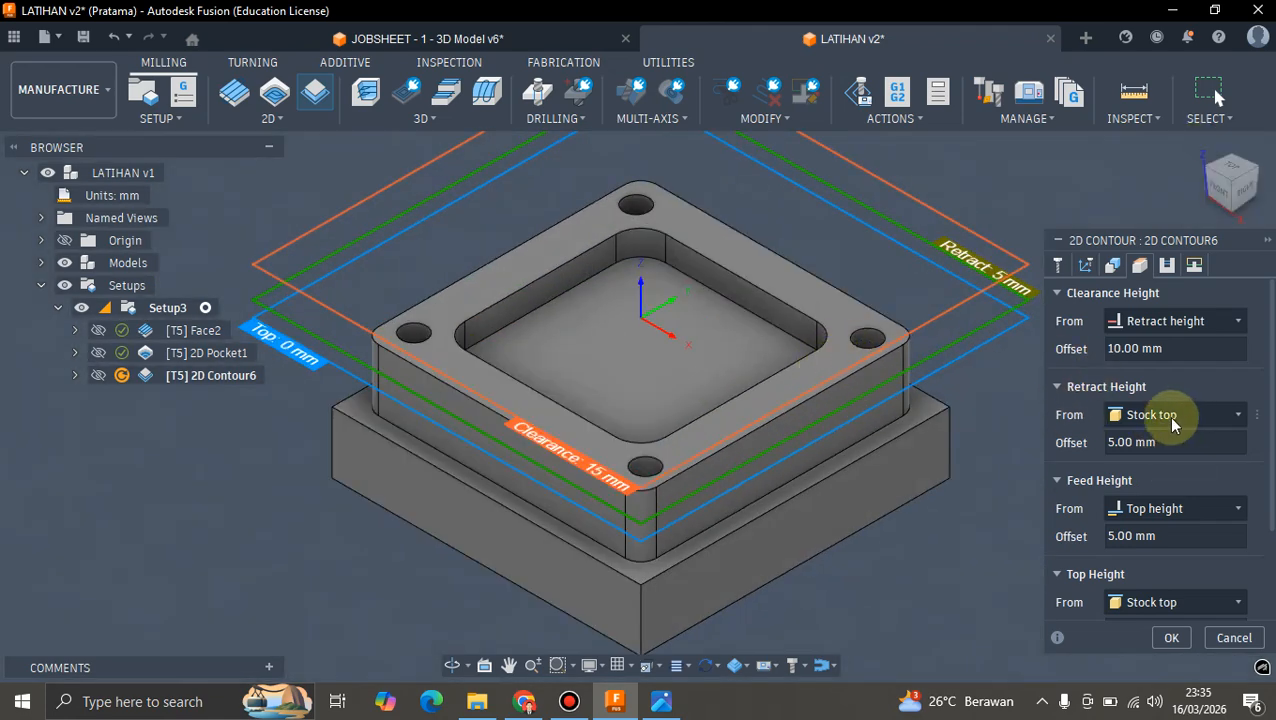
- Set the contour's top height from a selection, using the top face of the raised square block as reference
{"action": "left_click", "coordinate": [1158, 416]}
{"action": "left_click", "coordinate": [1071, 442]}
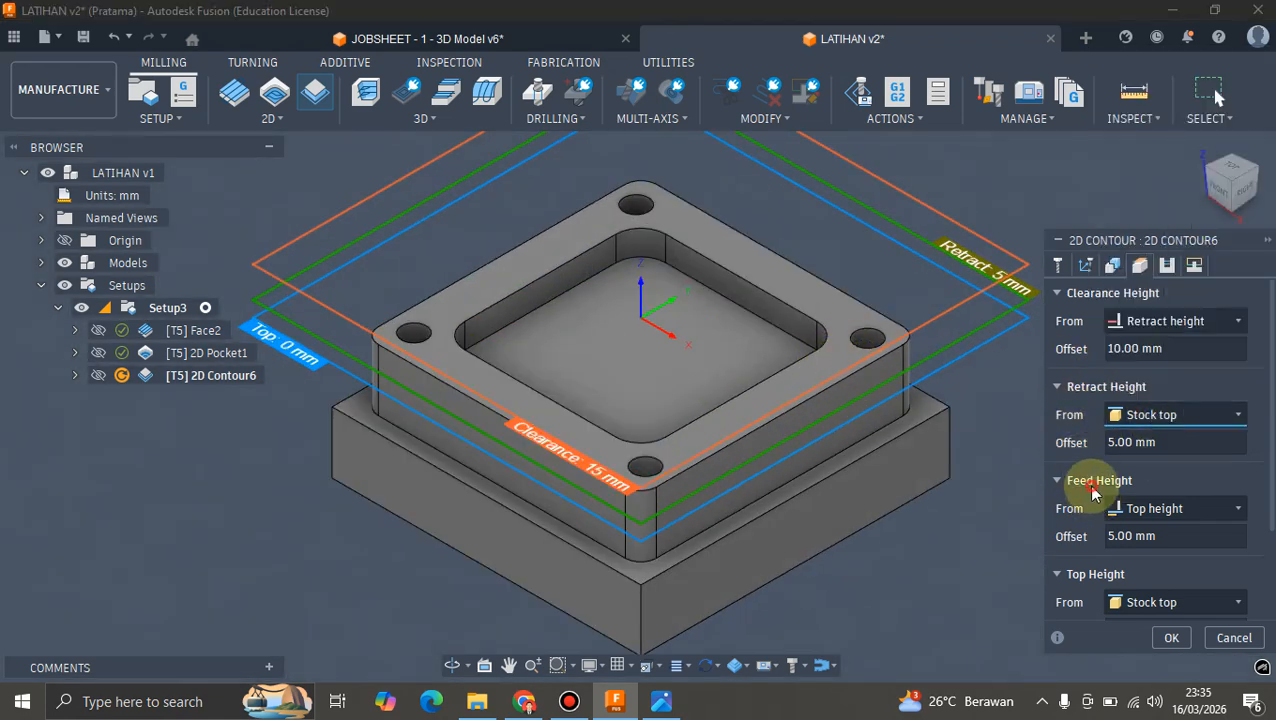
{"action": "scroll", "coordinate": [1085, 505], "scroll_direction": "down", "scroll_amount": 2}
{"action": "left_click", "coordinate": [1140, 490]}
{"action": "left_click", "coordinate": [1100, 382]}
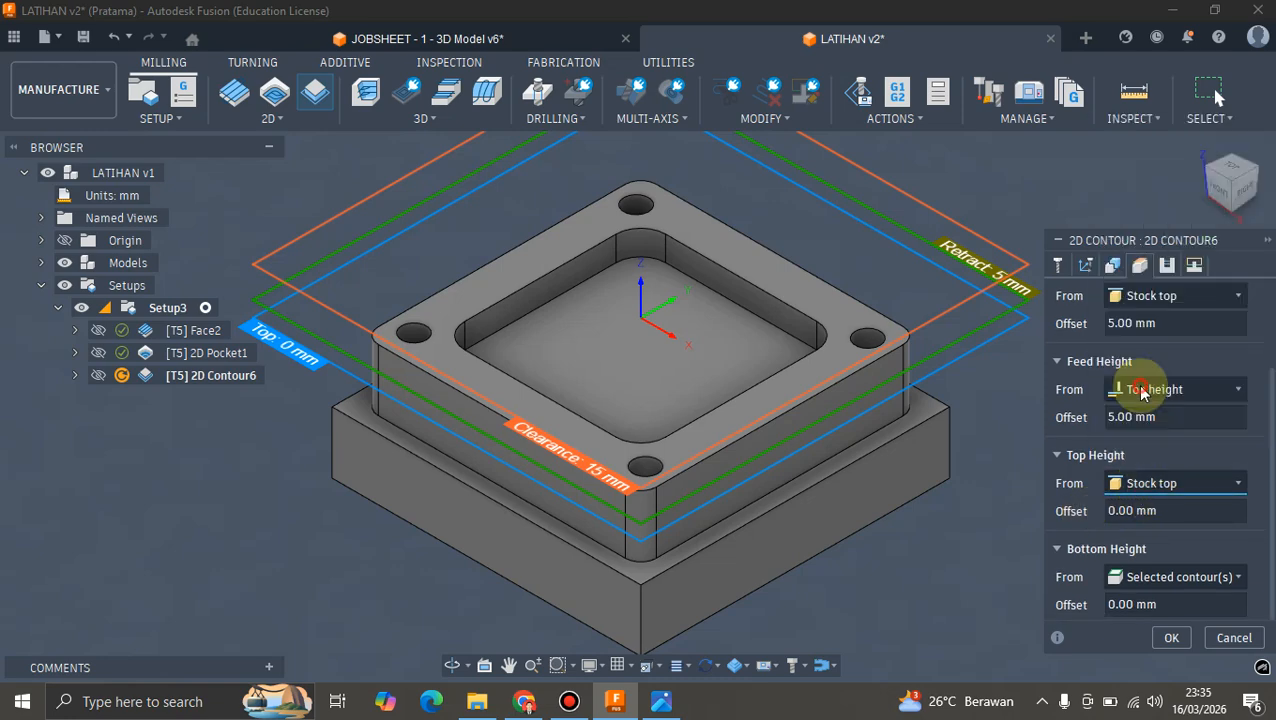
{"action": "left_click", "coordinate": [842, 358]}
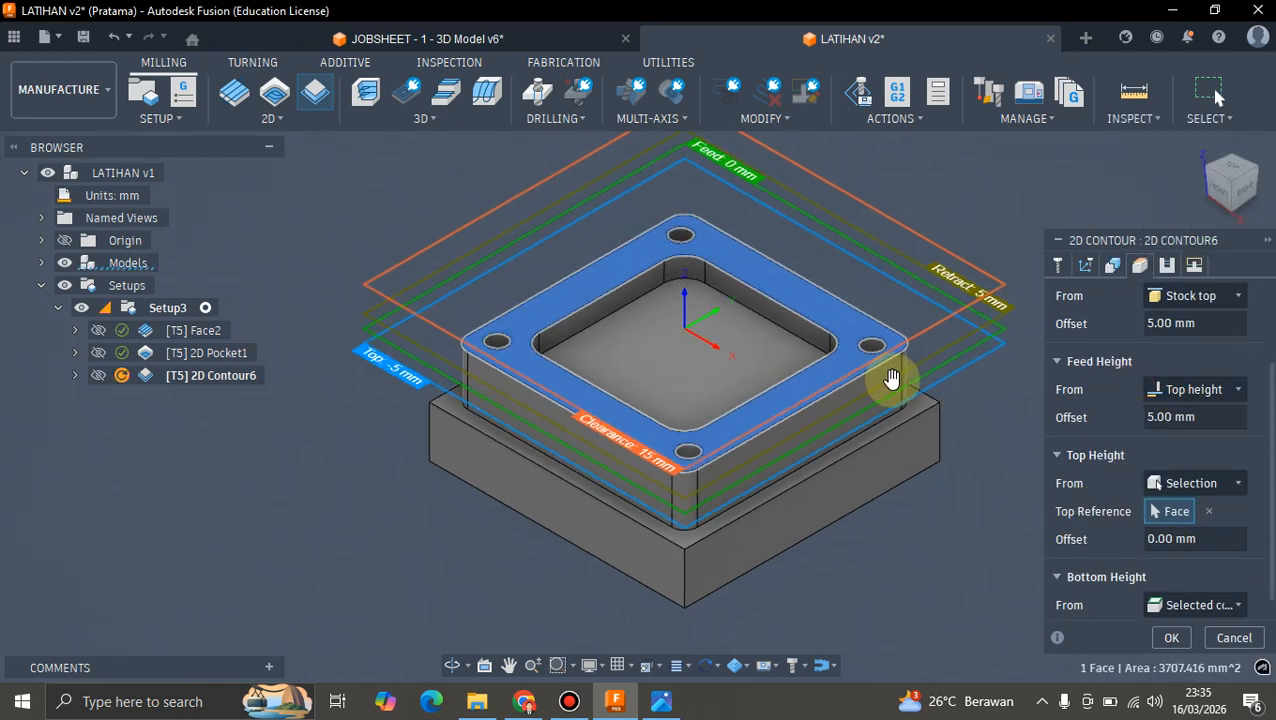
- Set the contour's bottom height from a selection on the base ledge face and check the height planes from the front
{"action": "scroll", "coordinate": [1110, 522], "scroll_direction": "down", "scroll_amount": 1}
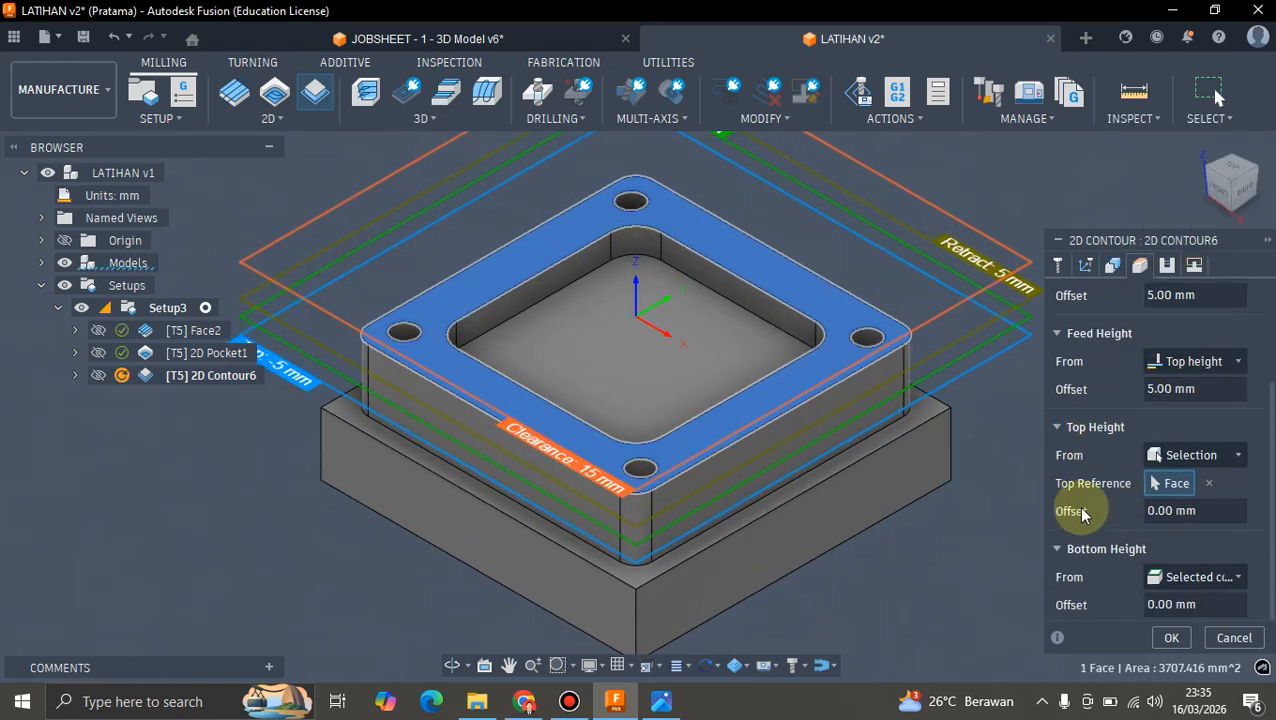
{"action": "left_click", "coordinate": [1177, 580]}
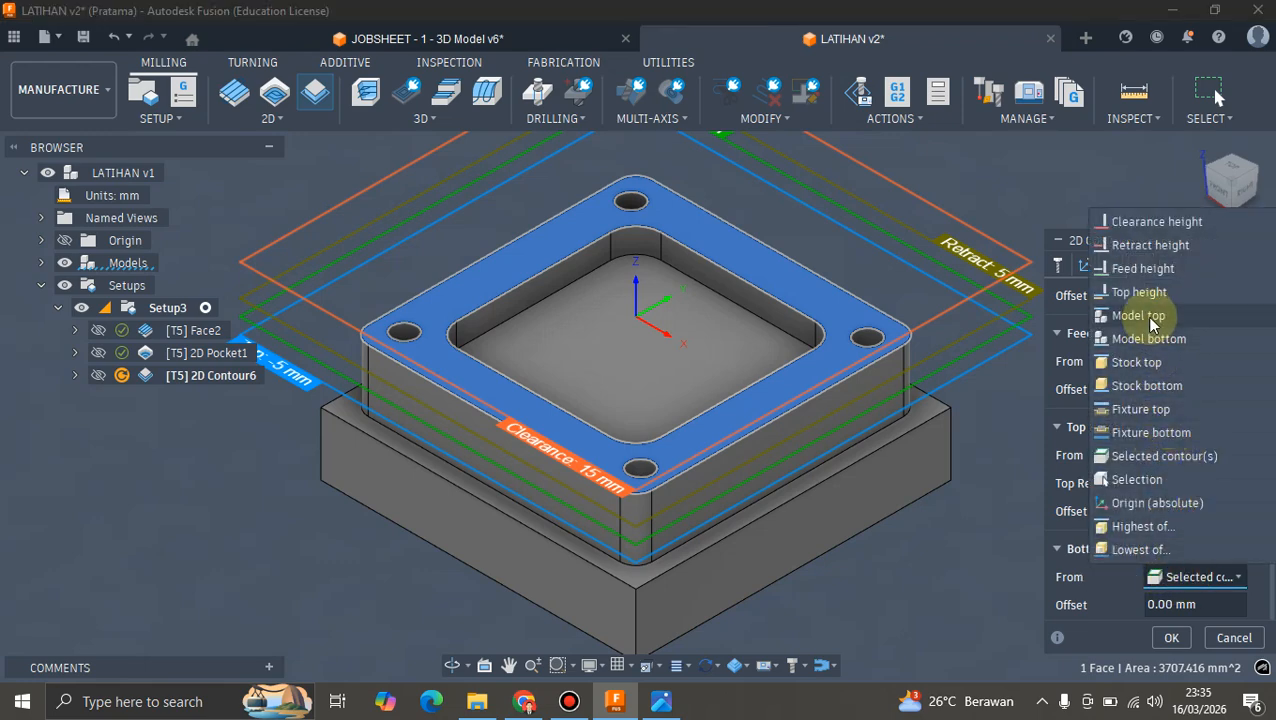
{"action": "left_click", "coordinate": [1137, 480]}
{"action": "scroll", "coordinate": [920, 412], "scroll_direction": "up", "scroll_amount": 3}
{"action": "left_click", "coordinate": [919, 445]}
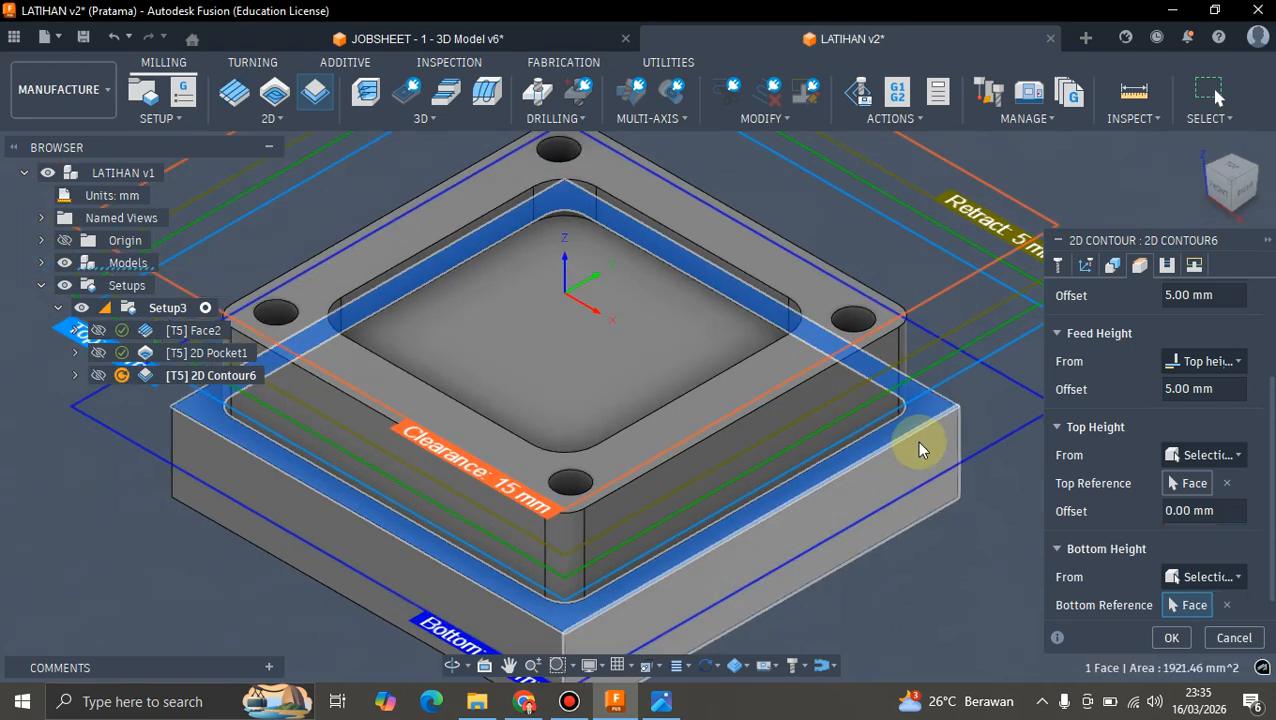
{"action": "scroll", "coordinate": [830, 500], "scroll_direction": "down", "scroll_amount": 4}
{"action": "left_click", "coordinate": [1218, 190]}
{"action": "middle_click_drag", "start_coordinate": [838, 300], "coordinate": [829, 302]}
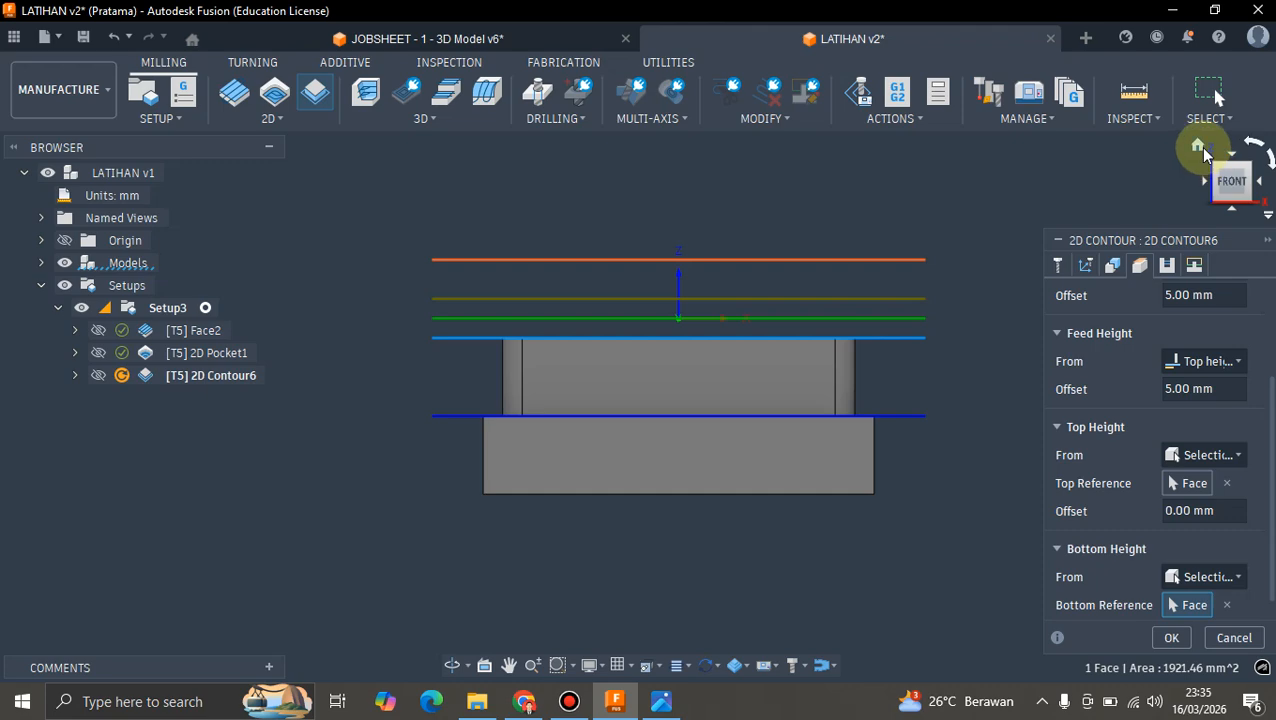
{"action": "left_click", "coordinate": [1199, 147]}
- Review the contour's passes settings and accept the operation to generate its toolpath
{"action": "left_click", "coordinate": [1166, 264]}
{"action": "scroll", "coordinate": [913, 262], "scroll_direction": "down", "scroll_amount": 2}
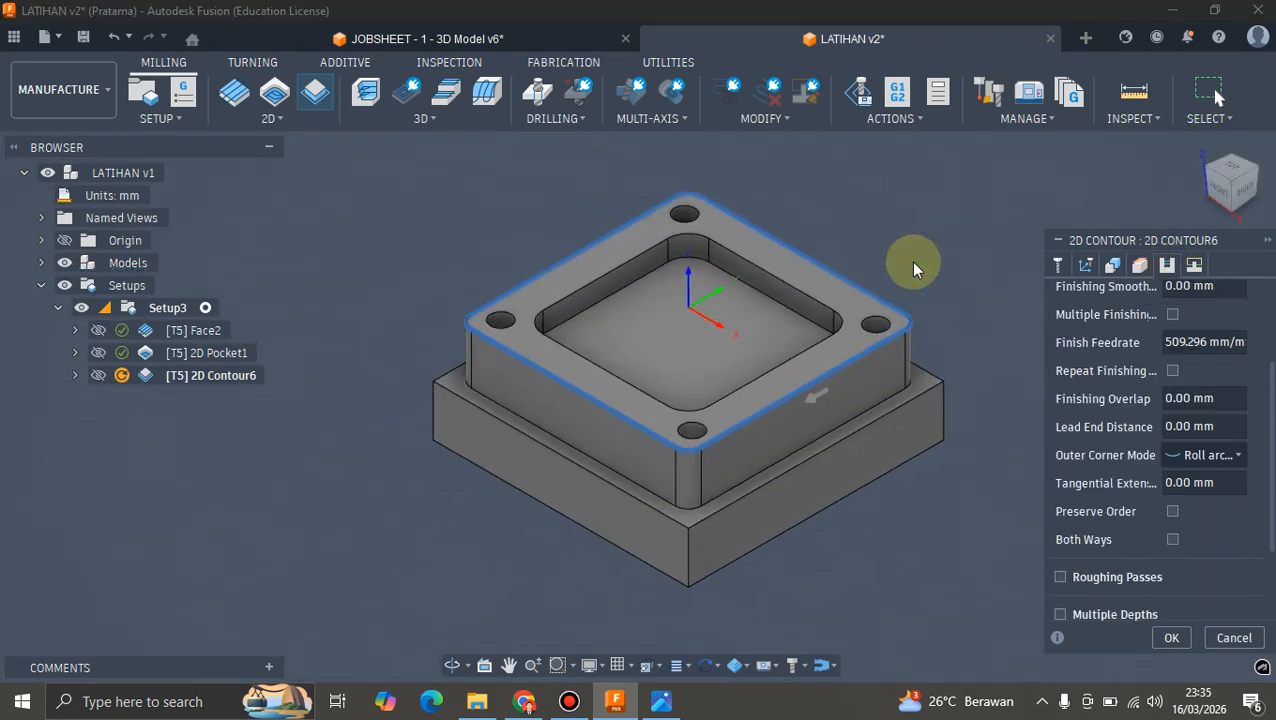
{"action": "scroll", "coordinate": [1090, 378], "scroll_direction": "up", "scroll_amount": 3}
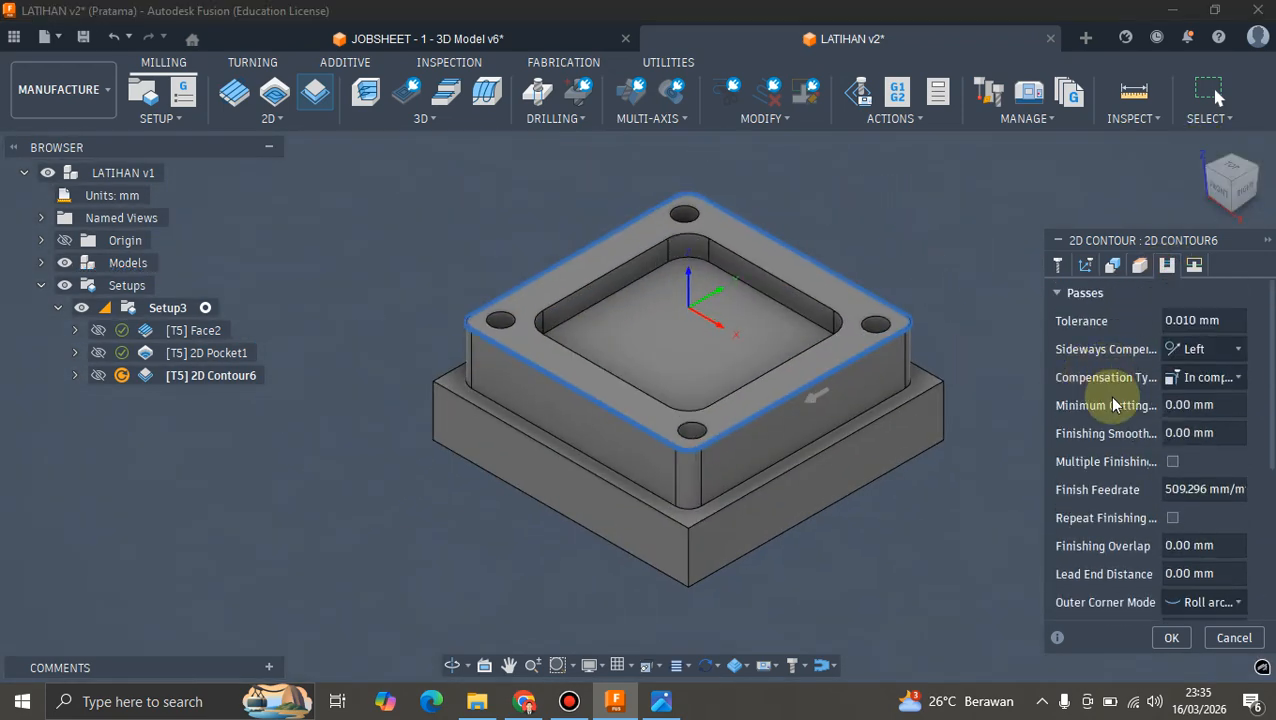
{"action": "scroll", "coordinate": [1131, 405], "scroll_direction": "down", "scroll_amount": 2}
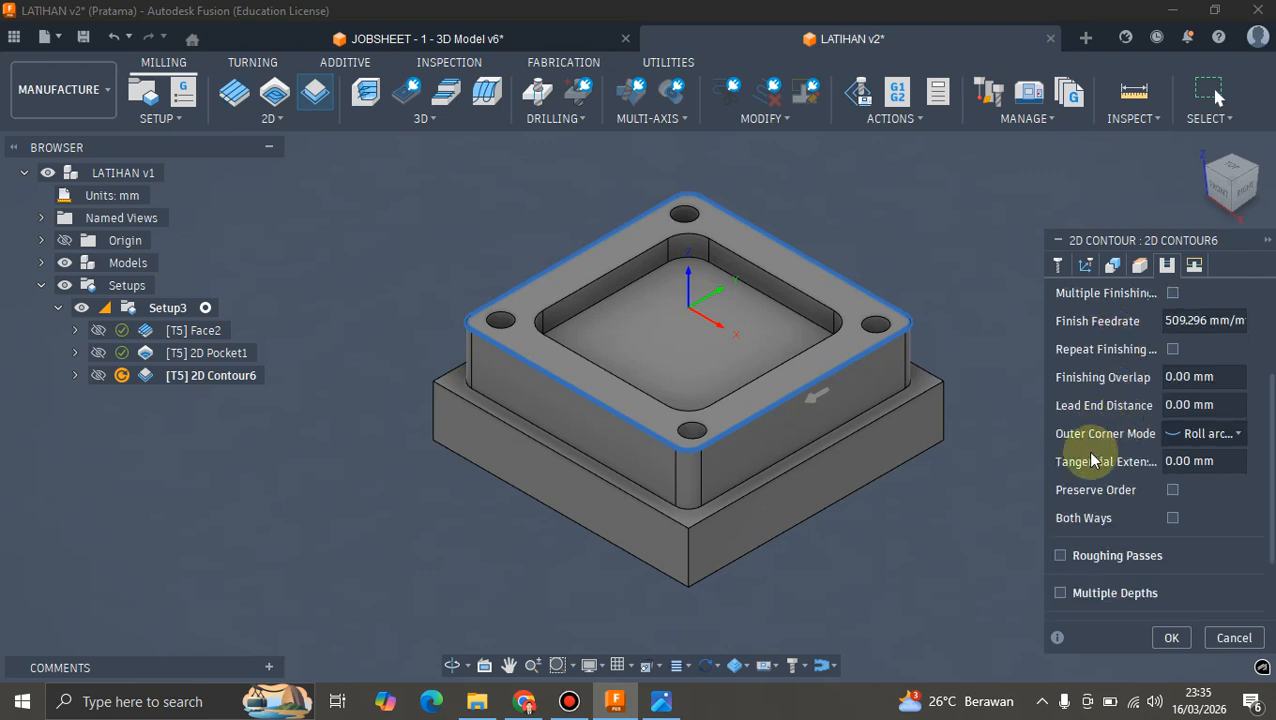
{"action": "scroll", "coordinate": [1102, 428], "scroll_direction": "down", "scroll_amount": 1}
{"action": "scroll", "coordinate": [906, 460], "scroll_direction": "down", "scroll_amount": 2}
{"action": "scroll", "coordinate": [785, 342], "scroll_direction": "up", "scroll_amount": 2}
{"action": "scroll", "coordinate": [859, 350], "scroll_direction": "down", "scroll_amount": 2}
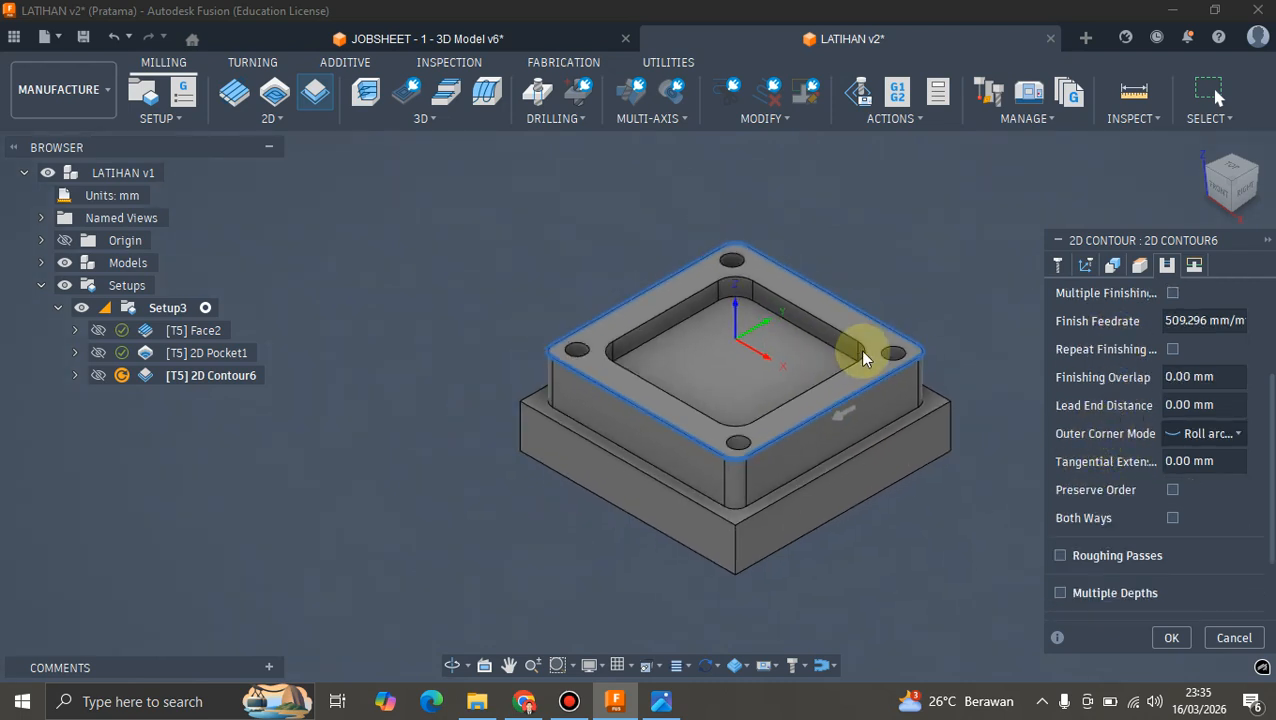
{"action": "scroll", "coordinate": [864, 352], "scroll_direction": "up", "scroll_amount": 1}
{"action": "scroll", "coordinate": [1116, 427], "scroll_direction": "down", "scroll_amount": 1}
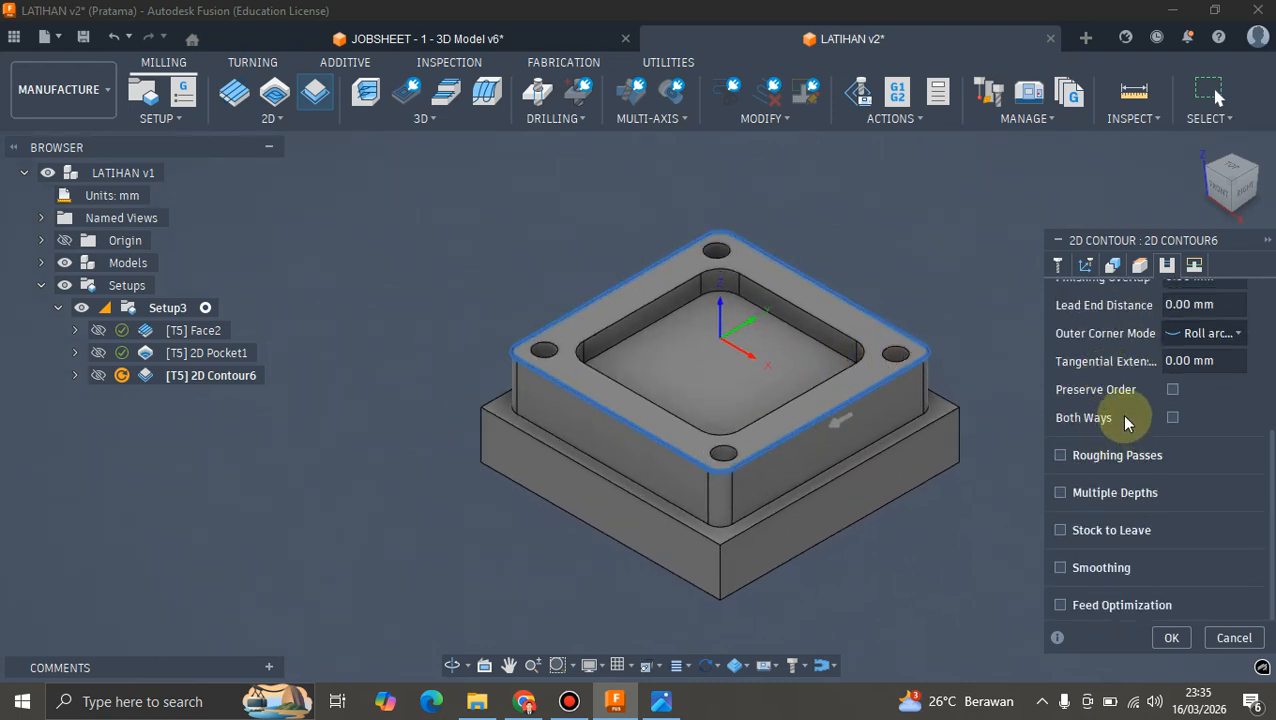
{"action": "scroll", "coordinate": [1120, 400], "scroll_direction": "up", "scroll_amount": 1}
{"action": "scroll", "coordinate": [1128, 395], "scroll_direction": "down", "scroll_amount": 1}
{"action": "left_click", "coordinate": [1171, 638]}
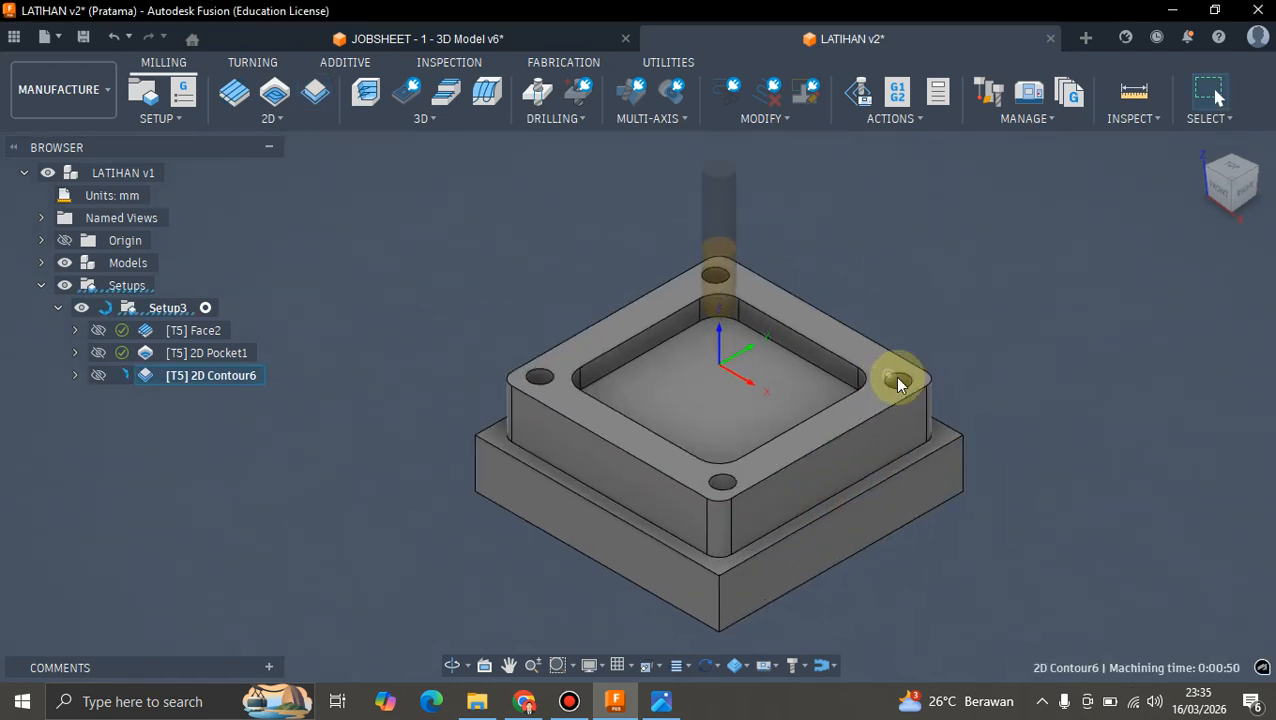
- Simulate the 2D Contour toolpath, then exit the simulation and deselect the operation
{"action": "left_click", "coordinate": [862, 96]}
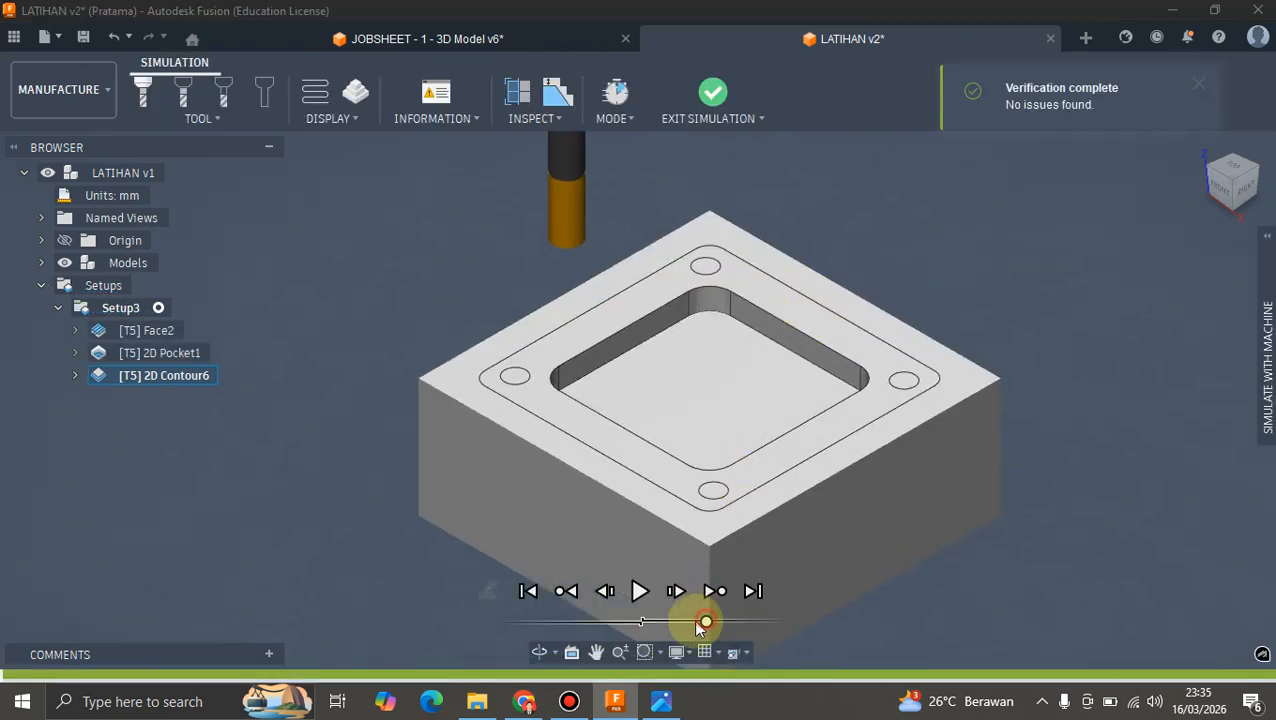
{"action": "left_click", "coordinate": [641, 591]}
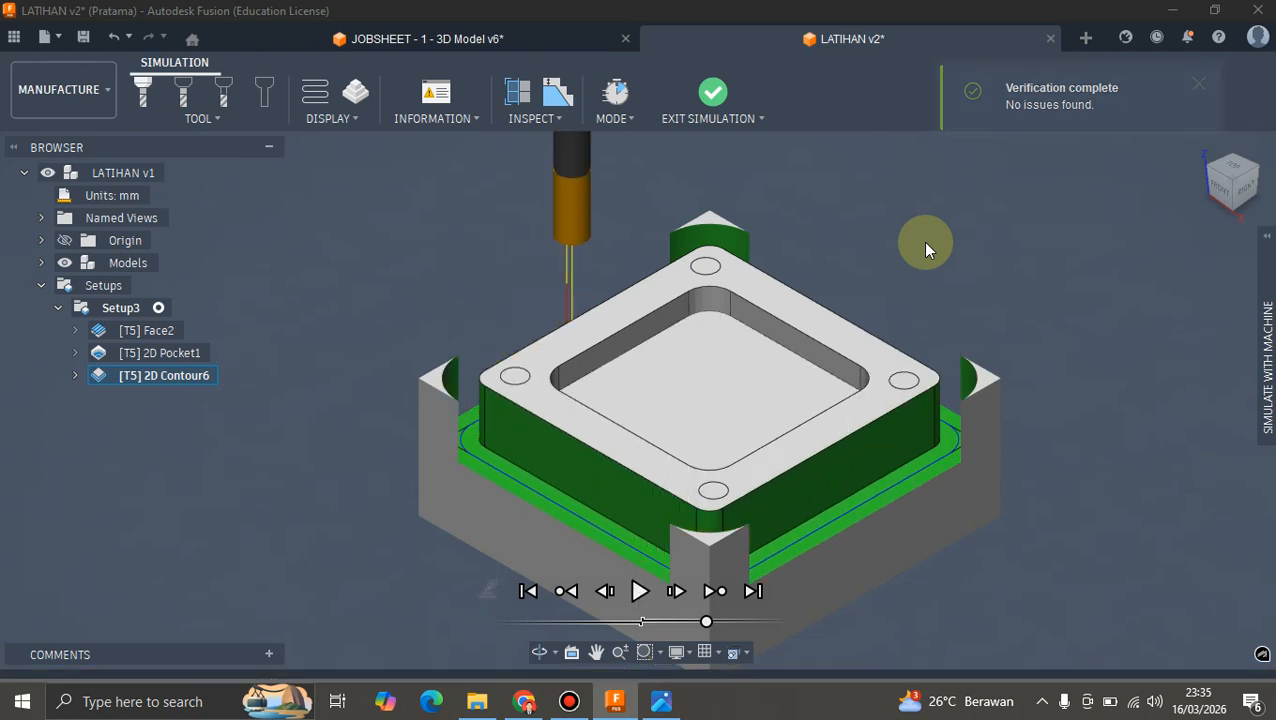
{"action": "left_click", "coordinate": [716, 95]}
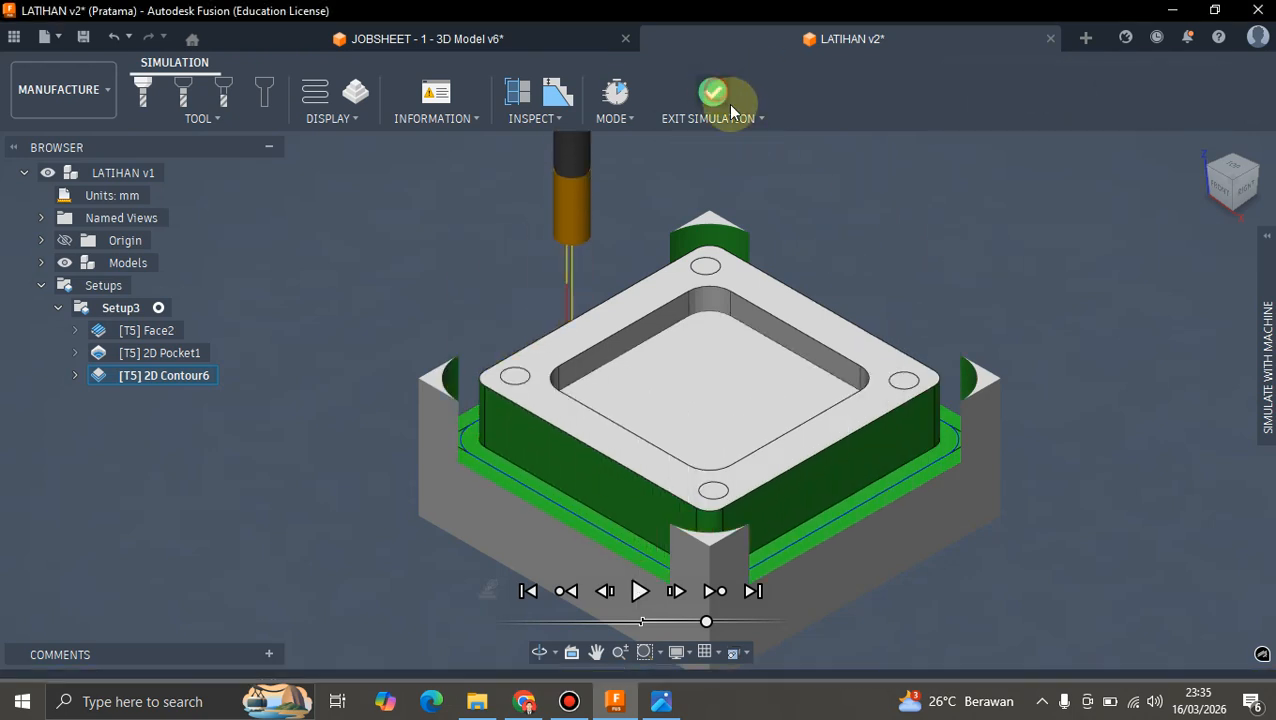
{"action": "left_click", "coordinate": [884, 231]}
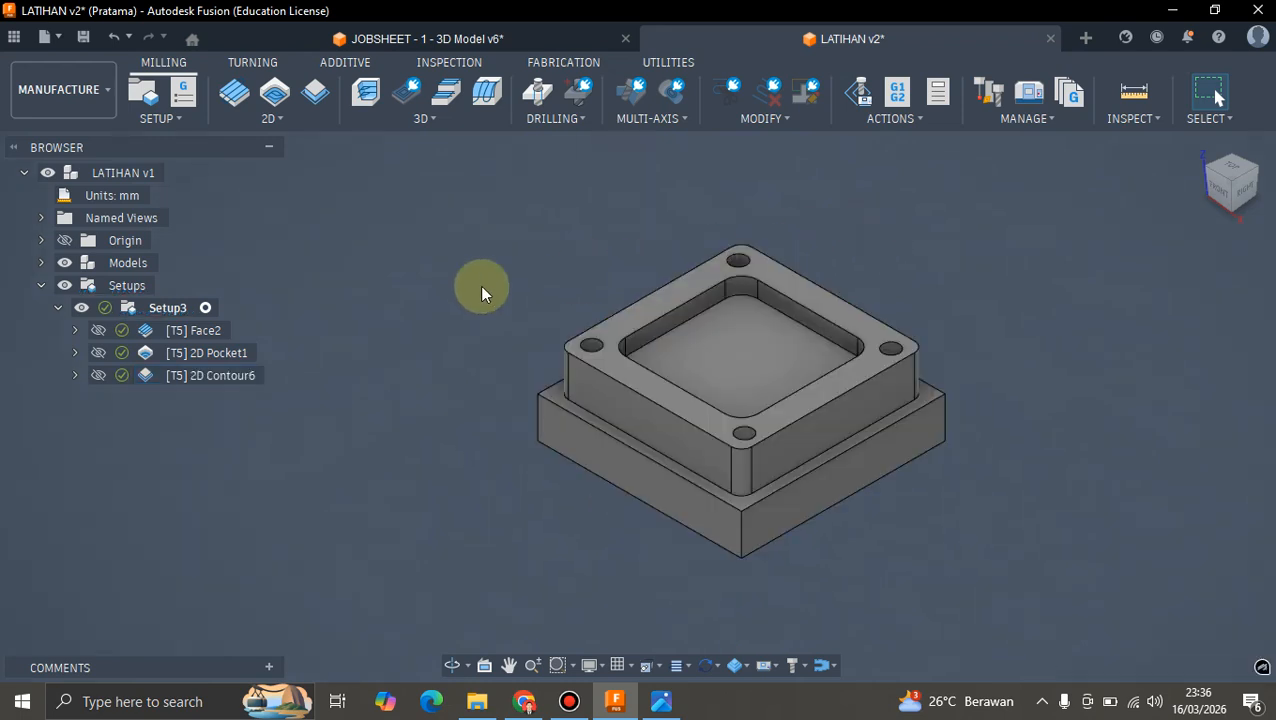
- Reopen the 2D Contour operation for editing and enable roughing passes
{"action": "right_click", "coordinate": [232, 378]}
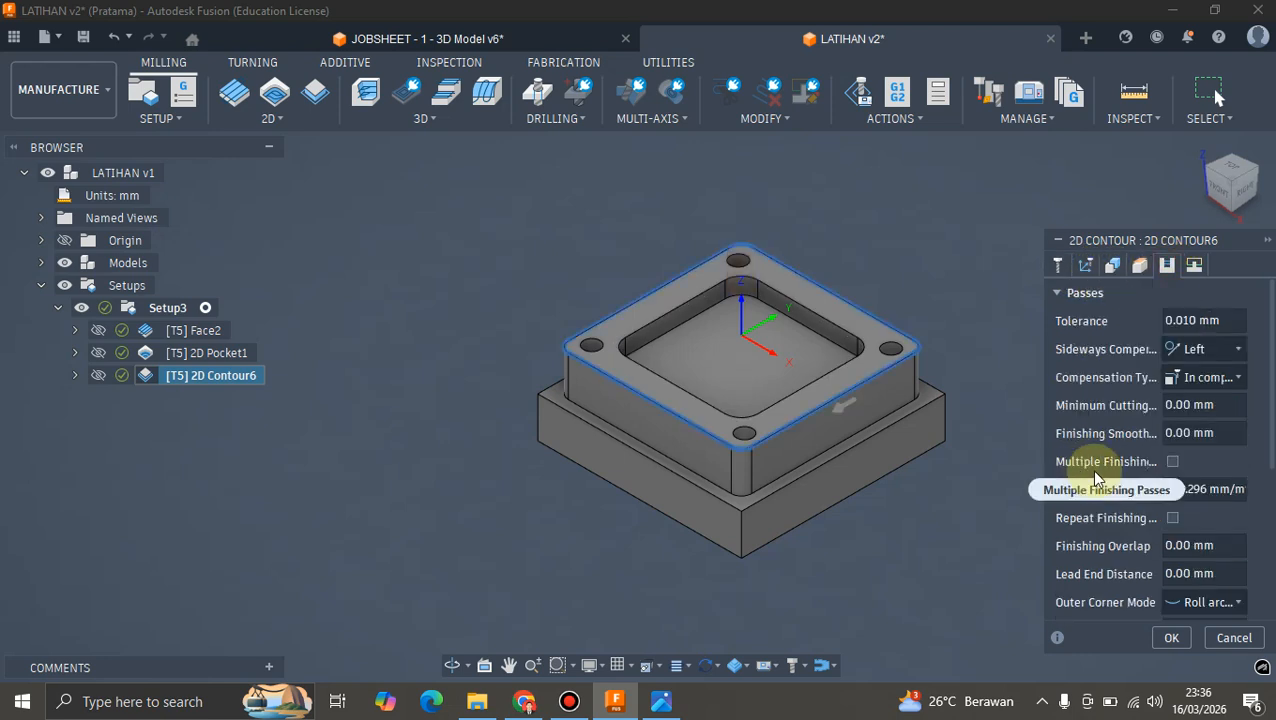
{"action": "scroll", "coordinate": [1103, 441], "scroll_direction": "down", "scroll_amount": 5}
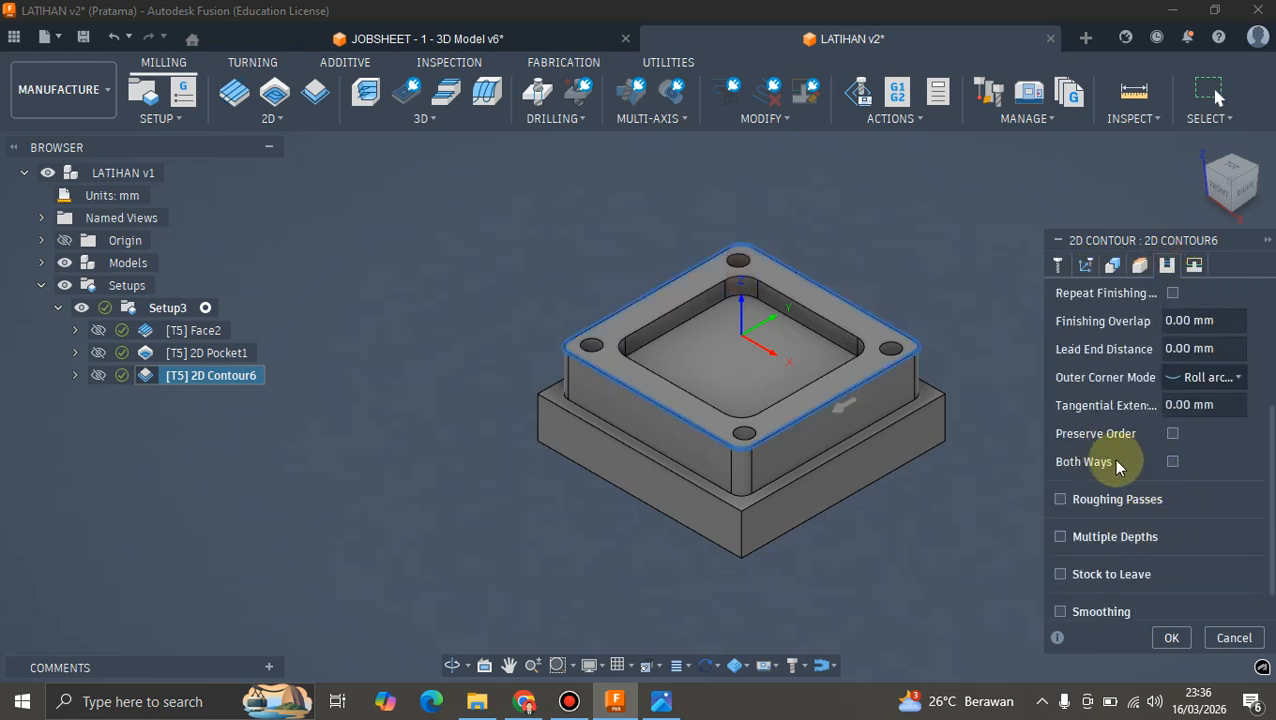
{"action": "left_click", "coordinate": [1061, 499]}
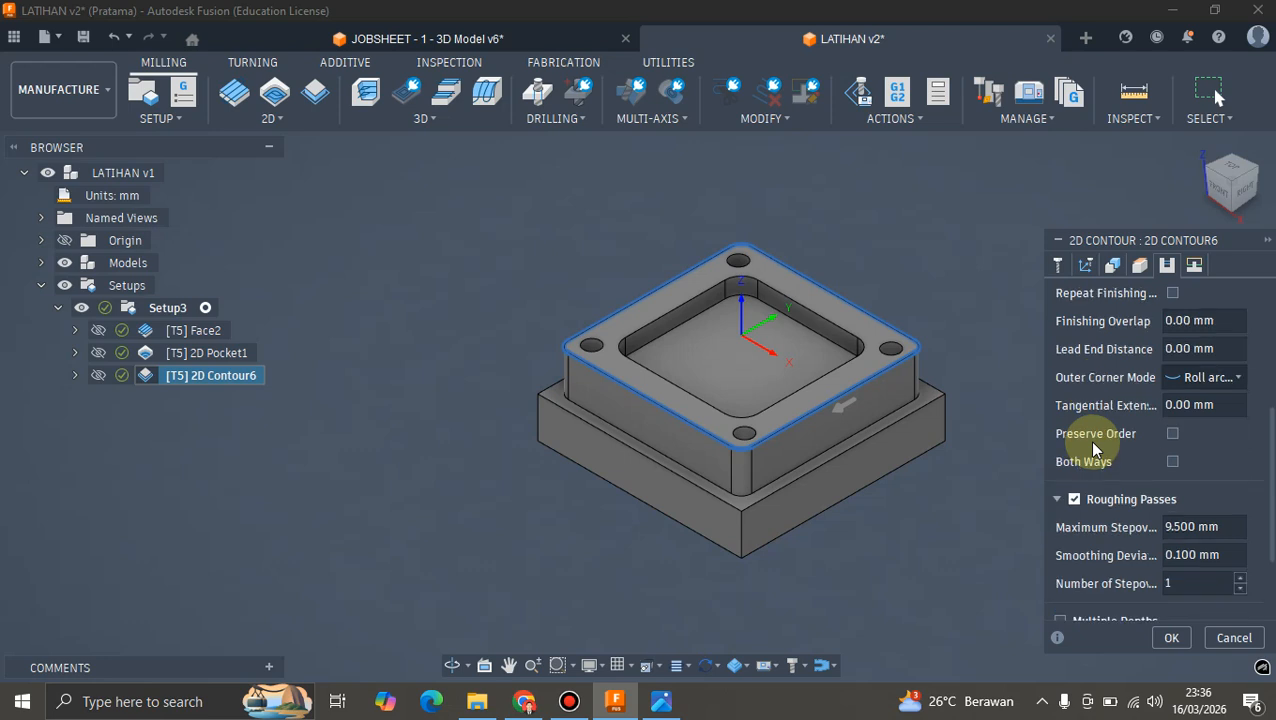
{"action": "scroll", "coordinate": [1091, 420], "scroll_direction": "down", "scroll_amount": 2}
{"action": "scroll", "coordinate": [1088, 427], "scroll_direction": "up", "scroll_amount": 2}
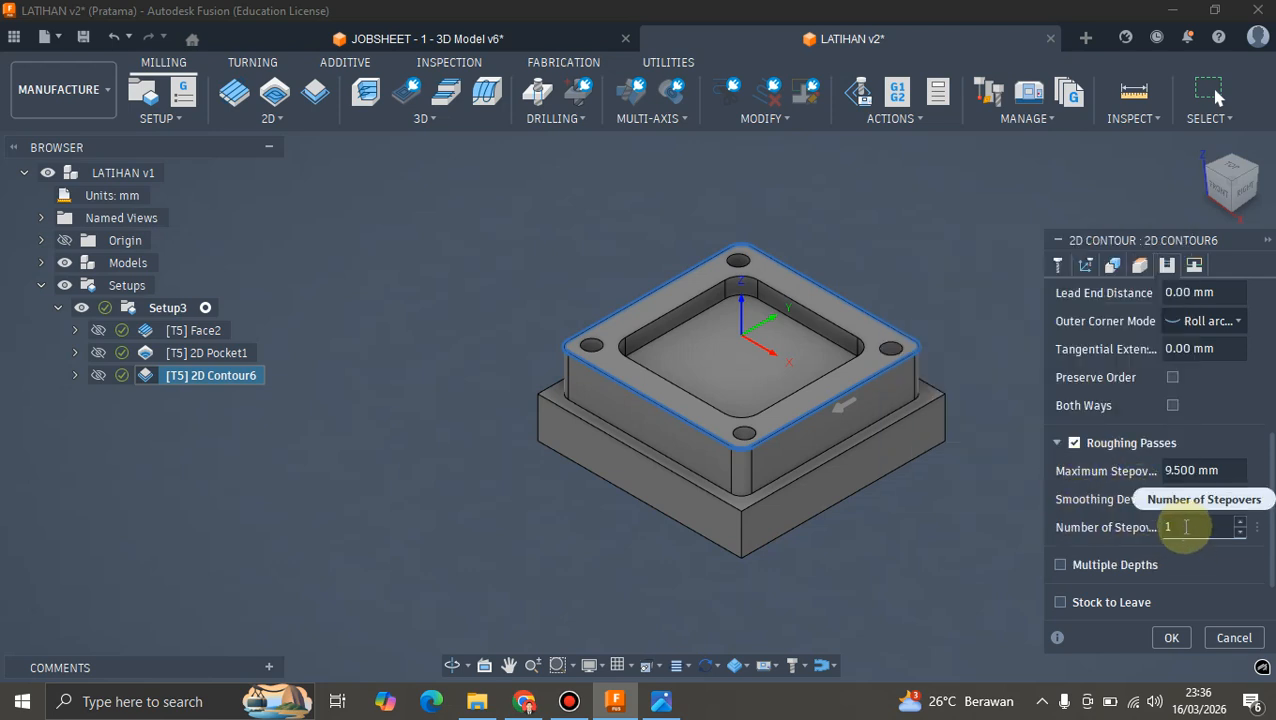
- Enable multiple depths with a maximum roughing stepdown of 1 mm and regenerate the contour toolpath
{"action": "scroll", "coordinate": [1128, 478], "scroll_direction": "down", "scroll_amount": 1}
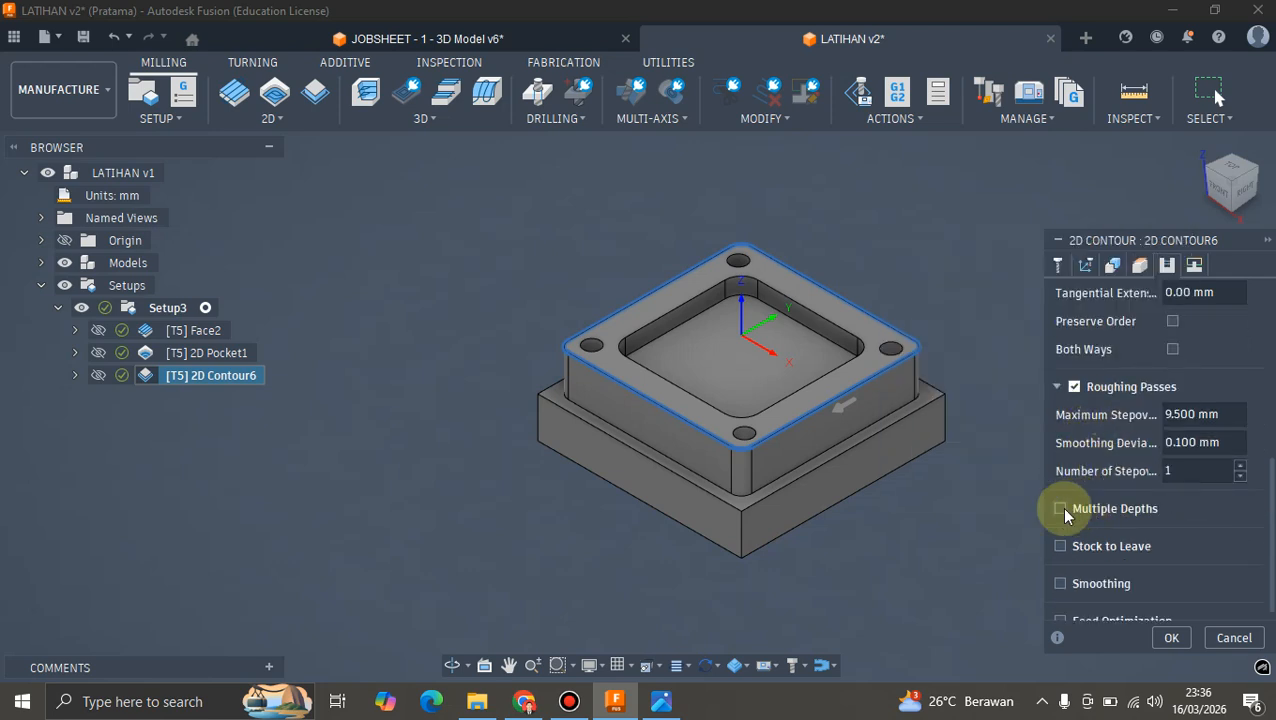
{"action": "left_click", "coordinate": [1105, 508]}
{"action": "scroll", "coordinate": [1100, 476], "scroll_direction": "down", "scroll_amount": 1}
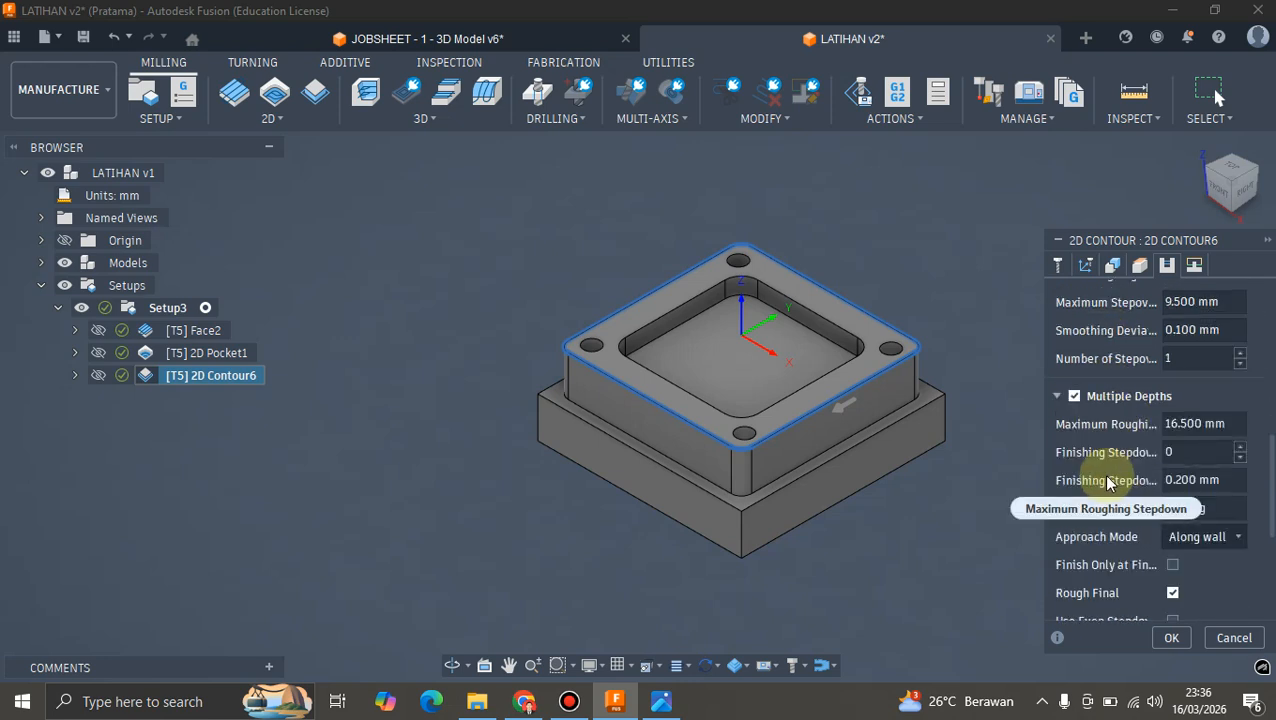
{"action": "scroll", "coordinate": [1120, 460], "scroll_direction": "down", "scroll_amount": 1}
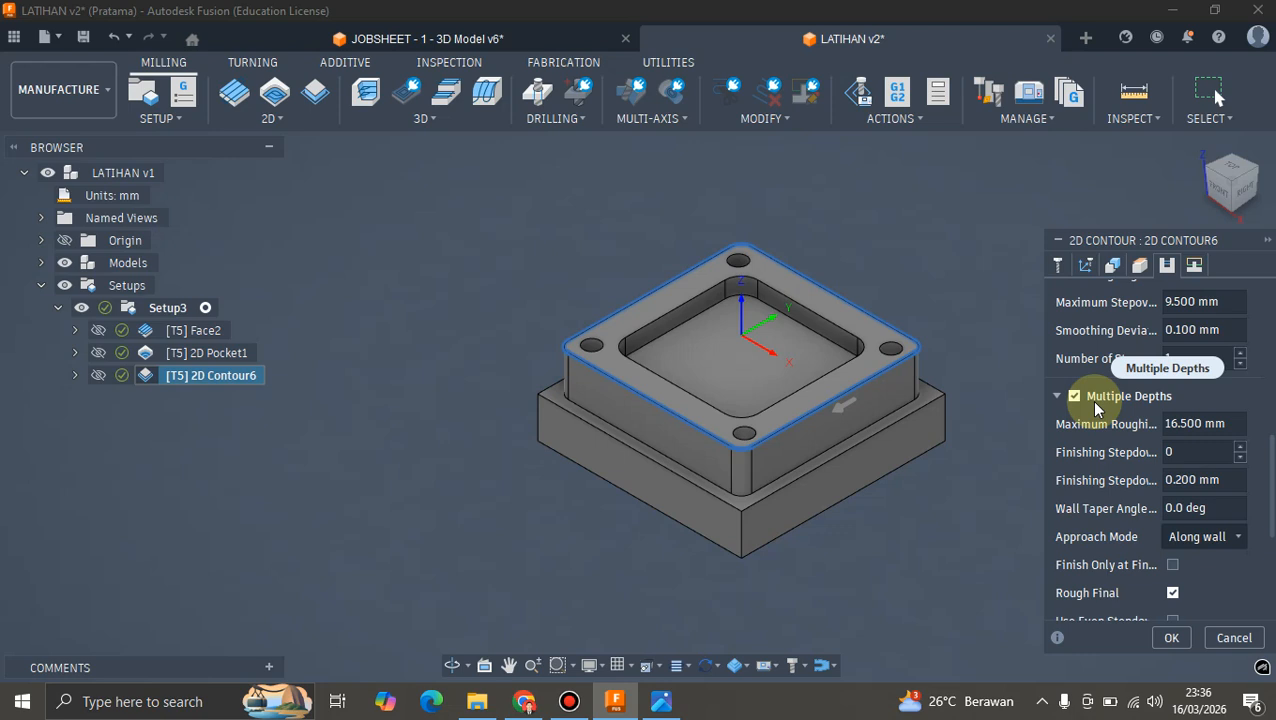
{"action": "scroll", "coordinate": [1130, 425], "scroll_direction": "down", "scroll_amount": 2}
{"action": "scroll", "coordinate": [1117, 438], "scroll_direction": "up", "scroll_amount": 2}
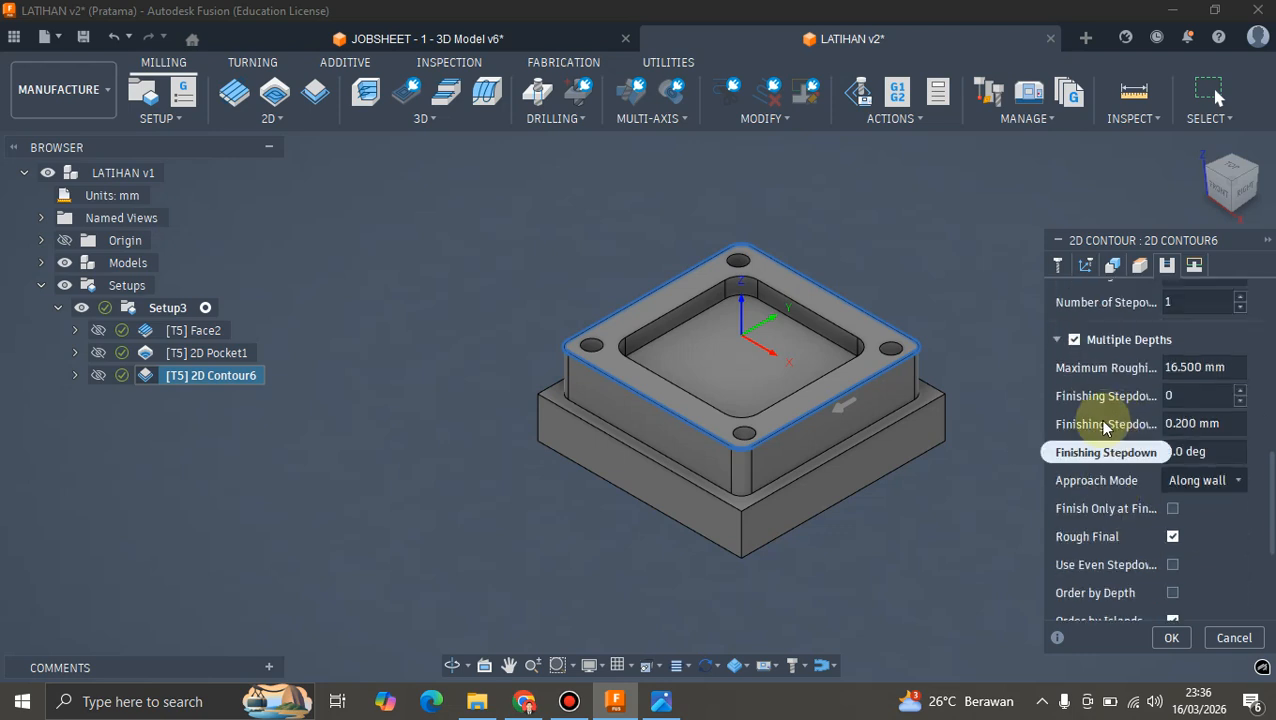
{"action": "scroll", "coordinate": [1117, 438], "scroll_direction": "down", "scroll_amount": 1}
{"action": "scroll", "coordinate": [1125, 441], "scroll_direction": "down", "scroll_amount": 1}
{"action": "scroll", "coordinate": [1128, 447], "scroll_direction": "up", "scroll_amount": 2}
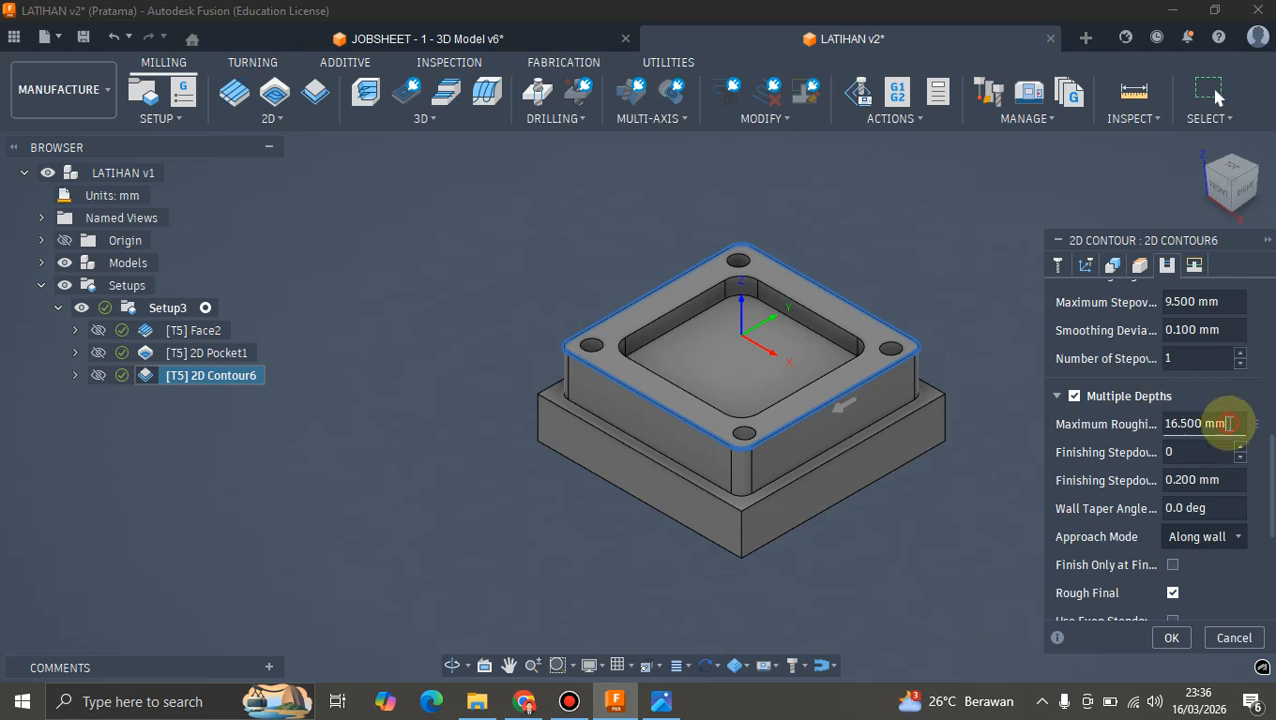
{"action": "left_click", "coordinate": [1230, 423]}
{"action": "key", "text": "BackSpace"}
{"action": "key", "text": "BackSpace"}
{"action": "key", "text": "BackSpace"}
{"action": "key", "text": "BackSpace"}
{"action": "key", "text": "BackSpace"}
{"action": "key", "text": "BackSpace"}
{"action": "left_click", "coordinate": [1172, 638]}
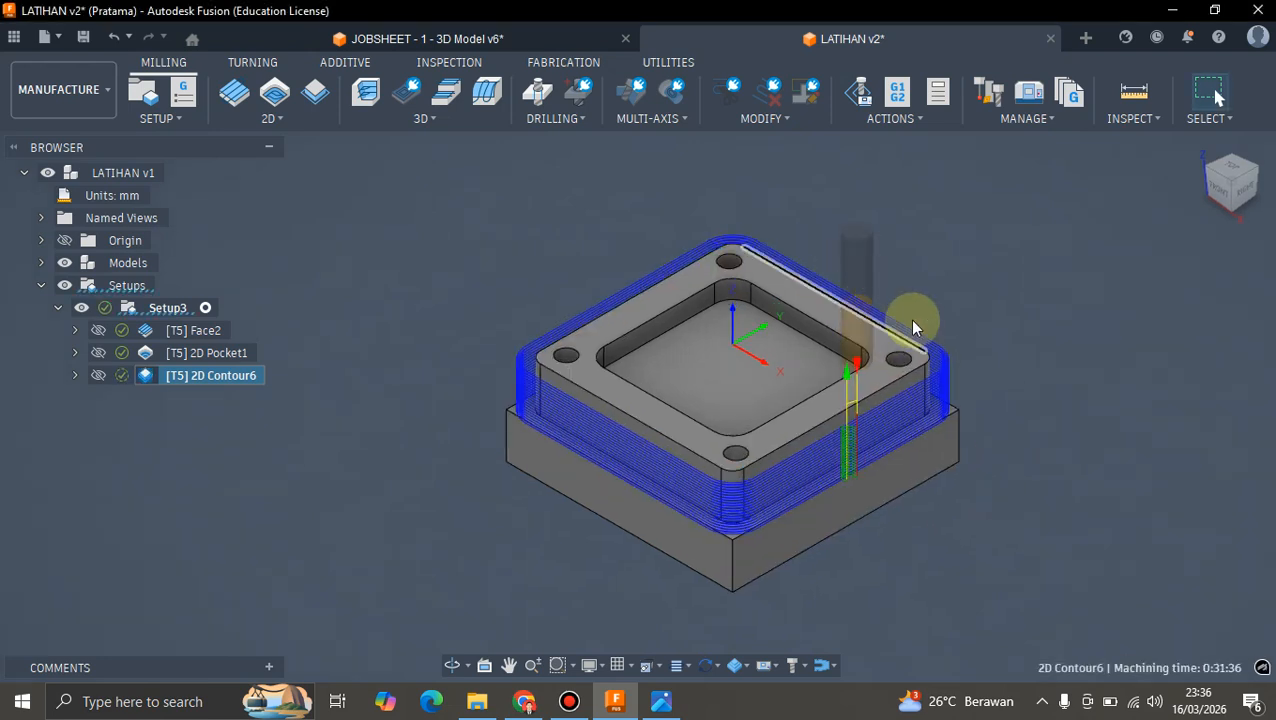
- Simulate the multi-depth contour toolpath to check the corner material, then exit the simulation
{"action": "scroll", "coordinate": [832, 275], "scroll_direction": "down", "scroll_amount": 1}
{"action": "scroll", "coordinate": [826, 268], "scroll_direction": "up", "scroll_amount": 2}
{"action": "left_click", "coordinate": [858, 92]}
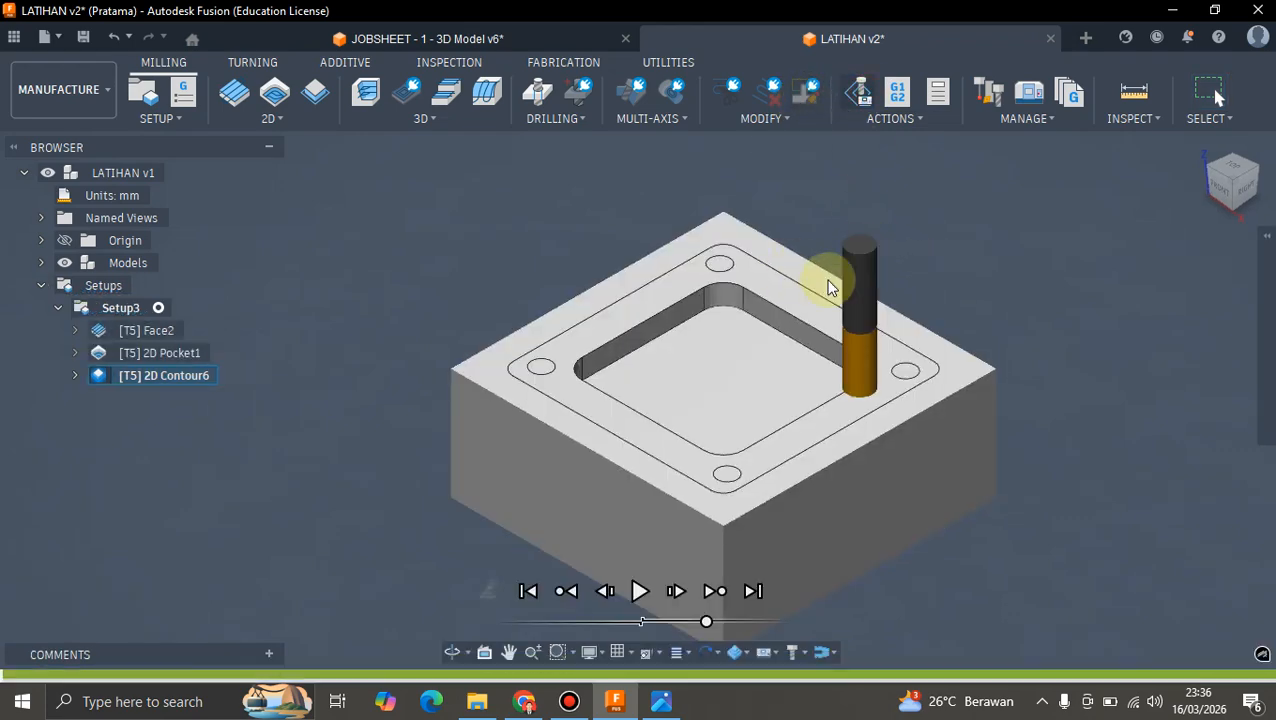
{"action": "left_click", "coordinate": [637, 591]}
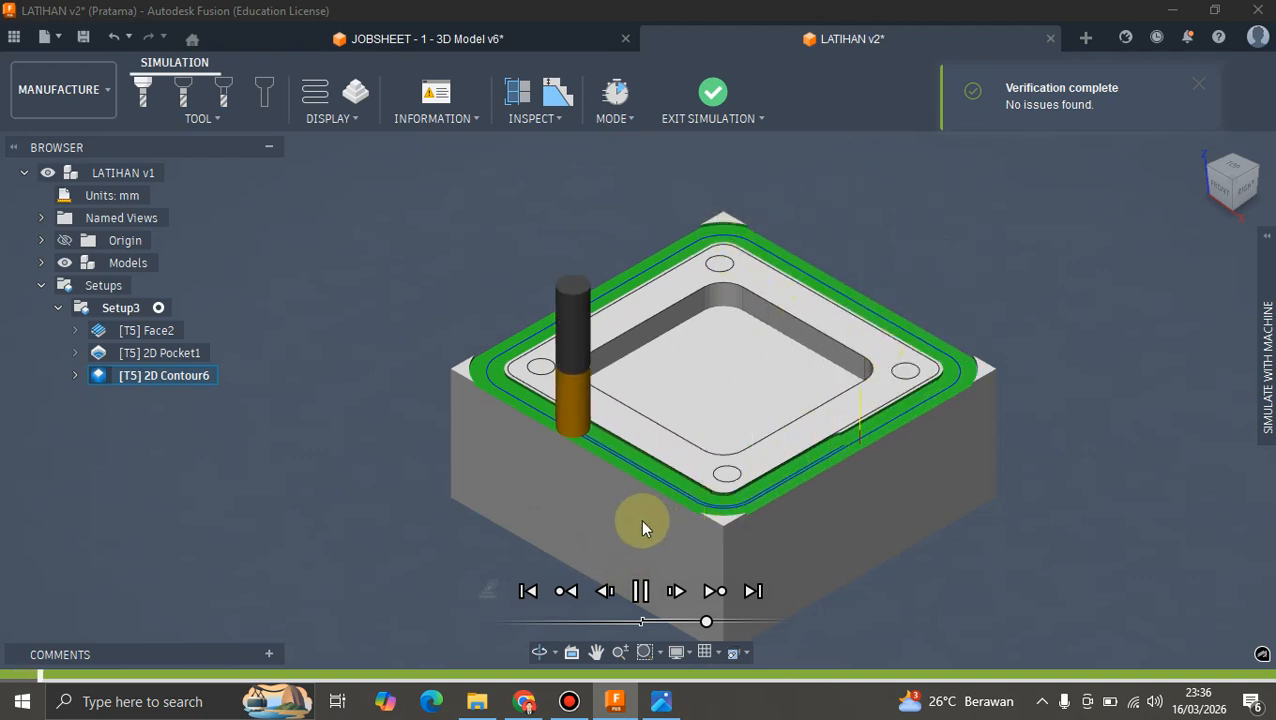
{"action": "left_click", "coordinate": [712, 94]}
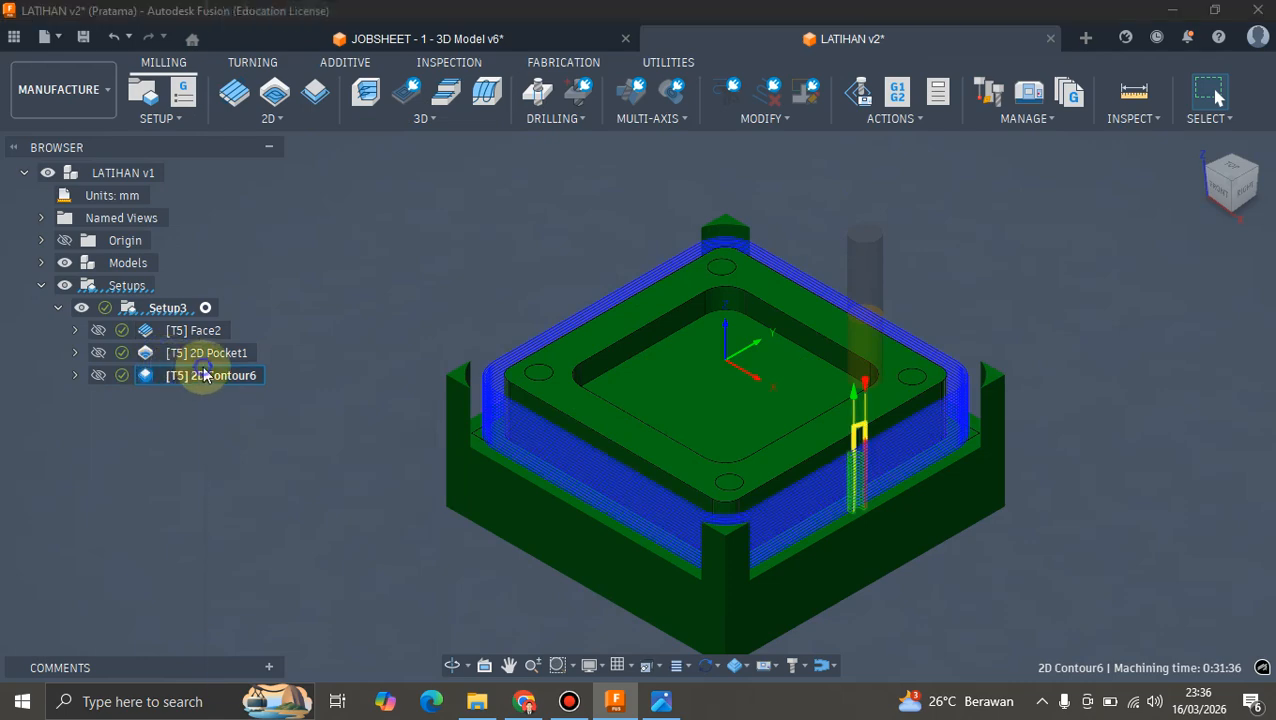
- Edit the 2D Contour operation to use 2 roughing stepovers and regenerate its toolpath
{"action": "right_click", "coordinate": [207, 373]}
{"action": "left_click", "coordinate": [265, 20]}
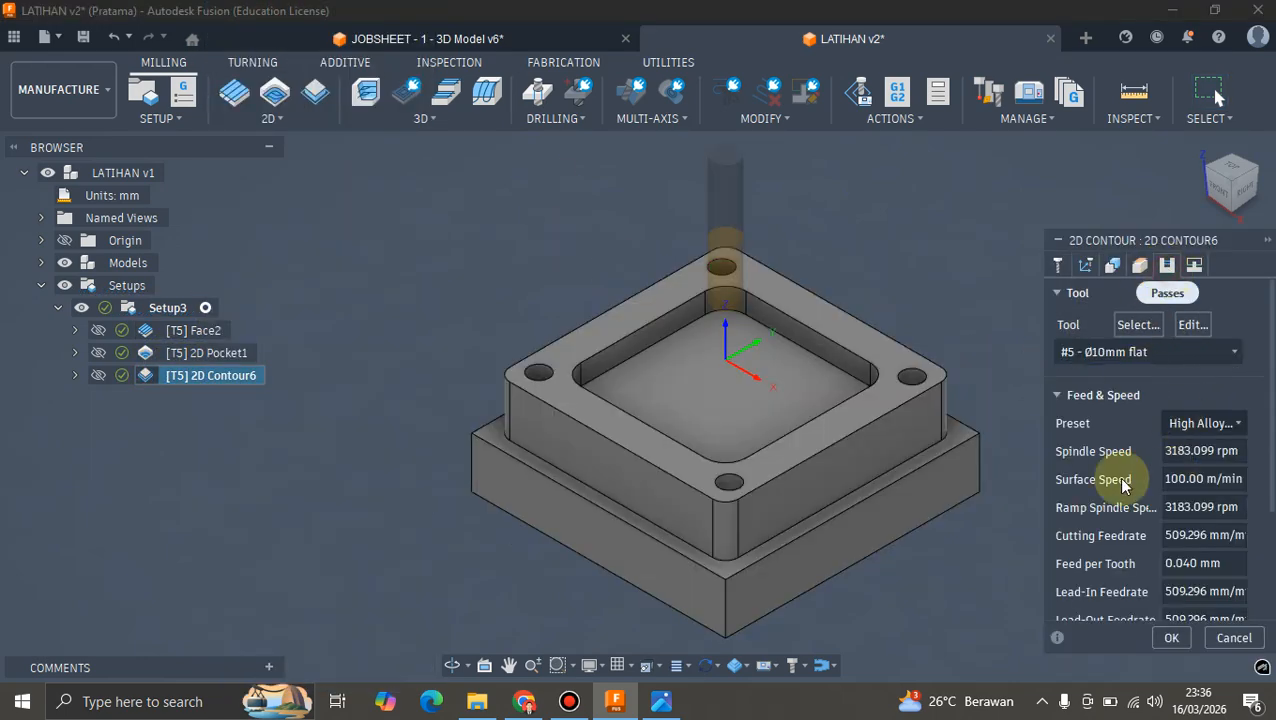
{"action": "scroll", "coordinate": [1115, 495], "scroll_direction": "down", "scroll_amount": 15}
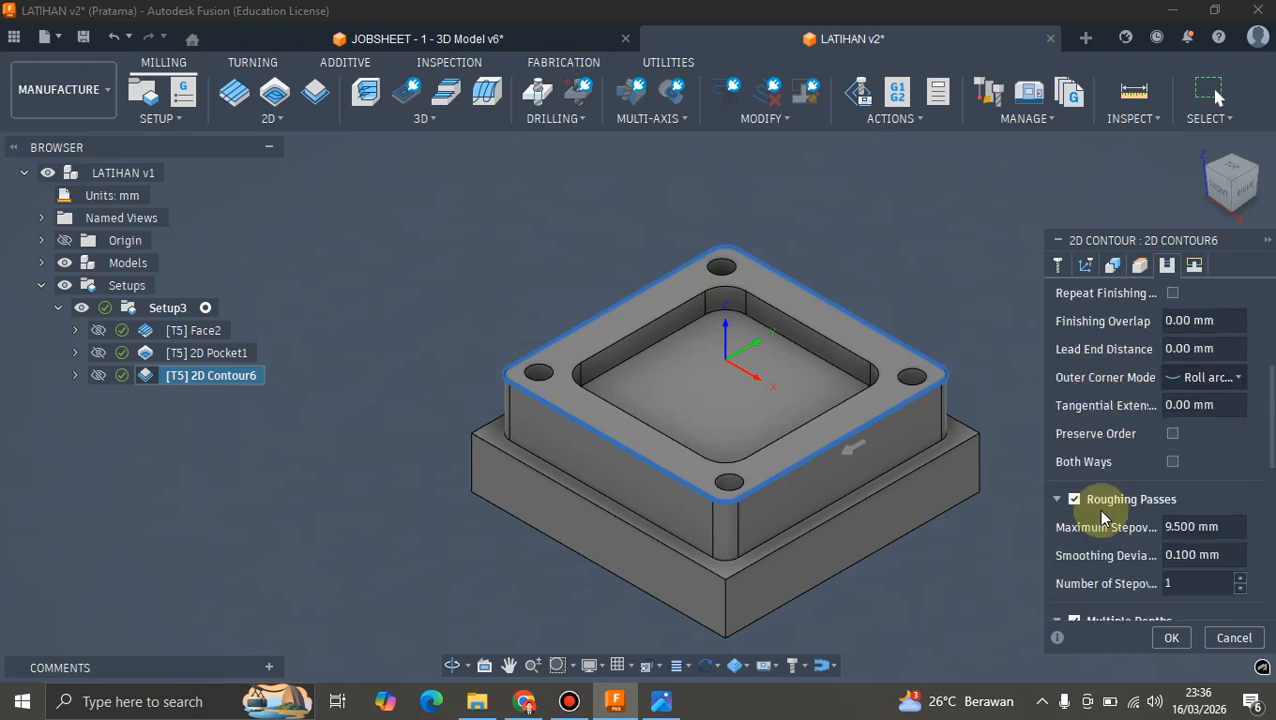
{"action": "scroll", "coordinate": [1160, 520], "scroll_direction": "down", "scroll_amount": 2}
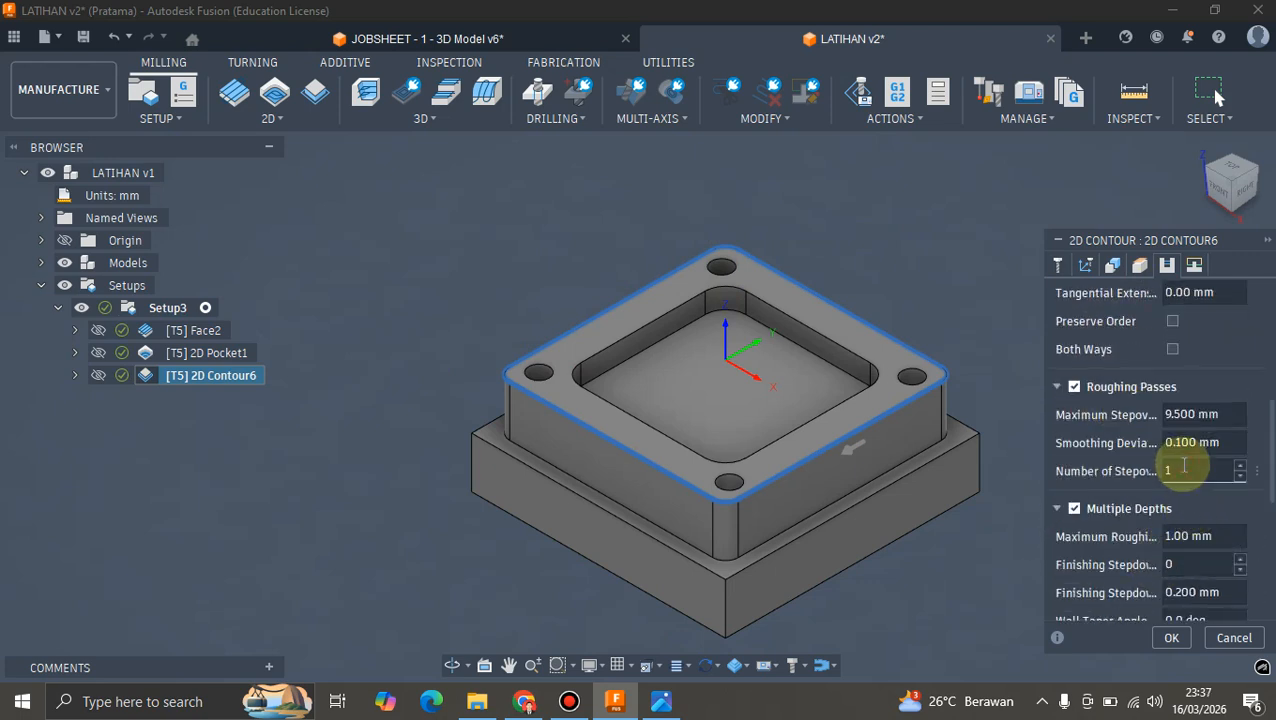
{"action": "type", "text": "4"}
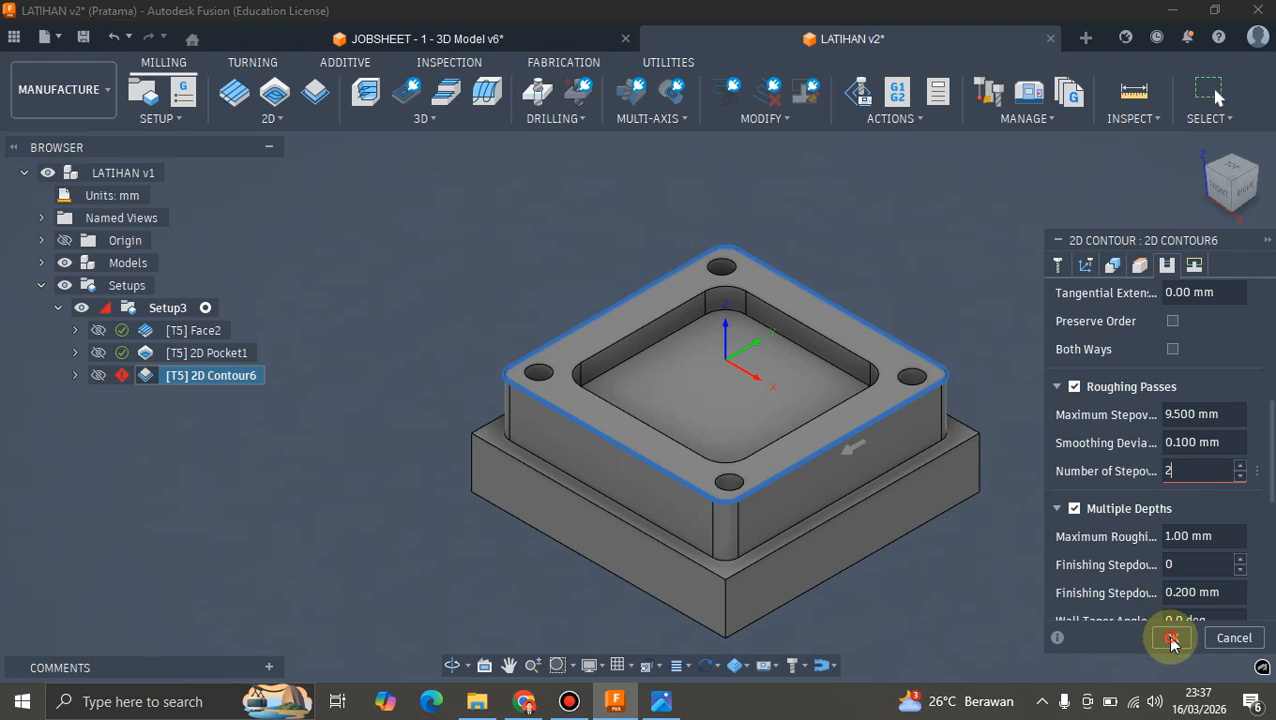
{"action": "left_click", "coordinate": [1170, 637]}
{"action": "scroll", "coordinate": [829, 210], "scroll_direction": "up", "scroll_amount": 2}
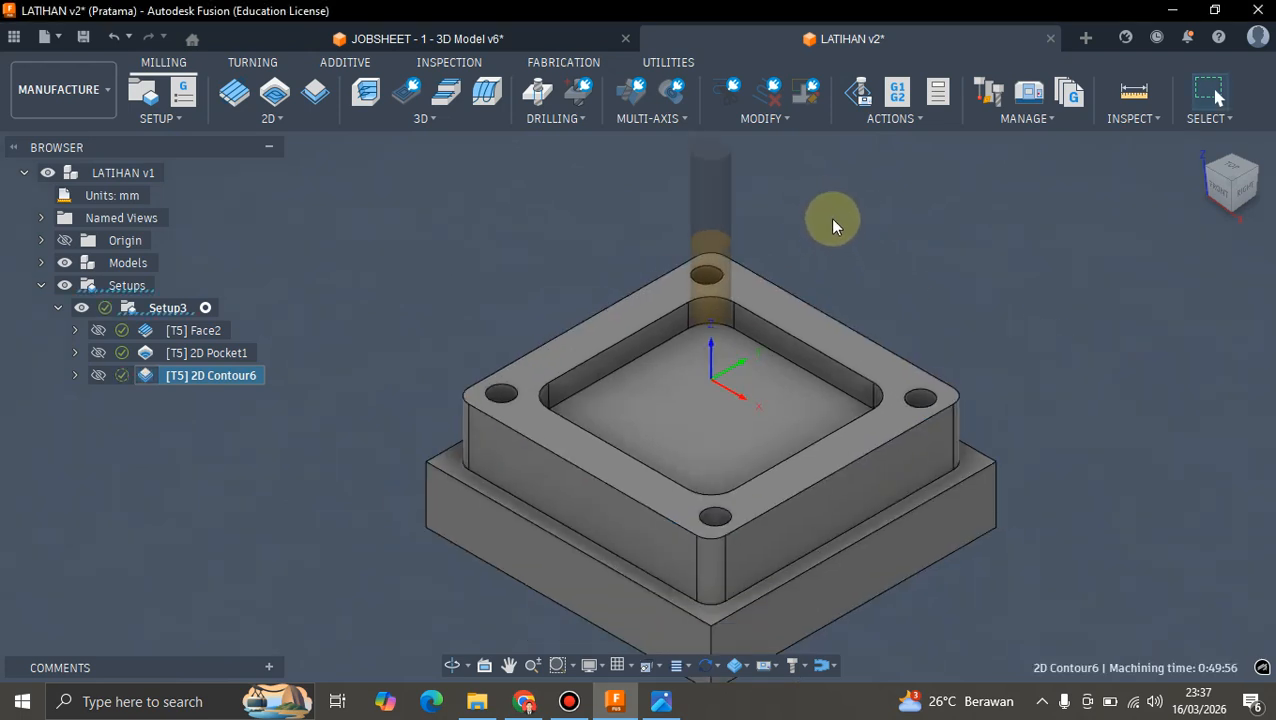
- Simulate the 2D Contour toolpath with its two roughing stepovers, then exit the simulation
{"action": "left_click", "coordinate": [861, 93]}
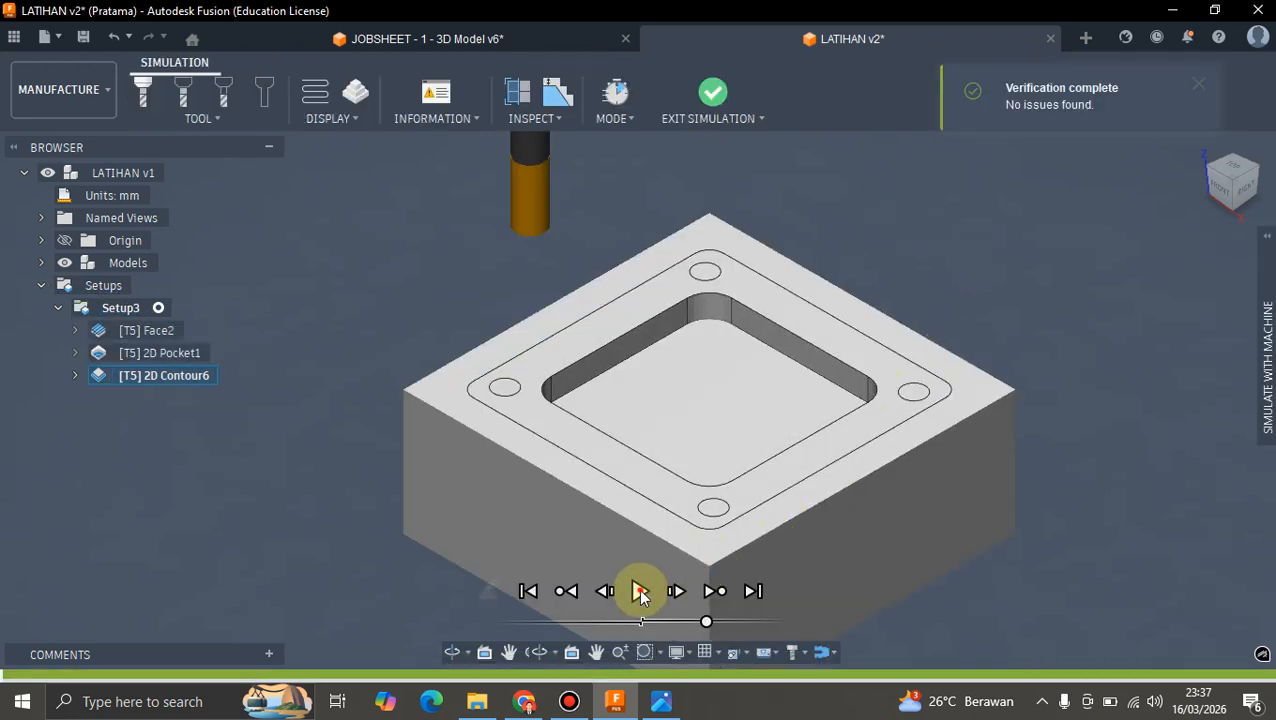
{"action": "left_click", "coordinate": [640, 591]}
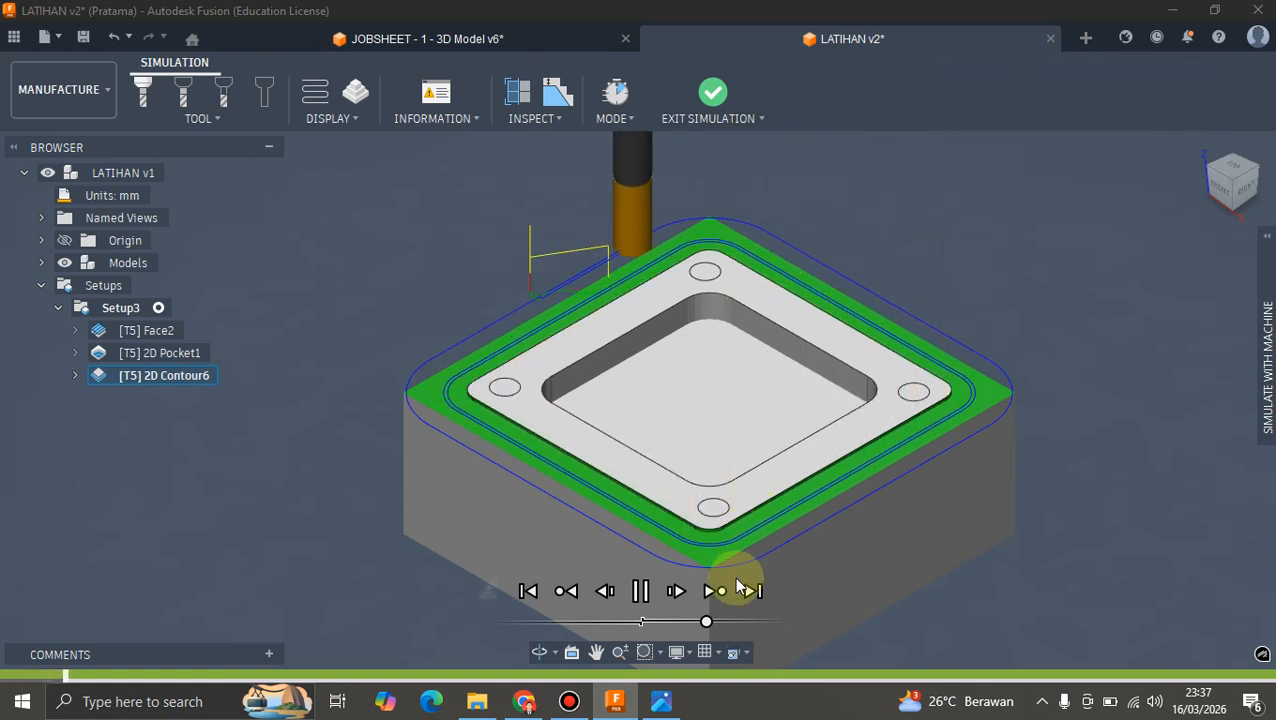
{"action": "mouse_move", "coordinate": [710, 624]}
{"action": "left_mouse_down"}
{"action": "mouse_move", "coordinate": [755, 631]}
{"action": "mouse_move", "coordinate": [724, 633]}
{"action": "left_mouse_up"}
{"action": "left_click", "coordinate": [713, 92]}
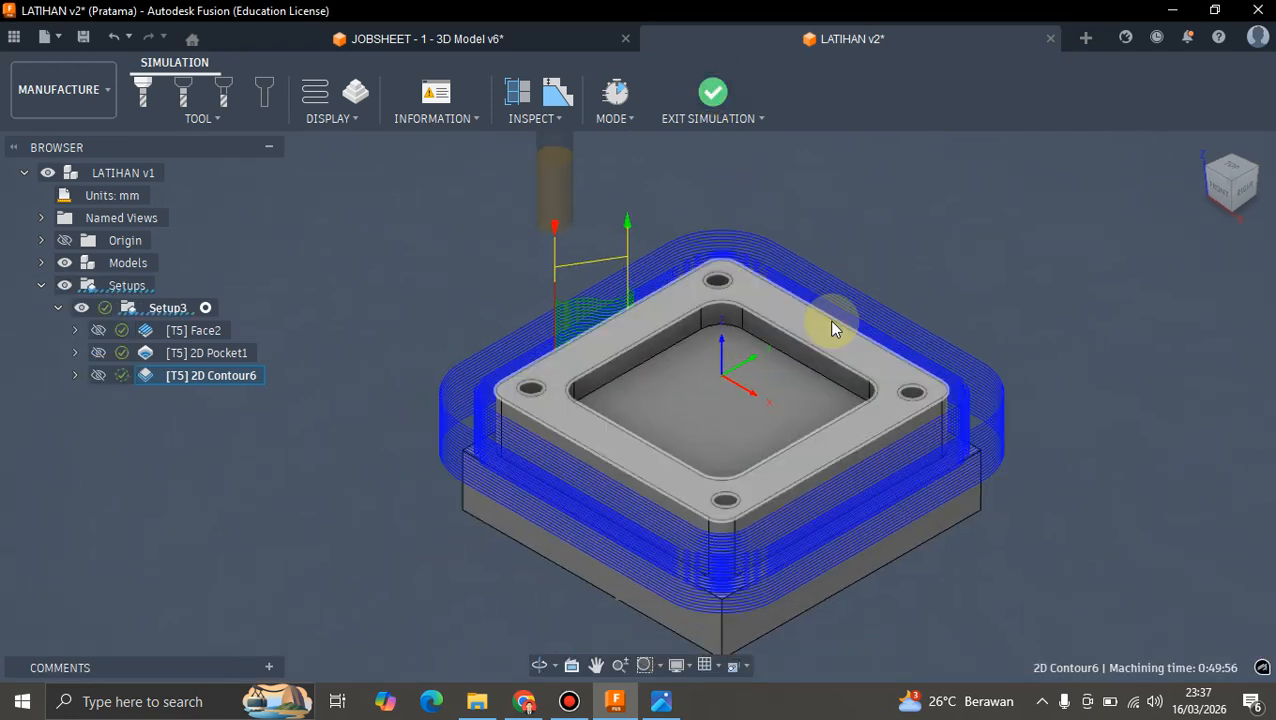
{"action": "middle_click_drag", "start_coordinate": [840, 316], "coordinate": [867, 352], "text": "shift"}
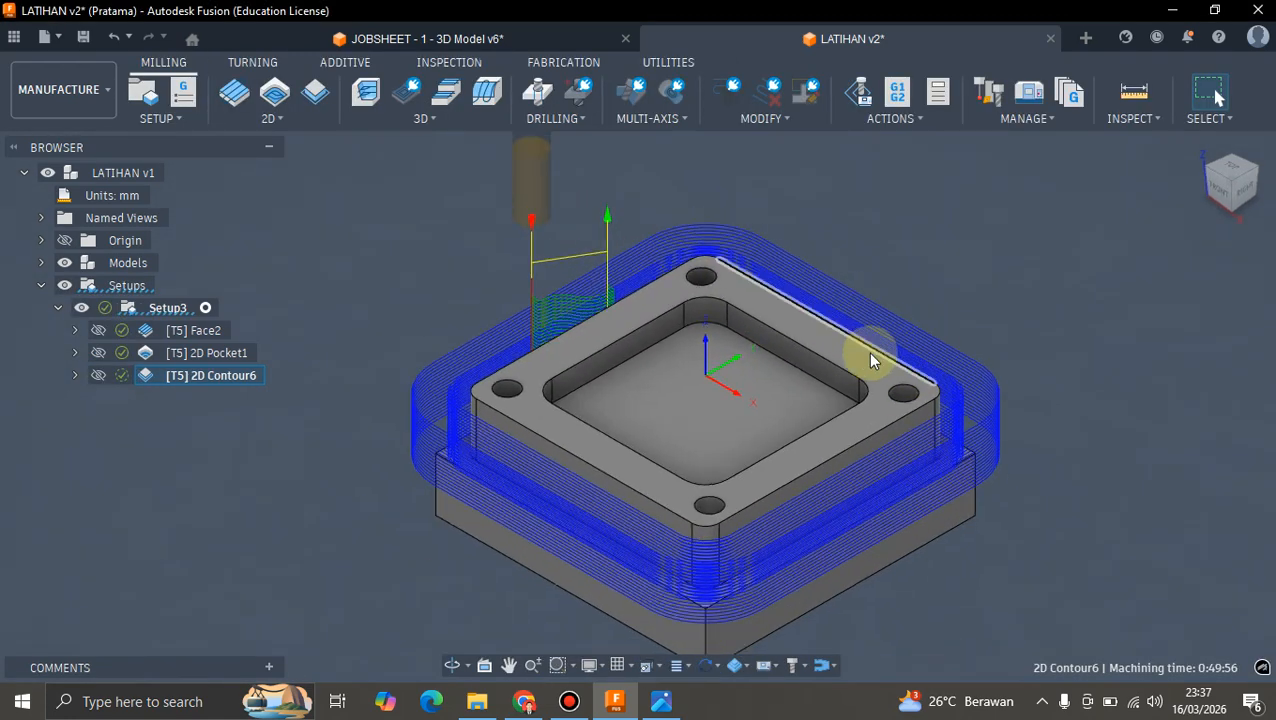
- Reopen the 2D Contour operation to review its roughing passes and multiple depths settings, then accept them and inspect the toolpath
{"action": "left_click", "coordinate": [229, 375]}
{"action": "right_click", "coordinate": [228, 374]}
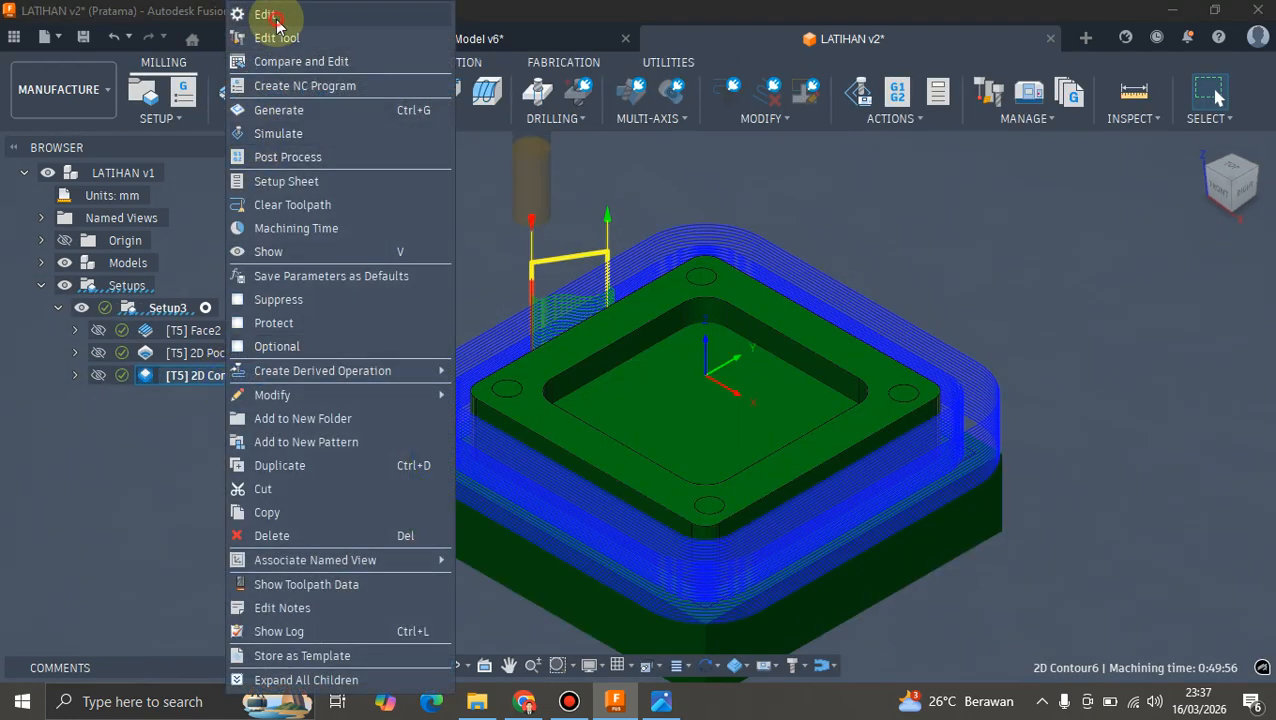
{"action": "left_click", "coordinate": [268, 13]}
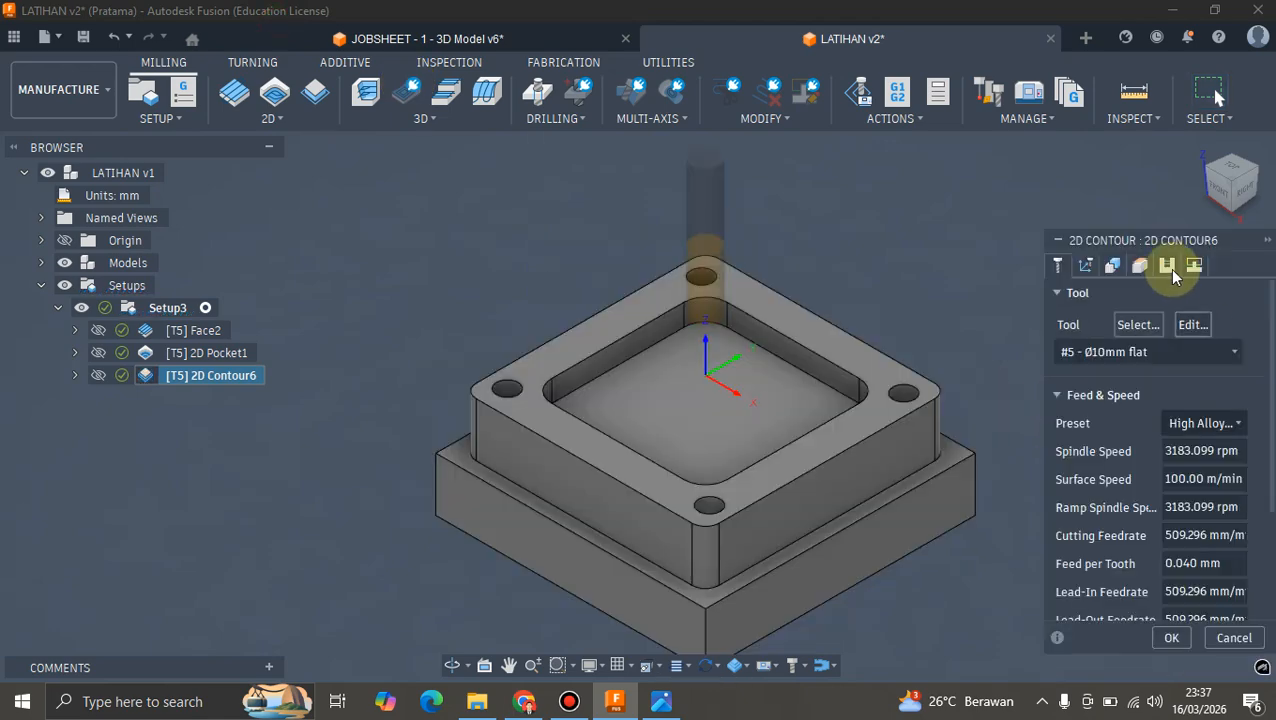
{"action": "scroll", "coordinate": [1121, 490], "scroll_direction": "down", "scroll_amount": 2}
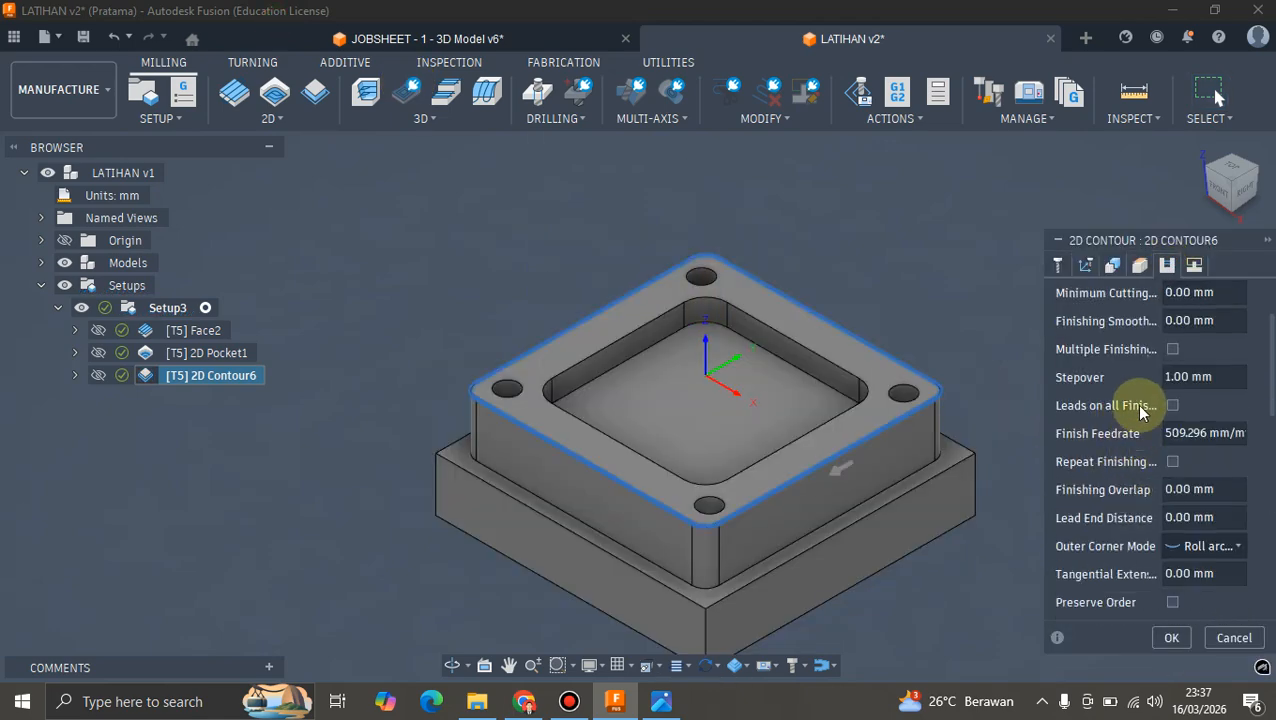
{"action": "scroll", "coordinate": [1140, 410], "scroll_direction": "down", "scroll_amount": 3}
{"action": "scroll", "coordinate": [1116, 418], "scroll_direction": "down", "scroll_amount": 6}
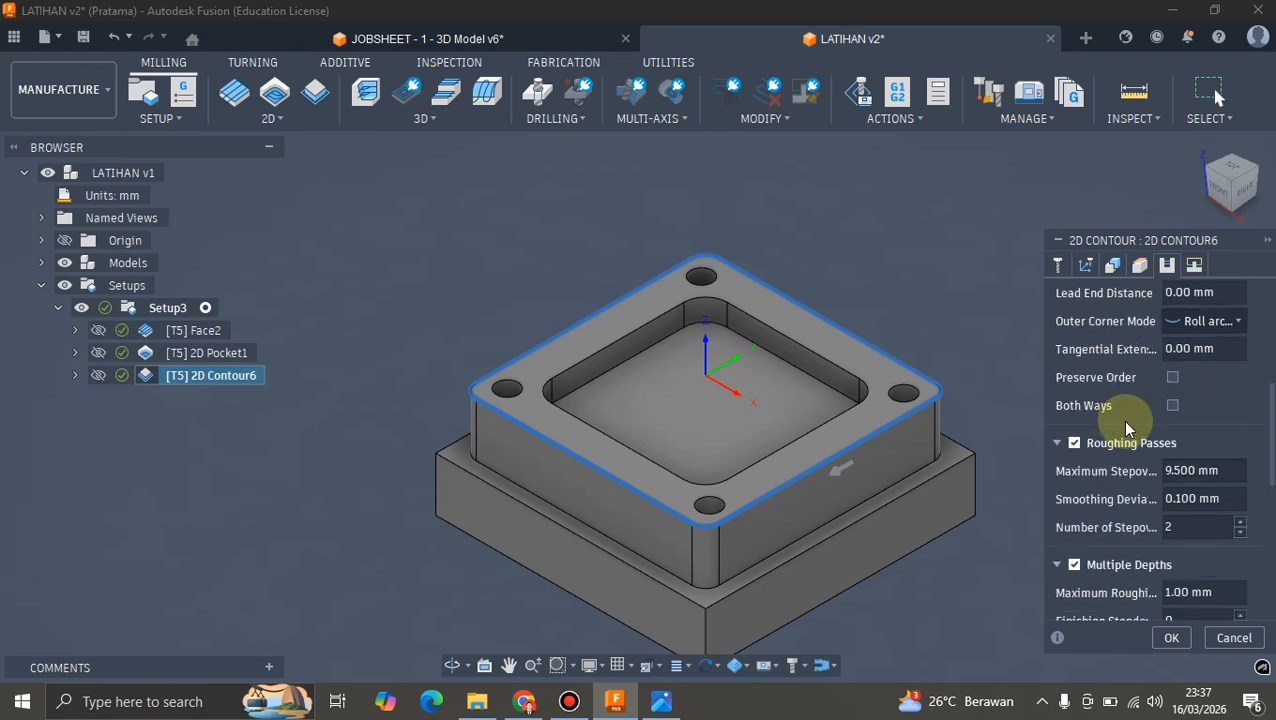
{"action": "scroll", "coordinate": [1131, 404], "scroll_direction": "up", "scroll_amount": 2}
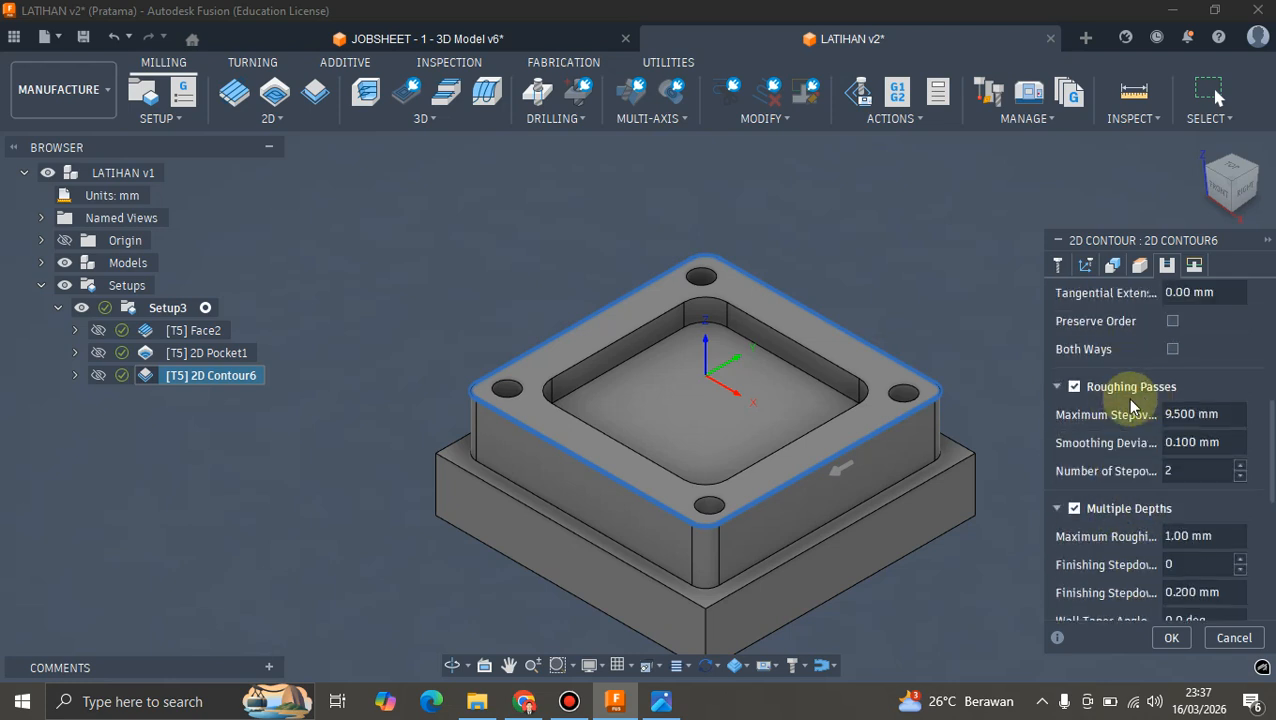
{"action": "scroll", "coordinate": [804, 425], "scroll_direction": "up", "scroll_amount": 3}
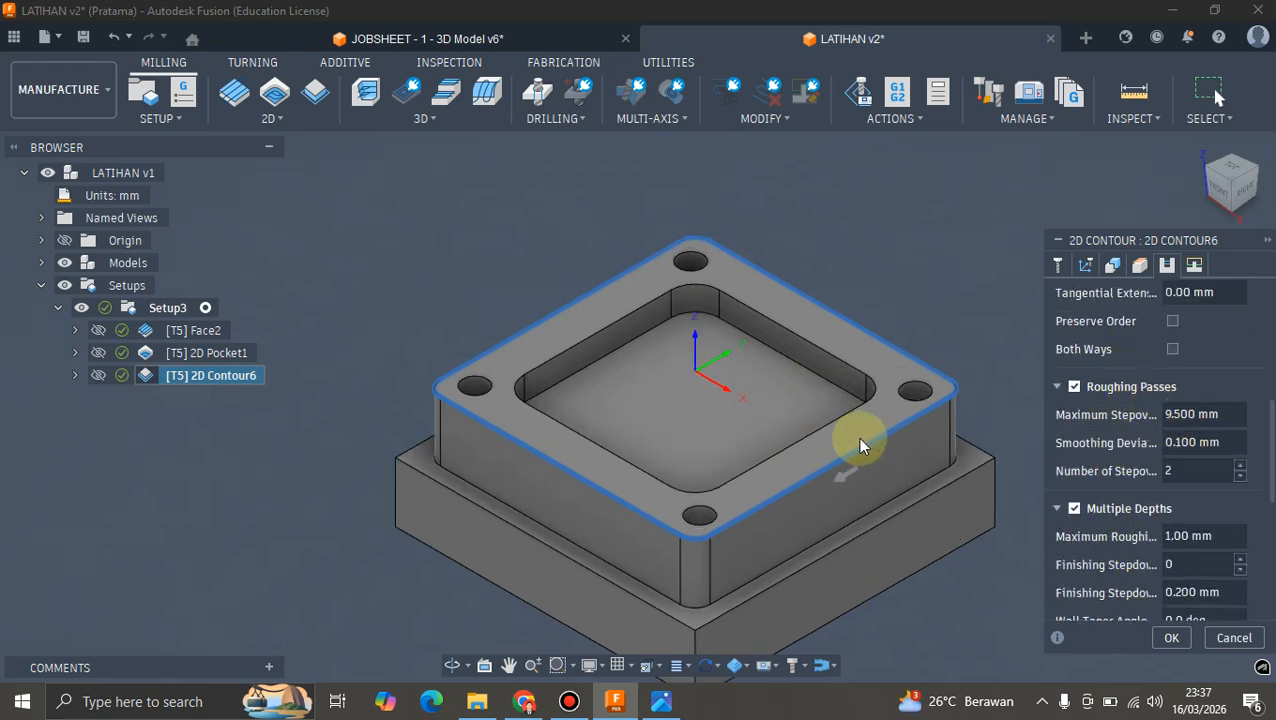
{"action": "scroll", "coordinate": [935, 430], "scroll_direction": "down", "scroll_amount": 2}
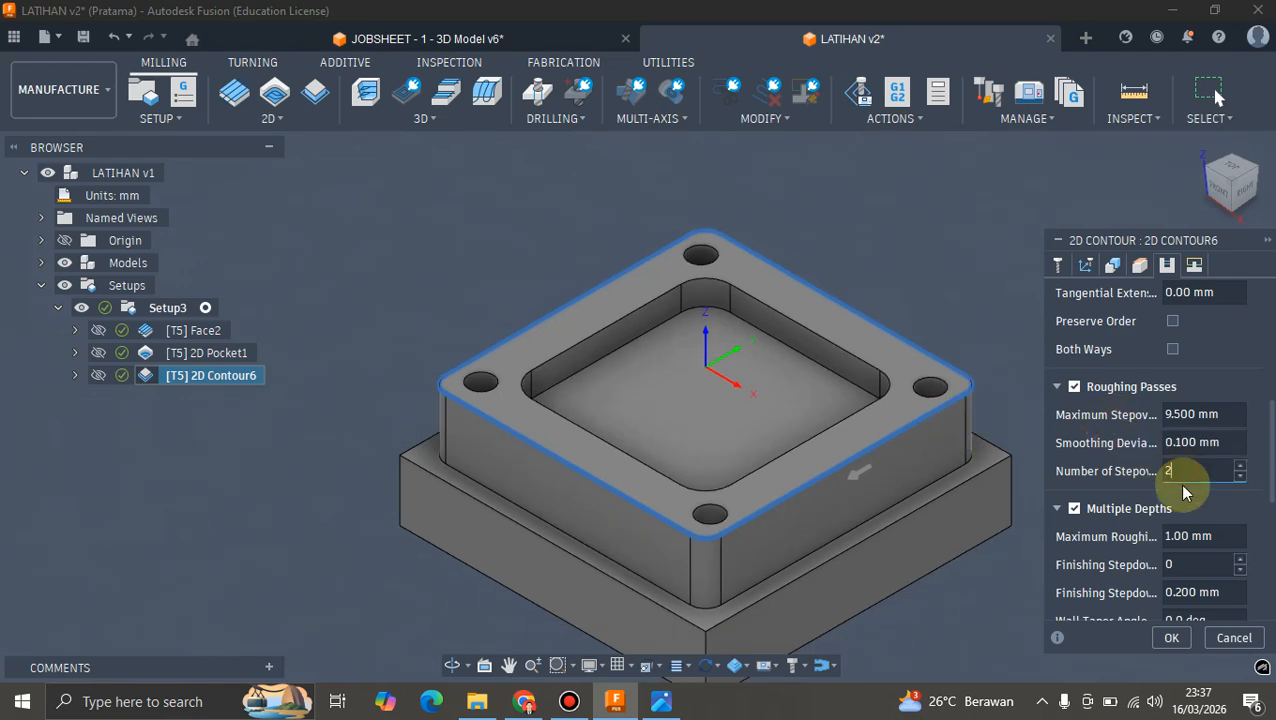
{"action": "left_click", "coordinate": [1171, 637]}
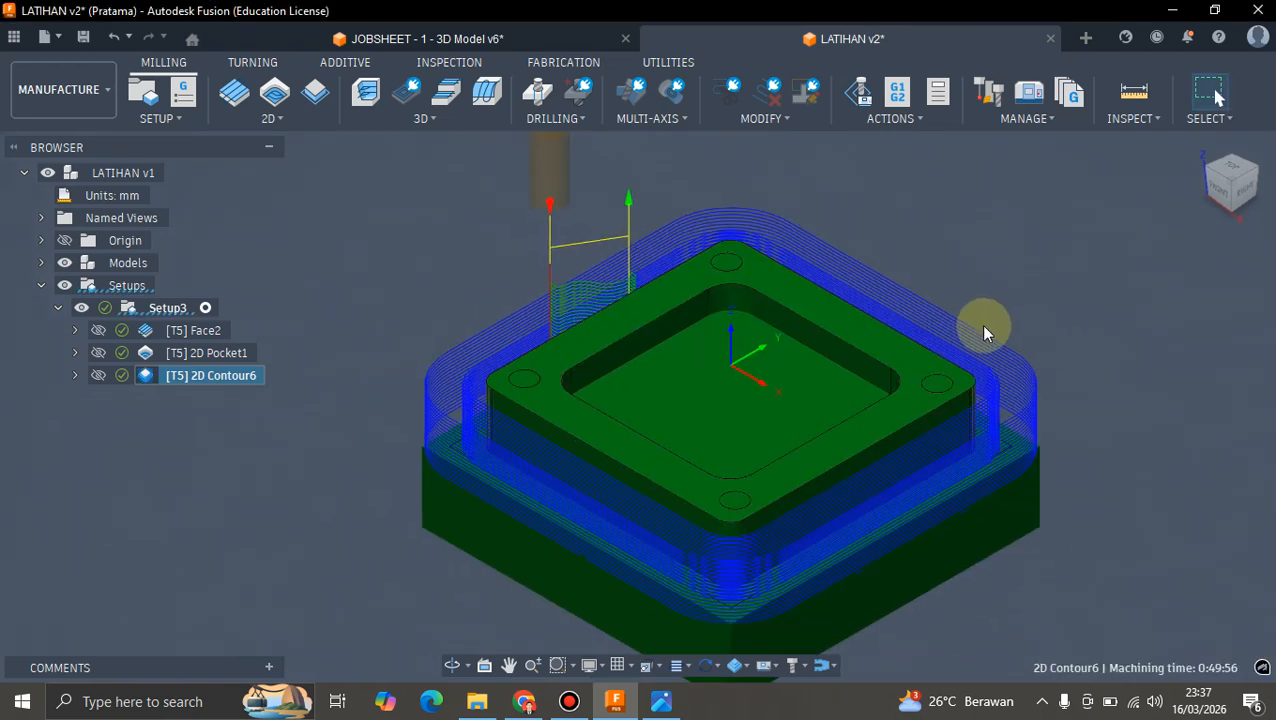
{"action": "scroll", "coordinate": [945, 356], "scroll_direction": "down", "scroll_amount": 2}
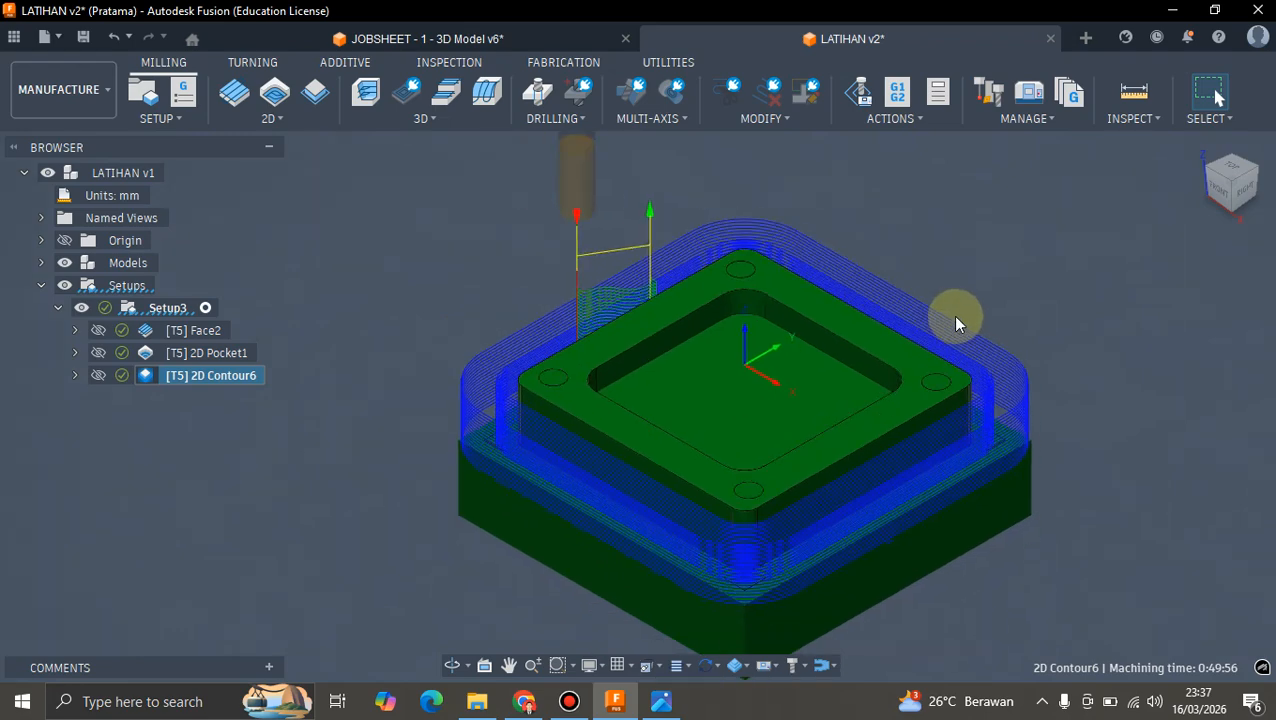
{"action": "scroll", "coordinate": [682, 368], "scroll_direction": "up", "scroll_amount": 1}
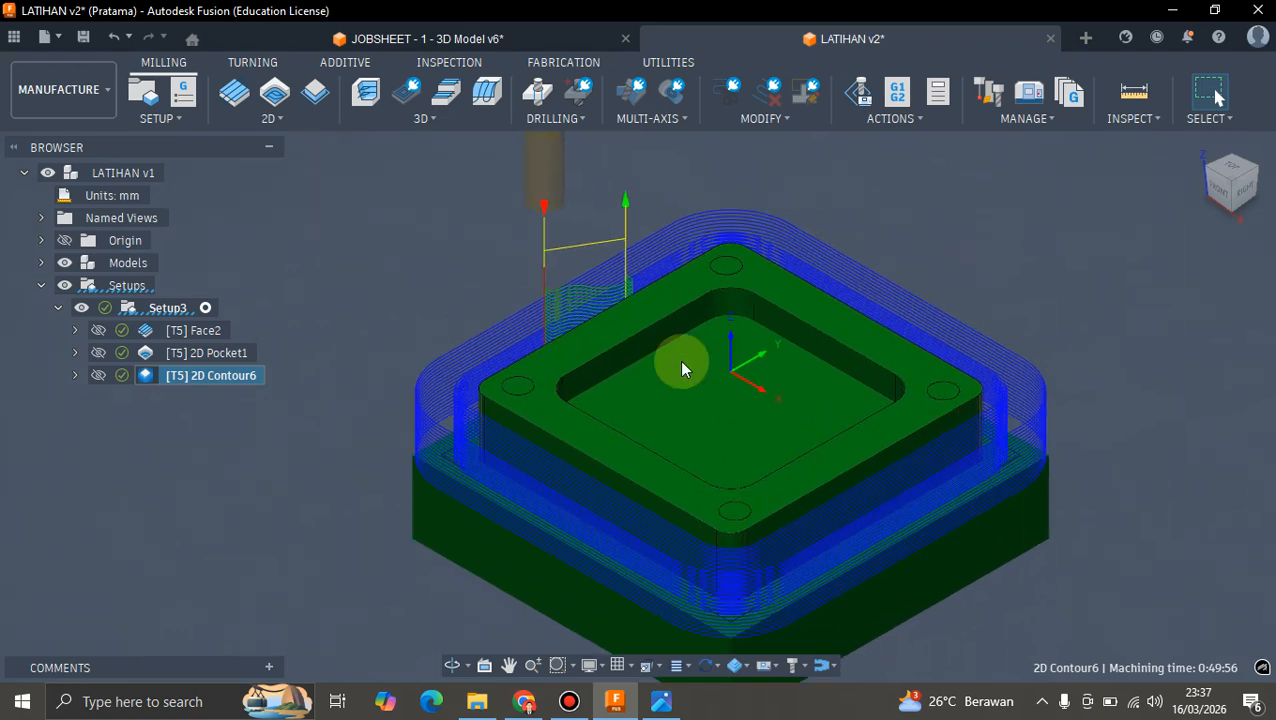
- Edit the 2D Contour operation again and enable Stock to Leave in its pass settings
{"action": "right_click", "coordinate": [192, 383]}
{"action": "left_click", "coordinate": [1118, 350]}
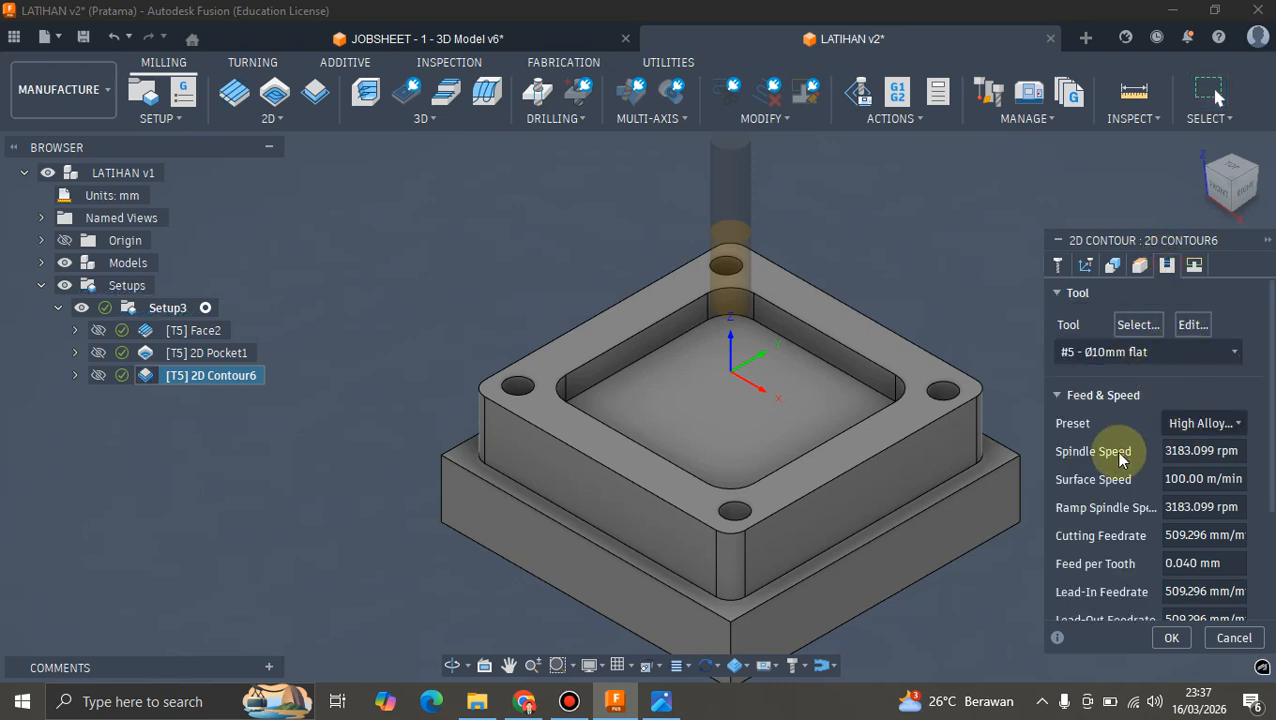
{"action": "scroll", "coordinate": [1094, 455], "scroll_direction": "down", "scroll_amount": 5}
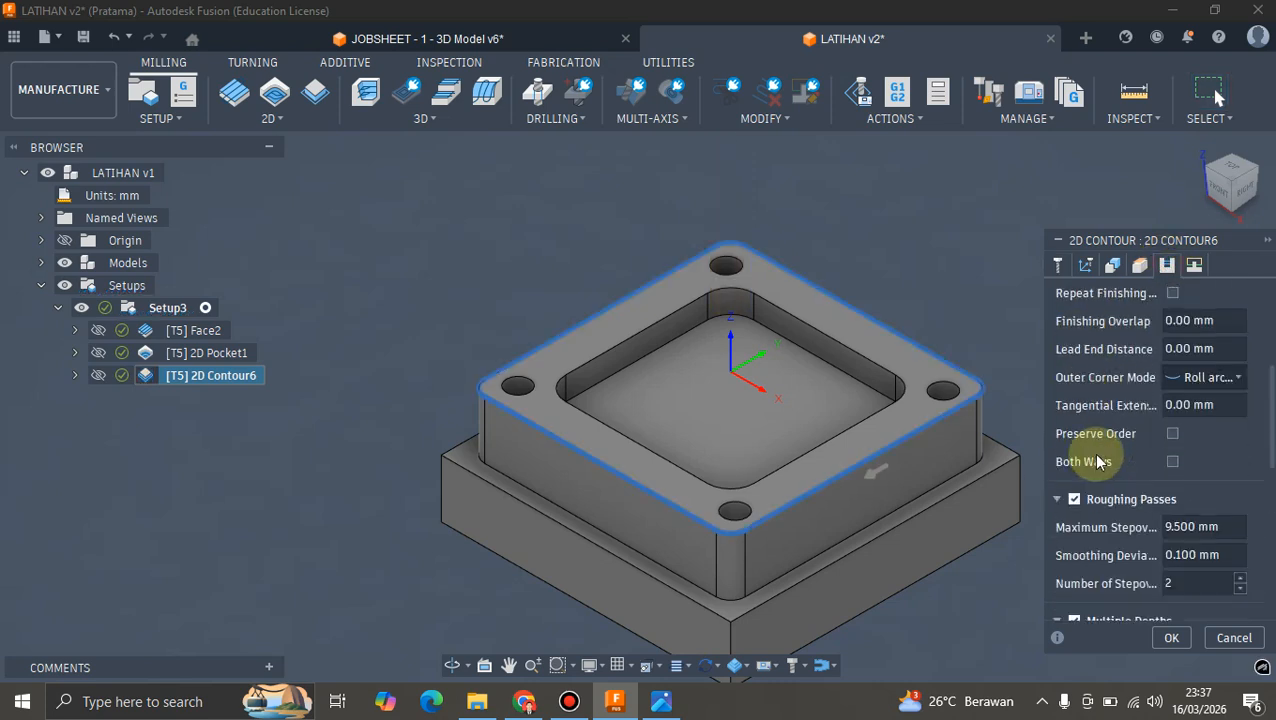
{"action": "scroll", "coordinate": [1097, 461], "scroll_direction": "down", "scroll_amount": 5}
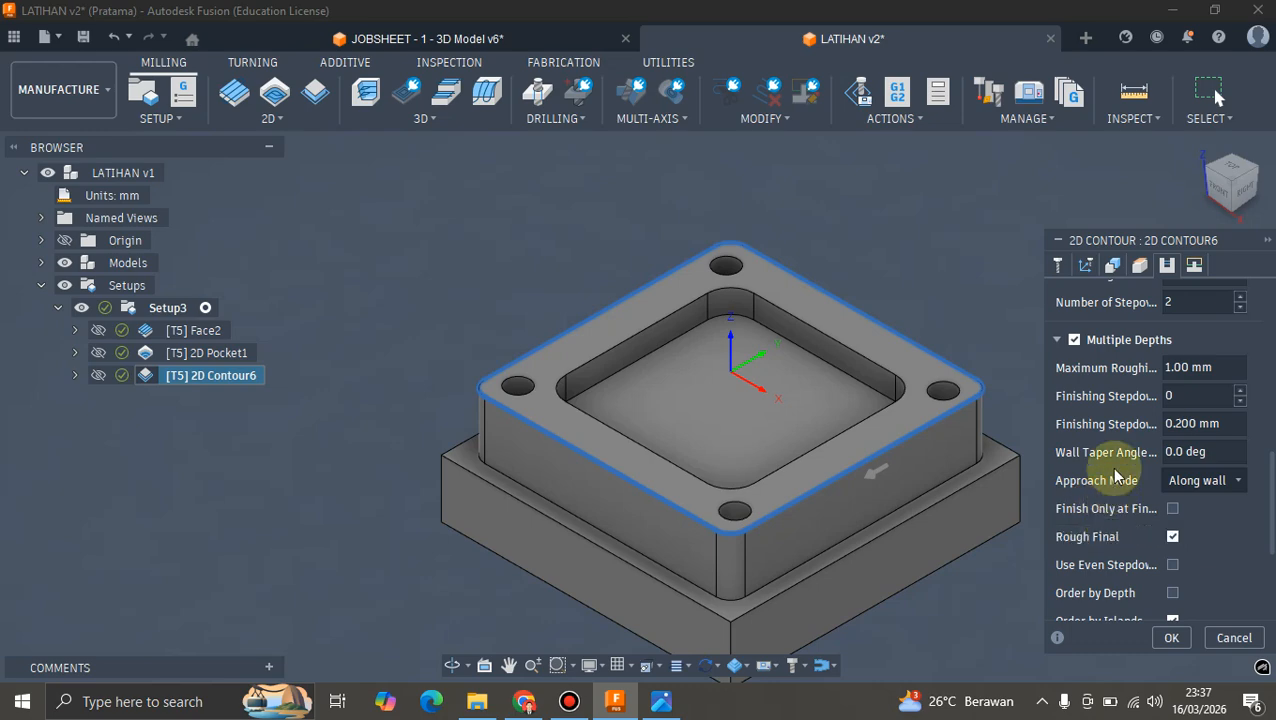
{"action": "scroll", "coordinate": [1117, 476], "scroll_direction": "up", "scroll_amount": 5}
{"action": "scroll", "coordinate": [1110, 431], "scroll_direction": "down", "scroll_amount": 3}
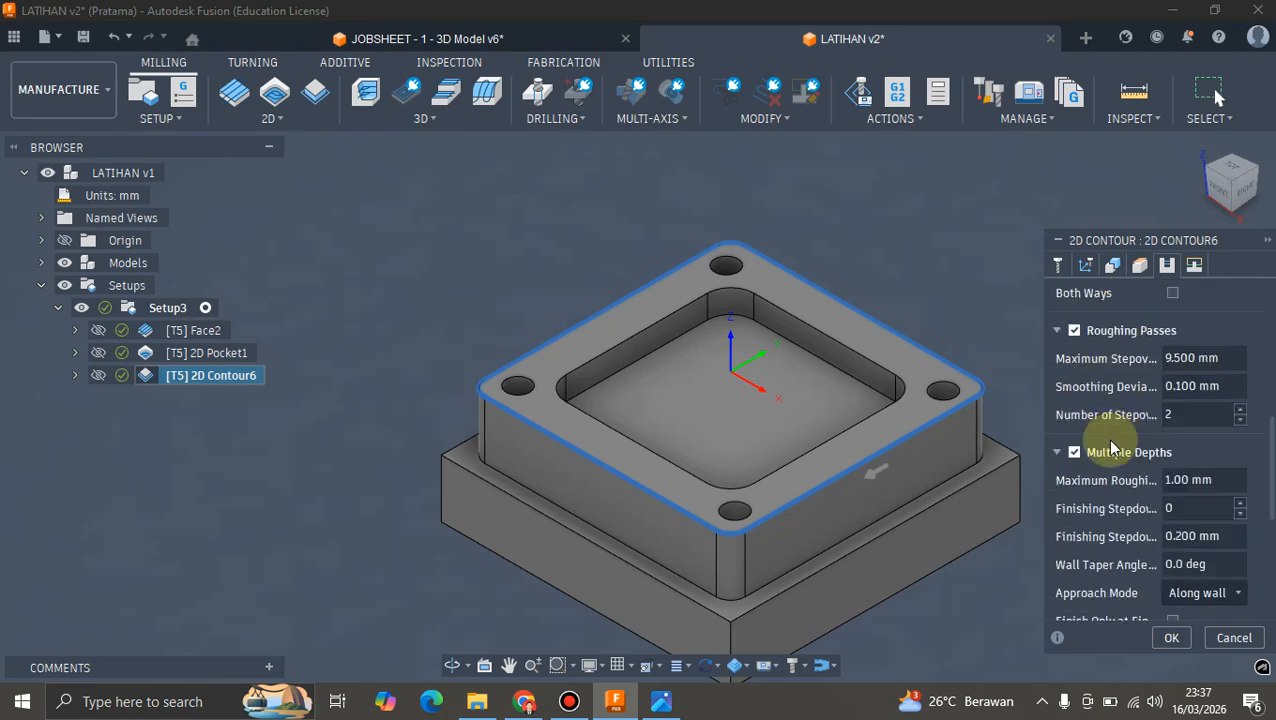
{"action": "scroll", "coordinate": [1113, 431], "scroll_direction": "up", "scroll_amount": 5}
{"action": "scroll", "coordinate": [1116, 423], "scroll_direction": "up", "scroll_amount": 3}
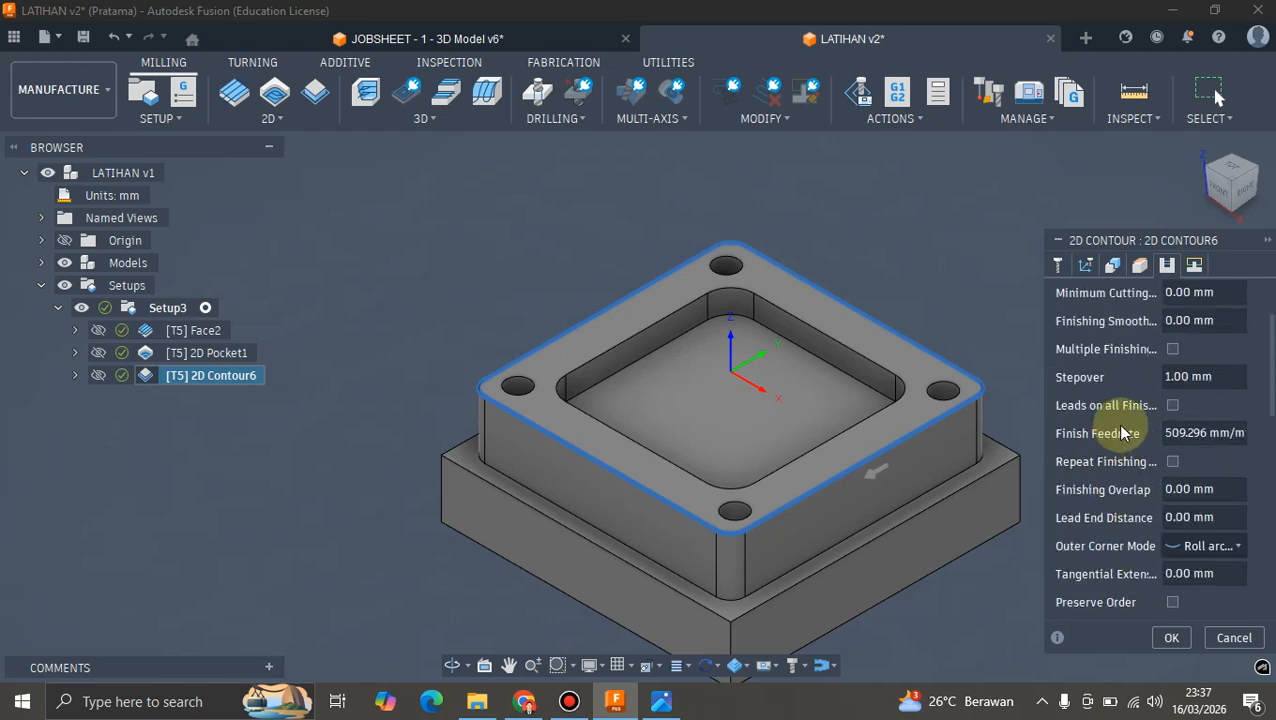
{"action": "scroll", "coordinate": [1118, 415], "scroll_direction": "down", "scroll_amount": 7}
{"action": "scroll", "coordinate": [1125, 413], "scroll_direction": "down", "scroll_amount": 5}
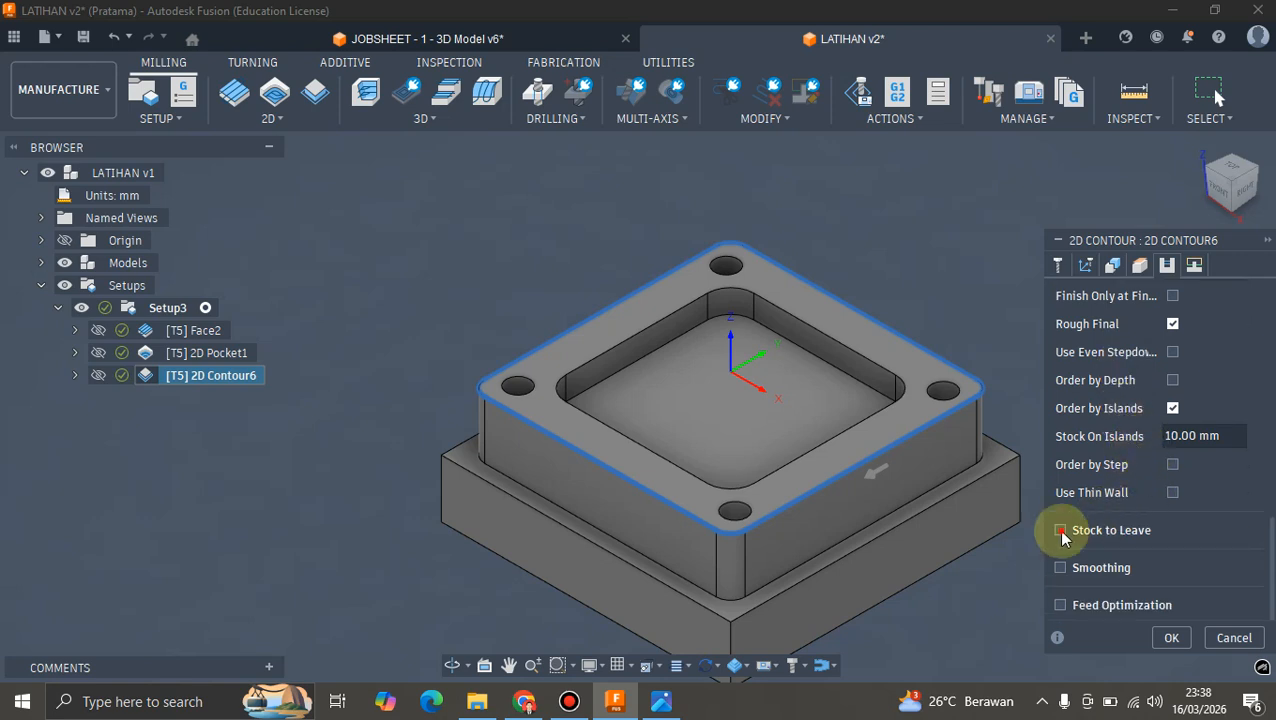
{"action": "scroll", "coordinate": [1080, 498], "scroll_direction": "down", "scroll_amount": 1}
{"action": "left_click", "coordinate": [1088, 478]}
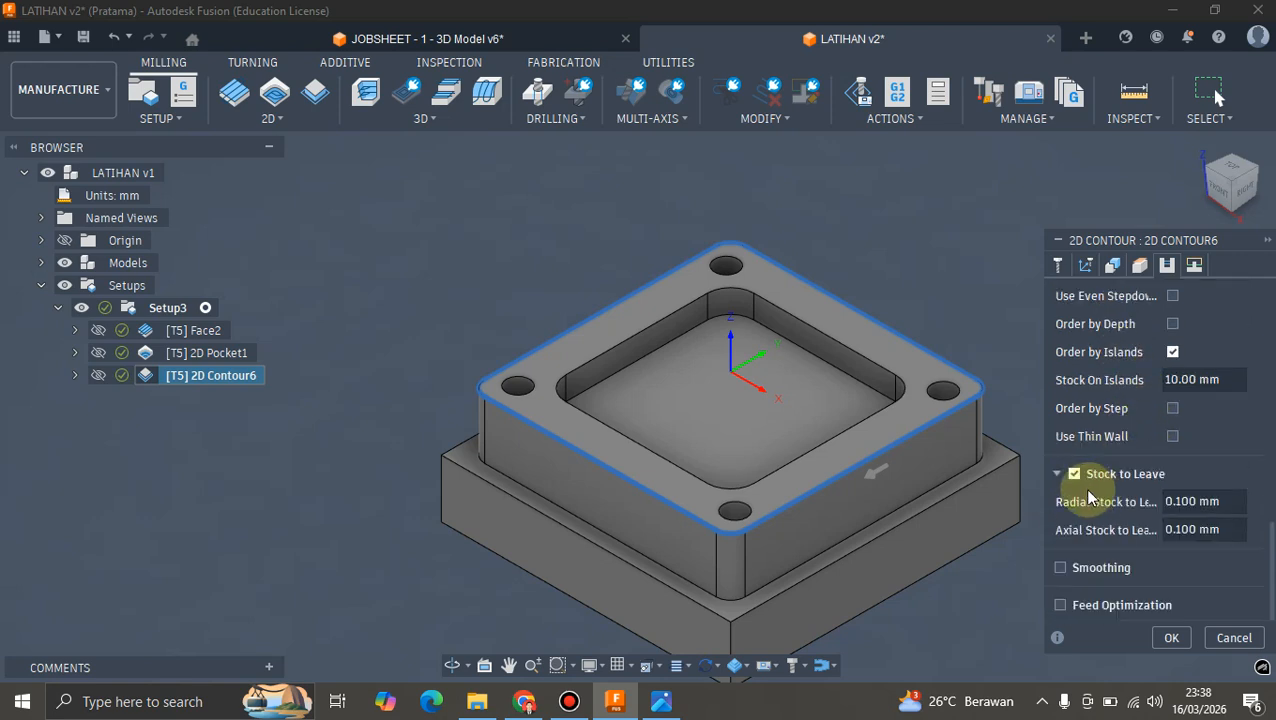
- Set the radial stock to leave to 0.15 mm, re-enter the axial stock to leave, and regenerate the contour toolpath
{"action": "left_click", "coordinate": [1221, 503]}
{"action": "key", "text": "BackSpace"}
{"action": "key", "text": "BackSpace"}
{"action": "key", "text": "BackSpace"}
{"action": "key", "text": "BackSpace"}
{"action": "key", "text": "BackSpace"}
{"action": "key", "text": "BackSpace"}
{"action": "key", "text": "BackSpace"}
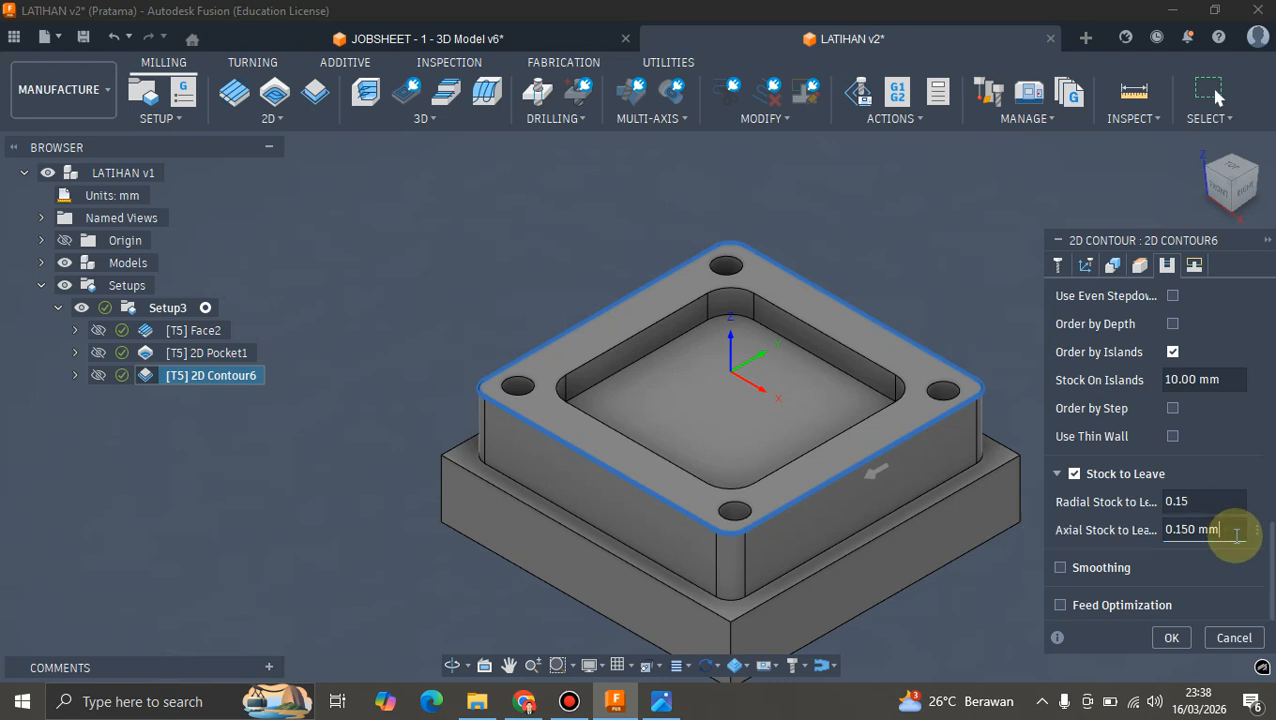
{"action": "key", "text": "BackSpace"}
{"action": "key", "text": "BackSpace"}
{"action": "key", "text": "BackSpace"}
{"action": "key", "text": "BackSpace"}
{"action": "key", "text": "BackSpace"}
{"action": "key", "text": "BackSpace"}
{"action": "key", "text": "BackSpace"}
{"action": "key", "text": "BackSpace"}
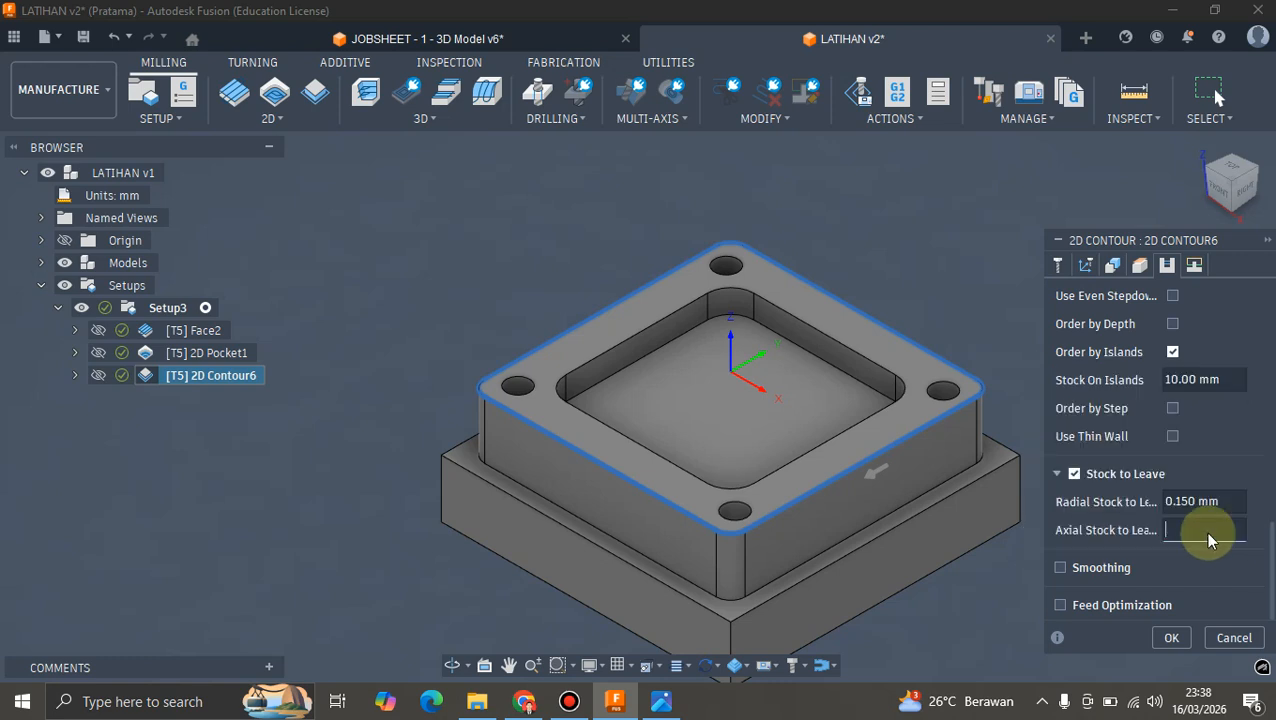
{"action": "left_click", "coordinate": [1170, 637]}
- Examine the regenerated 2D Contour toolpath around the outer walls of the part
{"action": "scroll", "coordinate": [881, 323], "scroll_direction": "up", "scroll_amount": 3}
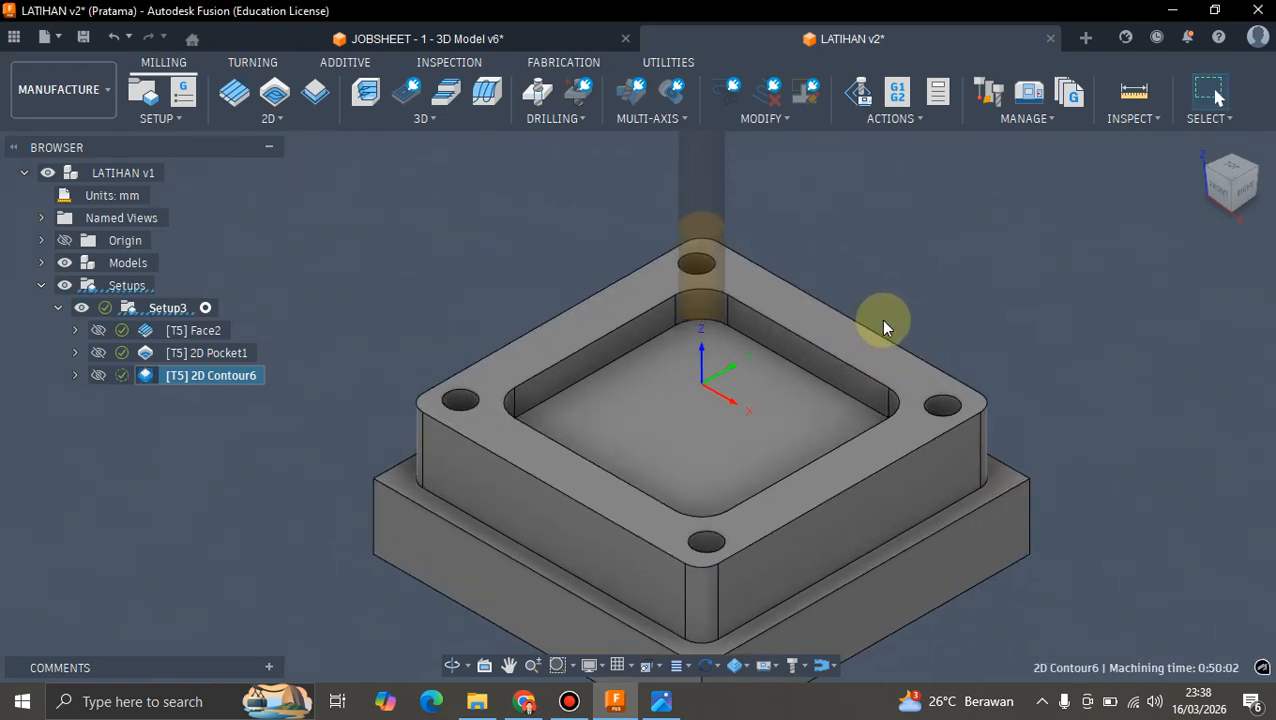
{"action": "scroll", "coordinate": [883, 308], "scroll_direction": "down", "scroll_amount": 4}
{"action": "scroll", "coordinate": [894, 318], "scroll_direction": "up", "scroll_amount": 3}
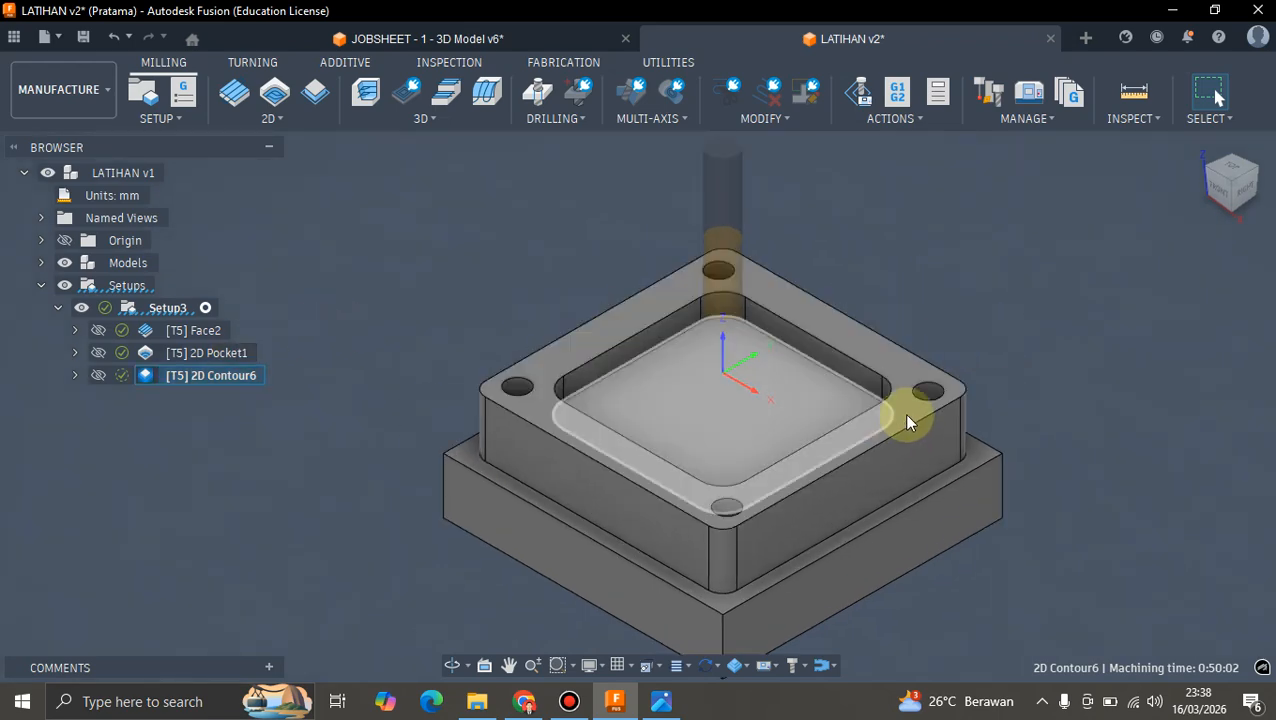
{"action": "scroll", "coordinate": [963, 364], "scroll_direction": "down", "scroll_amount": 1}
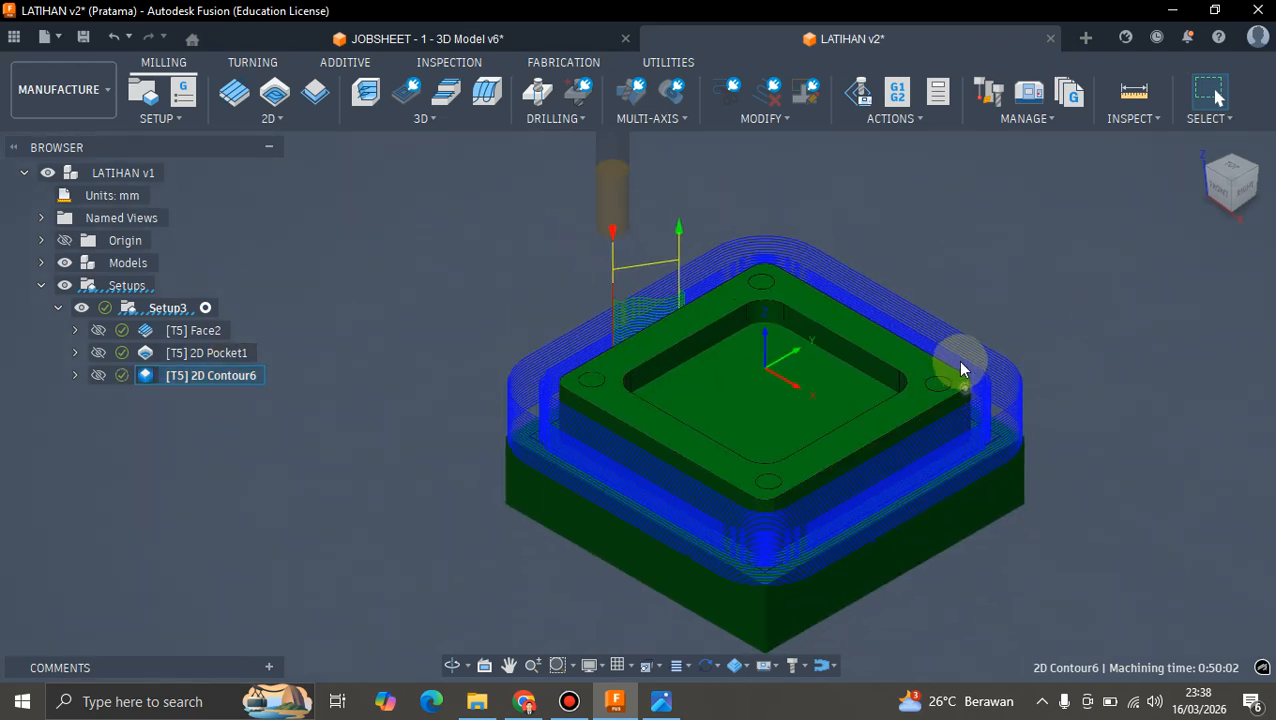
{"action": "scroll", "coordinate": [987, 449], "scroll_direction": "down", "scroll_amount": 2}
{"action": "scroll", "coordinate": [995, 443], "scroll_direction": "up", "scroll_amount": 1}
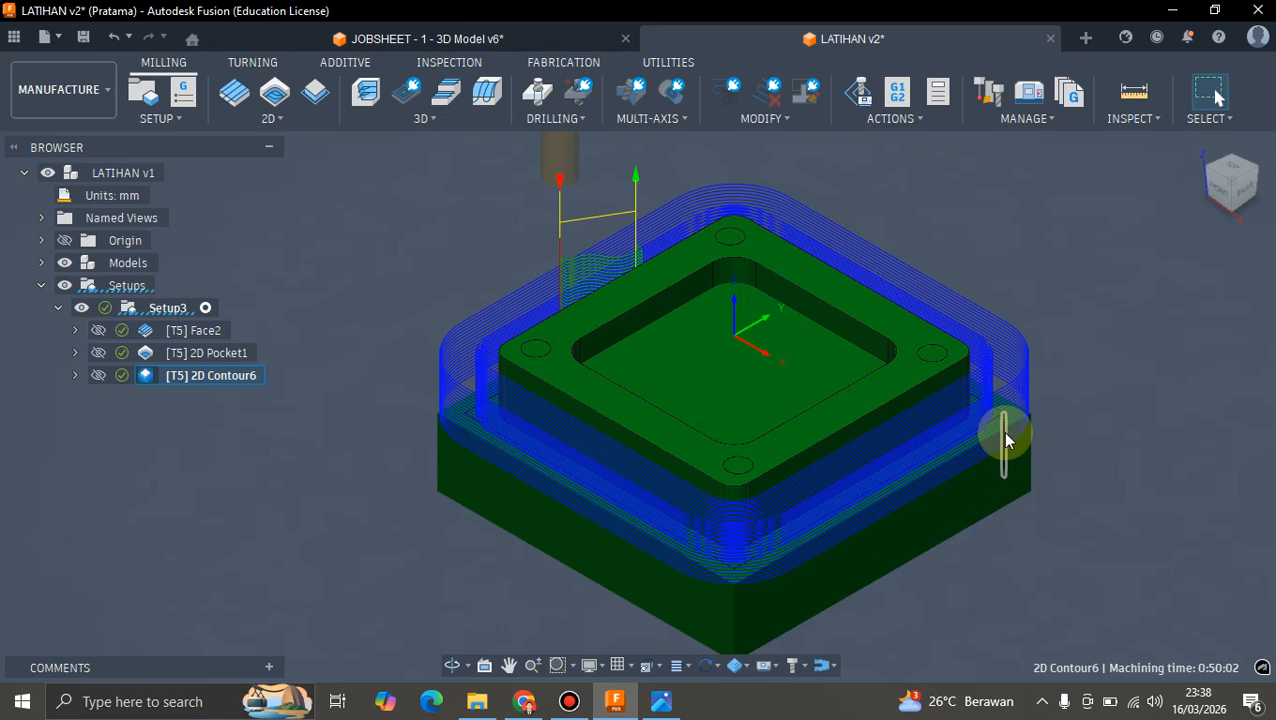
{"action": "scroll", "coordinate": [1013, 438], "scroll_direction": "down", "scroll_amount": 2}
{"action": "scroll", "coordinate": [930, 444], "scroll_direction": "up", "scroll_amount": 1}
{"action": "scroll", "coordinate": [430, 415], "scroll_direction": "down", "scroll_amount": 1}
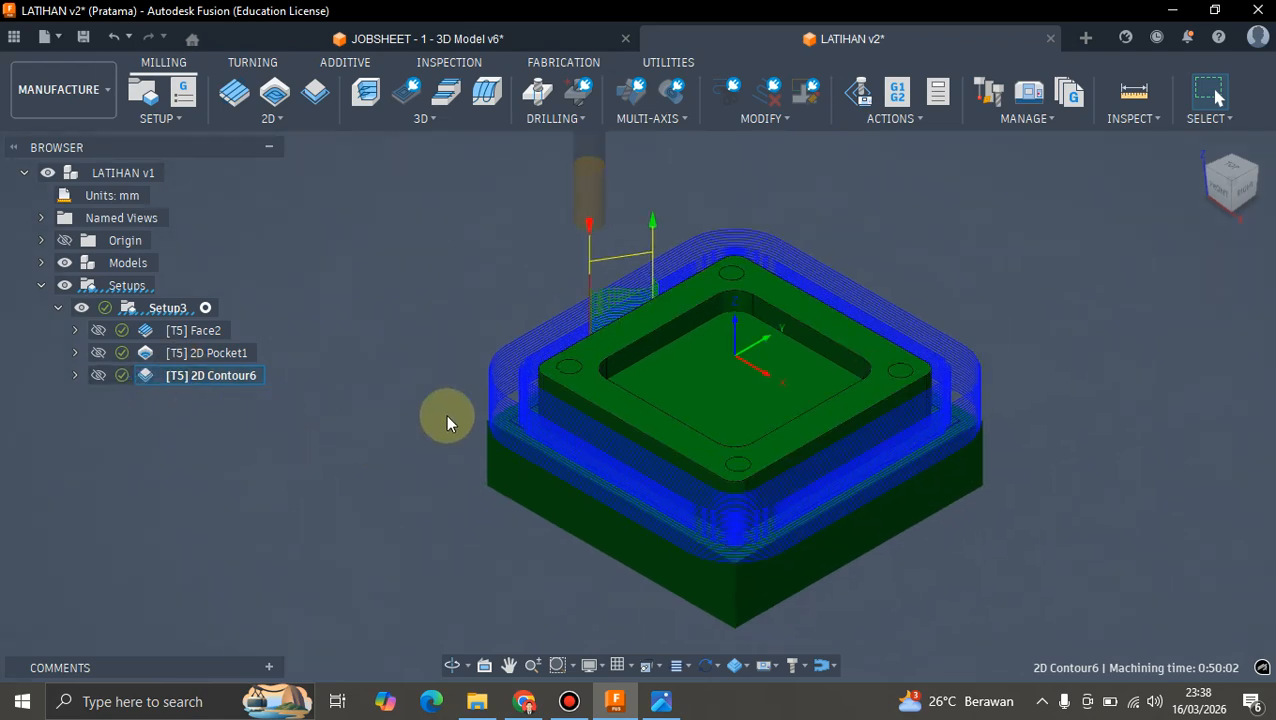
{"action": "scroll", "coordinate": [715, 344], "scroll_direction": "up", "scroll_amount": 1}
{"action": "scroll", "coordinate": [722, 350], "scroll_direction": "up", "scroll_amount": 1}
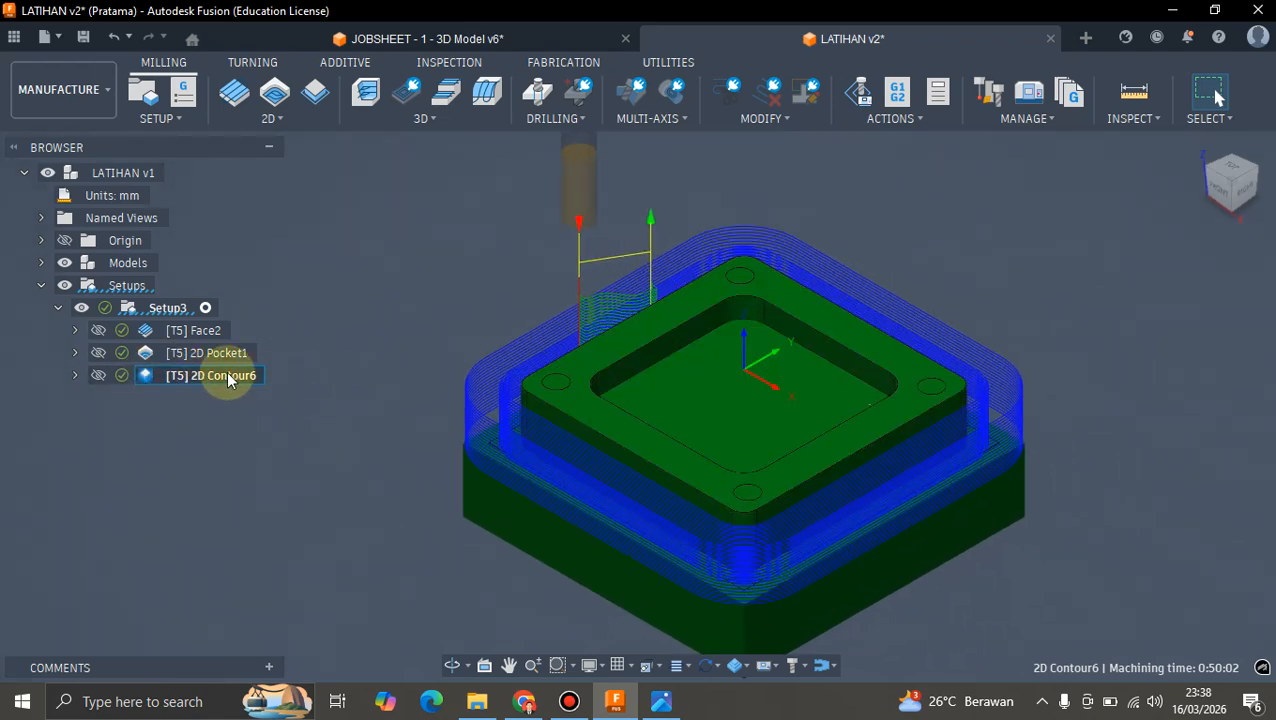
{"action": "scroll", "coordinate": [865, 319], "scroll_direction": "down", "scroll_amount": 2}
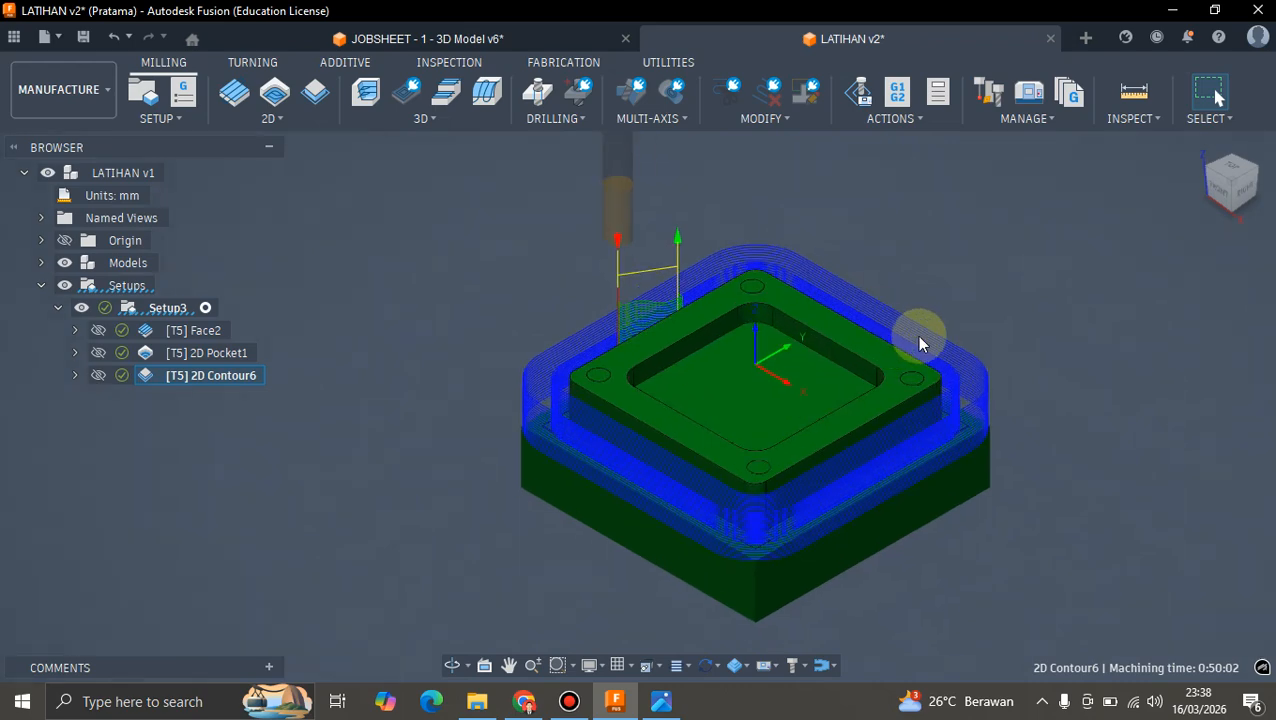
- Copy the 2D Contour6 operation and paste the copy into Setup3
{"action": "right_click", "coordinate": [215, 373]}
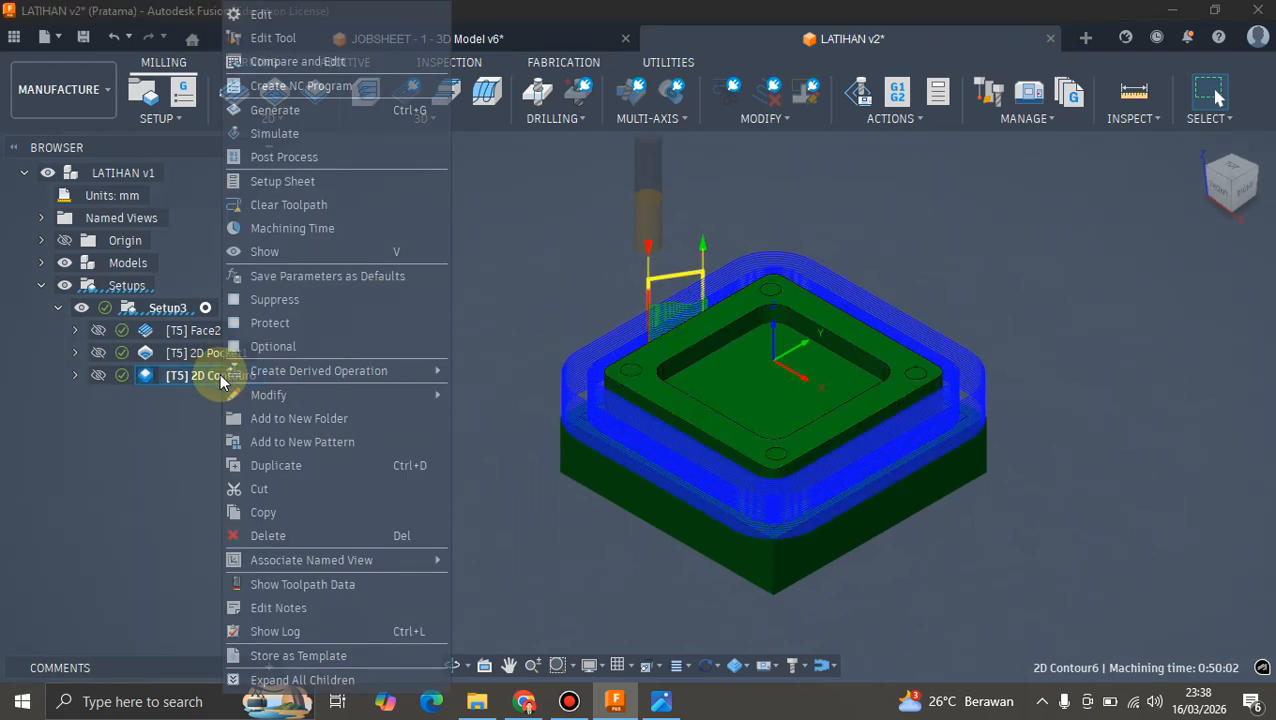
{"action": "left_click", "coordinate": [300, 512]}
{"action": "left_click", "coordinate": [142, 421]}
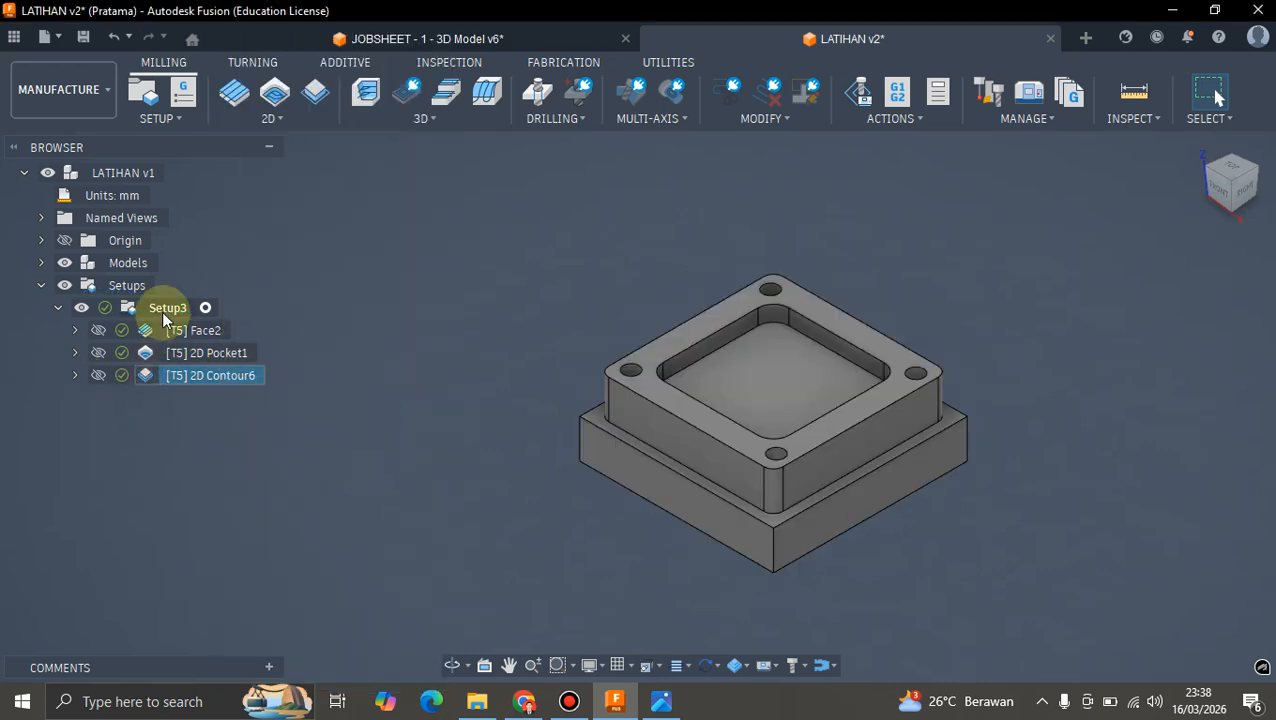
{"action": "right_click", "coordinate": [161, 310]}
{"action": "left_click", "coordinate": [227, 512]}
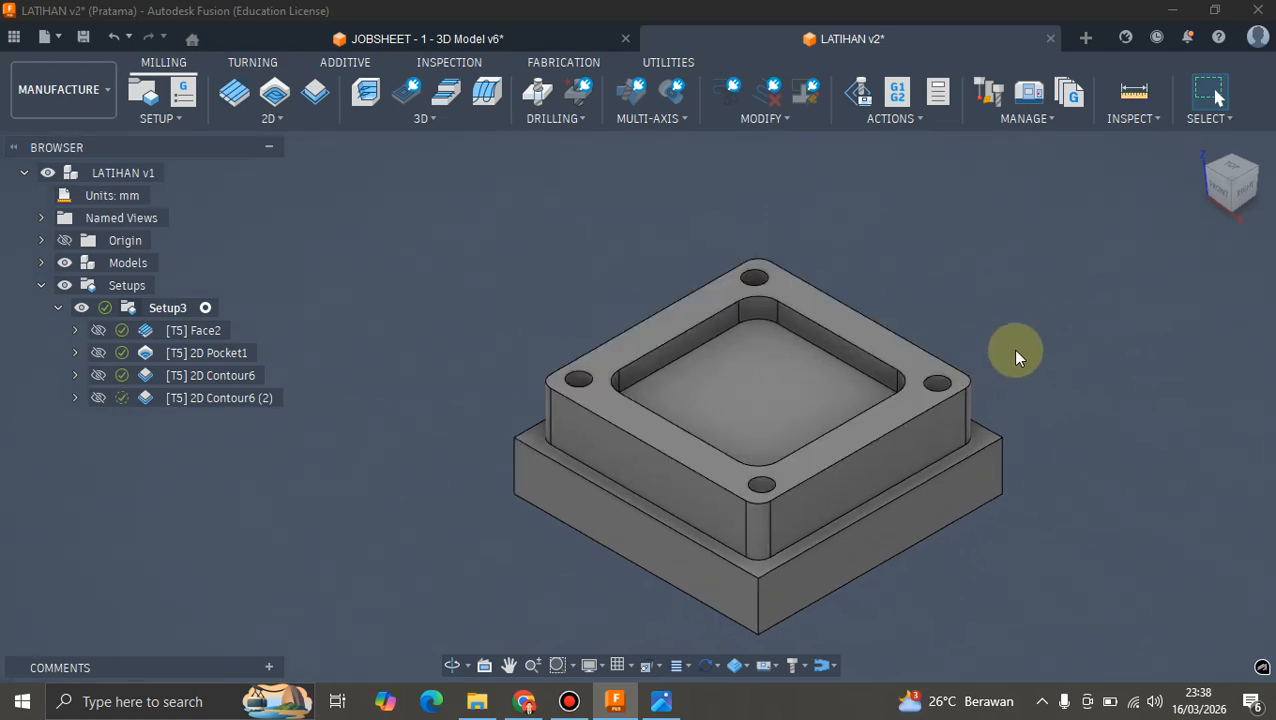
{"action": "left_click", "coordinate": [216, 377]}
{"action": "right_click", "coordinate": [218, 383]}
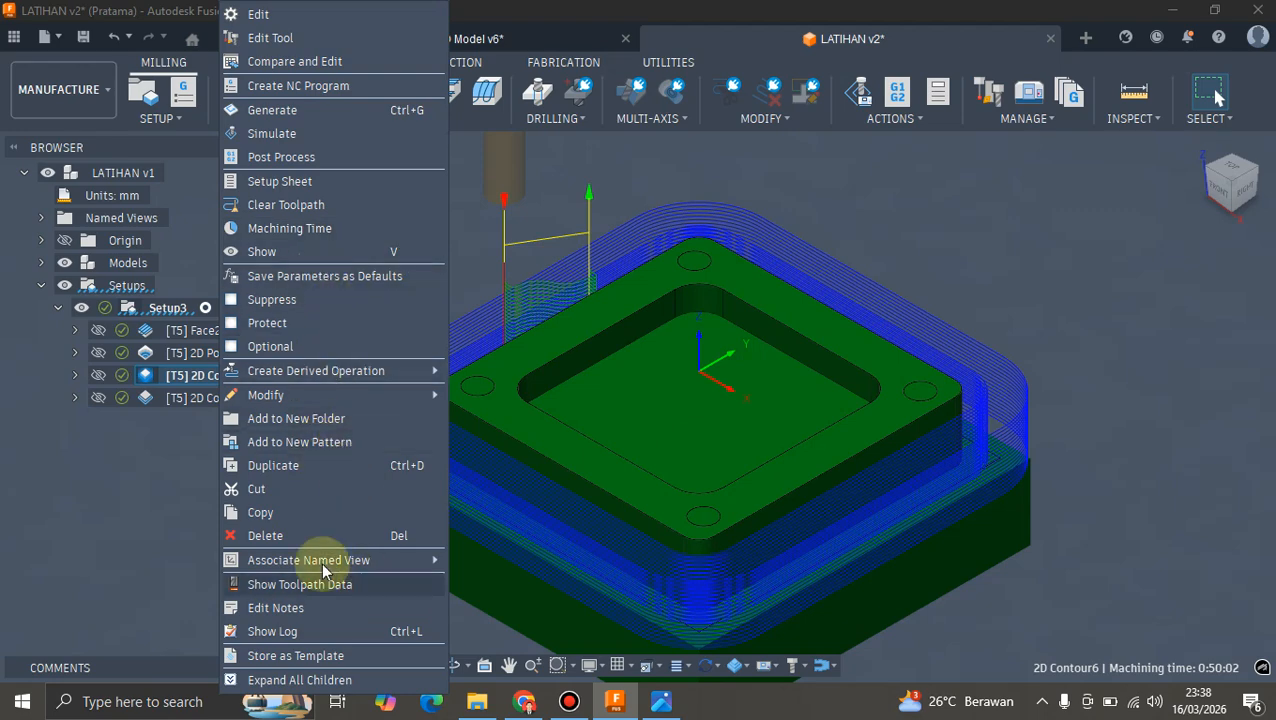
{"action": "left_click", "coordinate": [287, 462]}
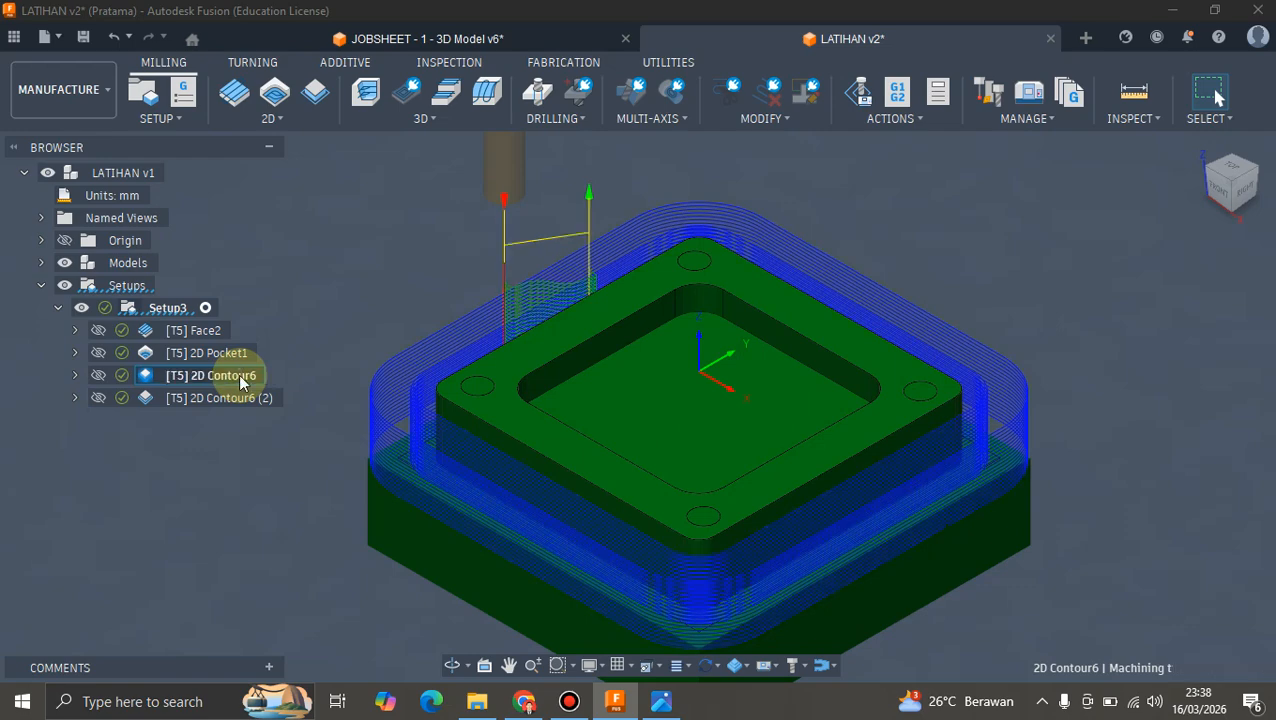
- Rename the original contour operation as 2D Contour Rough 1 and its copy as 2D Contour Rough 2
{"action": "key", "text": "Return"}
{"action": "left_click", "coordinate": [251, 401]}
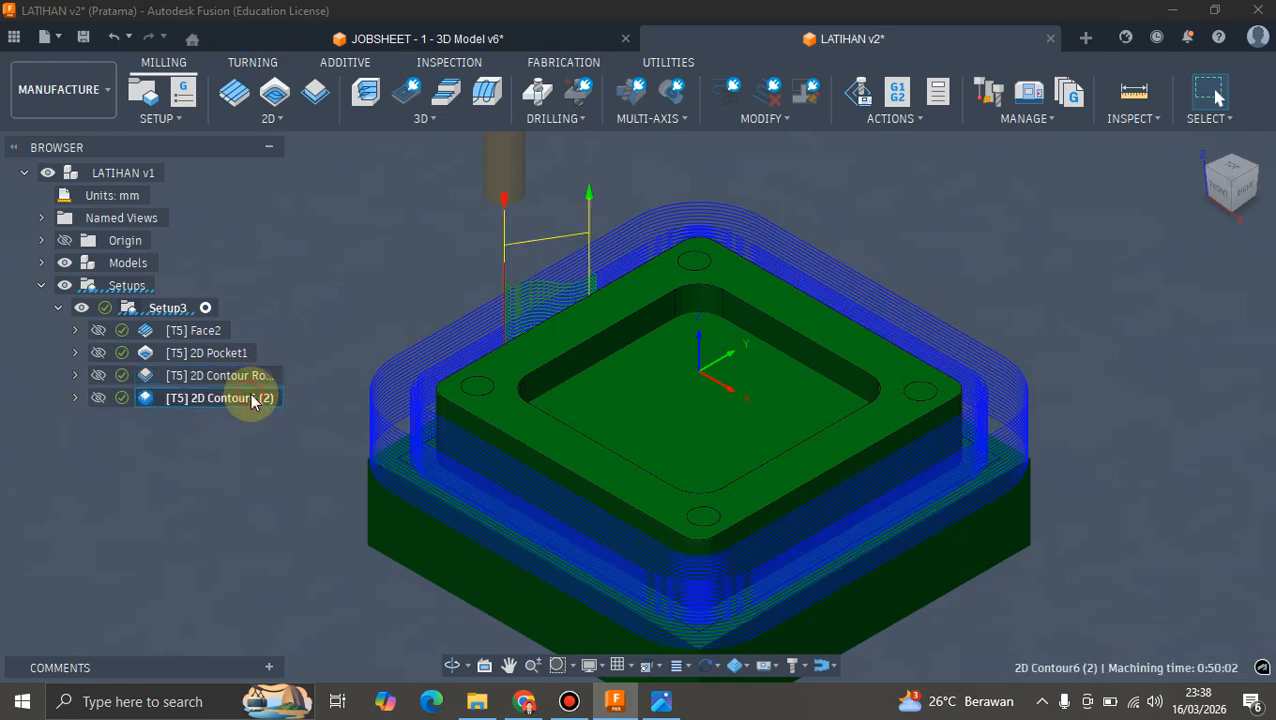
{"action": "double_click", "coordinate": [268, 399]}
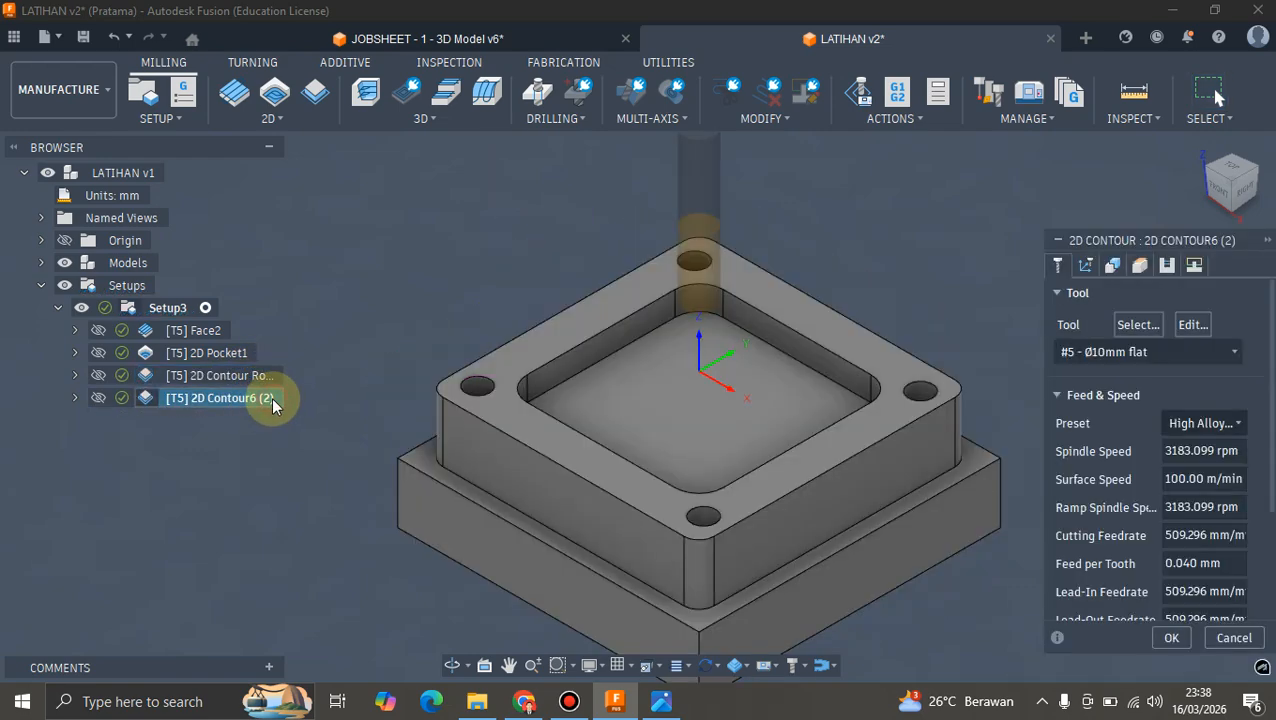
{"action": "key", "text": "Escape"}
{"action": "left_click", "coordinate": [266, 400]}
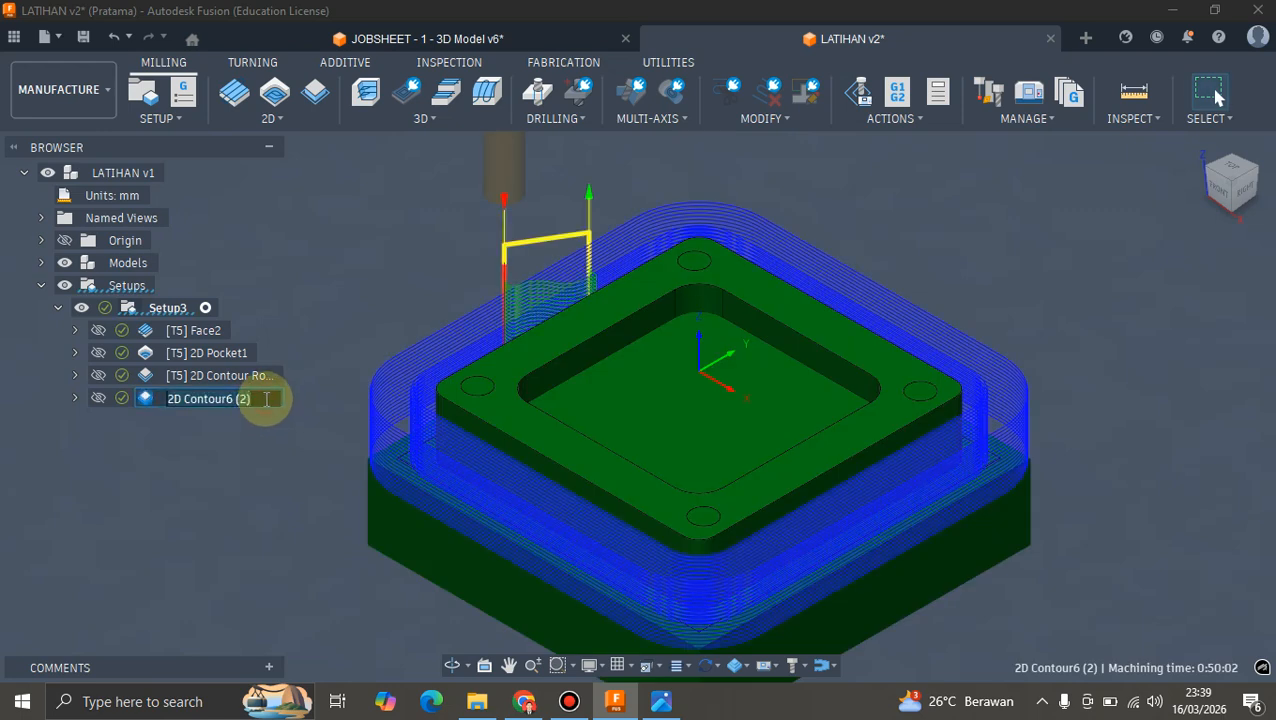
{"action": "left_click", "coordinate": [252, 400]}
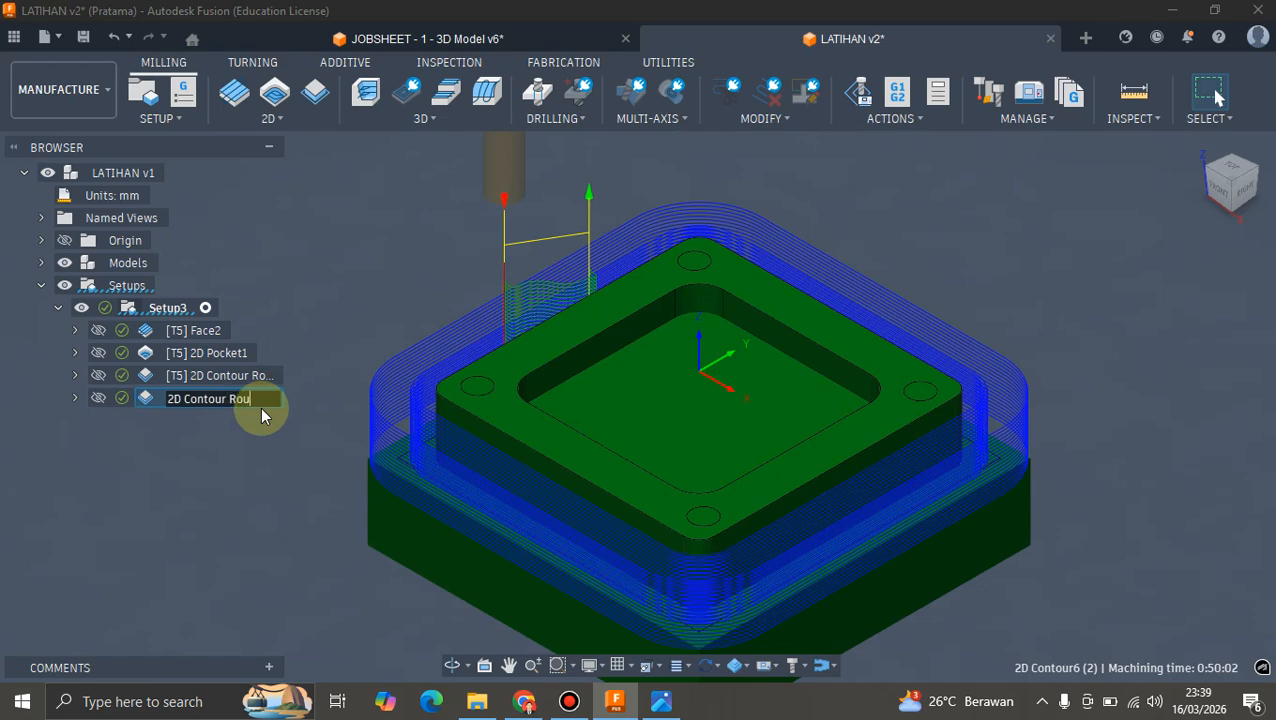
{"action": "key", "text": "Return"}
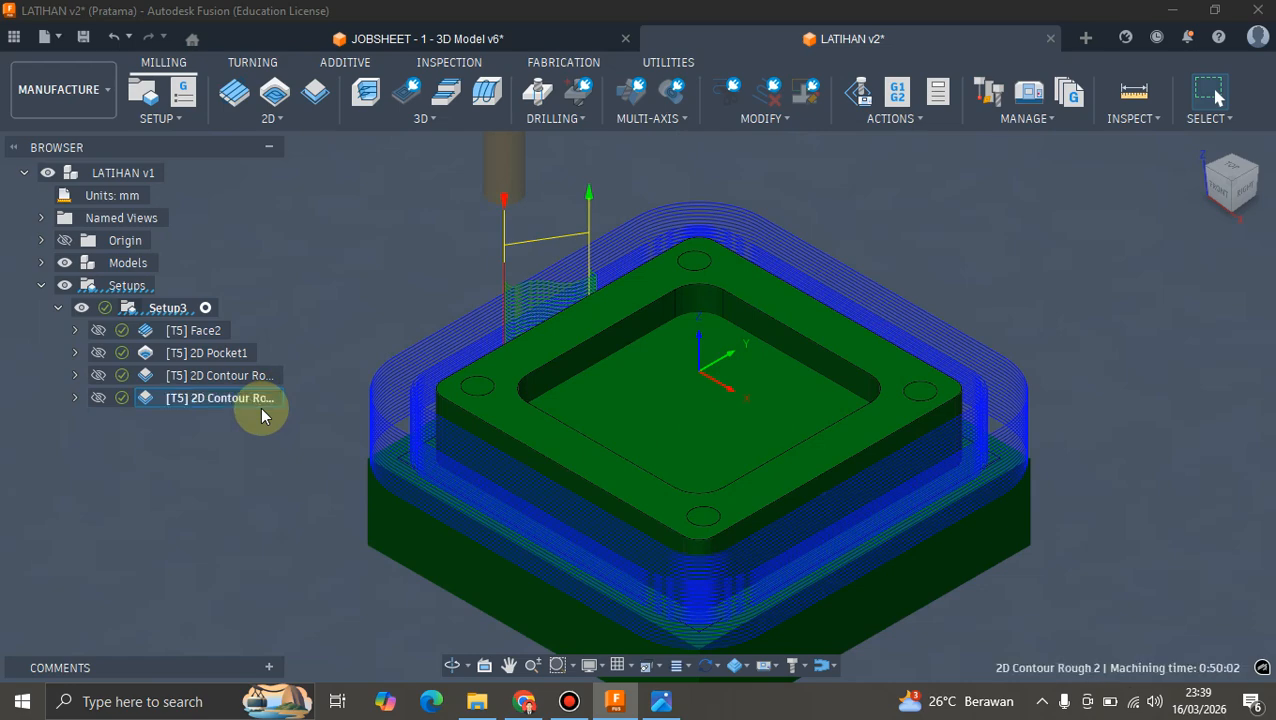
{"action": "left_click", "coordinate": [345, 298]}
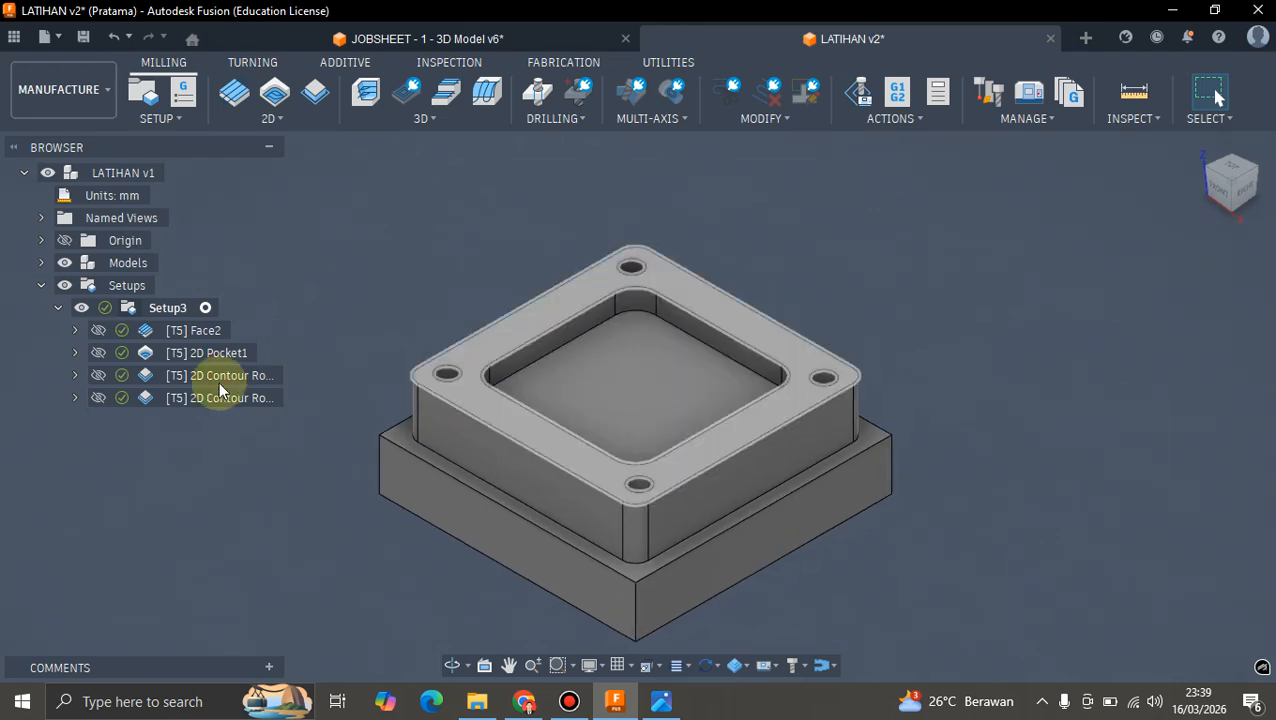
- Edit 2D Contour Rough 2 and replace its contour selection with the outer upper edge loop of the square base
{"action": "right_click", "coordinate": [222, 400]}
{"action": "left_click", "coordinate": [302, 12]}
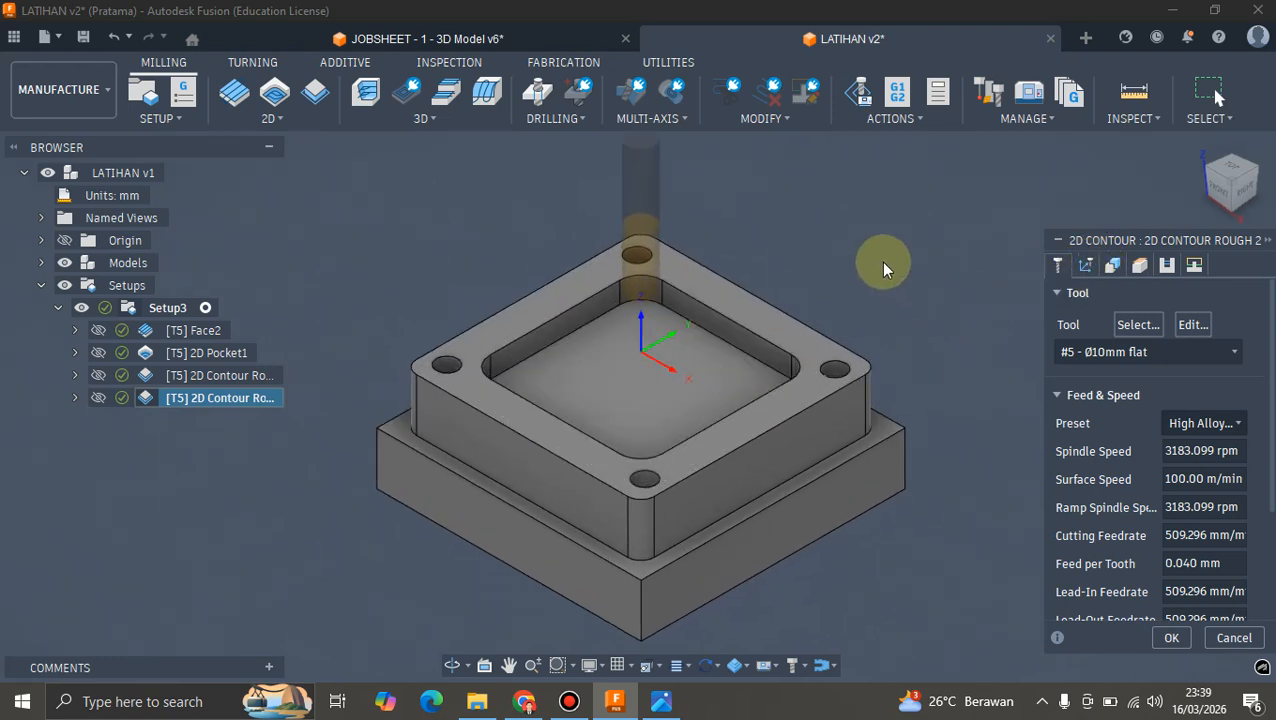
{"action": "left_click", "coordinate": [1108, 266]}
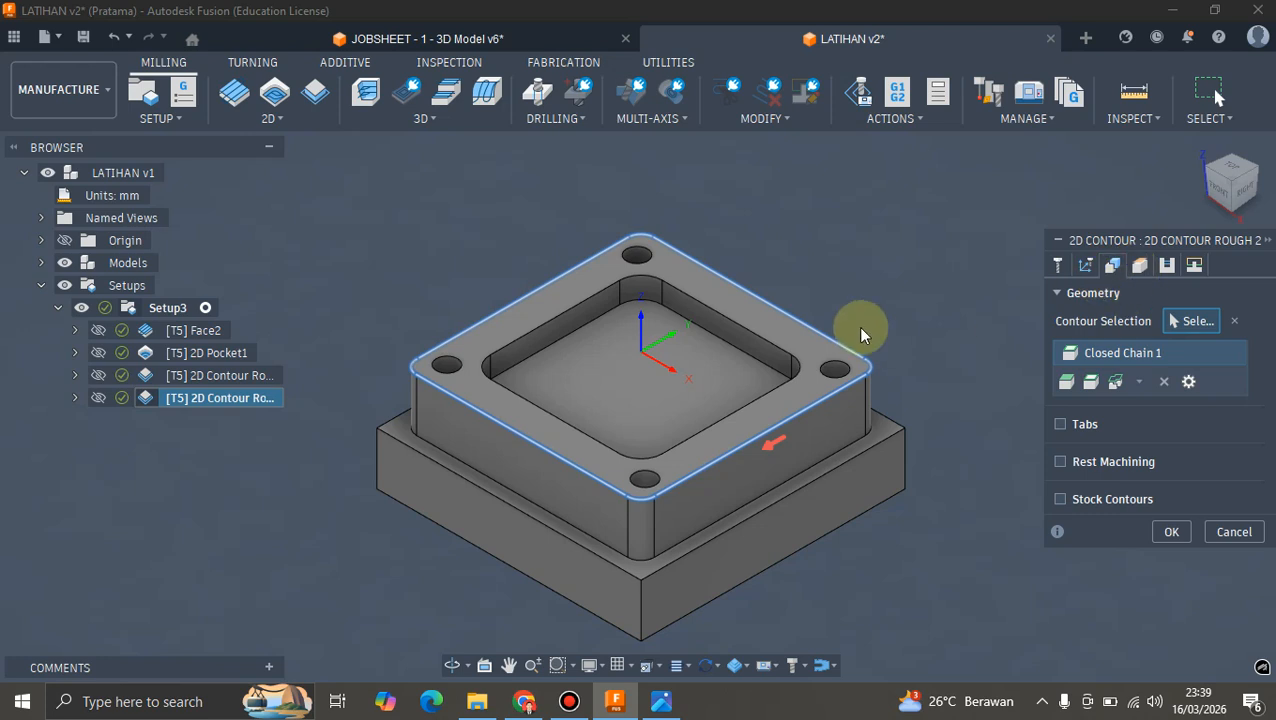
{"action": "left_click", "coordinate": [1234, 325]}
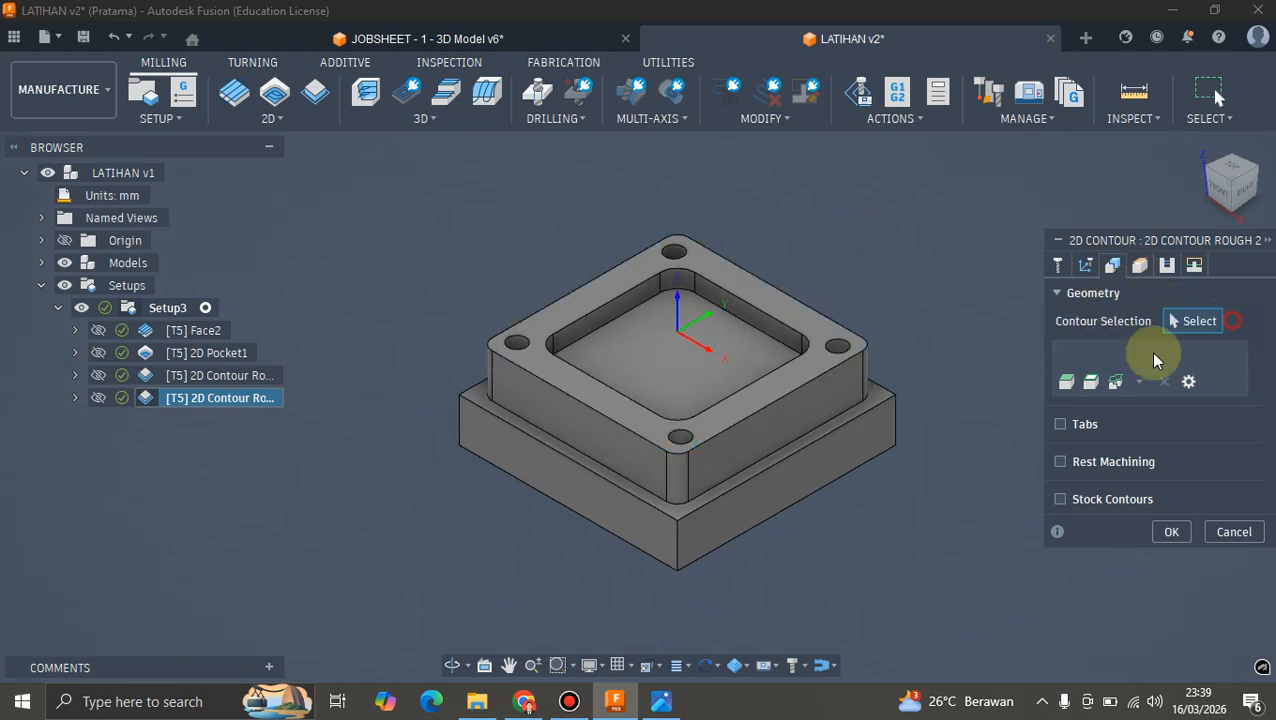
{"action": "scroll", "coordinate": [866, 436], "scroll_direction": "up", "scroll_amount": 1}
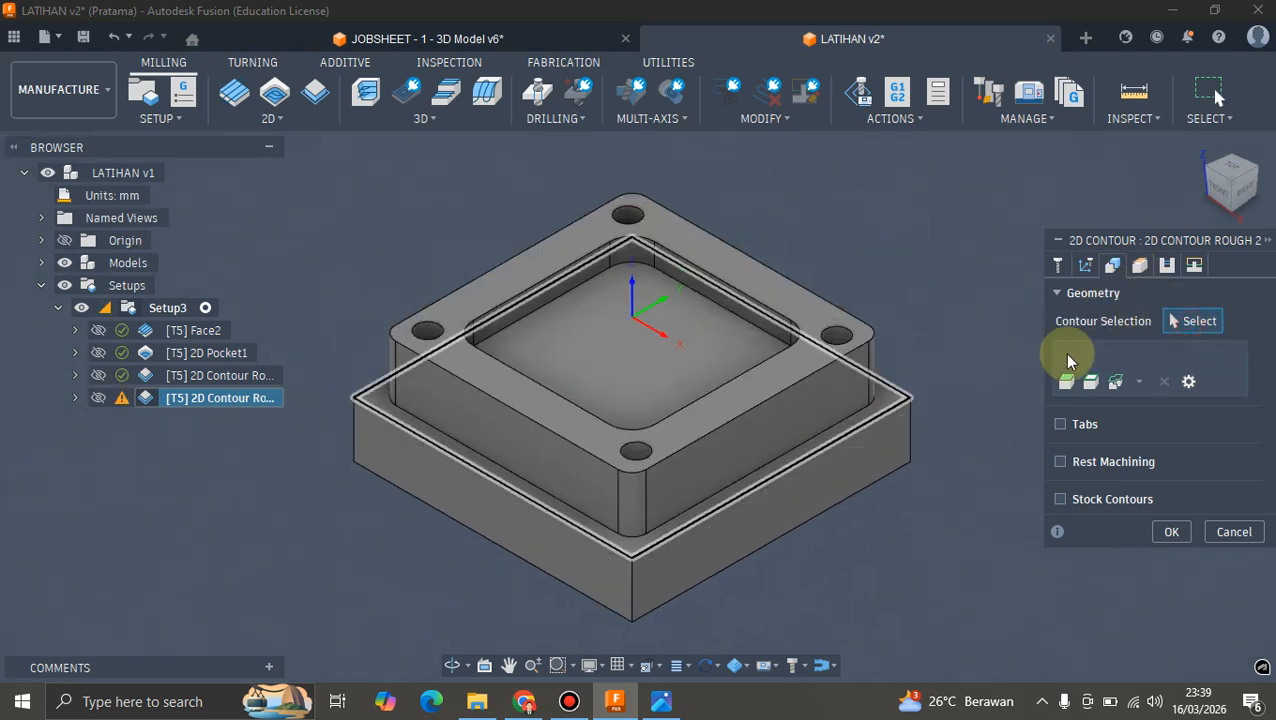
{"action": "left_click", "coordinate": [849, 462]}
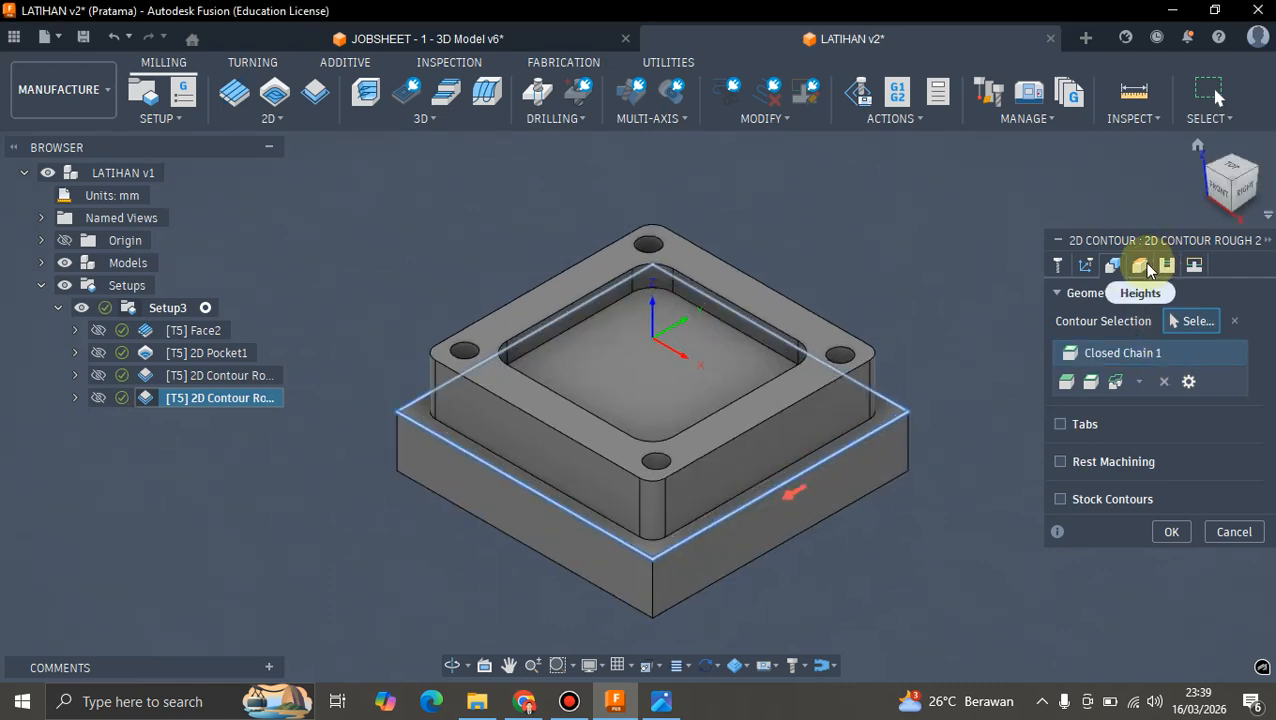
- Change the operation's top height reference to the upper ledge face of the square base
{"action": "left_click", "coordinate": [1140, 266]}
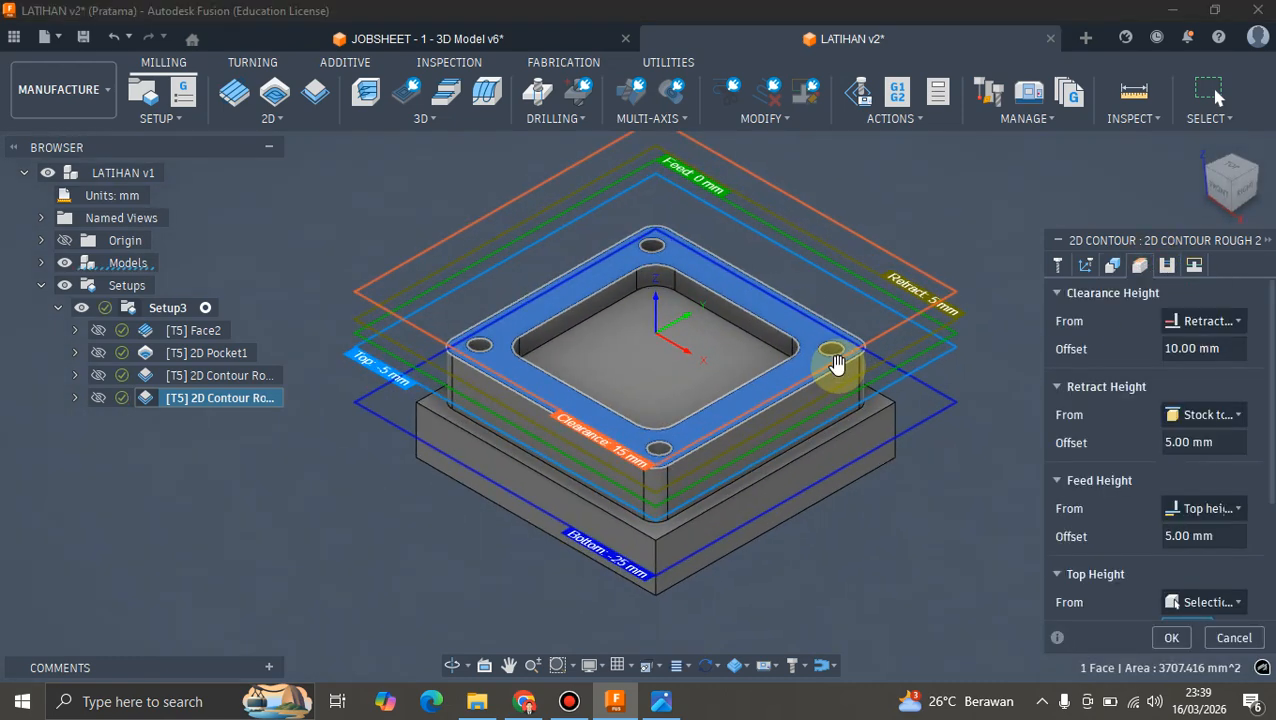
{"action": "scroll", "coordinate": [891, 373], "scroll_direction": "down", "scroll_amount": 1}
{"action": "left_click", "coordinate": [1216, 194]}
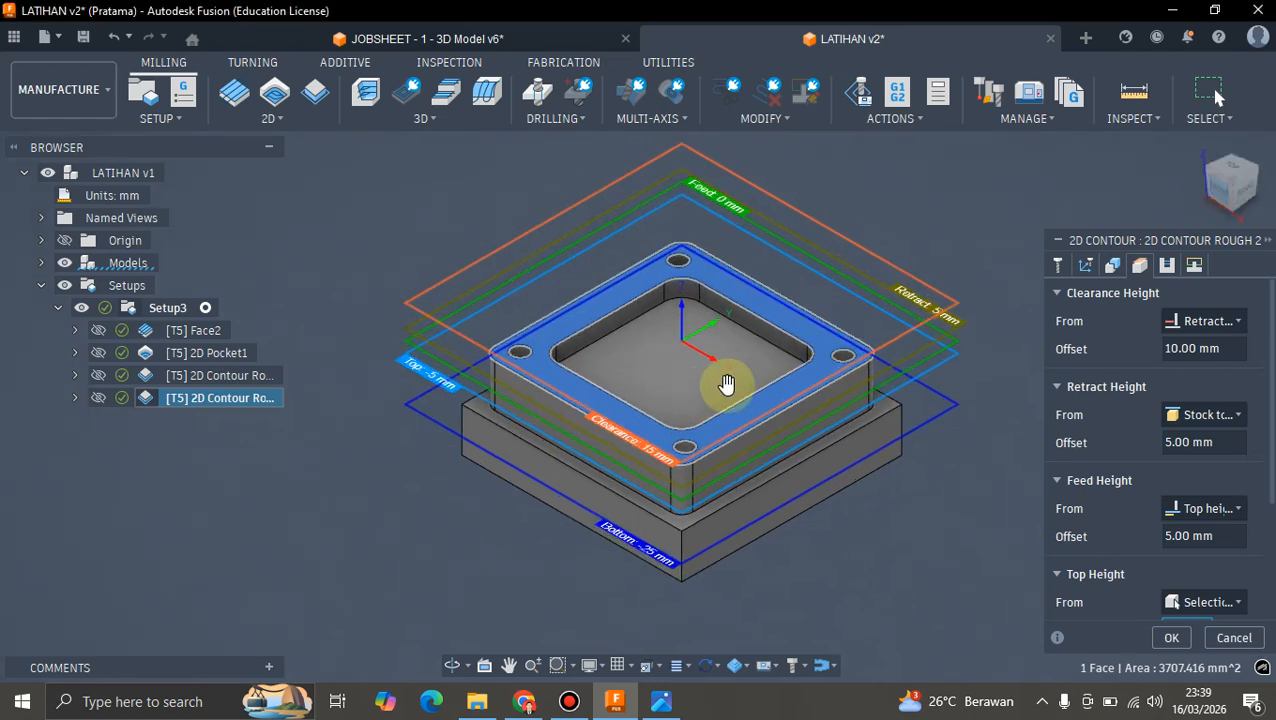
{"action": "scroll", "coordinate": [1136, 478], "scroll_direction": "down", "scroll_amount": 3}
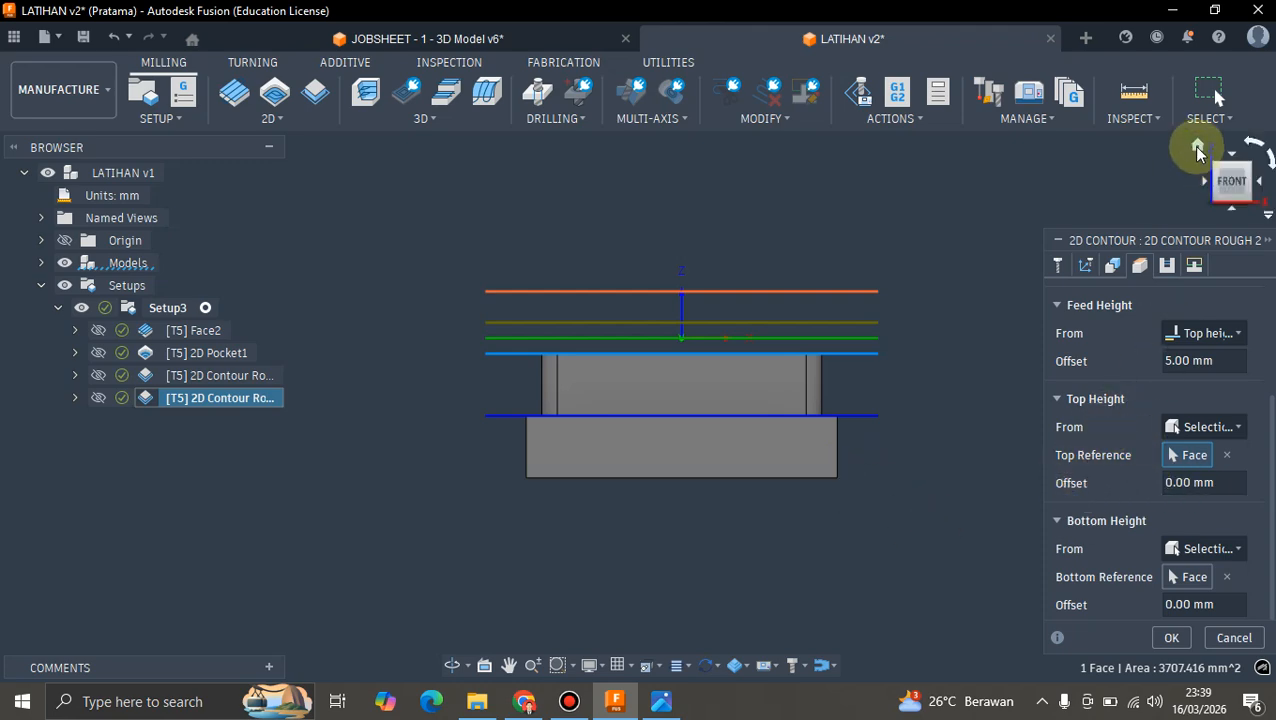
{"action": "left_click", "coordinate": [1195, 146]}
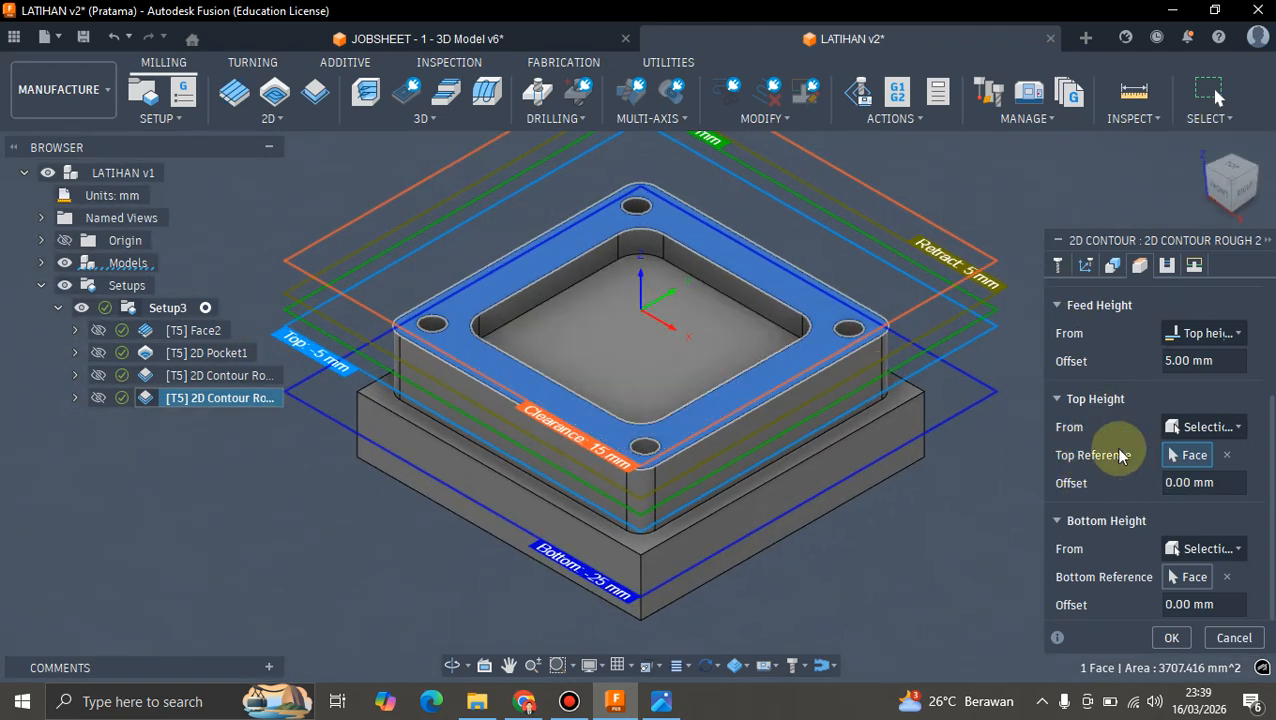
{"action": "left_click", "coordinate": [1173, 427]}
{"action": "left_click", "coordinate": [1168, 331]}
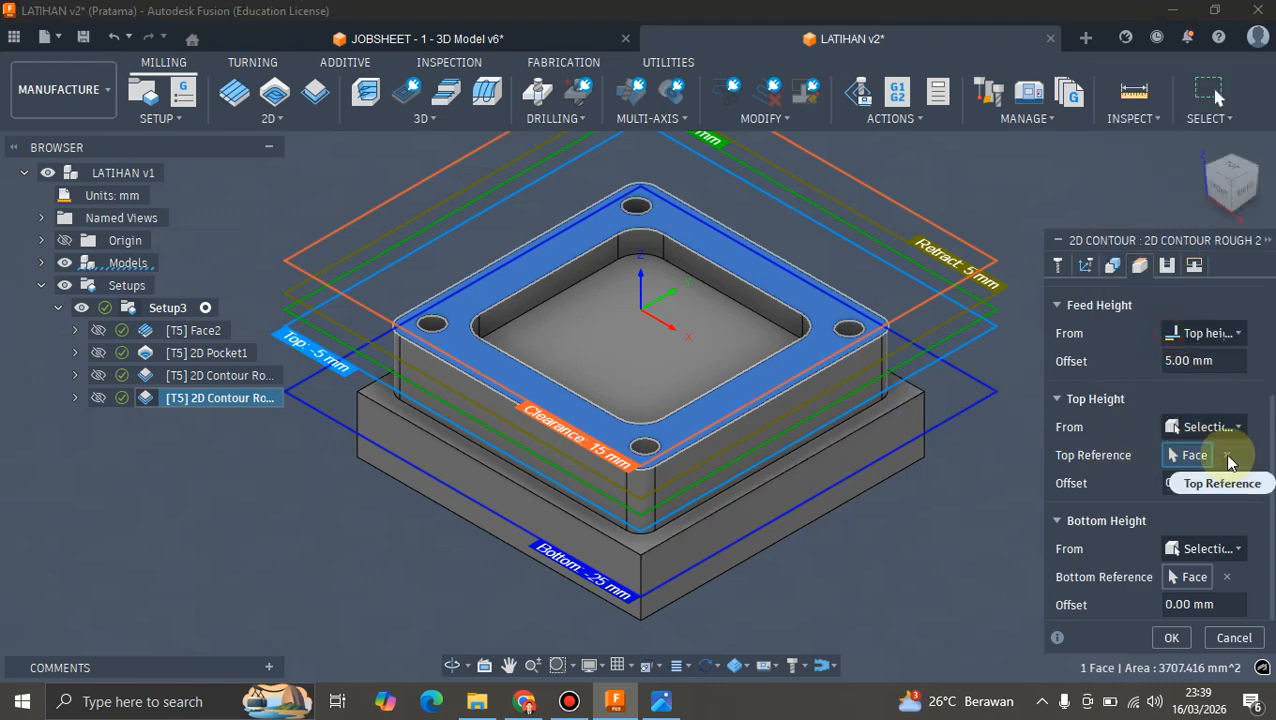
{"action": "left_click", "coordinate": [1200, 457]}
{"action": "scroll", "coordinate": [895, 390], "scroll_direction": "up", "scroll_amount": 3}
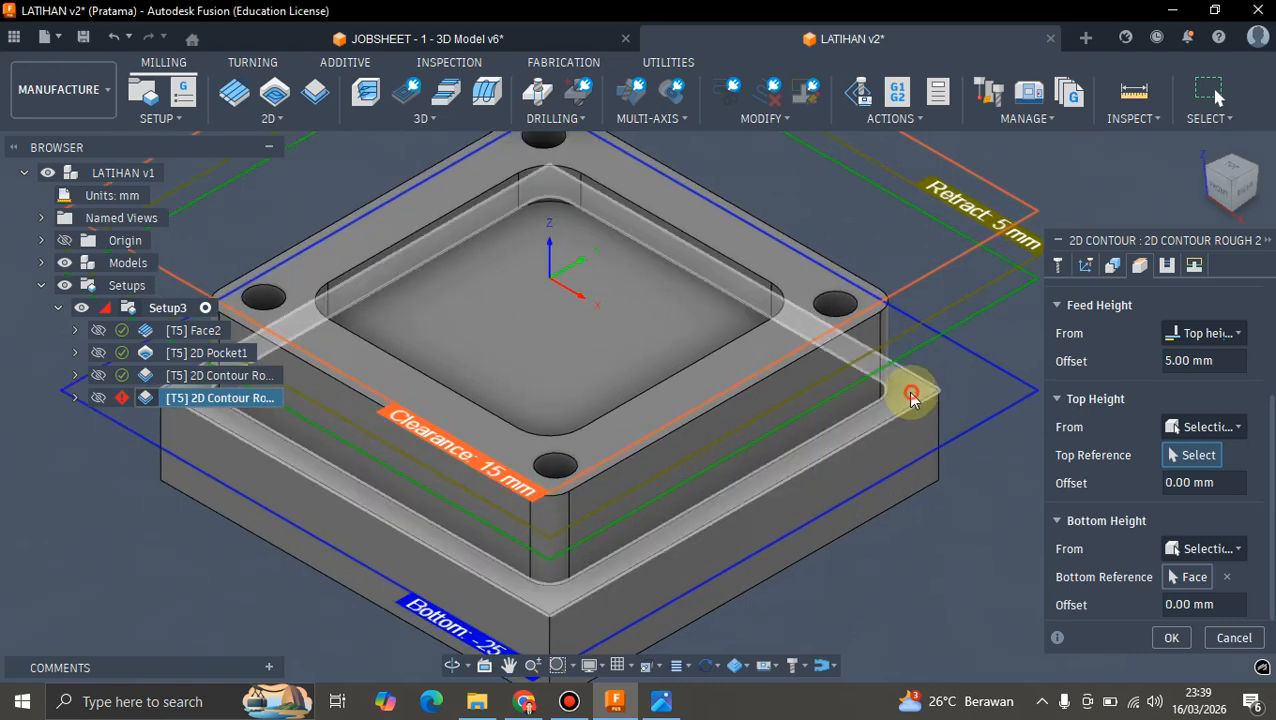
{"action": "left_click", "coordinate": [911, 396]}
{"action": "scroll", "coordinate": [911, 350], "scroll_direction": "down", "scroll_amount": 4}
{"action": "scroll", "coordinate": [862, 408], "scroll_direction": "up", "scroll_amount": 1}
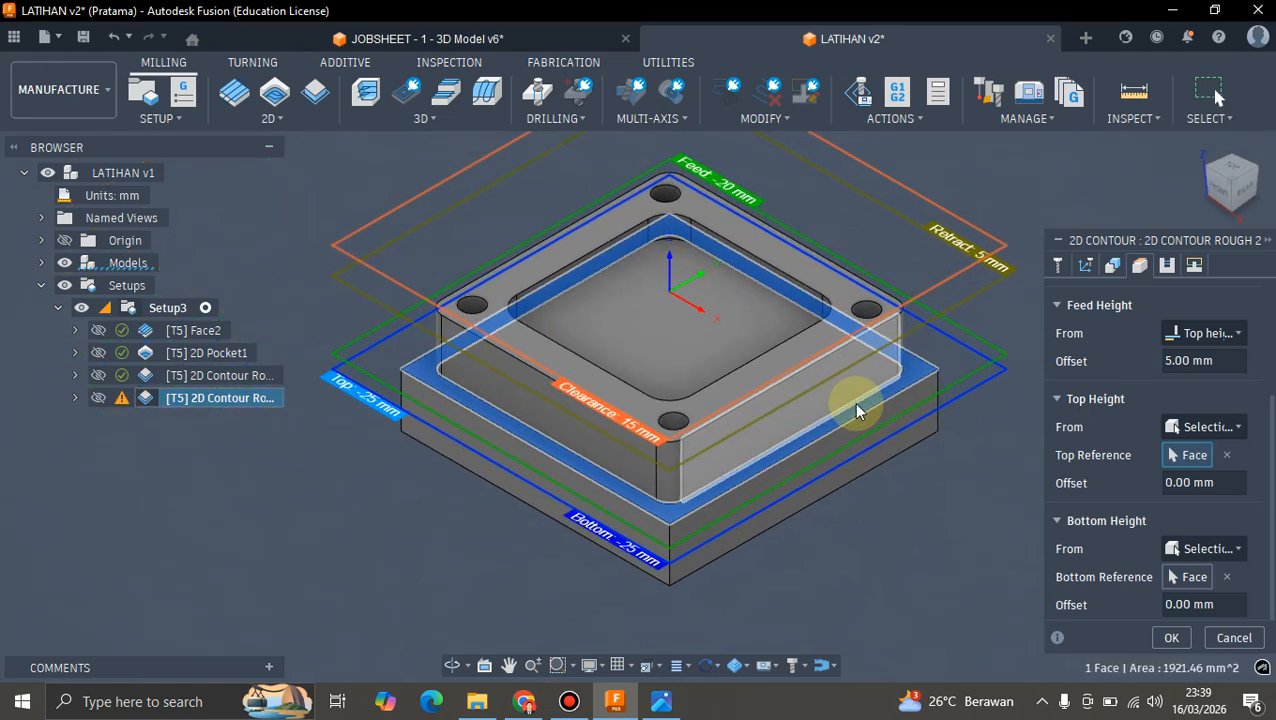
- Change the bottom height reference to the underside face of the base and generate the 2D Contour Rough 2 toolpath
{"action": "left_click", "coordinate": [1192, 577]}
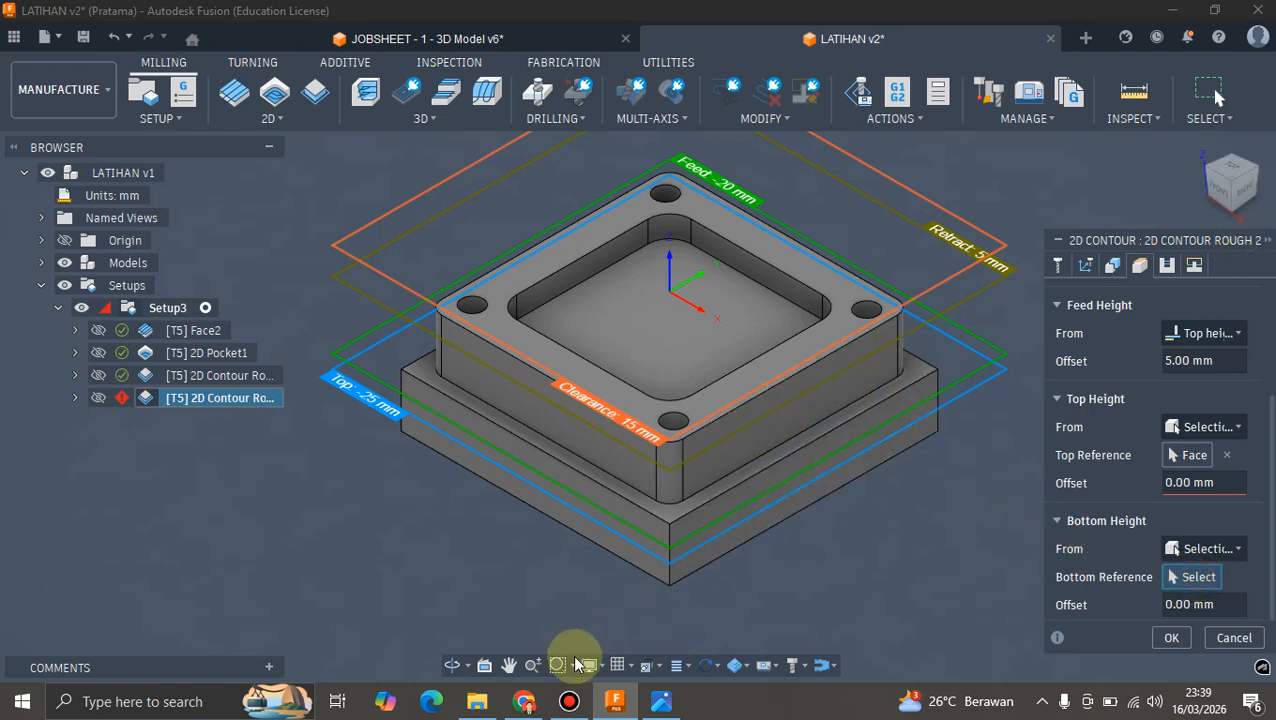
{"action": "left_click", "coordinate": [452, 665]}
{"action": "left_click_drag", "start_coordinate": [610, 520], "coordinate": [712, 441]}
{"action": "right_click", "coordinate": [637, 421]}
{"action": "left_click", "coordinate": [692, 436]}
{"action": "left_click", "coordinate": [655, 434]}
{"action": "left_click", "coordinate": [452, 665]}
{"action": "right_click", "coordinate": [712, 441]}
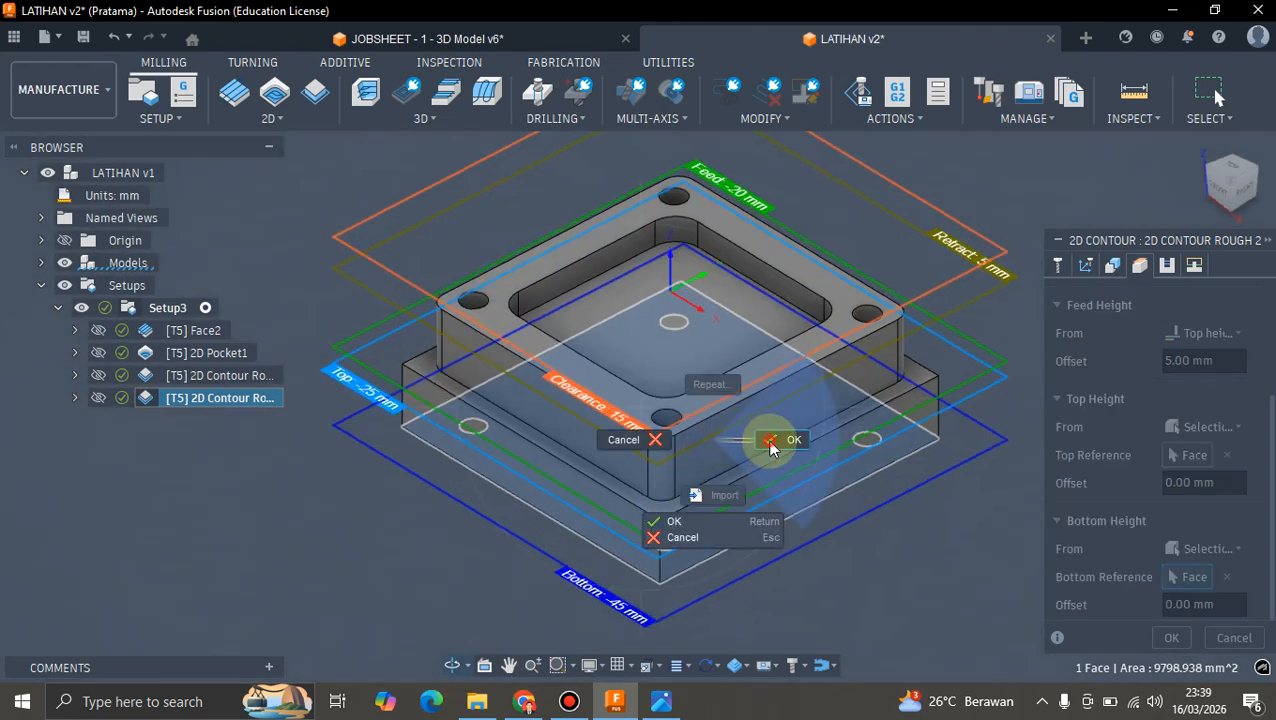
{"action": "left_click", "coordinate": [783, 443]}
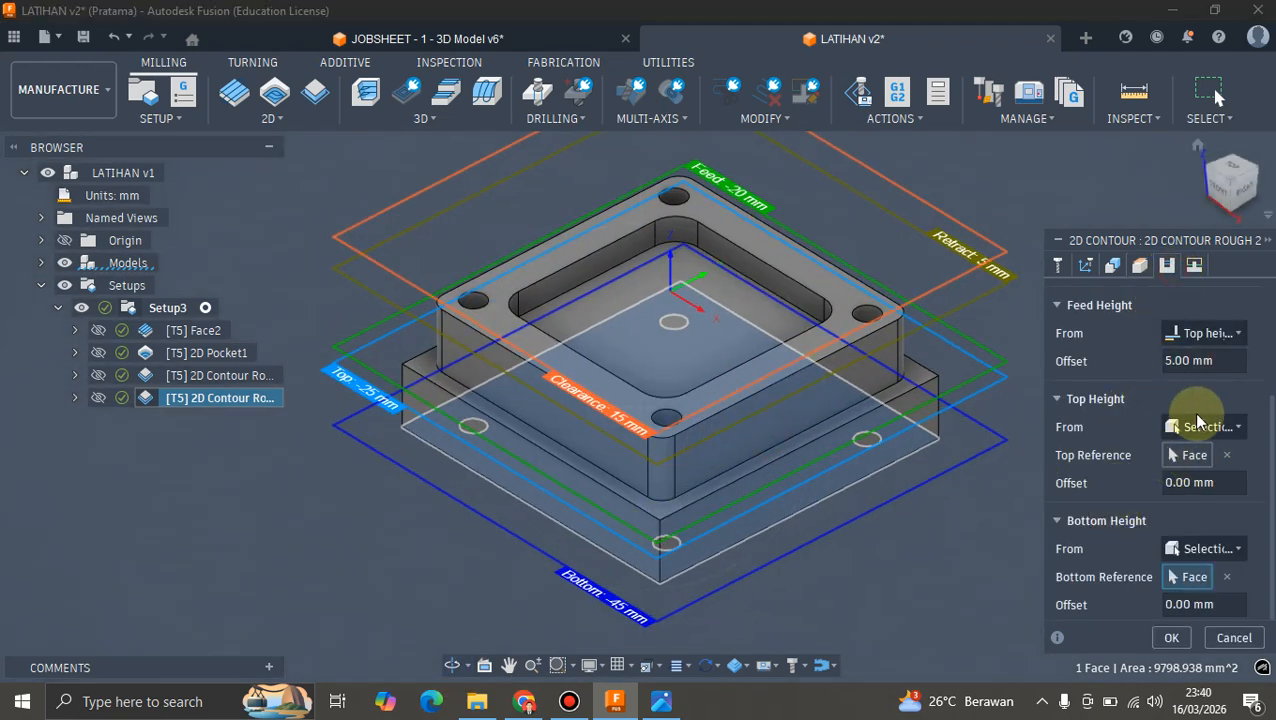
{"action": "scroll", "coordinate": [1190, 420], "scroll_direction": "down", "scroll_amount": 10}
{"action": "left_click", "coordinate": [1168, 639]}
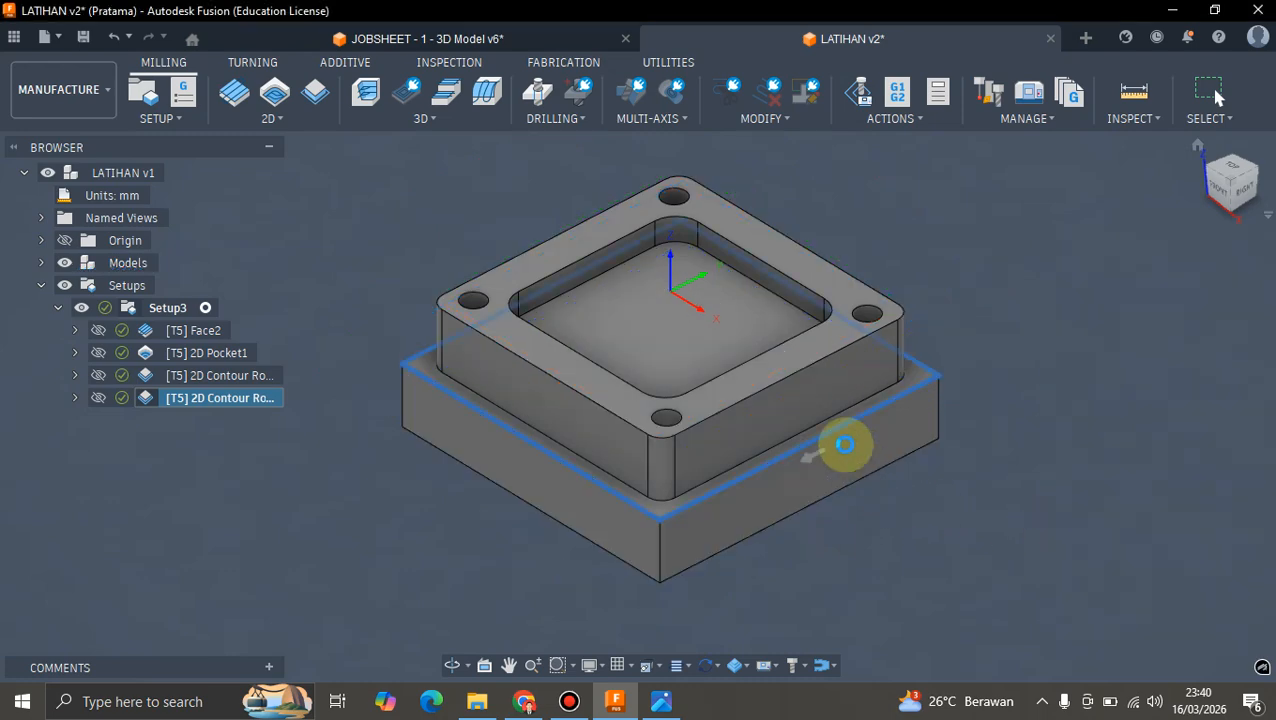
{"action": "left_click", "coordinate": [1198, 148]}
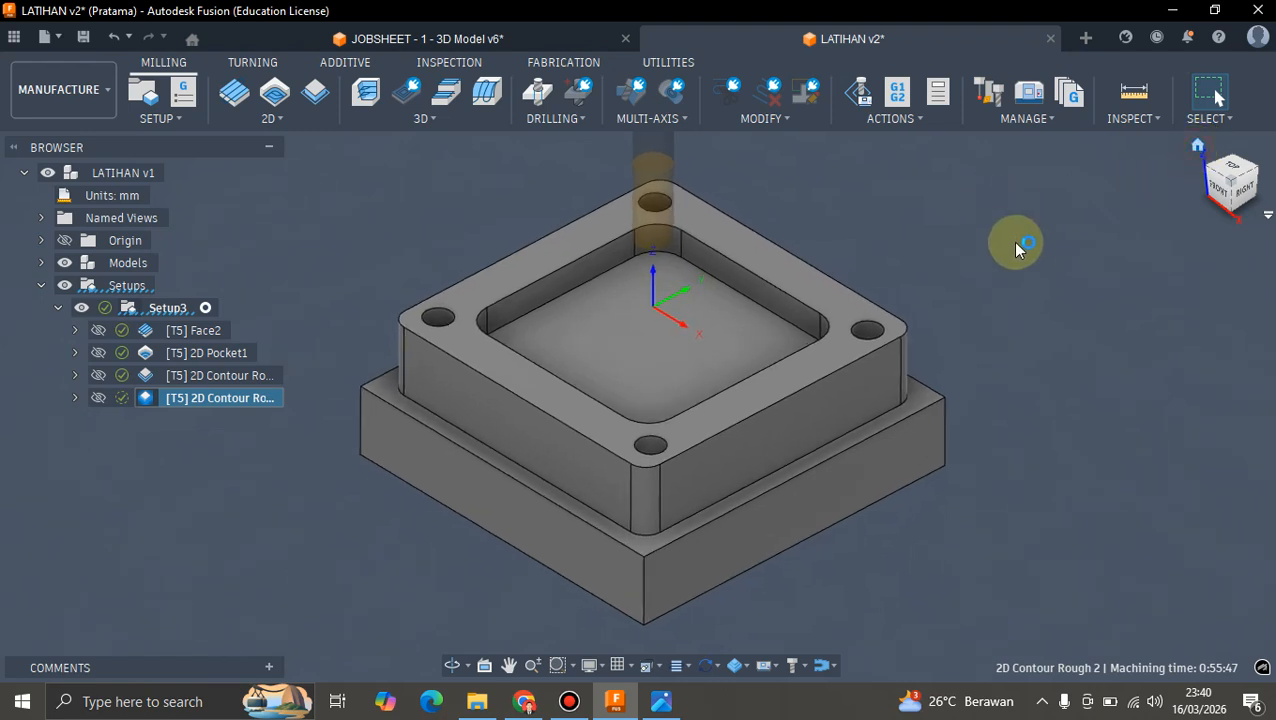
- Simulate the 2D Contour Rough 2 toolpath through to its end, adjust the playback speed, and exit the simulation
{"action": "left_click", "coordinate": [857, 96]}
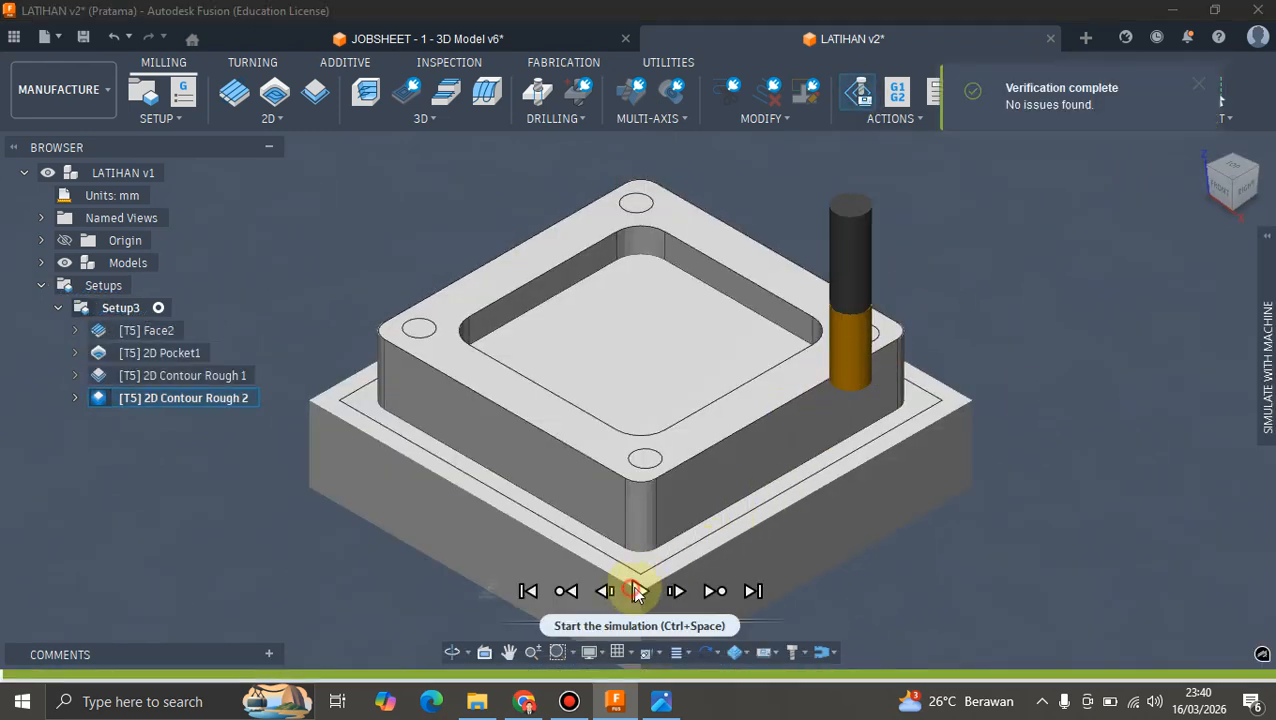
{"action": "left_click", "coordinate": [641, 591]}
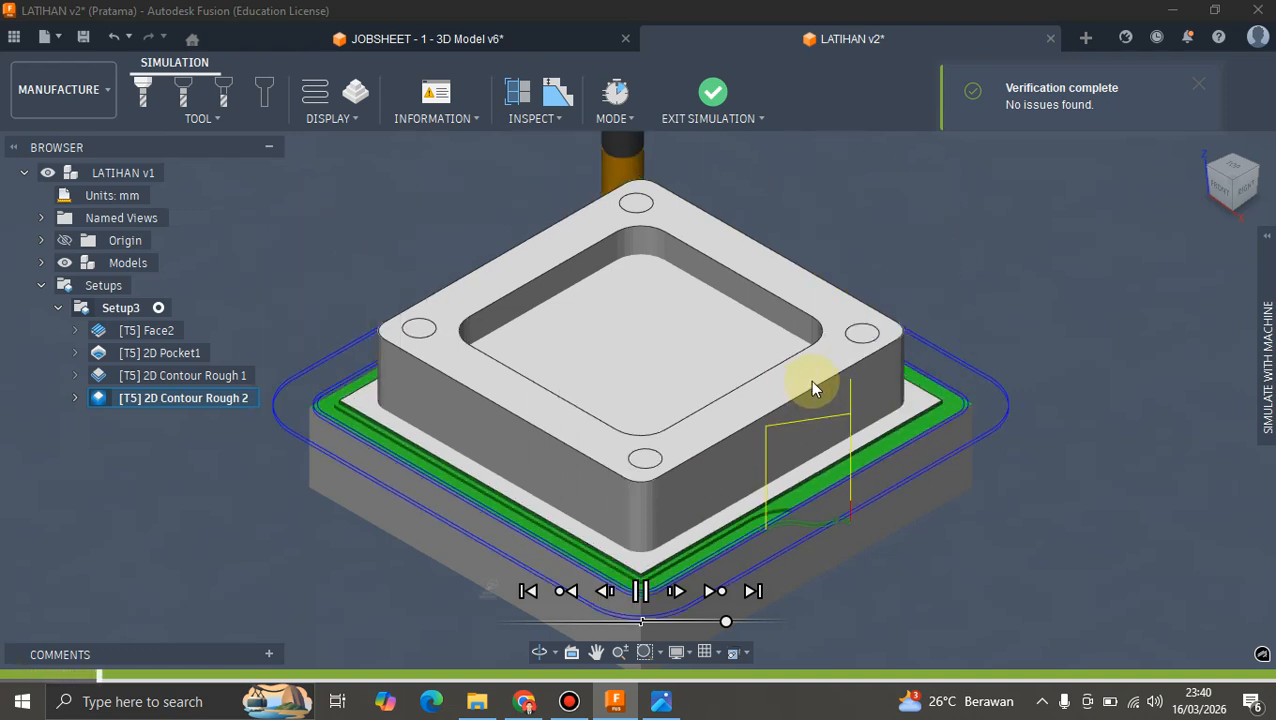
{"action": "left_click_drag", "start_coordinate": [726, 621], "coordinate": [765, 623]}
{"action": "left_click", "coordinate": [752, 592]}
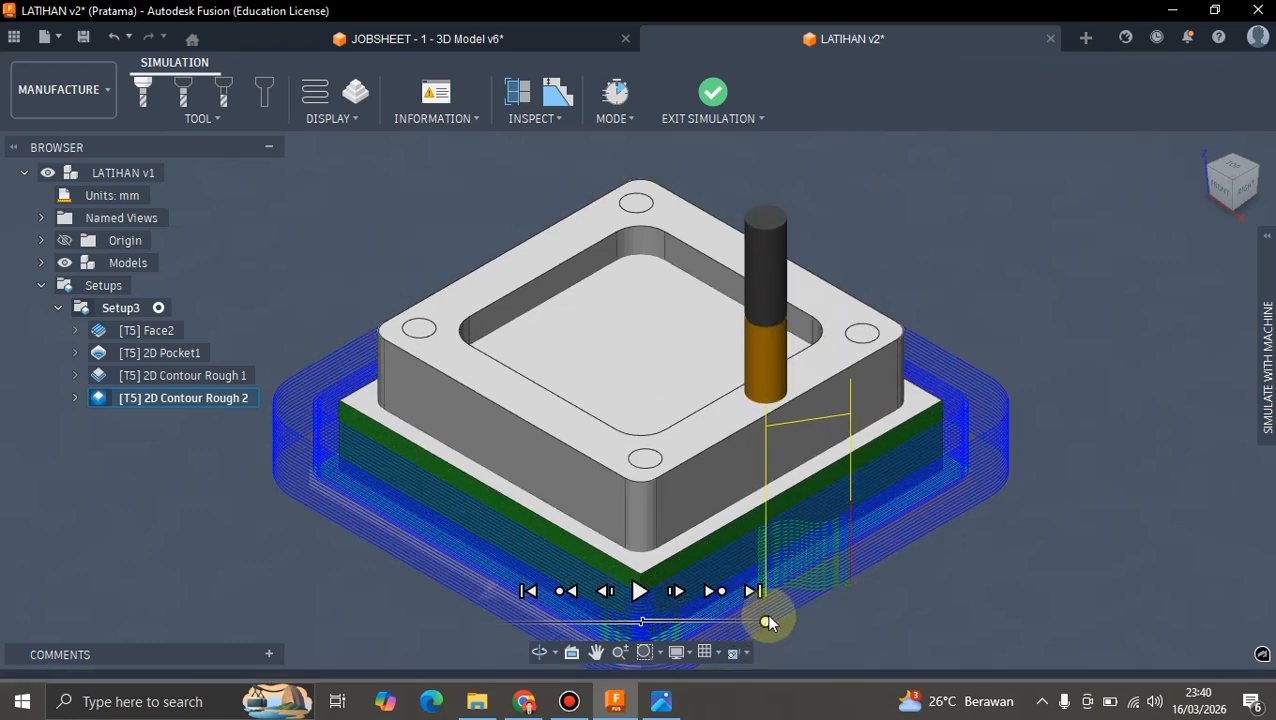
{"action": "left_click_drag", "start_coordinate": [731, 628], "coordinate": [686, 628]}
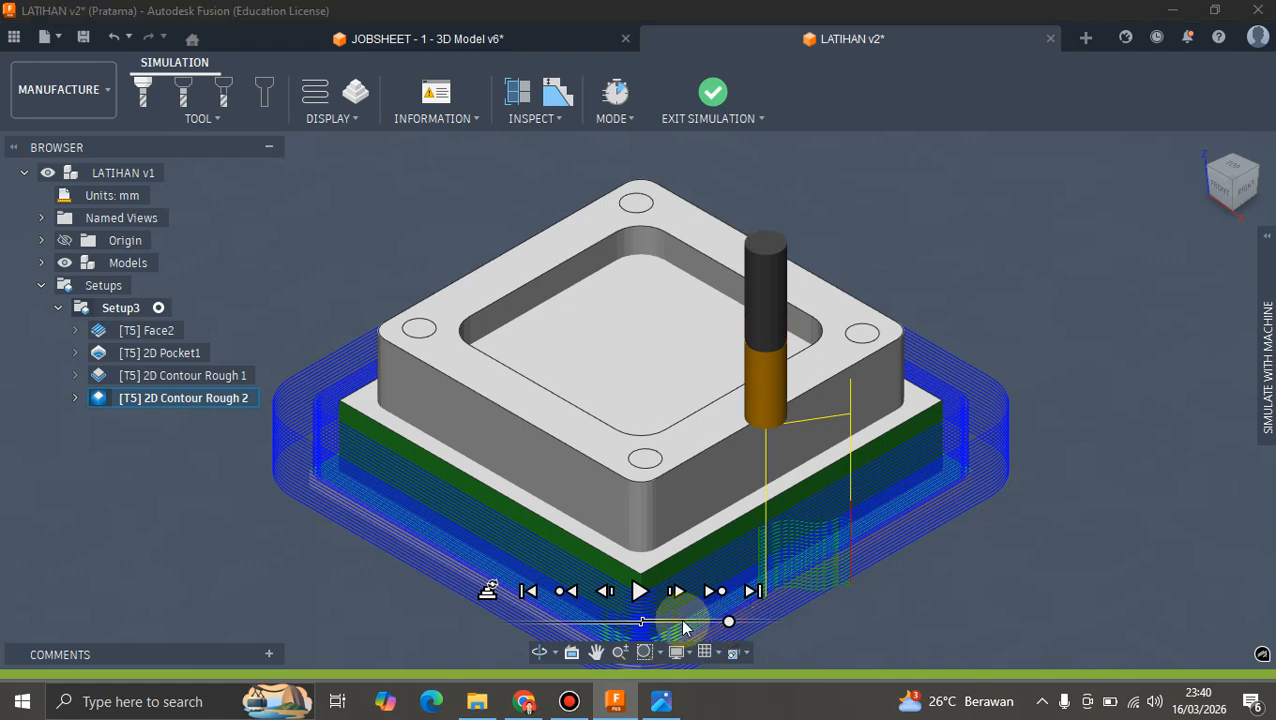
{"action": "left_click", "coordinate": [719, 95]}
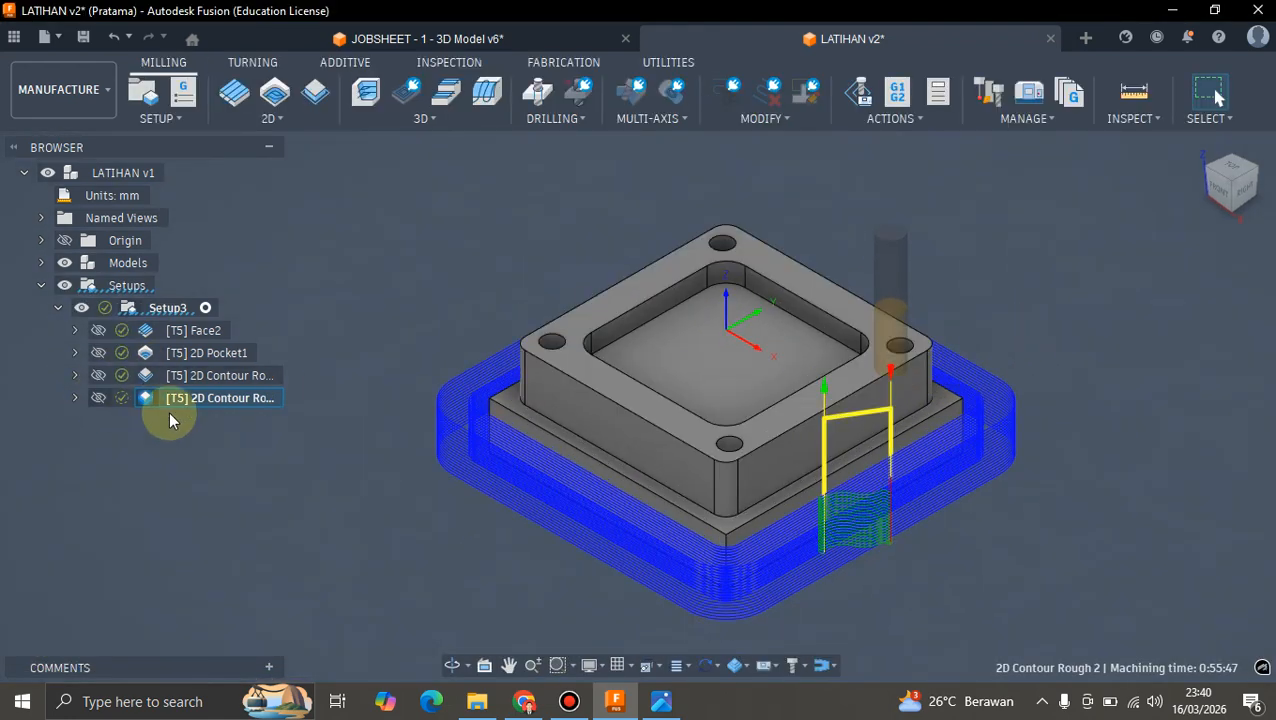
{"action": "left_click", "coordinate": [880, 312]}
{"action": "scroll", "coordinate": [778, 324], "scroll_direction": "down", "scroll_amount": 2}
{"action": "scroll", "coordinate": [778, 323], "scroll_direction": "up", "scroll_amount": 3}
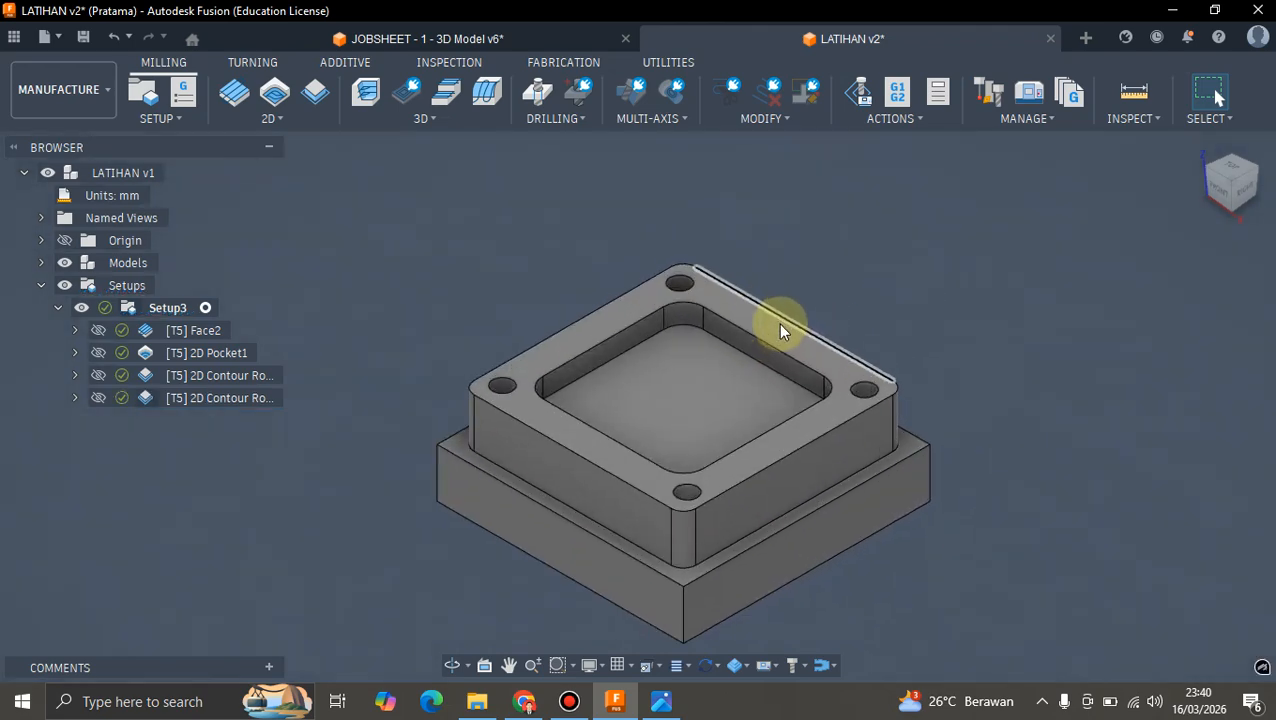
{"action": "middle_click_drag", "start_coordinate": [778, 323], "coordinate": [750, 330], "text": "shift"}
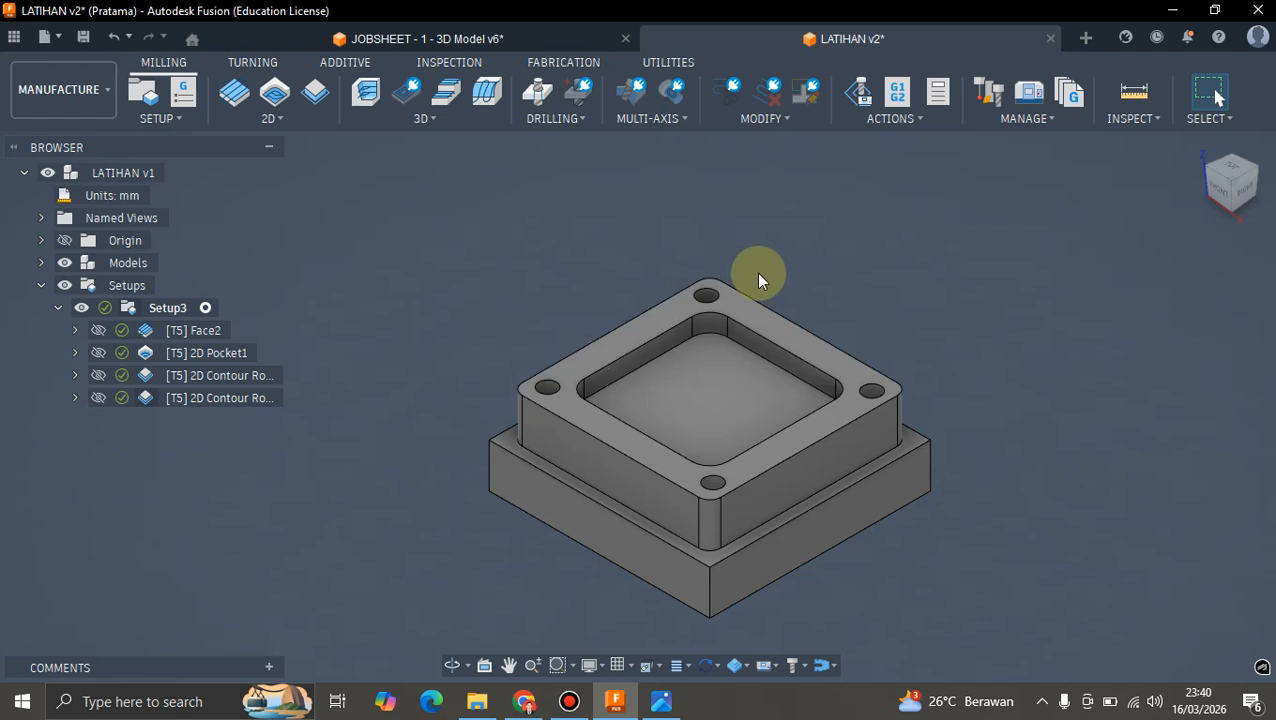
- Copy the last 2D contour roughing operation and paste the copy into Setup3
{"action": "middle_click_drag", "start_coordinate": [789, 288], "coordinate": [747, 305], "text": "shift"}
{"action": "left_click", "coordinate": [250, 398]}
{"action": "right_click", "coordinate": [245, 398]}
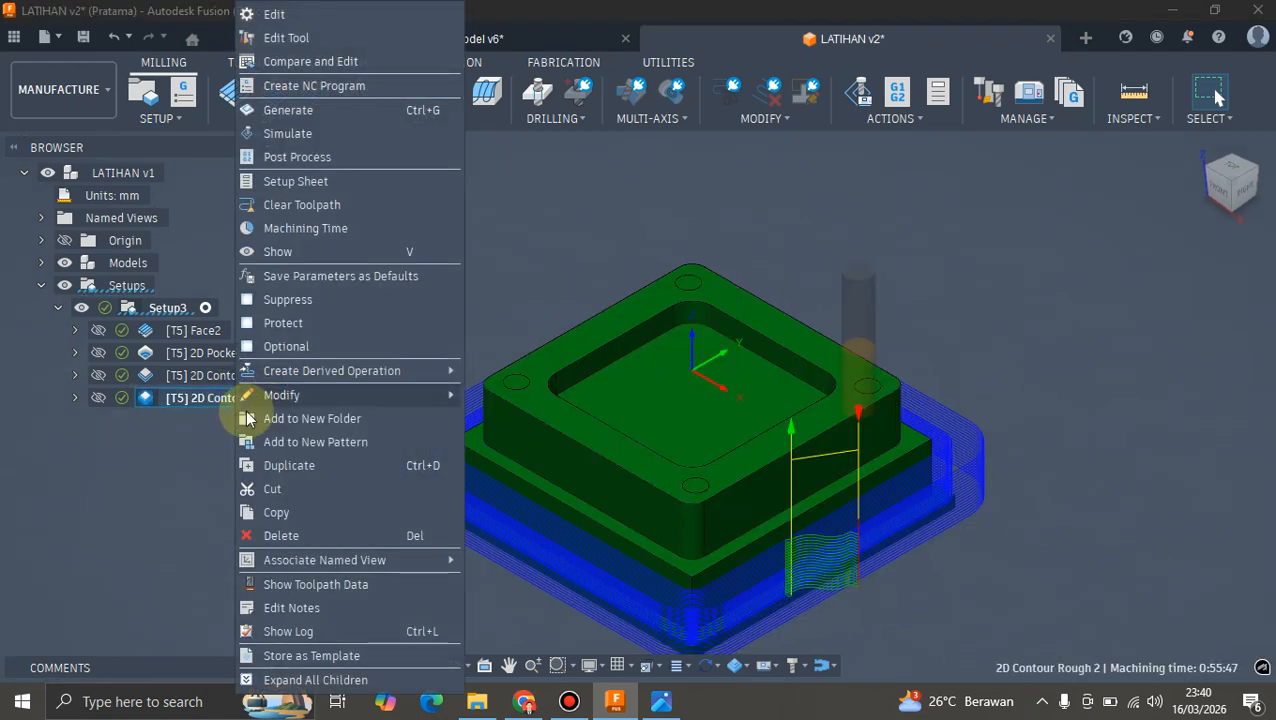
{"action": "left_click", "coordinate": [296, 515]}
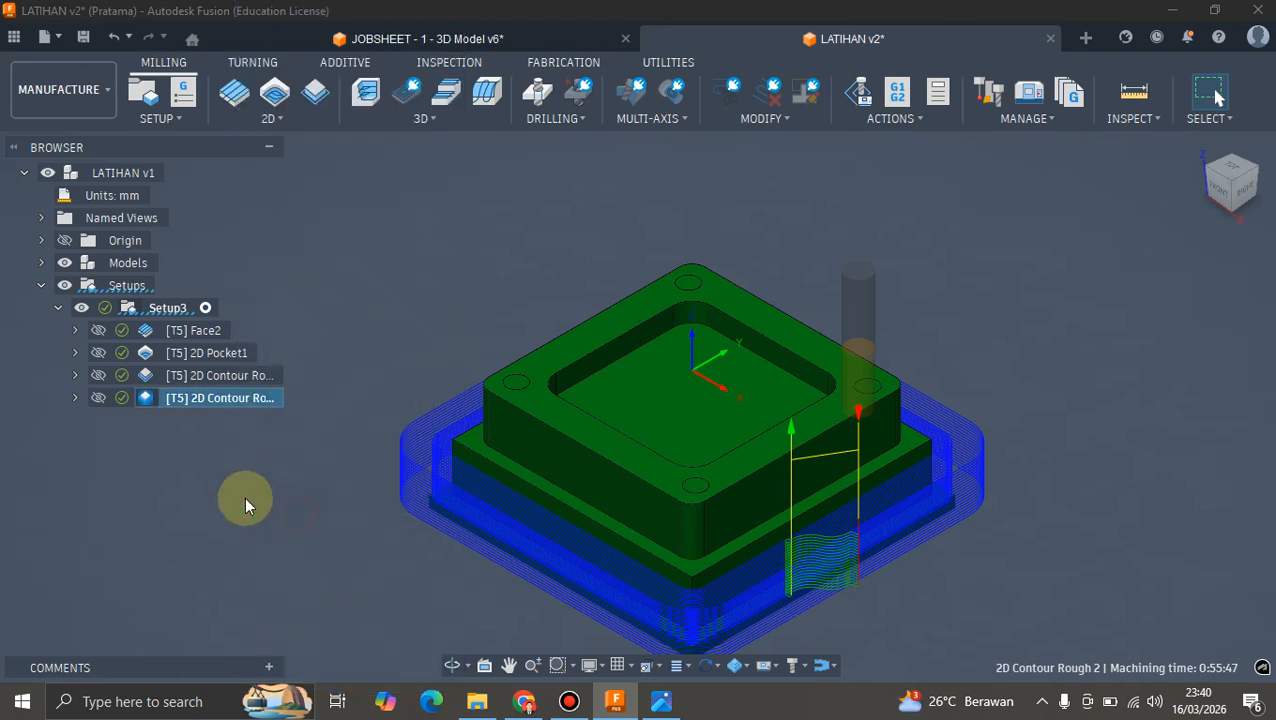
{"action": "left_click", "coordinate": [162, 307]}
{"action": "right_click", "coordinate": [162, 307]}
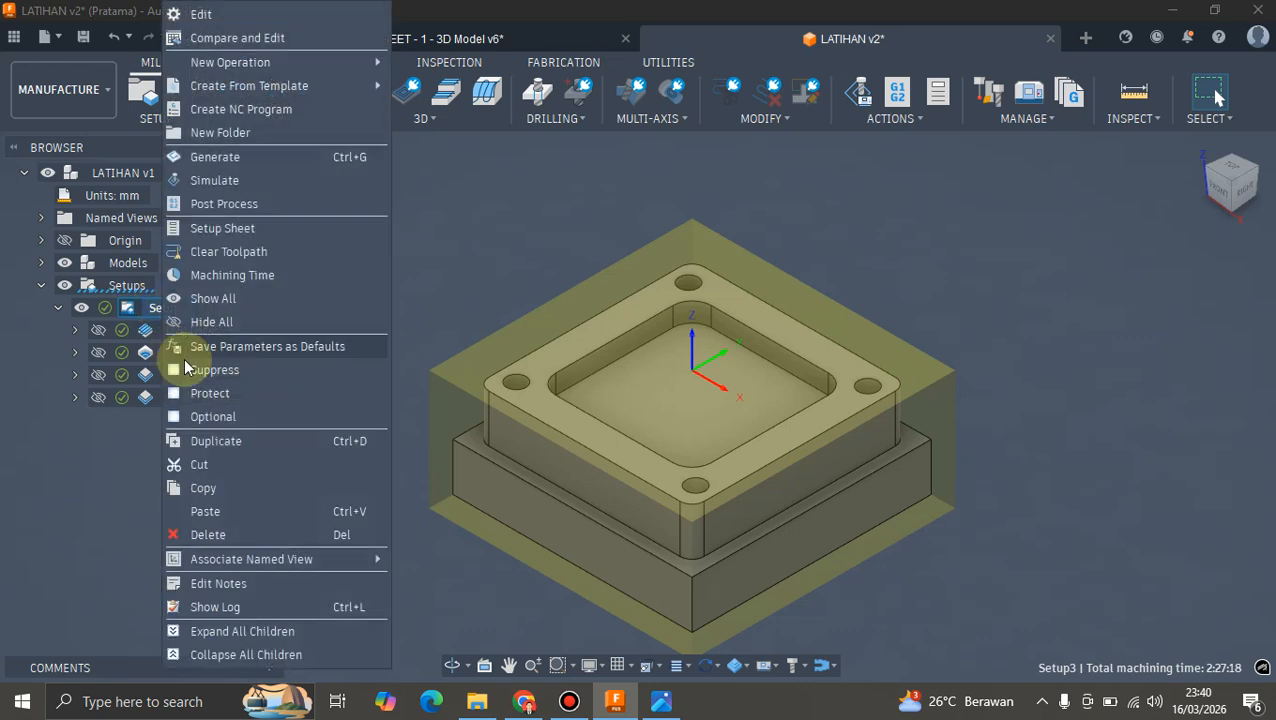
{"action": "left_click", "coordinate": [230, 512]}
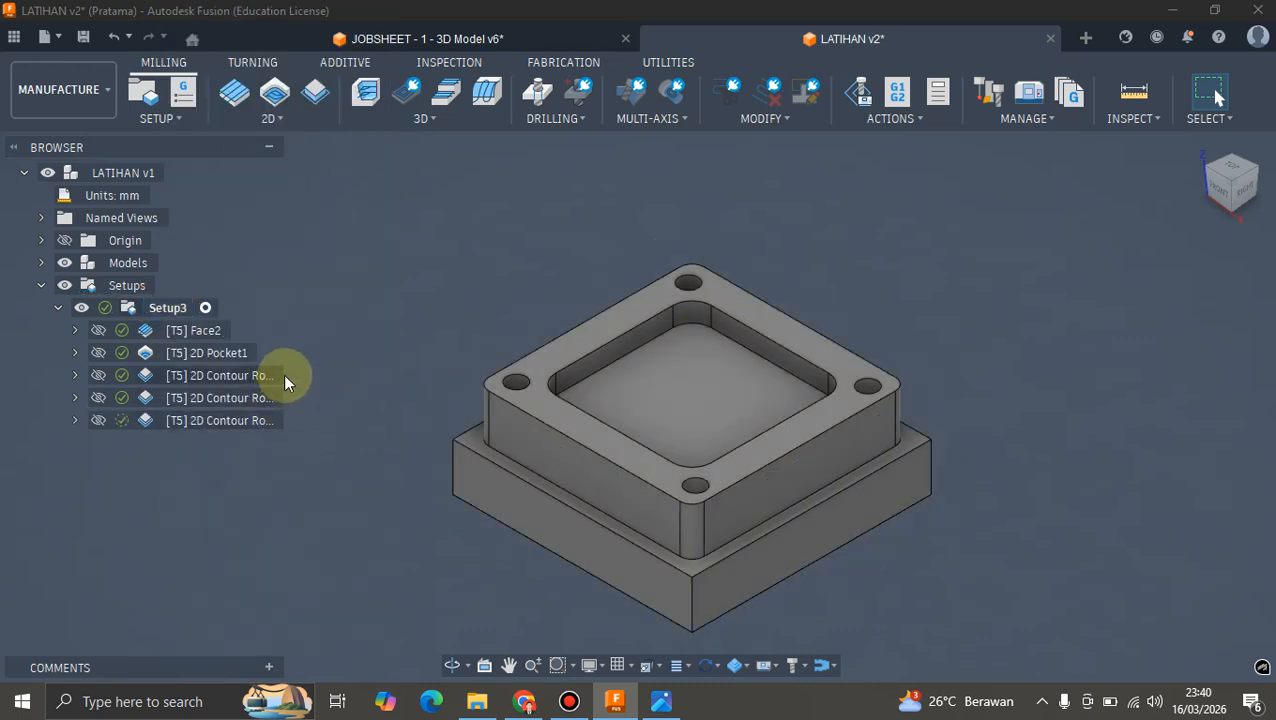
{"action": "left_click", "coordinate": [258, 421]}
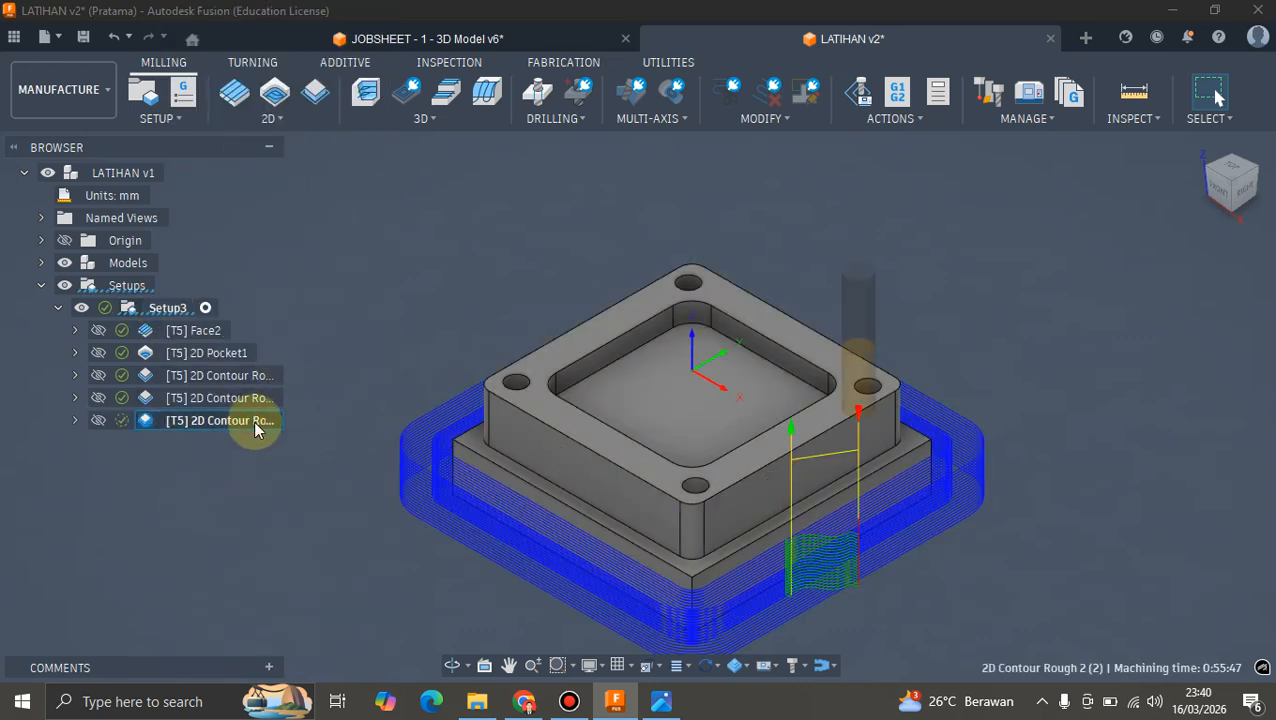
{"action": "double_click", "coordinate": [248, 421]}
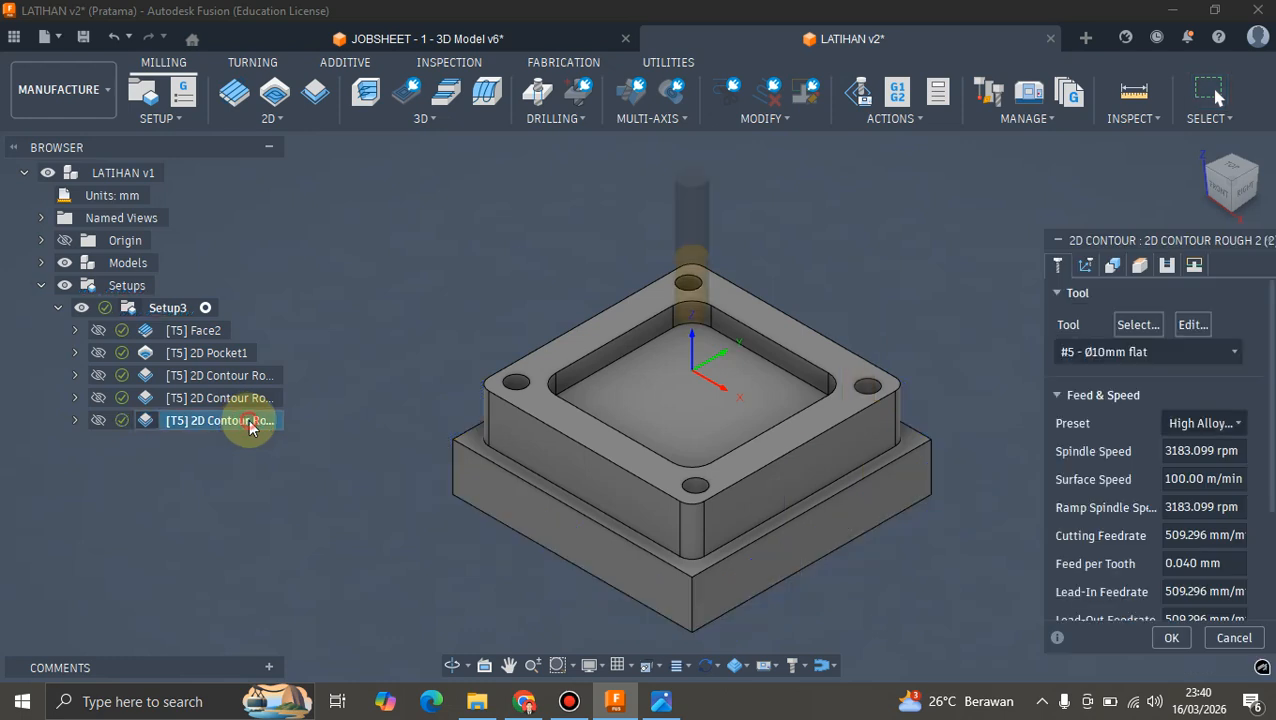
{"action": "left_click", "coordinate": [268, 443]}
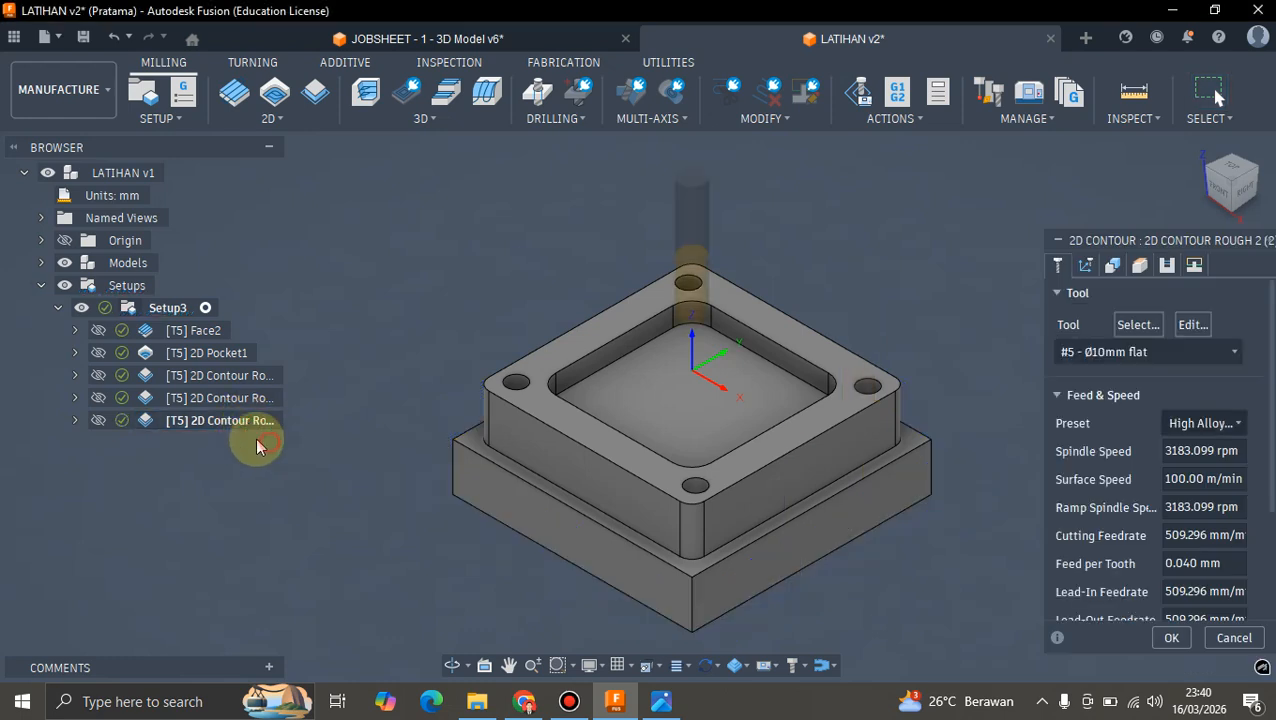
{"action": "right_click", "coordinate": [252, 420]}
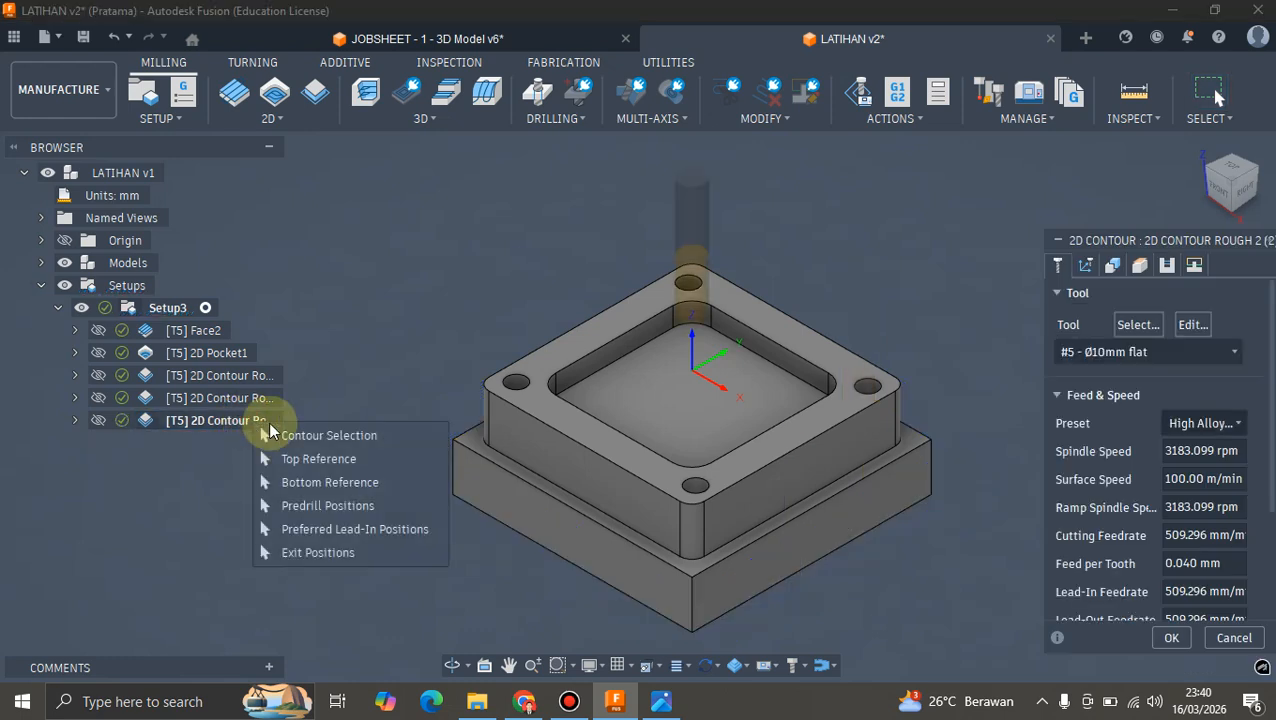
{"action": "key", "text": "Escape"}
{"action": "right_click", "coordinate": [253, 420]}
{"action": "key", "text": "Escape"}
{"action": "key", "text": "Escape"}
- Rename the pasted 2D contour operation as 2D Contour Finish 1
{"action": "right_click", "coordinate": [222, 424]}
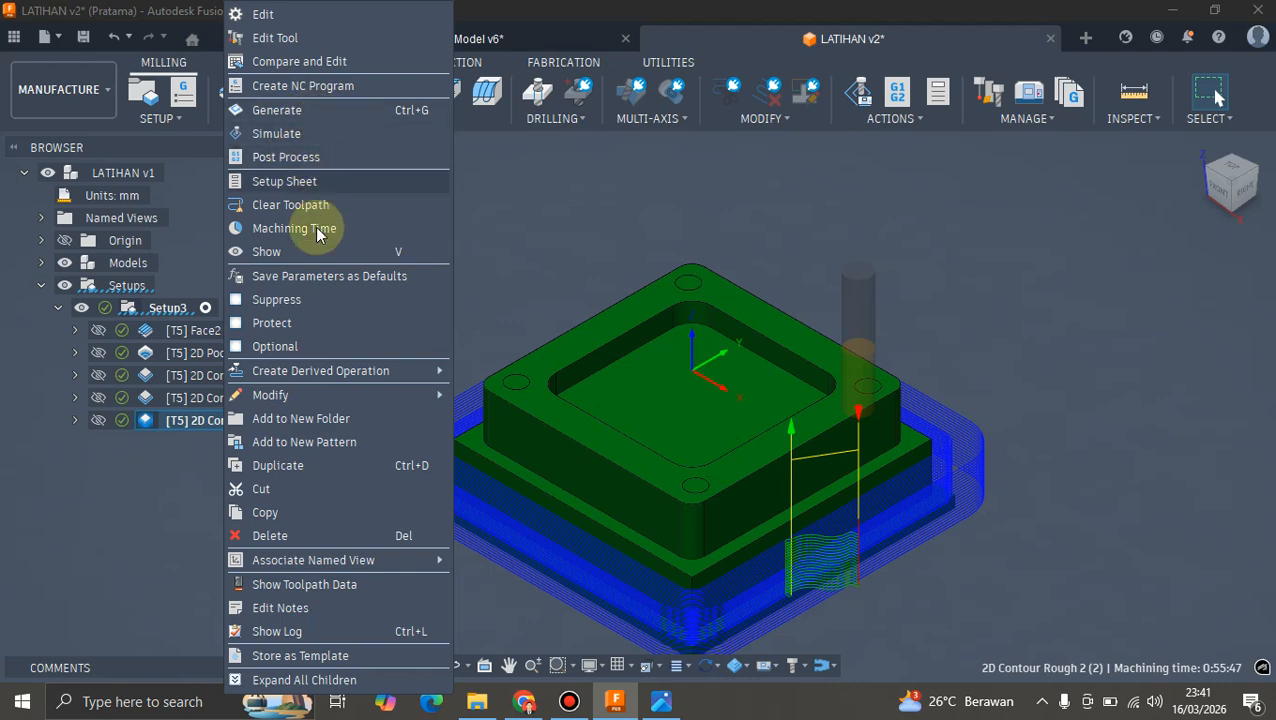
{"action": "key", "text": "Escape"}
{"action": "left_click", "coordinate": [252, 426]}
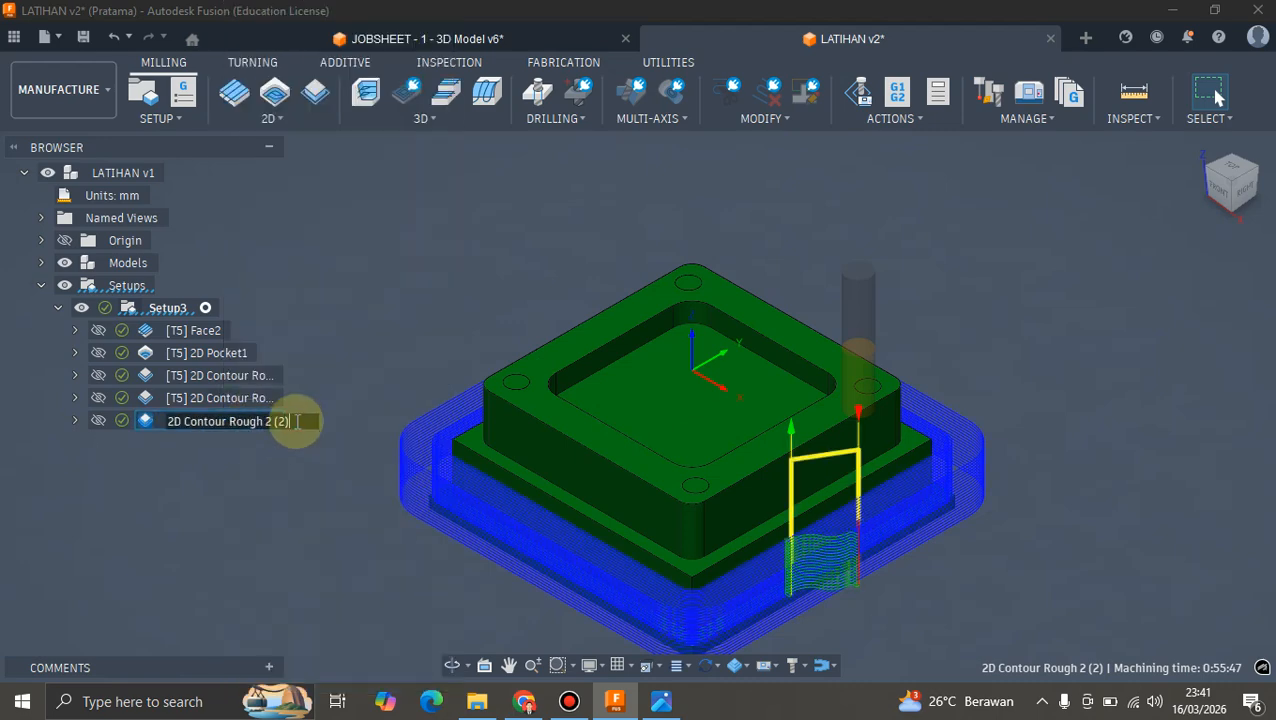
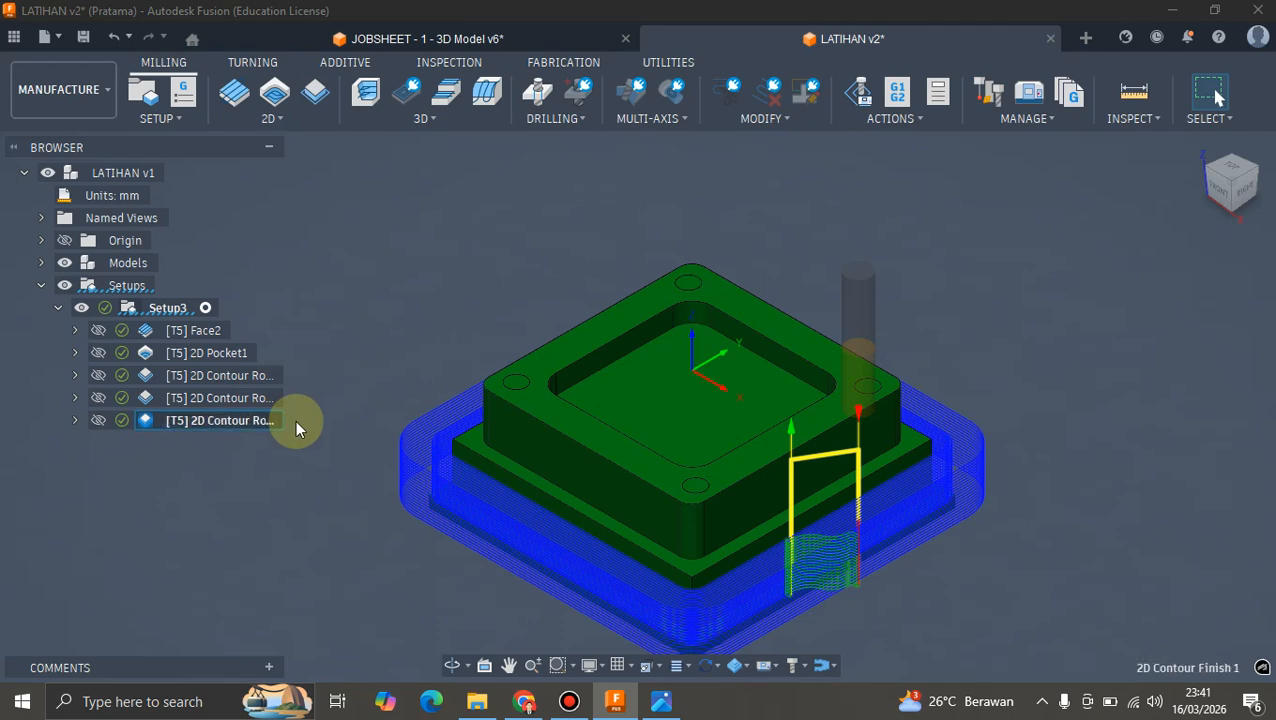
- Open the 2D Contour Finish 1 operation for editing and bring up its tool selection
{"action": "right_click", "coordinate": [252, 420]}
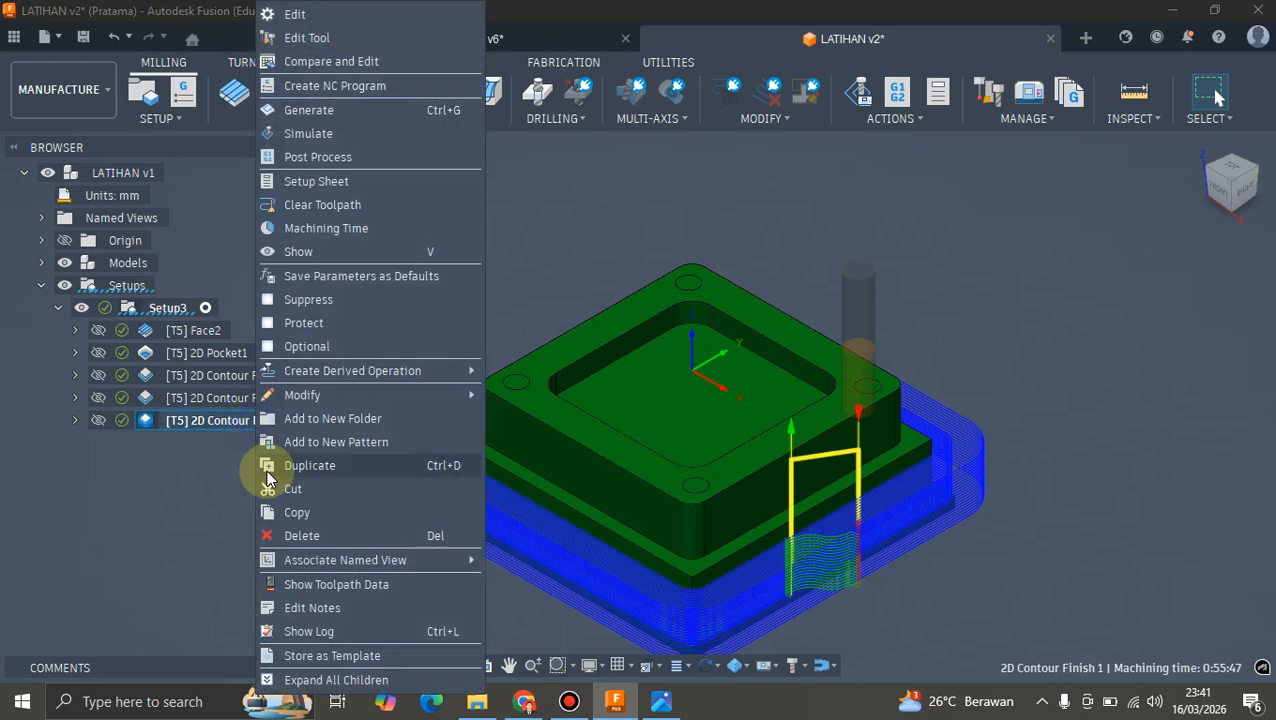
{"action": "left_click", "coordinate": [299, 14]}
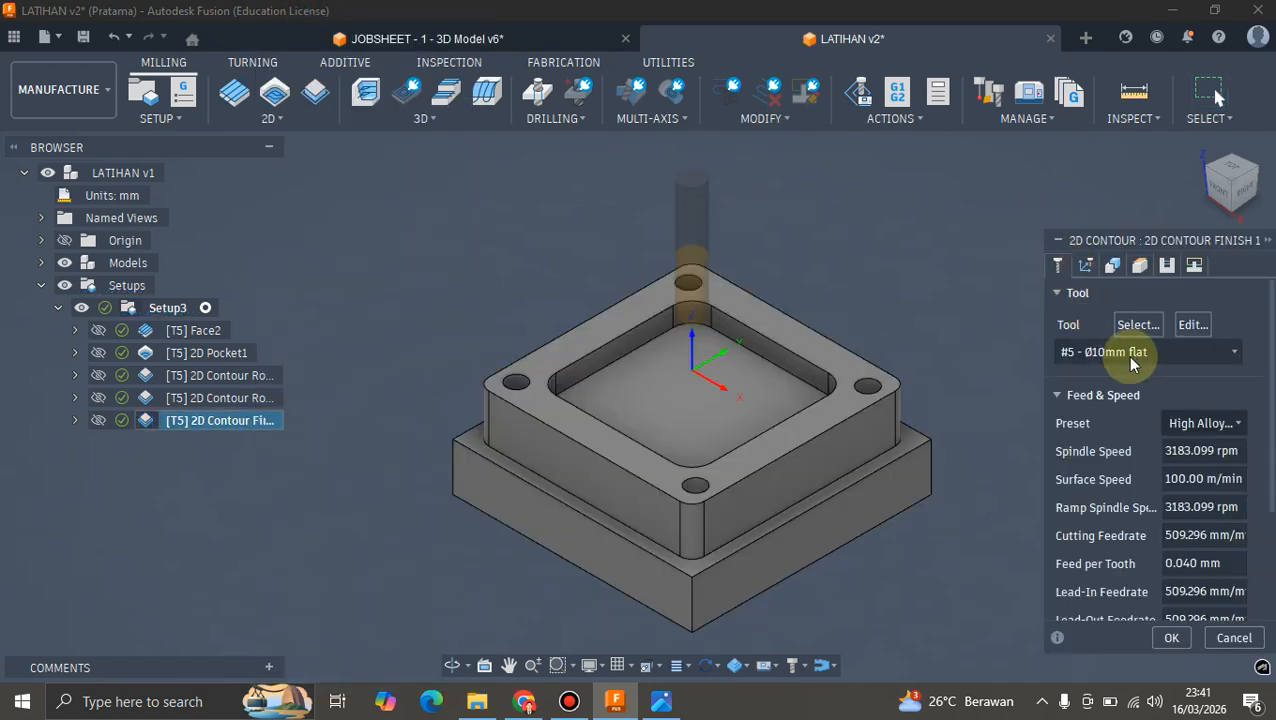
{"action": "left_click", "coordinate": [1138, 326]}
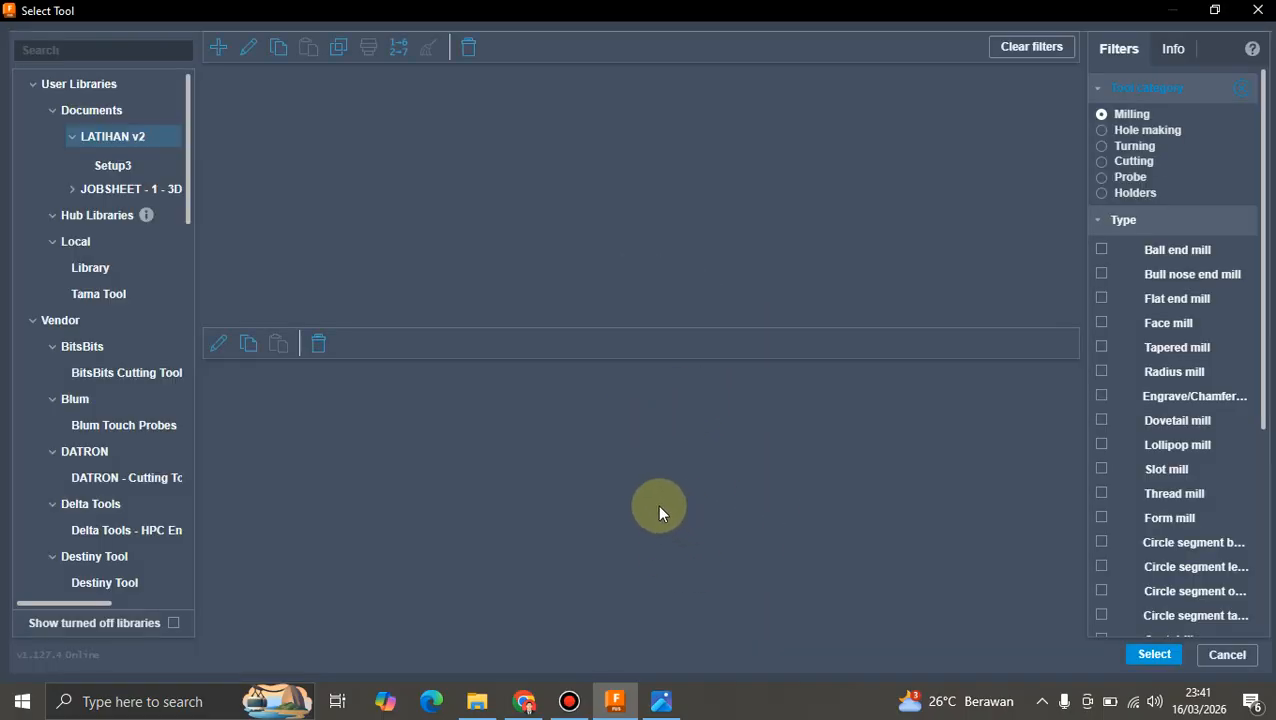
- Switch to the Jobsheet 1 drawing image and examine the pocket size and corner radii in the plan view
{"action": "left_click", "coordinate": [664, 692]}
{"action": "scroll", "coordinate": [560, 322], "scroll_direction": "up", "scroll_amount": 5}
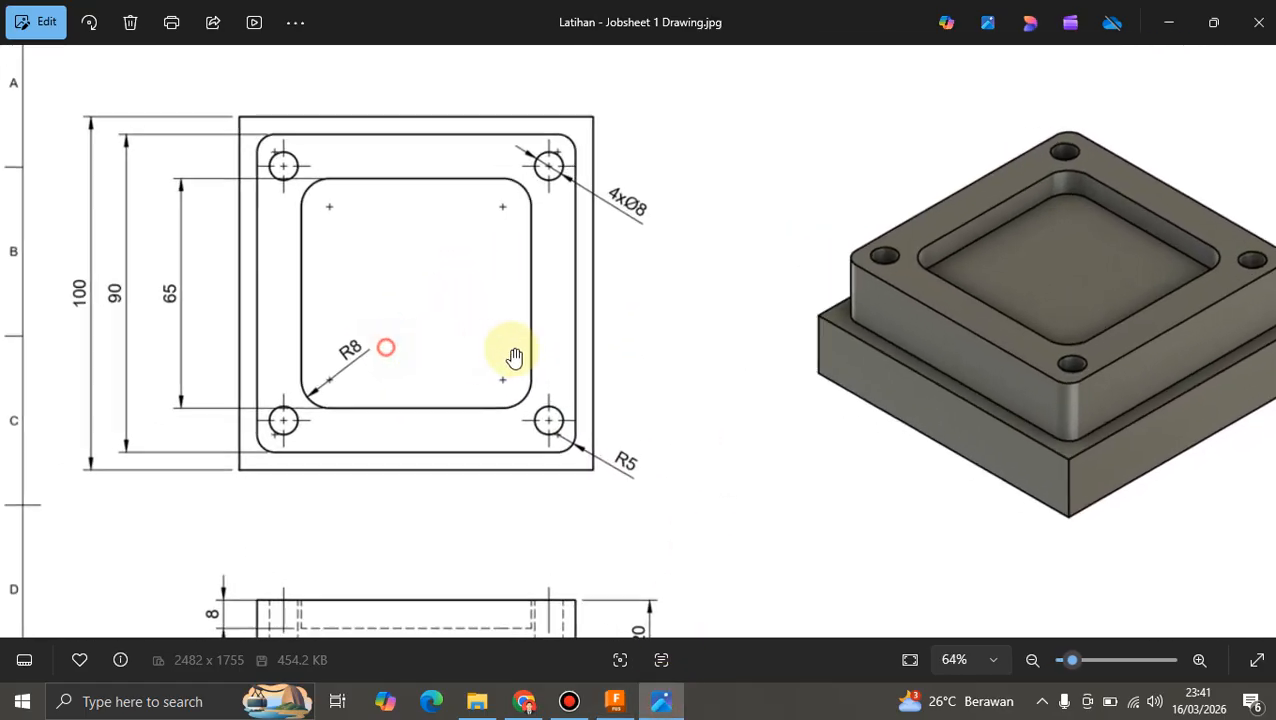
{"action": "scroll", "coordinate": [427, 373], "scroll_direction": "down", "scroll_amount": 2}
{"action": "scroll", "coordinate": [478, 364], "scroll_direction": "up", "scroll_amount": 2}
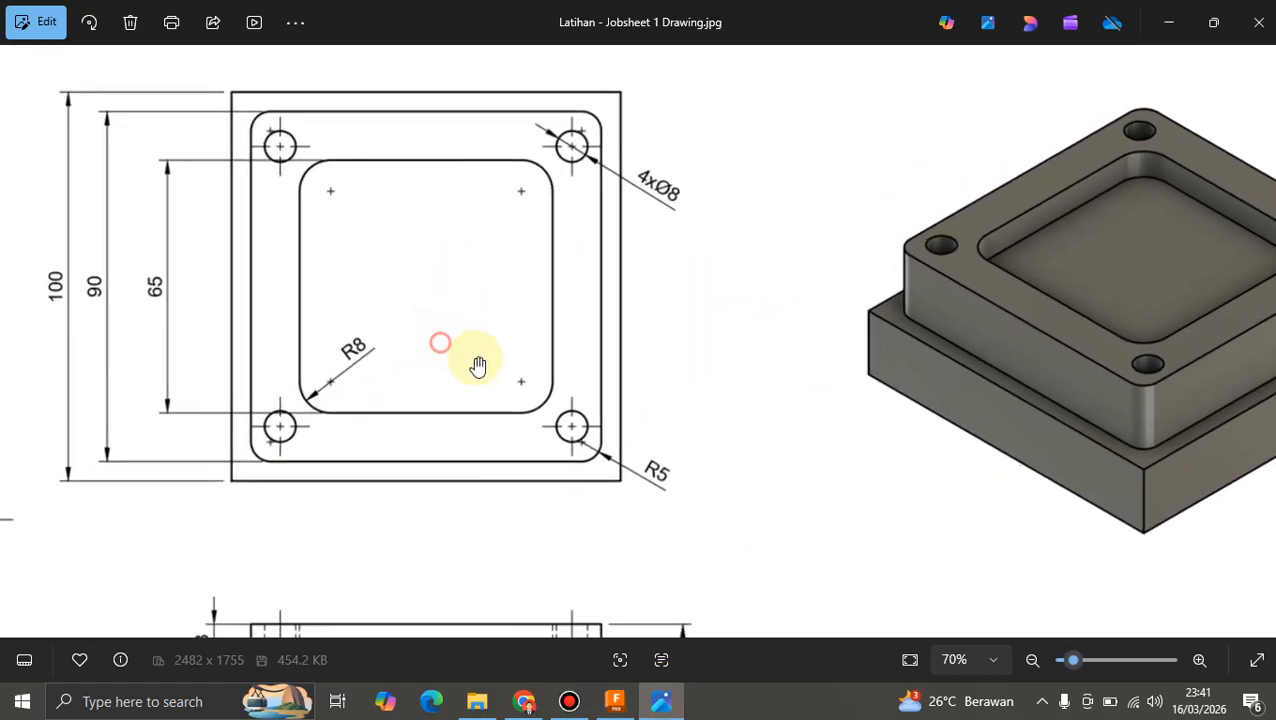
{"action": "scroll", "coordinate": [655, 418], "scroll_direction": "down", "scroll_amount": 3}
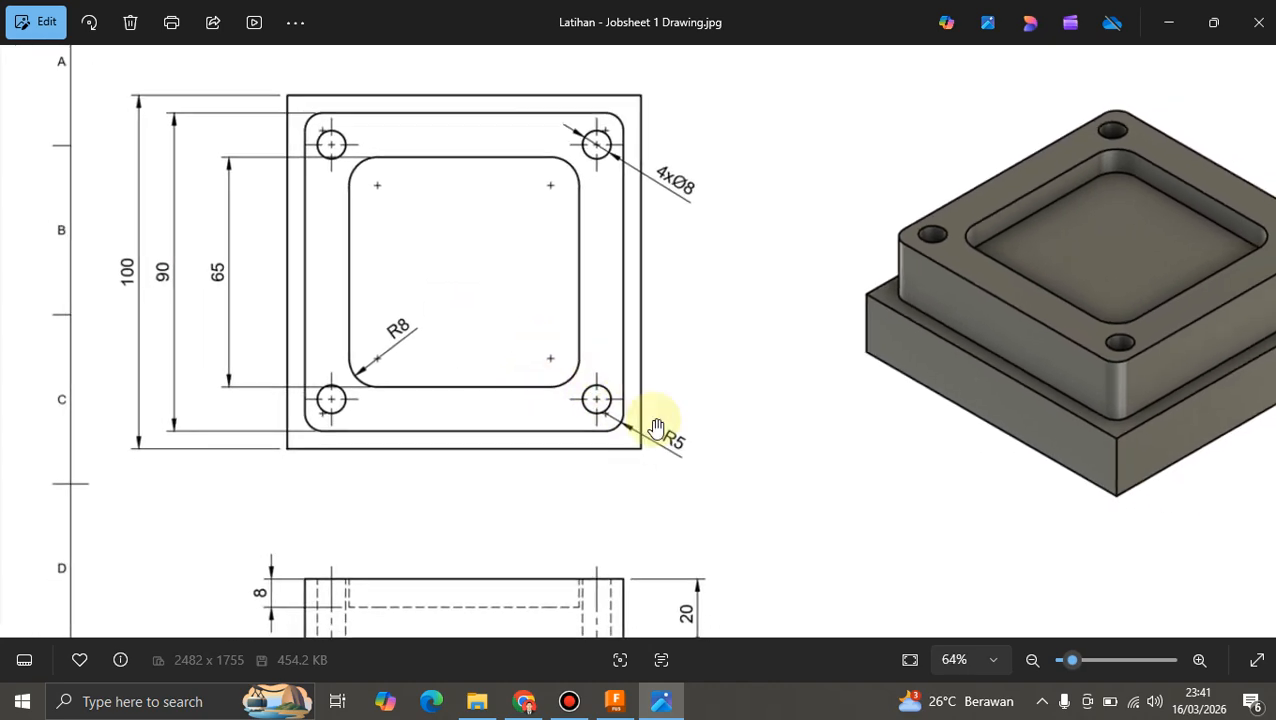
{"action": "scroll", "coordinate": [650, 422], "scroll_direction": "down", "scroll_amount": 2}
- Switch back to Fusion and assign the 6 mm flat end mill from Tama Tool with the High Alloyed Steel 380 HB Side Milling (2) preset
{"action": "left_click", "coordinate": [615, 701]}
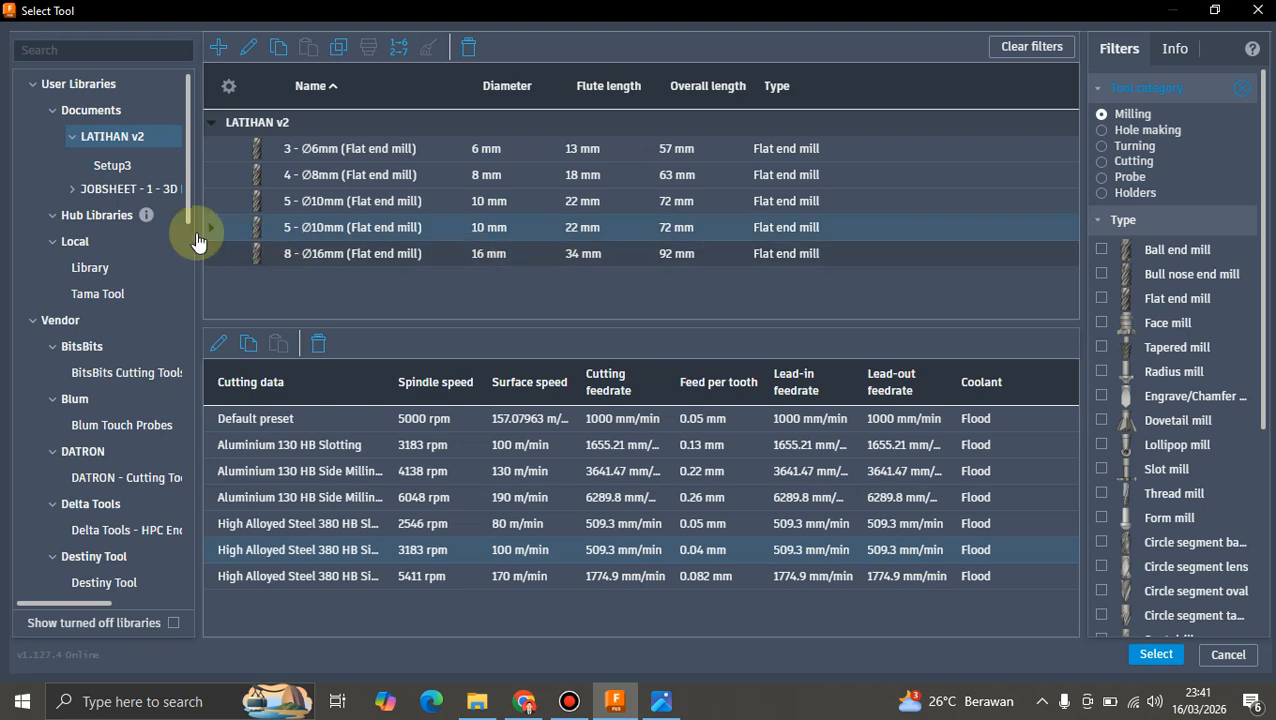
{"action": "left_click", "coordinate": [112, 293]}
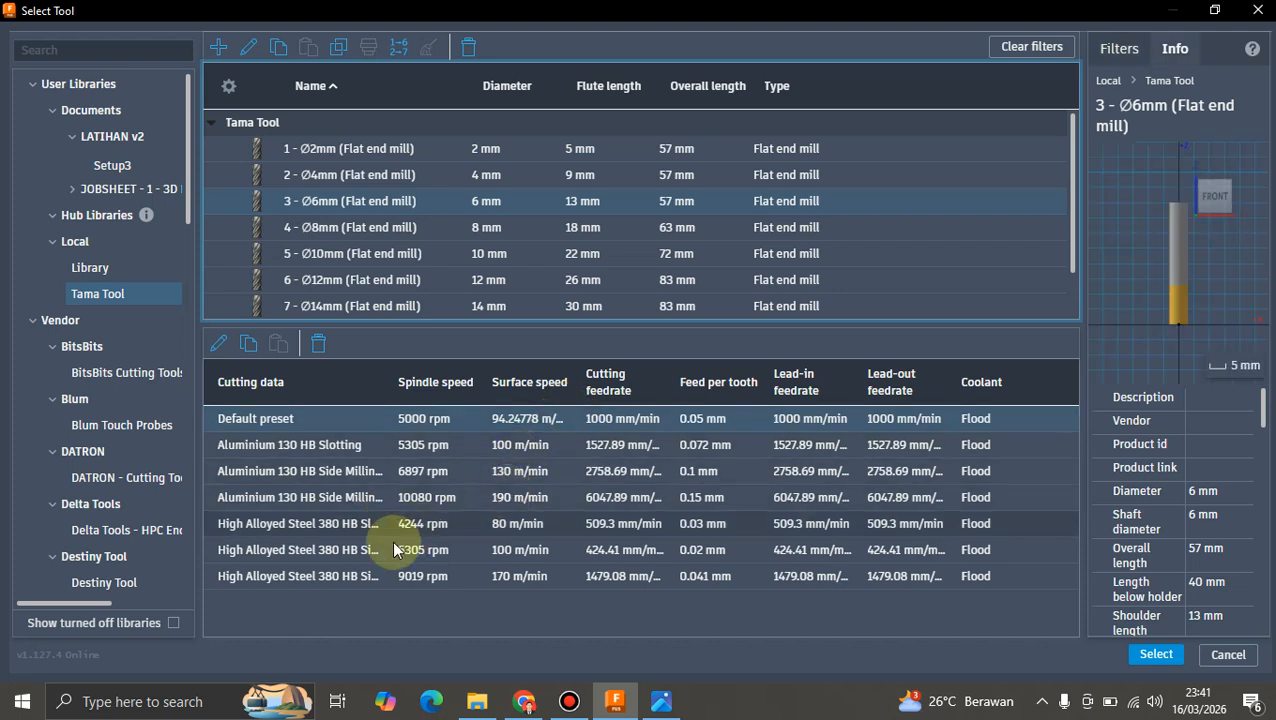
{"action": "left_click", "coordinate": [339, 579]}
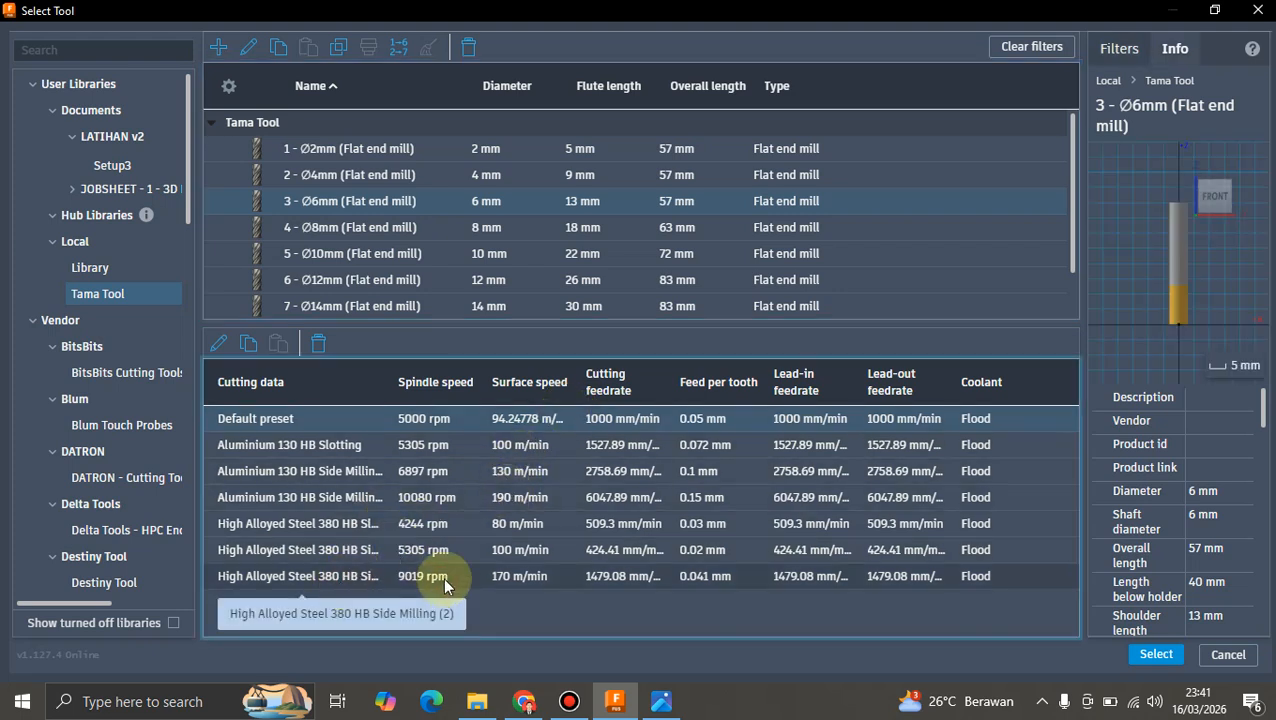
{"action": "left_click", "coordinate": [1155, 655]}
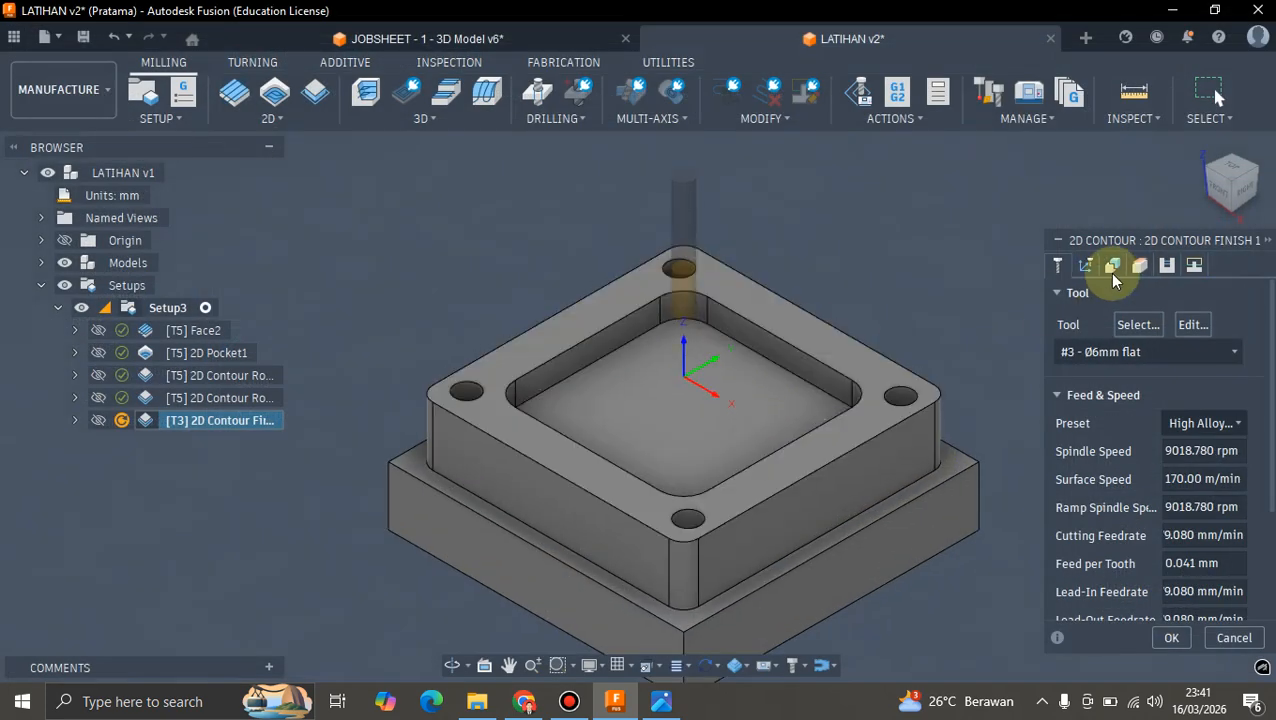
- Replace the finishing operation's contour selection with the upper inner edge loop of the square pocket
{"action": "left_click", "coordinate": [1113, 265]}
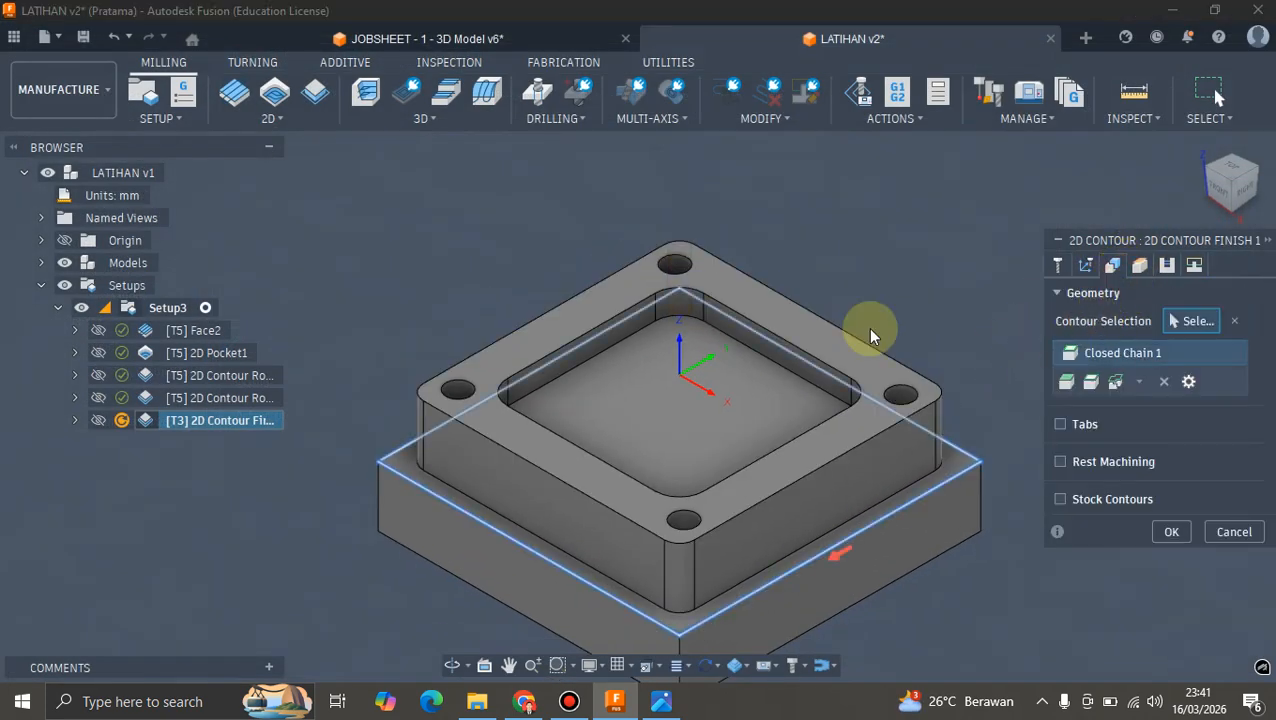
{"action": "left_click", "coordinate": [1234, 321]}
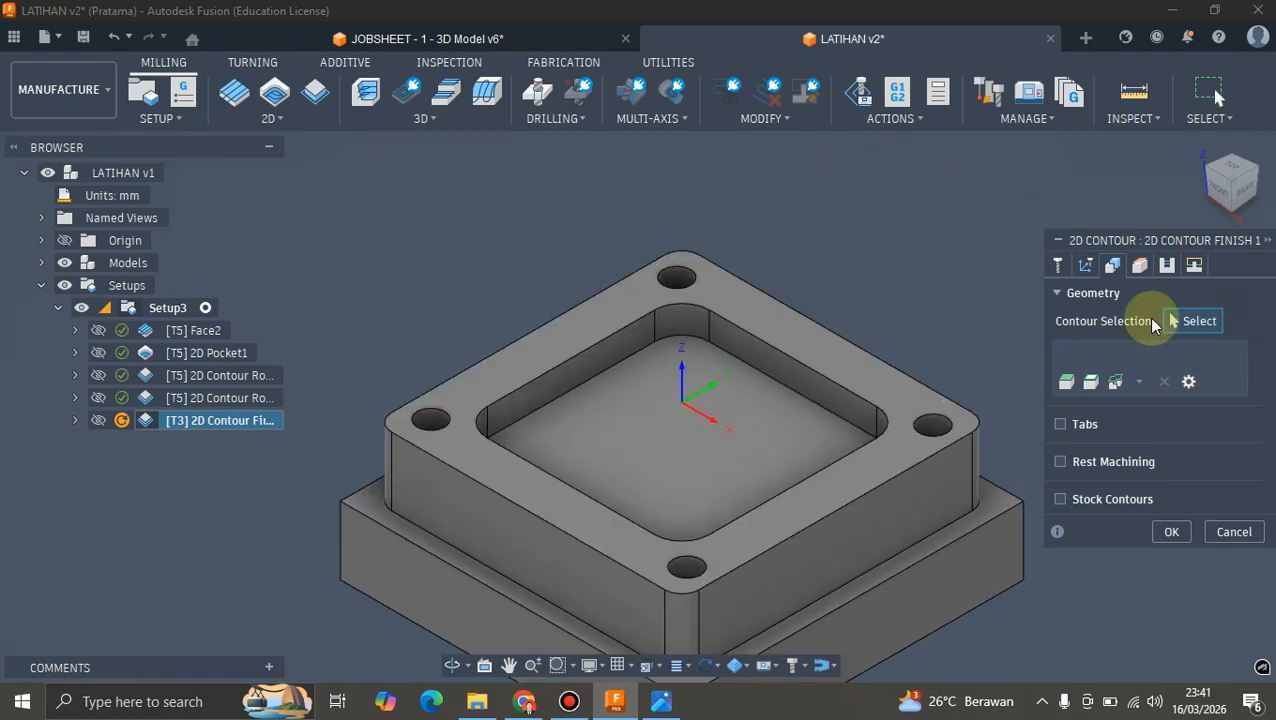
{"action": "left_click", "coordinate": [785, 364]}
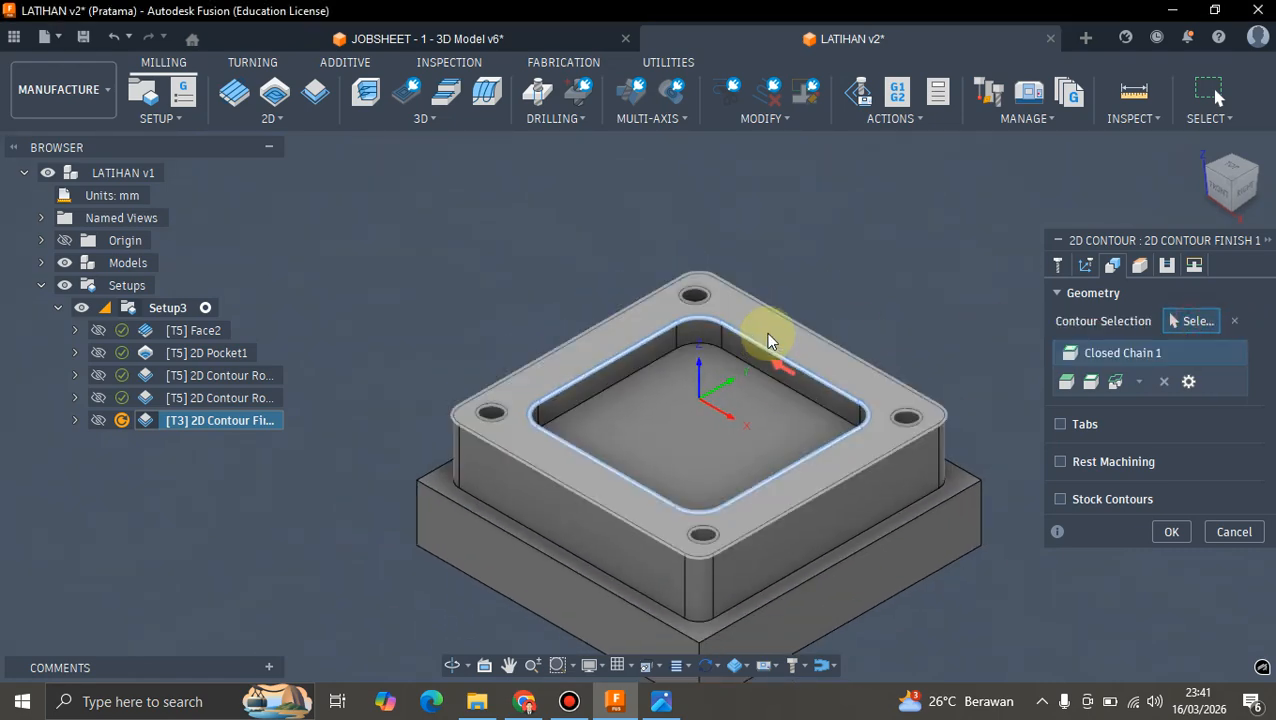
- Replace the top height reference with the part's uppermost face around the pocket
{"action": "left_click", "coordinate": [1139, 265]}
{"action": "scroll", "coordinate": [780, 262], "scroll_direction": "down", "scroll_amount": 5}
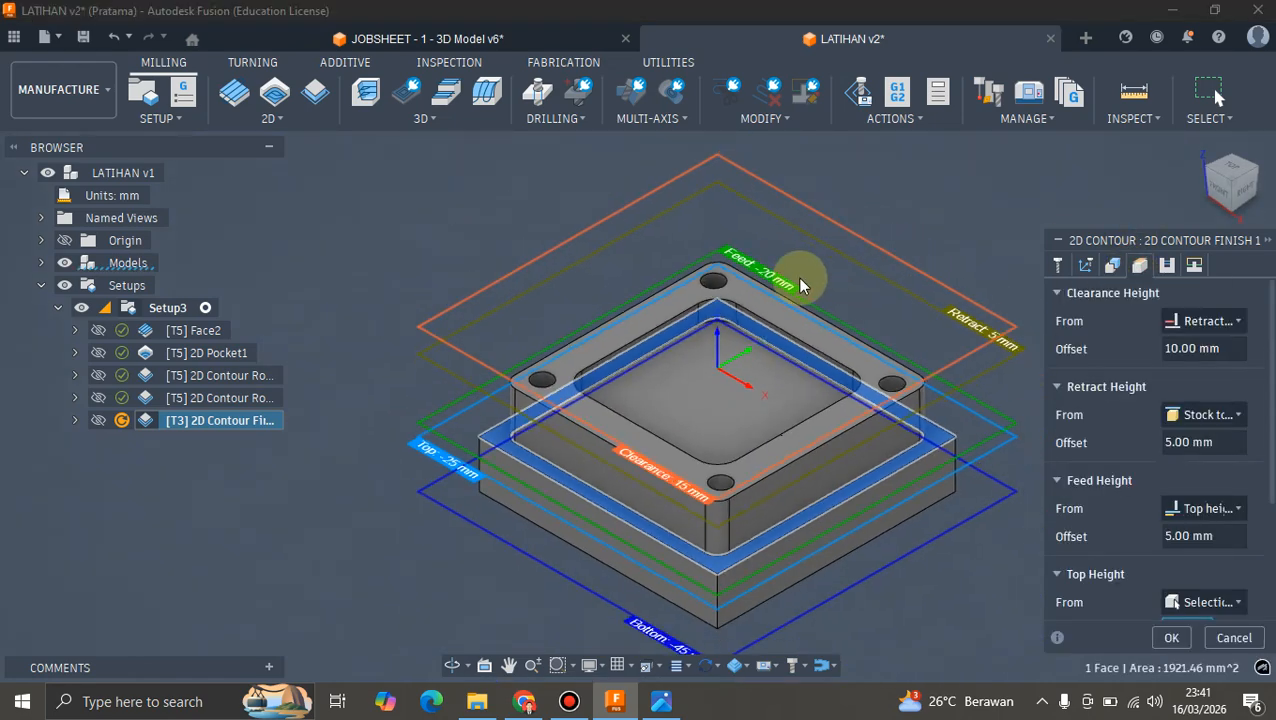
{"action": "scroll", "coordinate": [1133, 441], "scroll_direction": "down", "scroll_amount": 3}
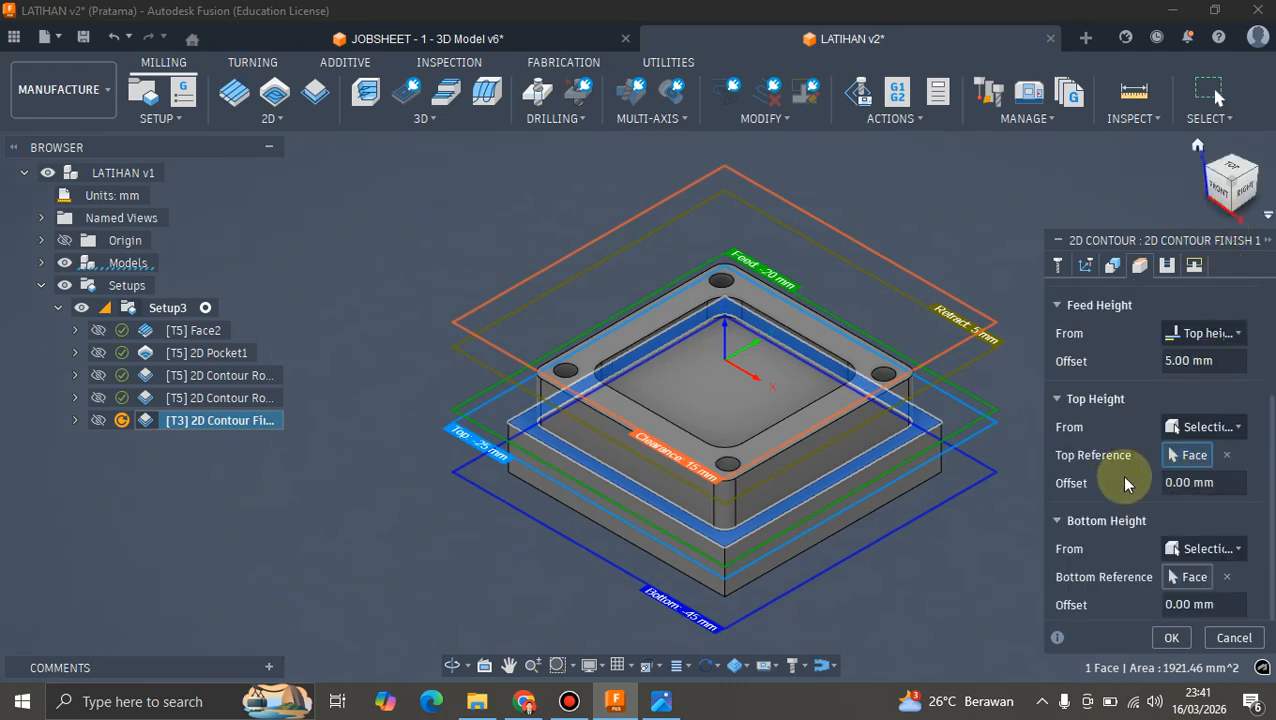
{"action": "left_click", "coordinate": [1183, 428]}
{"action": "left_click", "coordinate": [1207, 466]}
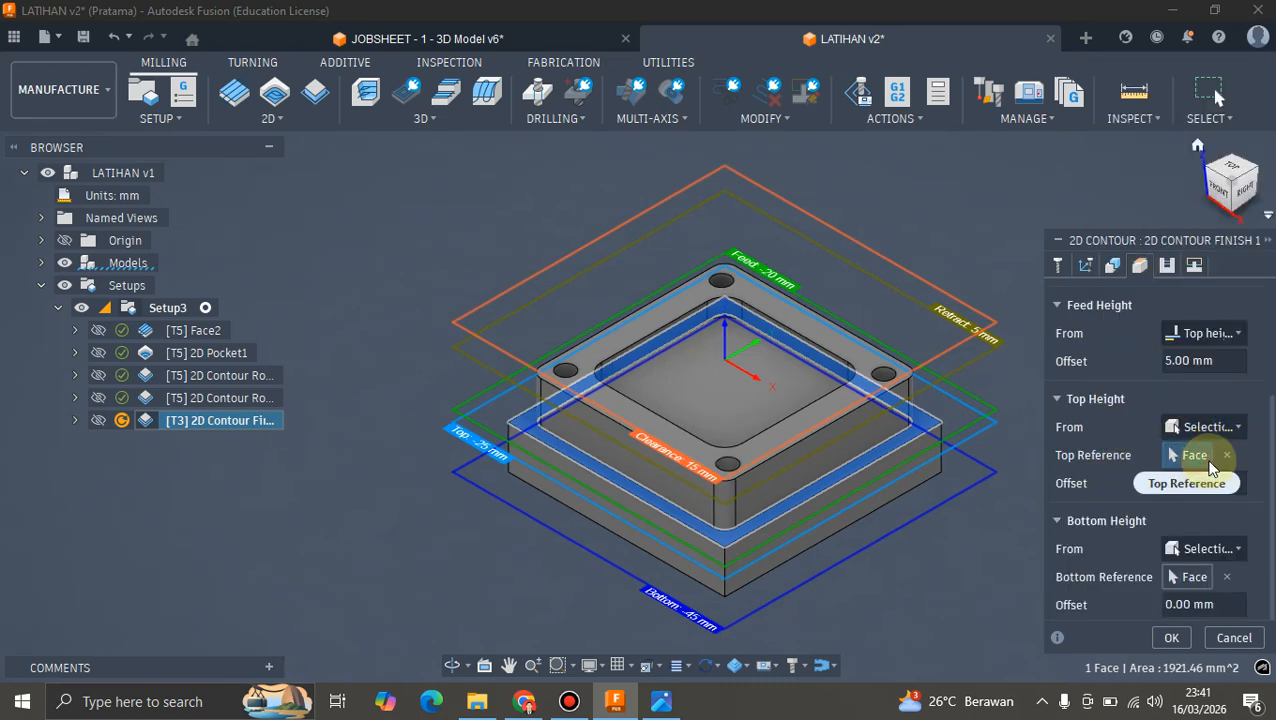
{"action": "left_click", "coordinate": [1226, 455]}
{"action": "scroll", "coordinate": [896, 353], "scroll_direction": "up", "scroll_amount": 2}
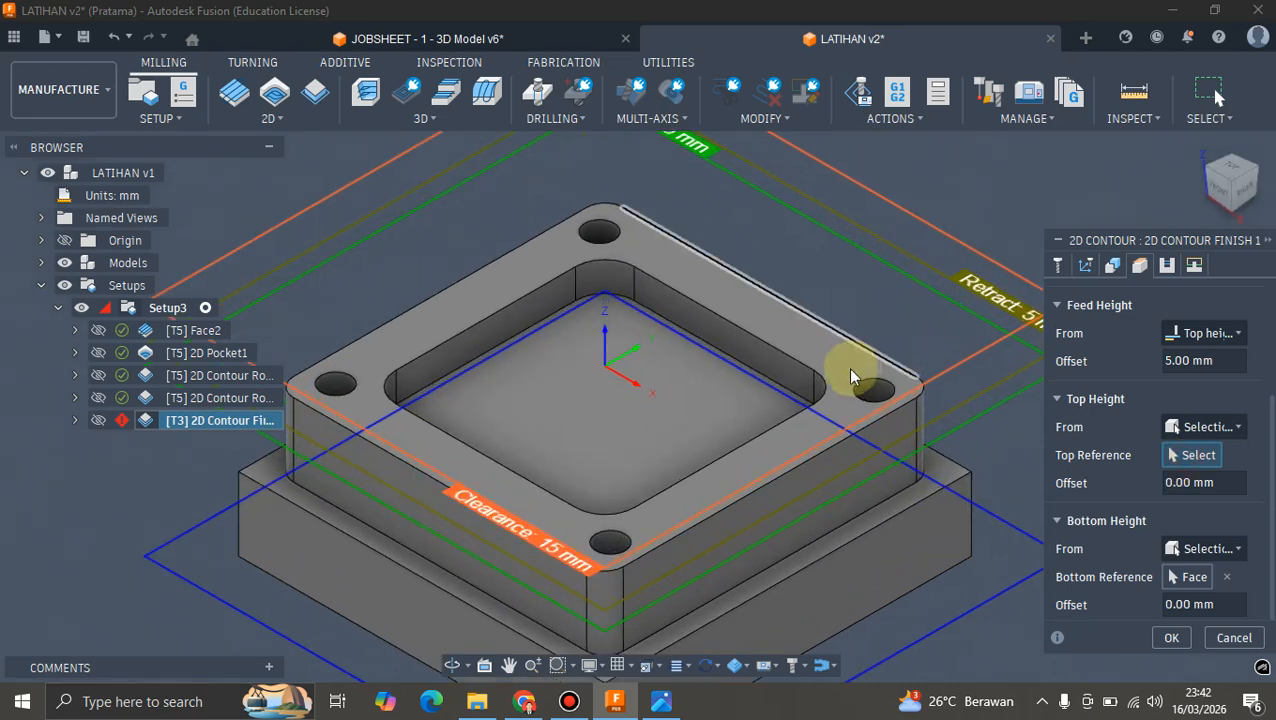
{"action": "left_click", "coordinate": [834, 361]}
{"action": "scroll", "coordinate": [860, 358], "scroll_direction": "down", "scroll_amount": 2}
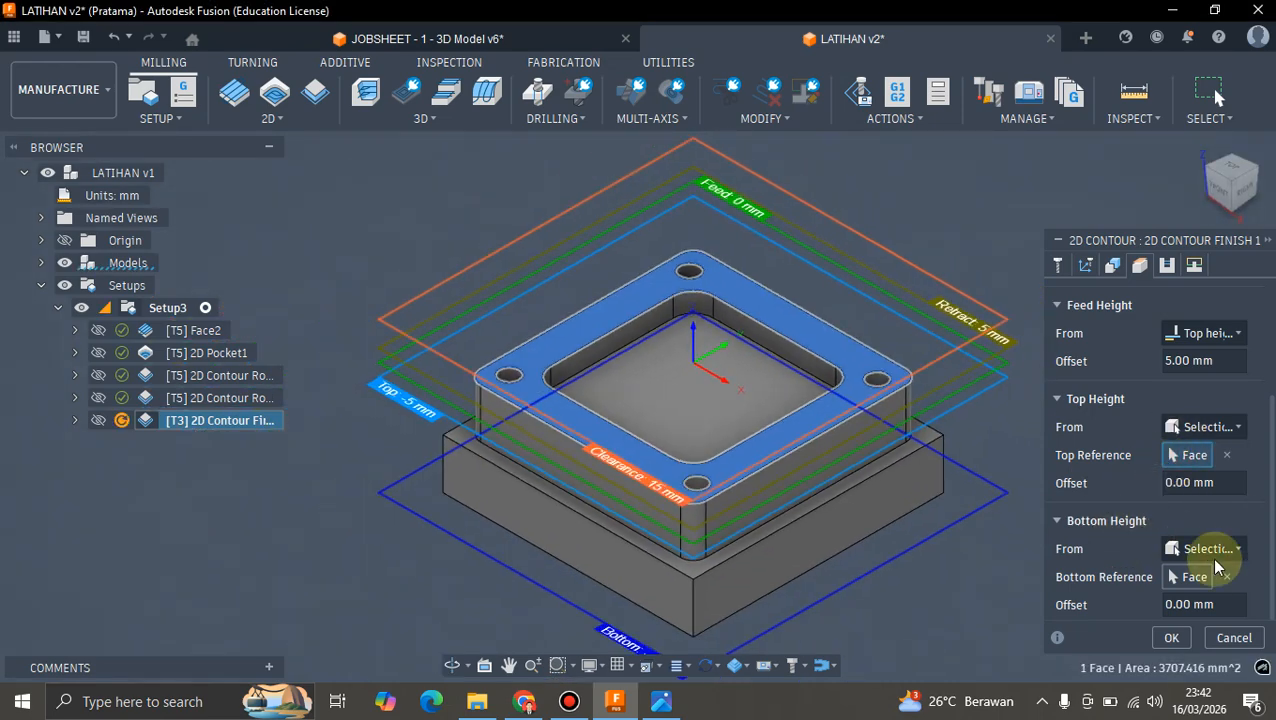
- Replace the bottom height reference with the pocket floor and check the height planes from the front
{"action": "left_click", "coordinate": [1226, 577]}
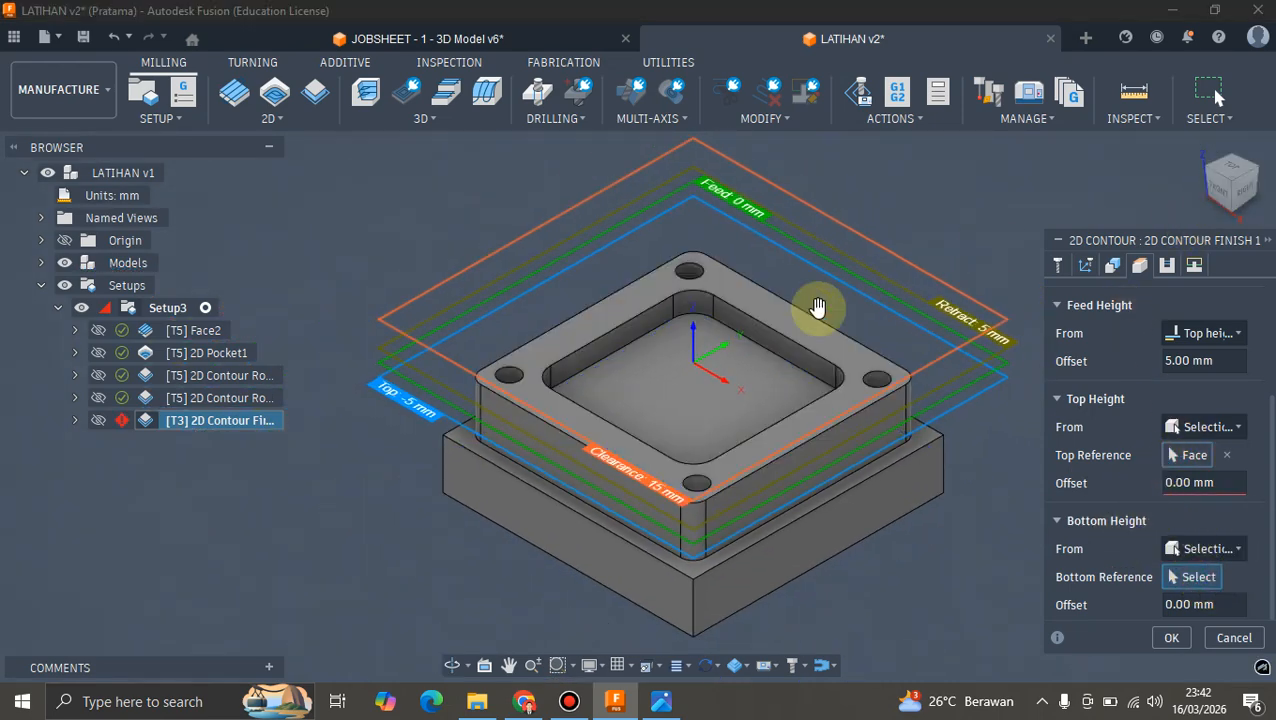
{"action": "left_click", "coordinate": [762, 373]}
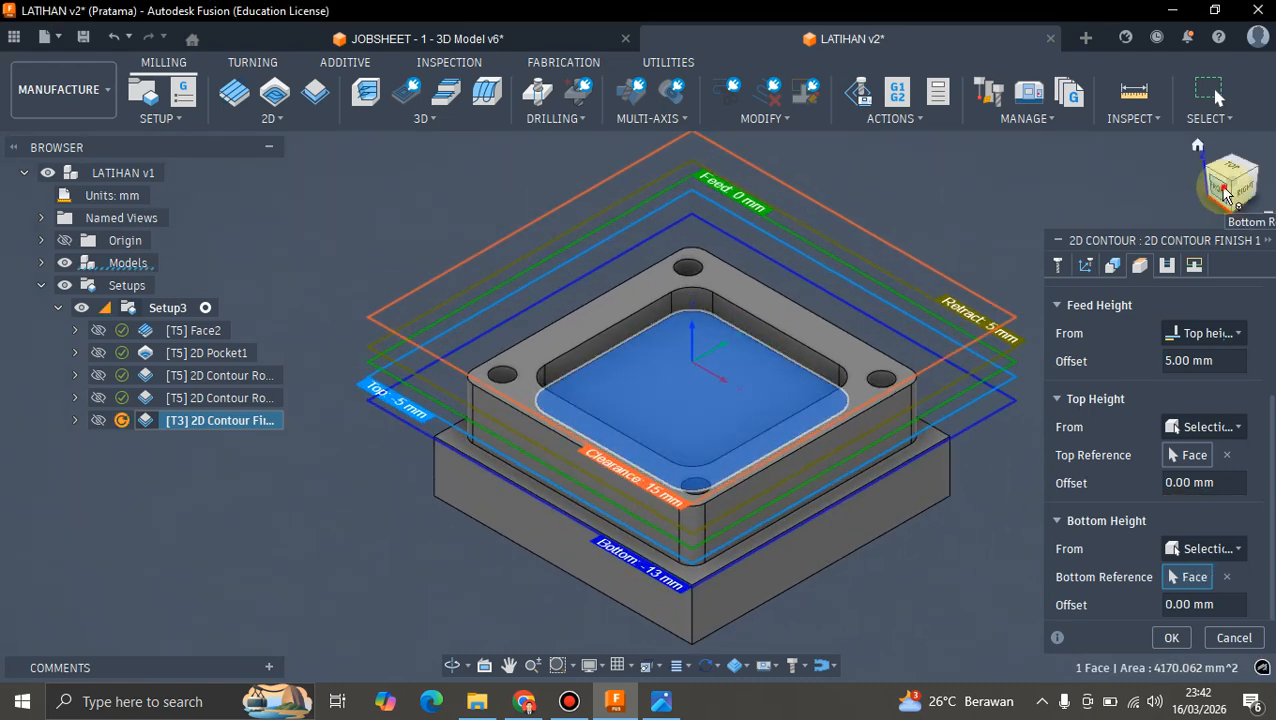
{"action": "left_click", "coordinate": [1226, 195]}
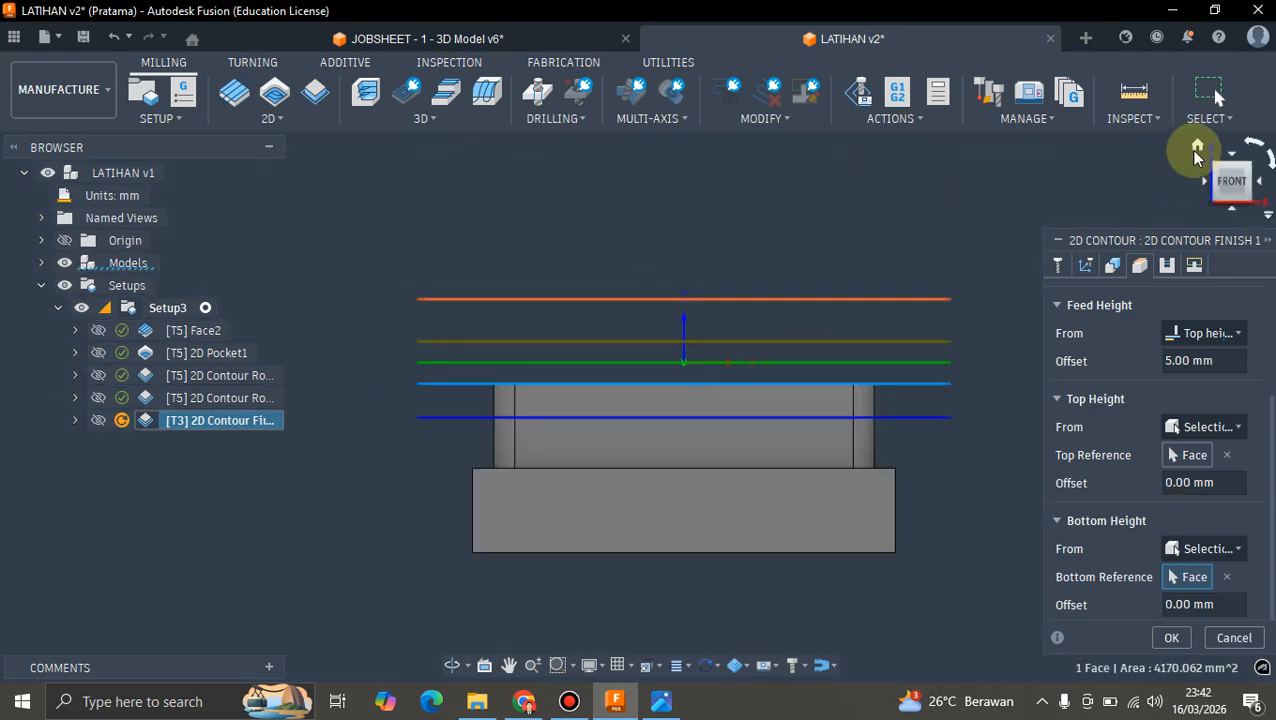
{"action": "left_click", "coordinate": [1196, 152]}
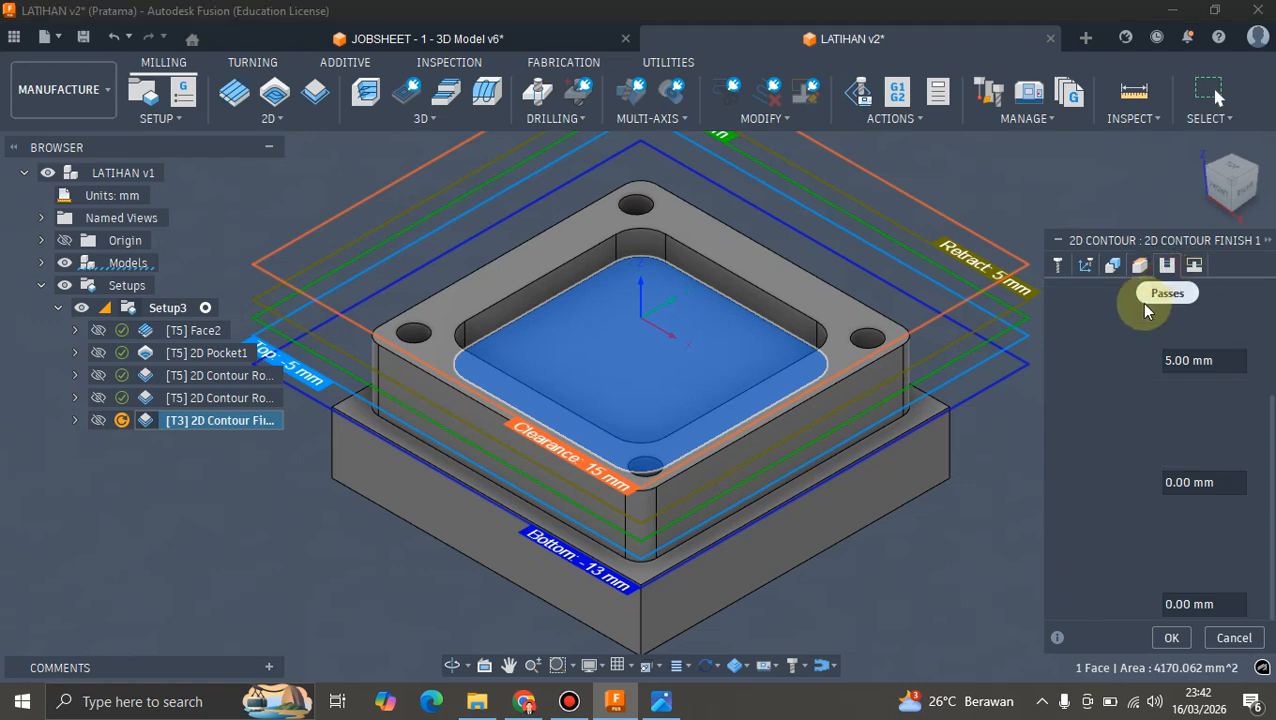
- Disable roughing passes for the pocket finishing contour
{"action": "left_click", "coordinate": [1166, 268]}
{"action": "scroll", "coordinate": [1116, 462], "scroll_direction": "down", "scroll_amount": 3}
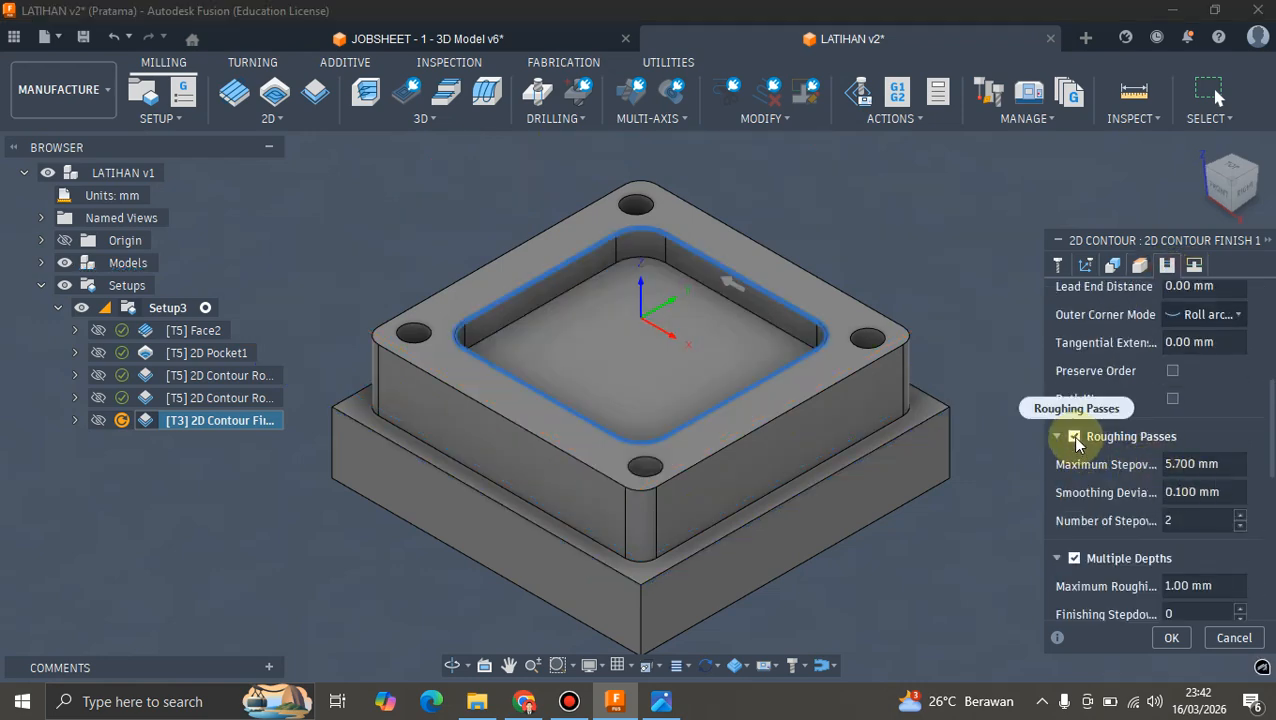
{"action": "left_click", "coordinate": [1074, 437]}
{"action": "scroll", "coordinate": [1088, 455], "scroll_direction": "down", "scroll_amount": 2}
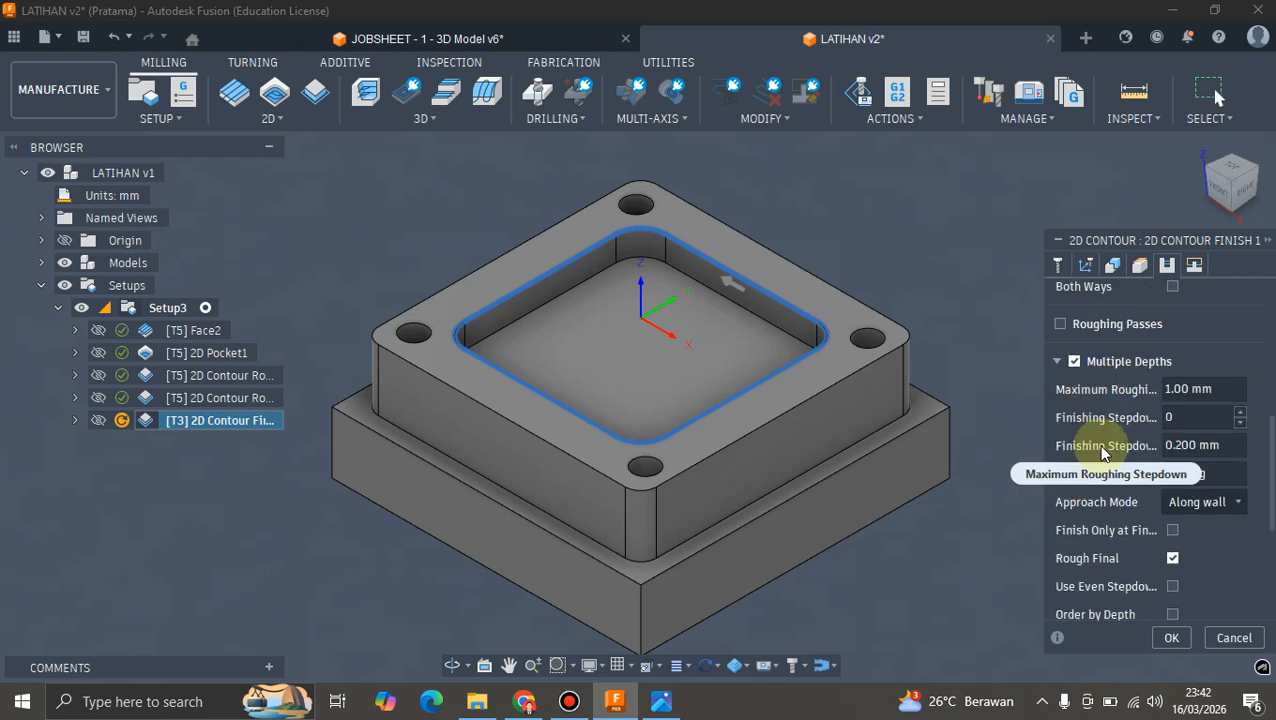
- Disable multiple depths, set the radial stock to leave to 0 mm and accept the pocket finishing contour
{"action": "scroll", "coordinate": [1117, 425], "scroll_direction": "up", "scroll_amount": 1}
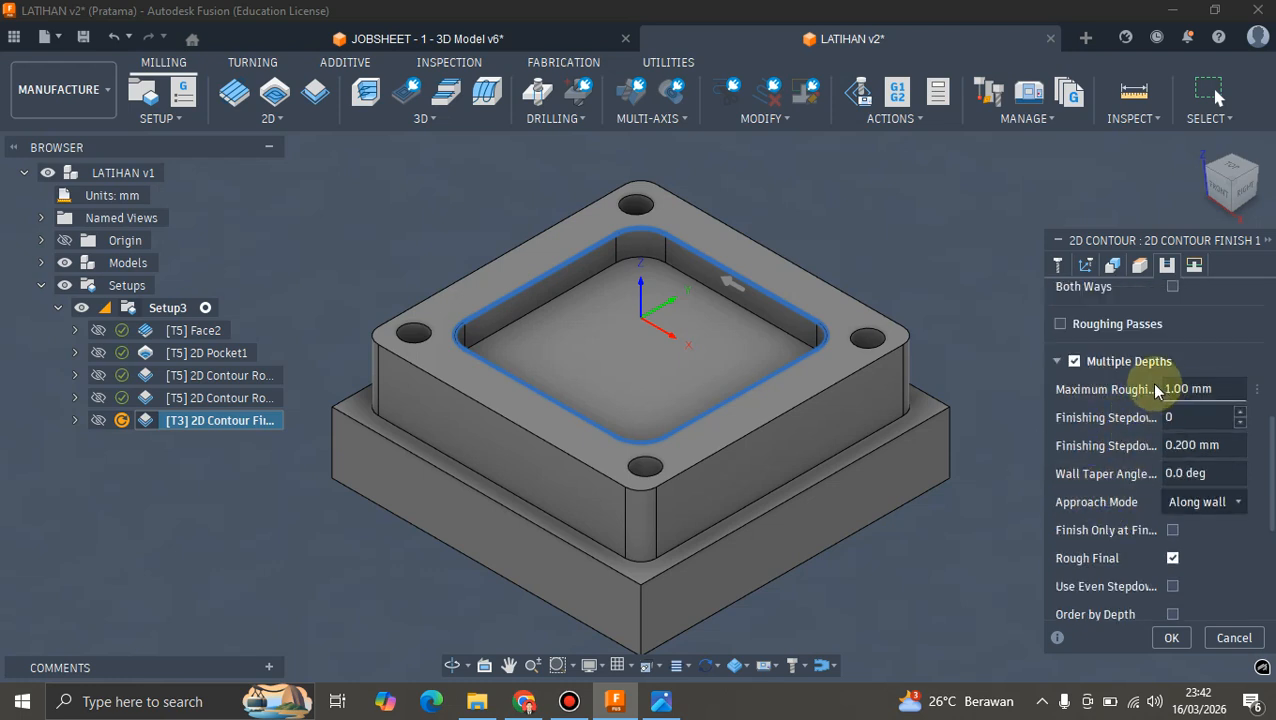
{"action": "left_click", "coordinate": [1077, 362]}
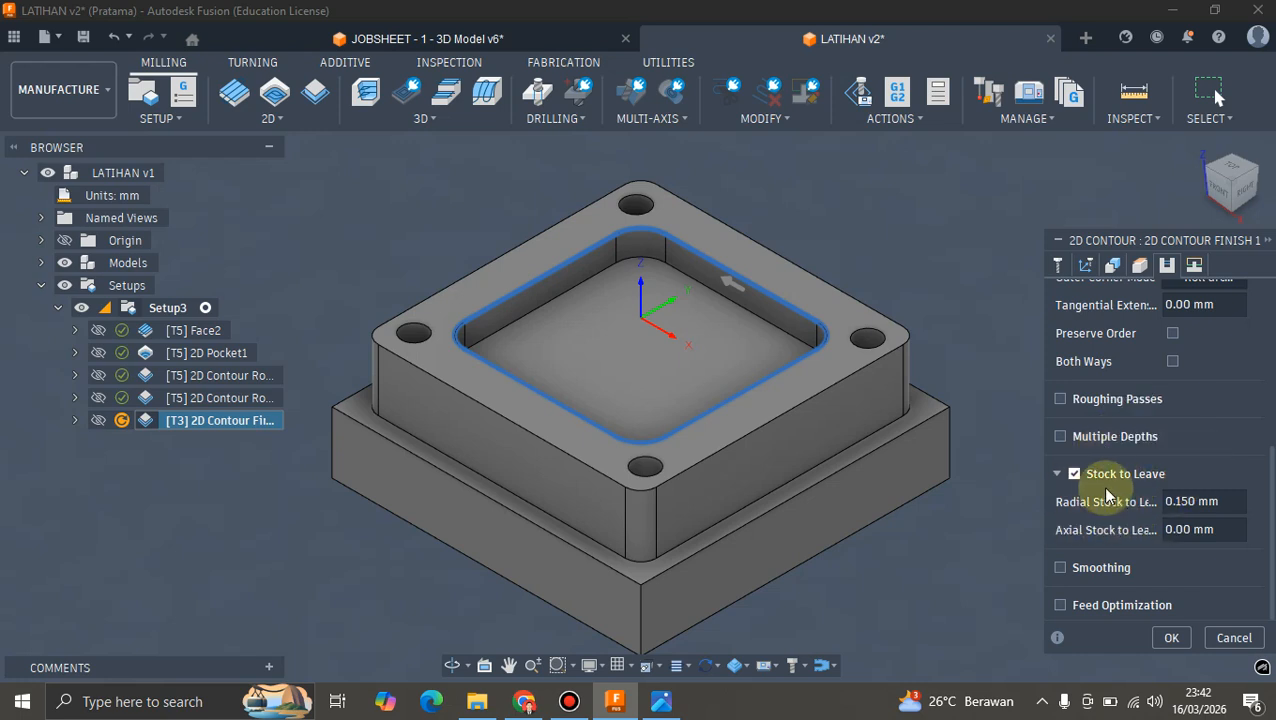
{"action": "left_click", "coordinate": [1216, 503]}
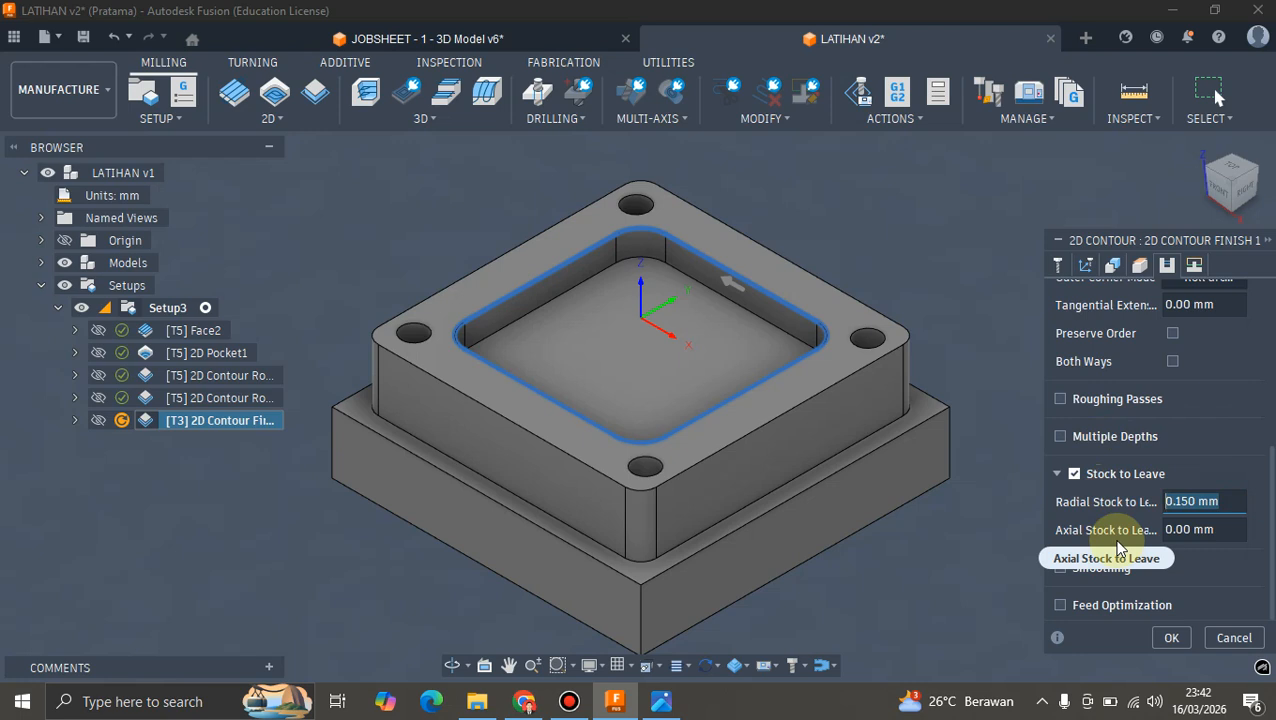
{"action": "scroll", "coordinate": [708, 301], "scroll_direction": "up", "scroll_amount": 1}
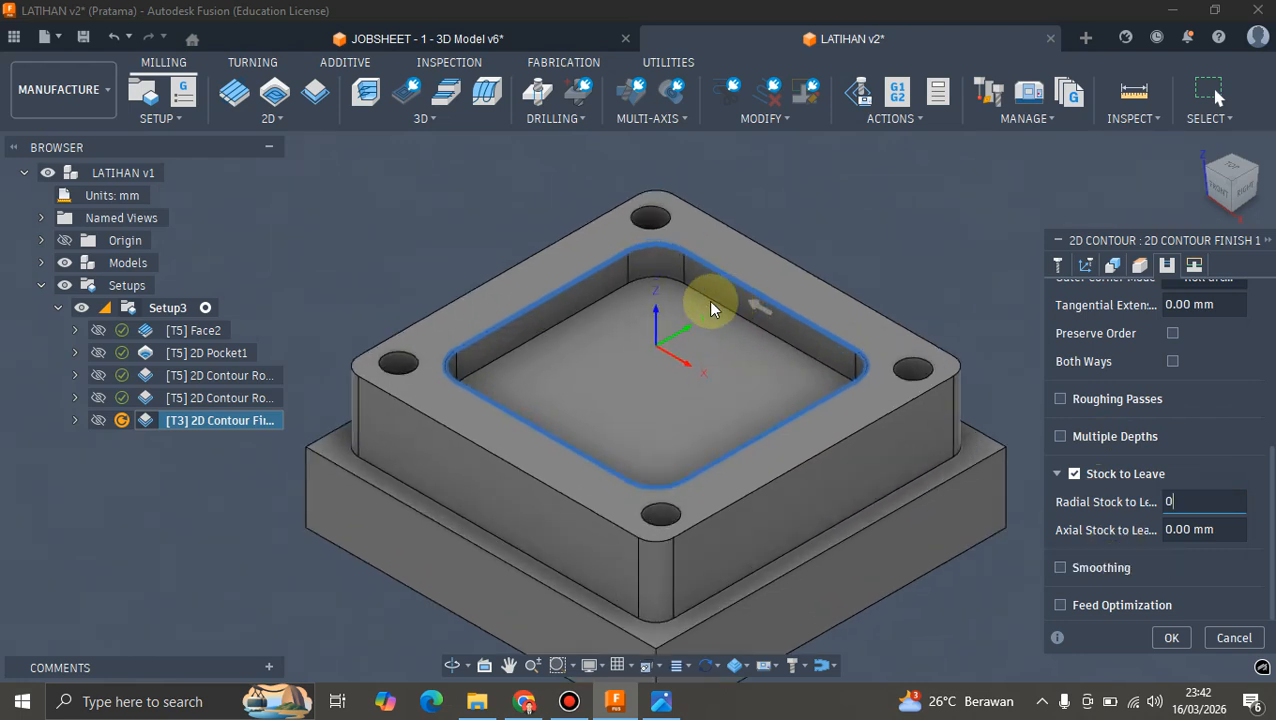
{"action": "scroll", "coordinate": [705, 280], "scroll_direction": "up", "scroll_amount": 2}
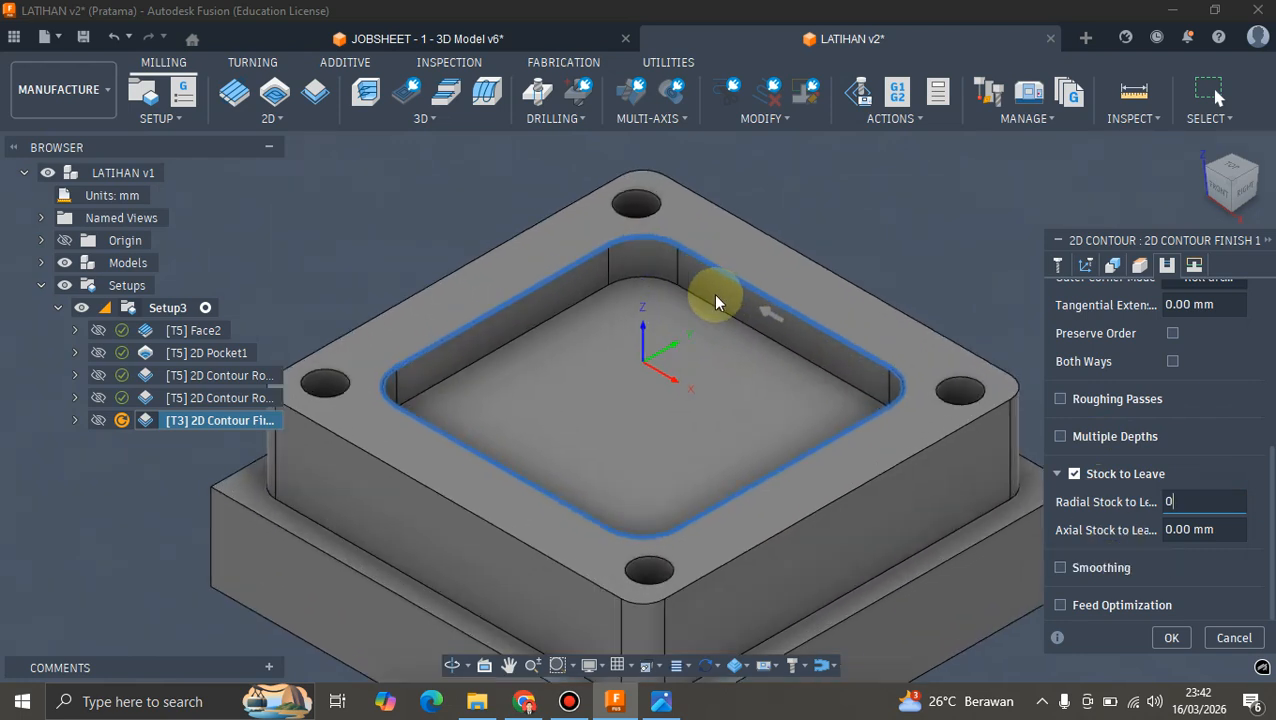
{"action": "left_click", "coordinate": [1168, 637]}
{"action": "scroll", "coordinate": [880, 340], "scroll_direction": "down", "scroll_amount": 3}
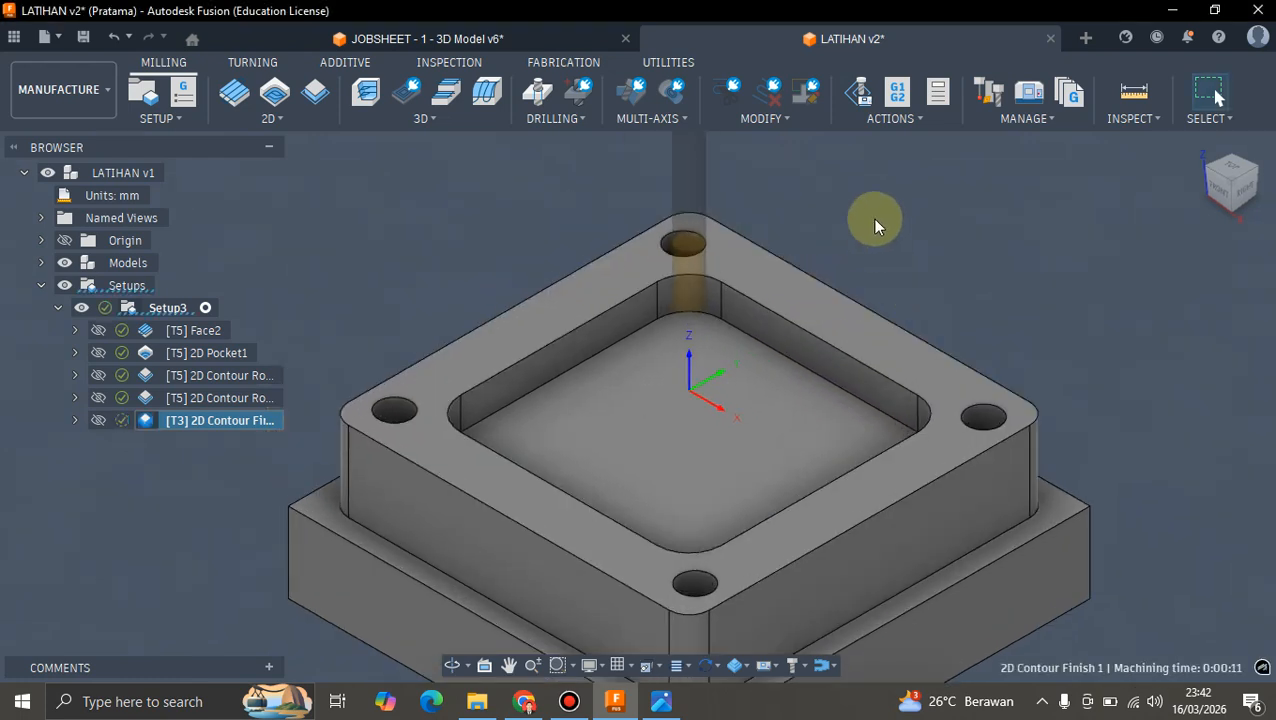
- Simulate the pocket finishing contour, watch the tool pass along the pocket wall, and exit the simulation
{"action": "left_click", "coordinate": [862, 94]}
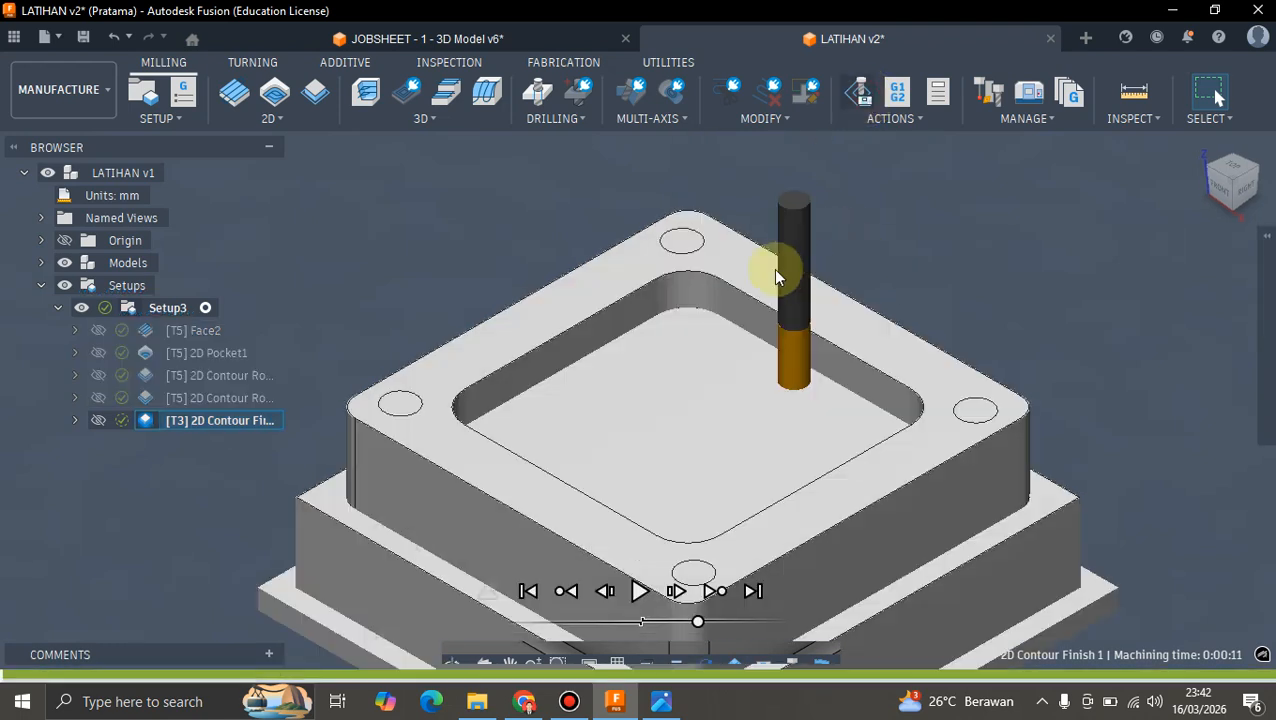
{"action": "left_click", "coordinate": [640, 590]}
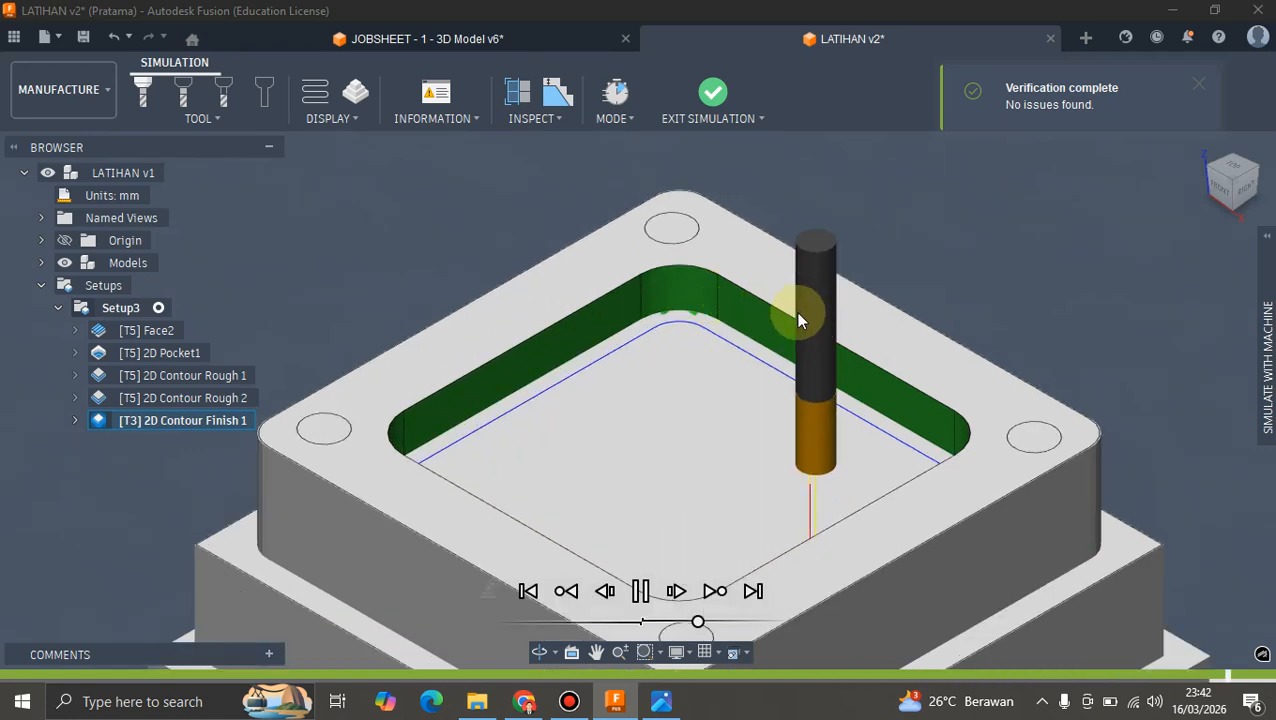
{"action": "scroll", "coordinate": [733, 275], "scroll_direction": "up", "scroll_amount": 2}
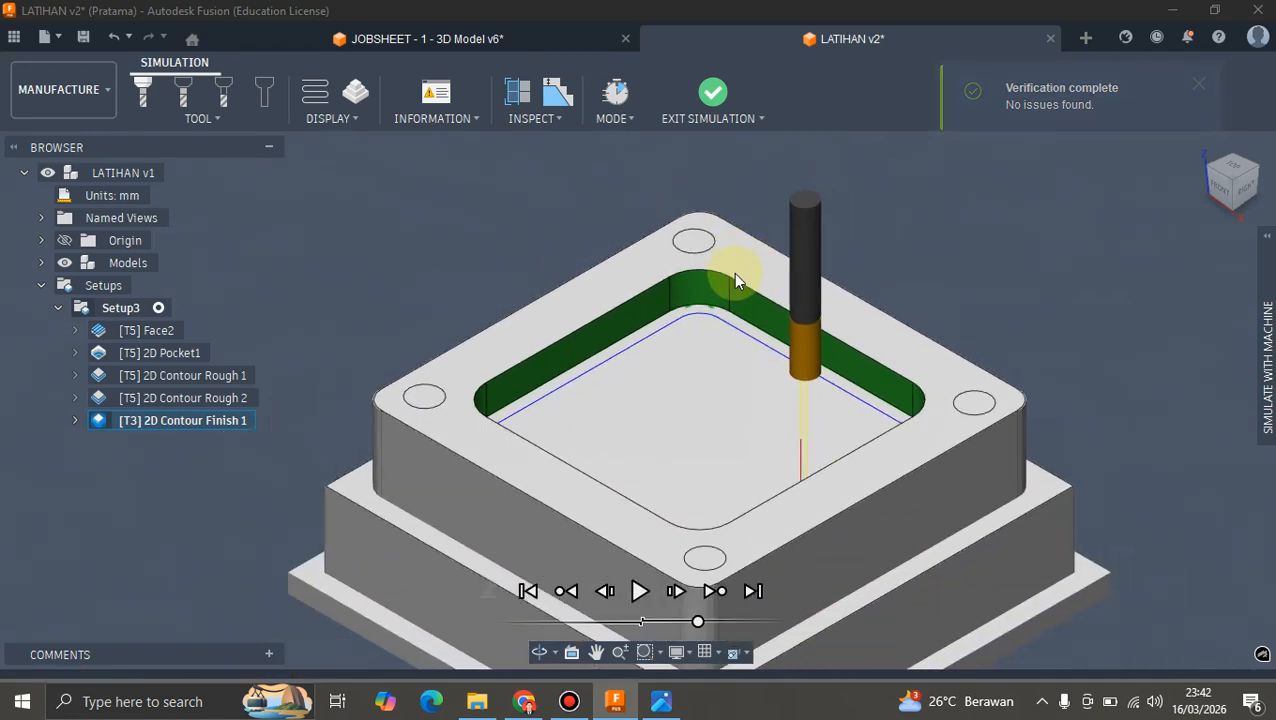
{"action": "left_click", "coordinate": [707, 94]}
{"action": "scroll", "coordinate": [894, 346], "scroll_direction": "down", "scroll_amount": 4}
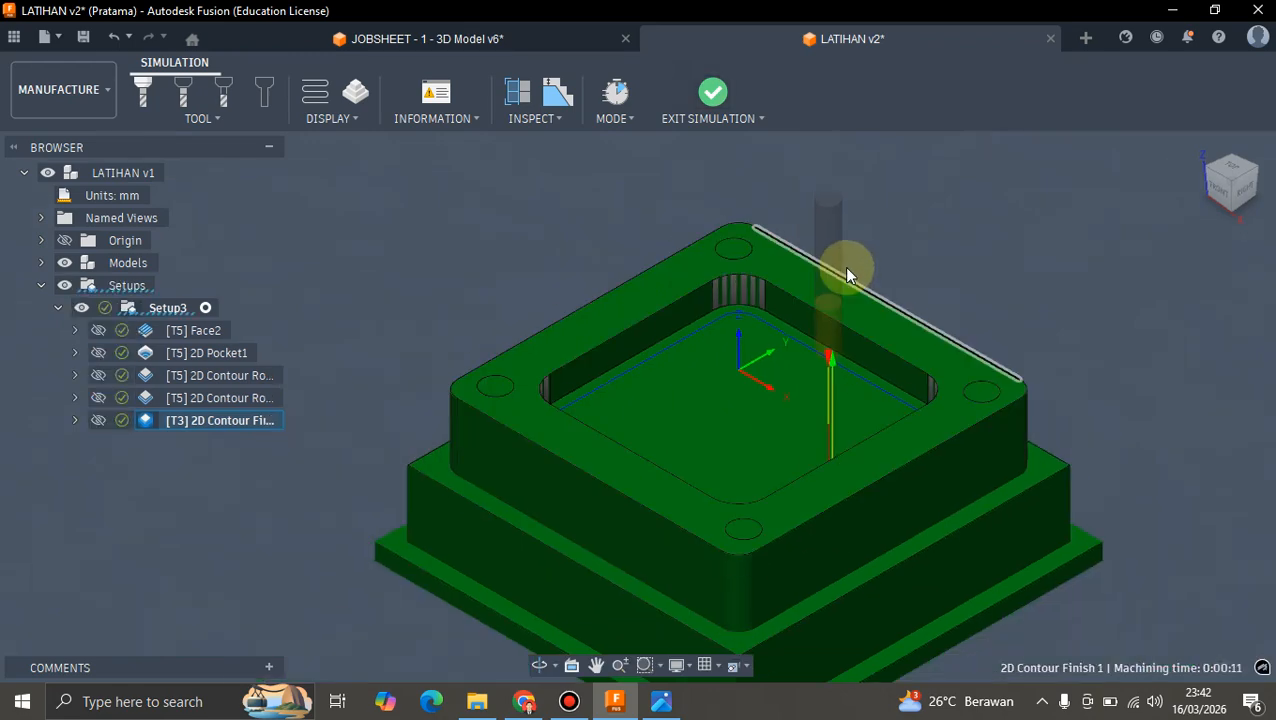
{"action": "left_click", "coordinate": [1014, 268]}
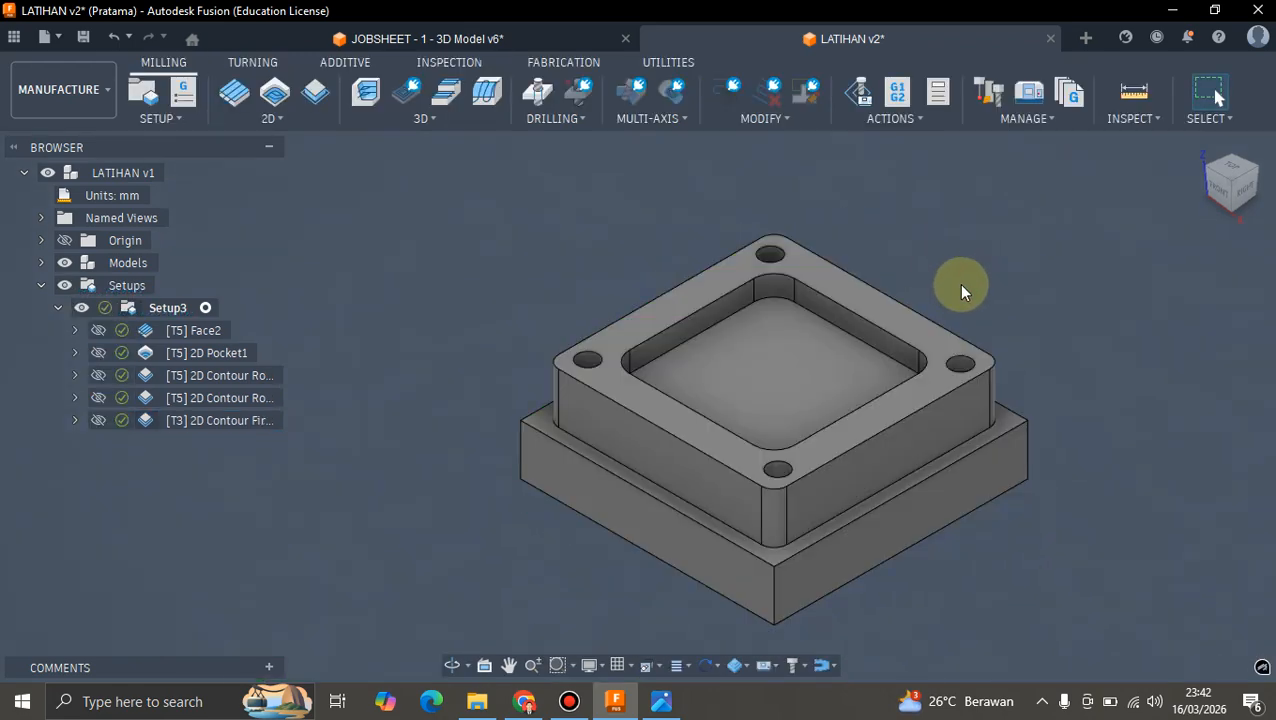
{"action": "scroll", "coordinate": [962, 285], "scroll_direction": "down", "scroll_amount": 2}
{"action": "scroll", "coordinate": [996, 262], "scroll_direction": "up", "scroll_amount": 2}
{"action": "scroll", "coordinate": [996, 262], "scroll_direction": "down", "scroll_amount": 1}
{"action": "scroll", "coordinate": [1018, 300], "scroll_direction": "up", "scroll_amount": 2}
{"action": "scroll", "coordinate": [980, 308], "scroll_direction": "down", "scroll_amount": 3}
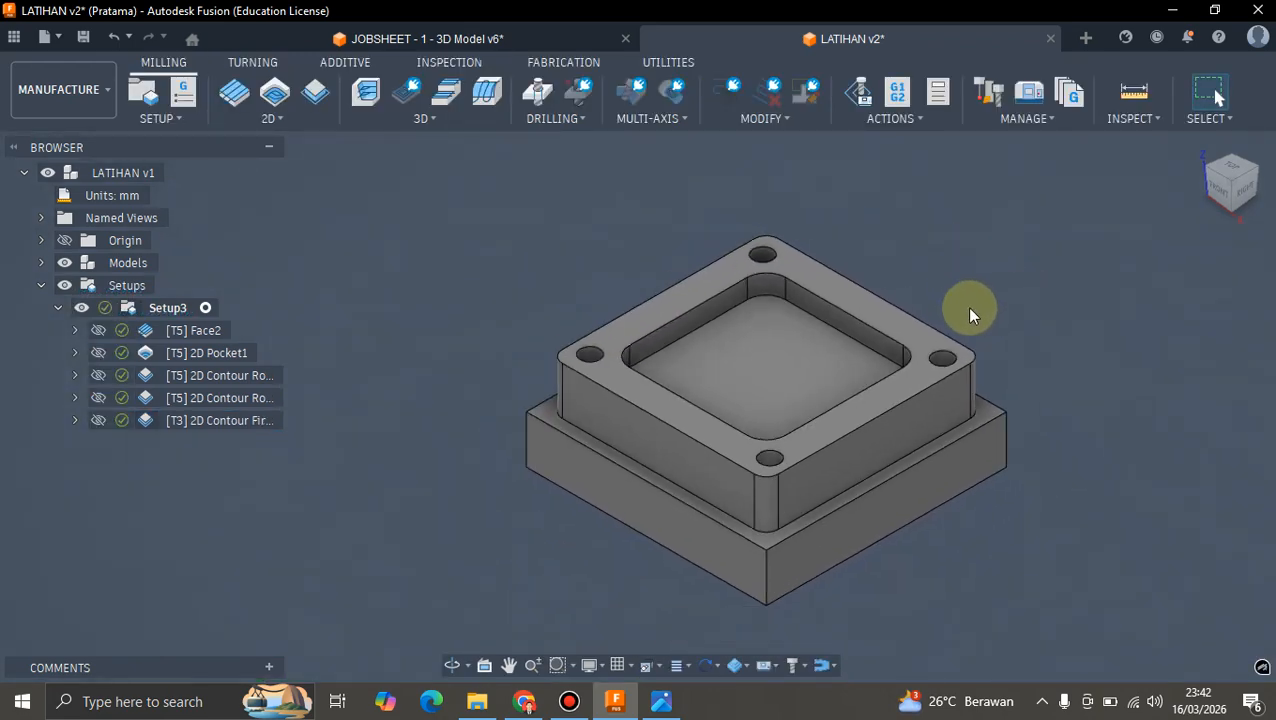
{"action": "scroll", "coordinate": [968, 307], "scroll_direction": "up", "scroll_amount": 3}
- Copy the pocket finishing contour operation and paste it into Setup3
{"action": "right_click", "coordinate": [236, 422]}
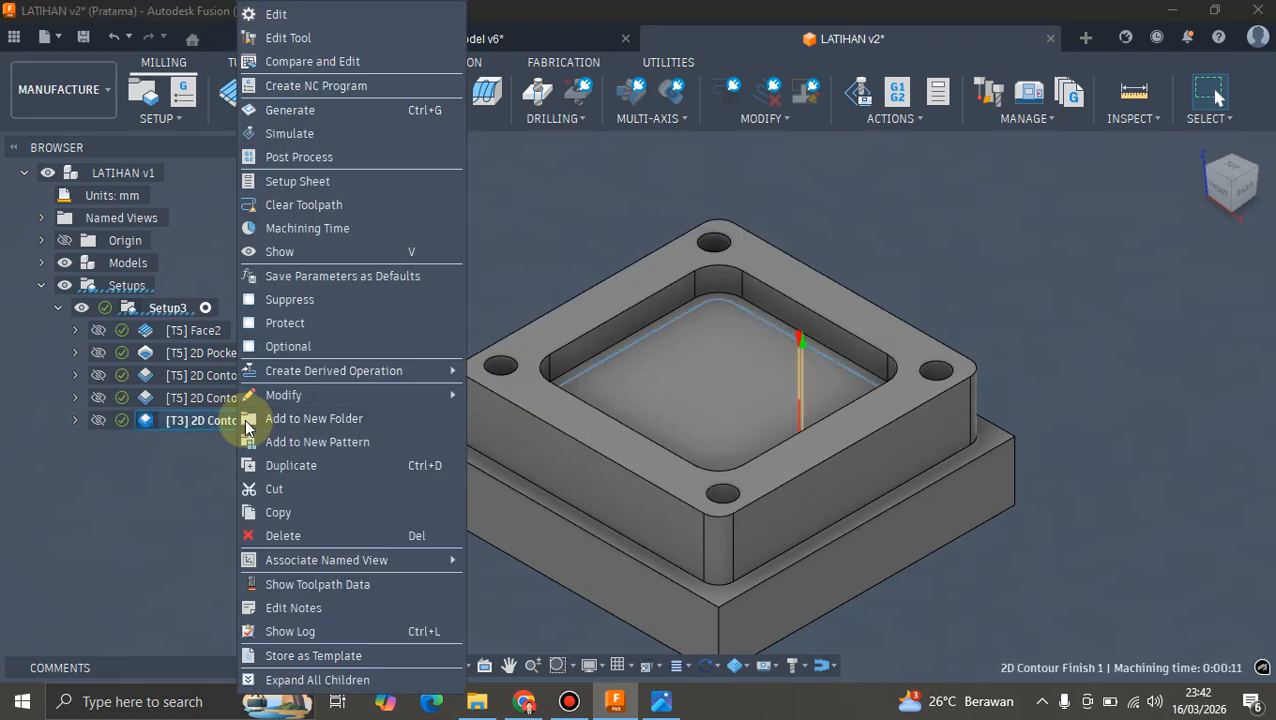
{"action": "left_click", "coordinate": [301, 511]}
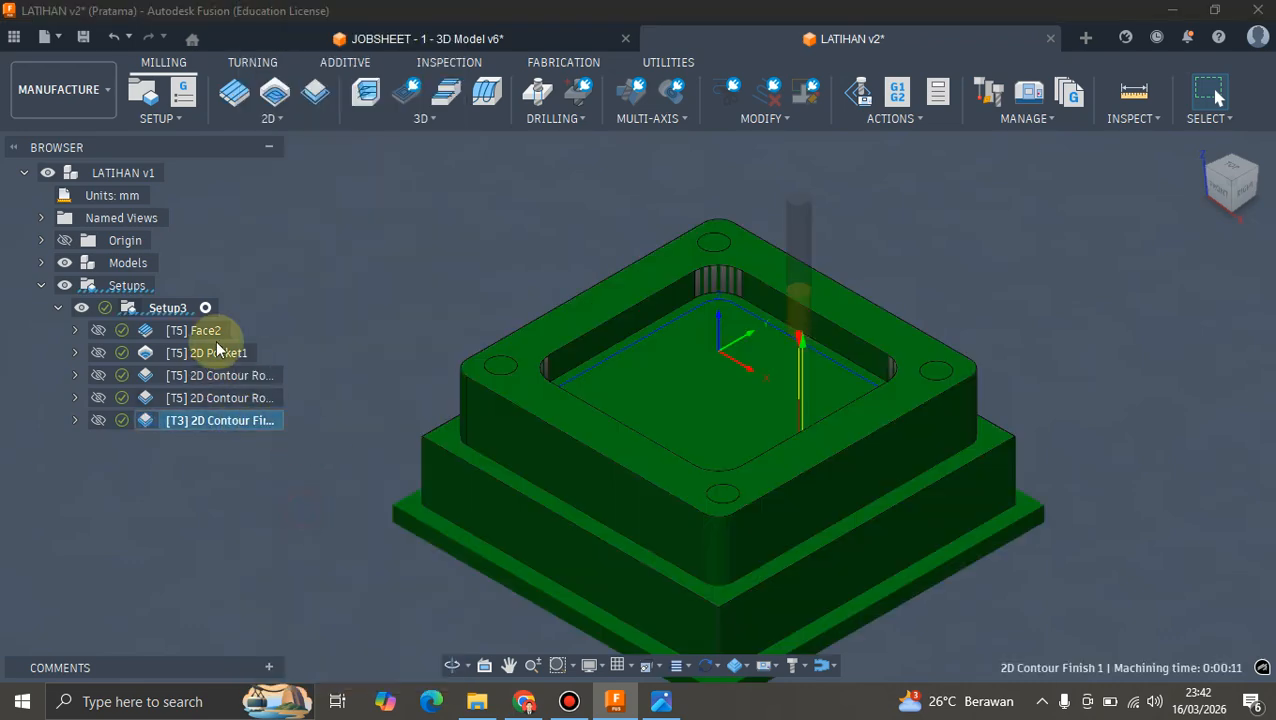
{"action": "right_click", "coordinate": [166, 307]}
{"action": "left_click", "coordinate": [238, 513]}
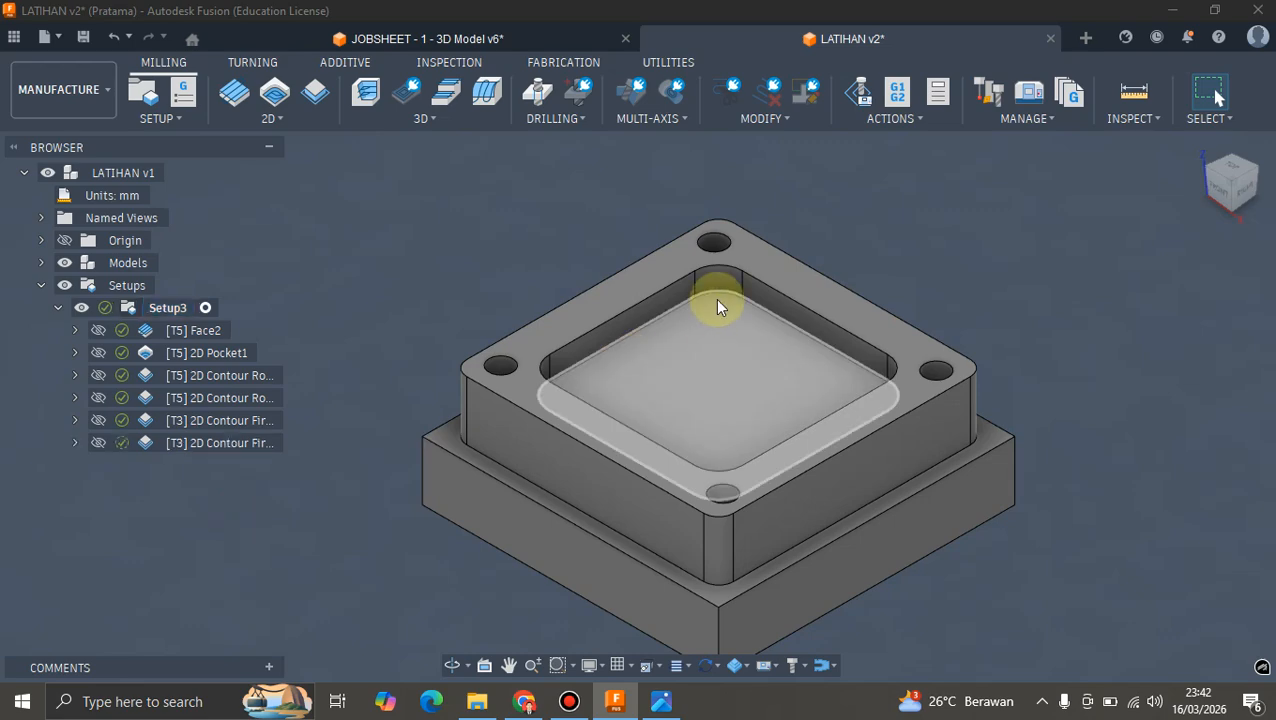
- Edit the pasted finishing contour and replace its contour selection with the outer top edge loop of the raised block
{"action": "right_click", "coordinate": [238, 444]}
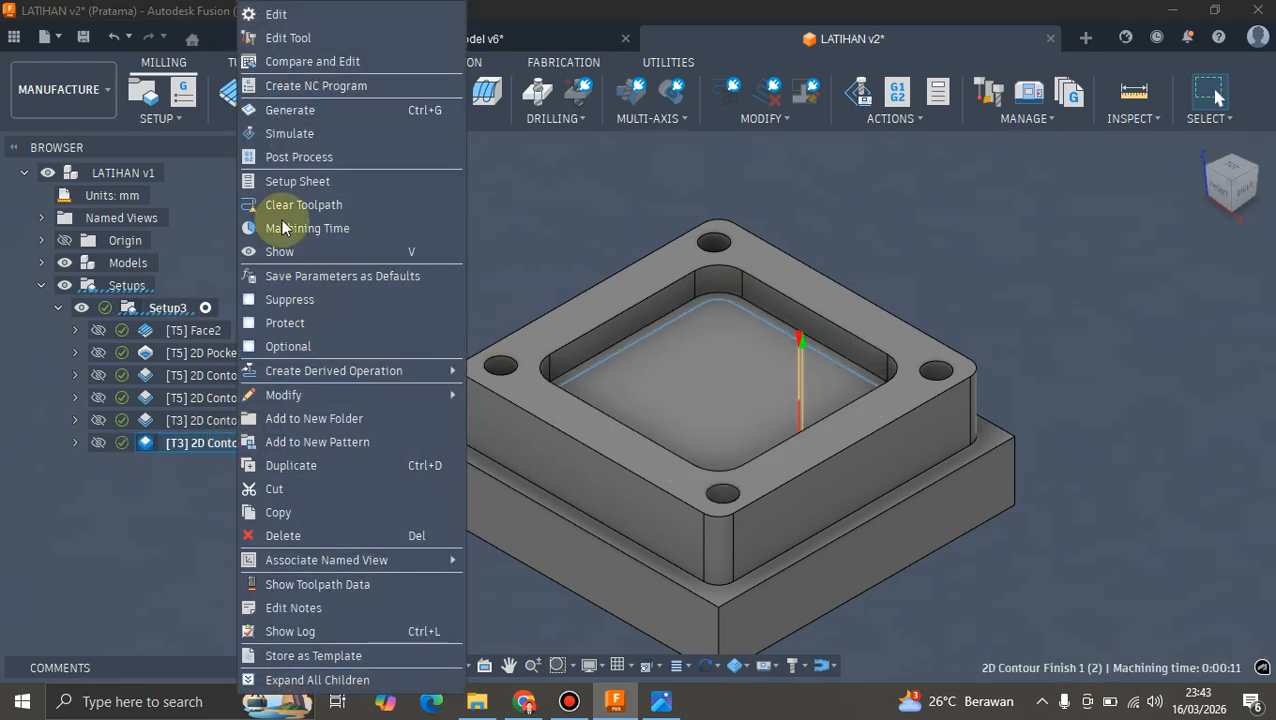
{"action": "left_click", "coordinate": [276, 17]}
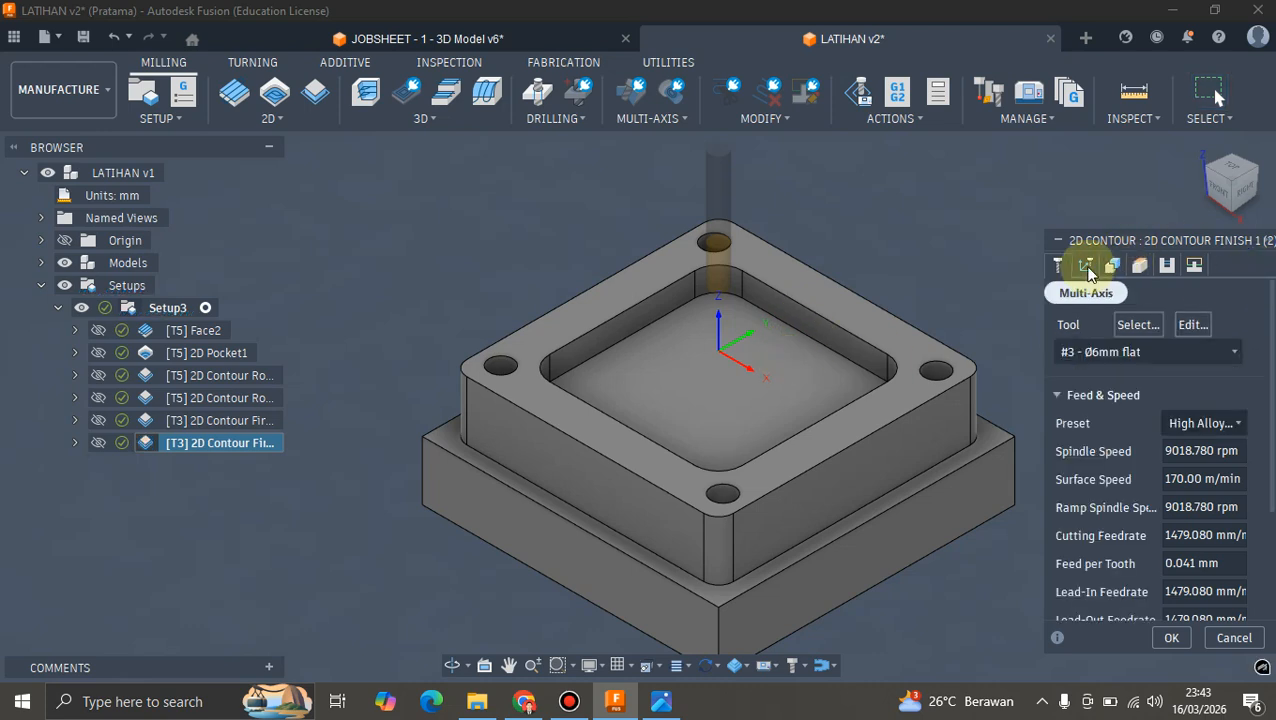
{"action": "left_click", "coordinate": [1087, 265]}
{"action": "left_click", "coordinate": [1112, 265]}
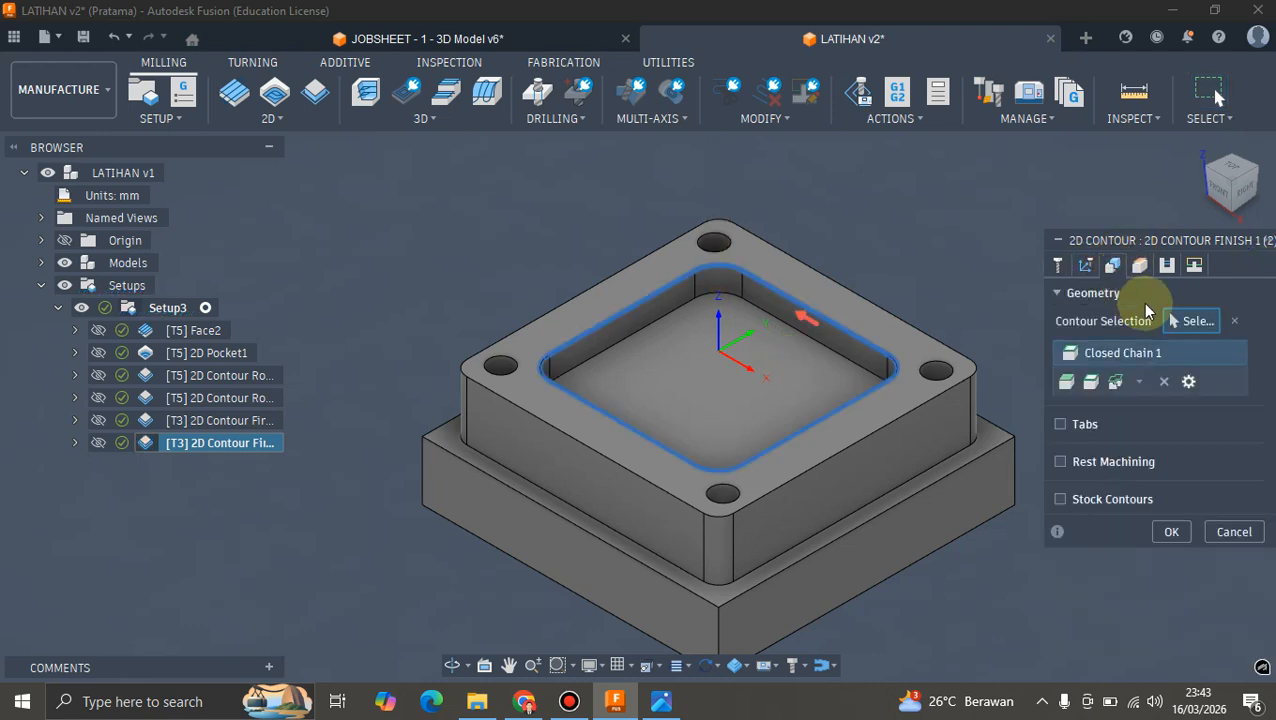
{"action": "left_click", "coordinate": [1235, 322]}
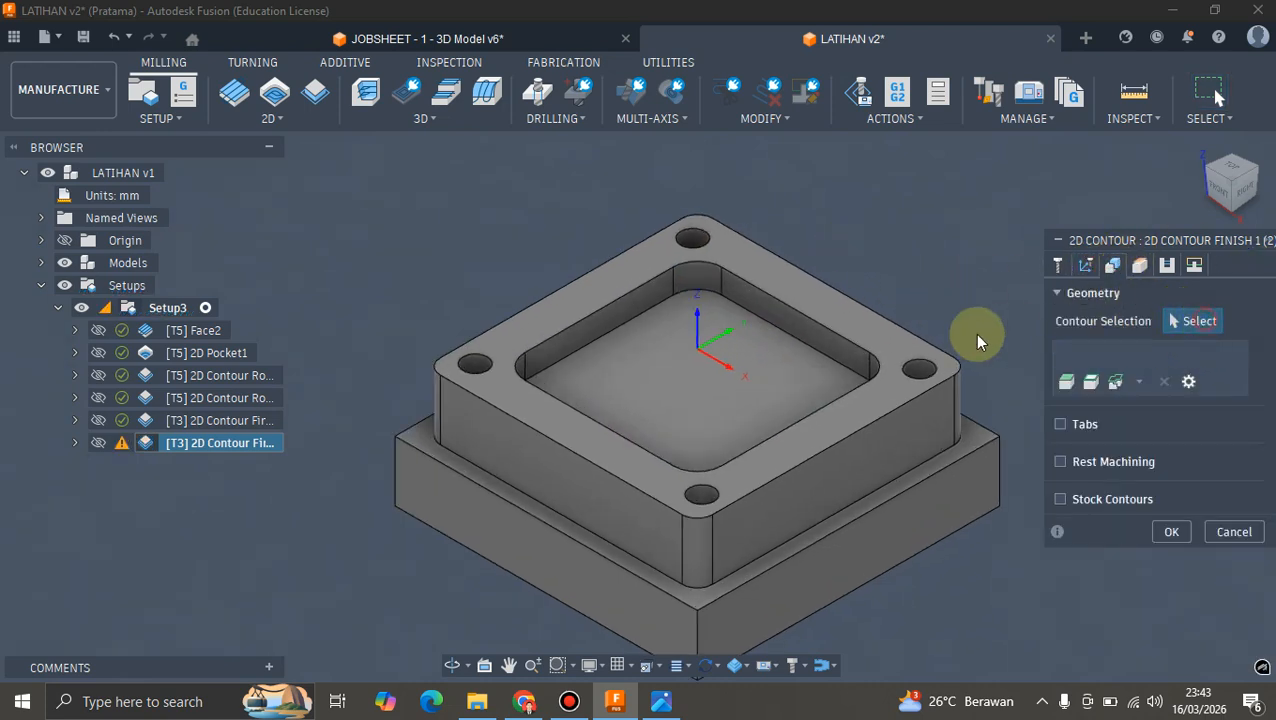
{"action": "left_click", "coordinate": [918, 390]}
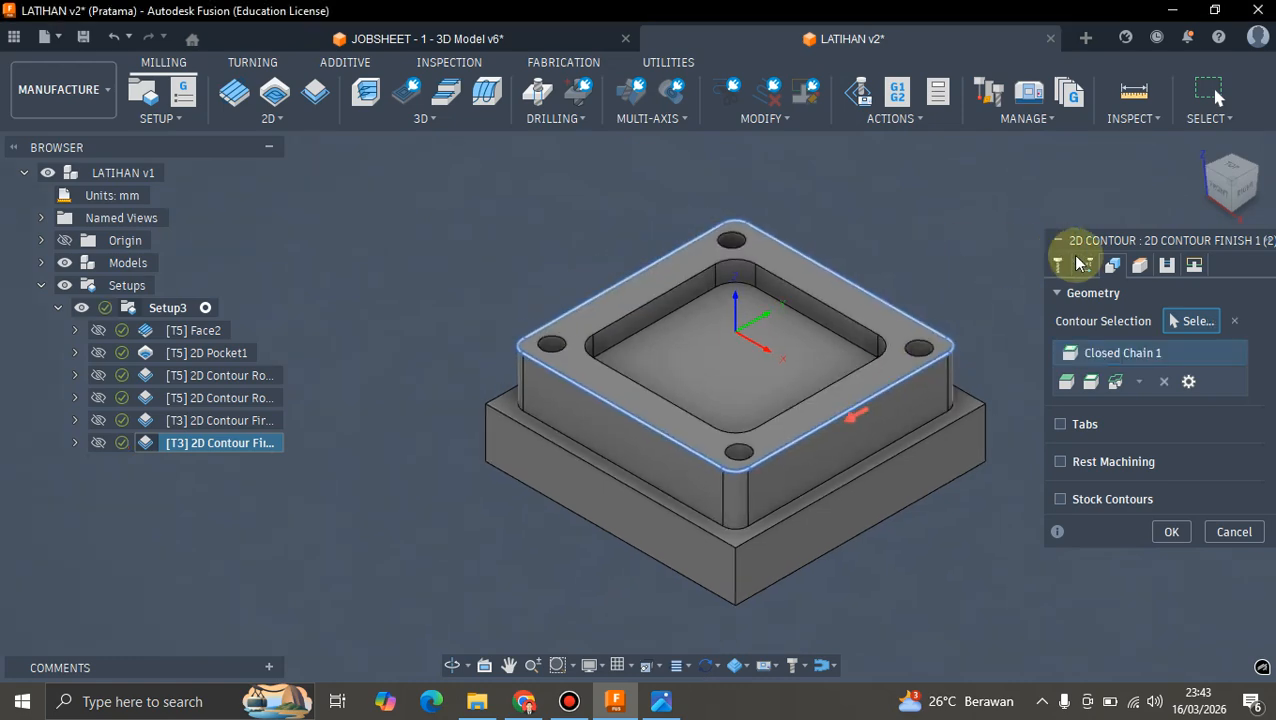
- Replace the bottom height reference with the ledge face around the raised block's base and accept the operation
{"action": "left_click", "coordinate": [1139, 265]}
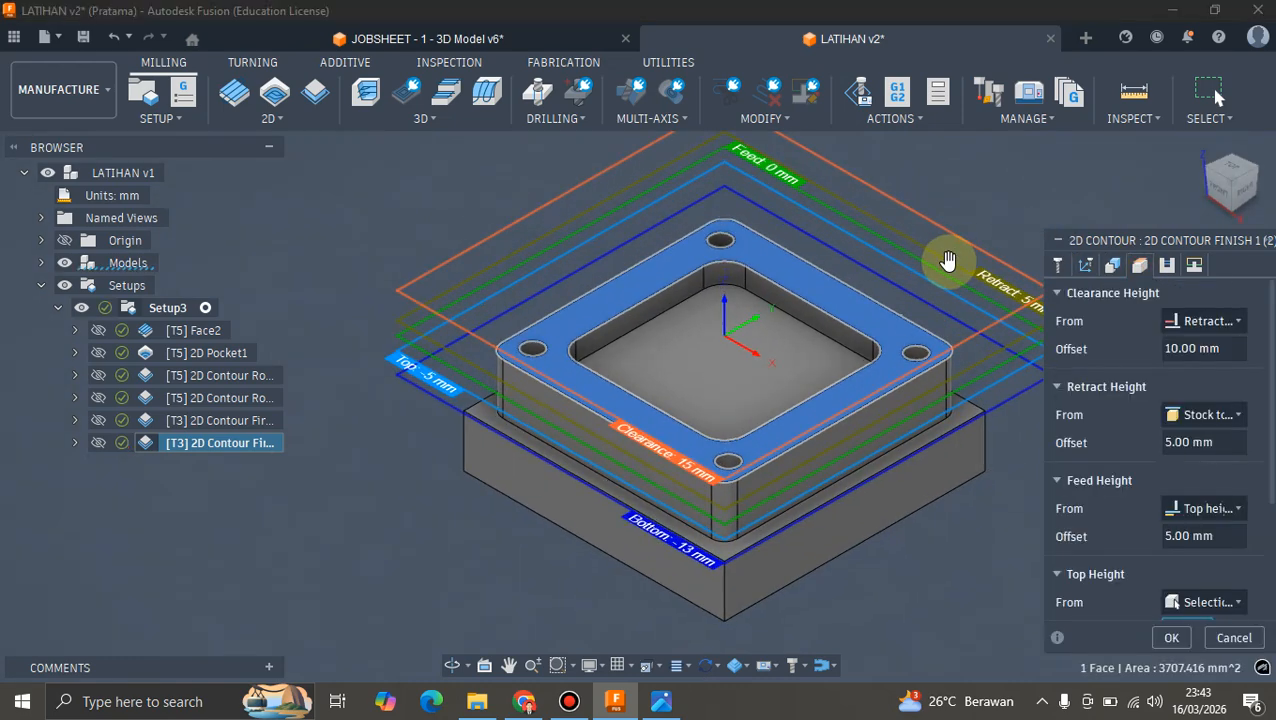
{"action": "scroll", "coordinate": [1072, 430], "scroll_direction": "down", "scroll_amount": 3}
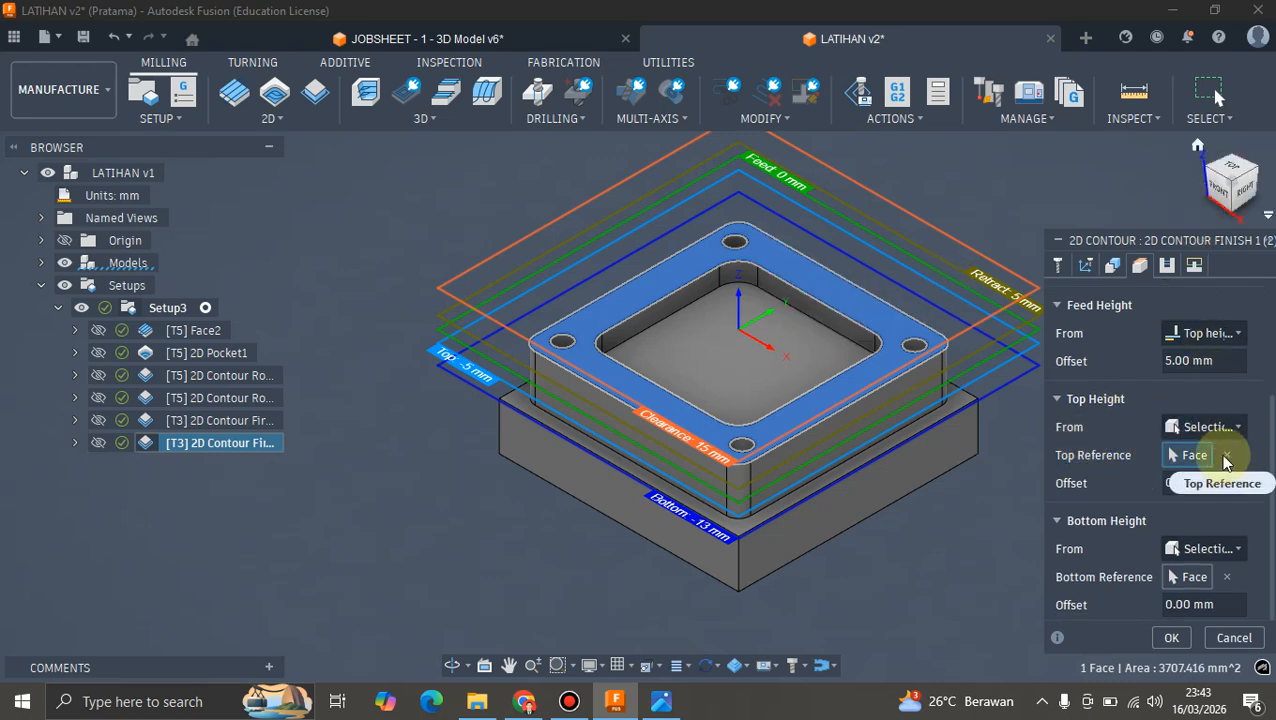
{"action": "left_click", "coordinate": [1220, 198]}
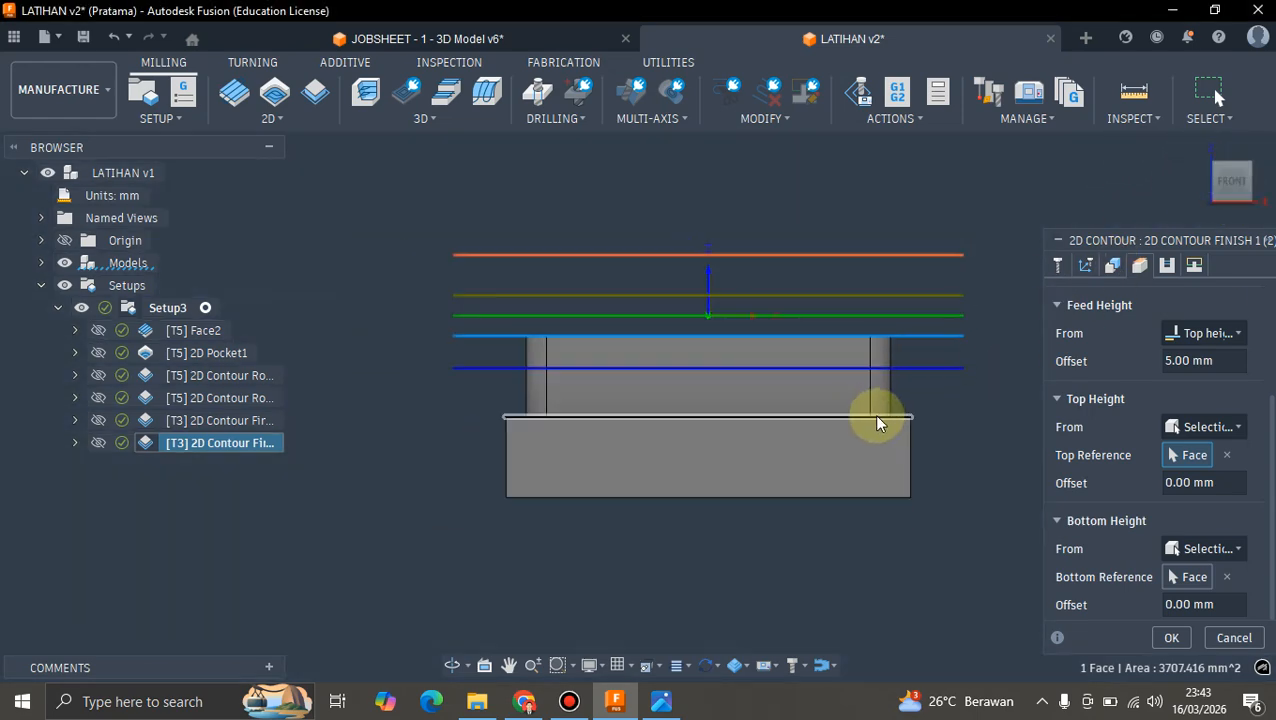
{"action": "left_click", "coordinate": [1199, 149]}
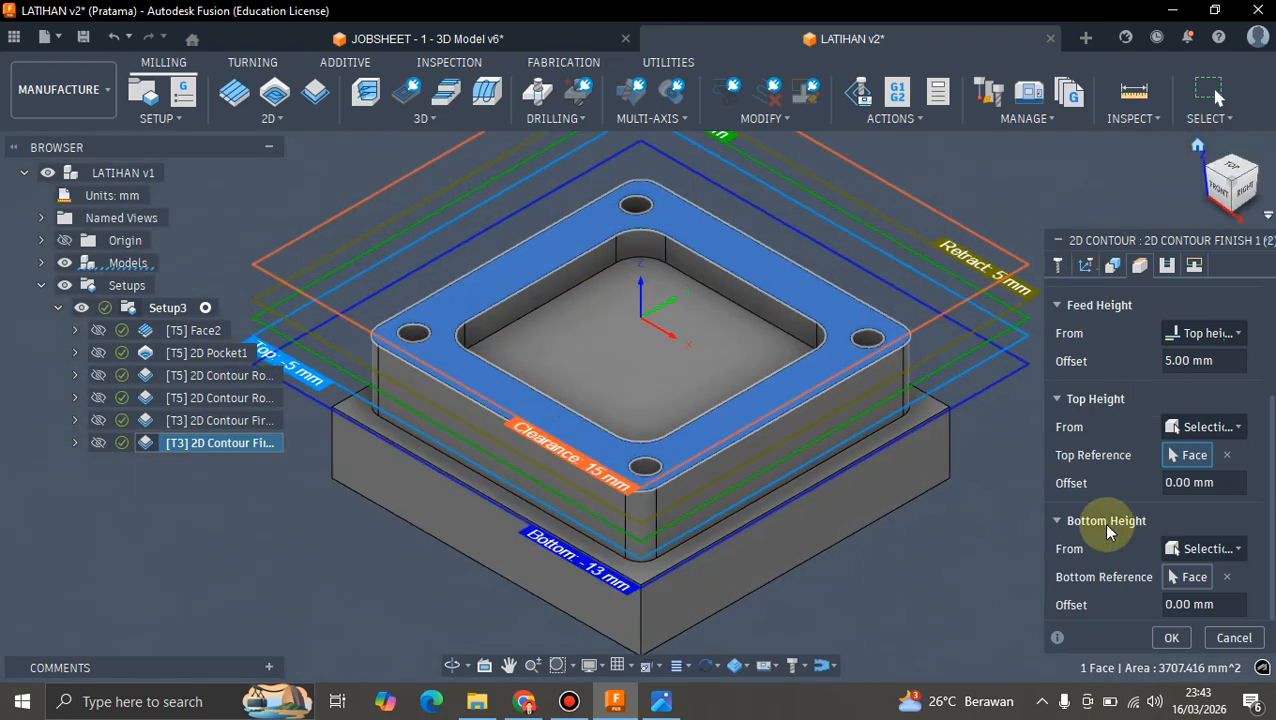
{"action": "left_click", "coordinate": [1227, 577]}
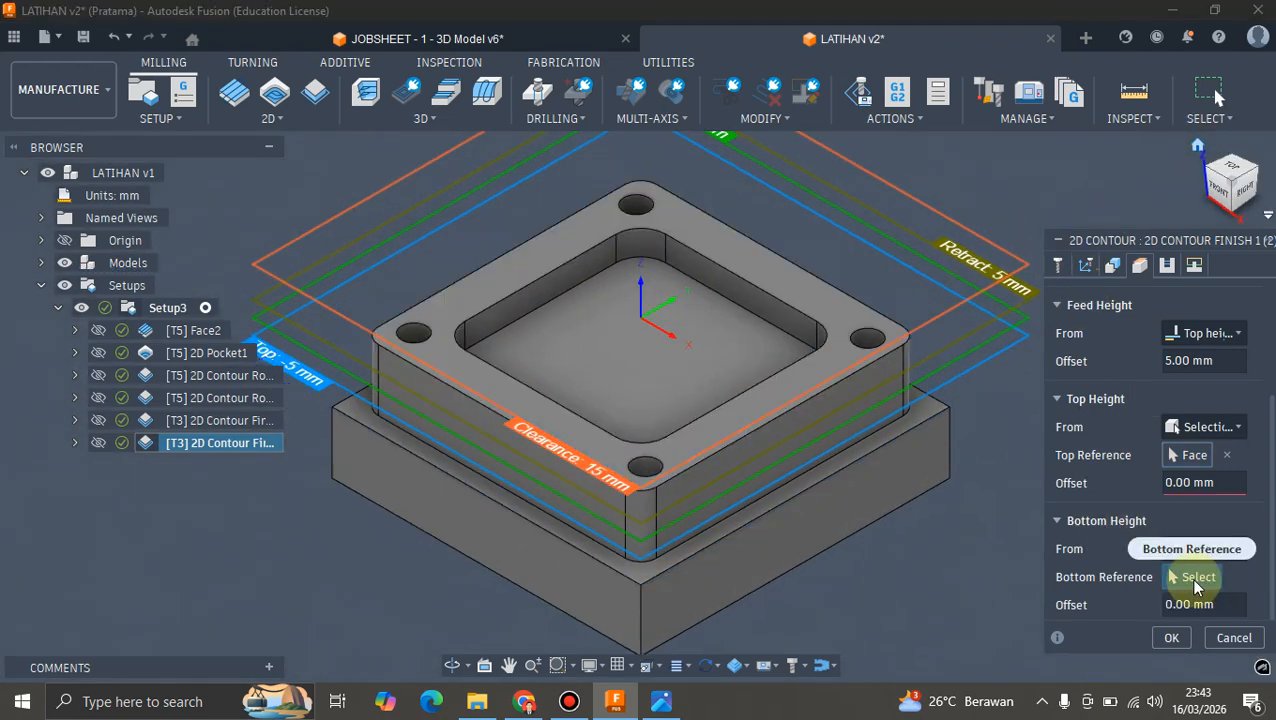
{"action": "scroll", "coordinate": [948, 435], "scroll_direction": "up", "scroll_amount": 2}
{"action": "left_click", "coordinate": [925, 380]}
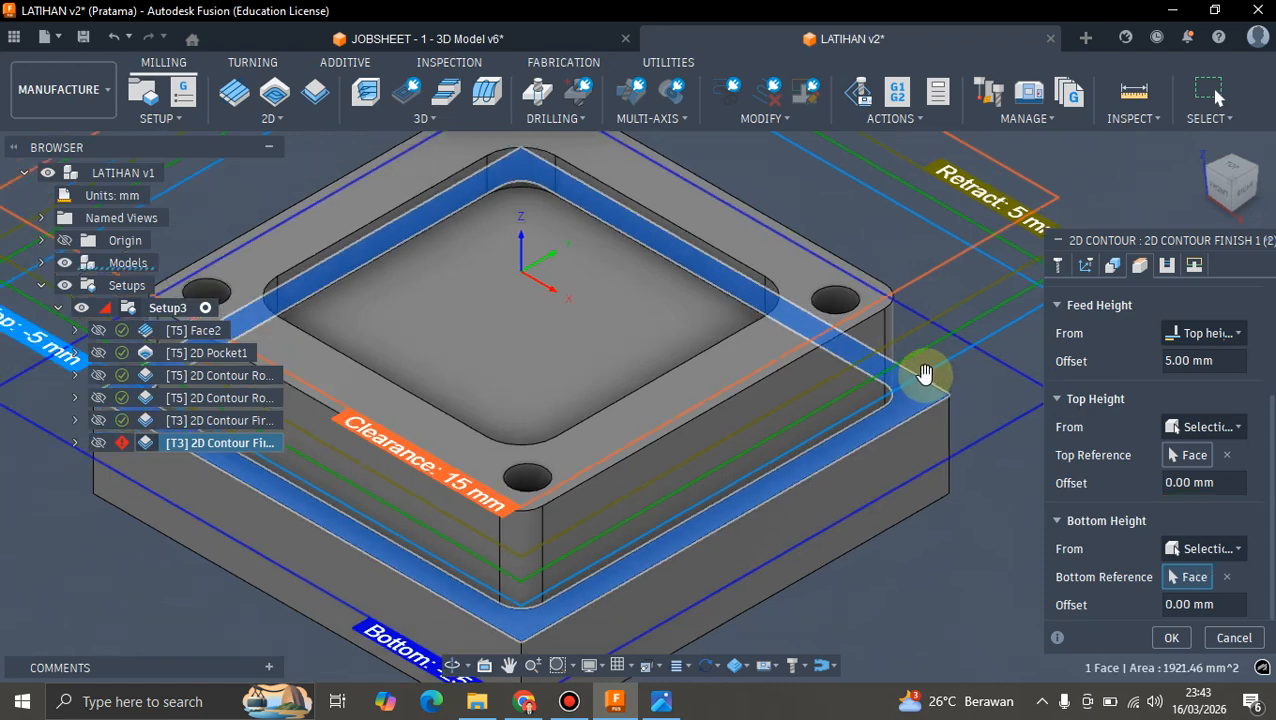
{"action": "scroll", "coordinate": [926, 373], "scroll_direction": "down", "scroll_amount": 2}
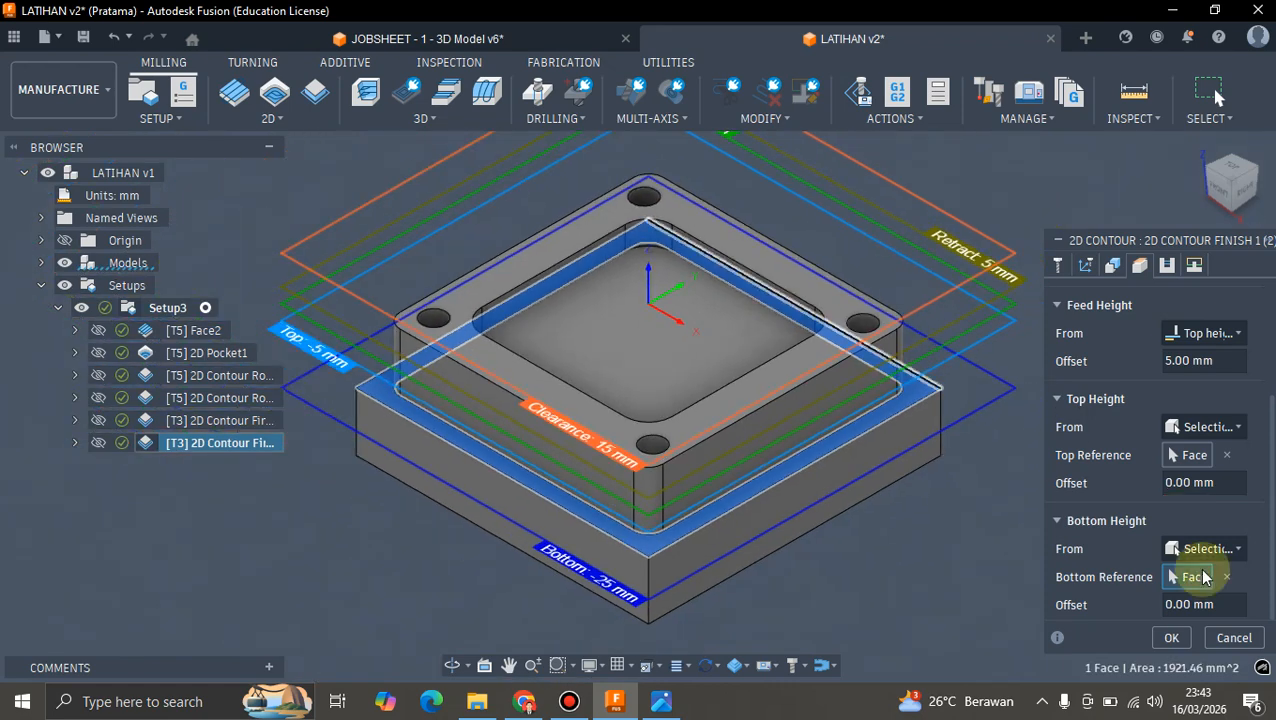
{"action": "left_click", "coordinate": [1170, 640]}
{"action": "scroll", "coordinate": [1000, 420], "scroll_direction": "down", "scroll_amount": 2}
{"action": "scroll", "coordinate": [900, 380], "scroll_direction": "up", "scroll_amount": 2}
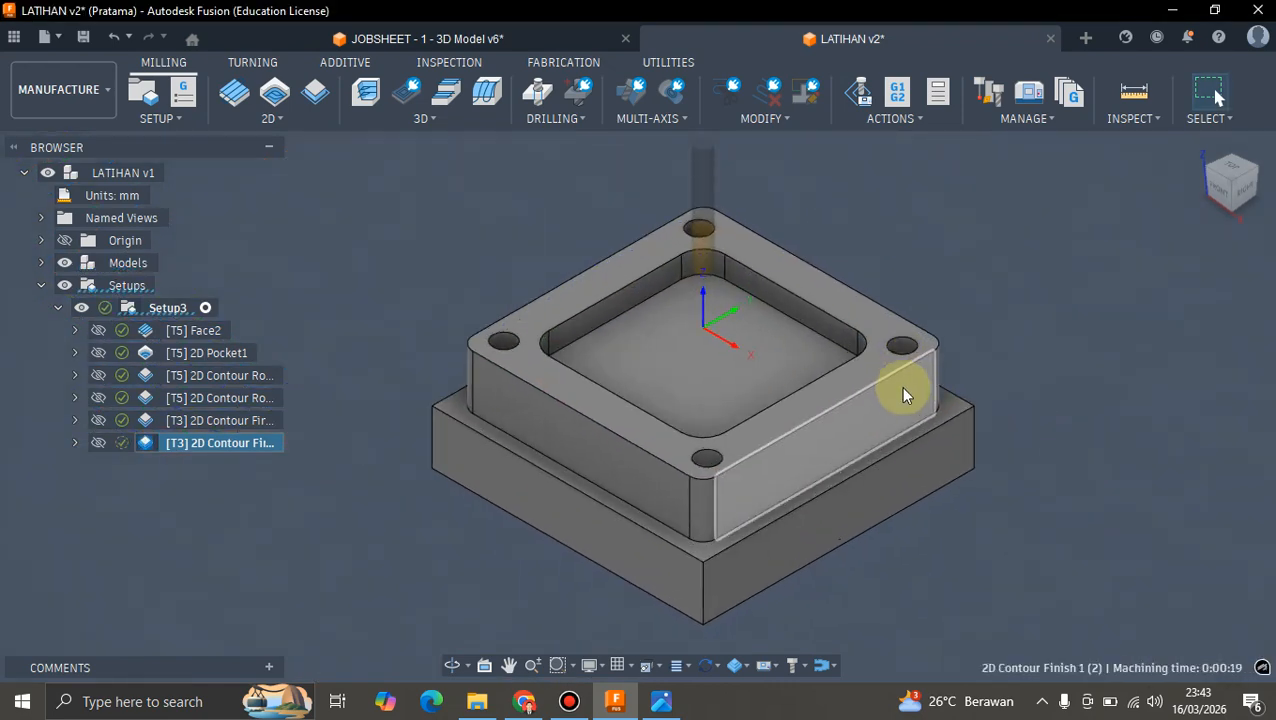
- Reopen the outer finishing contour, review its tool and pass settings, and close the operation
{"action": "right_click", "coordinate": [188, 443]}
{"action": "left_click", "coordinate": [230, 16]}
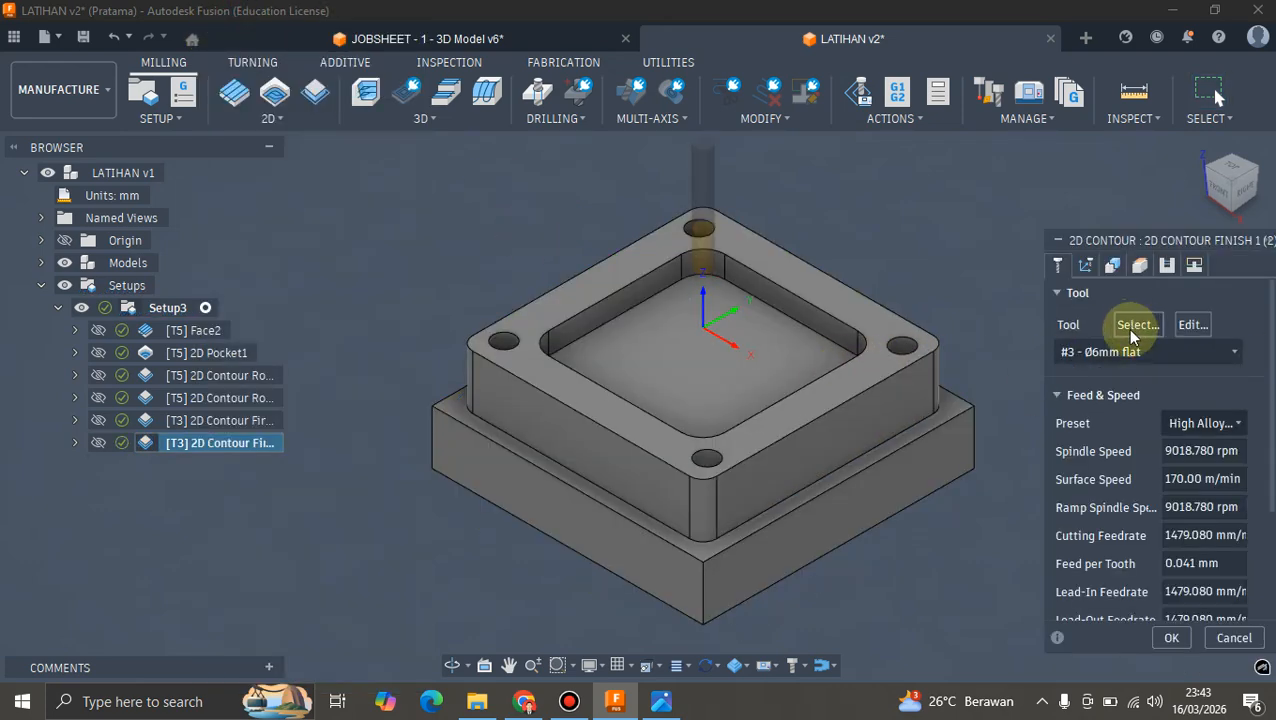
{"action": "scroll", "coordinate": [1134, 330], "scroll_direction": "down", "scroll_amount": 3}
{"action": "left_click", "coordinate": [1166, 264]}
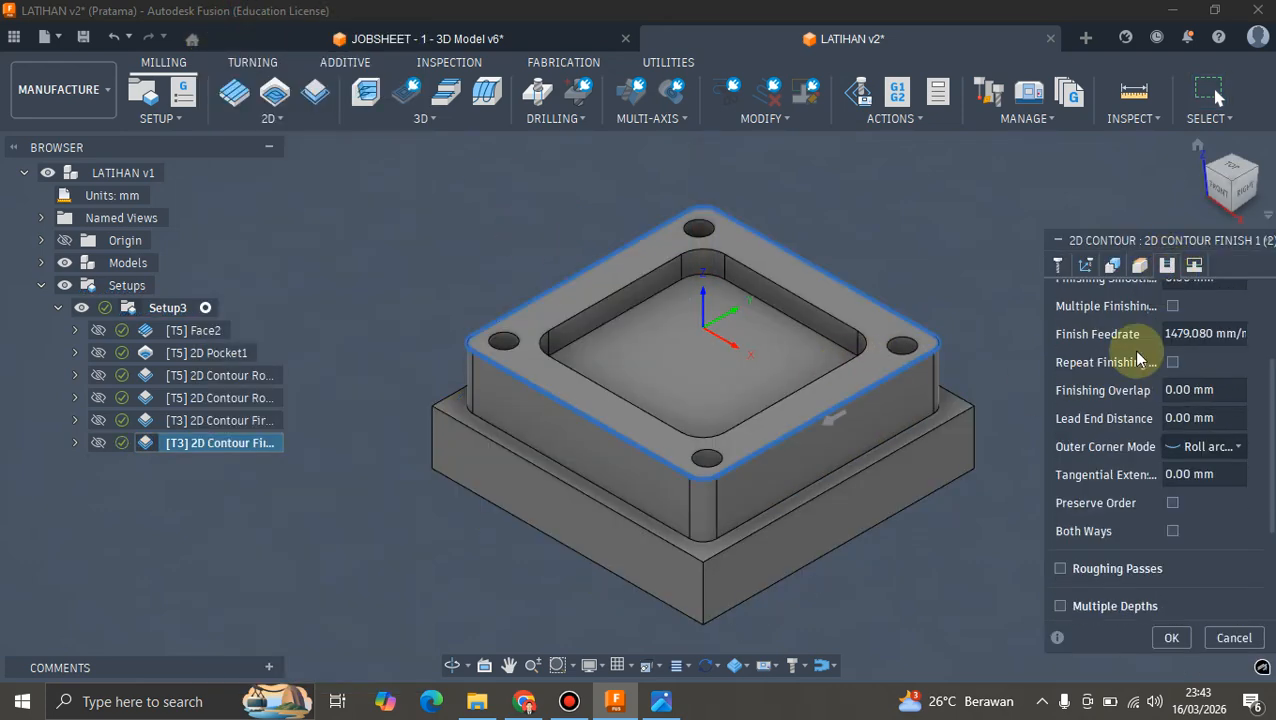
{"action": "scroll", "coordinate": [1085, 425], "scroll_direction": "down", "scroll_amount": 2}
{"action": "left_click", "coordinate": [1172, 638]}
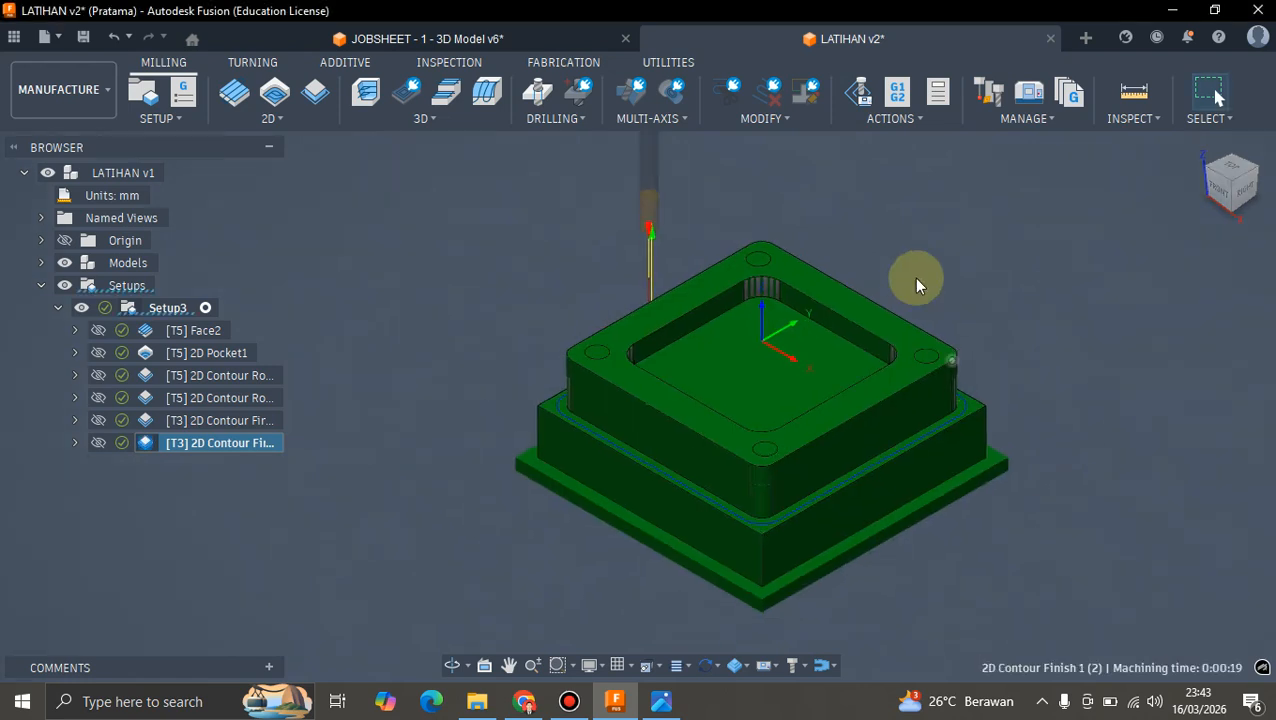
{"action": "scroll", "coordinate": [897, 299], "scroll_direction": "up", "scroll_amount": 2}
{"action": "scroll", "coordinate": [897, 299], "scroll_direction": "down", "scroll_amount": 2}
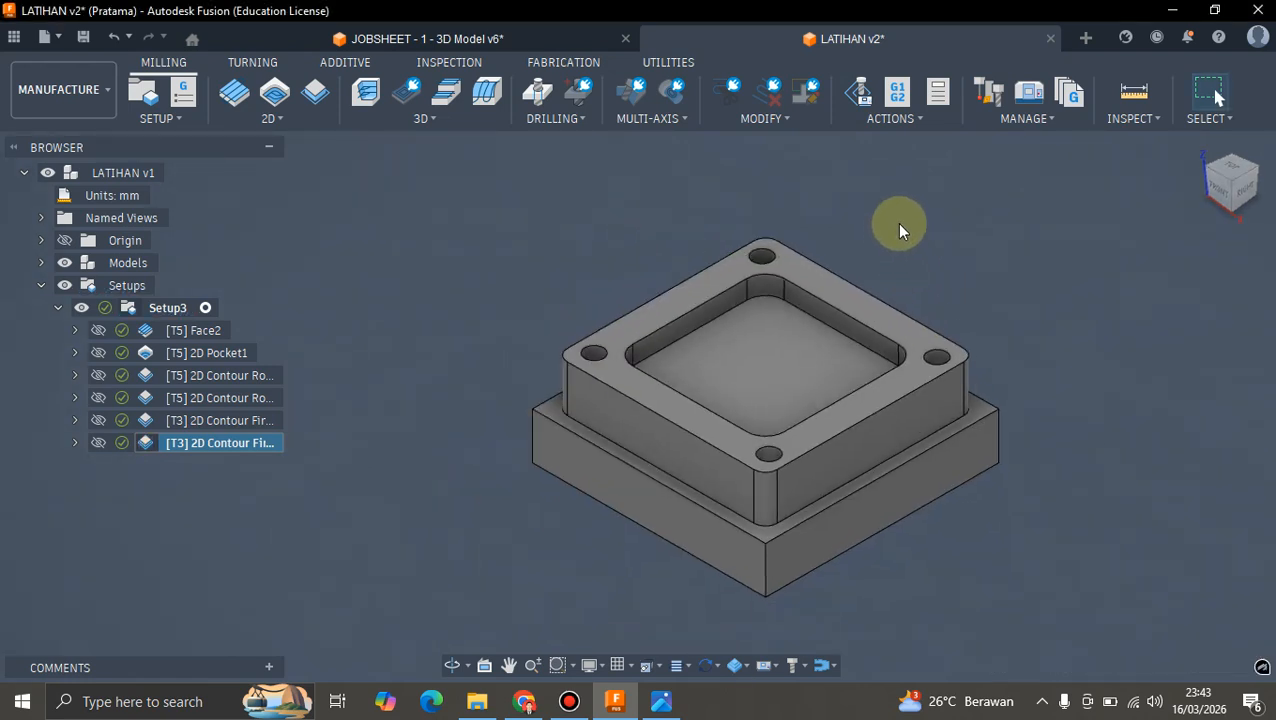
- Run the simulation of all Setup3 operations from the facing pass, dismiss the verification notice, and exit the simulation
{"action": "left_click", "coordinate": [861, 95]}
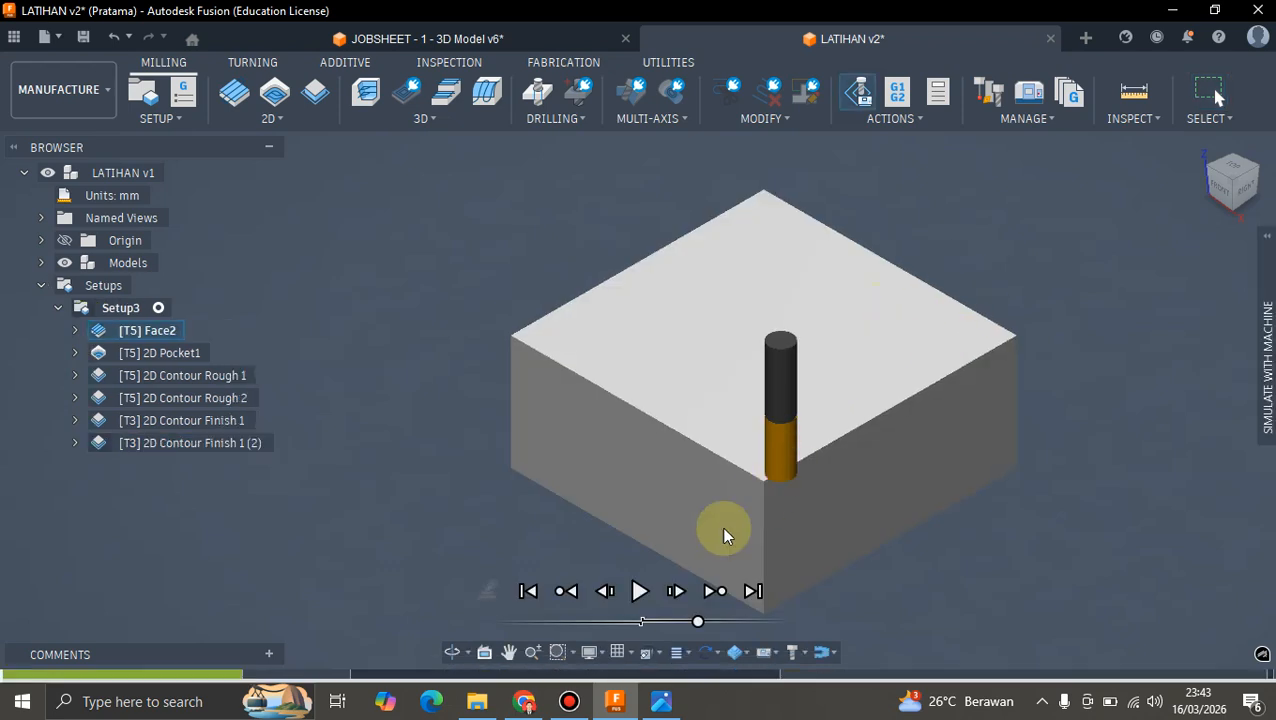
{"action": "left_click", "coordinate": [640, 591]}
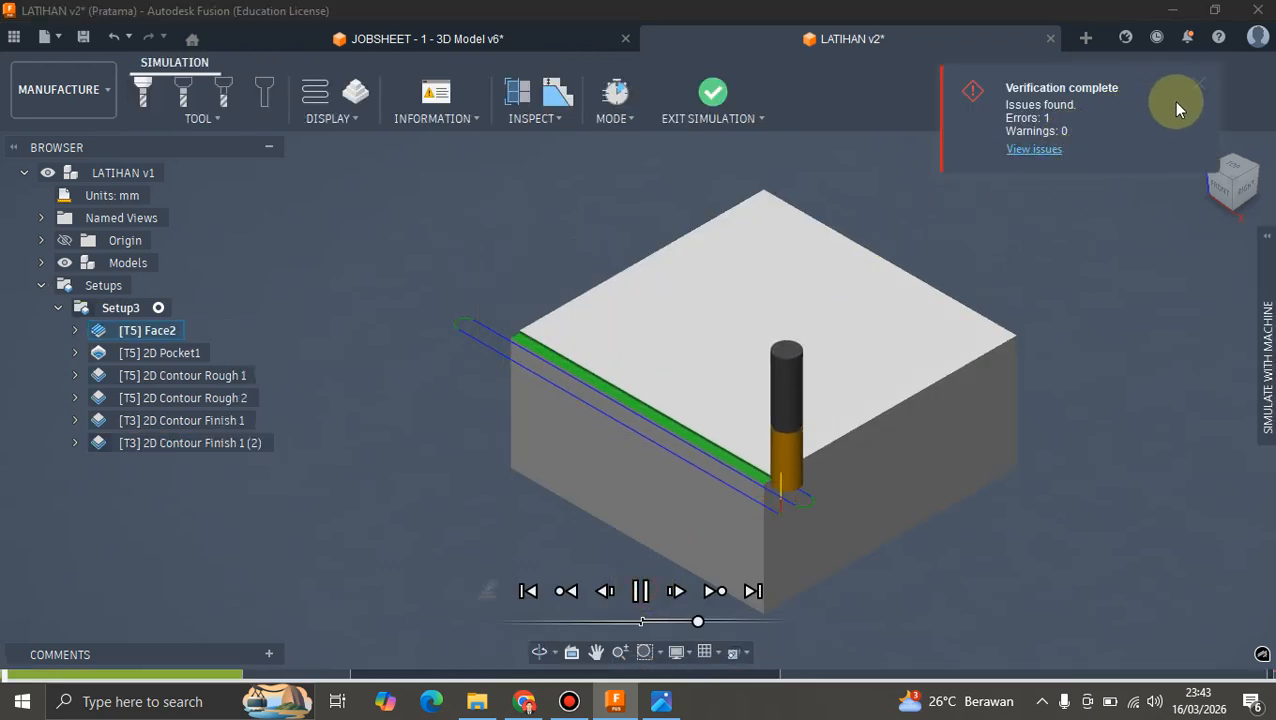
{"action": "left_click", "coordinate": [1198, 84]}
{"action": "key", "text": "Escape"}
{"action": "left_click", "coordinate": [712, 93]}
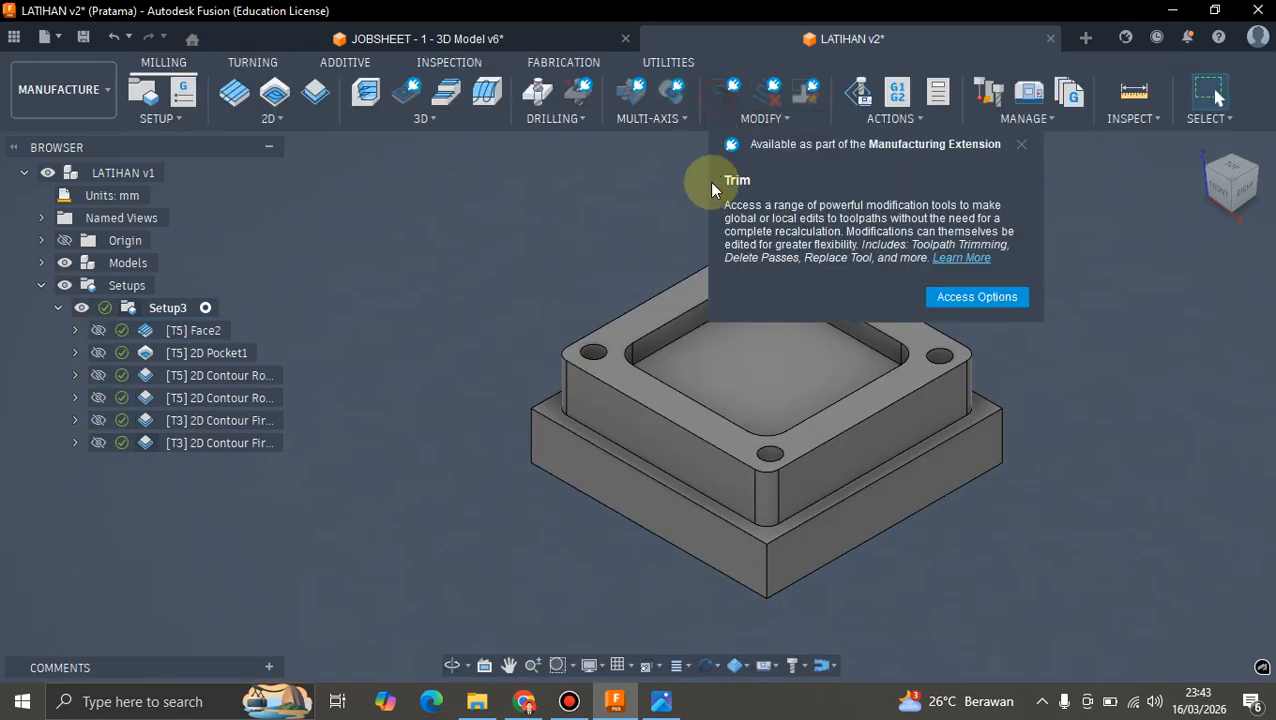
- Simulate the raised block's outer finishing contour, inspect the machined walls, and exit the simulation
{"action": "left_click", "coordinate": [215, 441]}
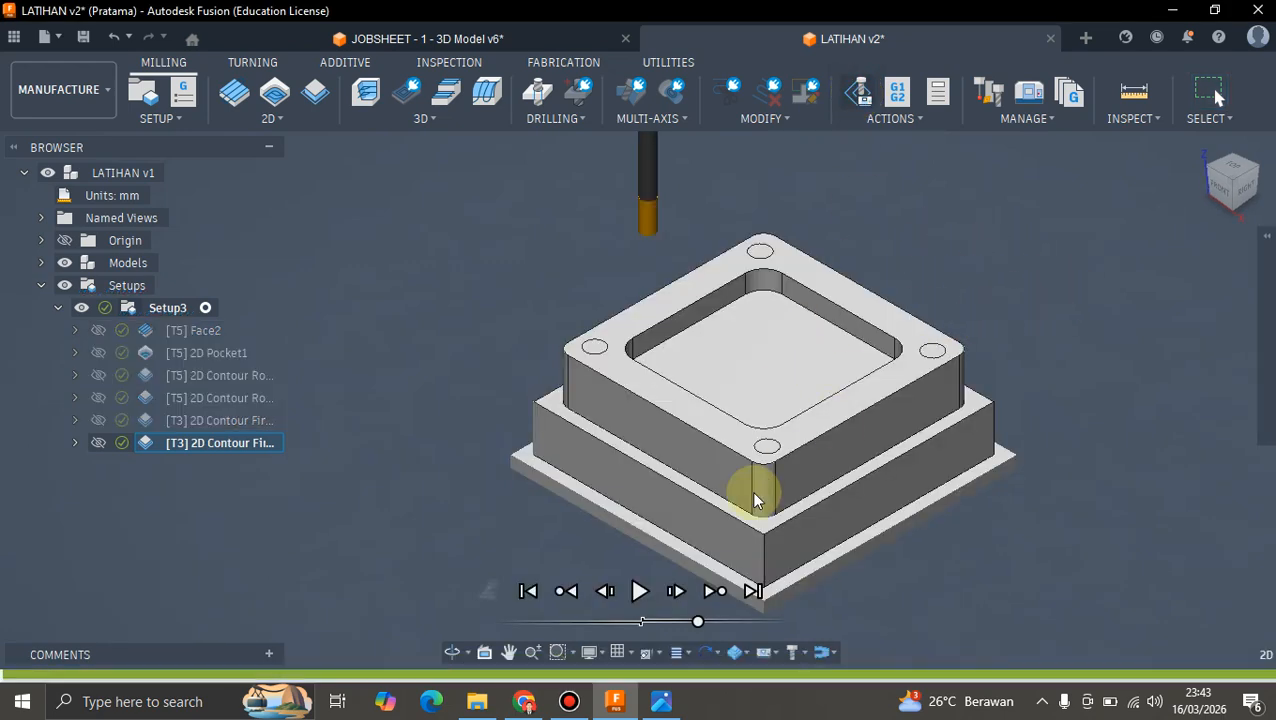
{"action": "left_click", "coordinate": [640, 591]}
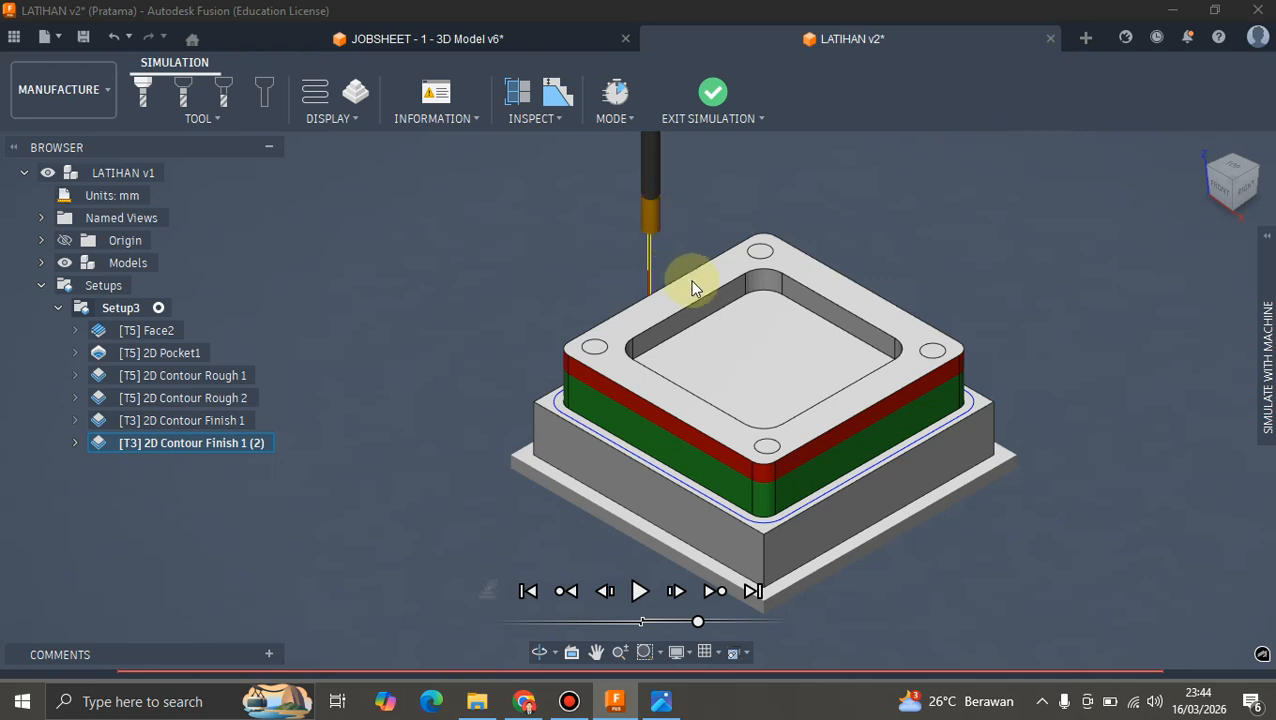
{"action": "scroll", "coordinate": [692, 284], "scroll_direction": "down", "scroll_amount": 2}
{"action": "scroll", "coordinate": [796, 325], "scroll_direction": "up", "scroll_amount": 3}
{"action": "scroll", "coordinate": [828, 450], "scroll_direction": "down", "scroll_amount": 2}
{"action": "scroll", "coordinate": [813, 412], "scroll_direction": "up", "scroll_amount": 2}
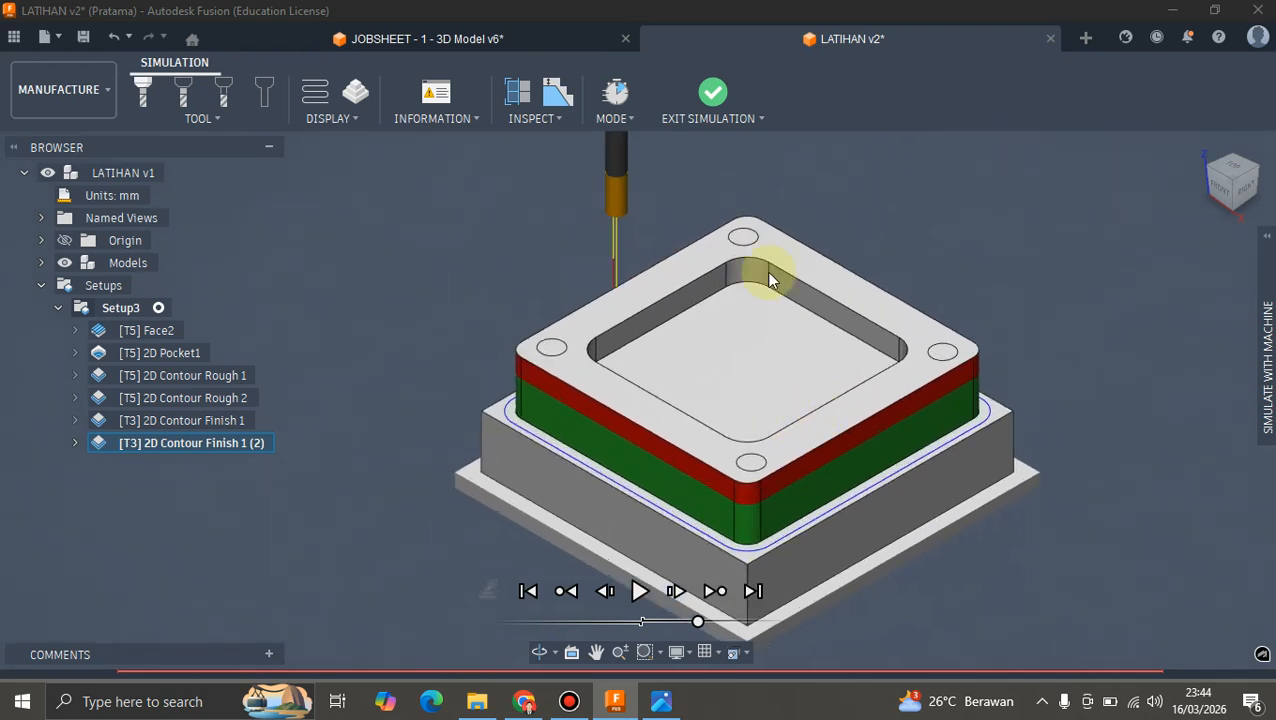
{"action": "left_click", "coordinate": [711, 92]}
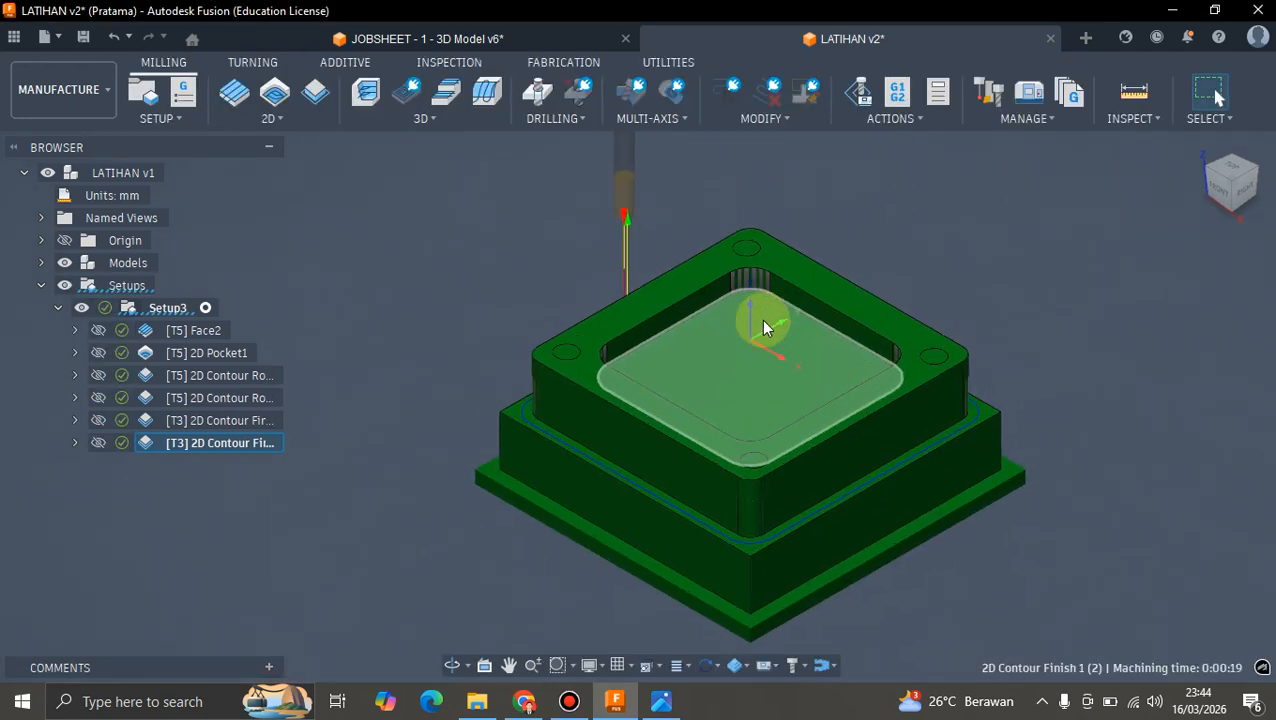
- Open the outer finishing contour and its 6 mm flat end mill for editing, and examine the cutter's flute length and geometry
{"action": "scroll", "coordinate": [875, 247], "scroll_direction": "up", "scroll_amount": 1}
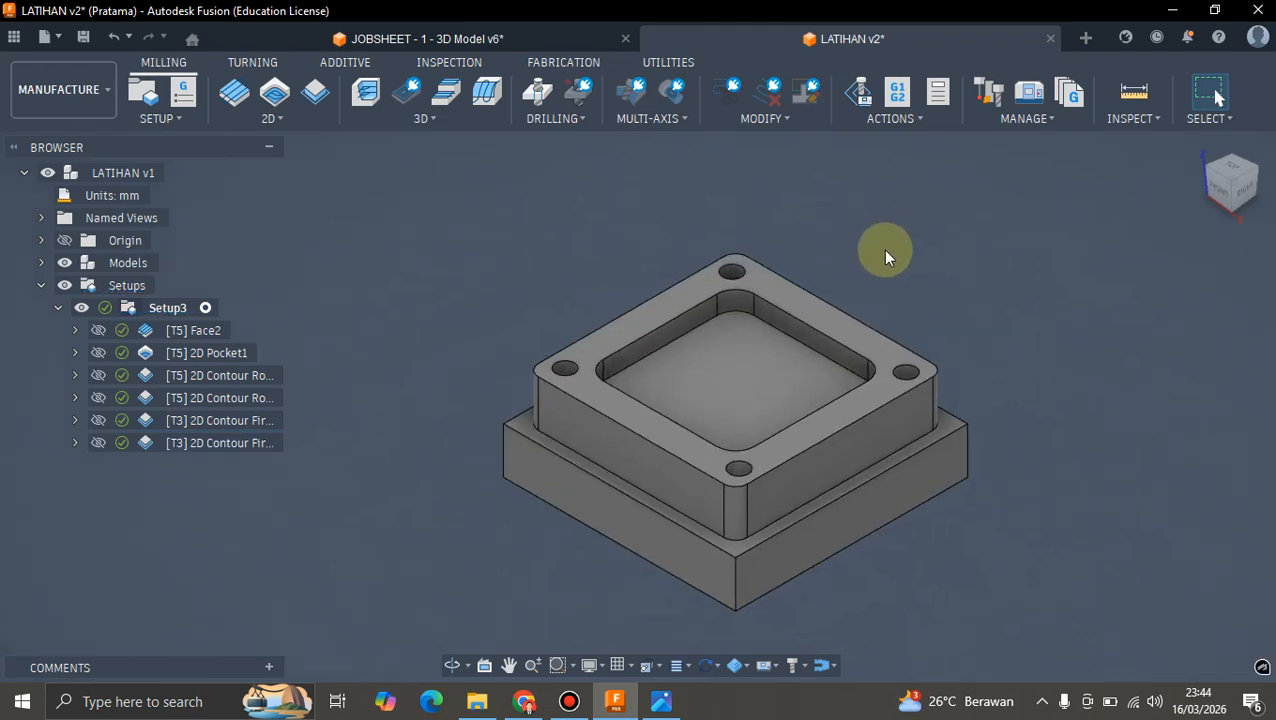
{"action": "right_click", "coordinate": [221, 445]}
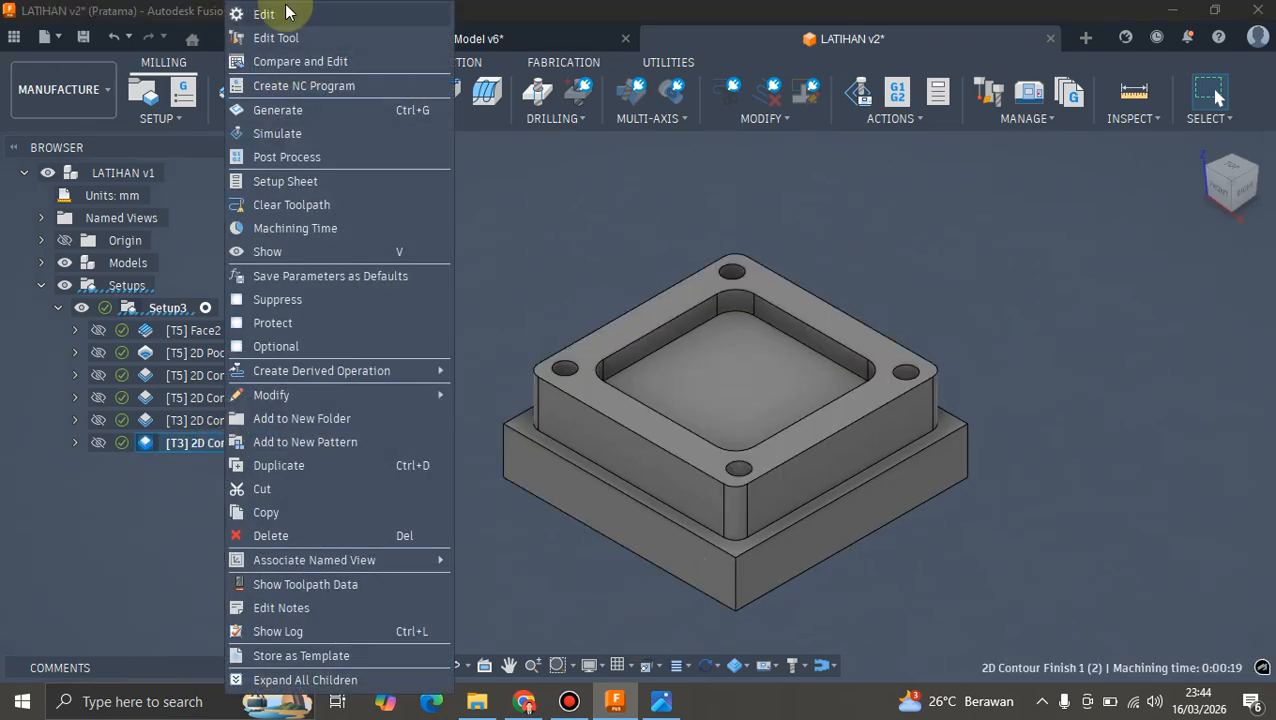
{"action": "left_click", "coordinate": [797, 238]}
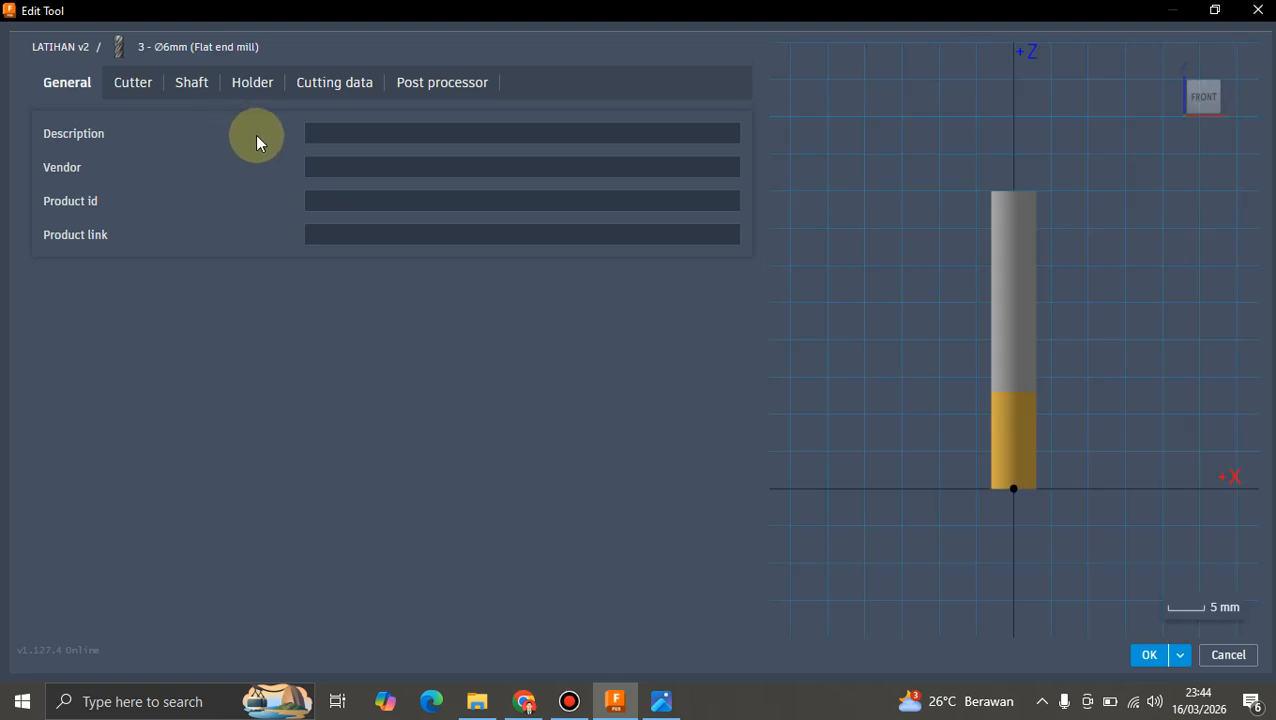
{"action": "left_click", "coordinate": [140, 83]}
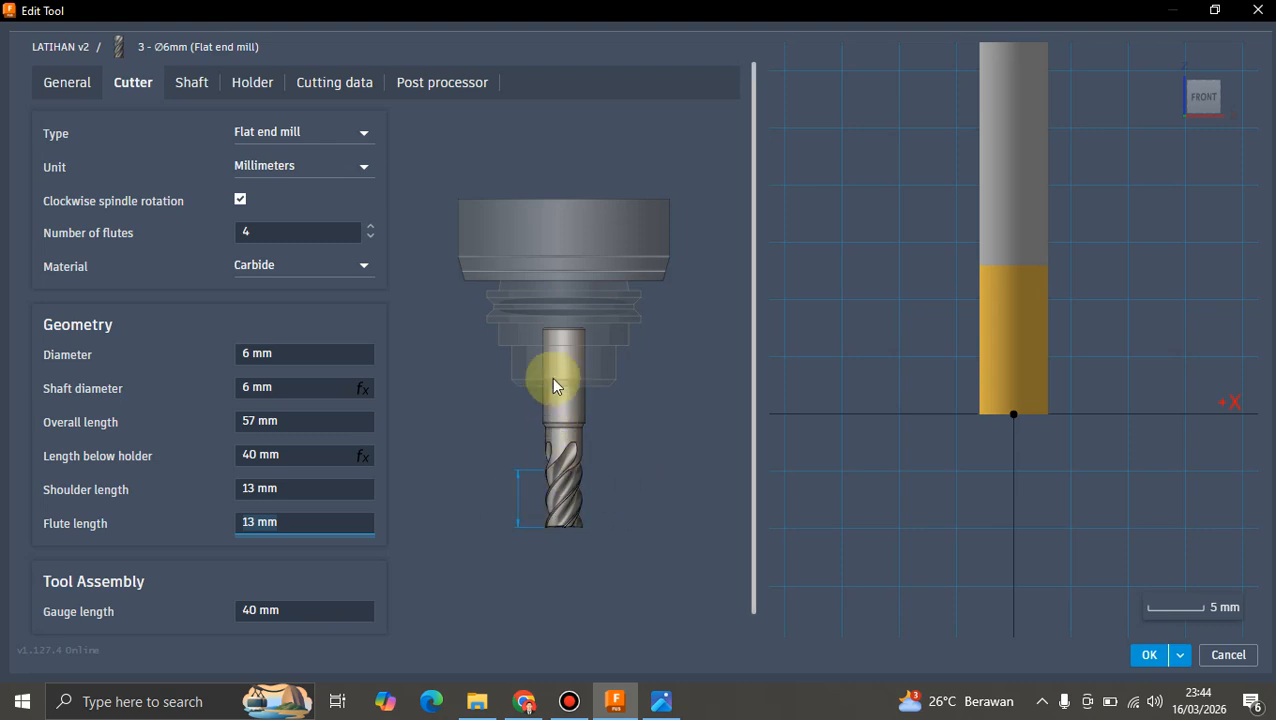
{"action": "left_click", "coordinate": [1149, 657]}
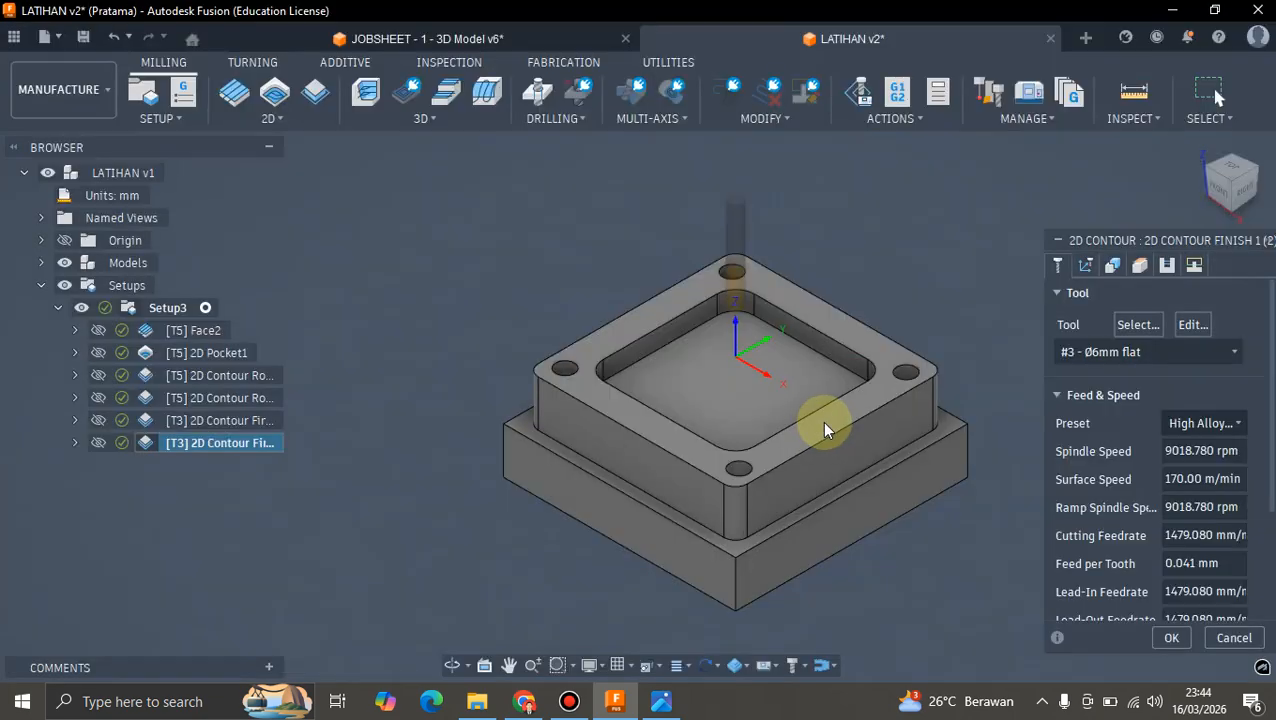
- Enable Multiple Depths for the outer finishing contour with a maximum roughing stepdown of 10 mm and accept the operation
{"action": "left_click", "coordinate": [1166, 267]}
{"action": "scroll", "coordinate": [1066, 461], "scroll_direction": "down", "scroll_amount": 3}
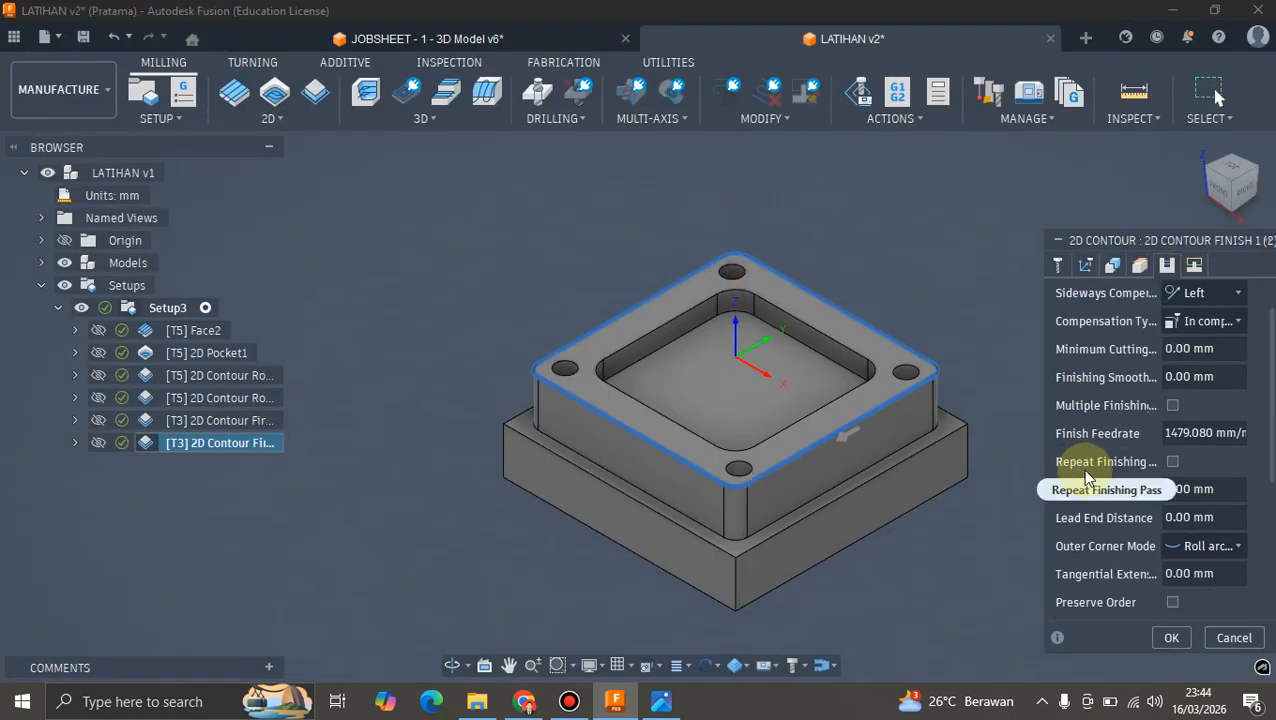
{"action": "scroll", "coordinate": [1086, 460], "scroll_direction": "down", "scroll_amount": 3}
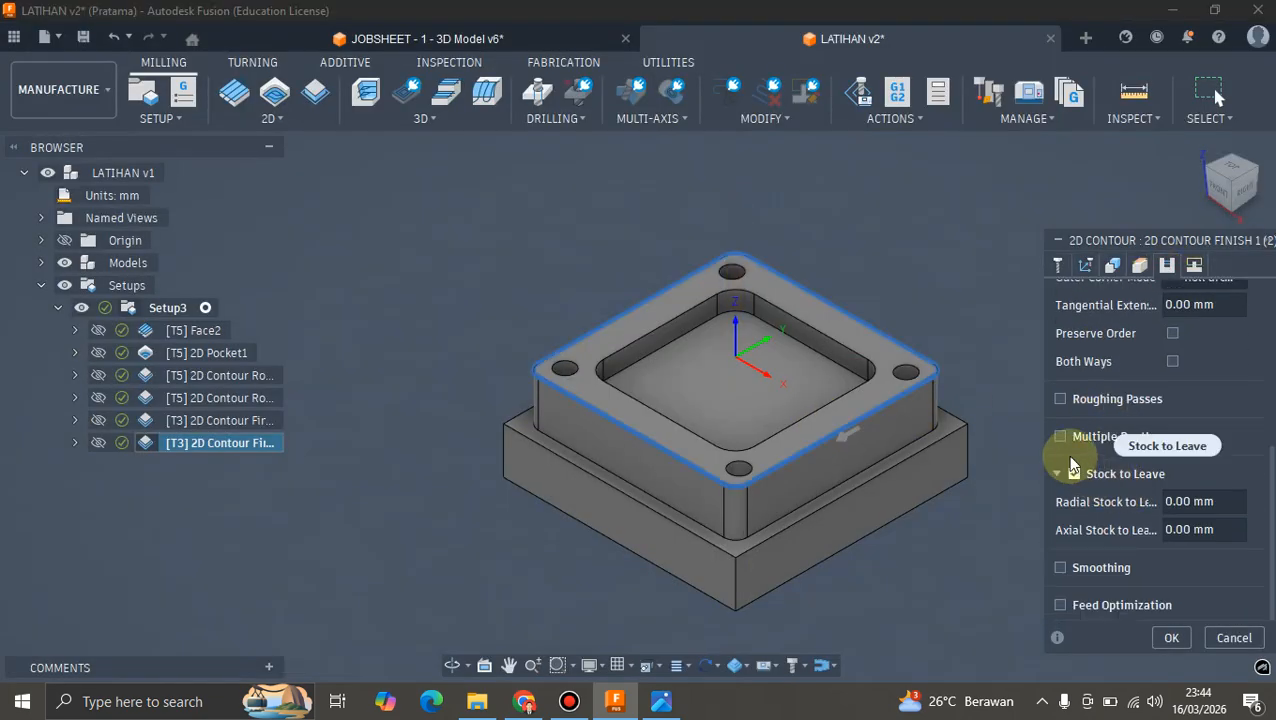
{"action": "left_click", "coordinate": [1061, 436]}
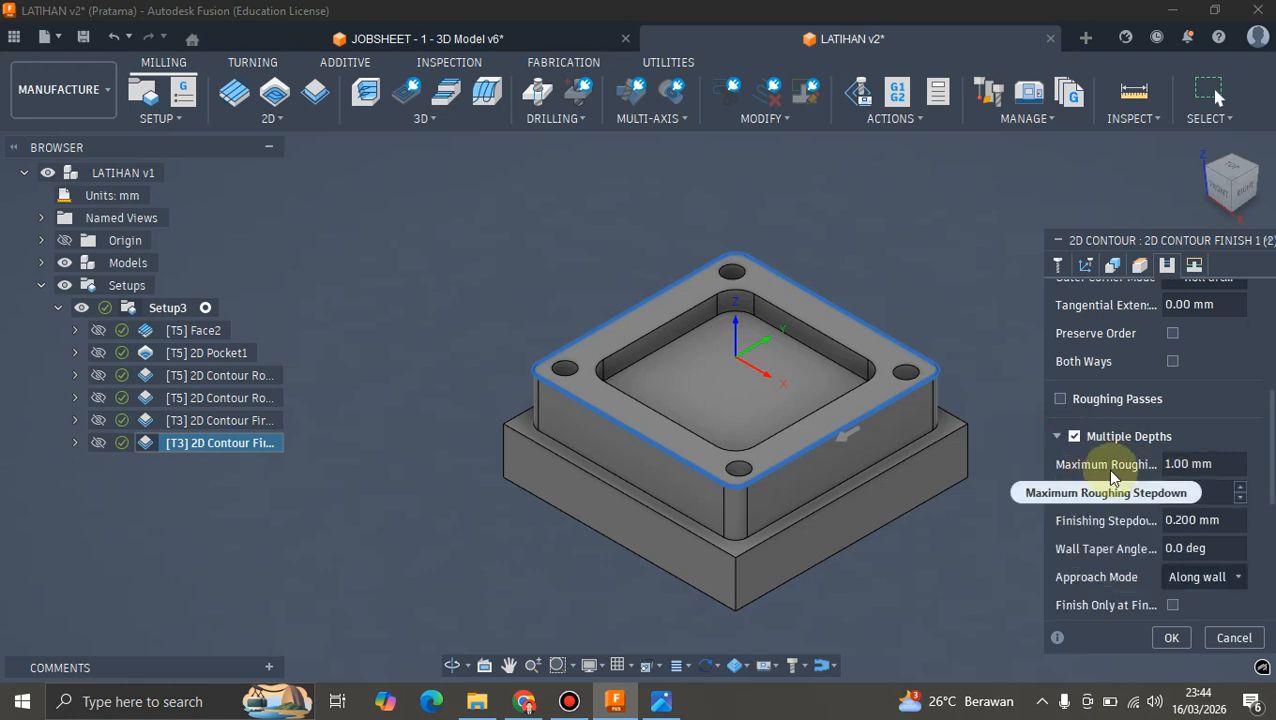
{"action": "scroll", "coordinate": [1110, 500], "scroll_direction": "down", "scroll_amount": 1}
{"action": "left_click", "coordinate": [1188, 408]}
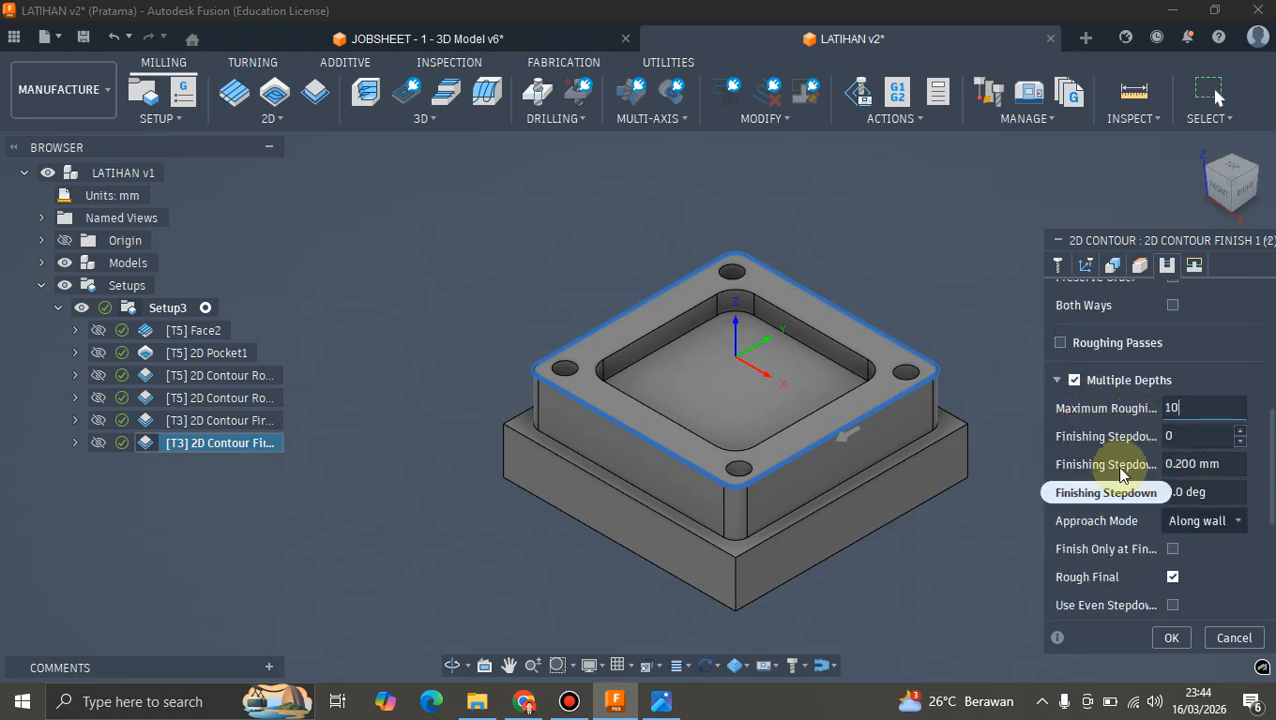
{"action": "scroll", "coordinate": [918, 476], "scroll_direction": "down", "scroll_amount": 1}
{"action": "scroll", "coordinate": [1082, 541], "scroll_direction": "down", "scroll_amount": 1}
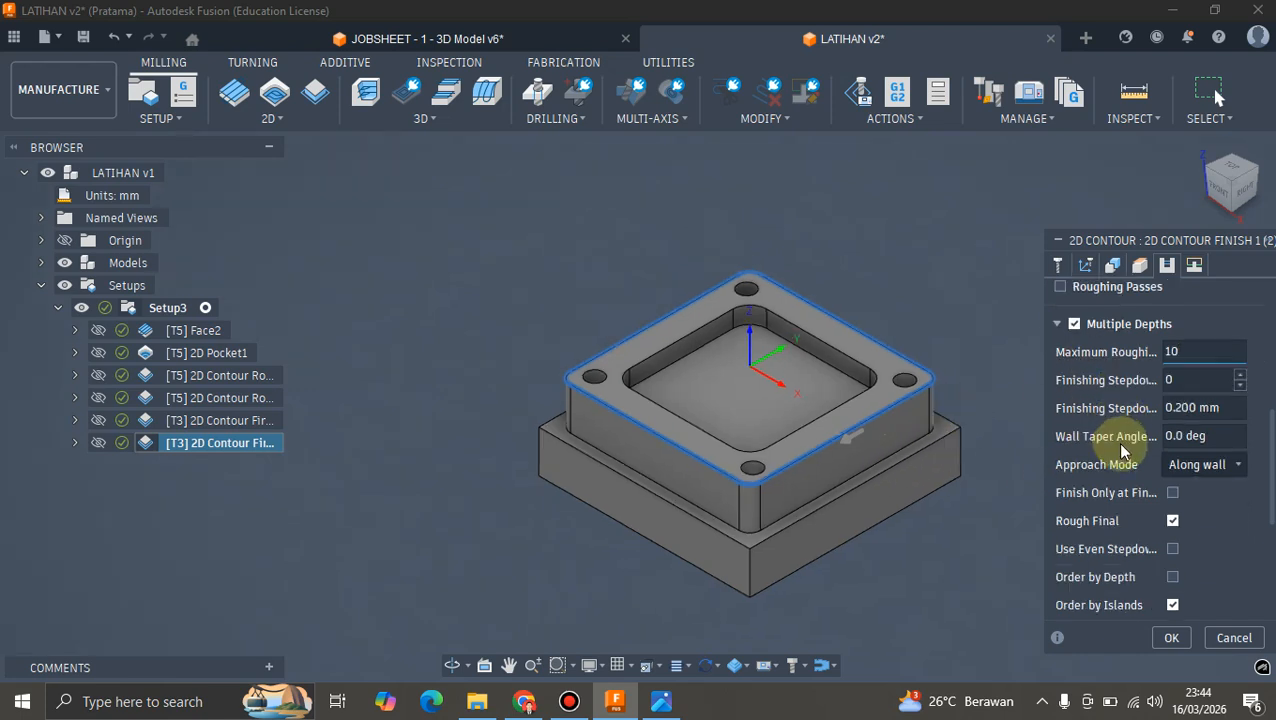
{"action": "left_click", "coordinate": [1173, 638]}
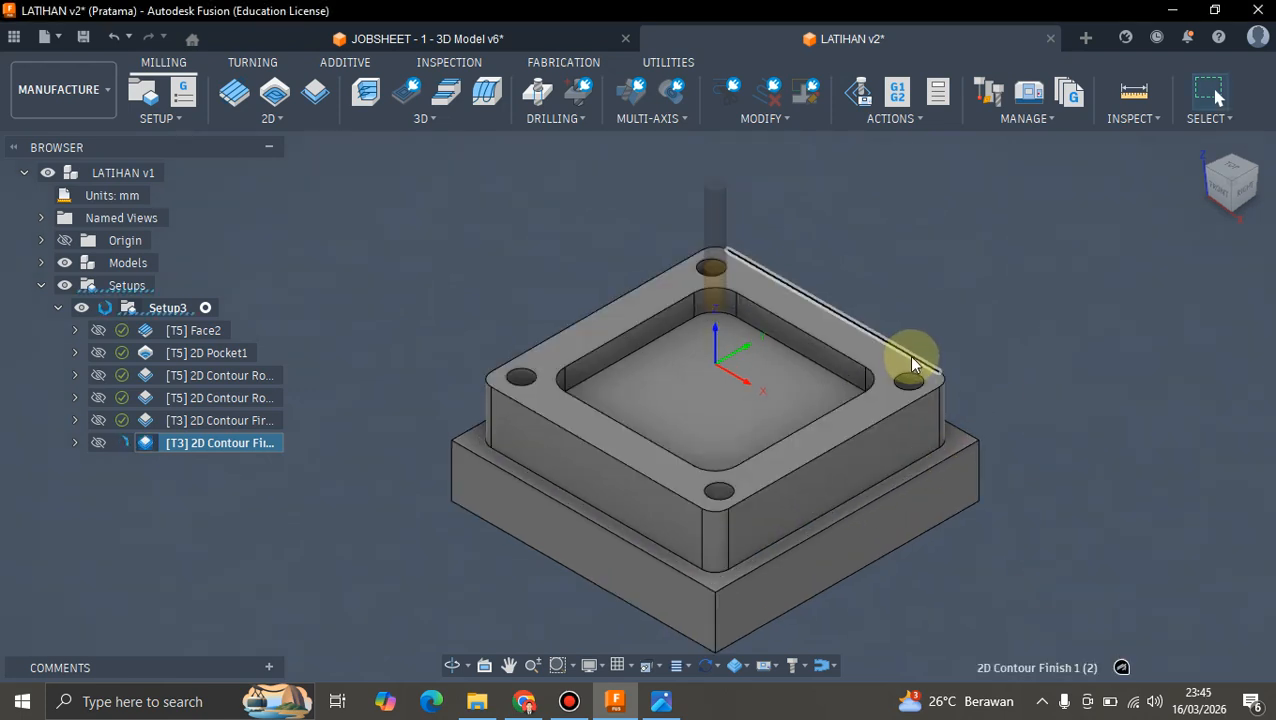
- Simulate the updated multiple-depth outer finishing contour, inspect the block's walls, and exit the simulation
{"action": "left_click", "coordinate": [857, 92]}
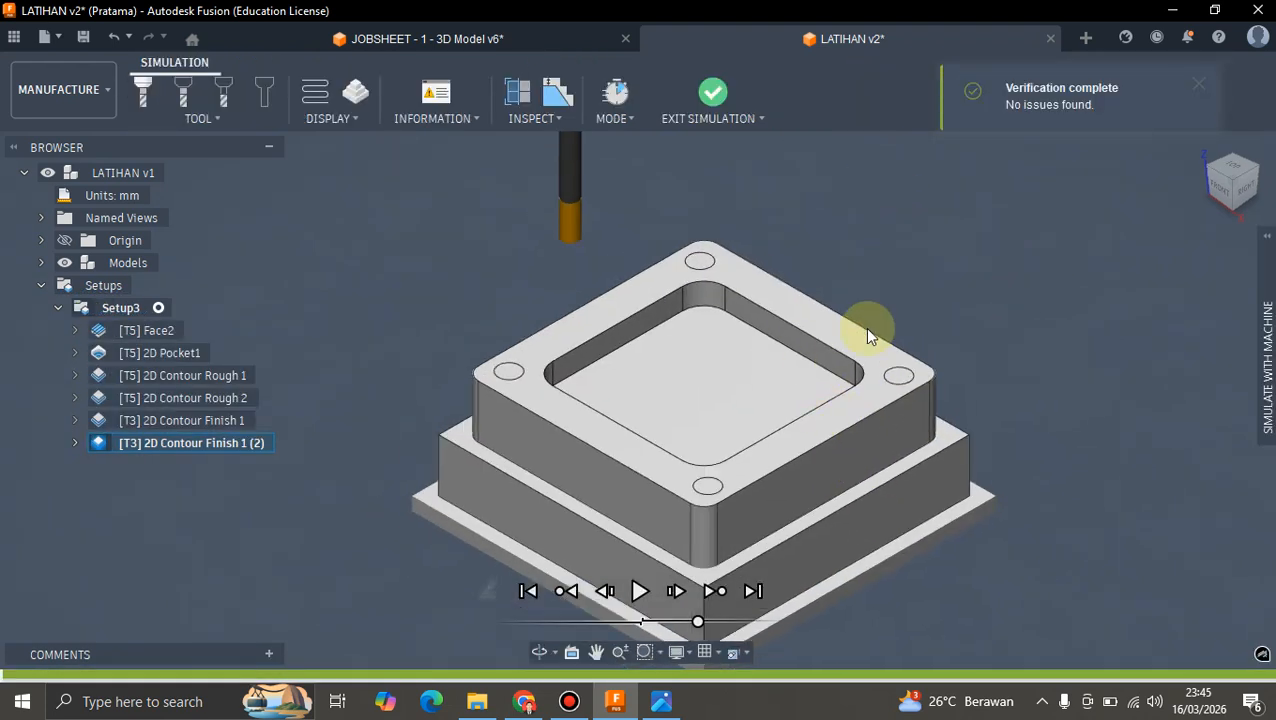
{"action": "left_click", "coordinate": [634, 585]}
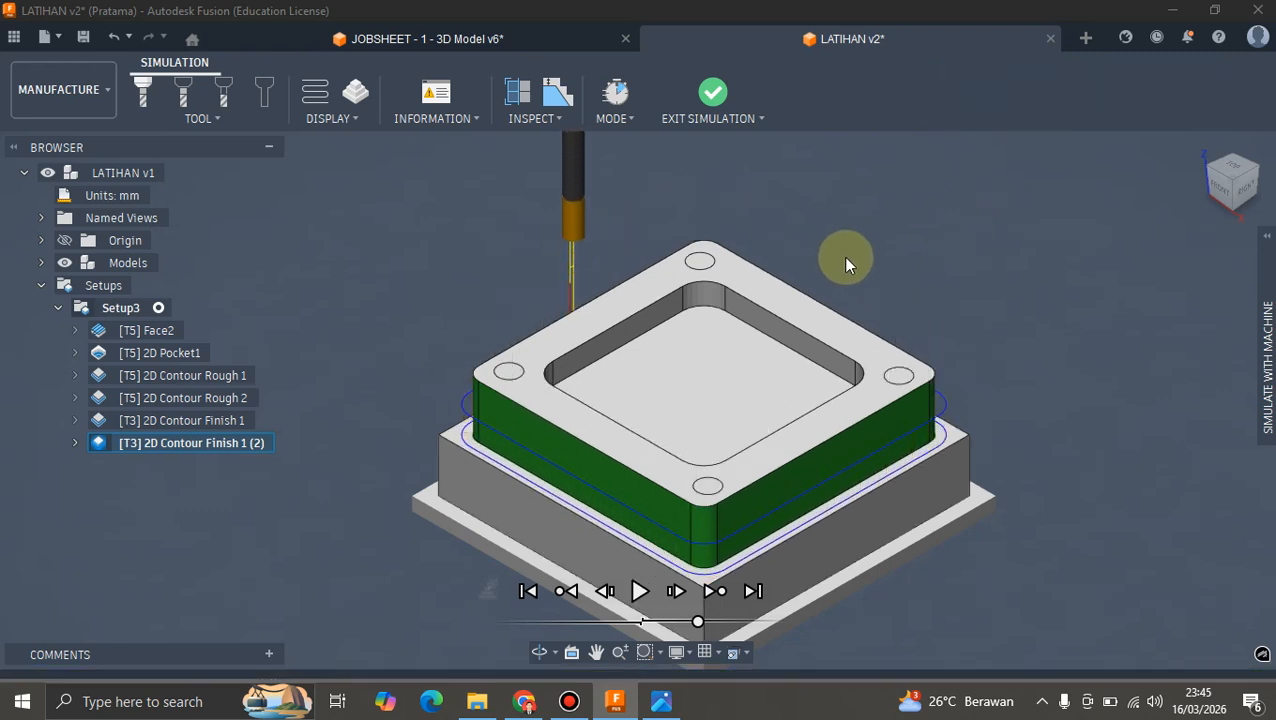
{"action": "middle_click_drag", "start_coordinate": [719, 261], "coordinate": [729, 213], "text": "shift"}
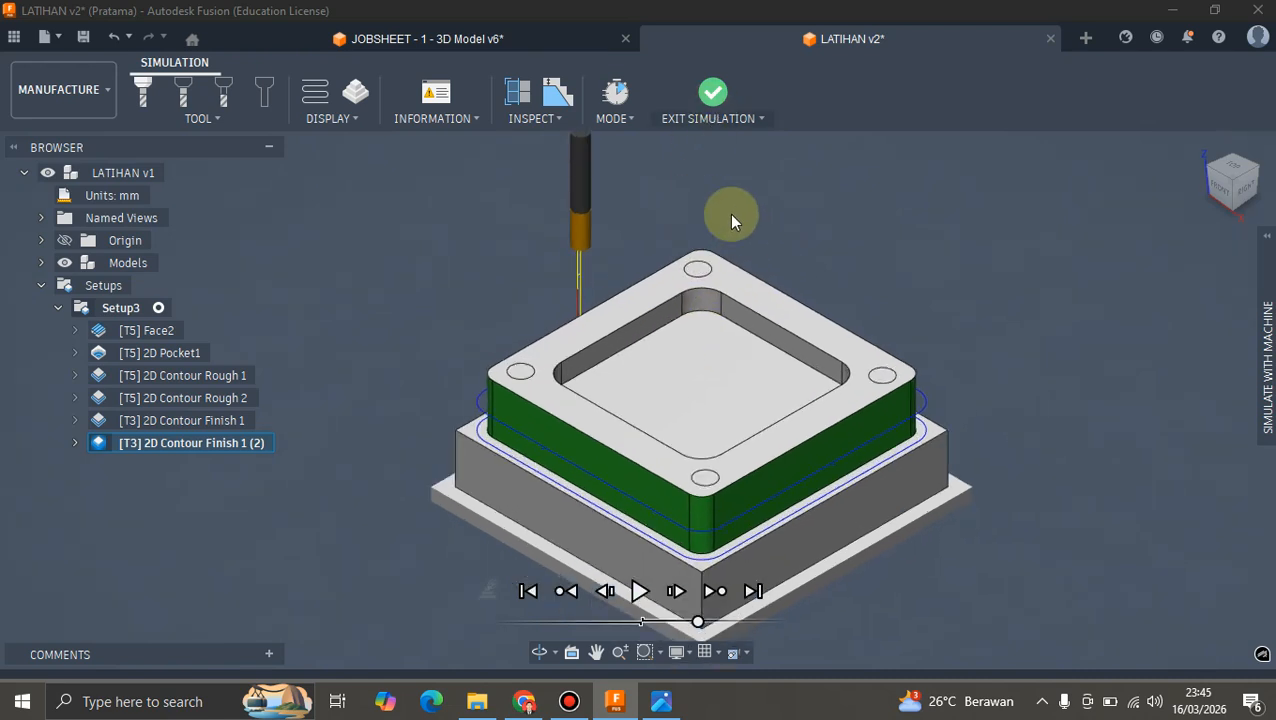
{"action": "left_click", "coordinate": [713, 90]}
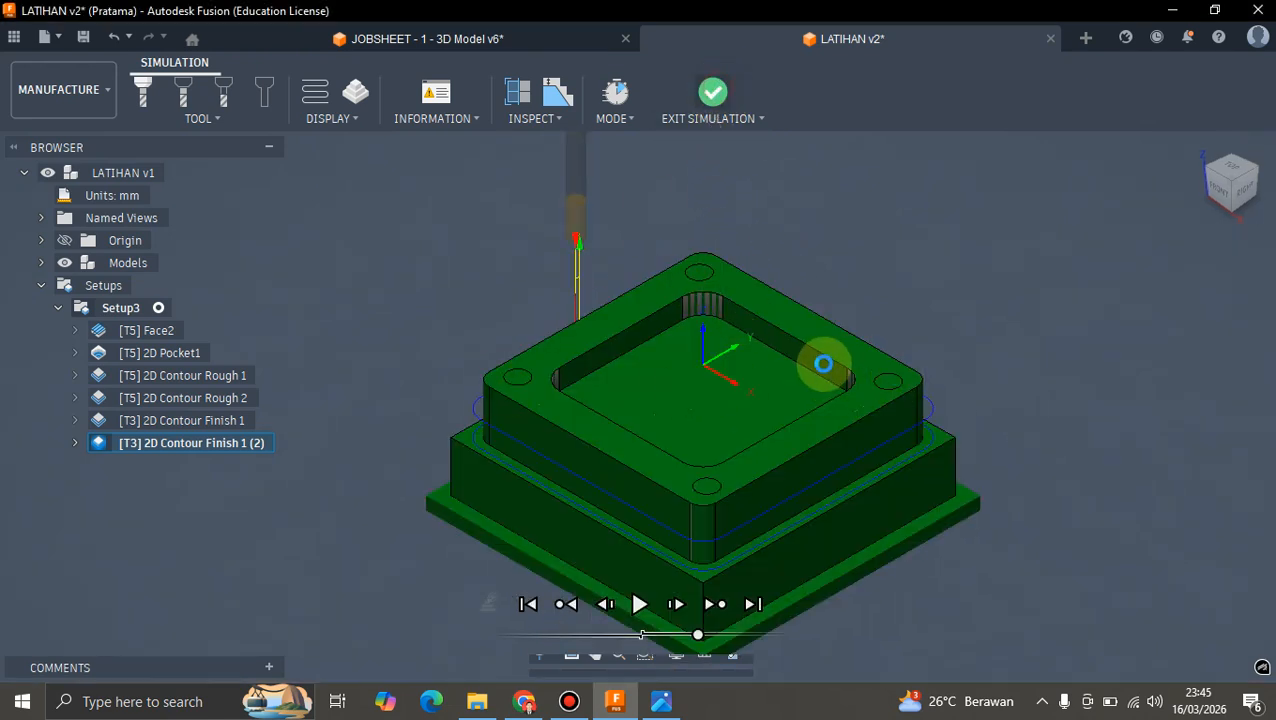
- Reopen the outer finishing contour, review its multiple-depth and stock-to-leave settings, close it, and inspect the toolpath on the part
{"action": "right_click", "coordinate": [245, 442]}
{"action": "left_click", "coordinate": [287, 14]}
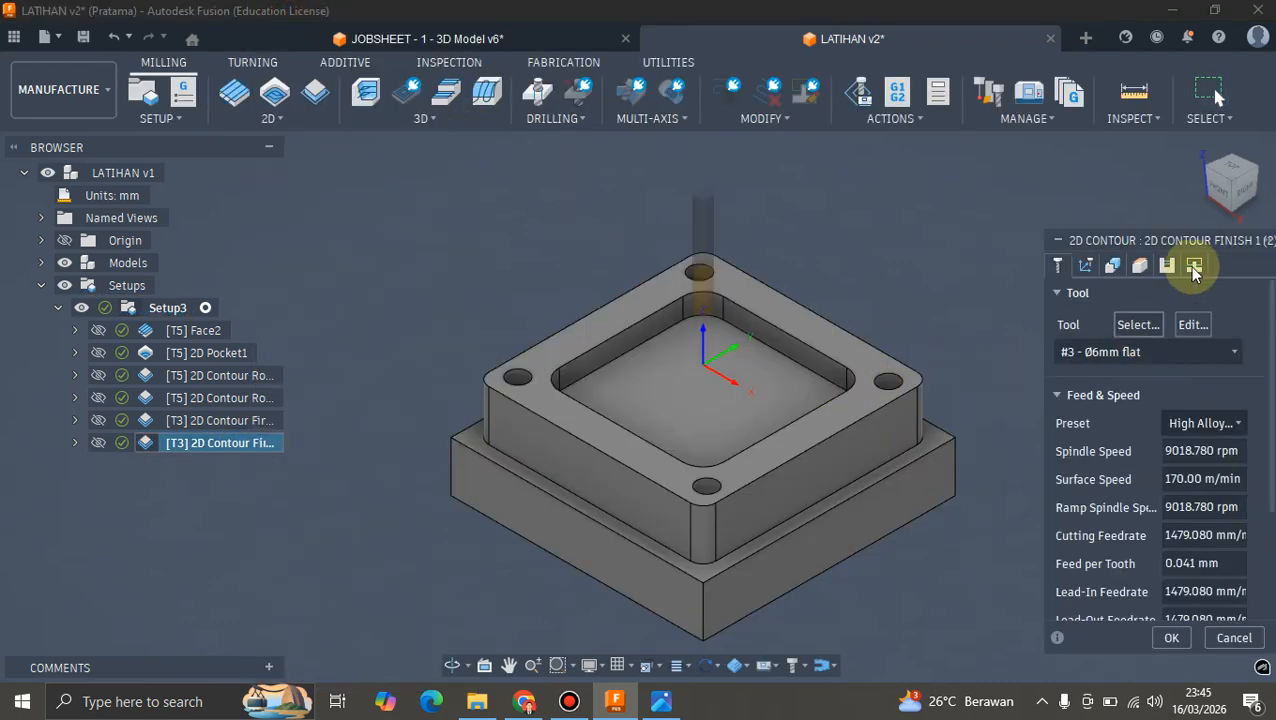
{"action": "left_click", "coordinate": [1167, 267]}
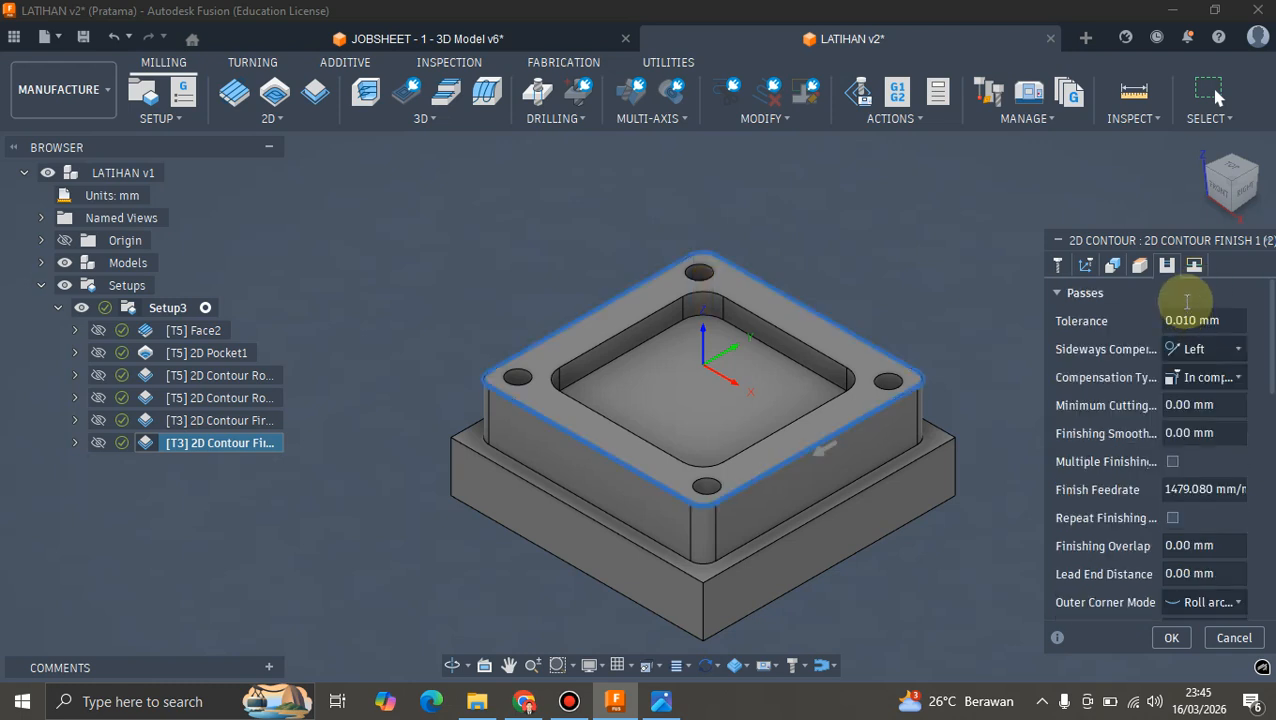
{"action": "scroll", "coordinate": [1128, 452], "scroll_direction": "down", "scroll_amount": 5}
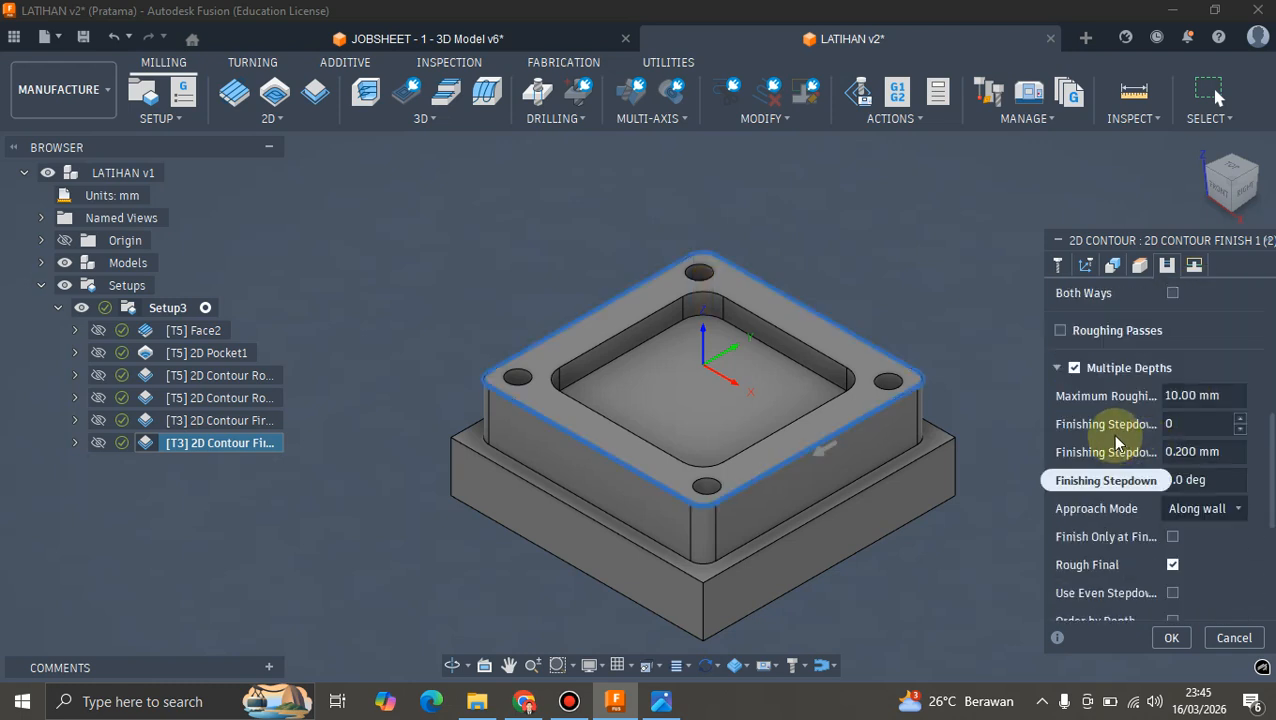
{"action": "scroll", "coordinate": [1112, 430], "scroll_direction": "down", "scroll_amount": 5}
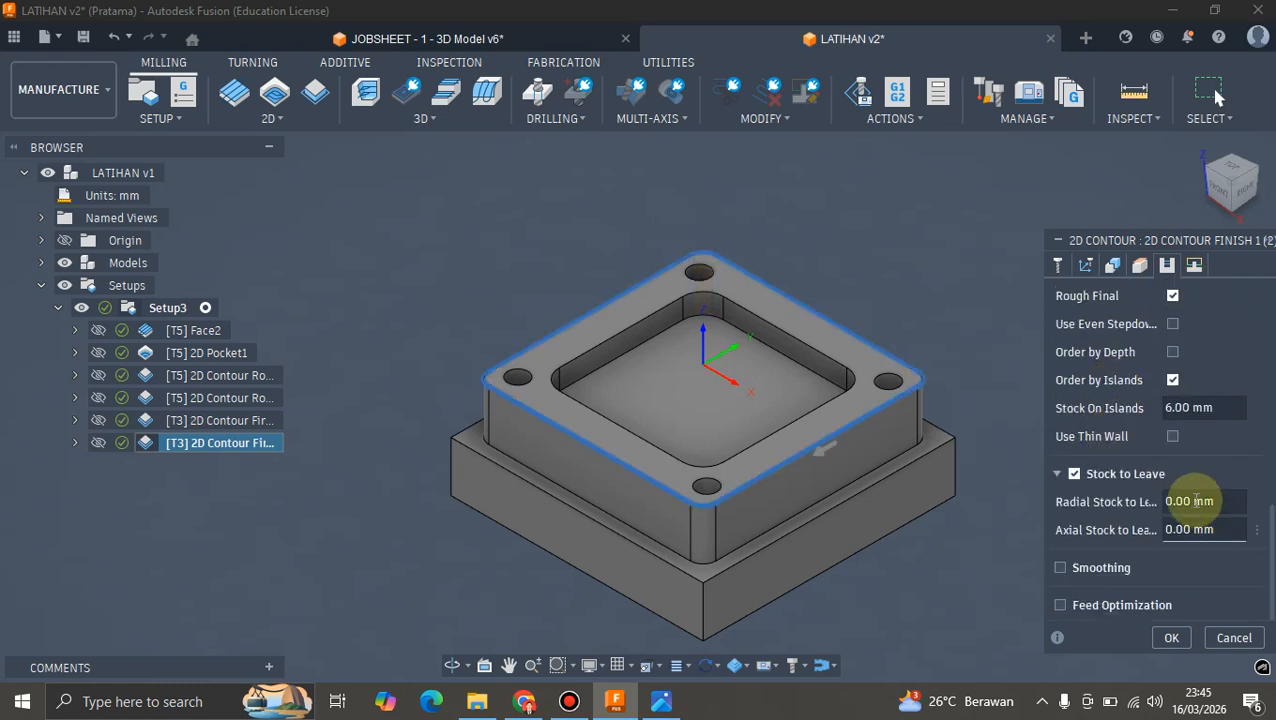
{"action": "left_click", "coordinate": [1171, 638]}
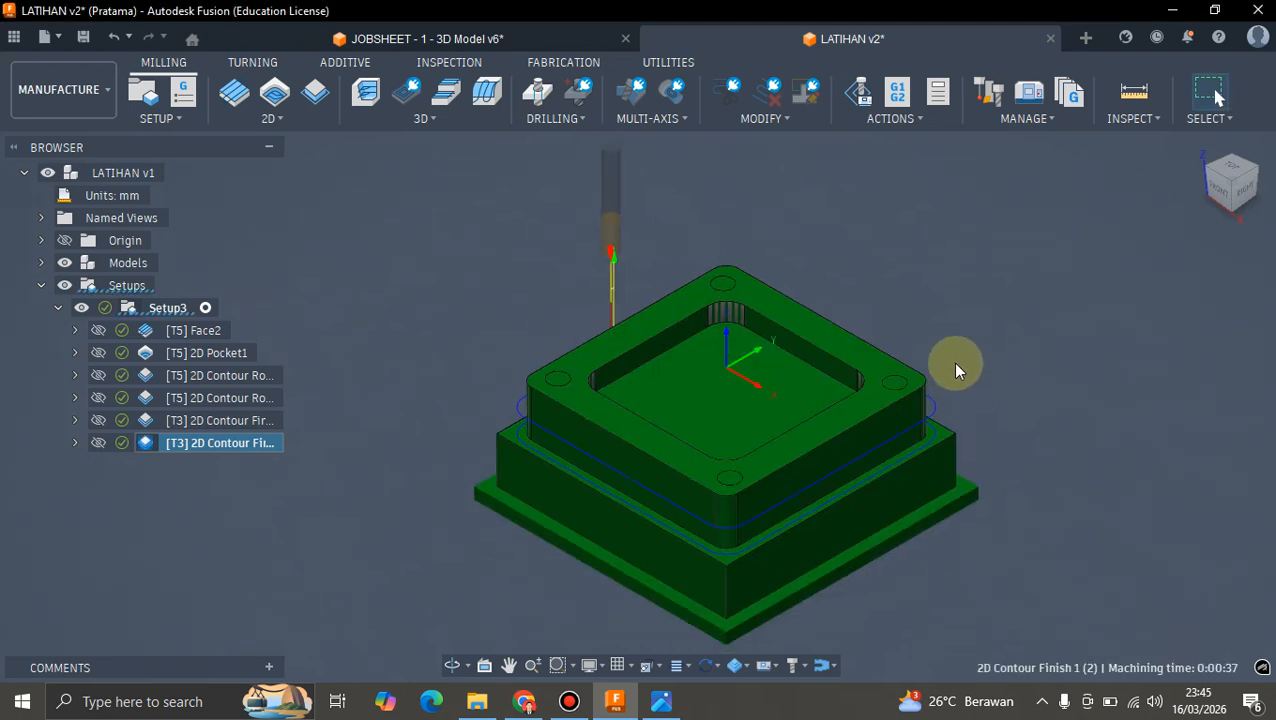
{"action": "scroll", "coordinate": [950, 363], "scroll_direction": "down", "scroll_amount": 1}
{"action": "scroll", "coordinate": [931, 356], "scroll_direction": "up", "scroll_amount": 1}
{"action": "scroll", "coordinate": [916, 320], "scroll_direction": "down", "scroll_amount": 1}
{"action": "scroll", "coordinate": [934, 298], "scroll_direction": "up", "scroll_amount": 1}
{"action": "scroll", "coordinate": [913, 283], "scroll_direction": "down", "scroll_amount": 1}
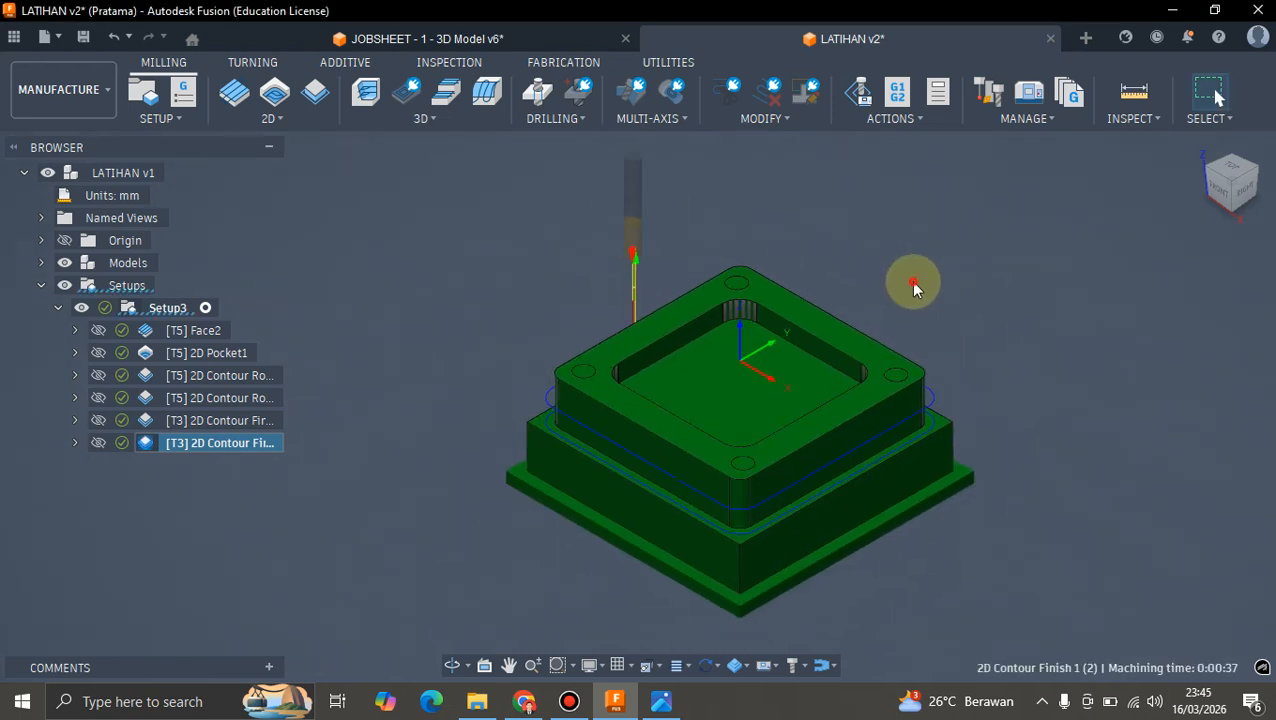
{"action": "left_click", "coordinate": [913, 287]}
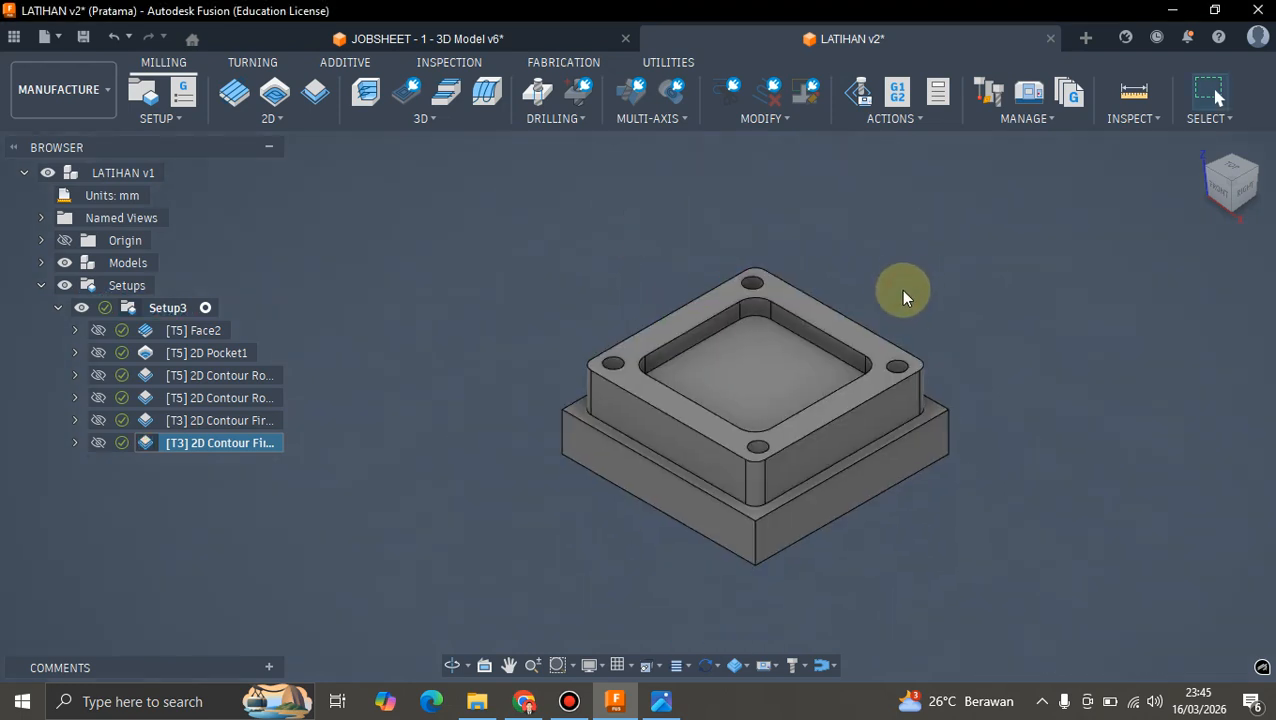
- Rename the outer finishing contour as "2D Contour Finish 2"
{"action": "left_click", "coordinate": [242, 447]}
{"action": "left_click", "coordinate": [242, 447]}
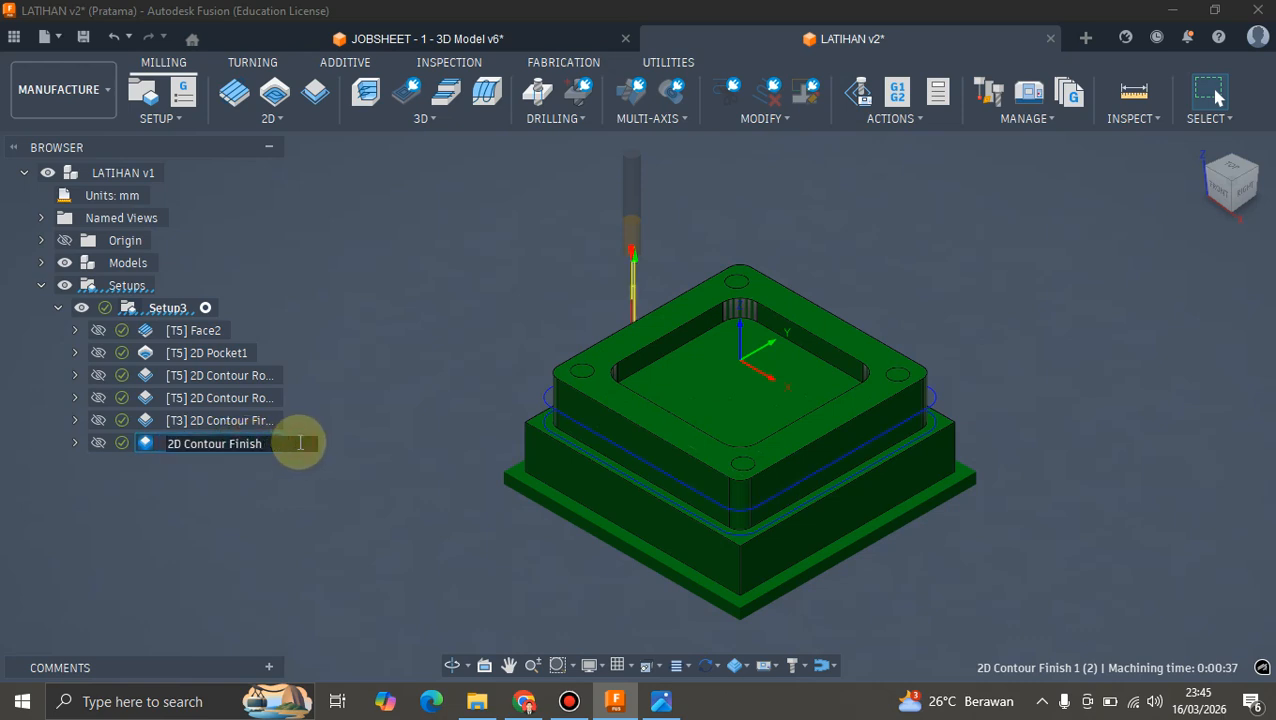
{"action": "type", "text": "2D Contour Finish 2"}
{"action": "key", "text": "Return"}
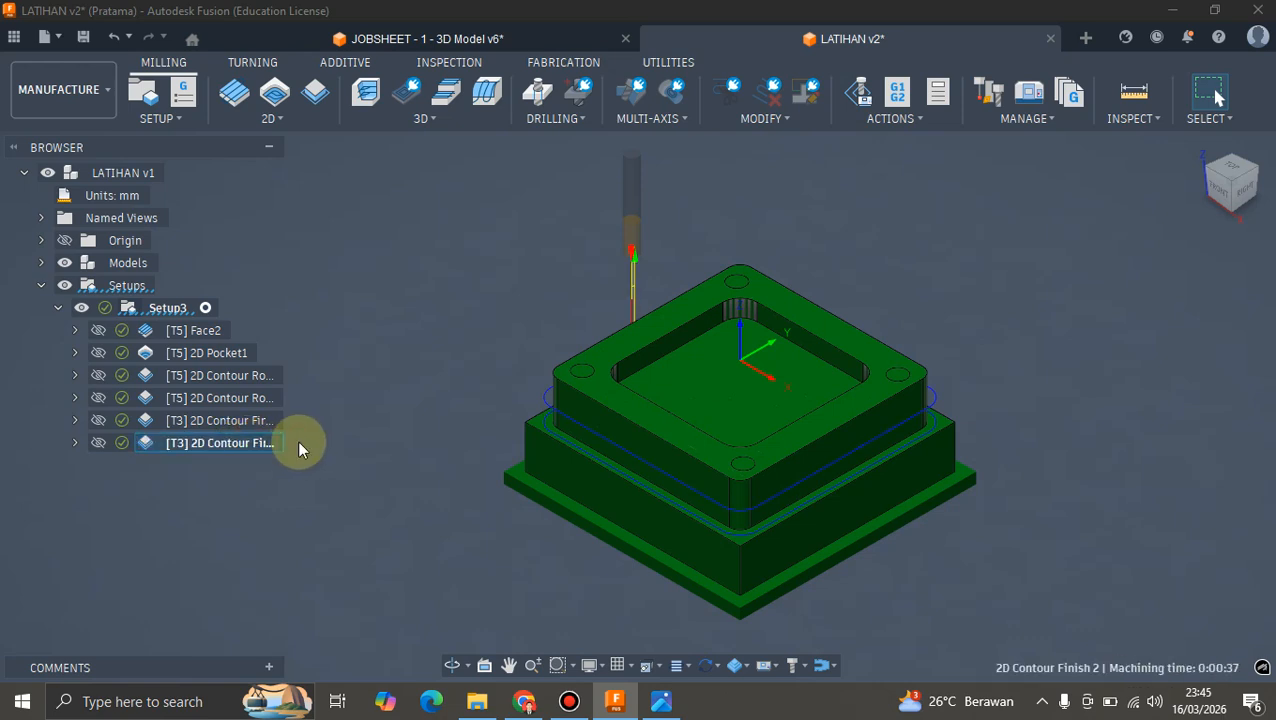
- Copy the 2D Contour Finish 2 operation and paste it into Setup3
{"action": "right_click", "coordinate": [247, 447]}
{"action": "left_click", "coordinate": [327, 514]}
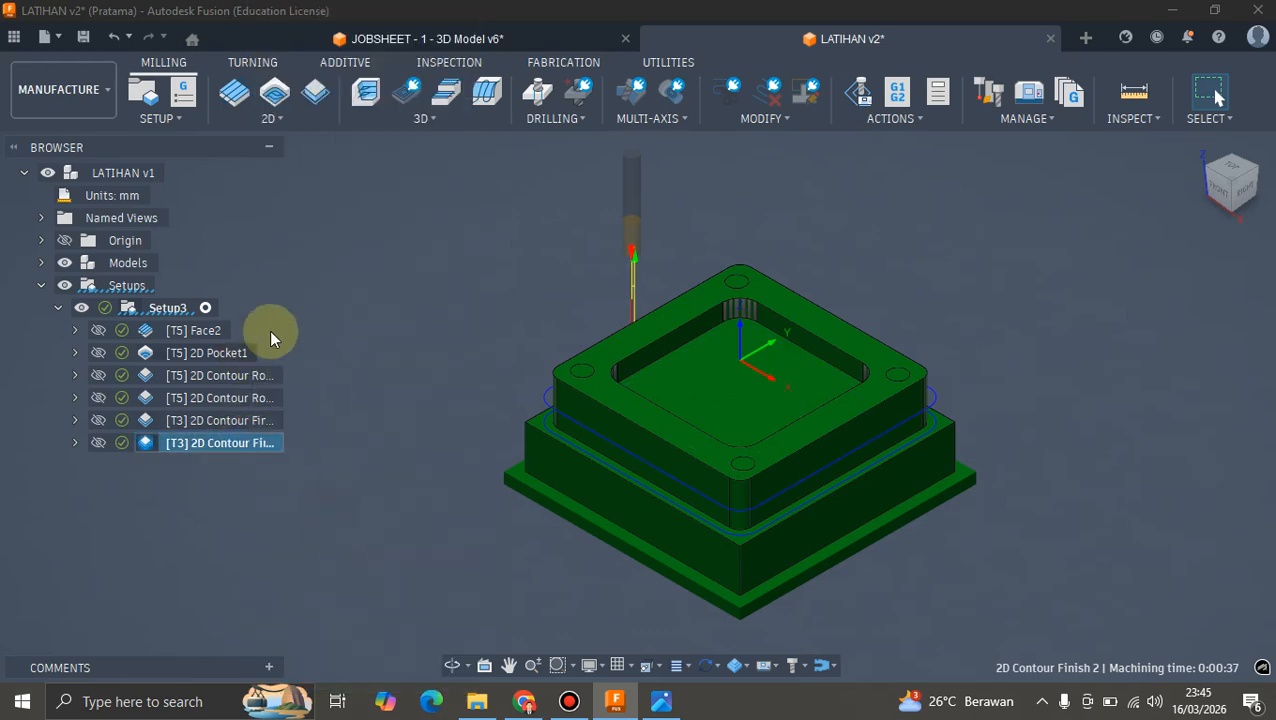
{"action": "left_click", "coordinate": [145, 310]}
{"action": "right_click", "coordinate": [160, 308]}
{"action": "left_click", "coordinate": [225, 514]}
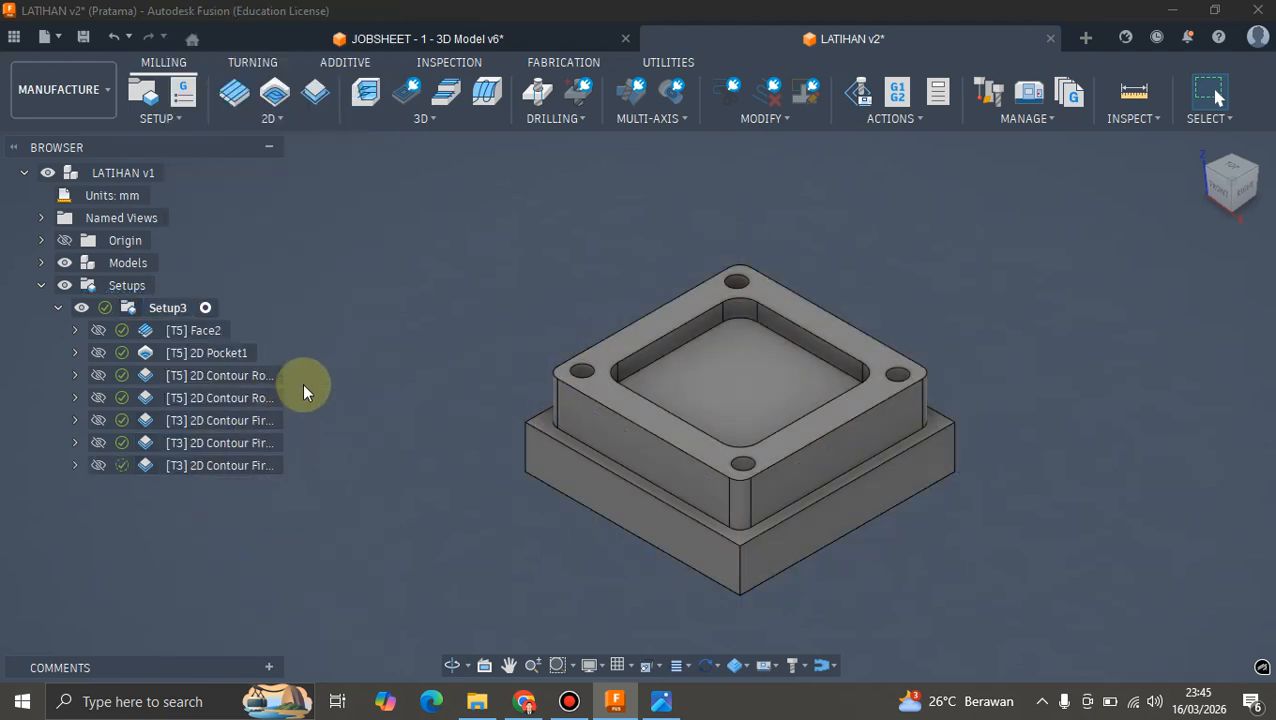
- Edit the pasted finishing contour and replace its contour selection with the outer top edge loop of the base block
{"action": "left_click", "coordinate": [240, 466]}
{"action": "right_click", "coordinate": [238, 462]}
{"action": "key", "text": "Escape"}
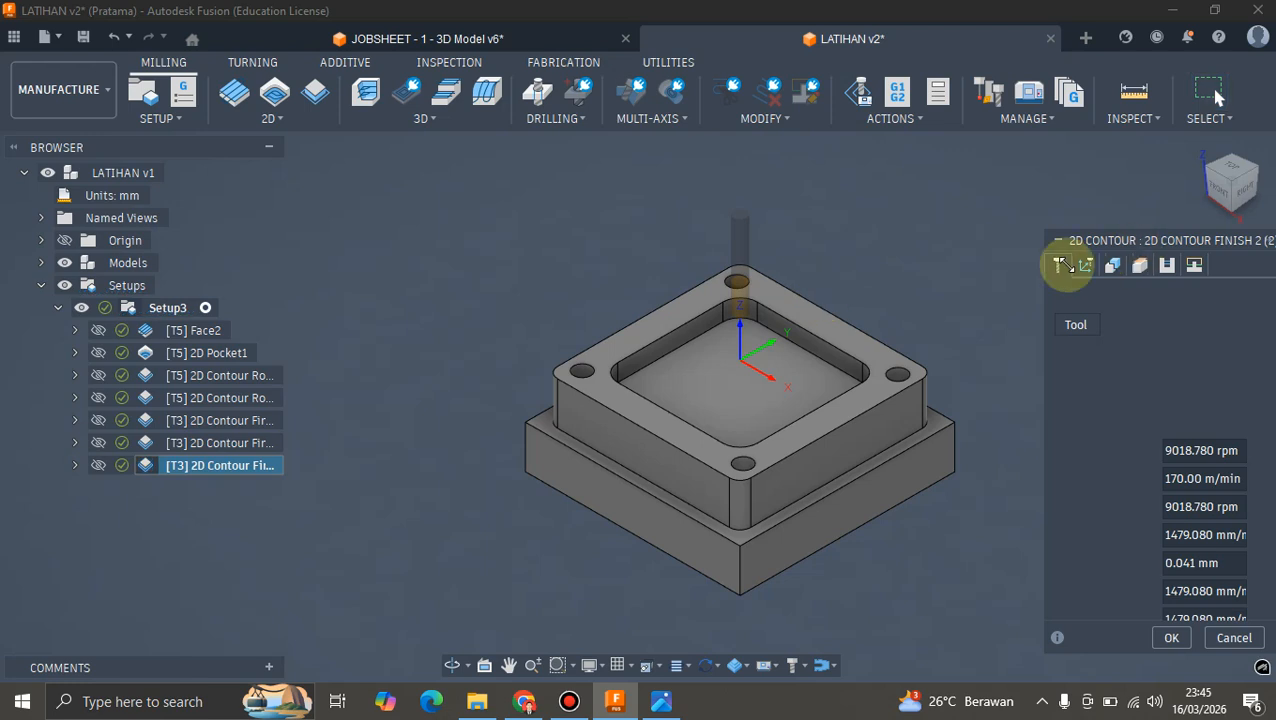
{"action": "scroll", "coordinate": [933, 226], "scroll_direction": "down", "scroll_amount": 2}
{"action": "scroll", "coordinate": [985, 326], "scroll_direction": "up", "scroll_amount": 1}
{"action": "scroll", "coordinate": [985, 326], "scroll_direction": "up", "scroll_amount": 1}
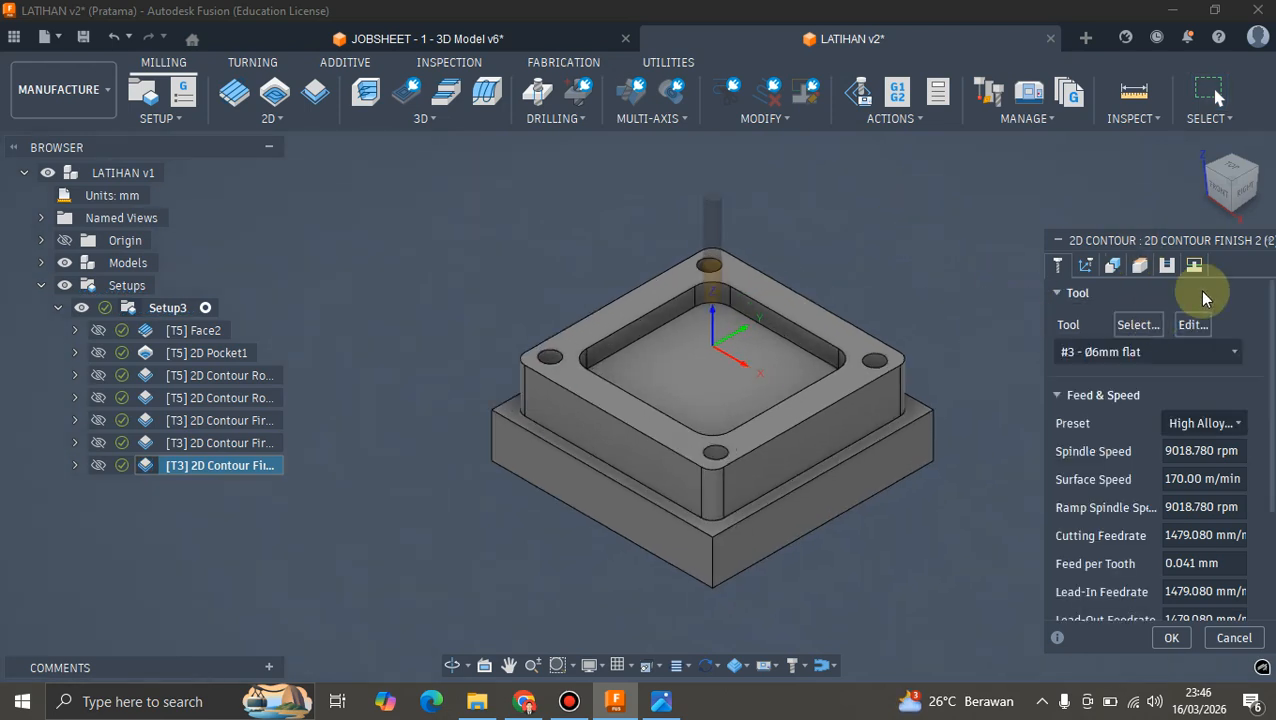
{"action": "left_click", "coordinate": [1085, 265]}
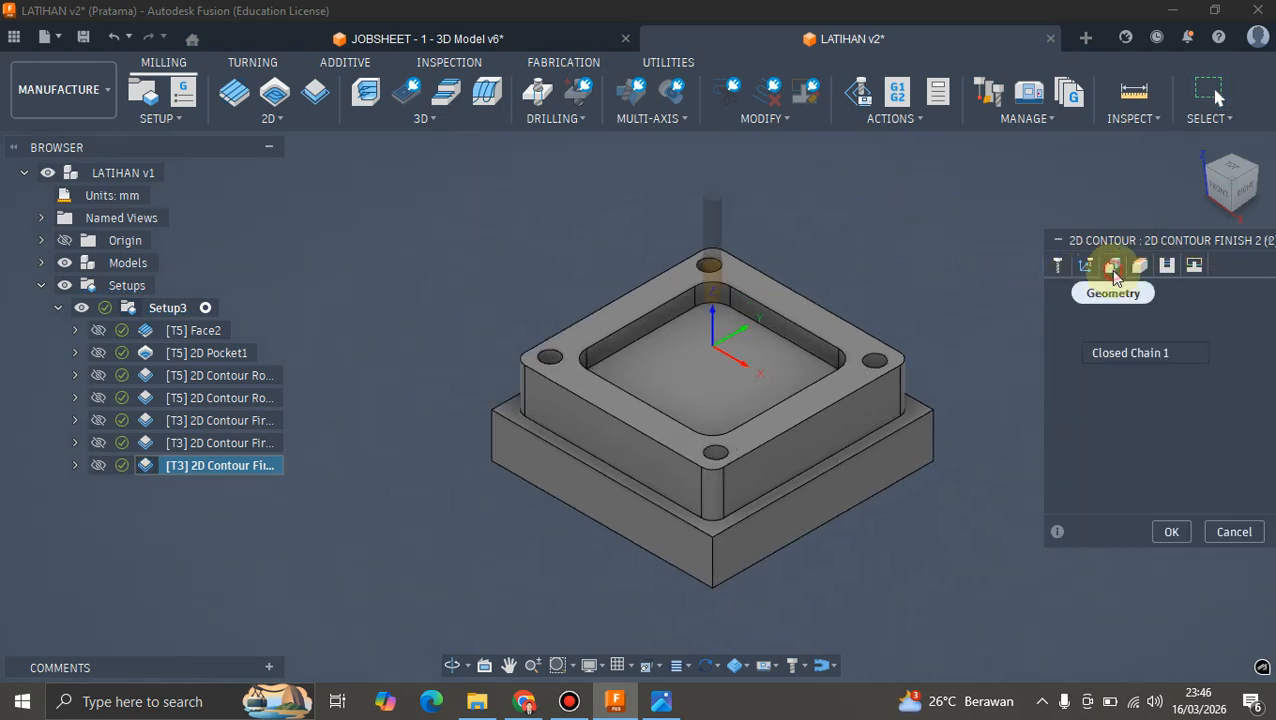
{"action": "scroll", "coordinate": [935, 302], "scroll_direction": "up", "scroll_amount": 1}
{"action": "left_click", "coordinate": [1234, 322]}
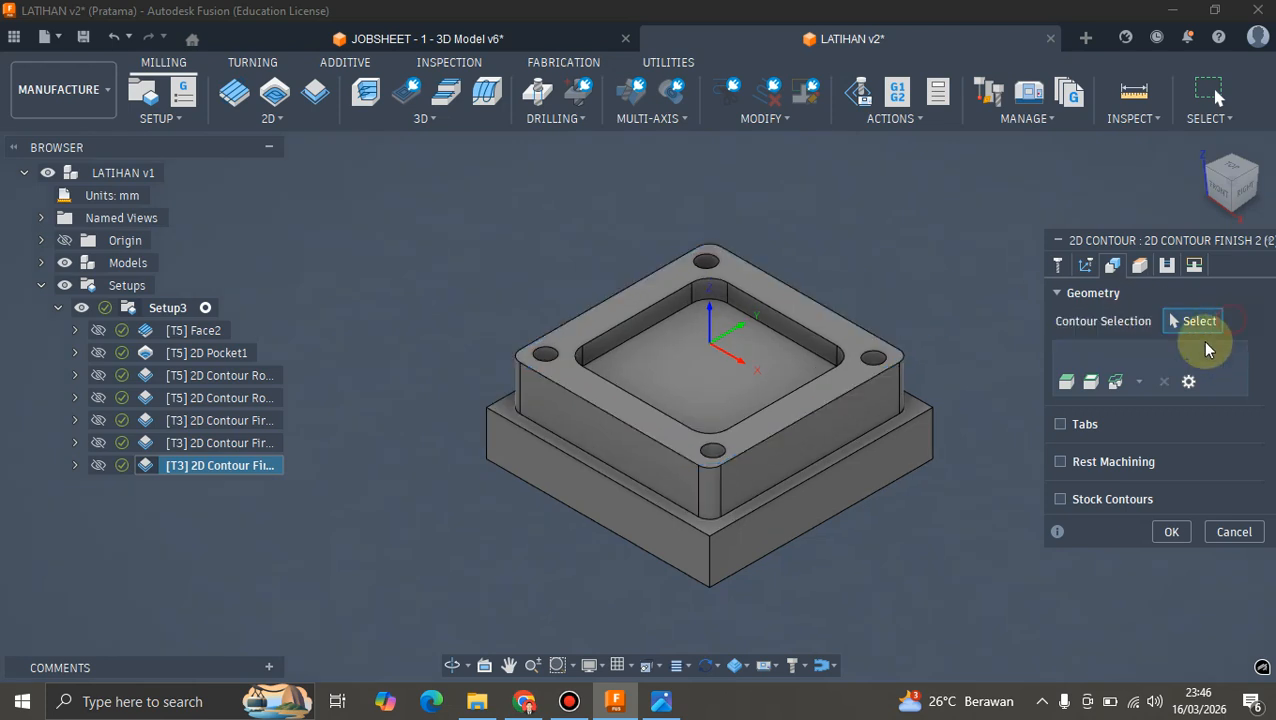
{"action": "left_click", "coordinate": [886, 432]}
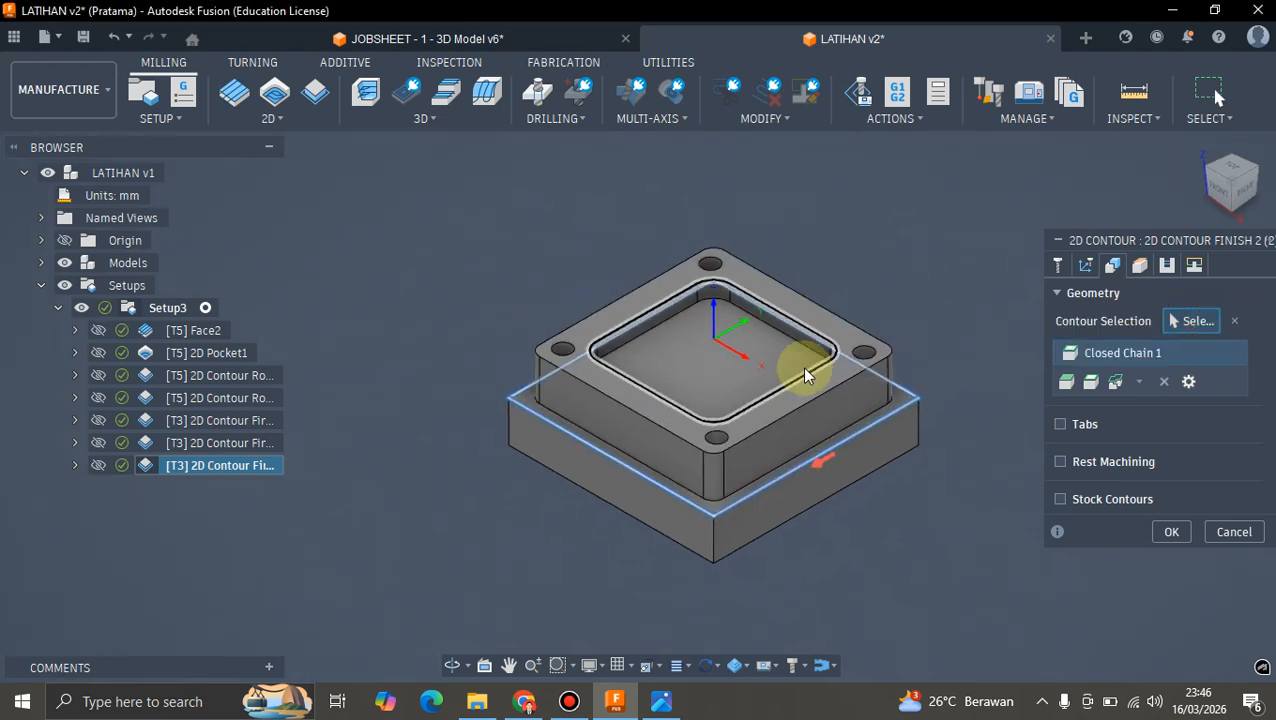
- Replace the finishing contour's top height reference with the upward-facing ledge face of the base block
{"action": "left_click", "coordinate": [1139, 270]}
{"action": "scroll", "coordinate": [845, 350], "scroll_direction": "up", "scroll_amount": 2}
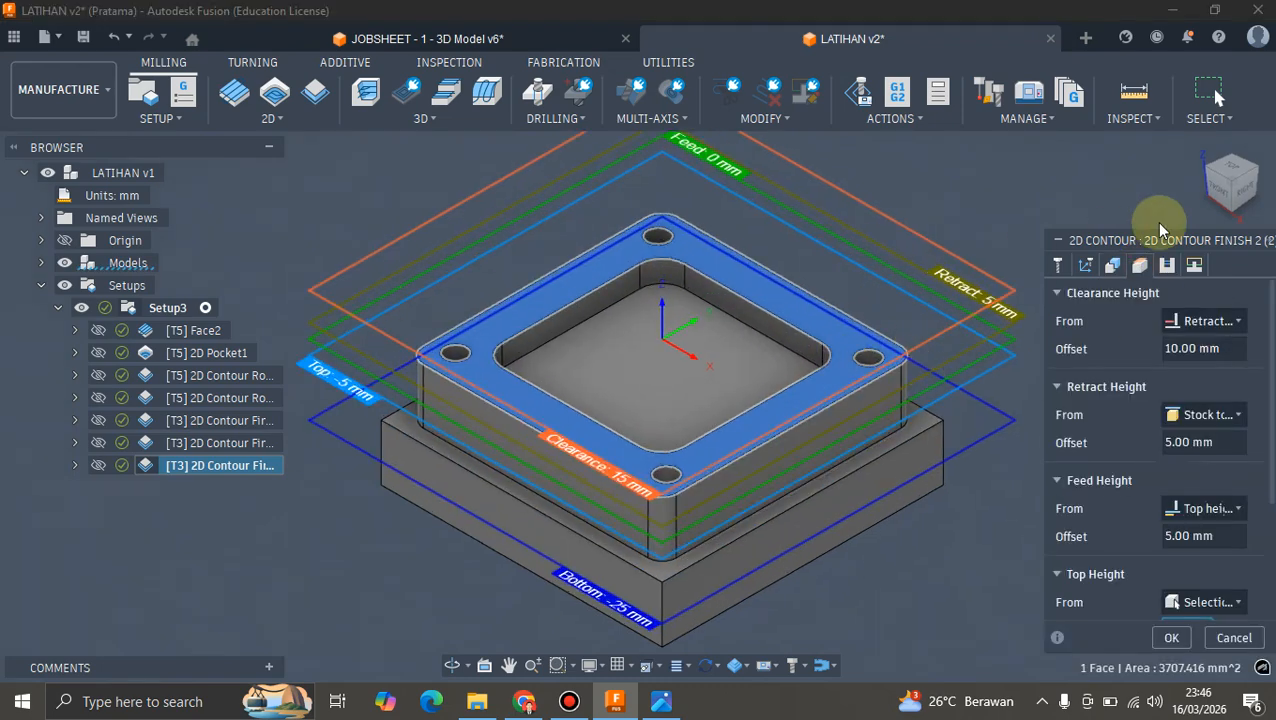
{"action": "left_click", "coordinate": [1214, 190]}
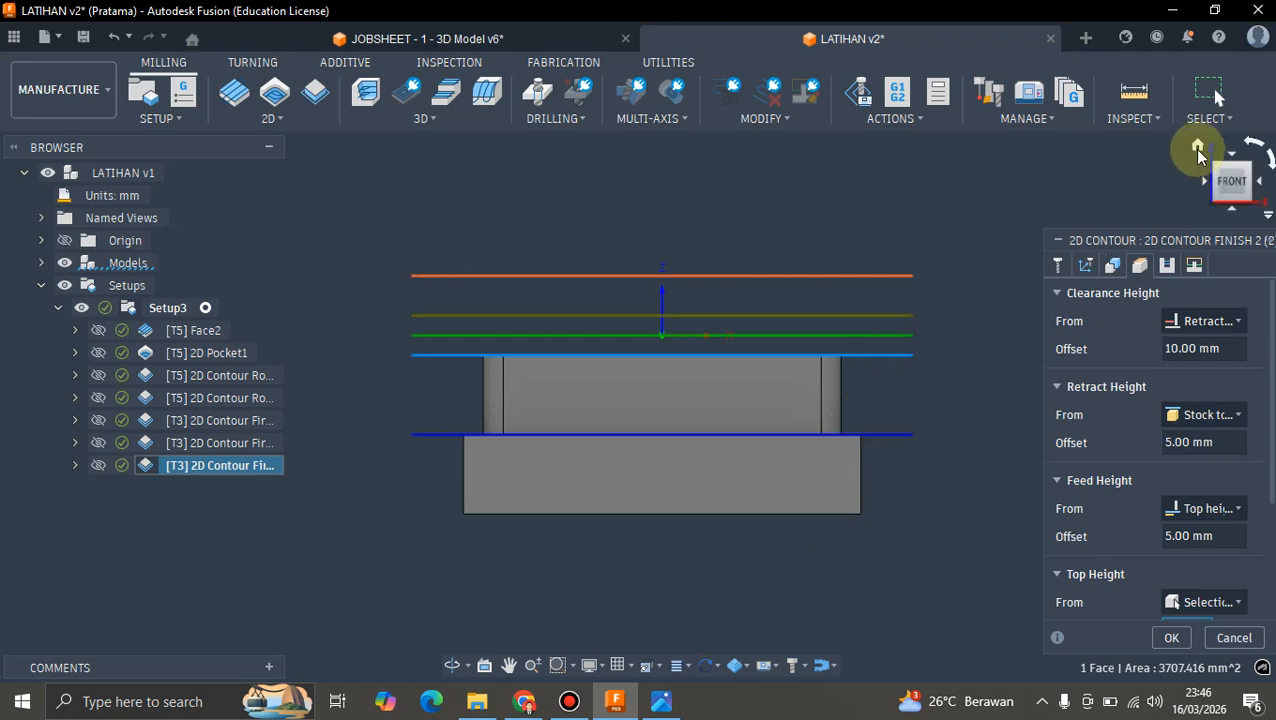
{"action": "left_click", "coordinate": [1198, 150]}
{"action": "scroll", "coordinate": [1092, 500], "scroll_direction": "down", "scroll_amount": 3}
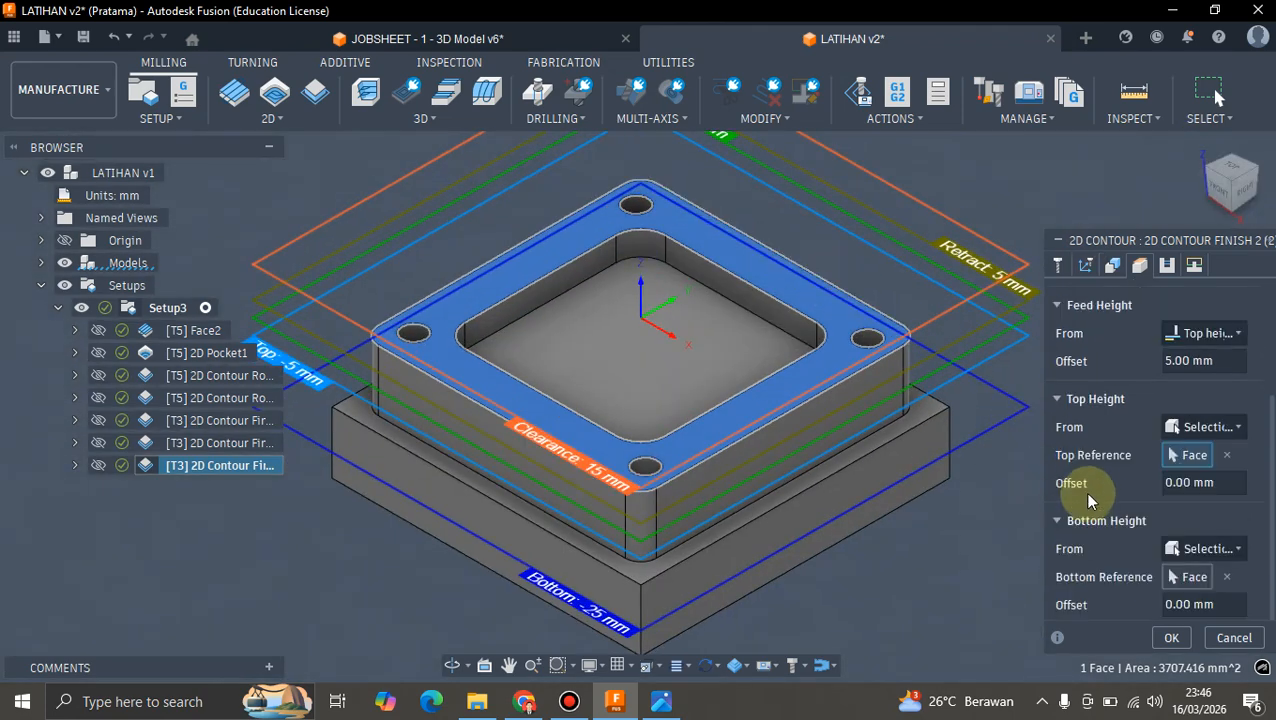
{"action": "left_click", "coordinate": [1225, 455]}
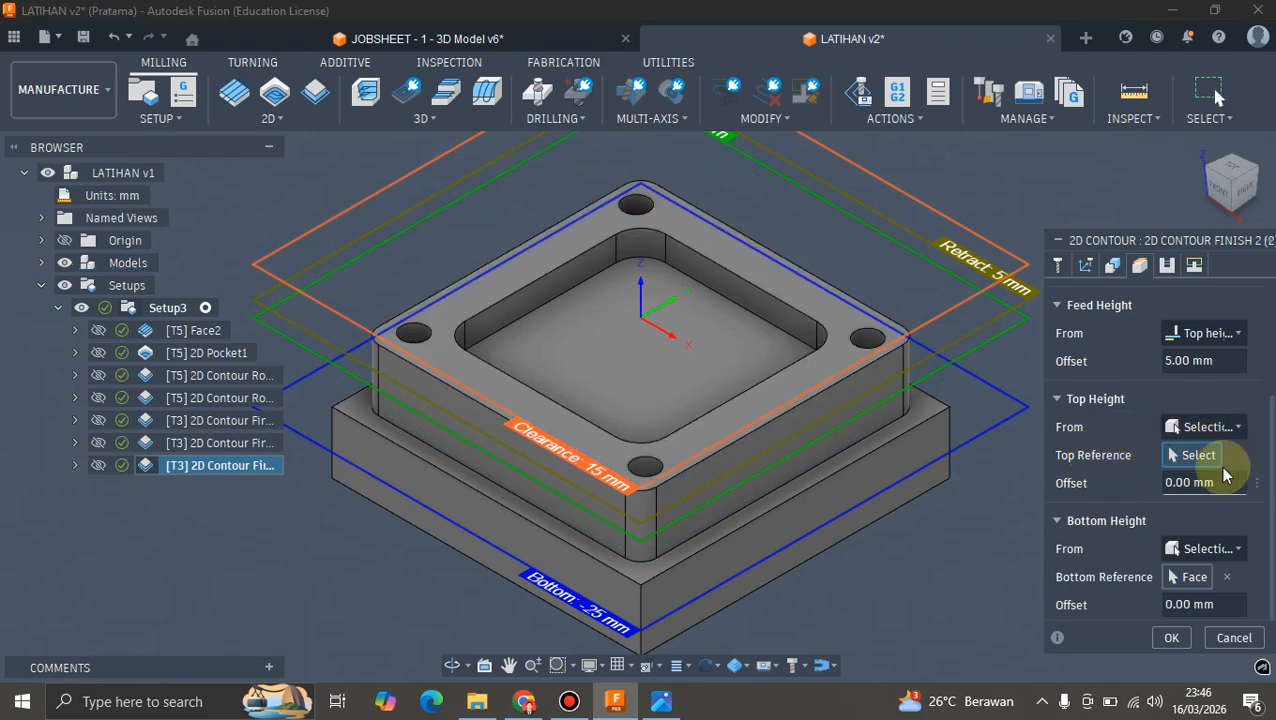
{"action": "scroll", "coordinate": [939, 400], "scroll_direction": "up", "scroll_amount": 3}
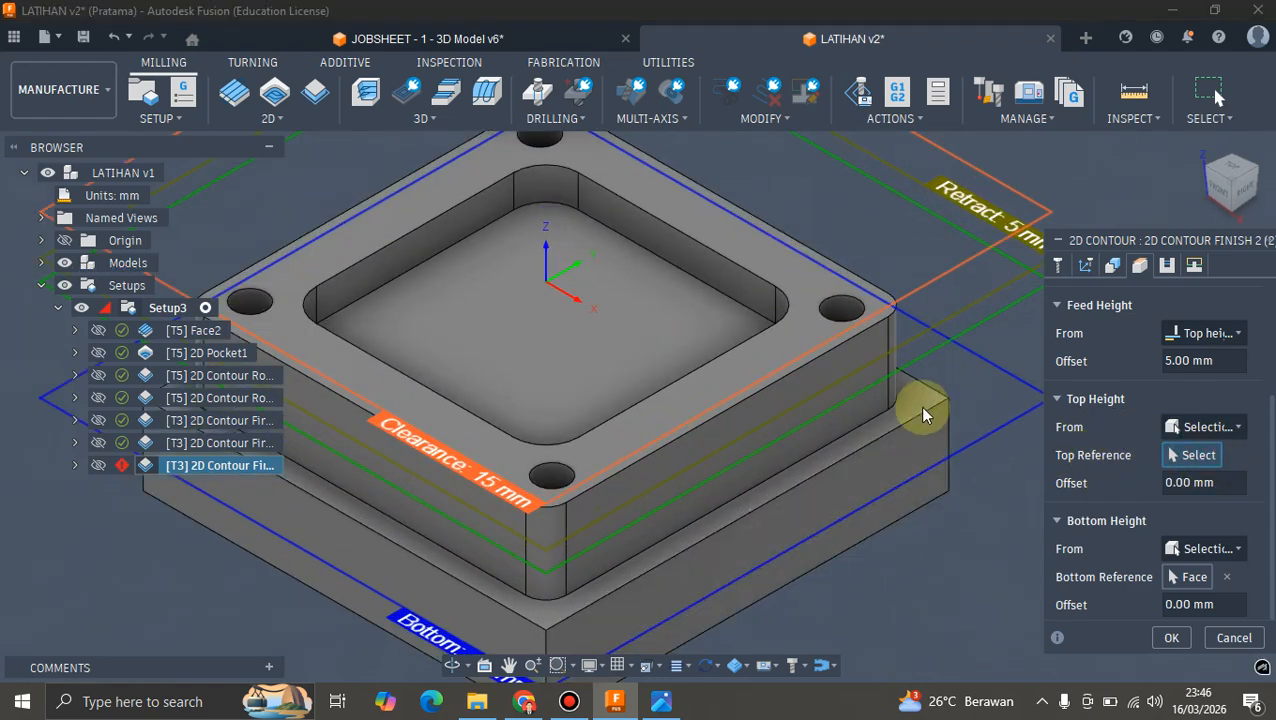
{"action": "left_click", "coordinate": [904, 390]}
{"action": "scroll", "coordinate": [897, 352], "scroll_direction": "down", "scroll_amount": 1}
{"action": "scroll", "coordinate": [880, 366], "scroll_direction": "down", "scroll_amount": 1}
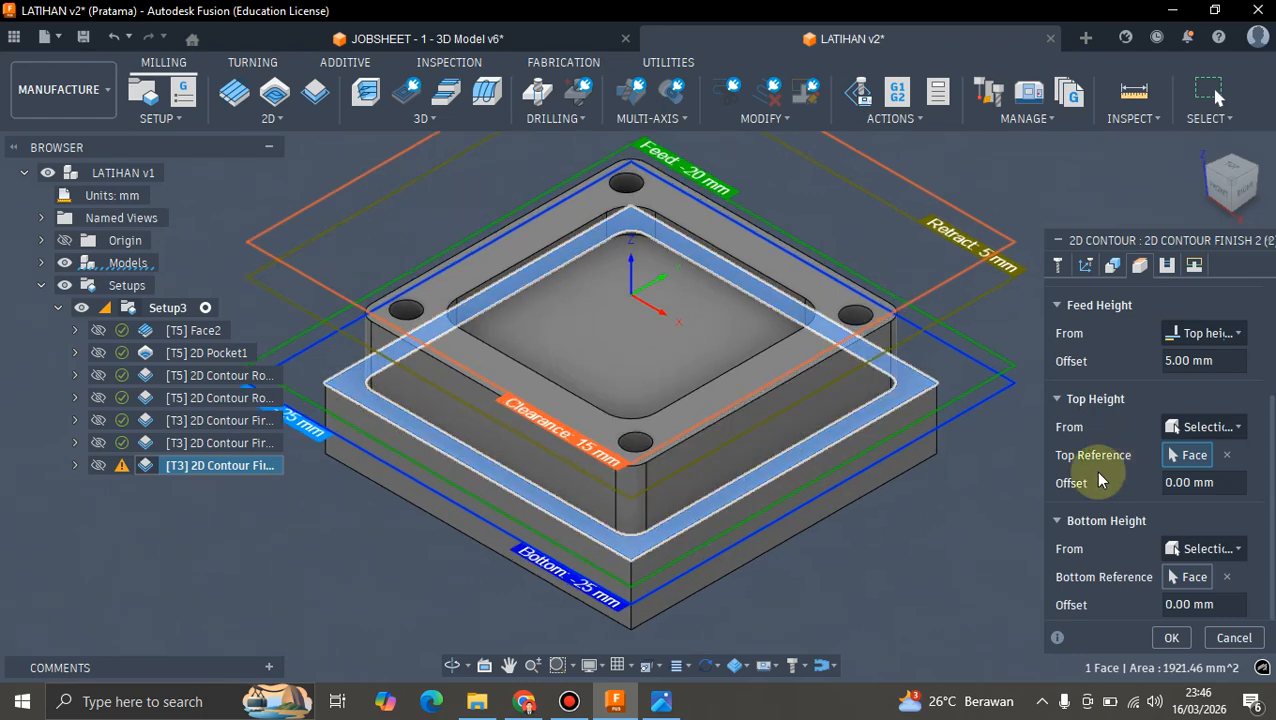
- Replace the bottom height reference with the underside face of the base block and accept the finishing contour's settings
{"action": "left_click", "coordinate": [1225, 577]}
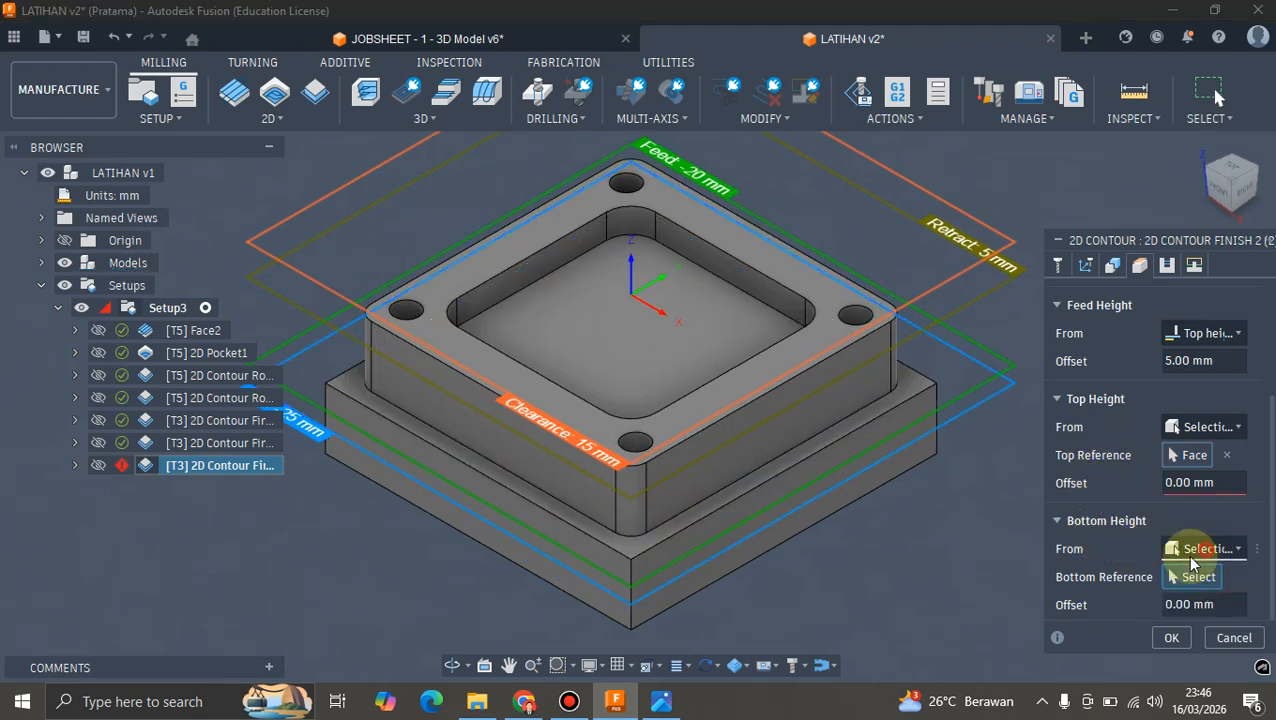
{"action": "left_click", "coordinate": [1205, 549]}
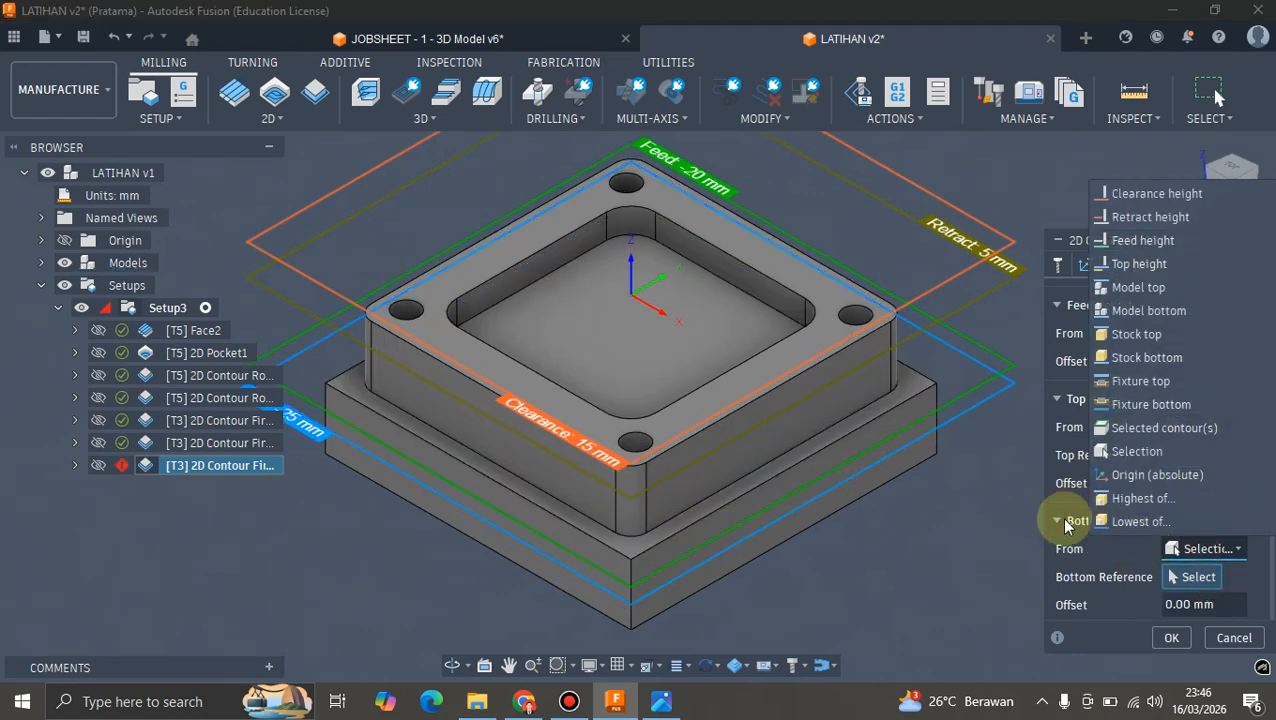
{"action": "left_click", "coordinate": [1135, 451]}
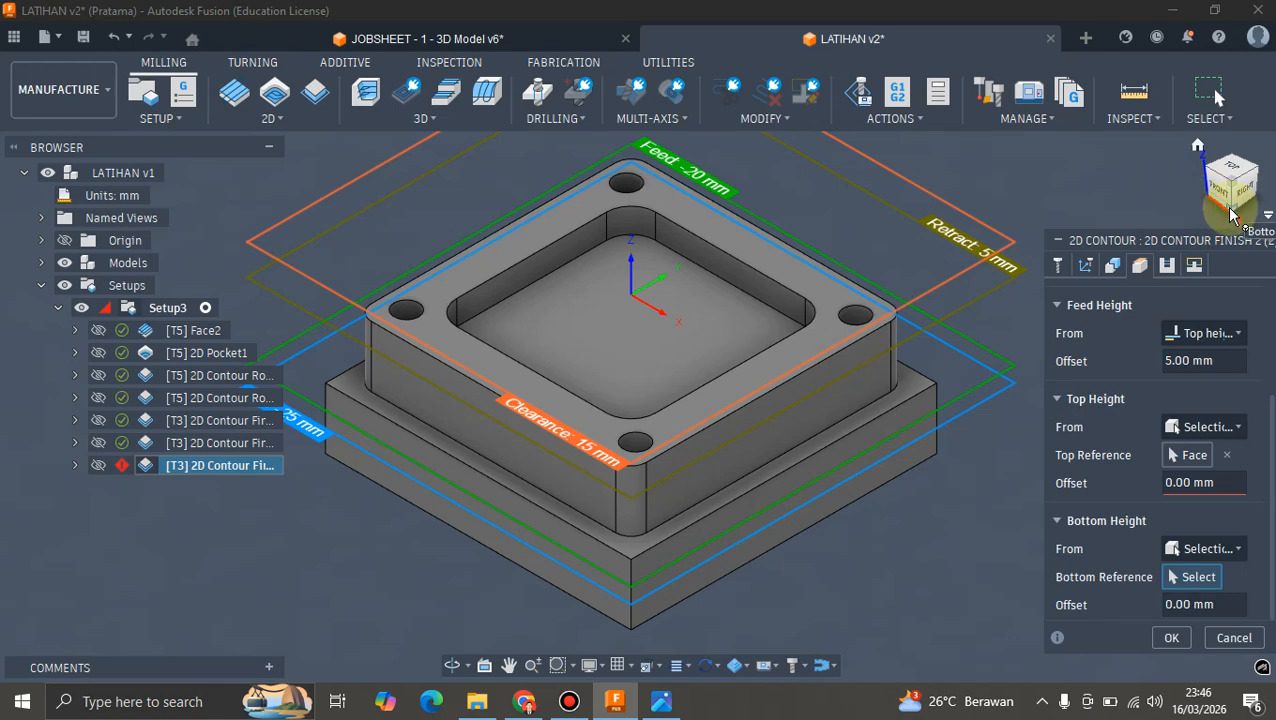
{"action": "left_click", "coordinate": [1232, 215]}
{"action": "left_click", "coordinate": [826, 393]}
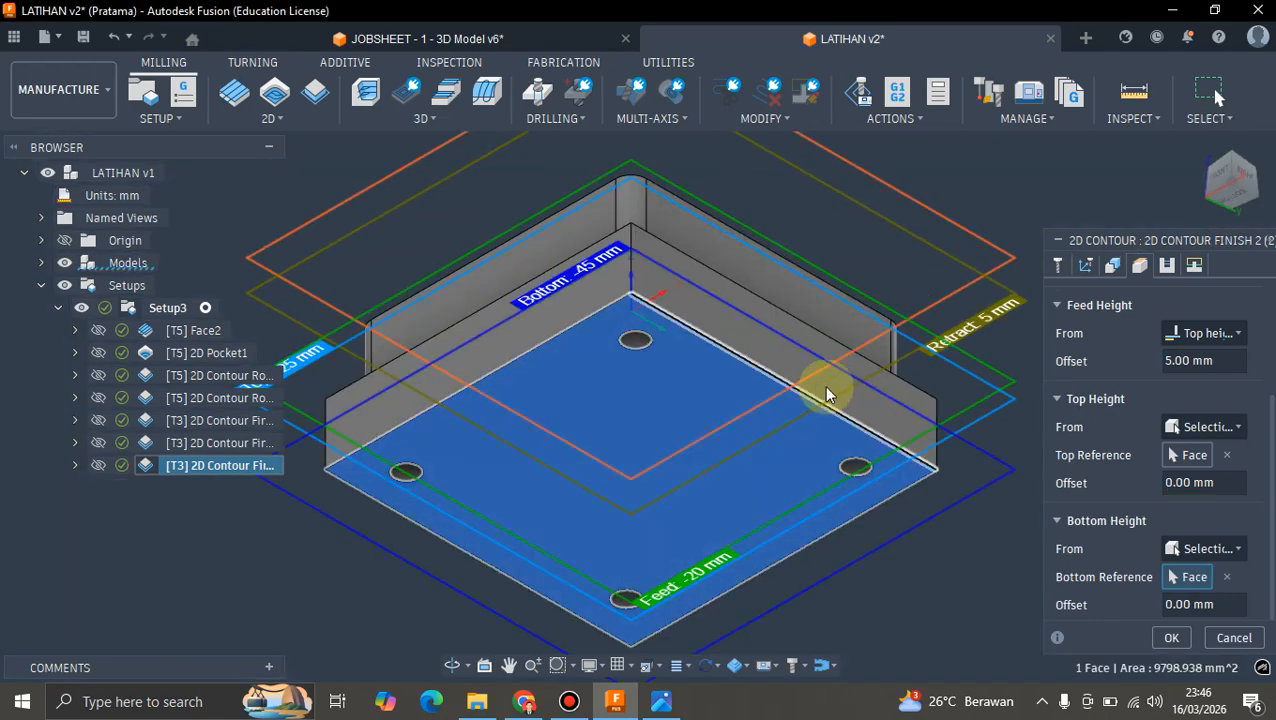
{"action": "left_click", "coordinate": [1195, 152]}
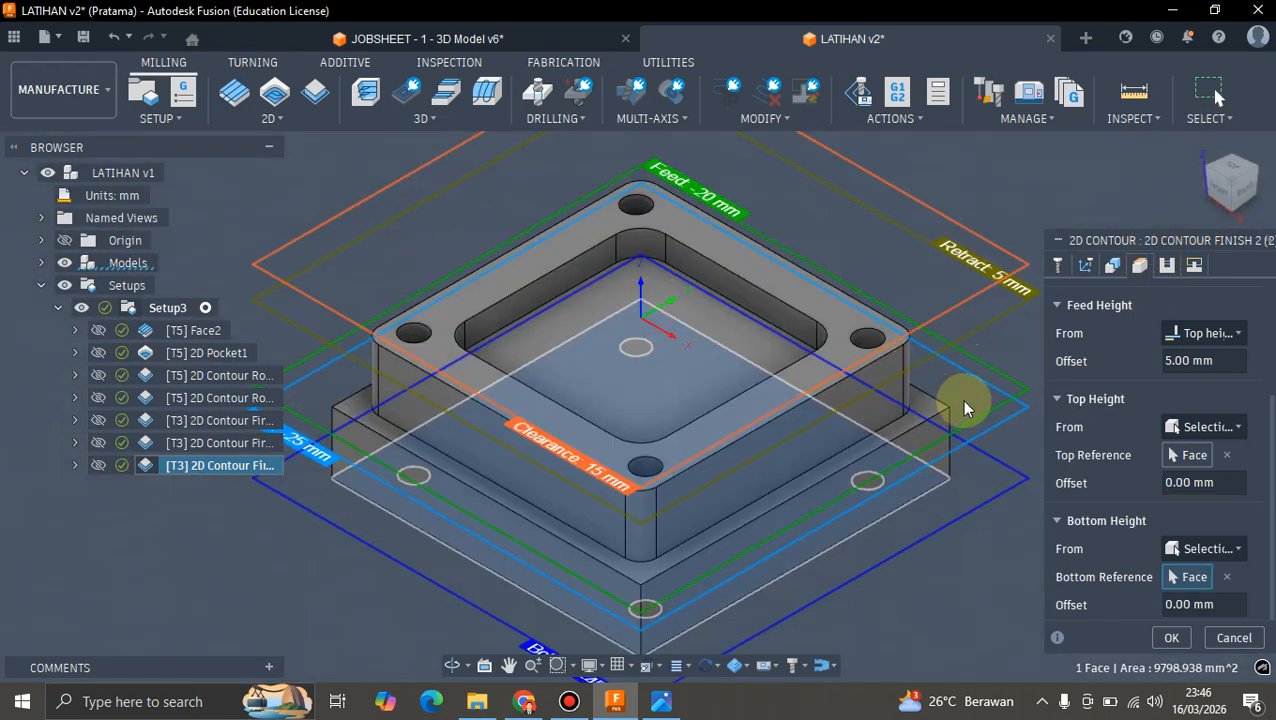
{"action": "left_click", "coordinate": [1171, 637]}
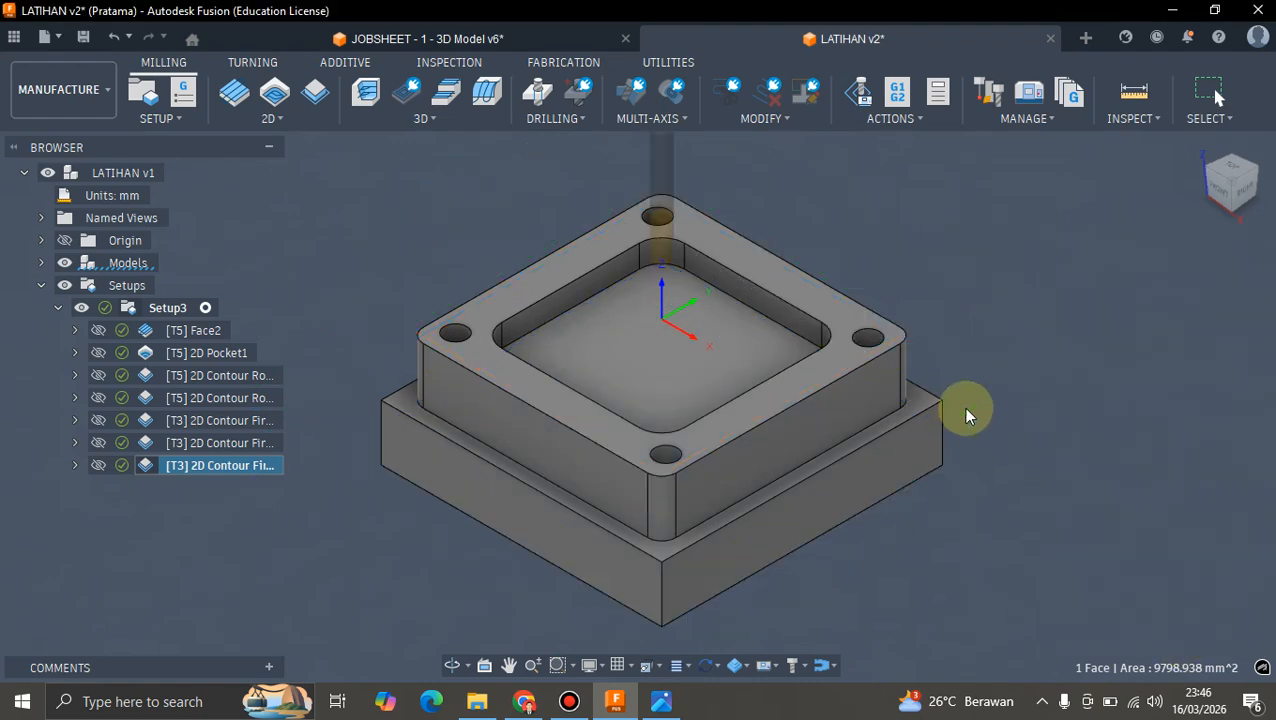
- Reopen the base block finishing contour, review its multiple-depth and stock-to-leave pass settings, and close it
{"action": "right_click", "coordinate": [213, 464]}
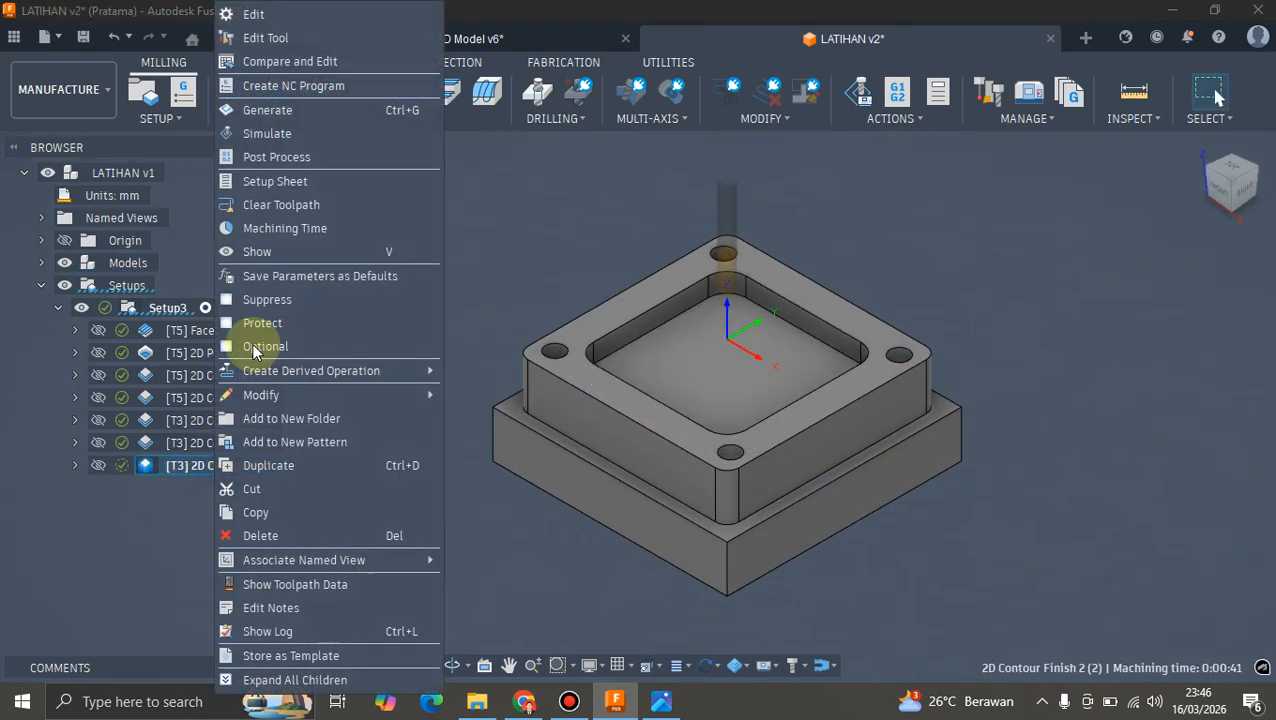
{"action": "left_click", "coordinate": [268, 17]}
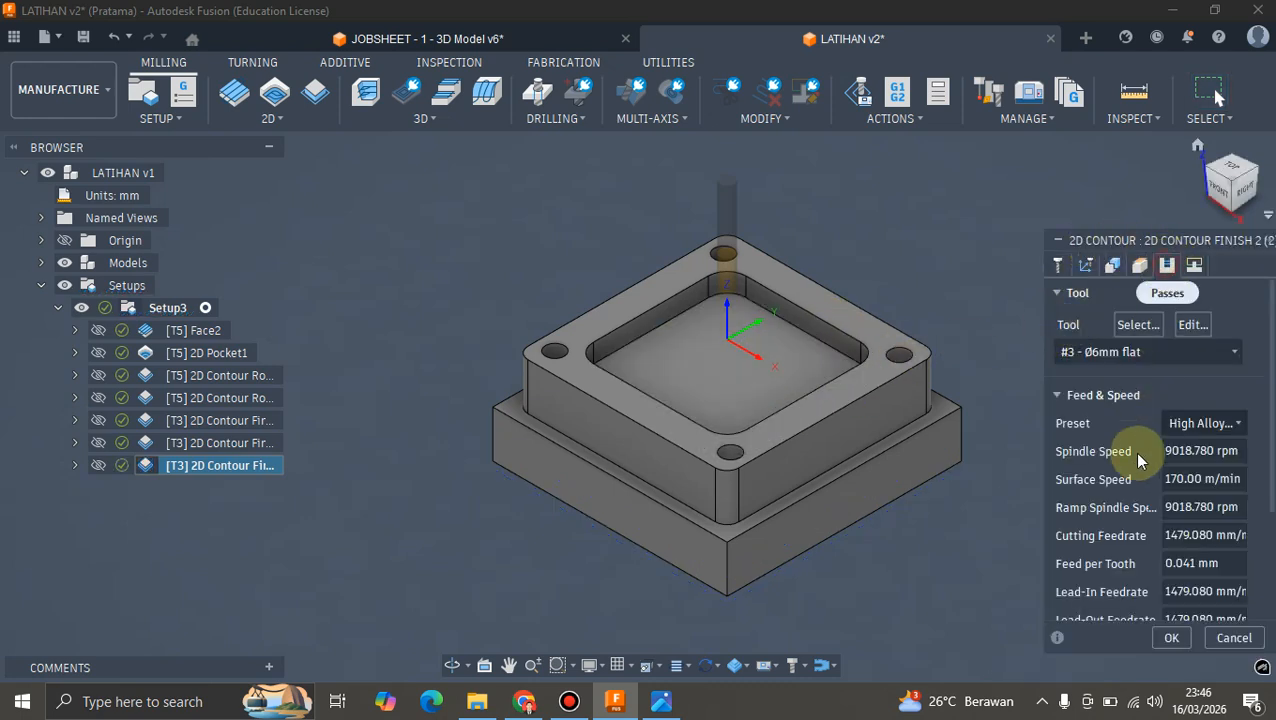
{"action": "scroll", "coordinate": [1125, 457], "scroll_direction": "down", "scroll_amount": 10}
{"action": "scroll", "coordinate": [1118, 455], "scroll_direction": "down", "scroll_amount": 8}
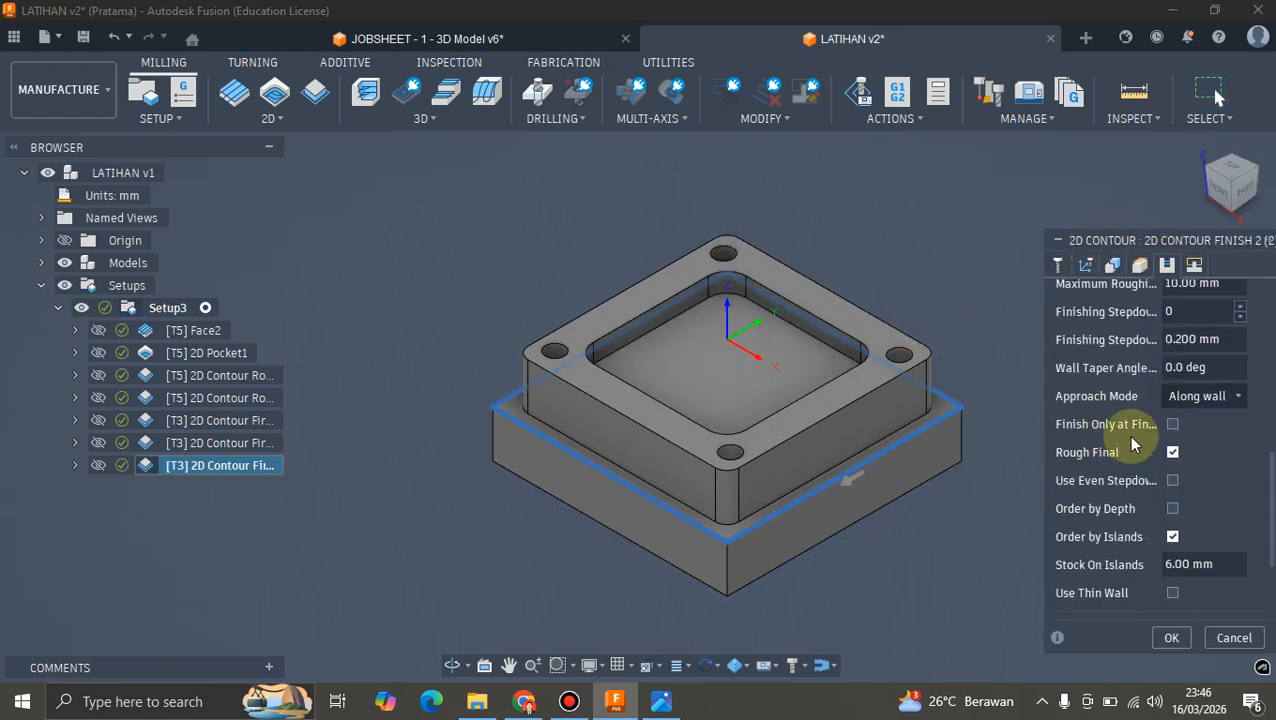
{"action": "scroll", "coordinate": [1131, 424], "scroll_direction": "up", "scroll_amount": 4}
{"action": "scroll", "coordinate": [1131, 424], "scroll_direction": "down", "scroll_amount": 6}
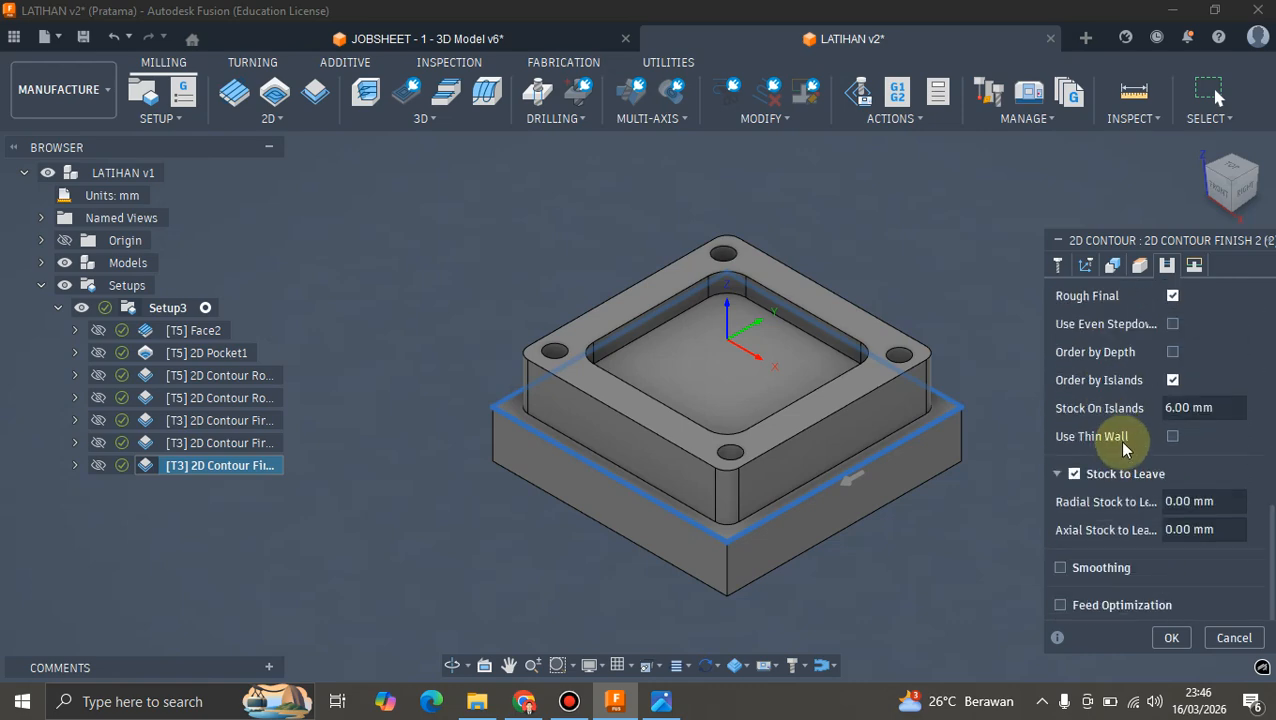
{"action": "scroll", "coordinate": [1114, 427], "scroll_direction": "up", "scroll_amount": 3}
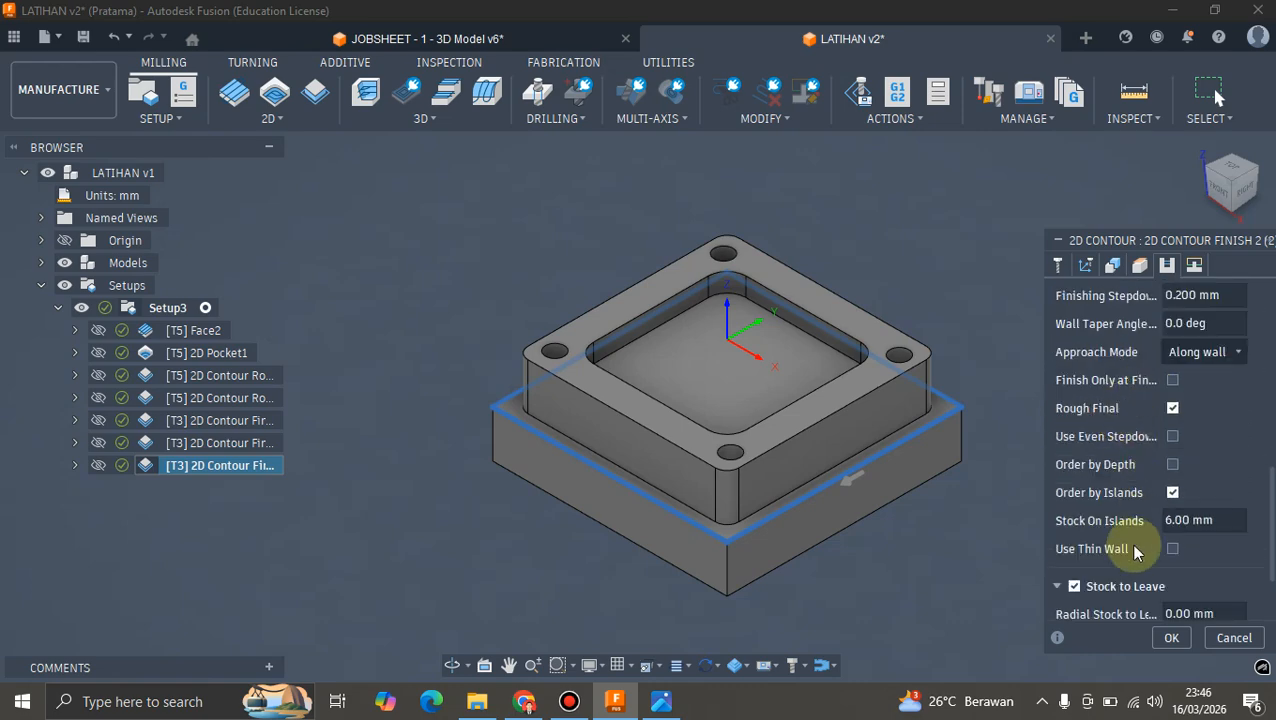
{"action": "left_click", "coordinate": [1171, 637]}
{"action": "scroll", "coordinate": [935, 413], "scroll_direction": "up", "scroll_amount": 1}
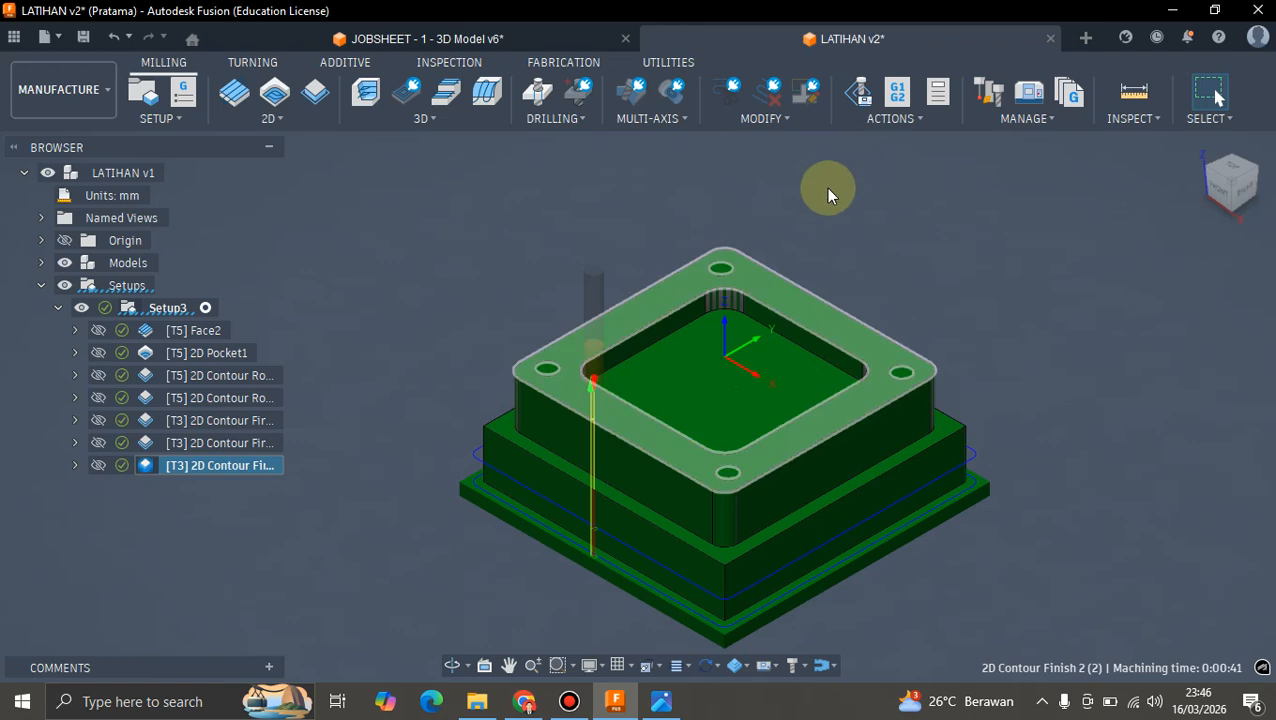
- Simulate the base block finishing contour's toolpath and exit the simulation
{"action": "left_click", "coordinate": [861, 101]}
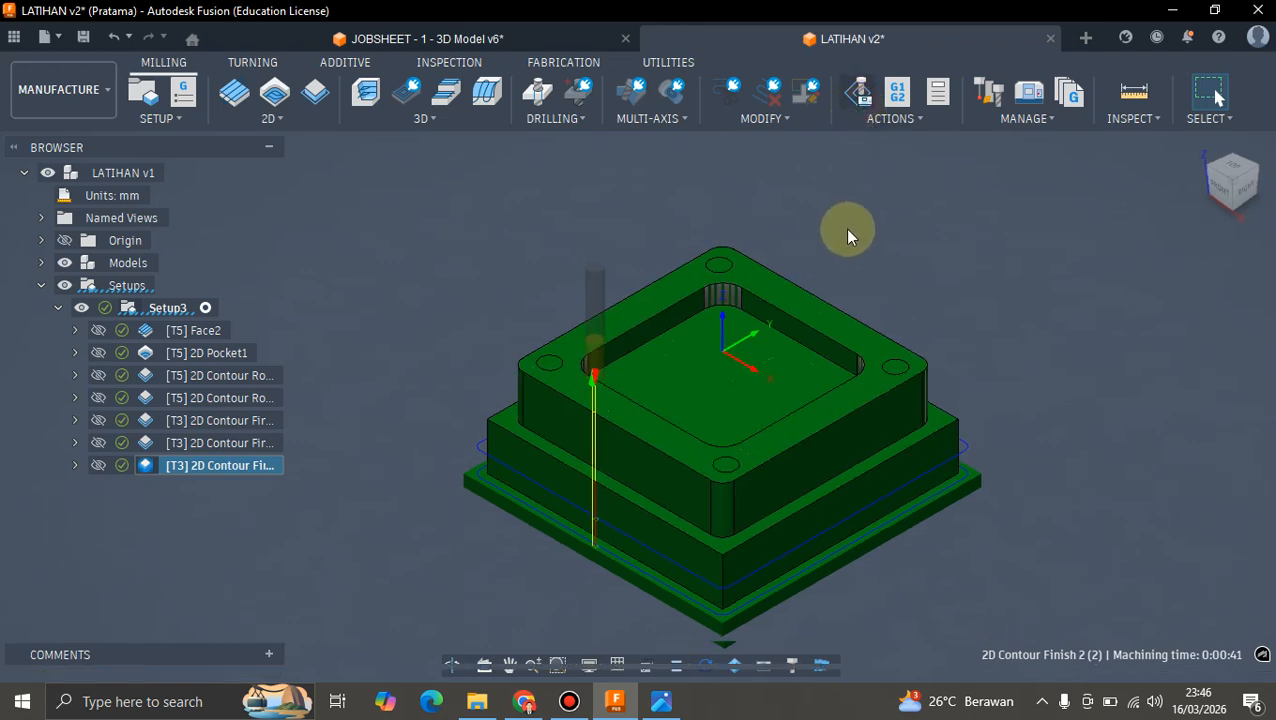
{"action": "left_click", "coordinate": [640, 591]}
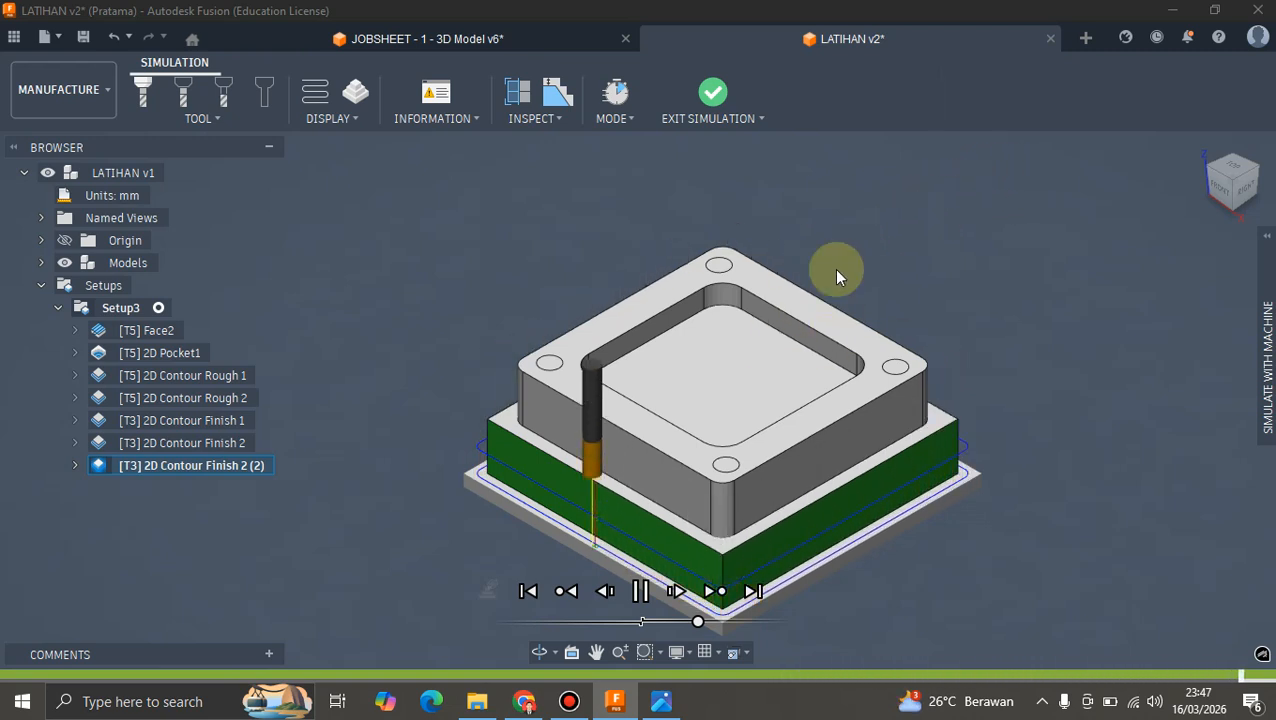
{"action": "left_click", "coordinate": [715, 95]}
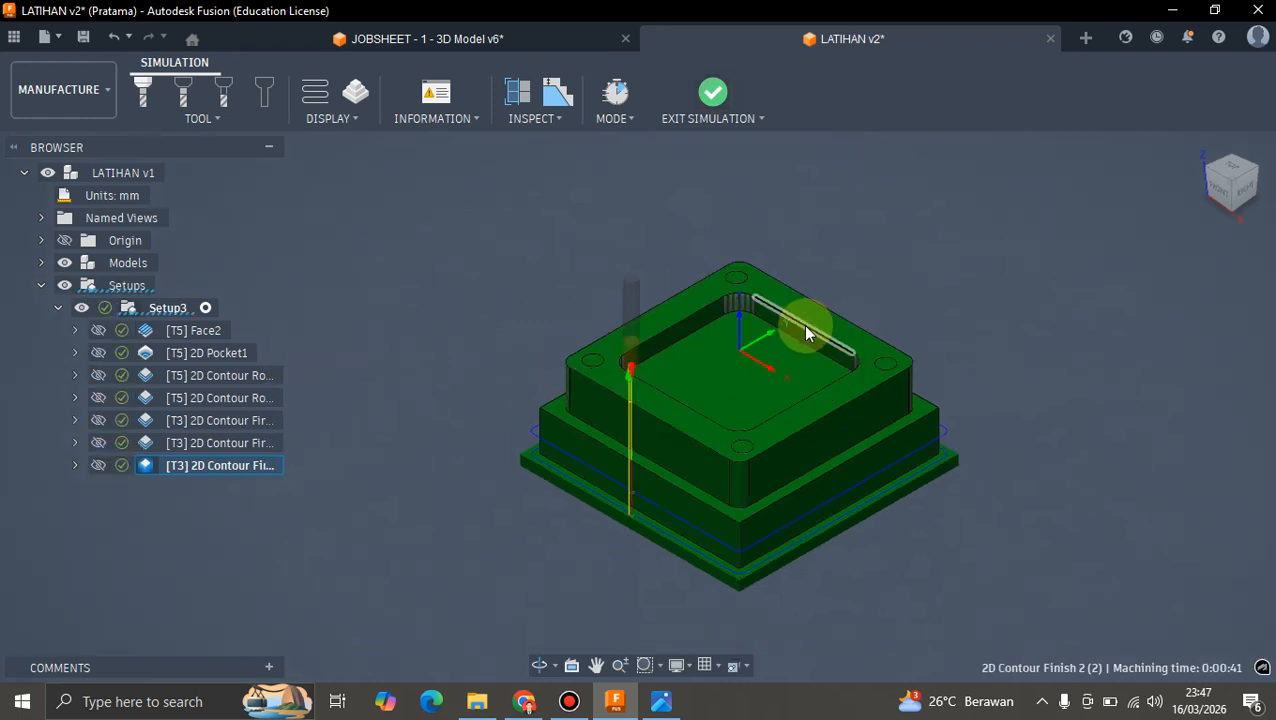
- Examine the finishing toolpath around the base block's outer walls and deselect the operation
{"action": "scroll", "coordinate": [947, 479], "scroll_direction": "up", "scroll_amount": 2}
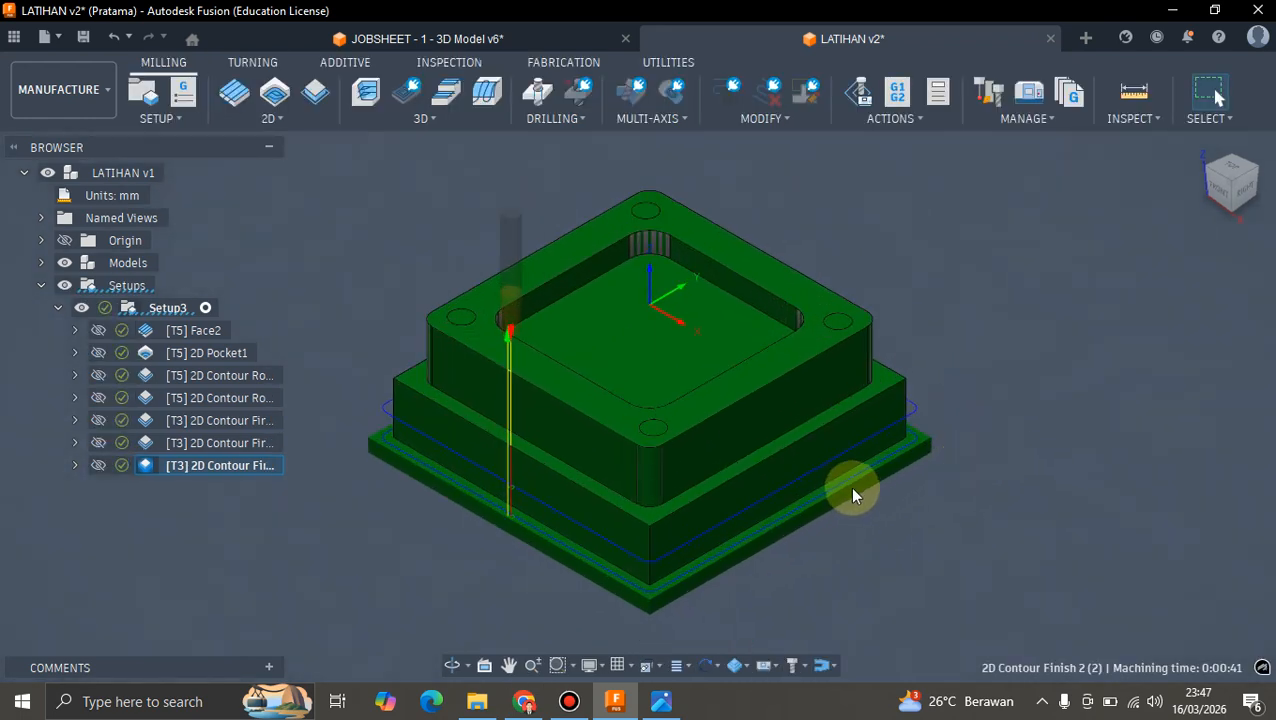
{"action": "scroll", "coordinate": [716, 508], "scroll_direction": "down", "scroll_amount": 2}
{"action": "scroll", "coordinate": [893, 501], "scroll_direction": "up", "scroll_amount": 3}
{"action": "scroll", "coordinate": [644, 517], "scroll_direction": "down", "scroll_amount": 3}
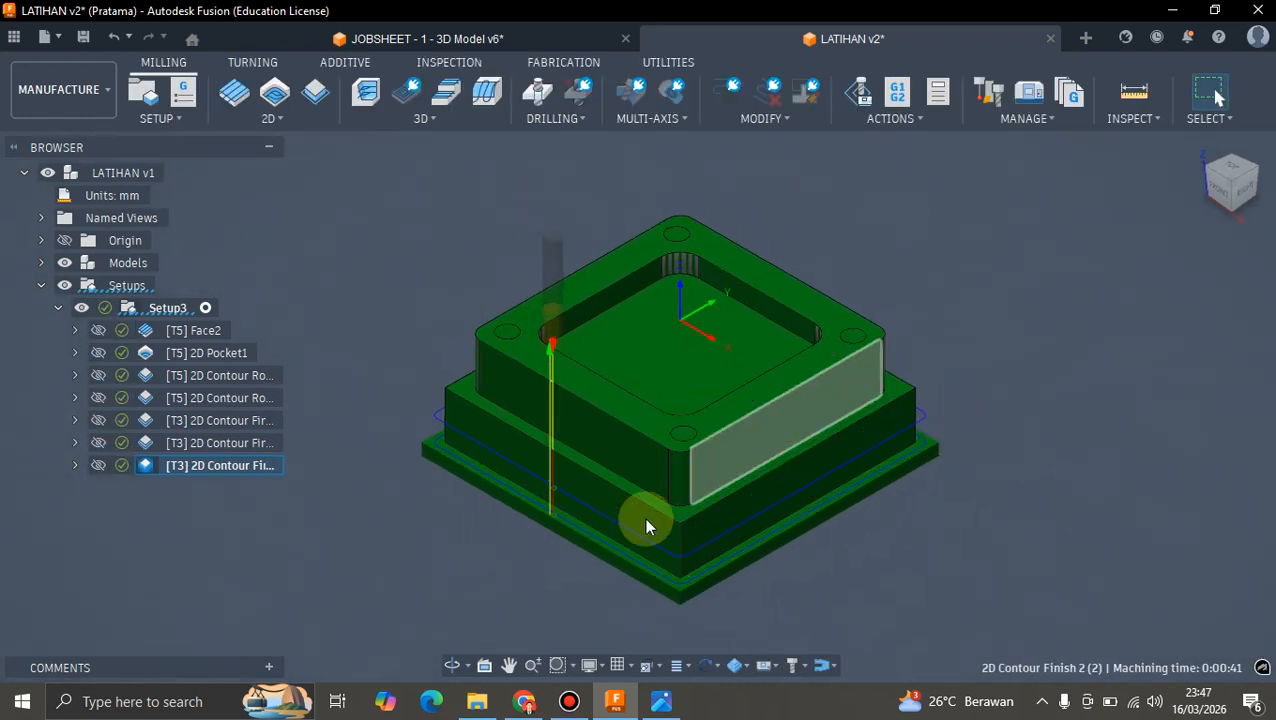
{"action": "scroll", "coordinate": [750, 455], "scroll_direction": "up", "scroll_amount": 1}
{"action": "scroll", "coordinate": [621, 558], "scroll_direction": "up", "scroll_amount": 1}
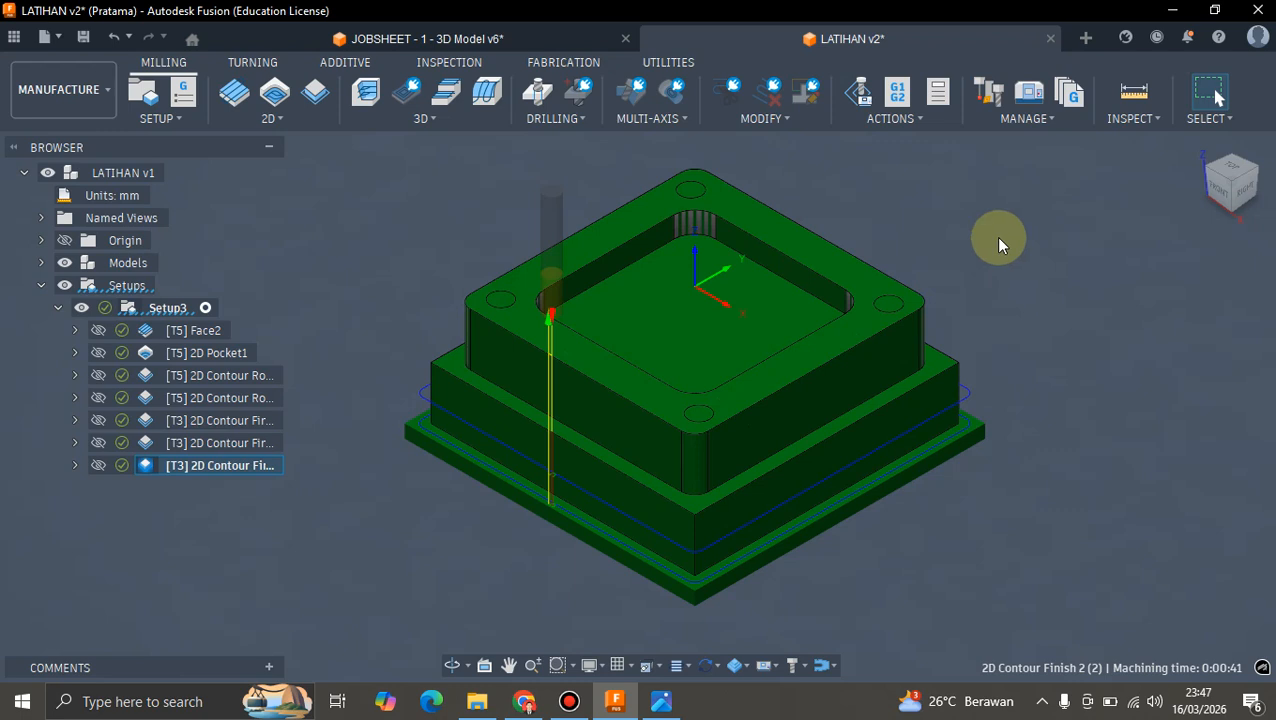
{"action": "middle_click_drag", "start_coordinate": [997, 242], "coordinate": [855, 221], "text": "shift"}
{"action": "middle_click_drag", "start_coordinate": [898, 261], "coordinate": [848, 254], "text": "shift"}
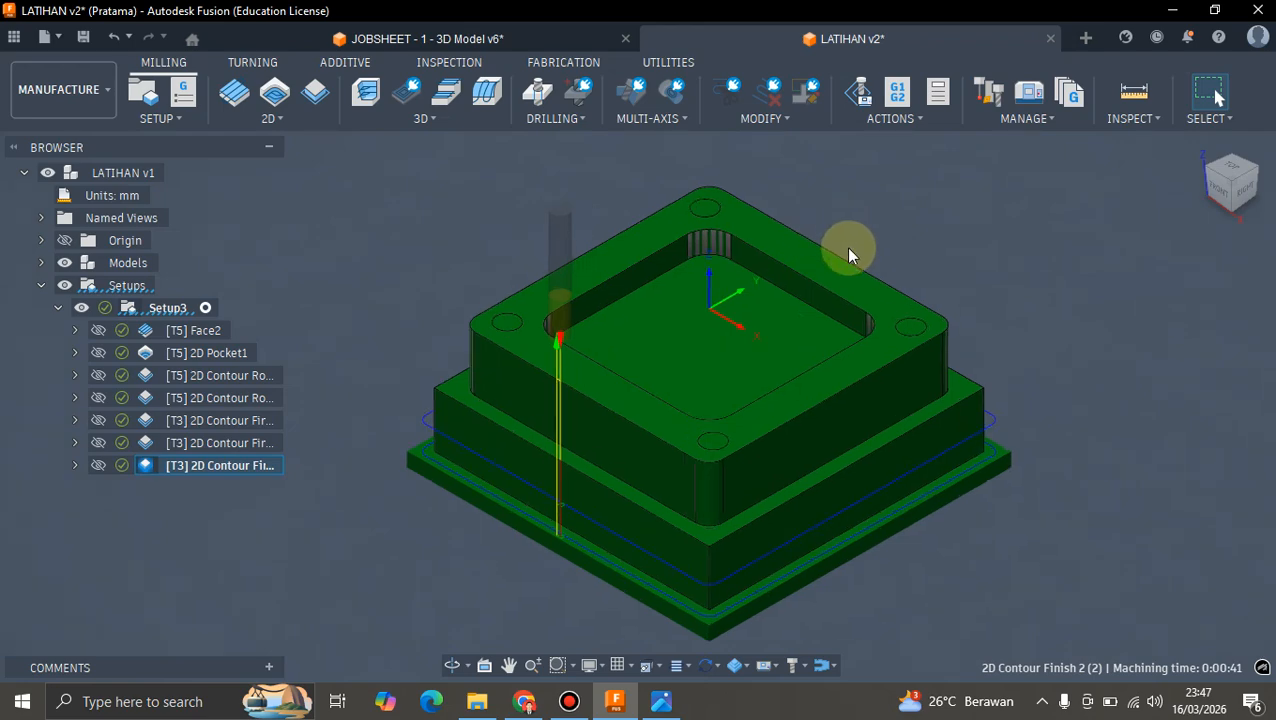
{"action": "scroll", "coordinate": [500, 263], "scroll_direction": "down", "scroll_amount": 1}
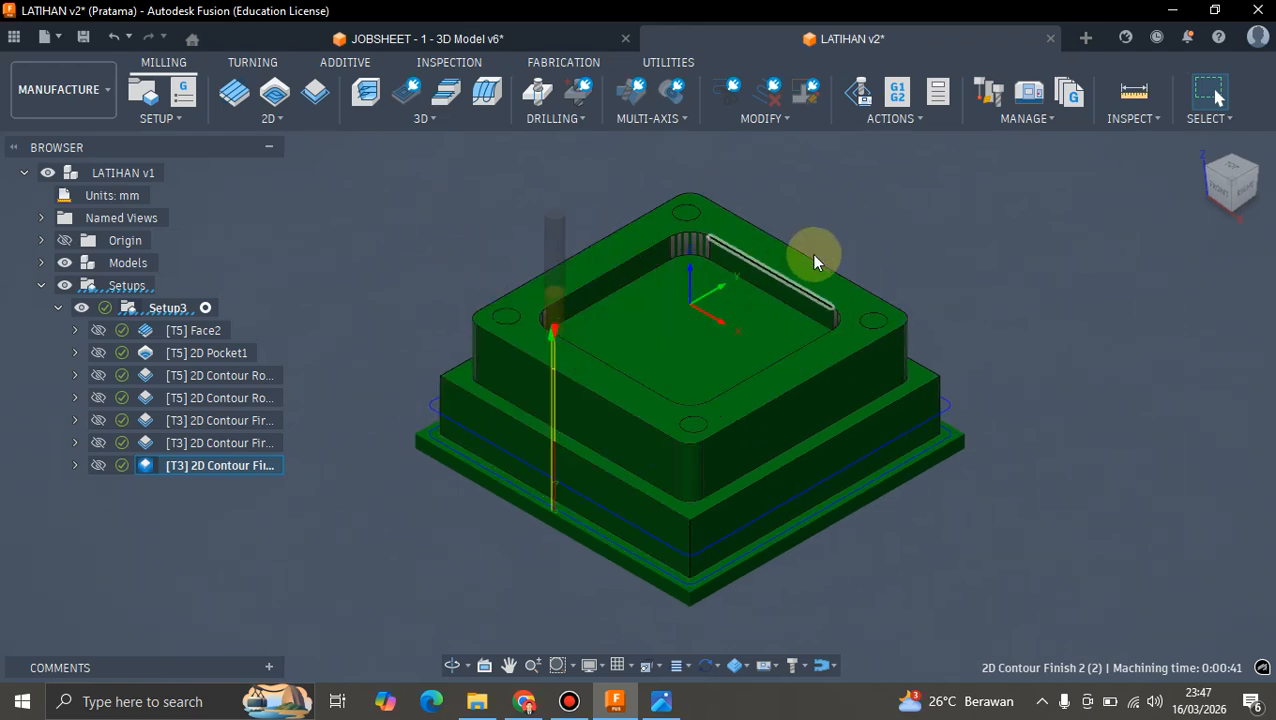
{"action": "middle_click_drag", "start_coordinate": [676, 351], "coordinate": [815, 181], "text": "shift"}
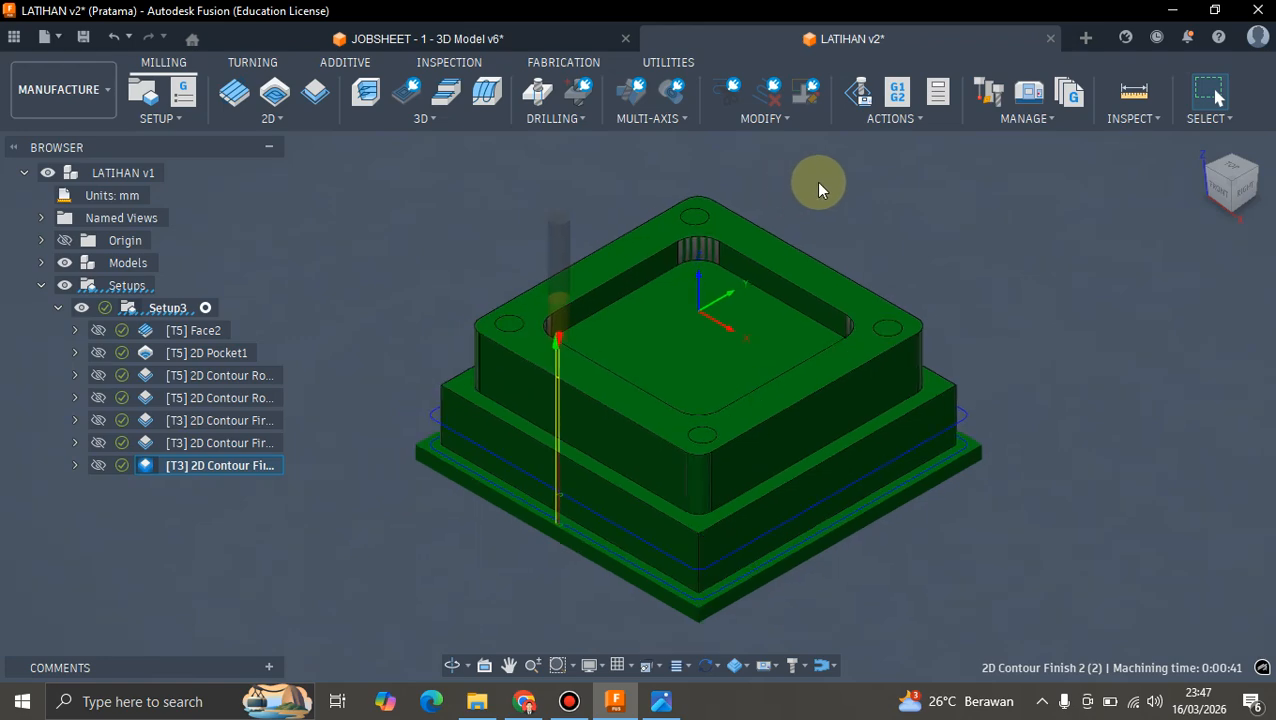
{"action": "left_click", "coordinate": [452, 209]}
{"action": "middle_click_drag", "start_coordinate": [452, 209], "coordinate": [697, 229], "text": "shift"}
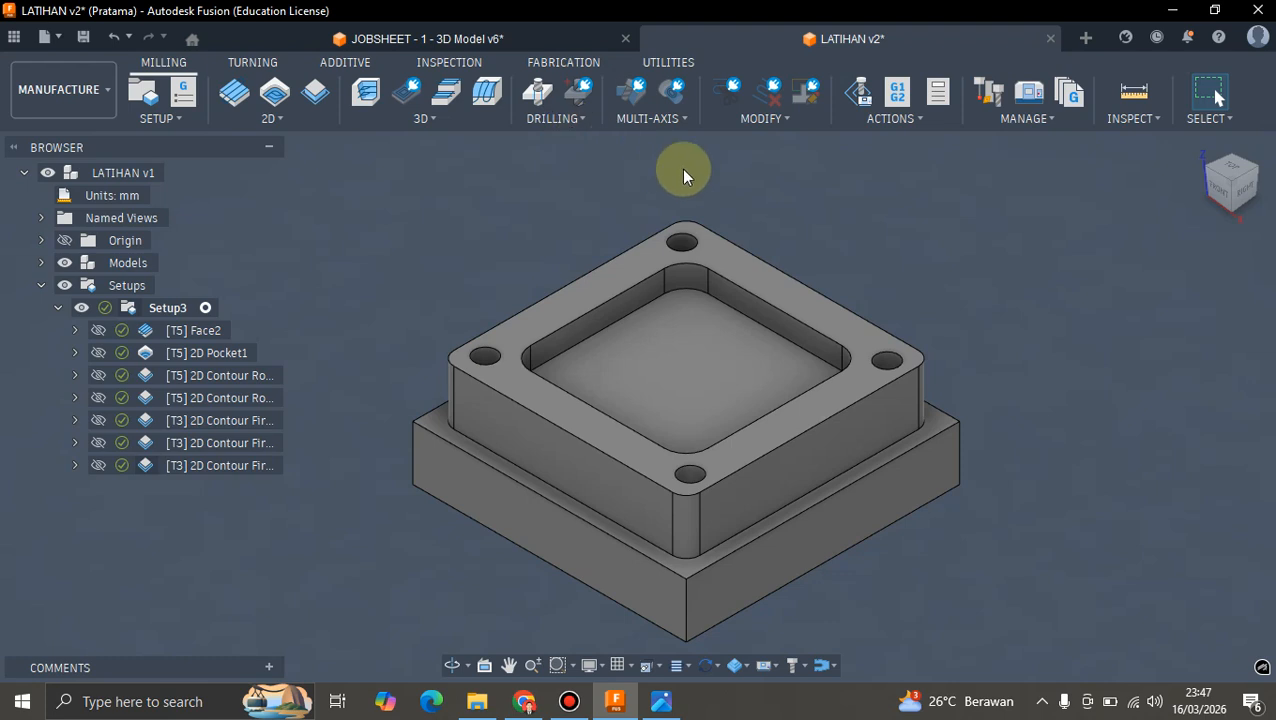
- Start a drilling operation in Setup3 and assign the 16 - Ø5mm 118° 90° center drill from the Tama Tool library
{"action": "middle_click_drag", "start_coordinate": [683, 175], "coordinate": [755, 214], "text": "shift"}
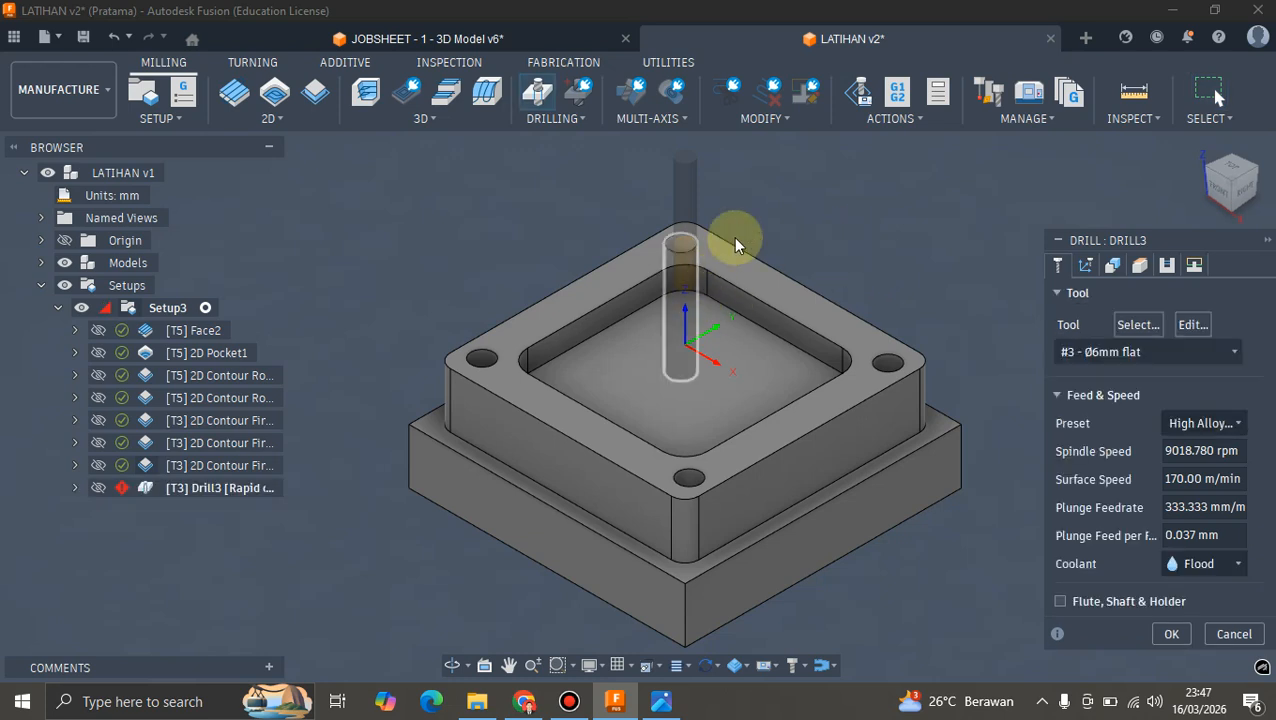
{"action": "scroll", "coordinate": [782, 232], "scroll_direction": "down", "scroll_amount": 2}
{"action": "scroll", "coordinate": [825, 228], "scroll_direction": "up", "scroll_amount": 1}
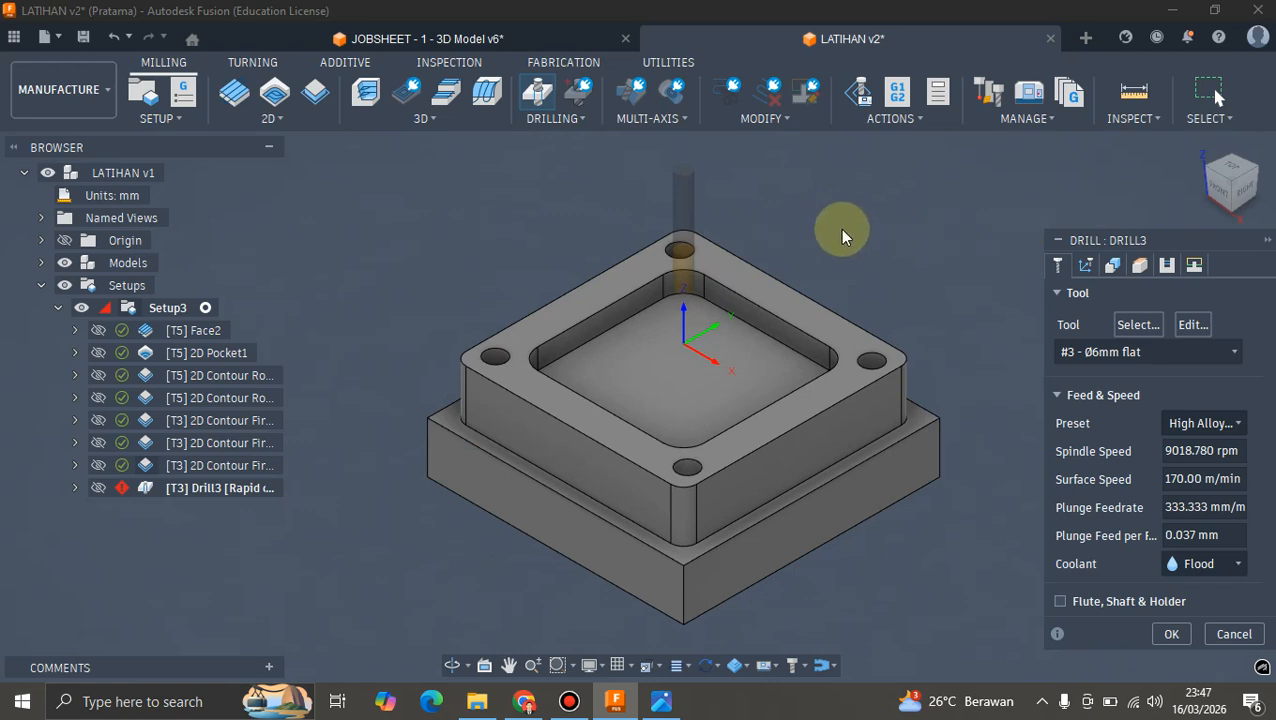
{"action": "scroll", "coordinate": [839, 230], "scroll_direction": "up", "scroll_amount": 1}
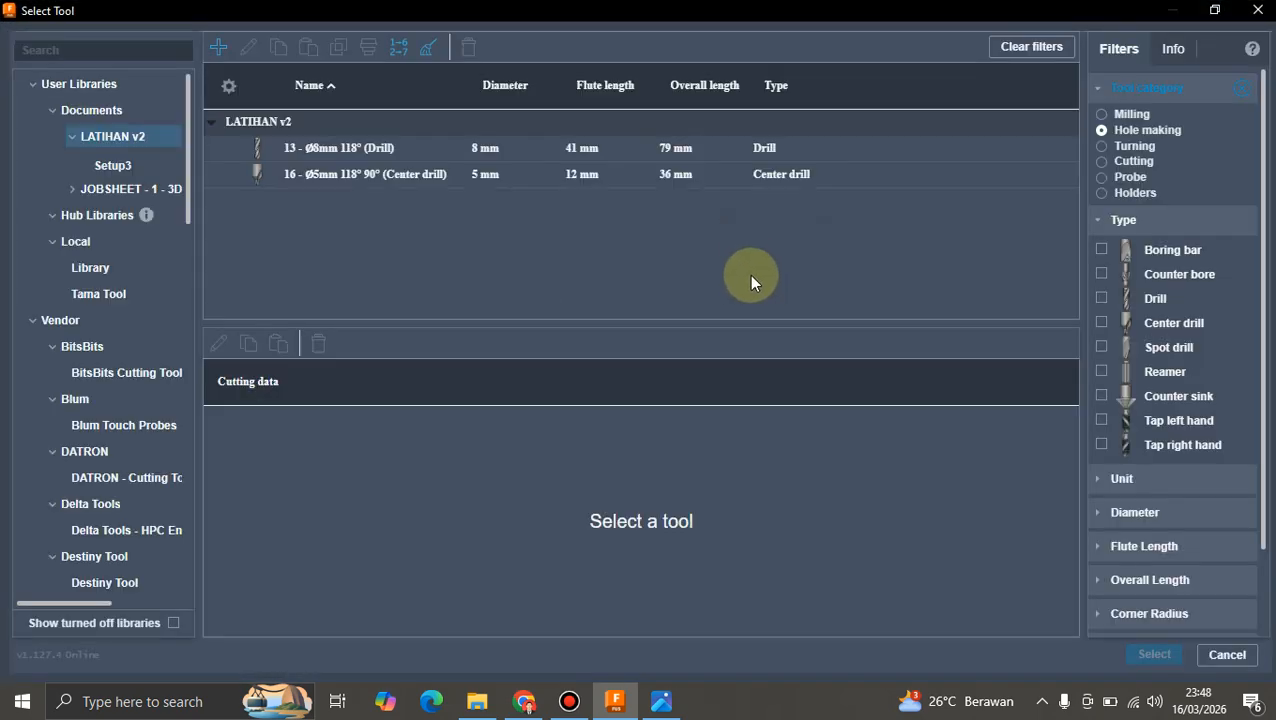
{"action": "left_click", "coordinate": [113, 294]}
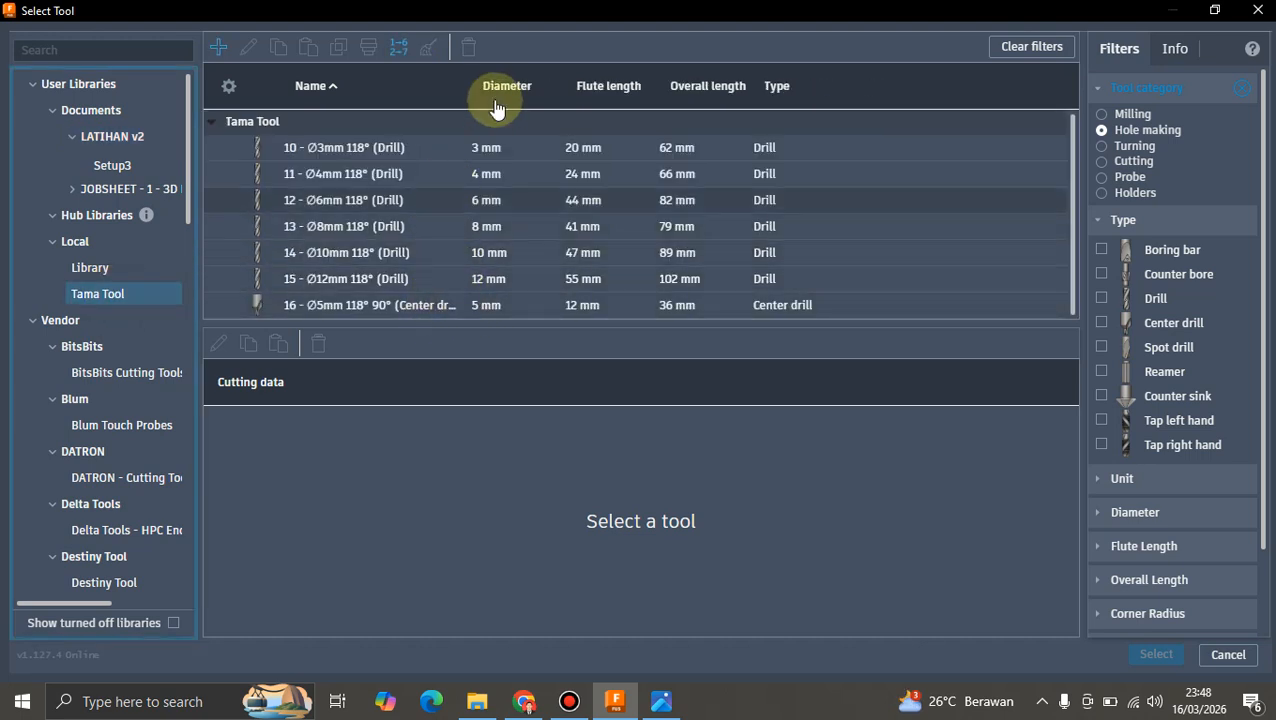
{"action": "left_click", "coordinate": [450, 311]}
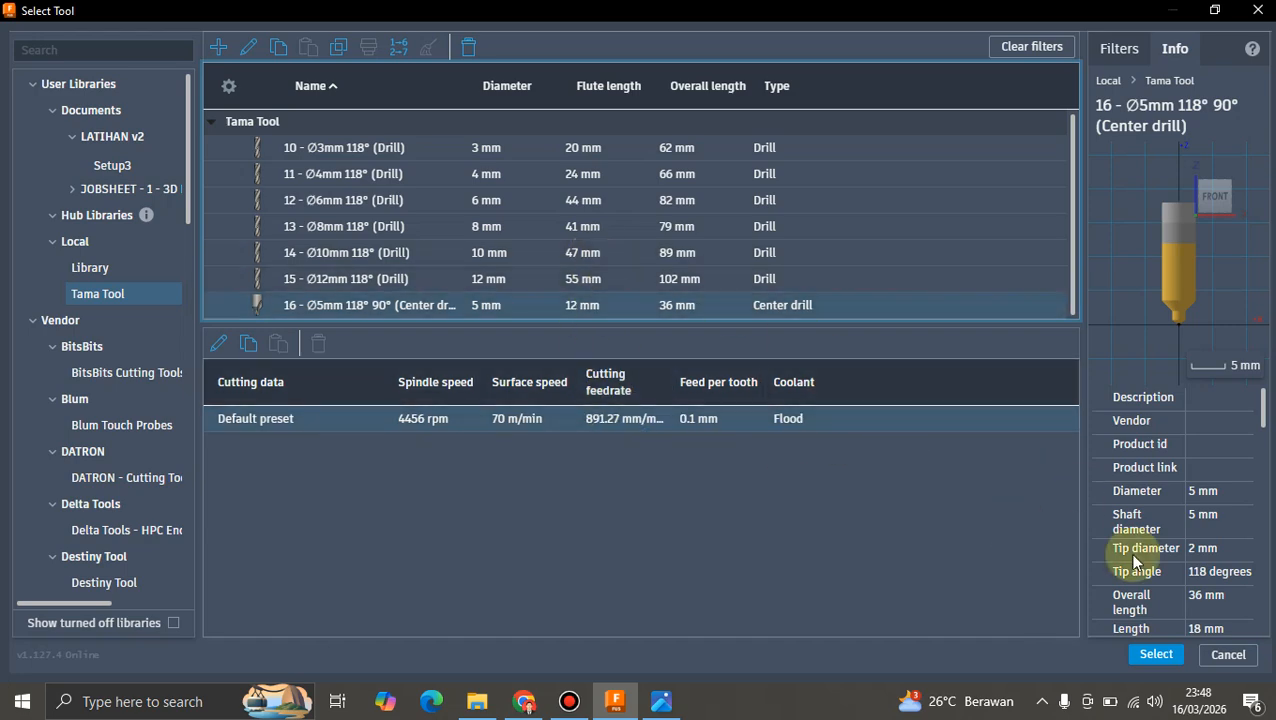
{"action": "left_click", "coordinate": [1155, 656]}
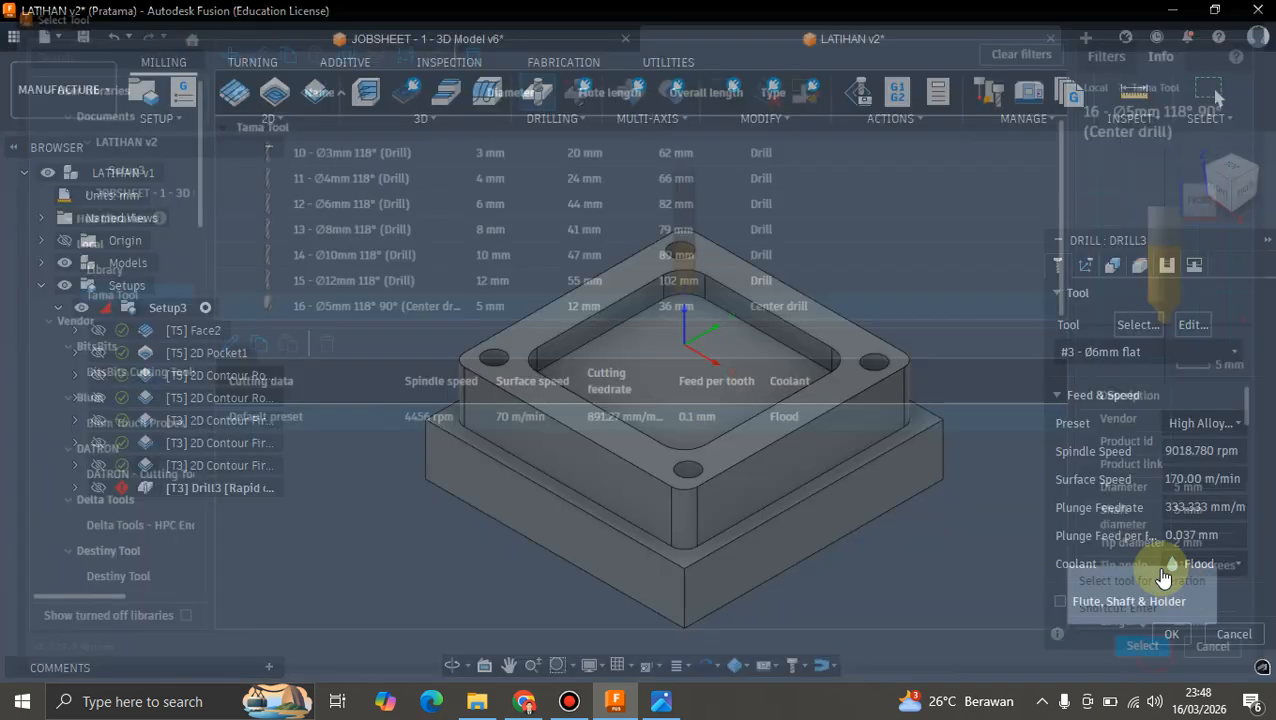
{"action": "scroll", "coordinate": [1110, 440], "scroll_direction": "down", "scroll_amount": 3}
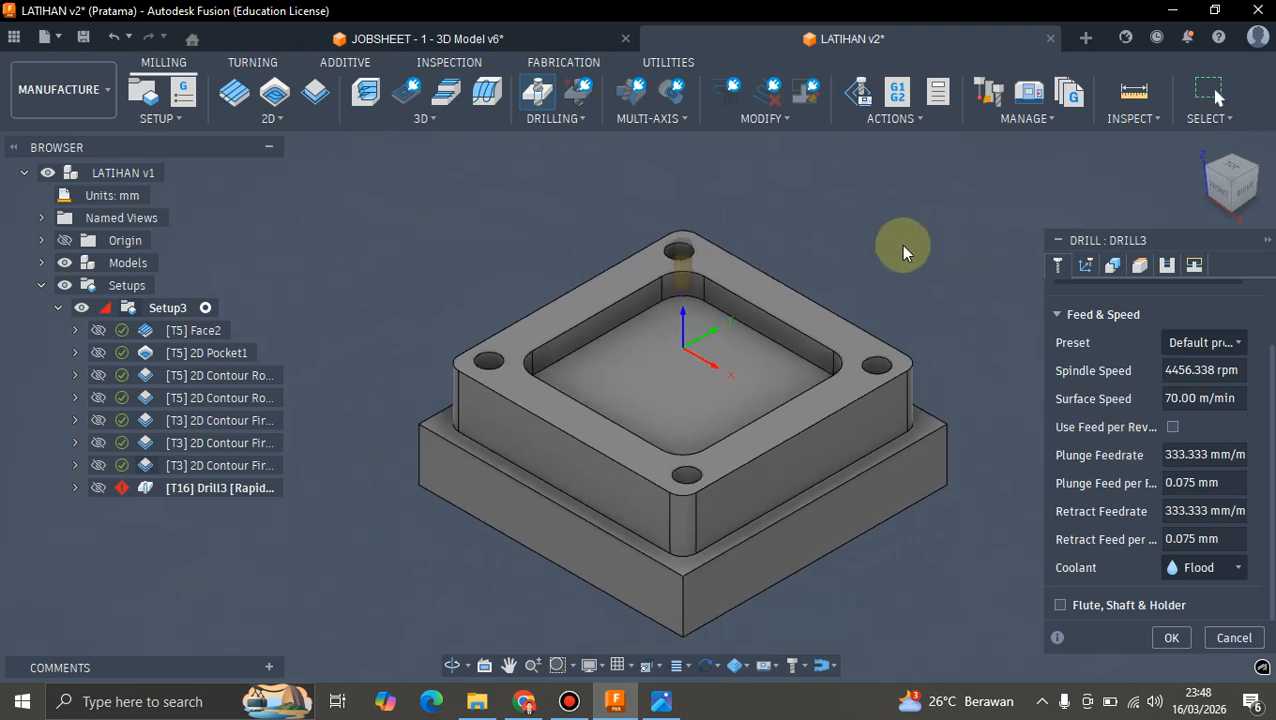
- Select the four corner hole faces of the block as the geometry of the center-drilling operation
{"action": "left_click", "coordinate": [1113, 267]}
{"action": "scroll", "coordinate": [1090, 352], "scroll_direction": "up", "scroll_amount": 2}
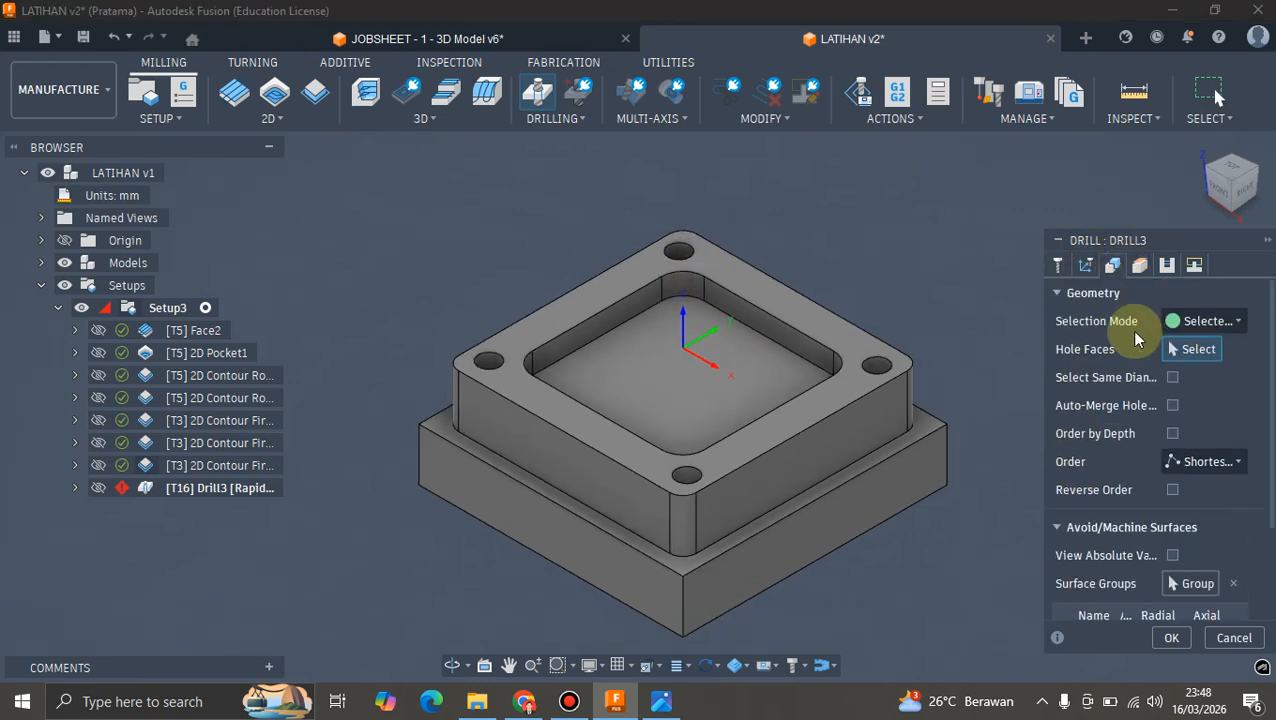
{"action": "scroll", "coordinate": [678, 259], "scroll_direction": "up", "scroll_amount": 2}
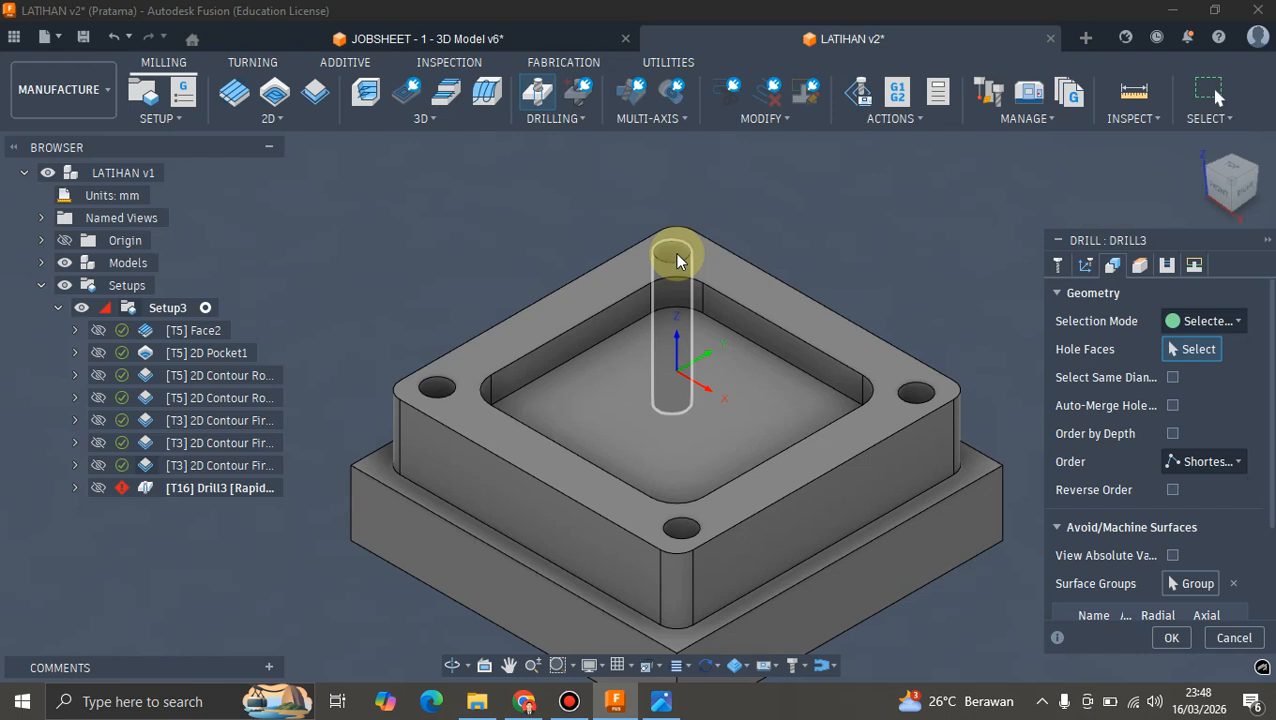
{"action": "left_click", "coordinate": [675, 253]}
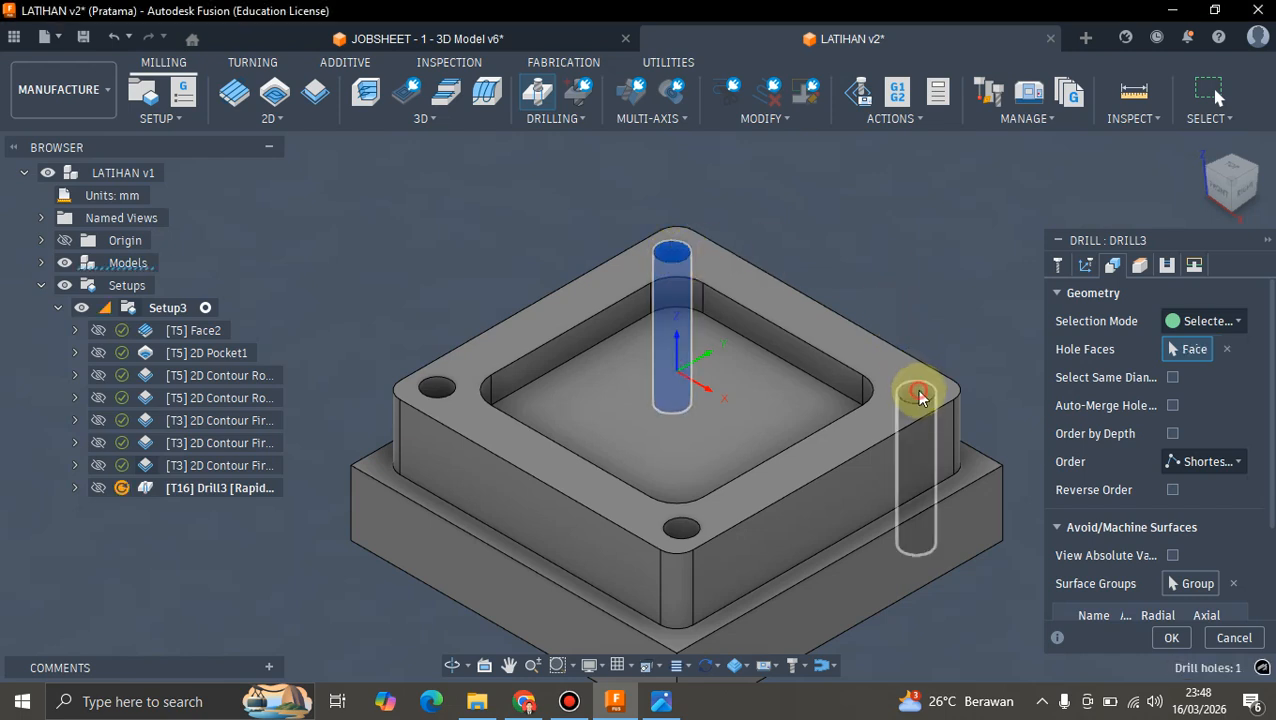
{"action": "left_click", "coordinate": [436, 388]}
{"action": "scroll", "coordinate": [1150, 500], "scroll_direction": "down", "scroll_amount": 3}
{"action": "scroll", "coordinate": [1090, 440], "scroll_direction": "up", "scroll_amount": 3}
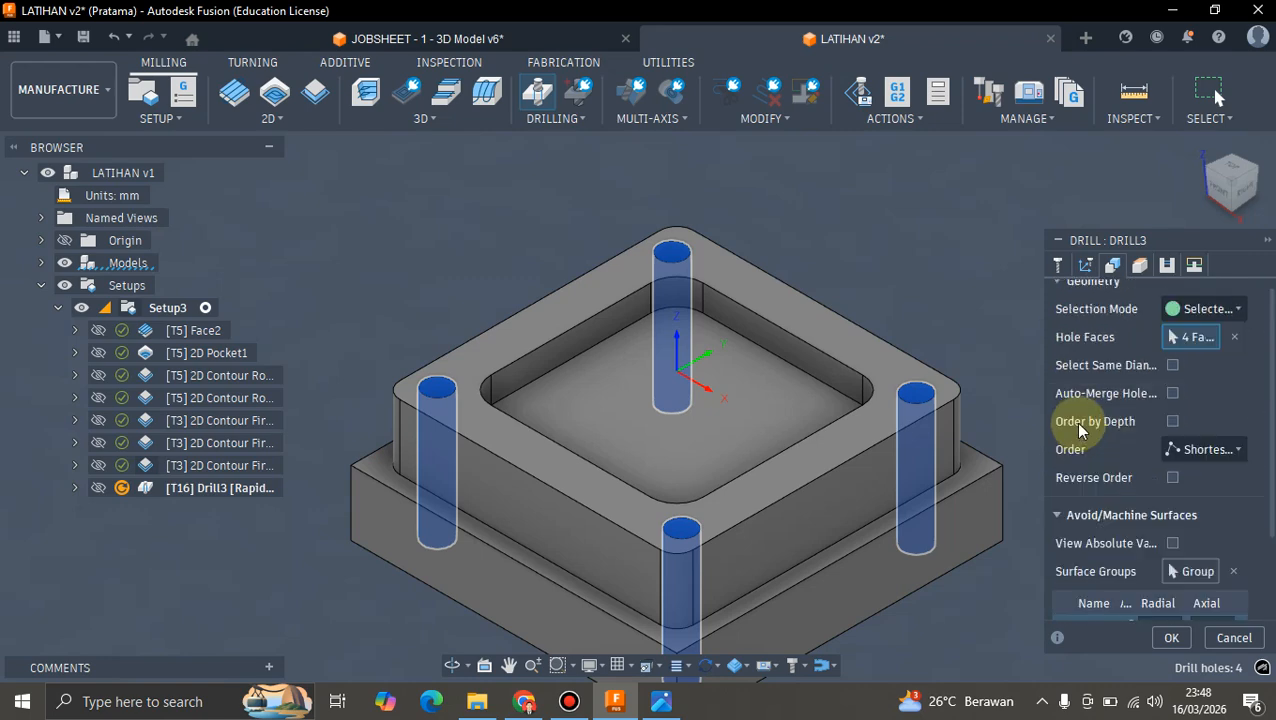
- Reference both the top height and the bottom height of the center-drilling operation from Hole top
{"action": "left_click", "coordinate": [1138, 268]}
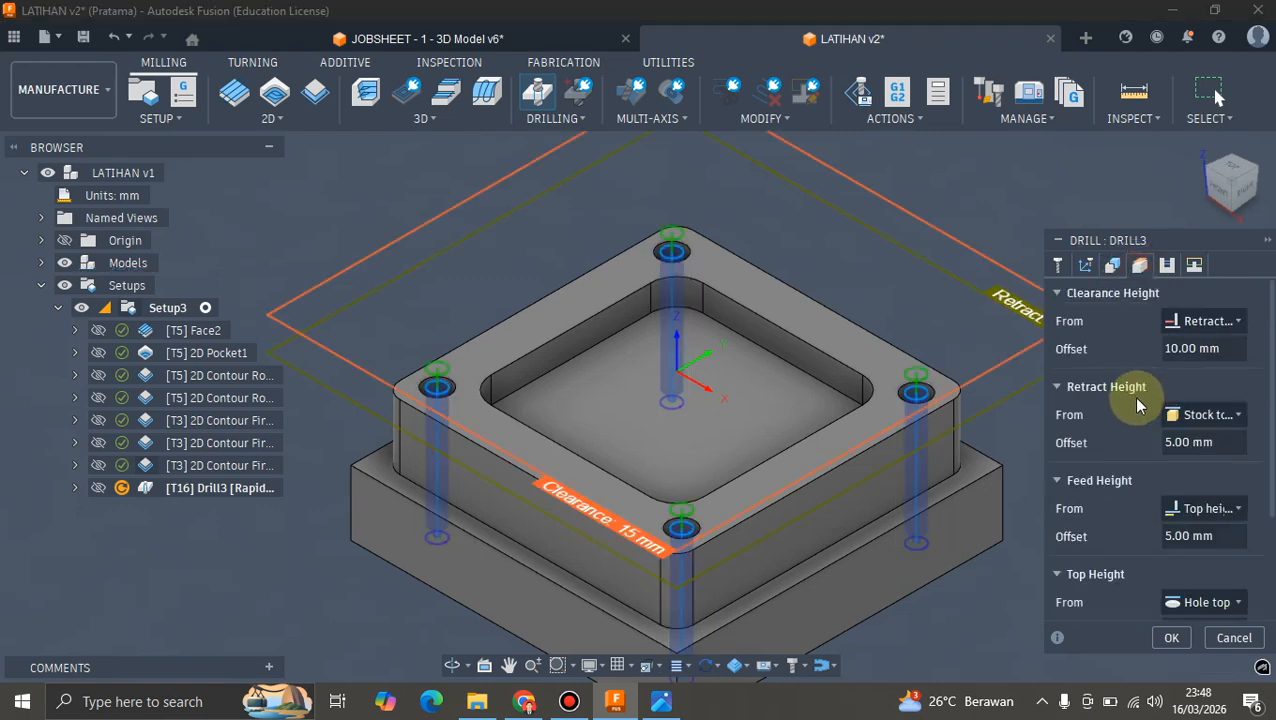
{"action": "left_click", "coordinate": [1220, 192]}
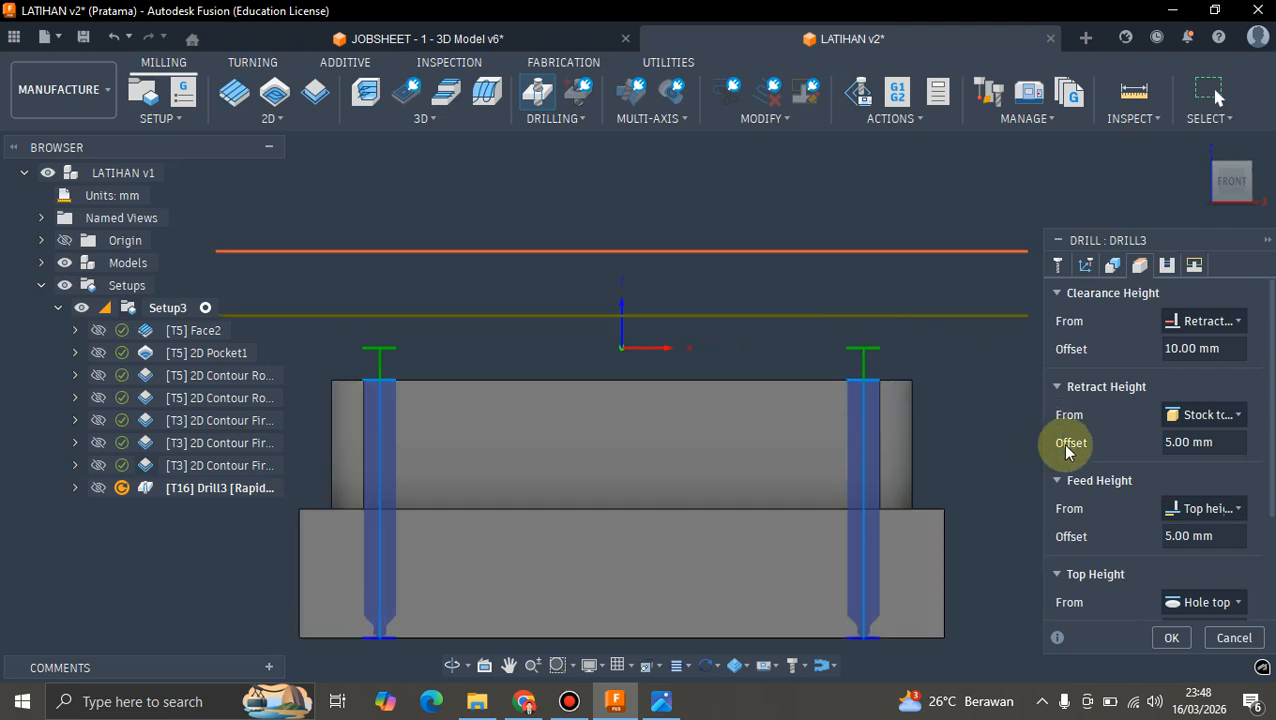
{"action": "scroll", "coordinate": [1070, 452], "scroll_direction": "down", "scroll_amount": 3}
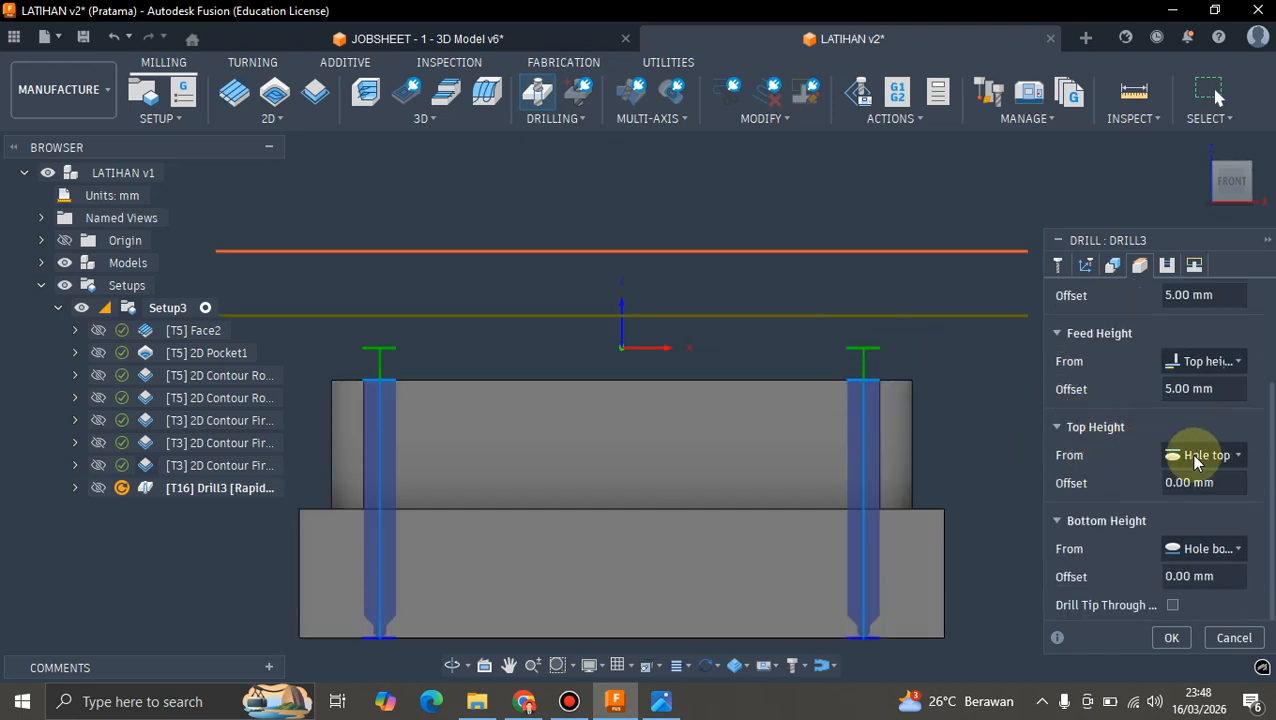
{"action": "left_click", "coordinate": [1210, 455]}
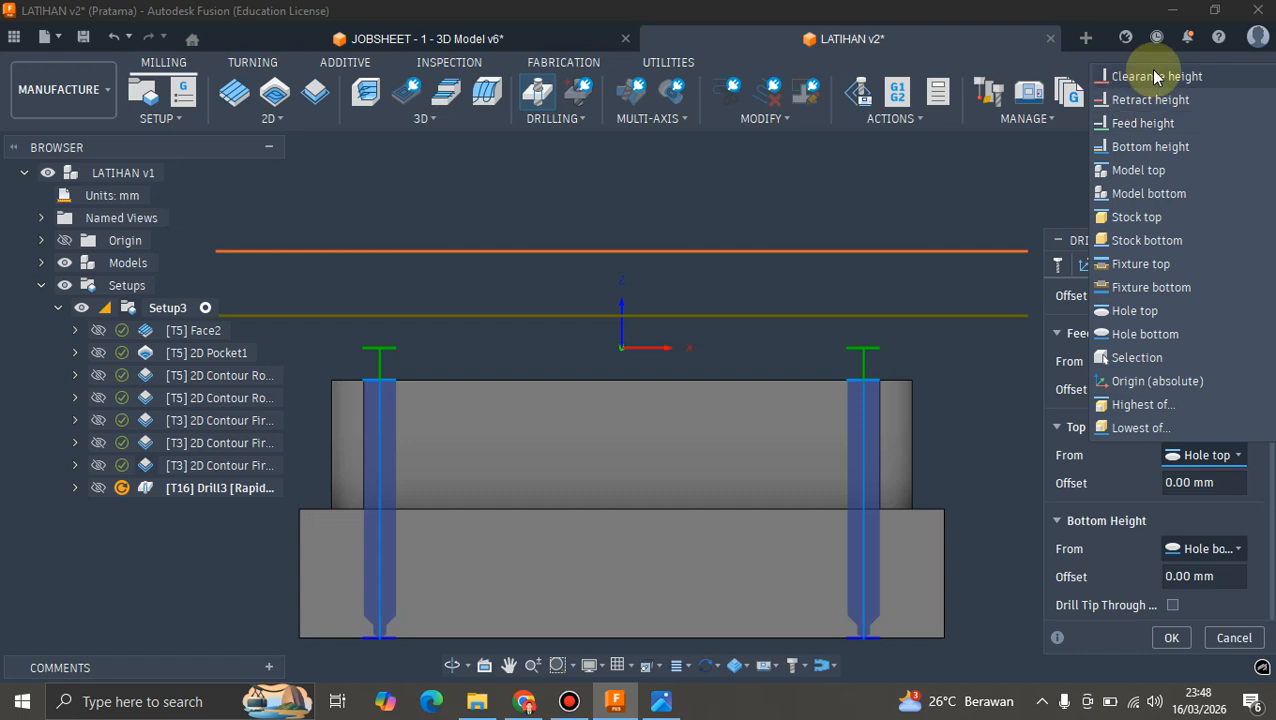
{"action": "left_click", "coordinate": [1137, 311]}
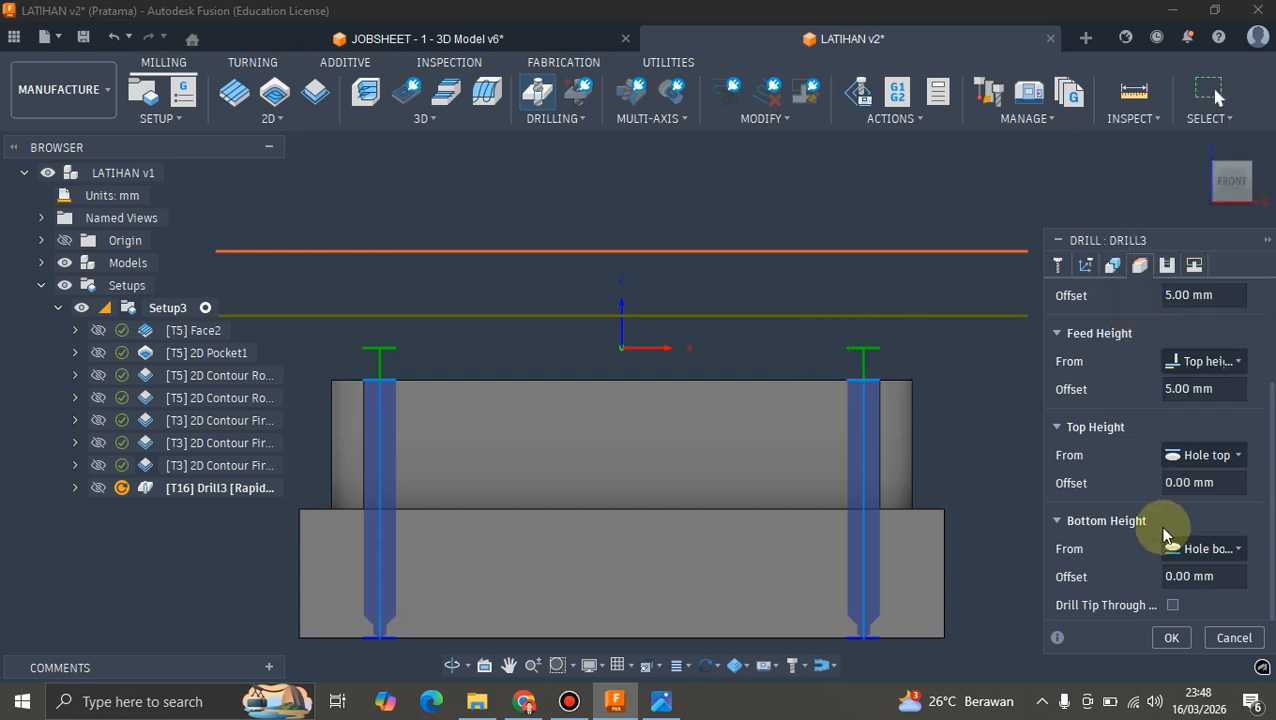
{"action": "left_click", "coordinate": [1210, 549]}
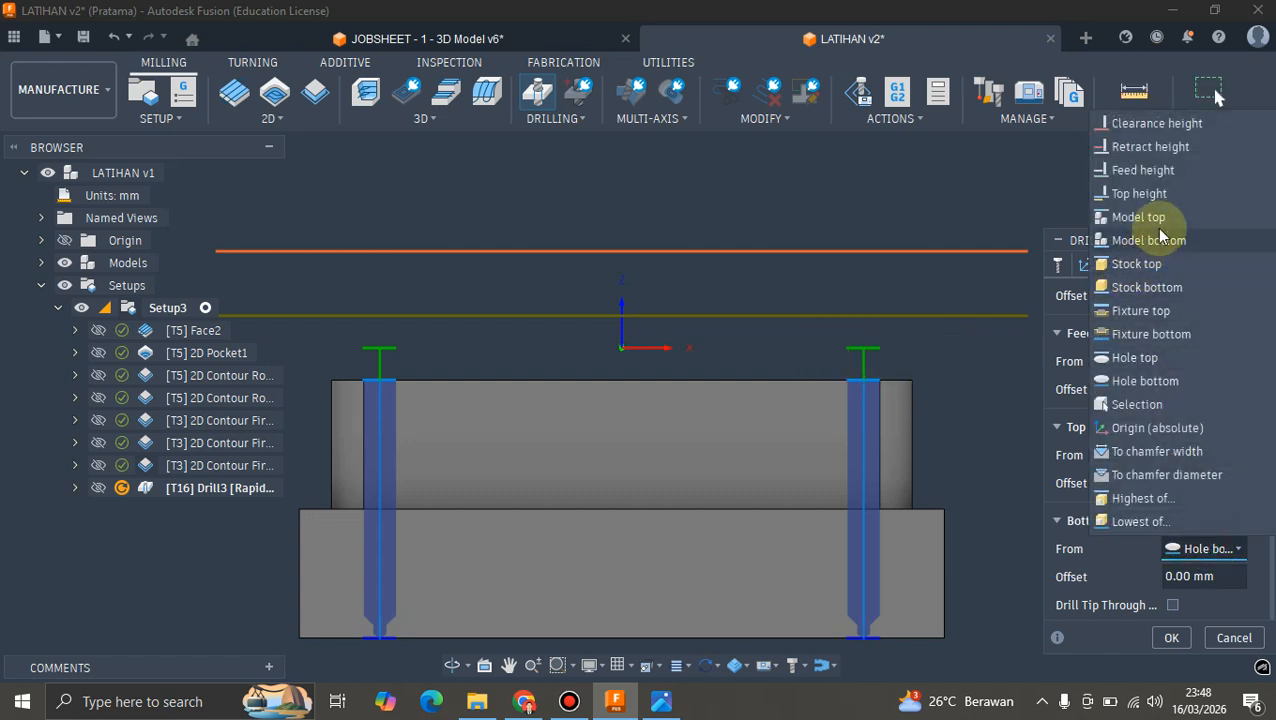
{"action": "left_click", "coordinate": [1150, 360]}
- Set the bottom height offset to -2 mm and check the drilling depth at the corner holes
{"action": "scroll", "coordinate": [856, 384], "scroll_direction": "up", "scroll_amount": 4}
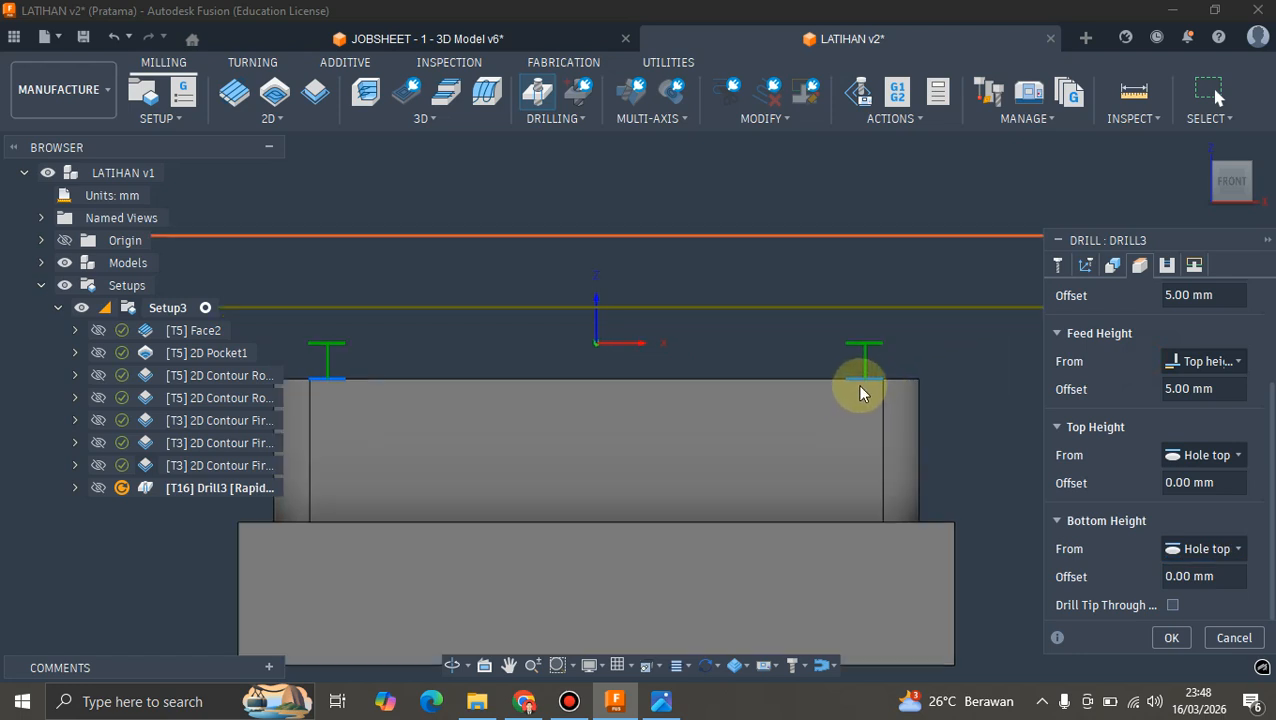
{"action": "scroll", "coordinate": [864, 384], "scroll_direction": "down", "scroll_amount": 3}
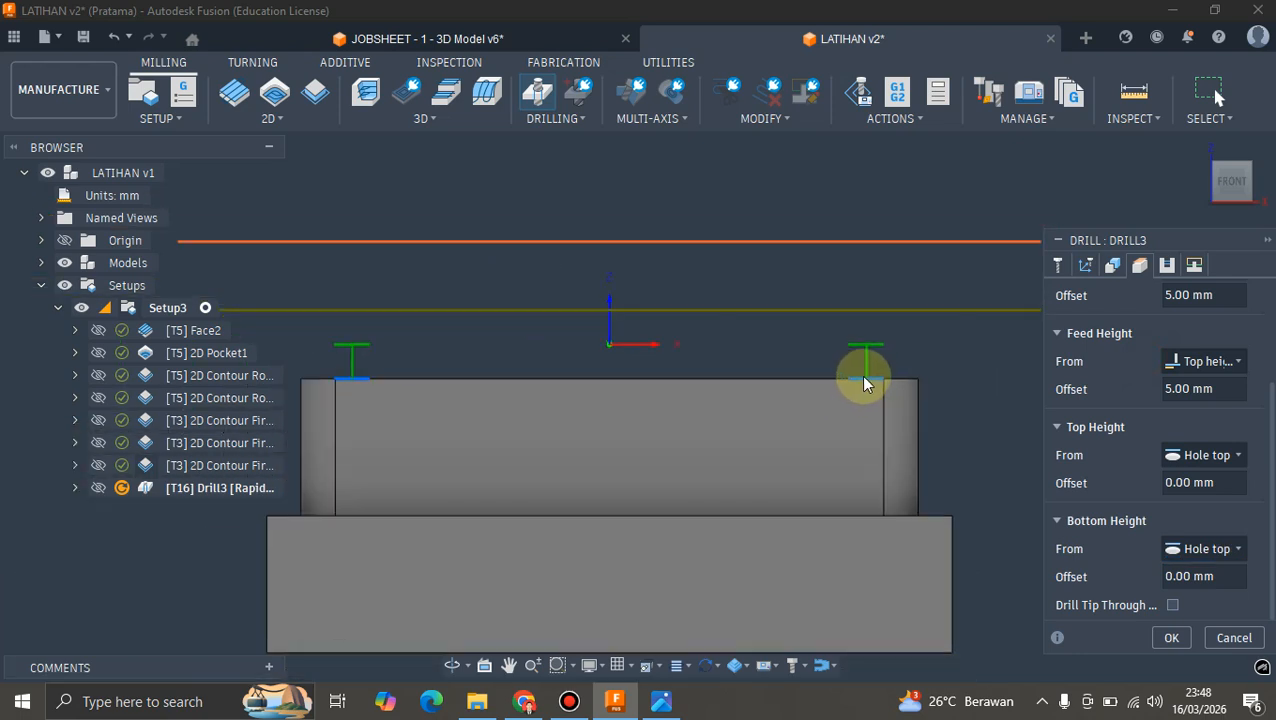
{"action": "scroll", "coordinate": [855, 380], "scroll_direction": "down", "scroll_amount": 2}
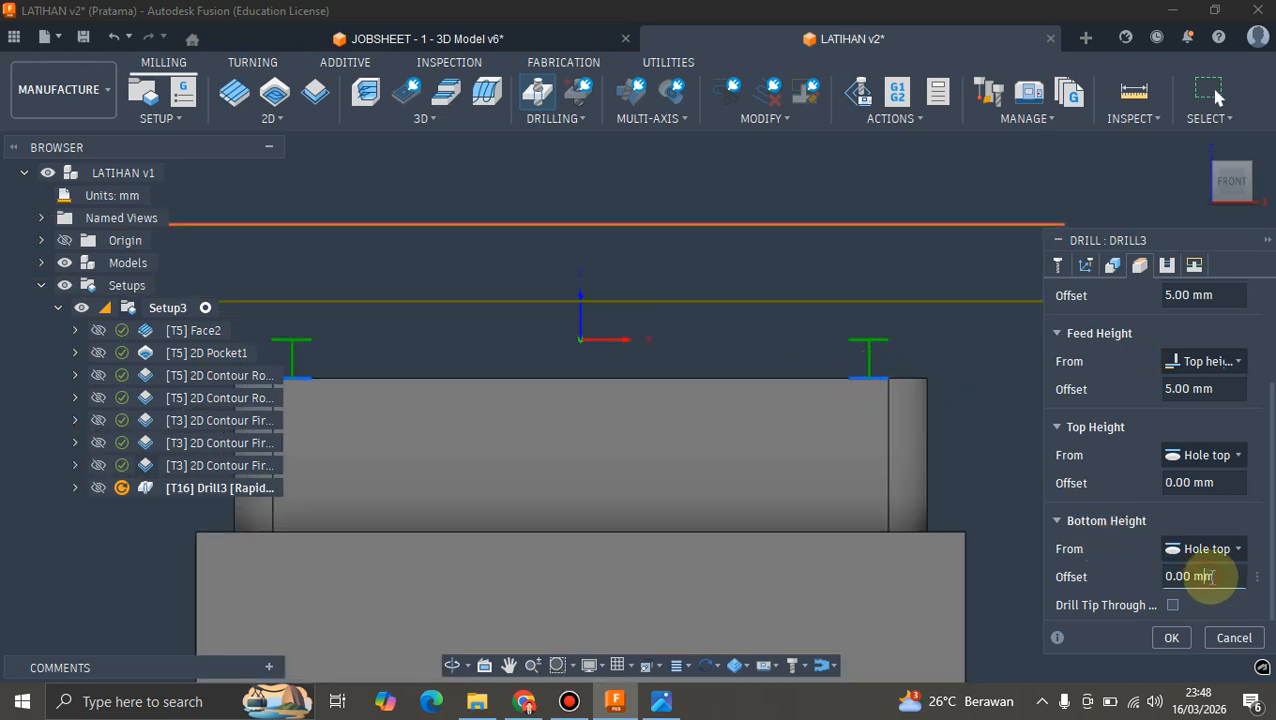
{"action": "left_click", "coordinate": [1214, 576]}
{"action": "type", "text": "0"}
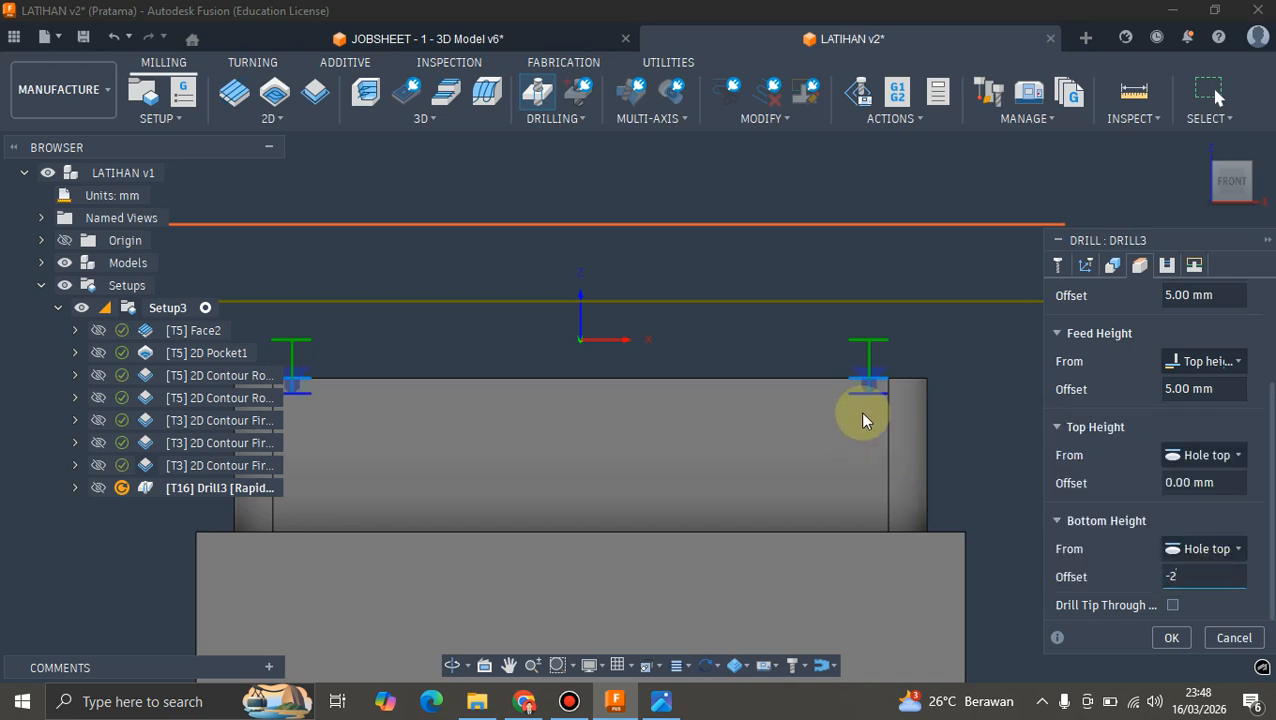
{"action": "scroll", "coordinate": [870, 370], "scroll_direction": "up", "scroll_amount": 5}
{"action": "scroll", "coordinate": [895, 365], "scroll_direction": "down", "scroll_amount": 2}
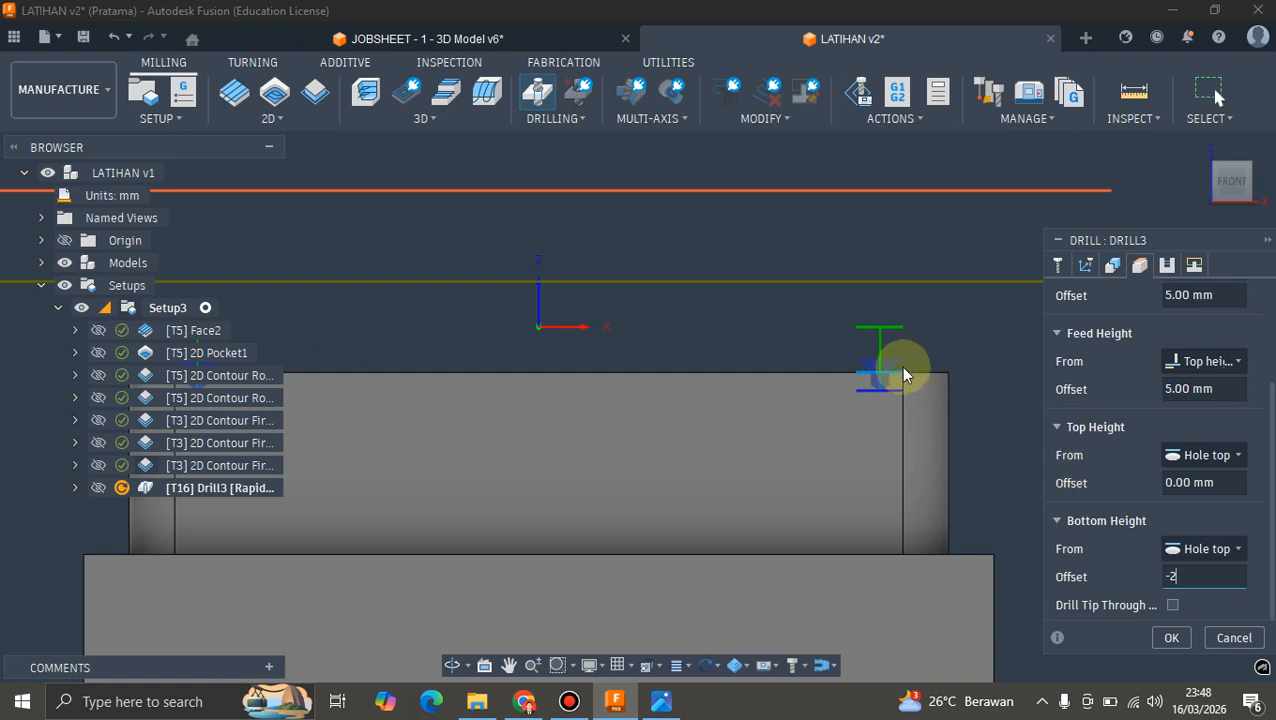
{"action": "scroll", "coordinate": [893, 349], "scroll_direction": "down", "scroll_amount": 2}
{"action": "scroll", "coordinate": [893, 347], "scroll_direction": "up", "scroll_amount": 1}
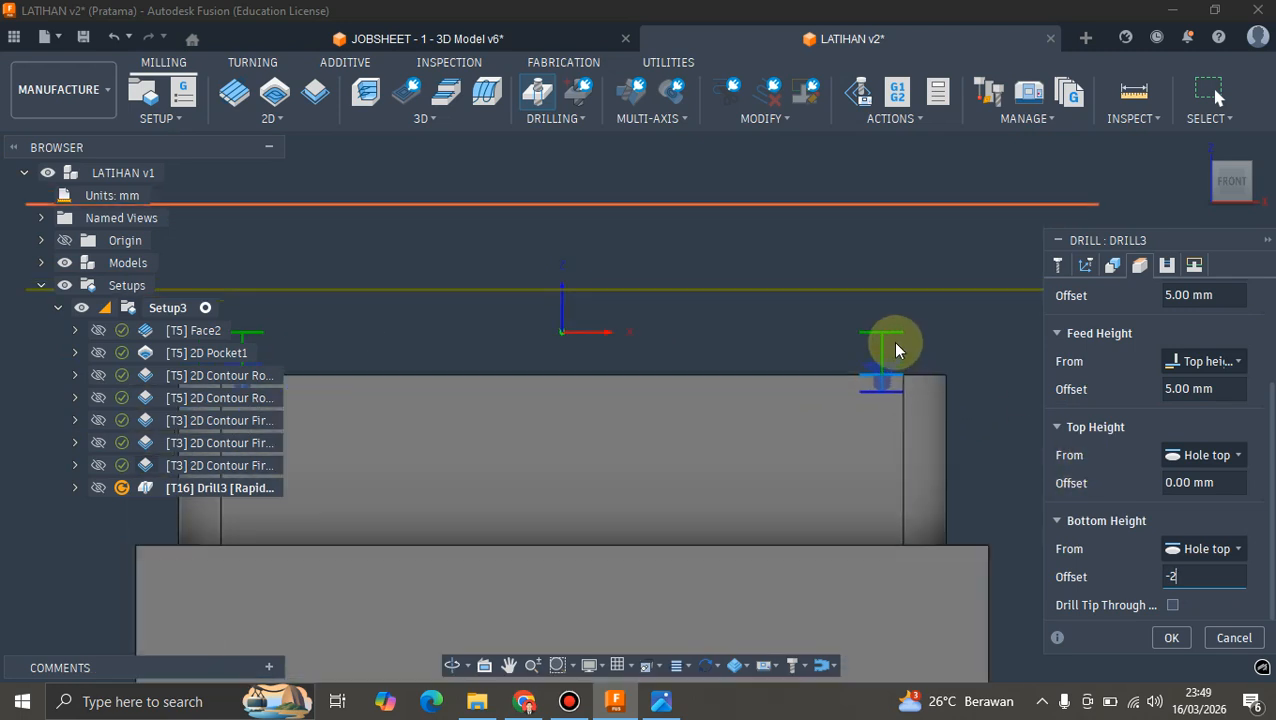
{"action": "scroll", "coordinate": [895, 345], "scroll_direction": "down", "scroll_amount": 1}
{"action": "scroll", "coordinate": [1092, 385], "scroll_direction": "up", "scroll_amount": 2}
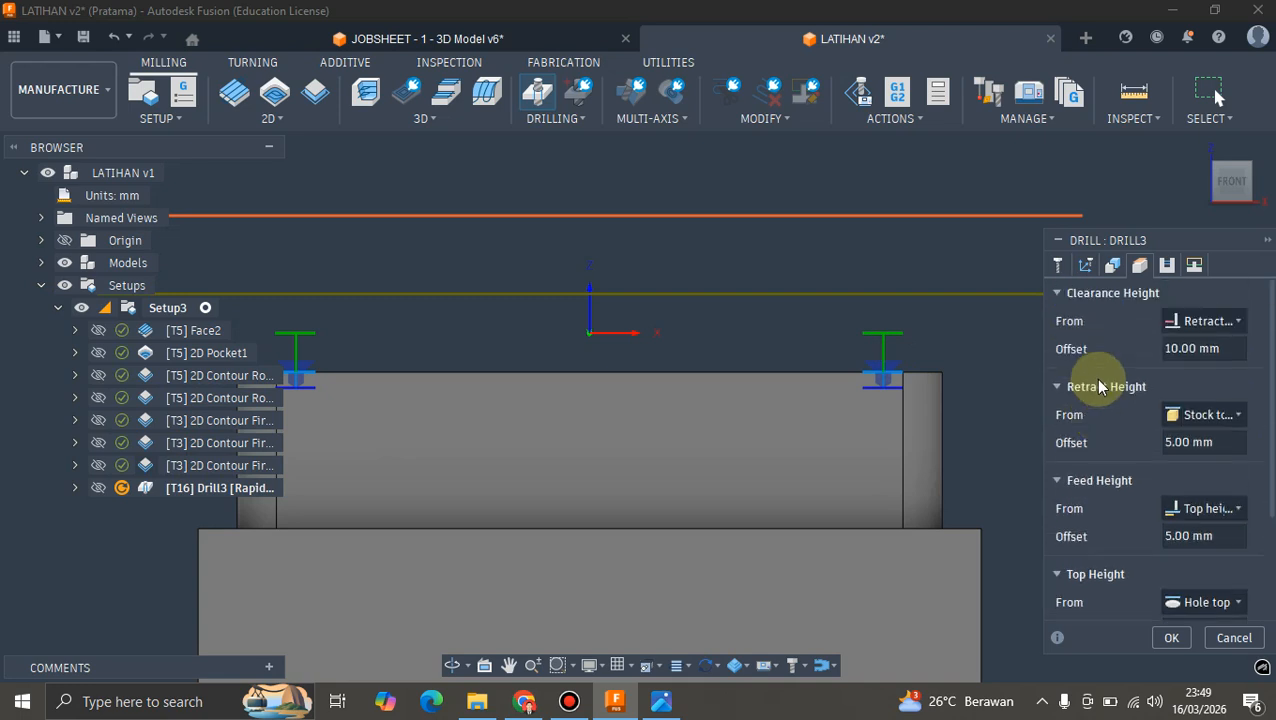
- Accept the center-drilling operation with the Drilling - rapid out cycle and deselect it
{"action": "scroll", "coordinate": [1095, 380], "scroll_direction": "down", "scroll_amount": 2}
{"action": "scroll", "coordinate": [1130, 404], "scroll_direction": "up", "scroll_amount": 2}
{"action": "scroll", "coordinate": [1142, 412], "scroll_direction": "up", "scroll_amount": 1}
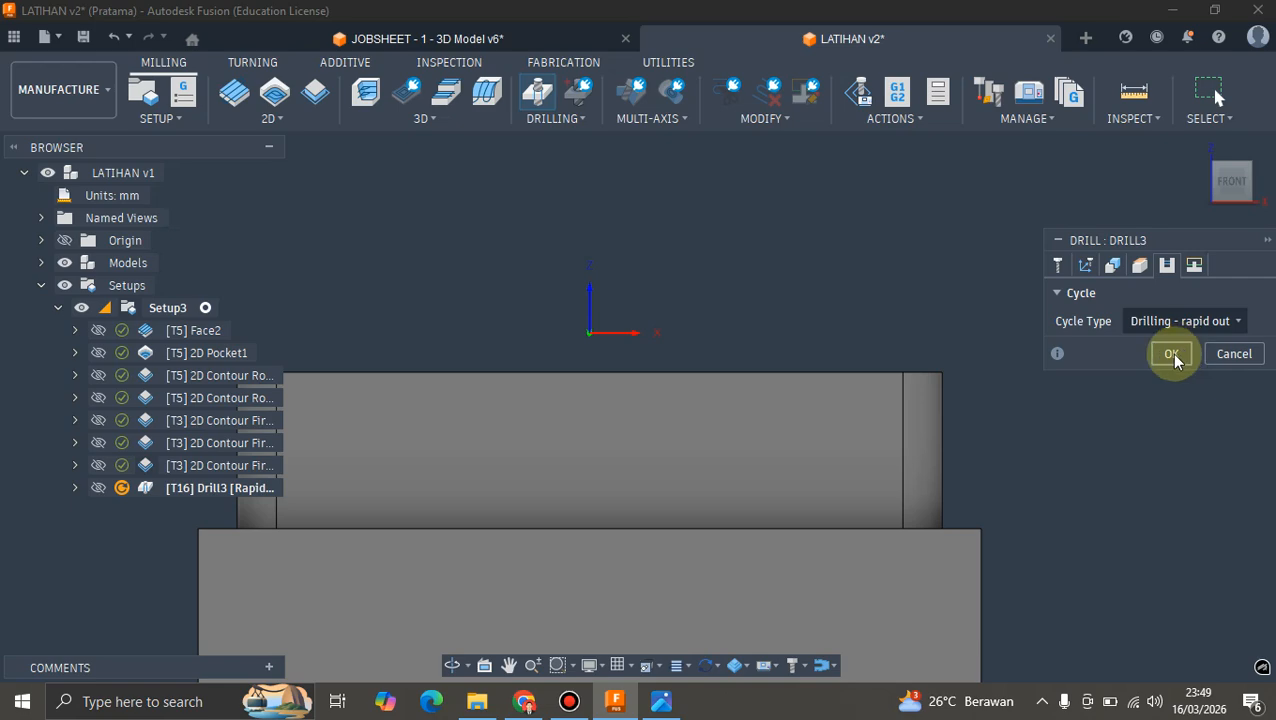
{"action": "left_click", "coordinate": [1170, 353]}
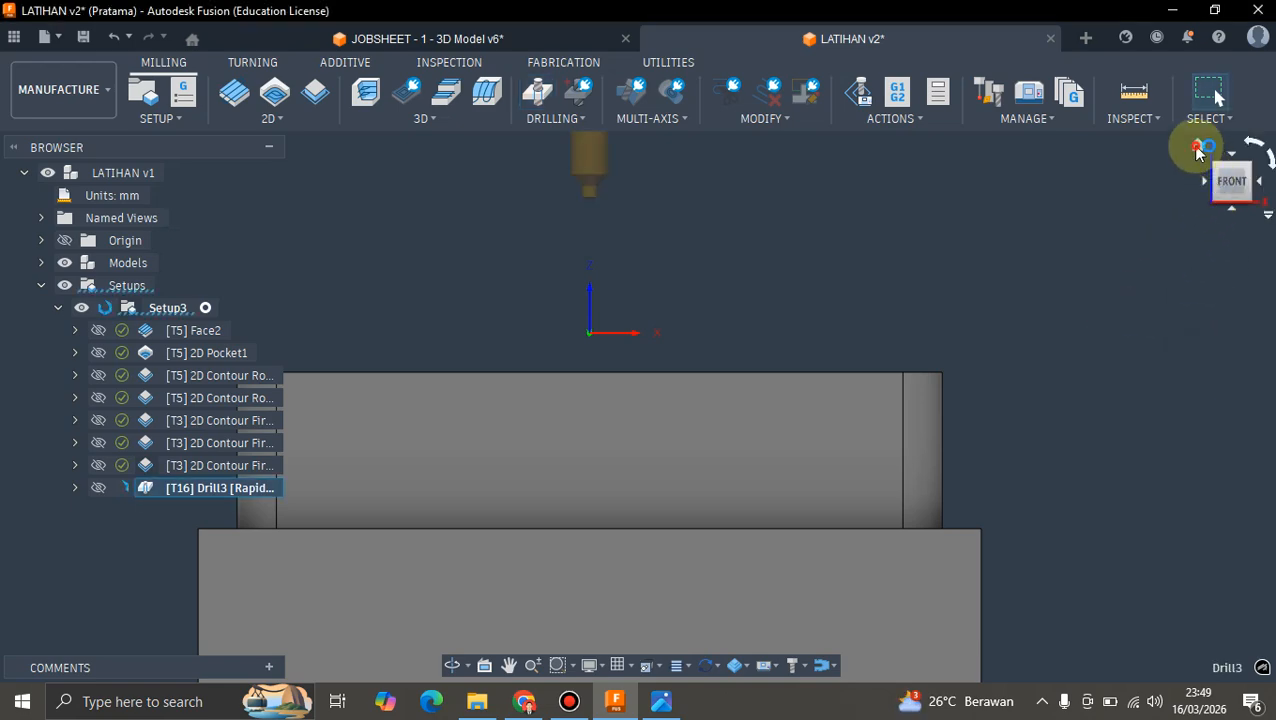
{"action": "left_click", "coordinate": [1198, 148]}
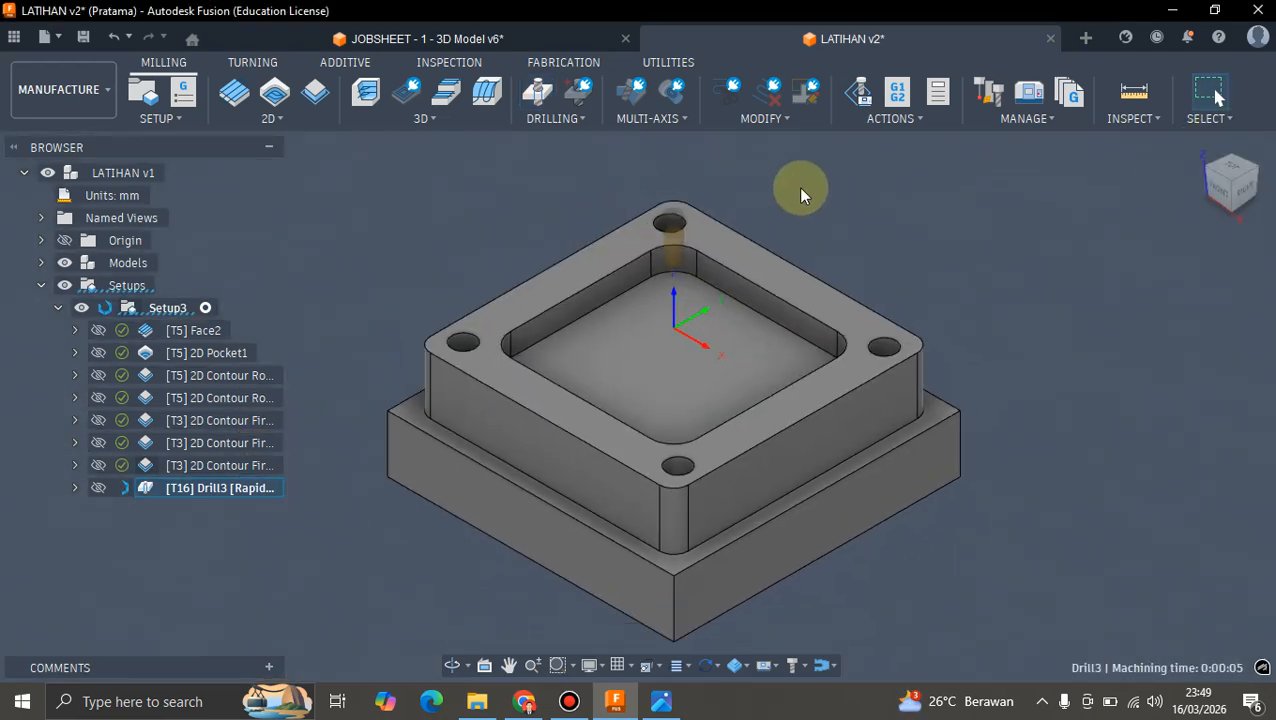
{"action": "left_click", "coordinate": [808, 185]}
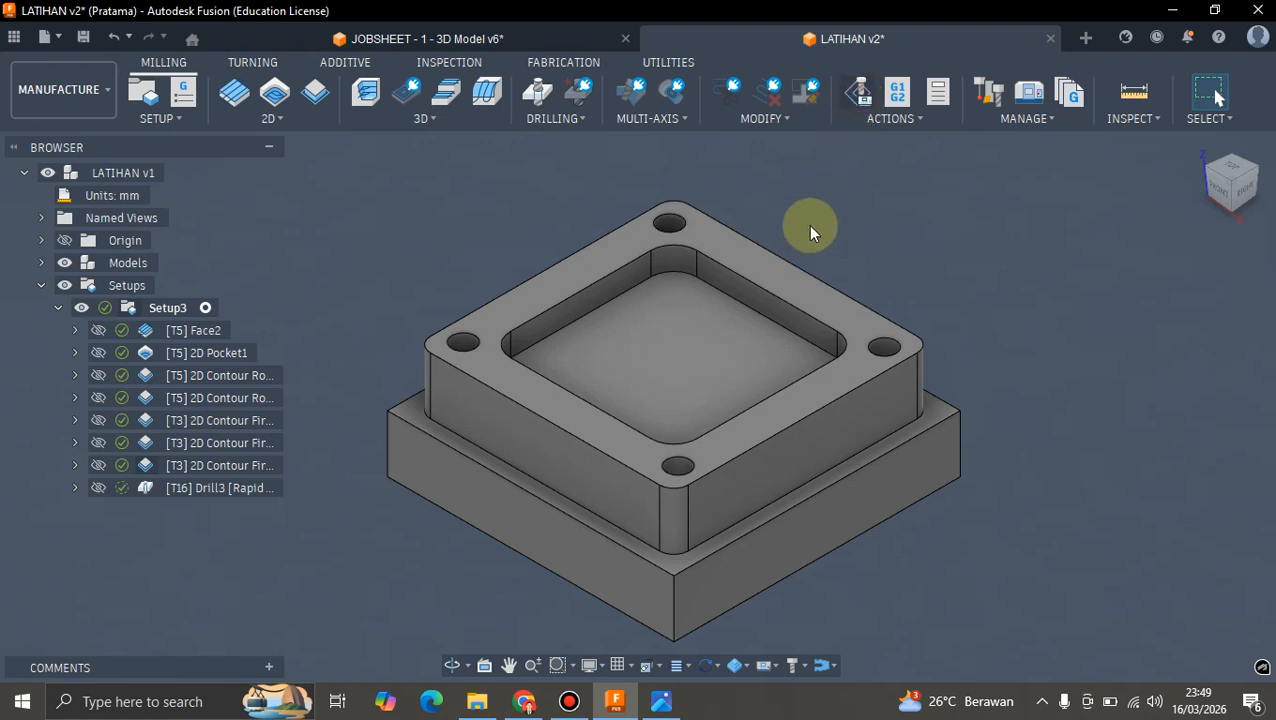
- Simulate the center-drilling operation on its own across the four corner holes
{"action": "left_click", "coordinate": [642, 591]}
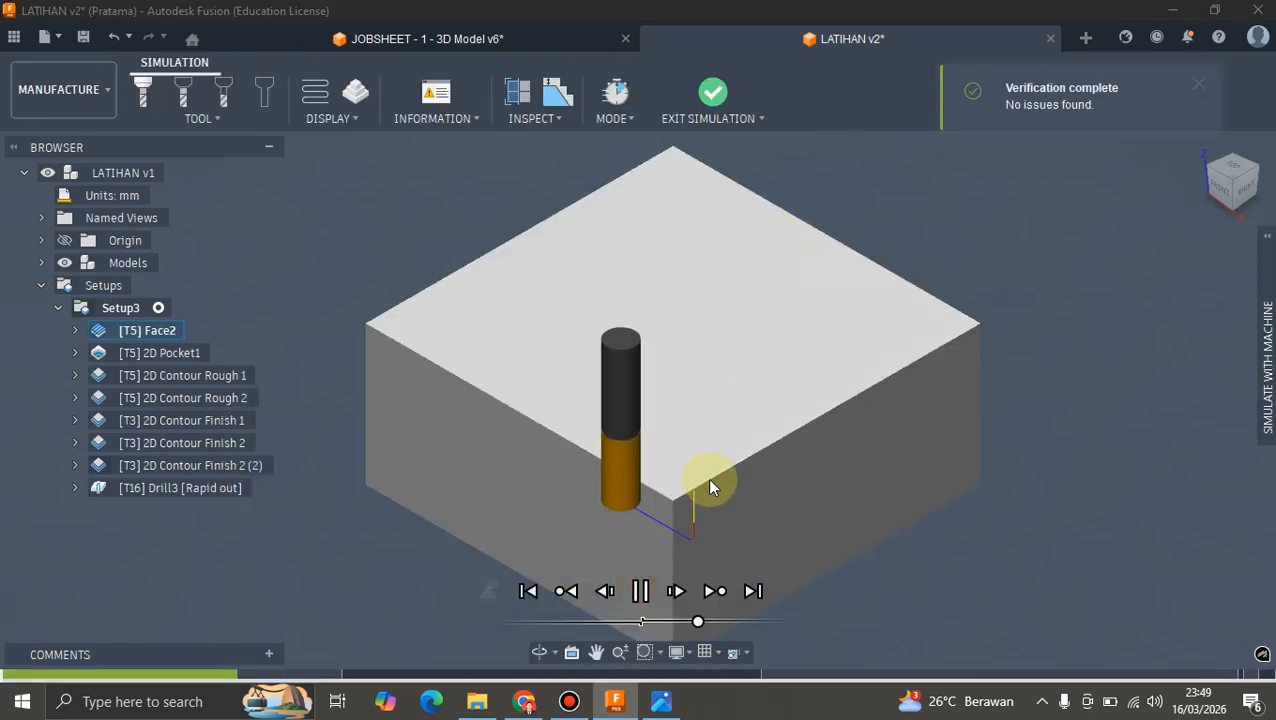
{"action": "left_click", "coordinate": [713, 91]}
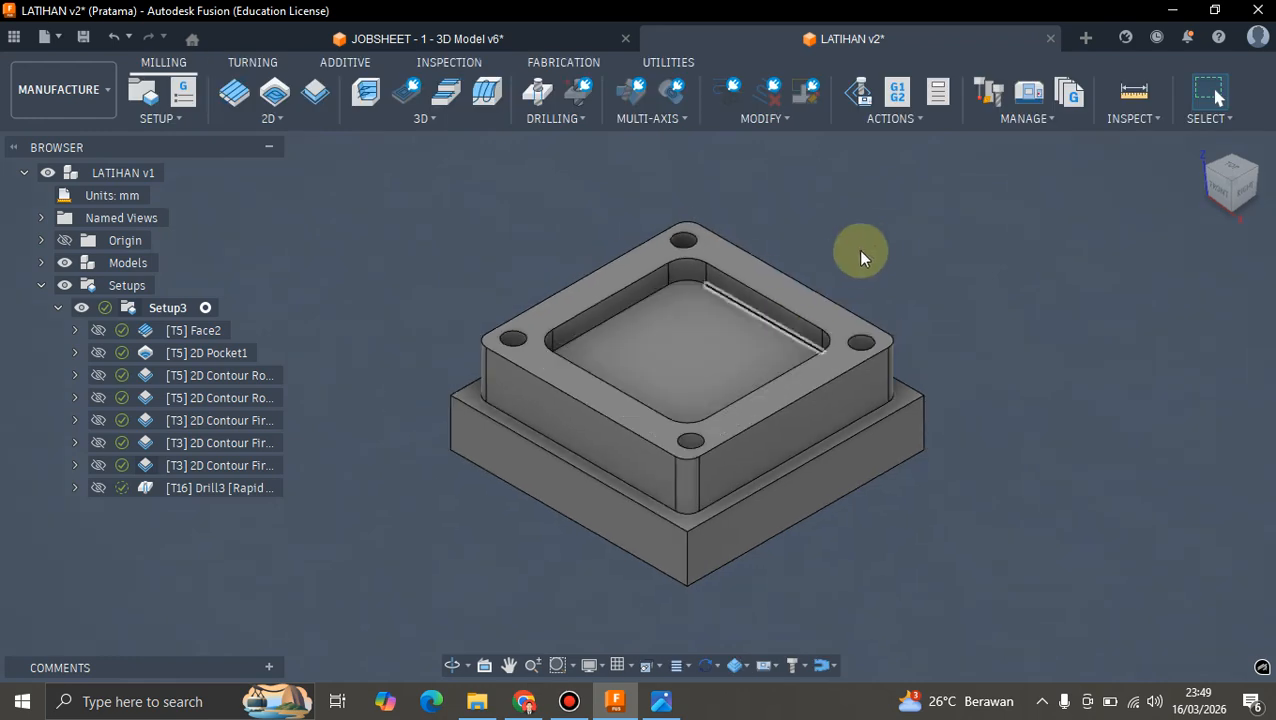
{"action": "left_click", "coordinate": [210, 488]}
{"action": "left_click", "coordinate": [857, 90]}
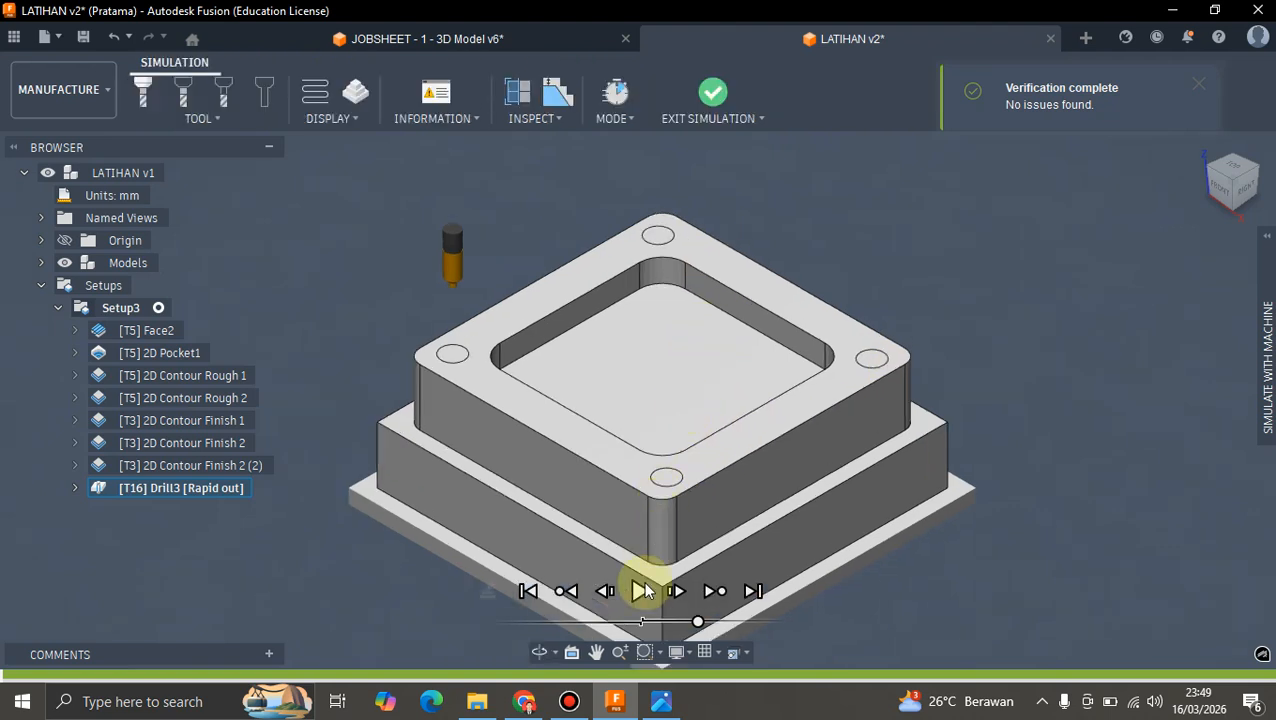
{"action": "left_click", "coordinate": [640, 590]}
{"action": "scroll", "coordinate": [729, 222], "scroll_direction": "up", "scroll_amount": 1}
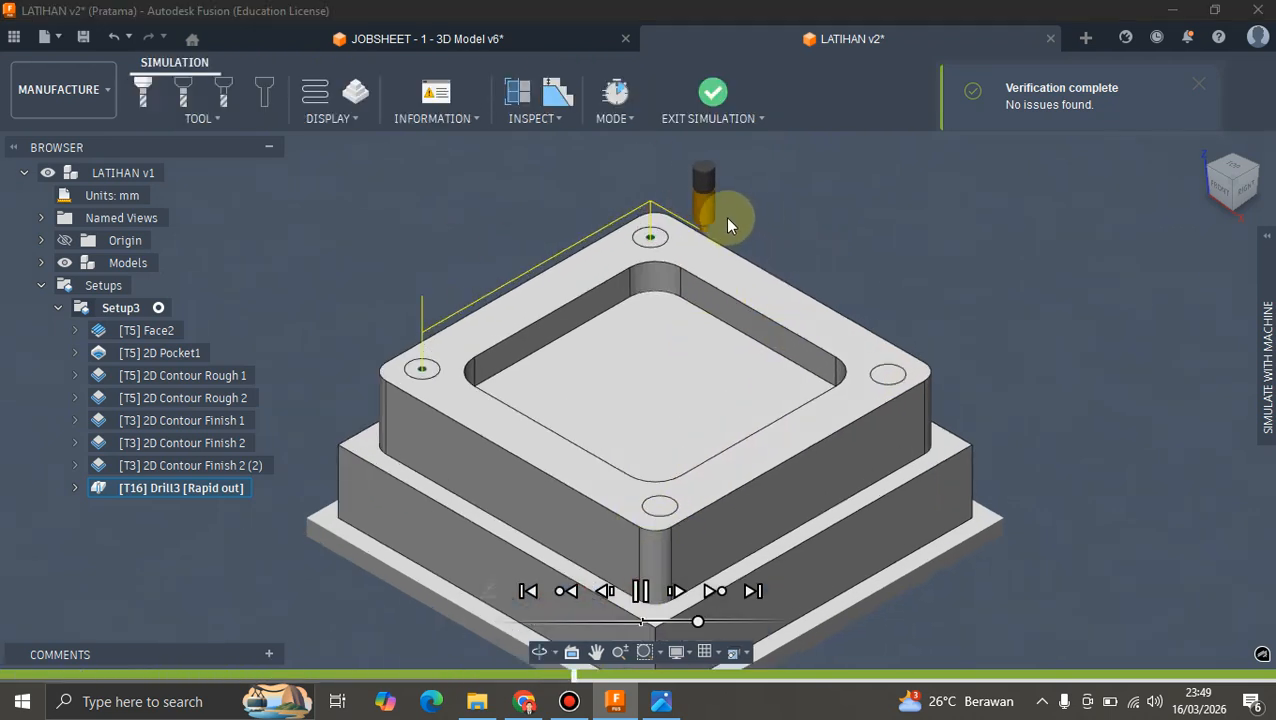
{"action": "scroll", "coordinate": [752, 216], "scroll_direction": "down", "scroll_amount": 1}
{"action": "scroll", "coordinate": [727, 232], "scroll_direction": "up", "scroll_amount": 1}
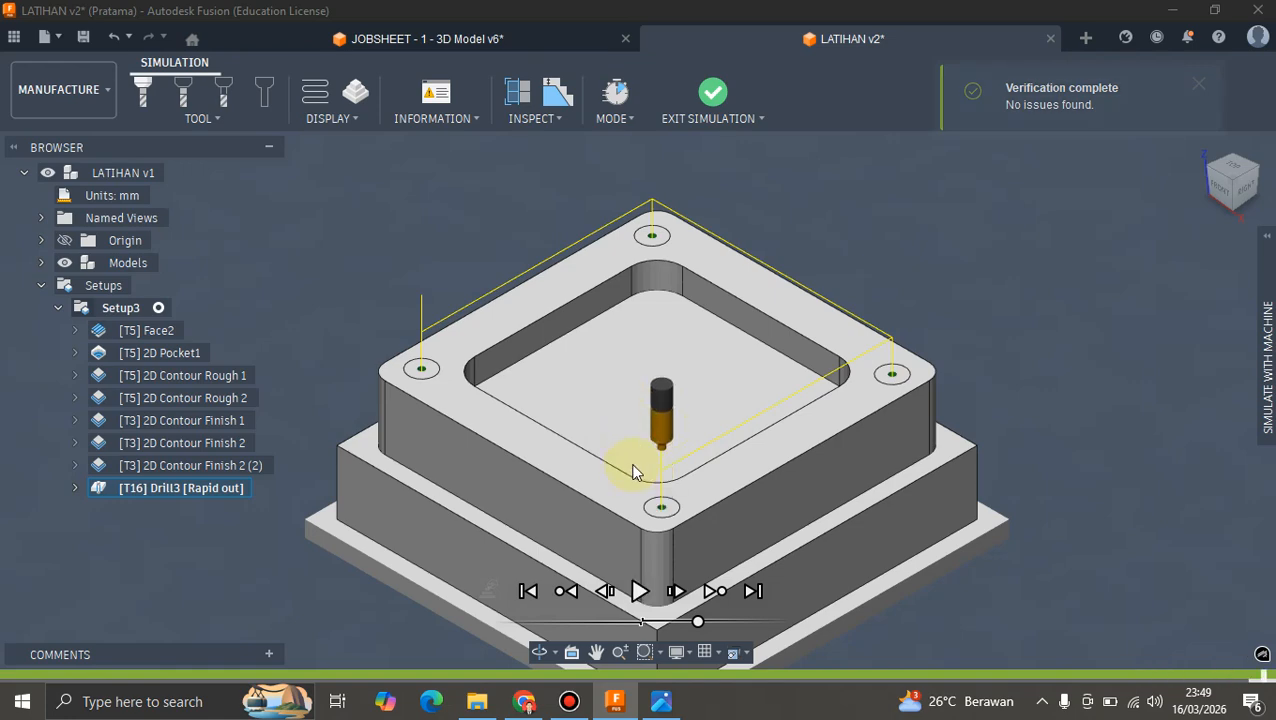
- Examine the center-drill marks and toolpath at the four corners and exit the simulation
{"action": "scroll", "coordinate": [641, 410], "scroll_direction": "up", "scroll_amount": 1}
{"action": "scroll", "coordinate": [661, 330], "scroll_direction": "down", "scroll_amount": 2}
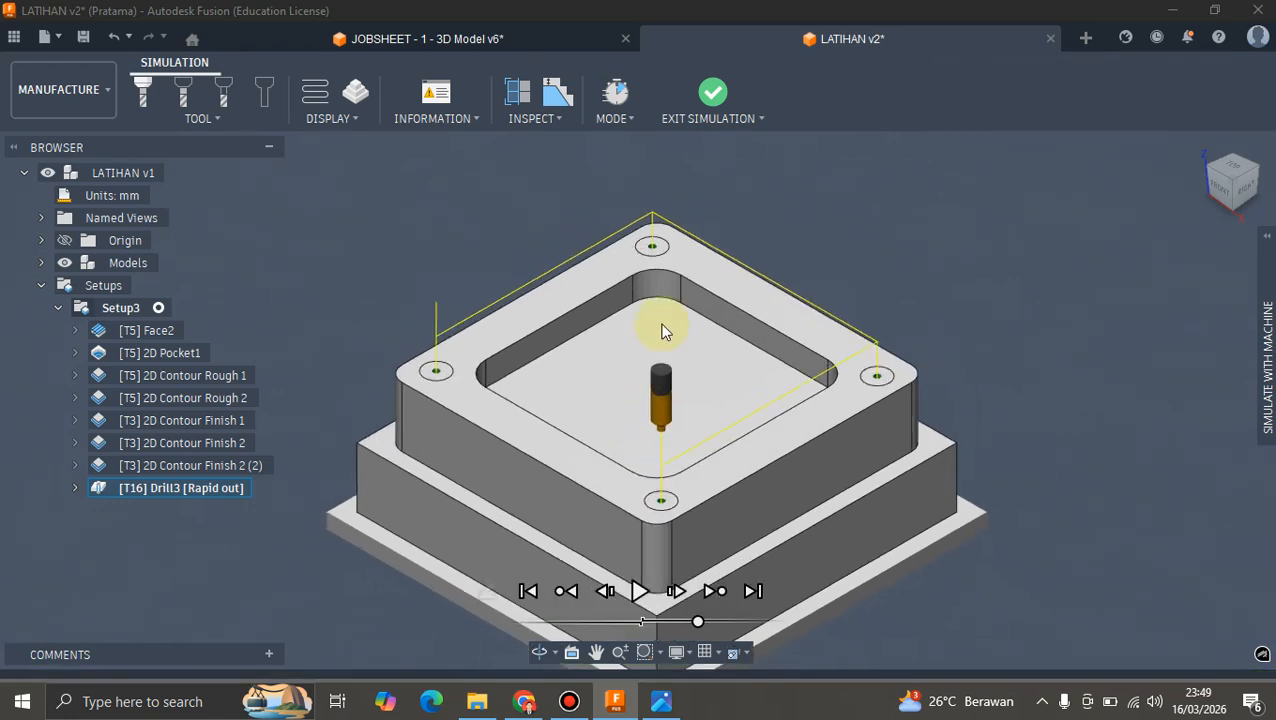
{"action": "scroll", "coordinate": [677, 279], "scroll_direction": "up", "scroll_amount": 2}
{"action": "scroll", "coordinate": [678, 270], "scroll_direction": "down", "scroll_amount": 3}
{"action": "scroll", "coordinate": [677, 278], "scroll_direction": "up", "scroll_amount": 2}
{"action": "scroll", "coordinate": [676, 280], "scroll_direction": "down", "scroll_amount": 2}
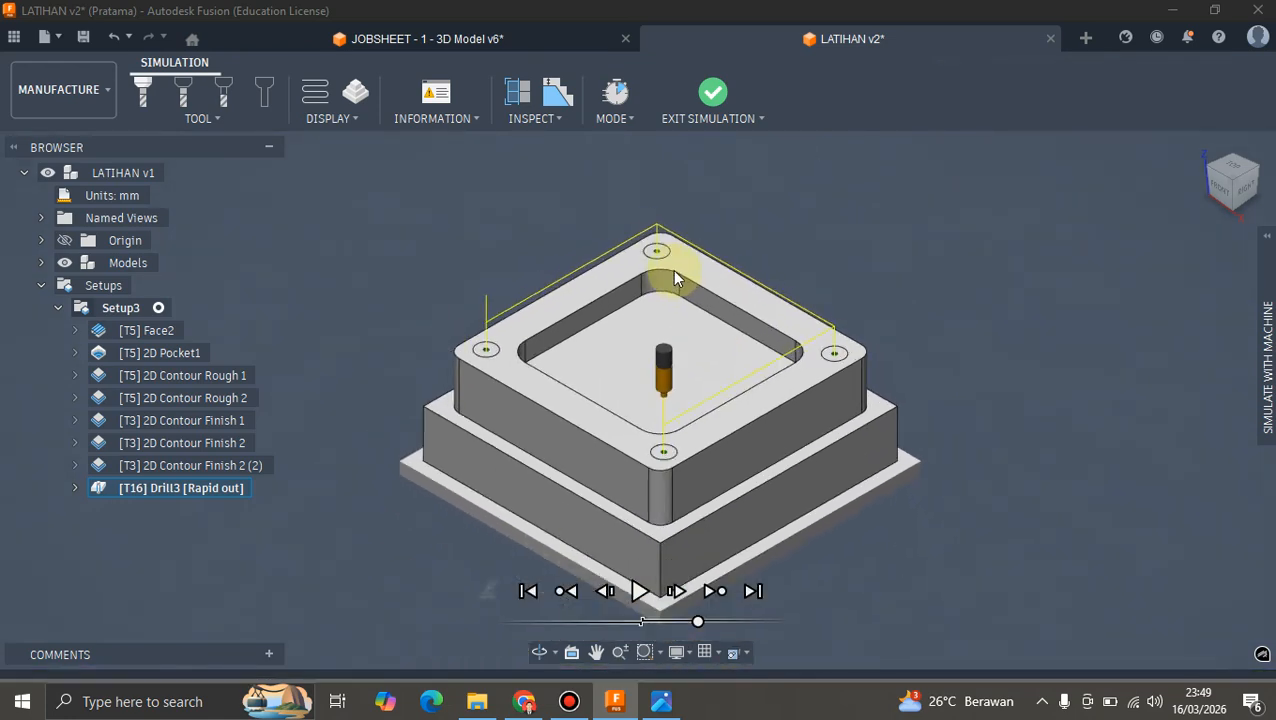
{"action": "scroll", "coordinate": [676, 282], "scroll_direction": "up", "scroll_amount": 2}
{"action": "scroll", "coordinate": [676, 283], "scroll_direction": "down", "scroll_amount": 2}
{"action": "left_click", "coordinate": [710, 92]}
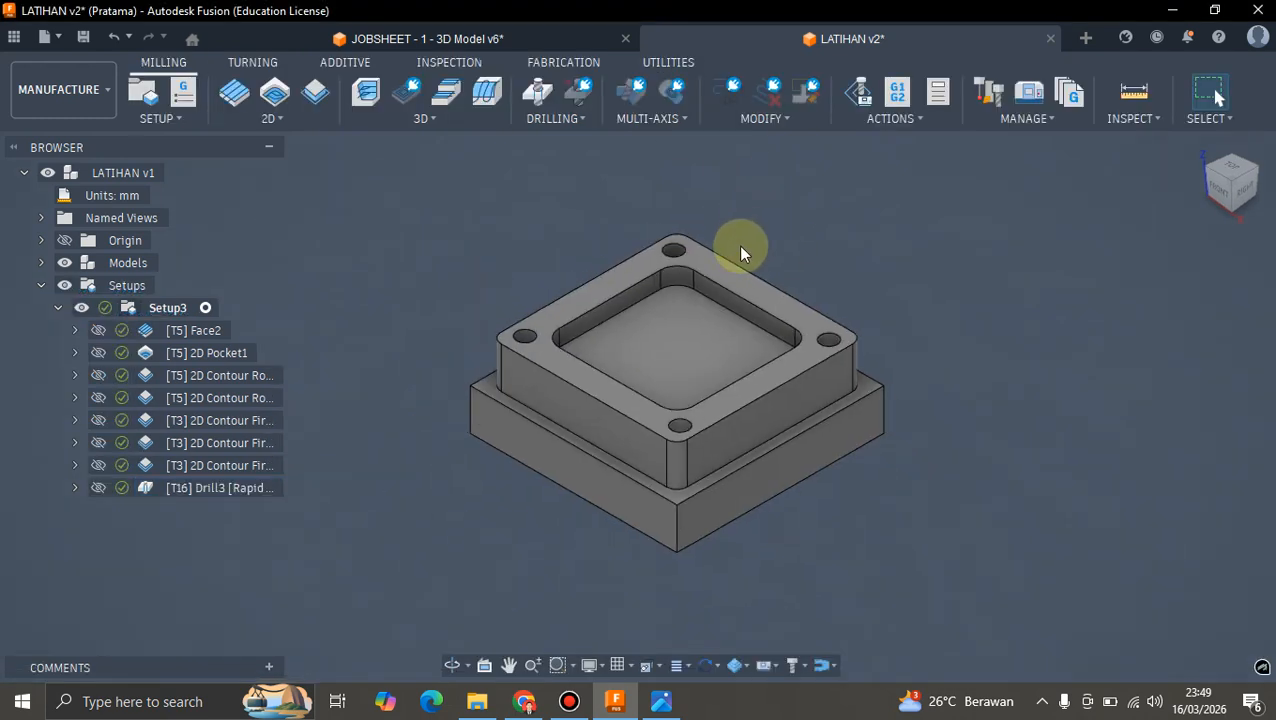
- Switch to the jobsheet drawing image and examine the corner holes' diameter and the block's height dimensions
{"action": "scroll", "coordinate": [738, 244], "scroll_direction": "down", "scroll_amount": 1}
{"action": "scroll", "coordinate": [745, 213], "scroll_direction": "up", "scroll_amount": 1}
{"action": "scroll", "coordinate": [765, 212], "scroll_direction": "down", "scroll_amount": 1}
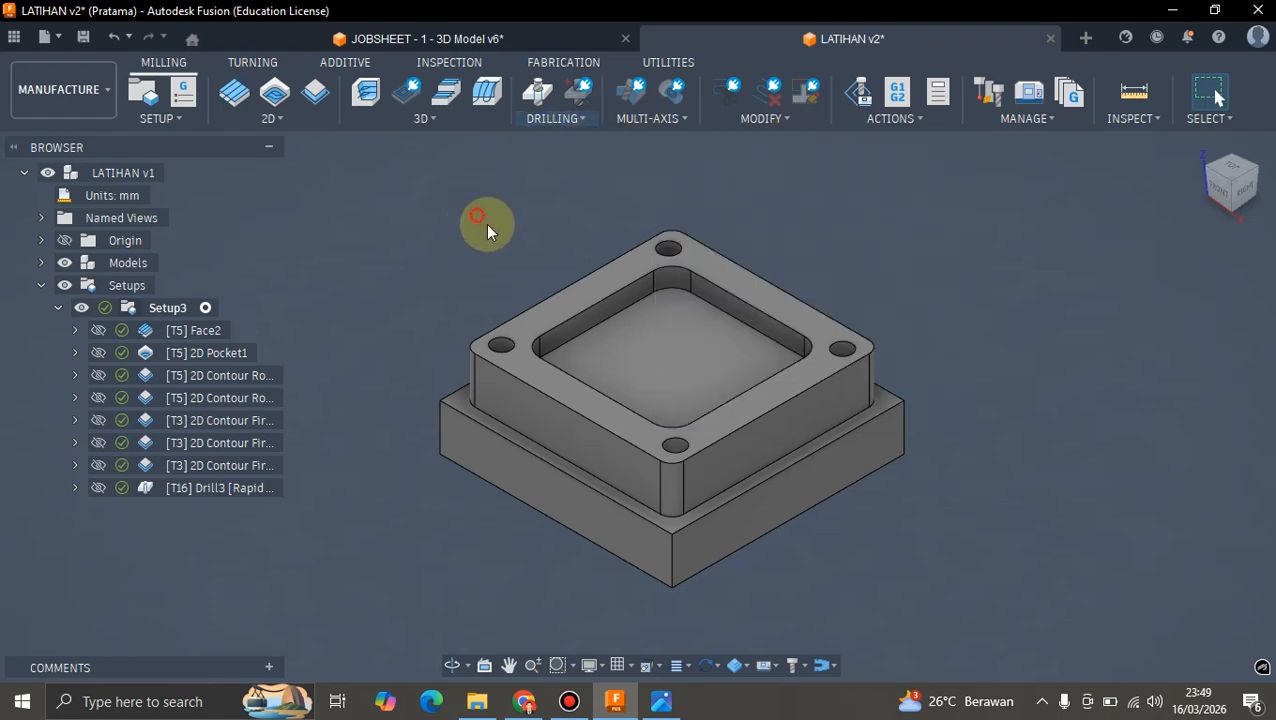
{"action": "key", "text": "alt+Tab"}
{"action": "scroll", "coordinate": [545, 260], "scroll_direction": "up", "scroll_amount": 3}
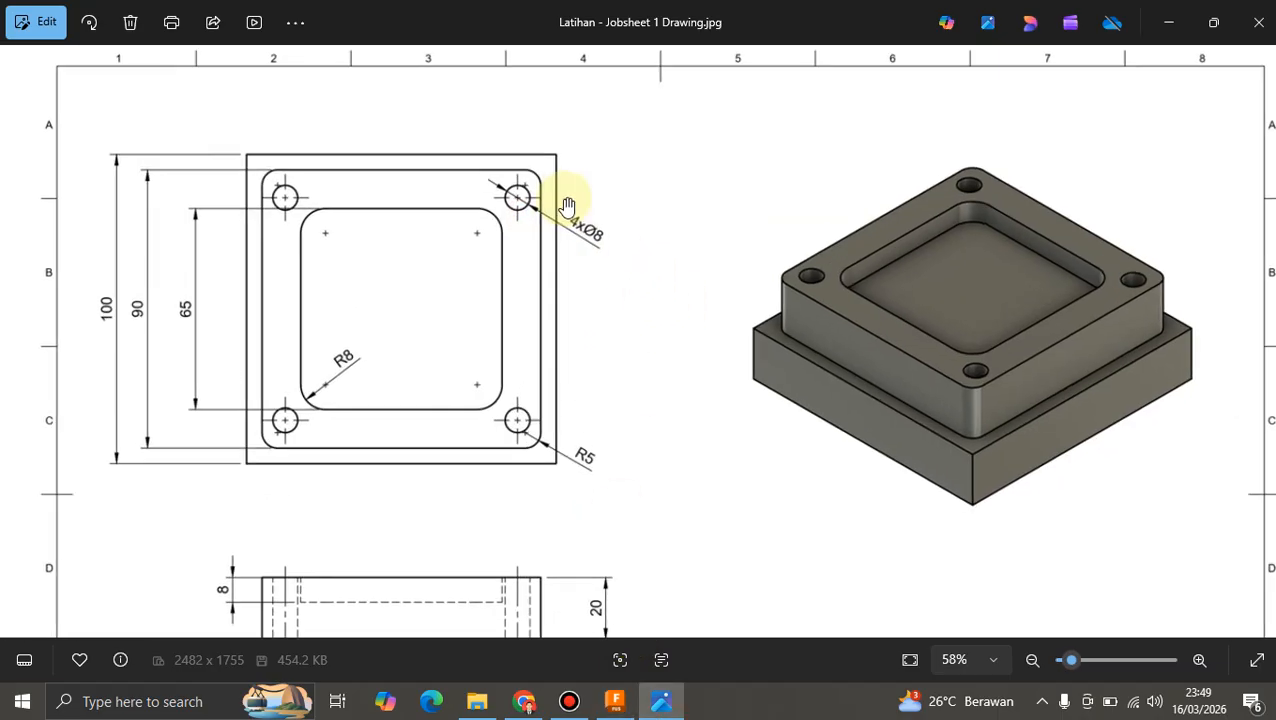
{"action": "scroll", "coordinate": [570, 222], "scroll_direction": "down", "scroll_amount": 3}
{"action": "left_click_drag", "start_coordinate": [655, 180], "coordinate": [648, 130]}
{"action": "mouse_move", "coordinate": [604, 208]}
{"action": "left_mouse_down"}
{"action": "mouse_move", "coordinate": [607, 174]}
{"action": "mouse_move", "coordinate": [603, 300]}
{"action": "left_mouse_up"}
{"action": "scroll", "coordinate": [555, 503], "scroll_direction": "up", "scroll_amount": 3}
{"action": "left_click_drag", "start_coordinate": [529, 508], "coordinate": [577, 487]}
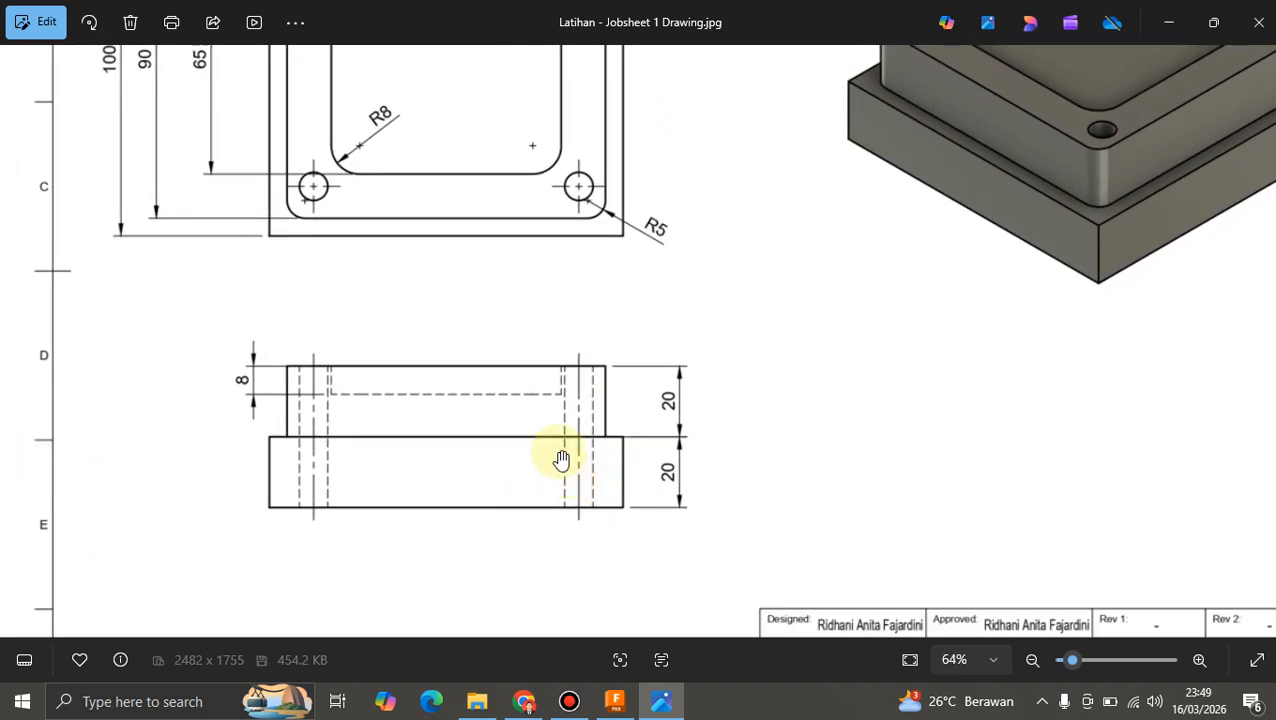
{"action": "left_click_drag", "start_coordinate": [552, 427], "coordinate": [580, 465]}
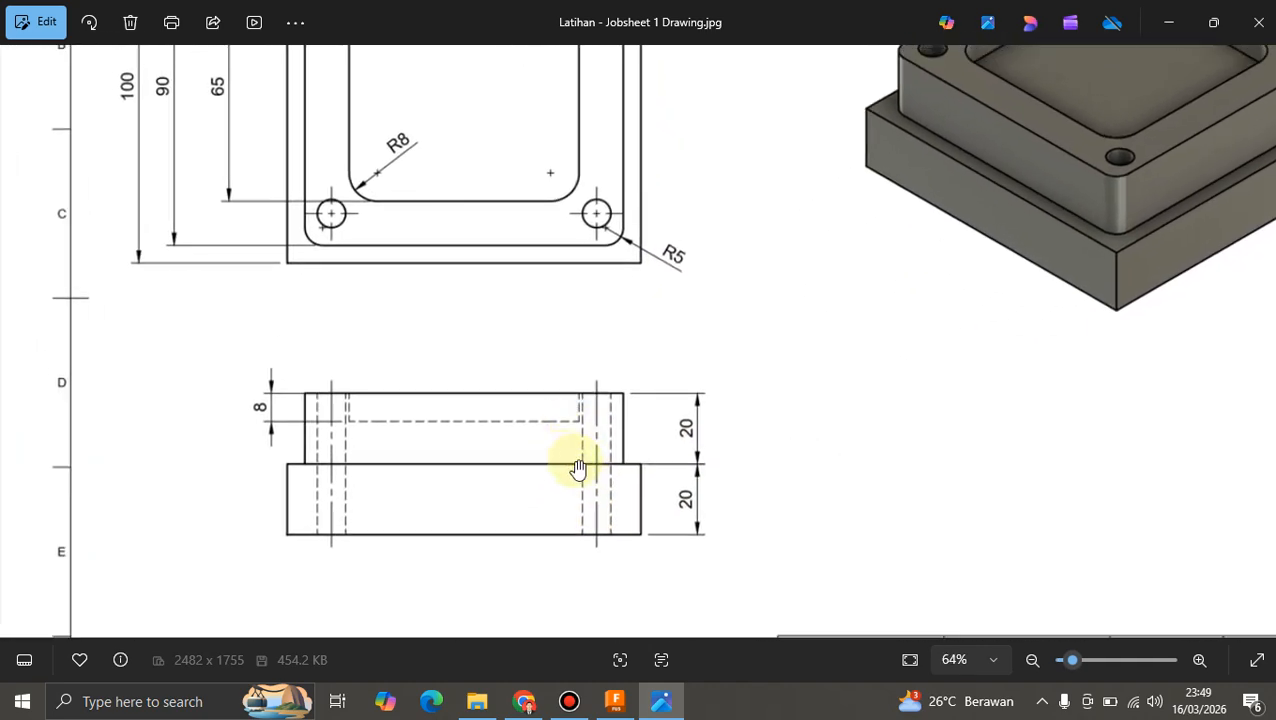
- Return to Autodesk Fusion and start another drill operation using the #13 Ø8 mm drill from Tama Tool with the High Alloyed Steel preset
{"action": "left_click", "coordinate": [614, 701]}
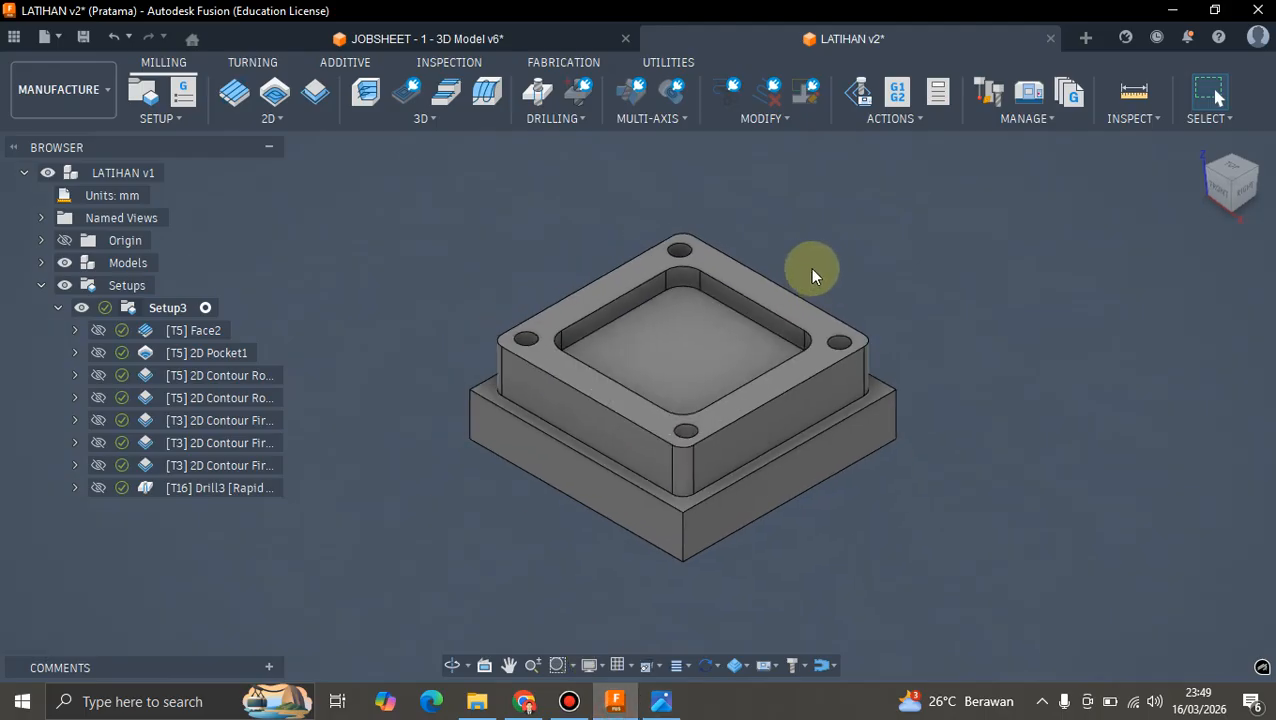
{"action": "scroll", "coordinate": [750, 330], "scroll_direction": "up", "scroll_amount": 2}
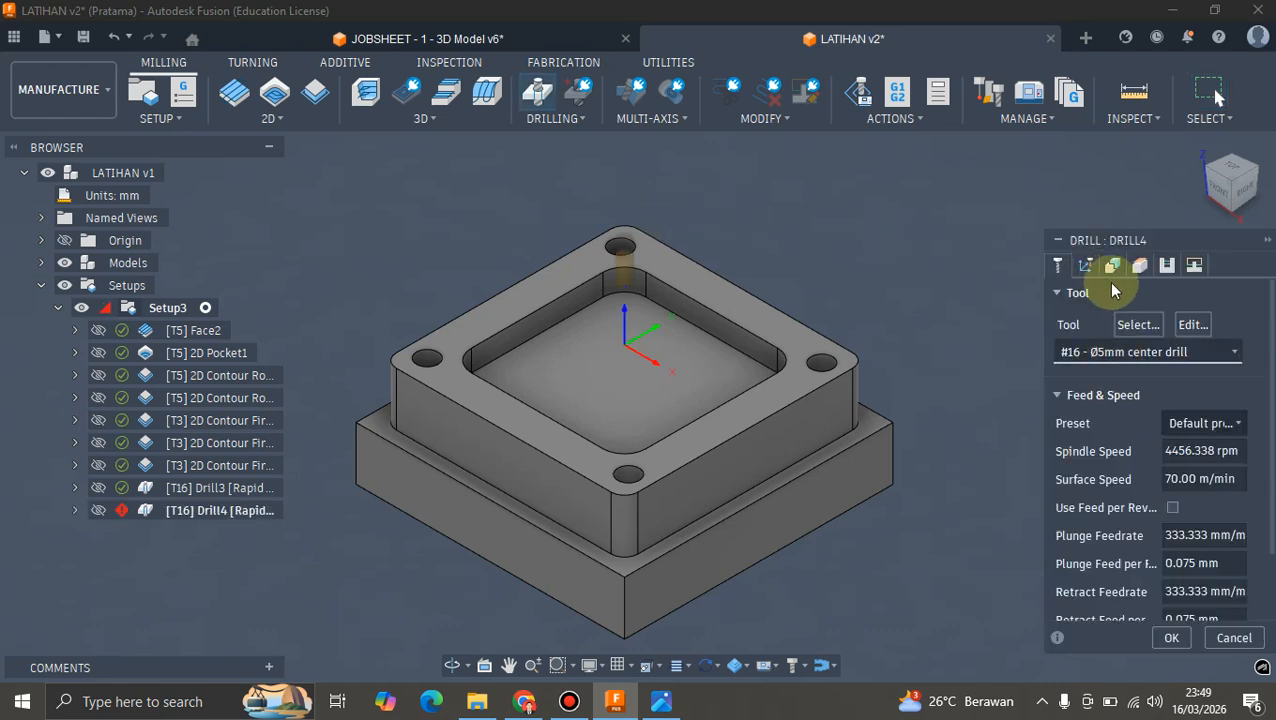
{"action": "left_click", "coordinate": [1104, 352]}
{"action": "left_click", "coordinate": [1120, 345]}
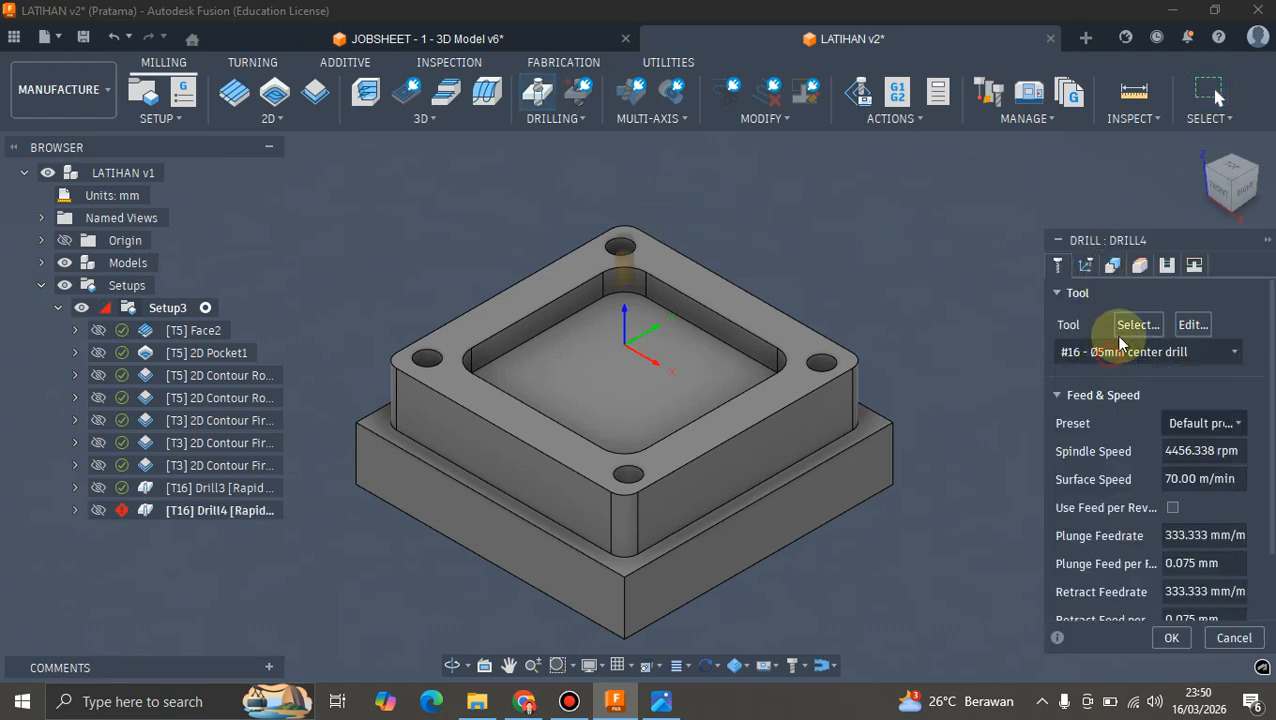
{"action": "left_click", "coordinate": [1131, 328]}
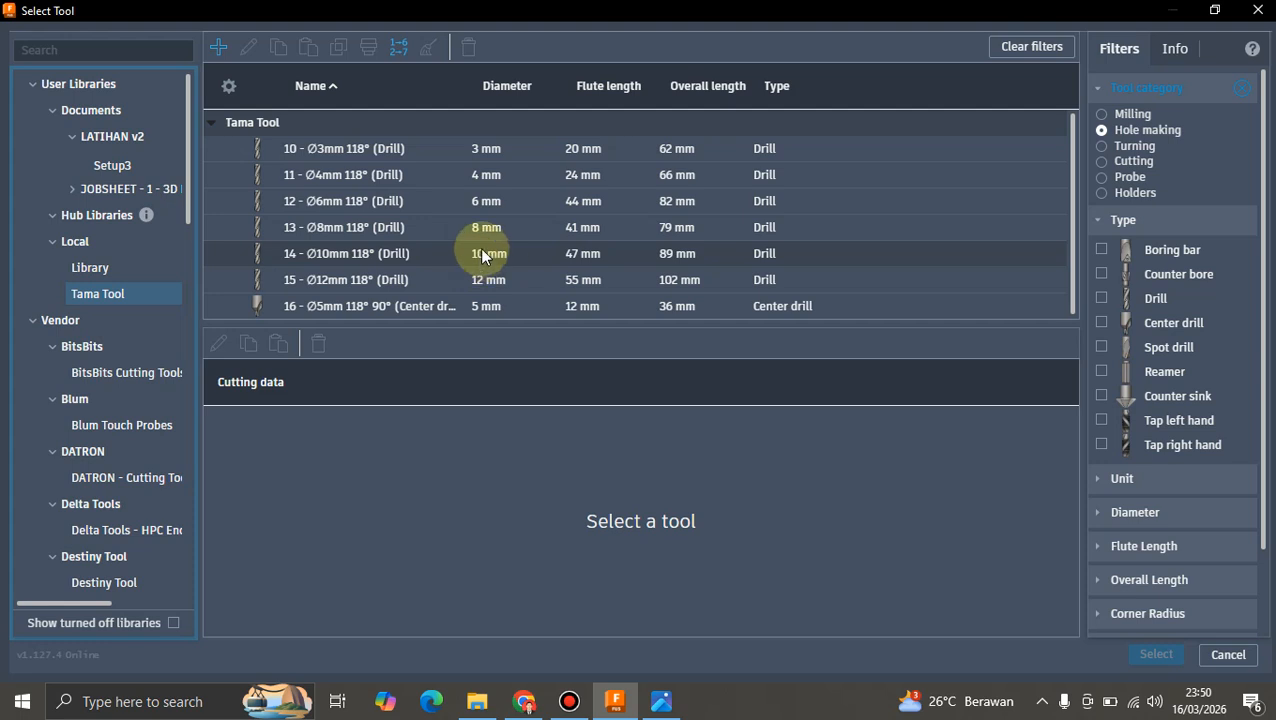
{"action": "left_click", "coordinate": [145, 292]}
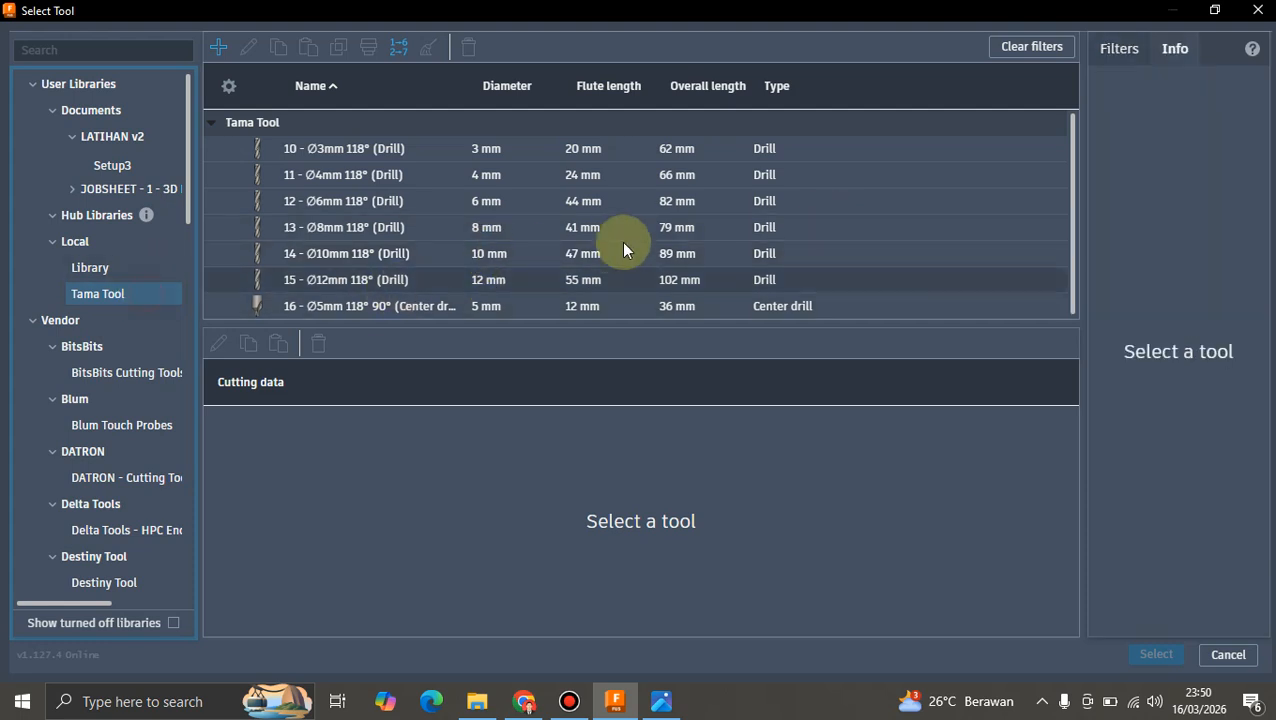
{"action": "left_click", "coordinate": [490, 232]}
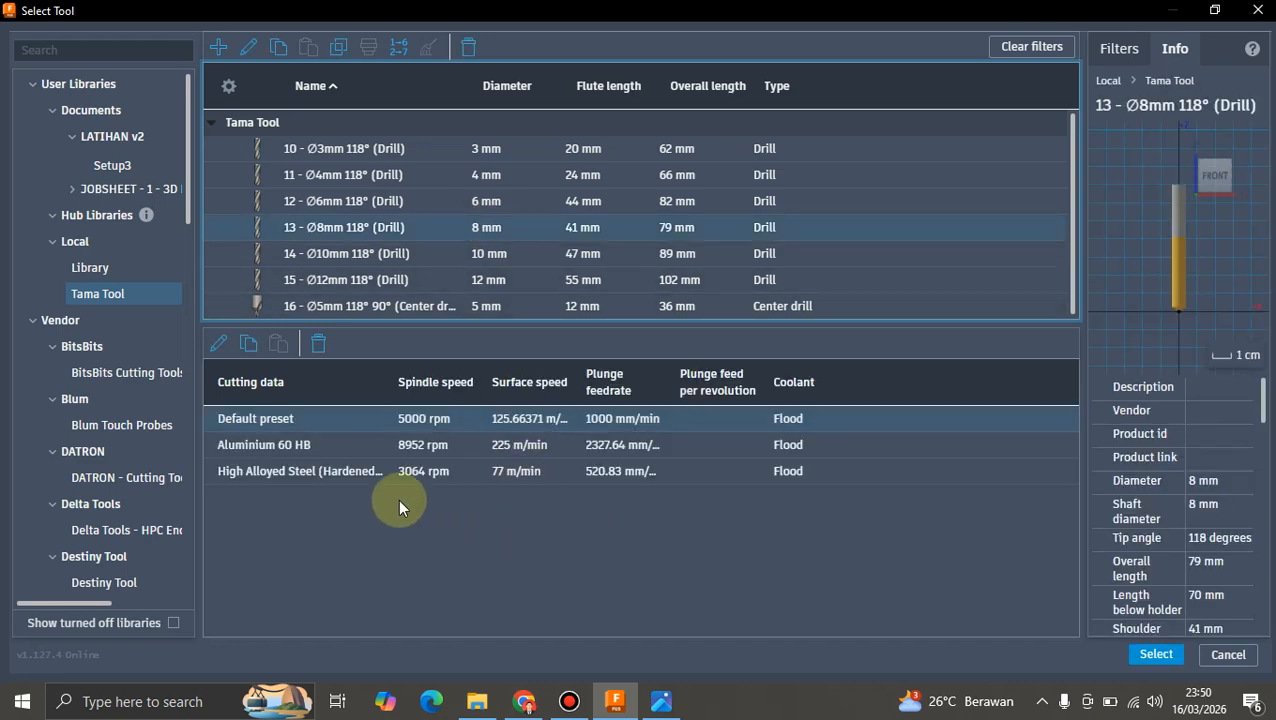
{"action": "left_click", "coordinate": [343, 471]}
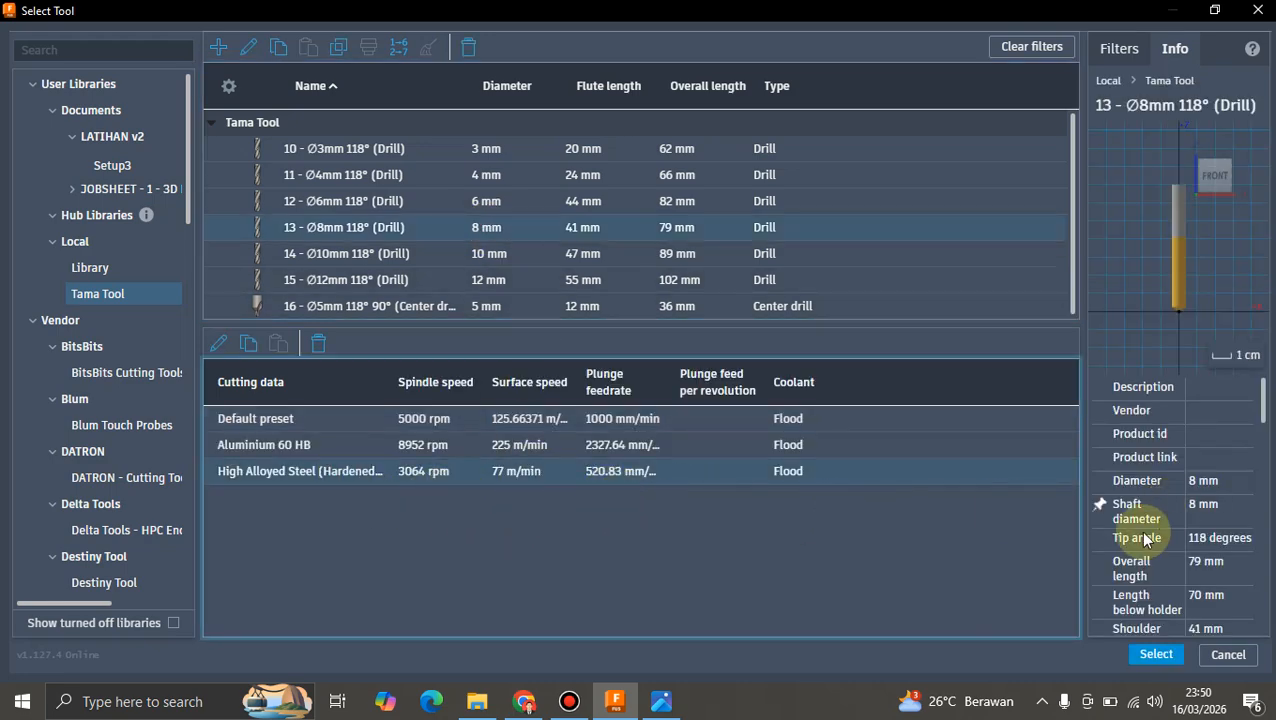
{"action": "left_click", "coordinate": [1157, 655]}
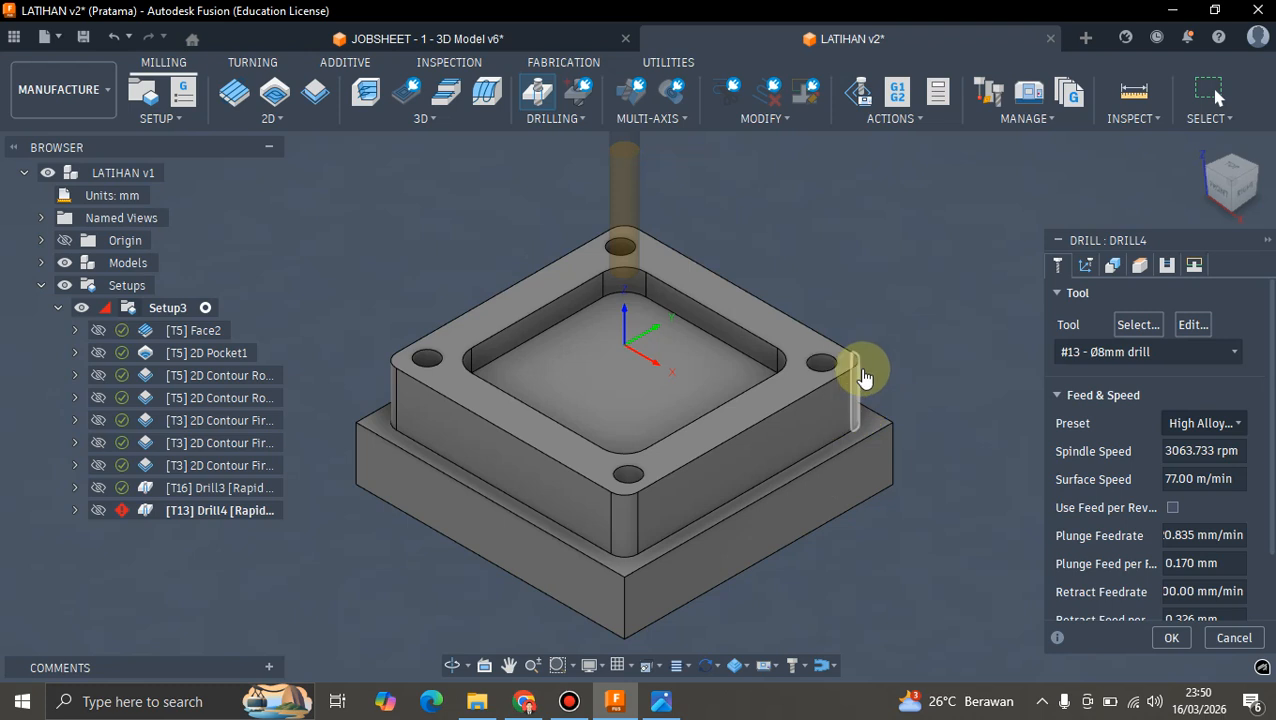
- Select the faces of the four corner holes as the drilling geometry
{"action": "left_click", "coordinate": [1114, 265]}
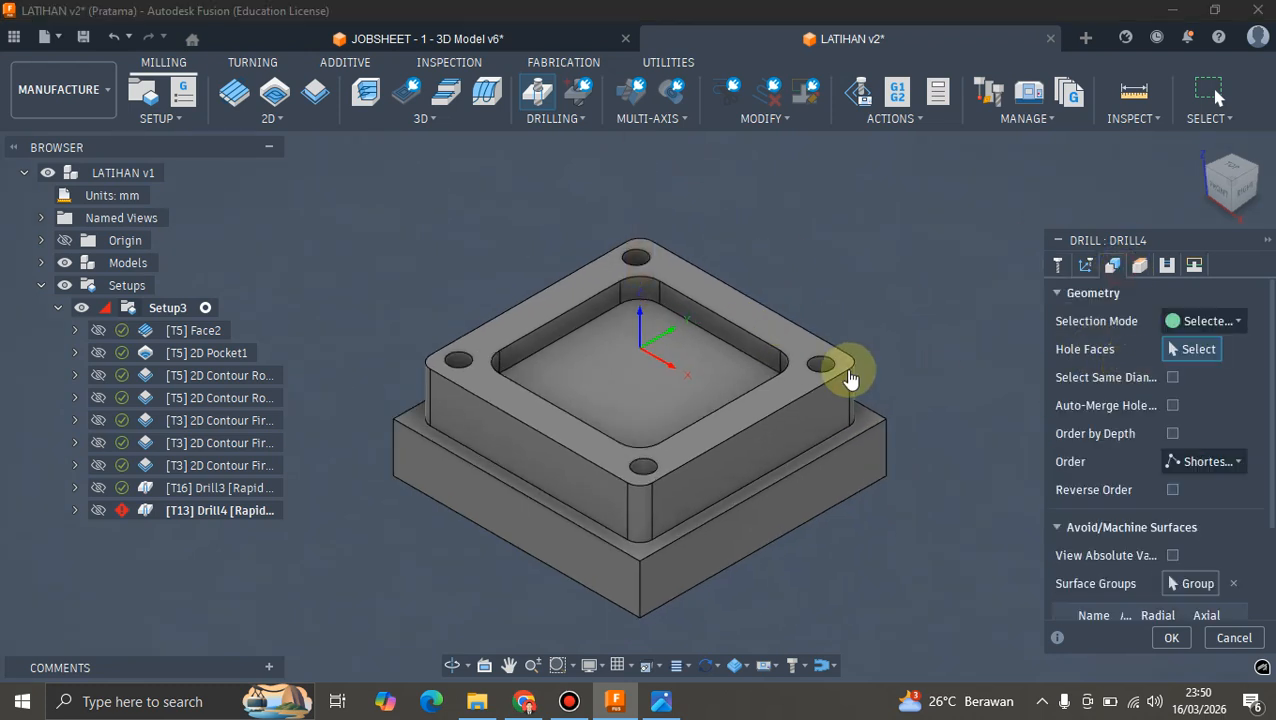
{"action": "scroll", "coordinate": [370, 413], "scroll_direction": "up", "scroll_amount": 3}
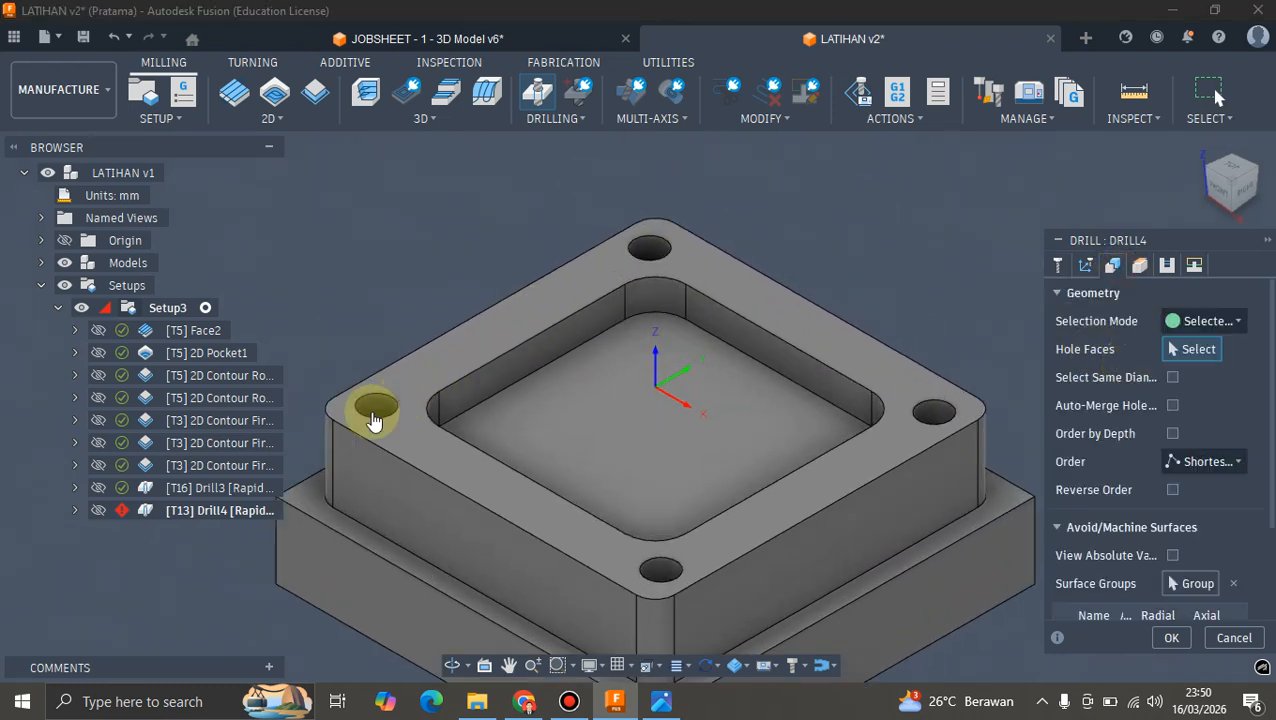
{"action": "left_click", "coordinate": [385, 407]}
{"action": "left_click", "coordinate": [648, 250]}
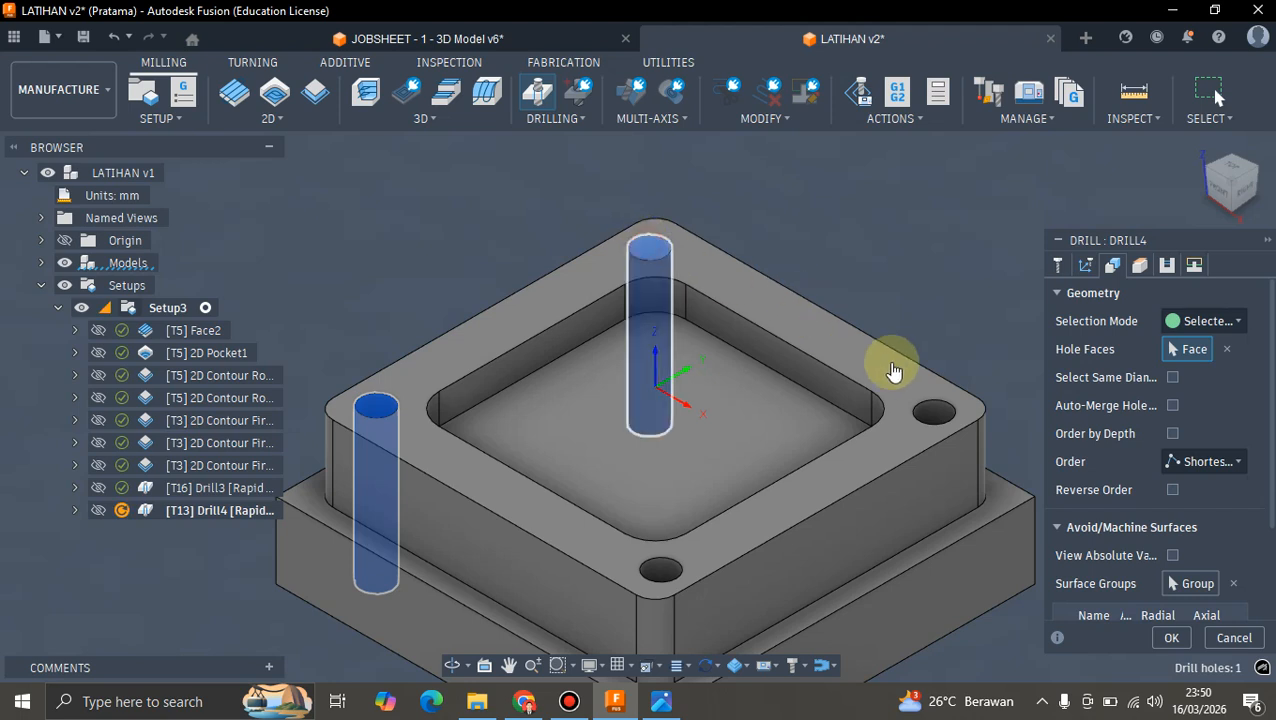
{"action": "left_click", "coordinate": [928, 413]}
{"action": "left_click", "coordinate": [661, 575]}
{"action": "scroll", "coordinate": [822, 335], "scroll_direction": "down", "scroll_amount": 1}
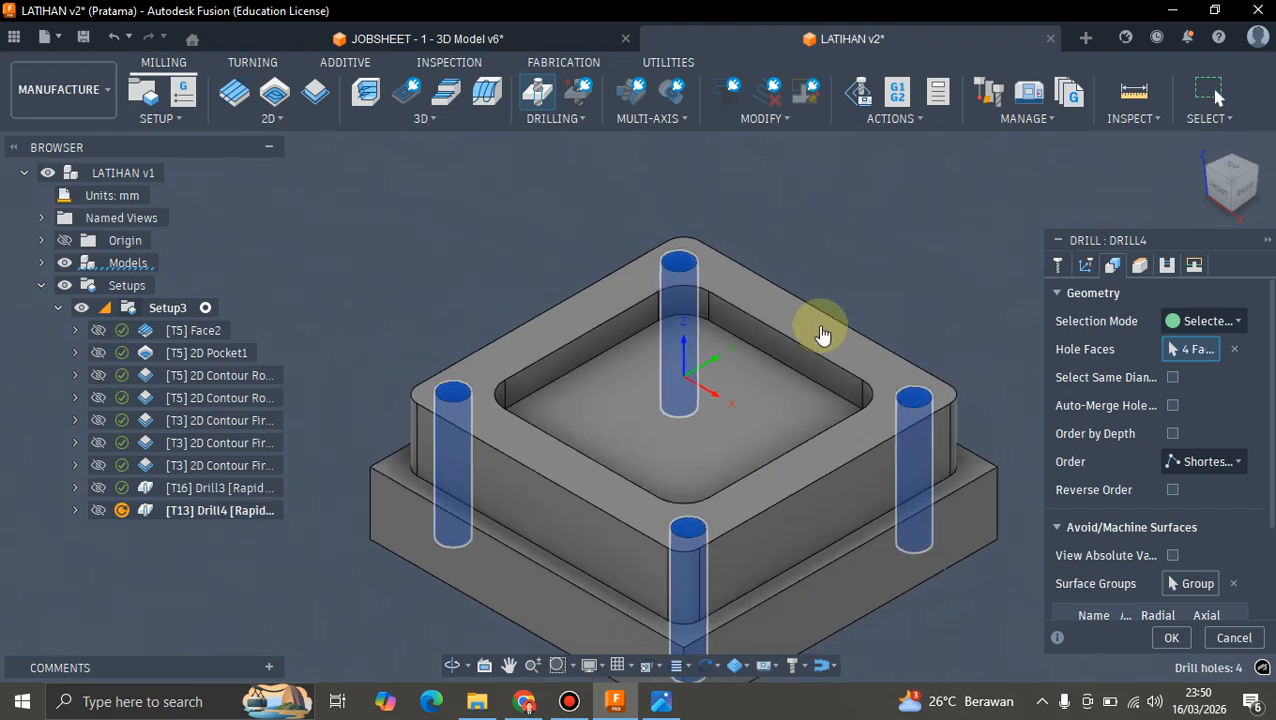
- Inspect the drilling heights from the front and reference the bottom height from the hole bottom
{"action": "left_click", "coordinate": [1139, 265]}
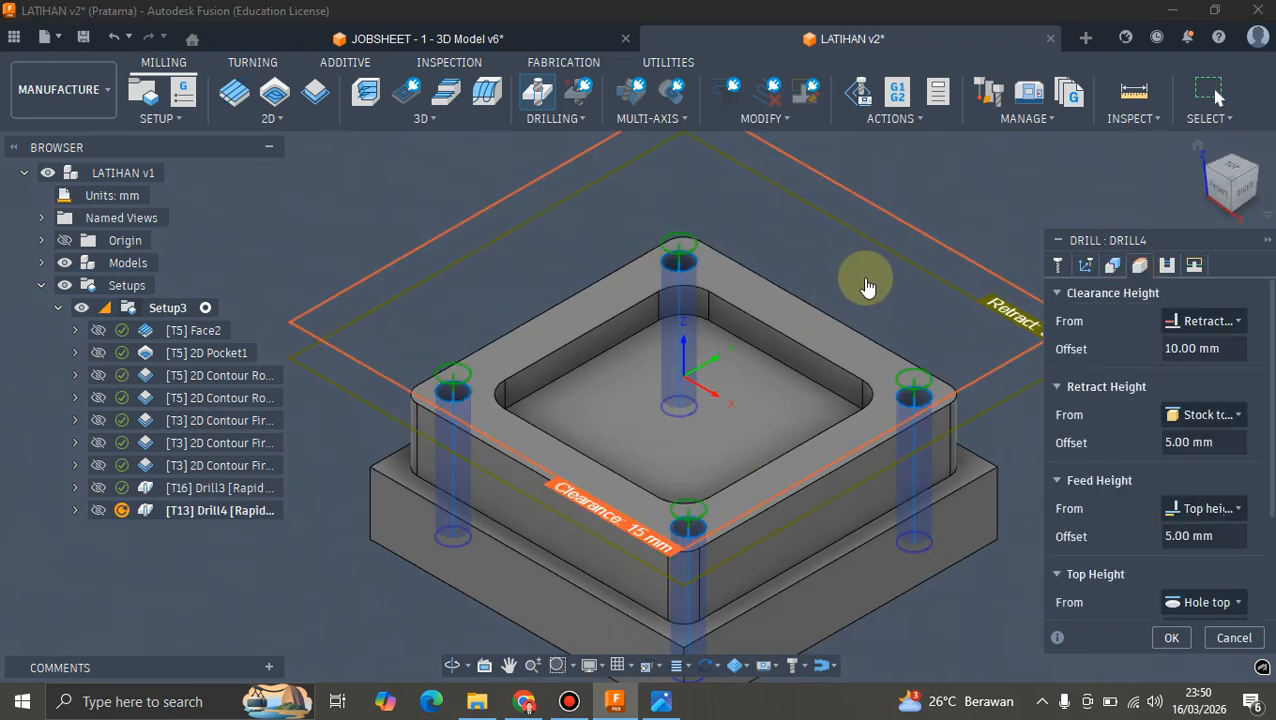
{"action": "scroll", "coordinate": [868, 278], "scroll_direction": "down", "scroll_amount": 1}
{"action": "scroll", "coordinate": [874, 280], "scroll_direction": "down", "scroll_amount": 1}
{"action": "scroll", "coordinate": [1117, 461], "scroll_direction": "down", "scroll_amount": 3}
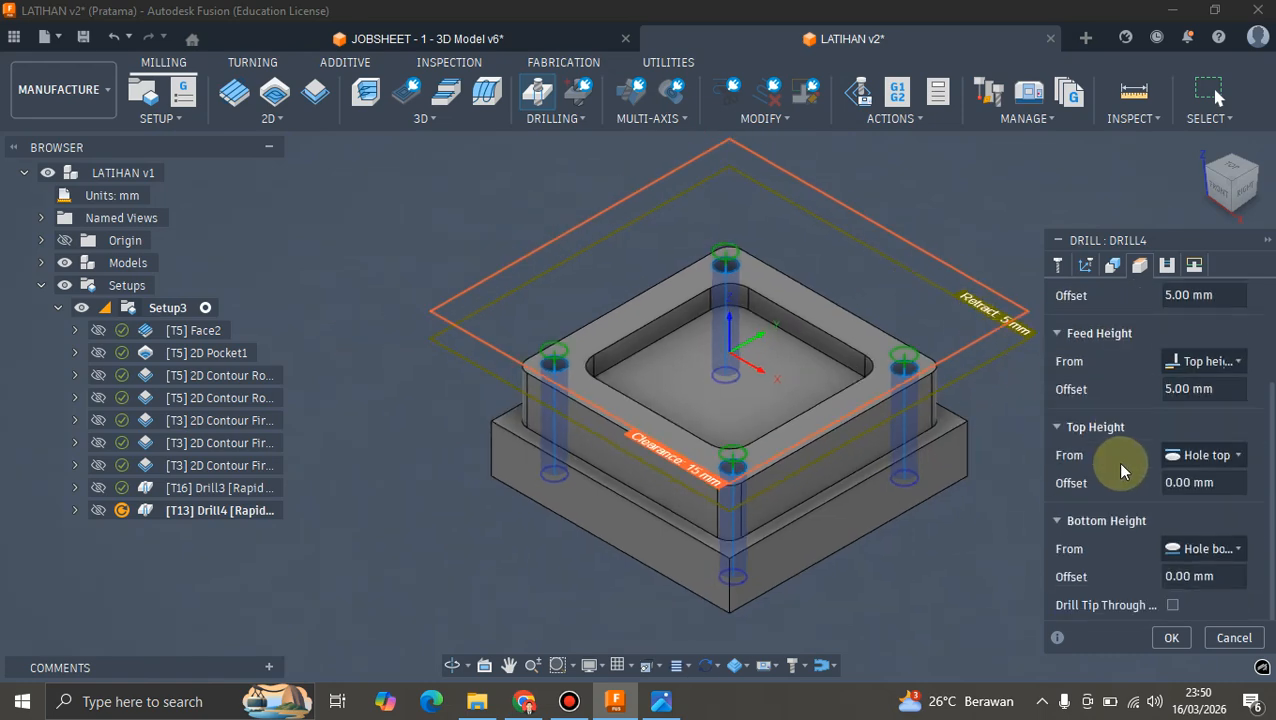
{"action": "left_click", "coordinate": [1204, 215]}
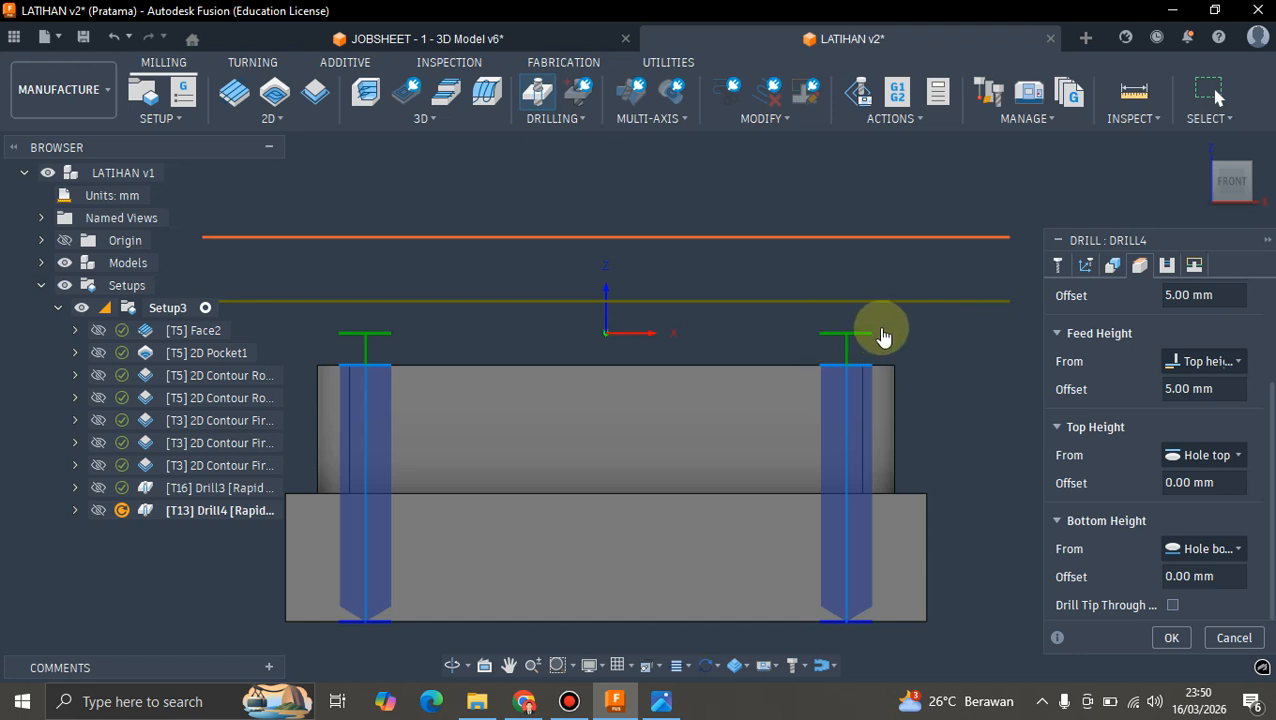
{"action": "scroll", "coordinate": [886, 380], "scroll_direction": "down", "scroll_amount": 2}
{"action": "scroll", "coordinate": [880, 450], "scroll_direction": "up", "scroll_amount": 1}
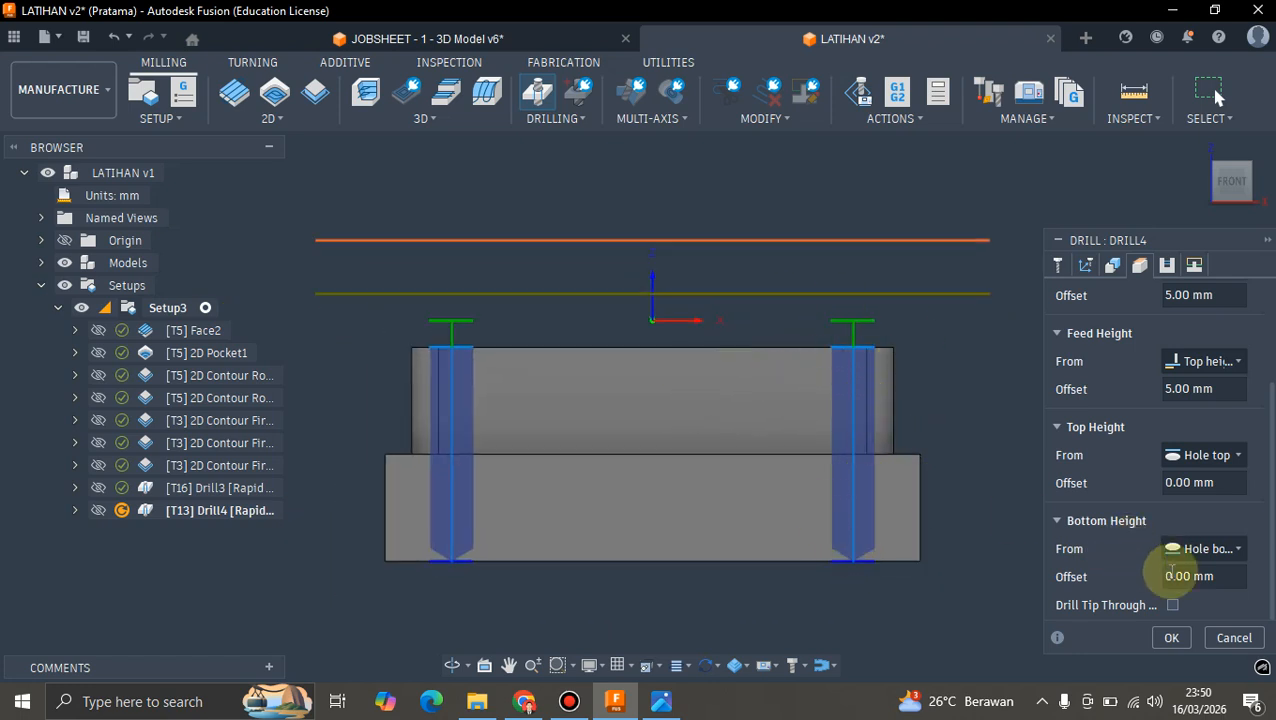
{"action": "left_click", "coordinate": [1202, 550]}
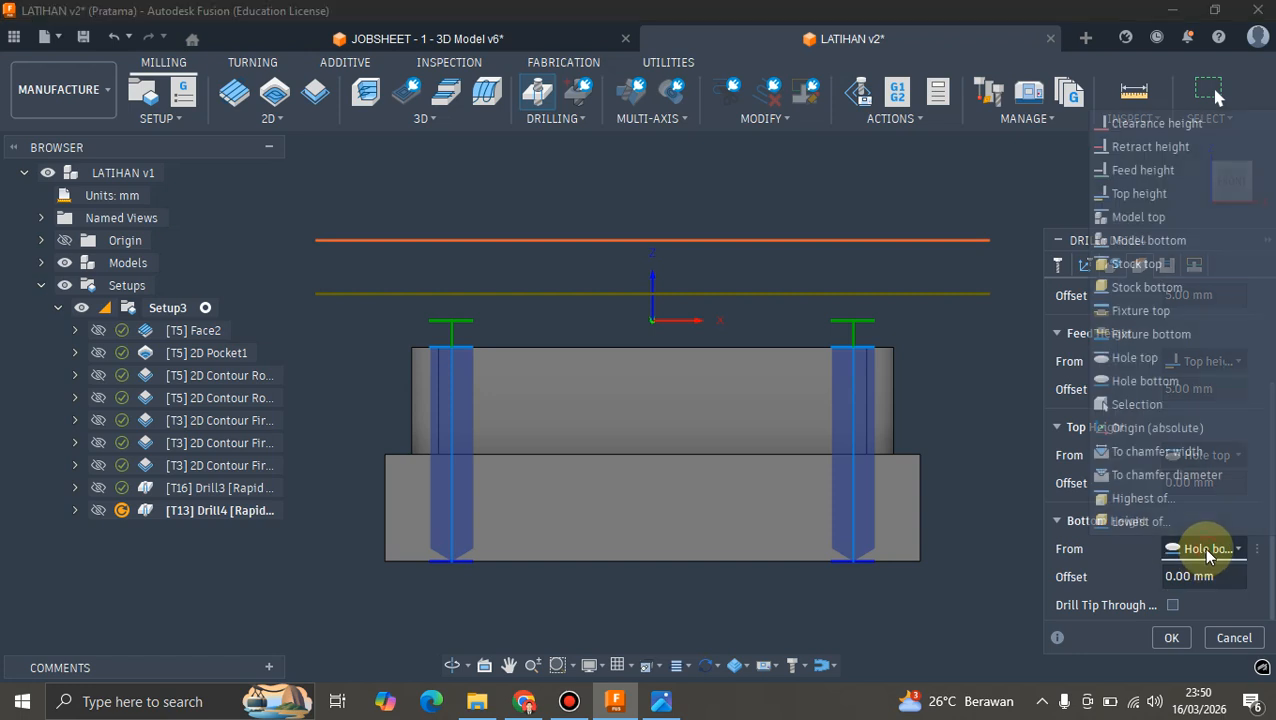
{"action": "left_click", "coordinate": [1154, 383]}
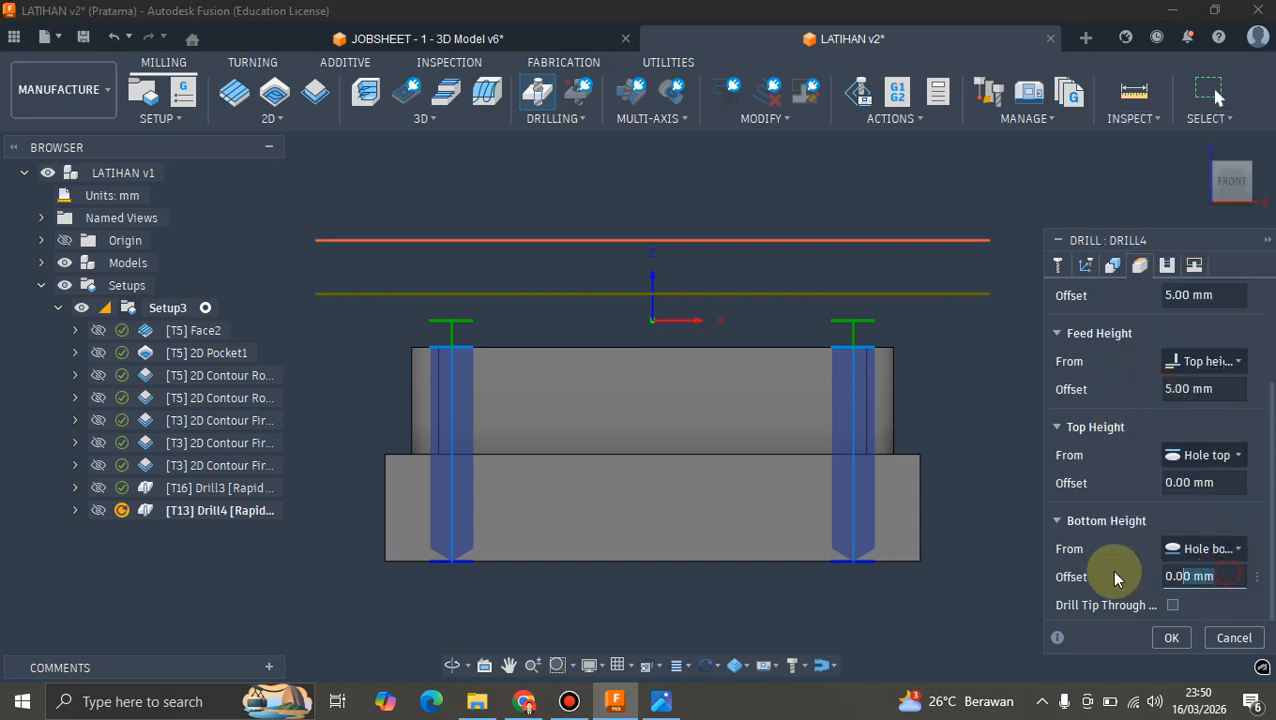
- Set the bottom height offset to -5 mm and check the drill depth below the block against the other heights
{"action": "scroll", "coordinate": [917, 541], "scroll_direction": "up", "scroll_amount": 5}
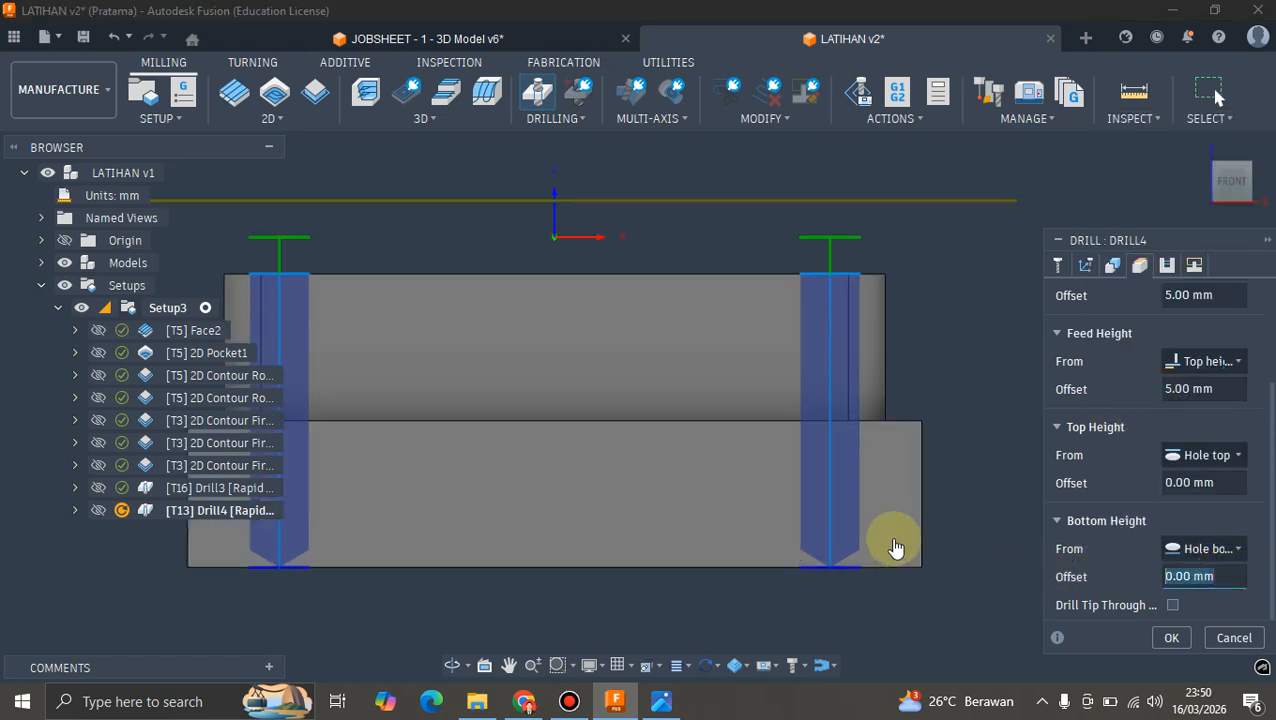
{"action": "scroll", "coordinate": [792, 564], "scroll_direction": "down", "scroll_amount": 5}
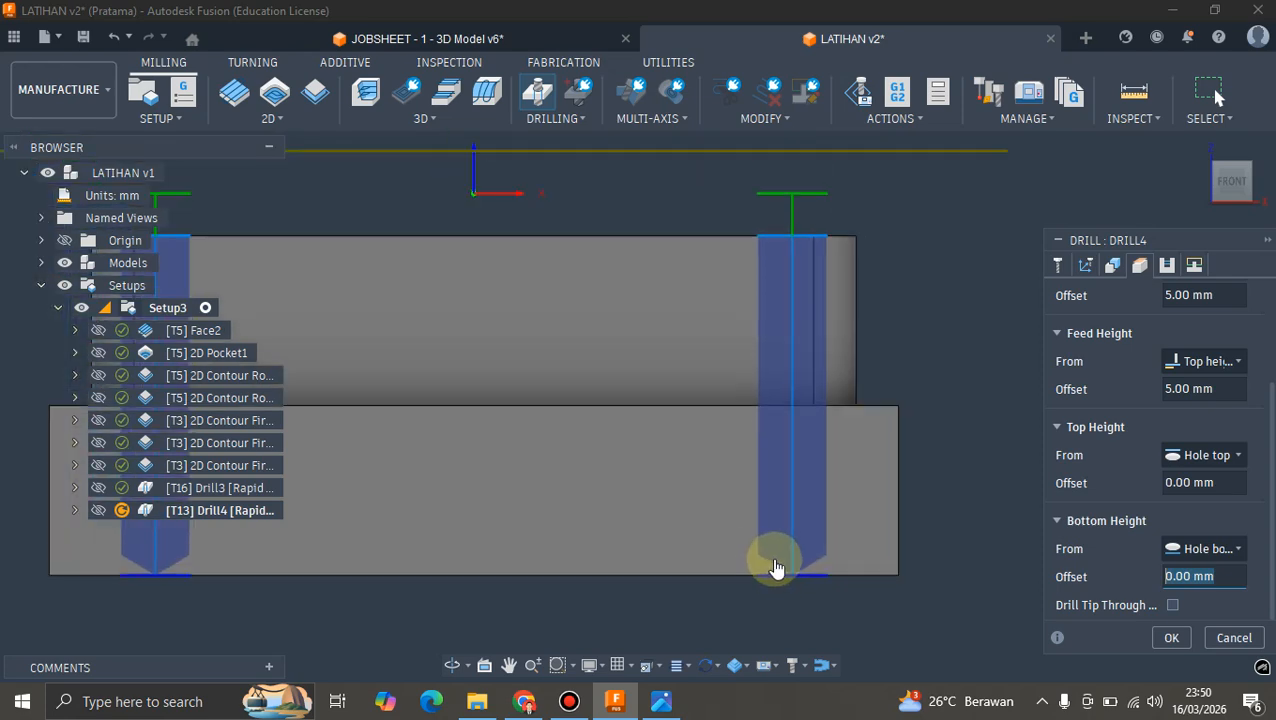
{"action": "type", "text": "-"}
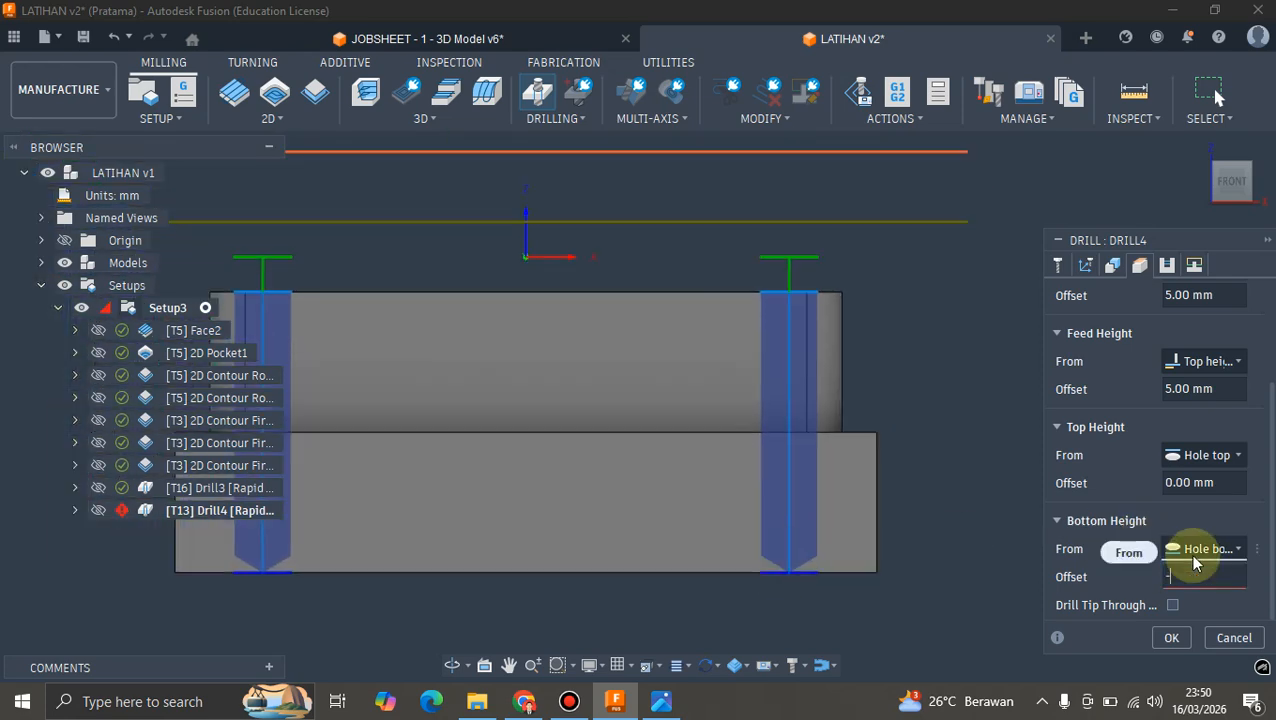
{"action": "type", "text": "5"}
{"action": "scroll", "coordinate": [908, 420], "scroll_direction": "down", "scroll_amount": 1}
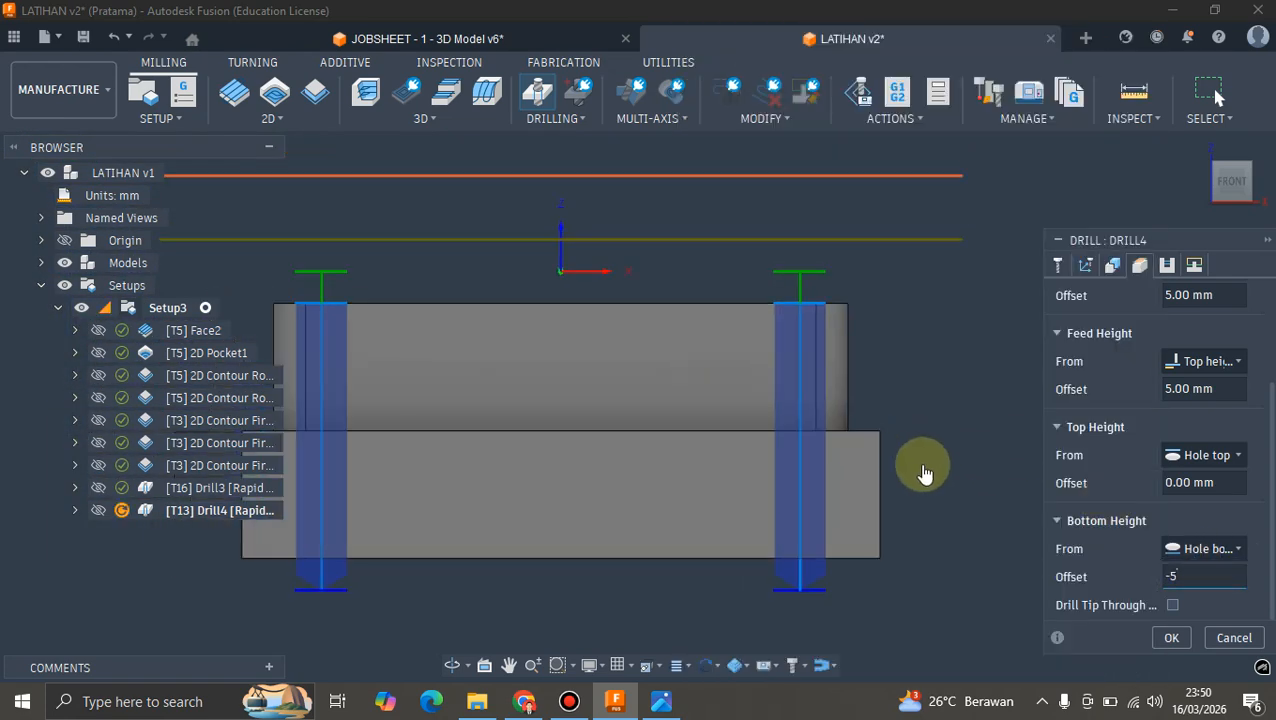
{"action": "scroll", "coordinate": [923, 465], "scroll_direction": "up", "scroll_amount": 1}
{"action": "scroll", "coordinate": [888, 394], "scroll_direction": "down", "scroll_amount": 2}
{"action": "scroll", "coordinate": [847, 396], "scroll_direction": "up", "scroll_amount": 2}
{"action": "scroll", "coordinate": [843, 417], "scroll_direction": "down", "scroll_amount": 1}
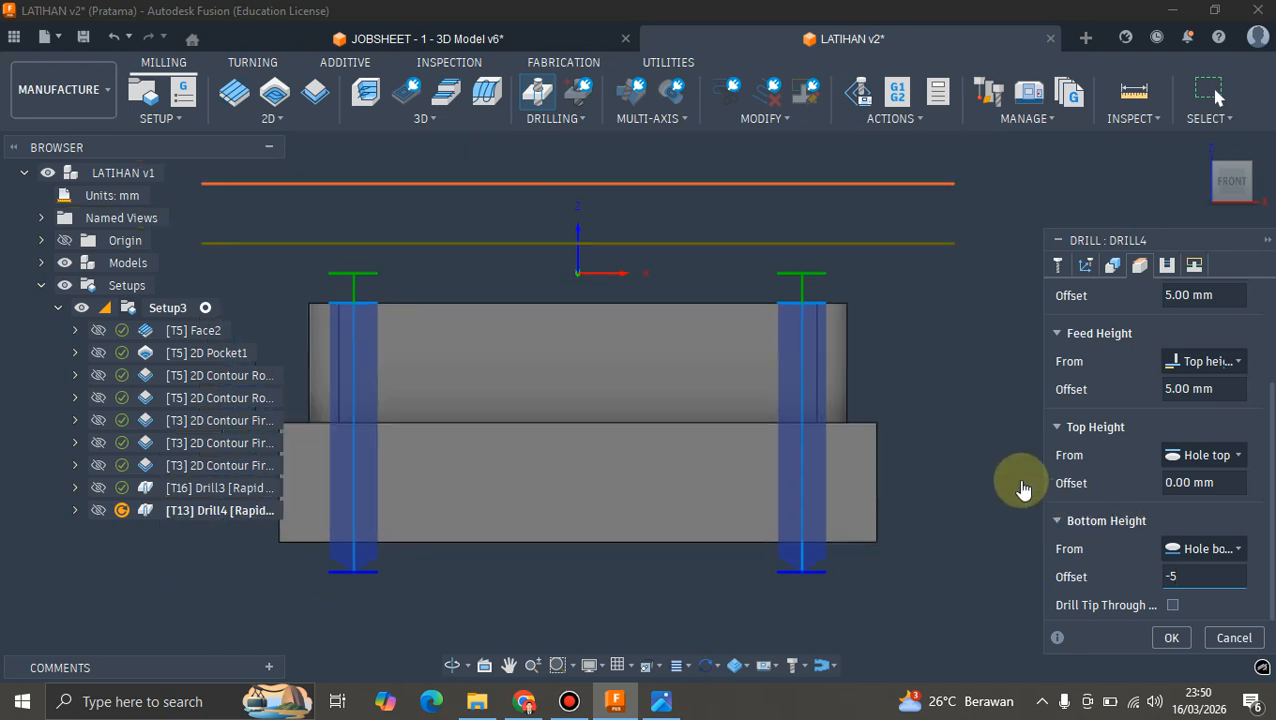
{"action": "scroll", "coordinate": [1108, 490], "scroll_direction": "up", "scroll_amount": 3}
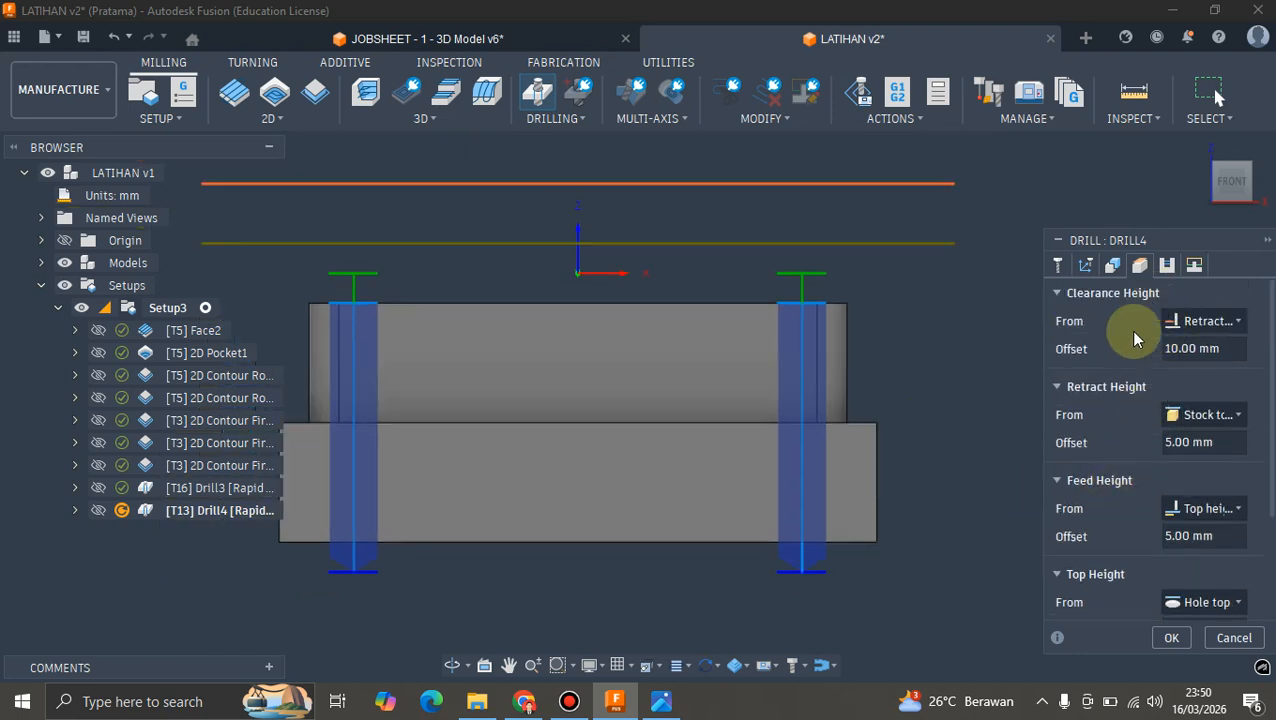
{"action": "scroll", "coordinate": [1122, 397], "scroll_direction": "down", "scroll_amount": 3}
{"action": "scroll", "coordinate": [1119, 392], "scroll_direction": "up", "scroll_amount": 3}
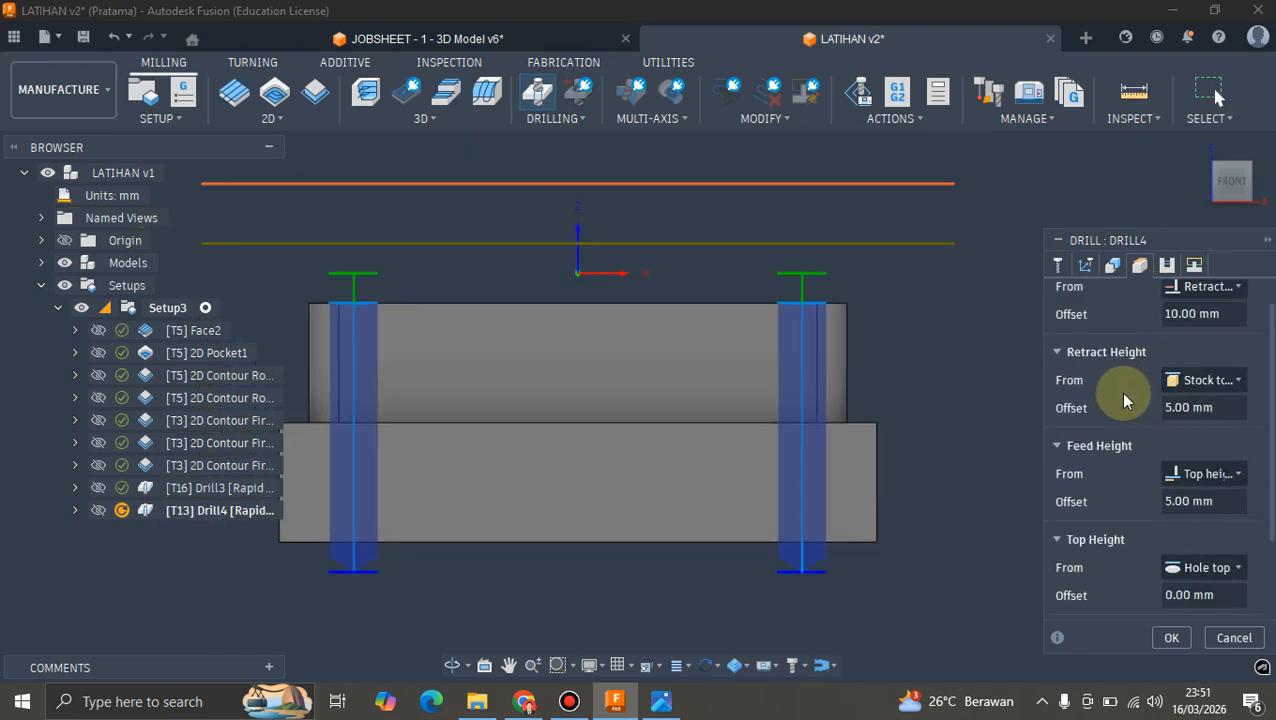
- Set the cycle type to Deep drilling - full retract and accept the corner-hole drilling operation
{"action": "left_click", "coordinate": [1166, 268]}
{"action": "left_click", "coordinate": [1172, 312]}
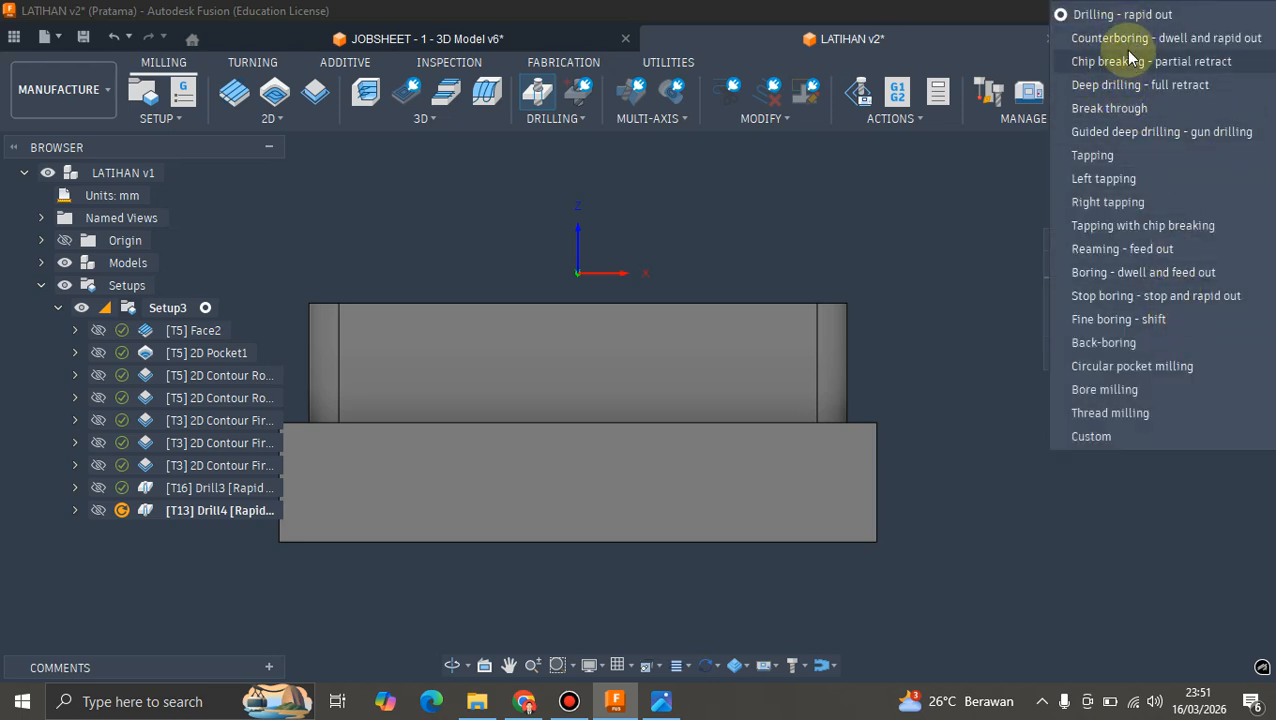
{"action": "left_click", "coordinate": [1133, 88]}
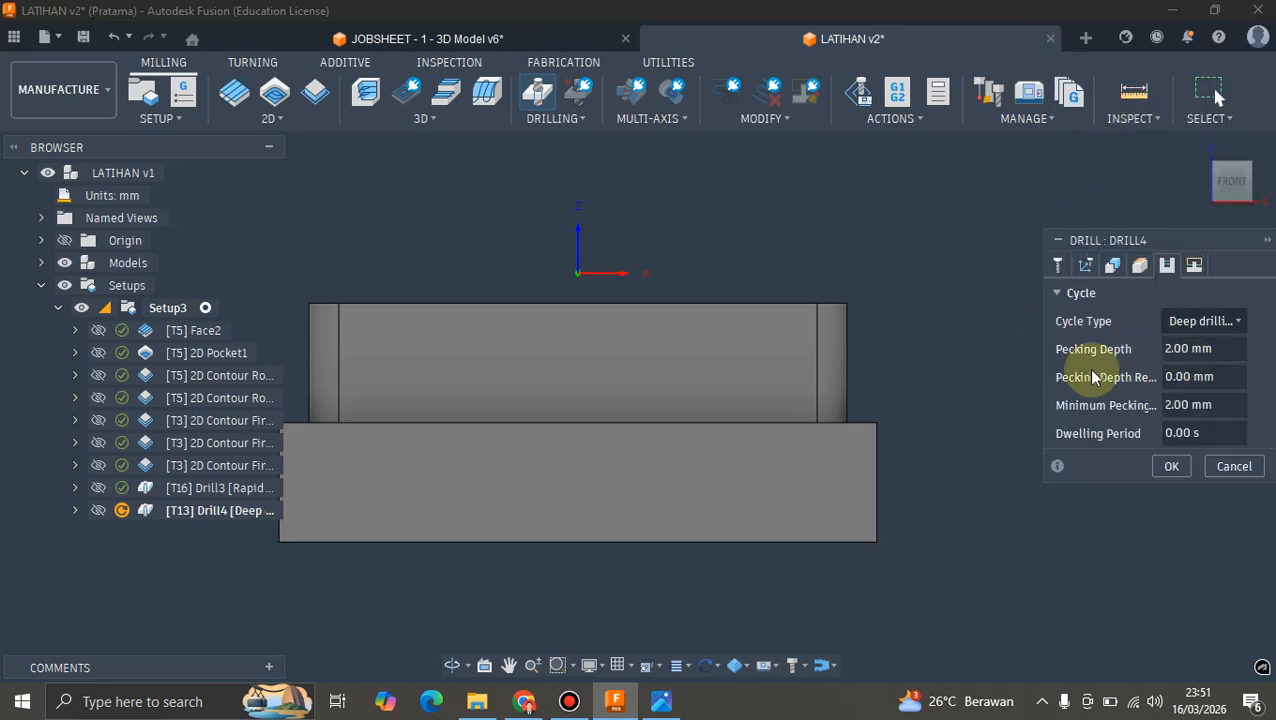
{"action": "left_click", "coordinate": [1220, 162]}
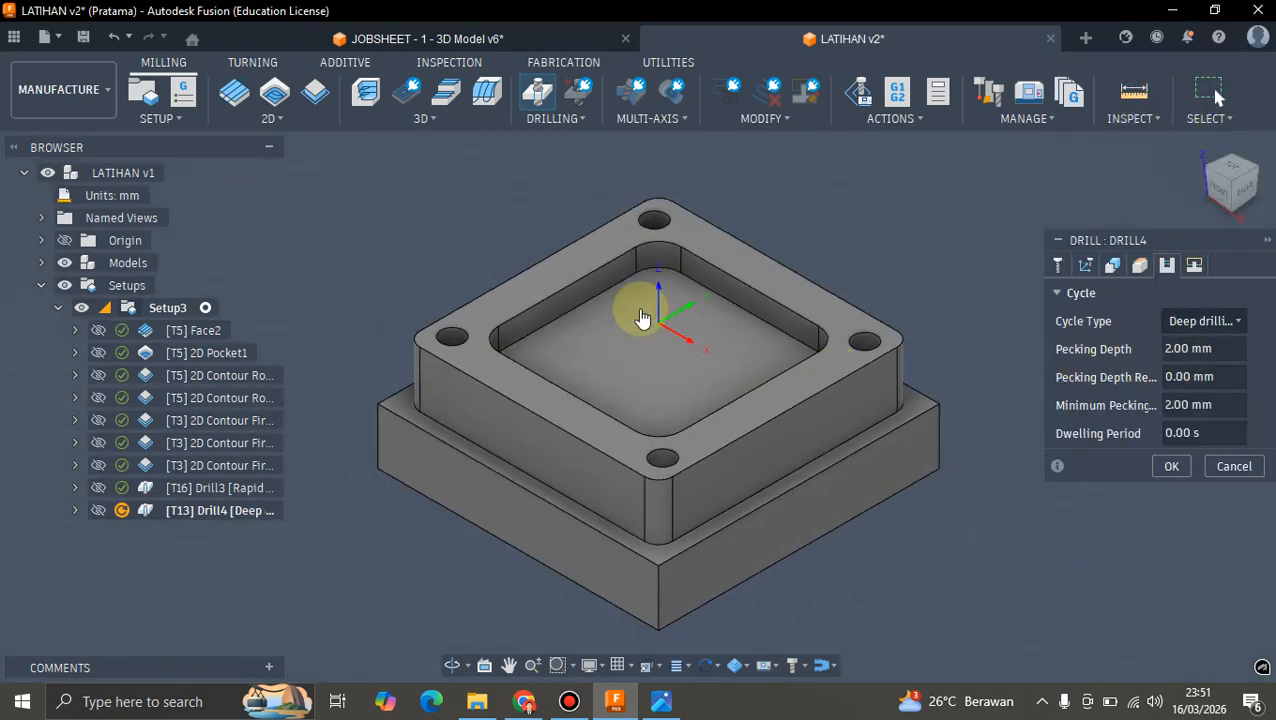
{"action": "scroll", "coordinate": [753, 310], "scroll_direction": "down", "scroll_amount": 3}
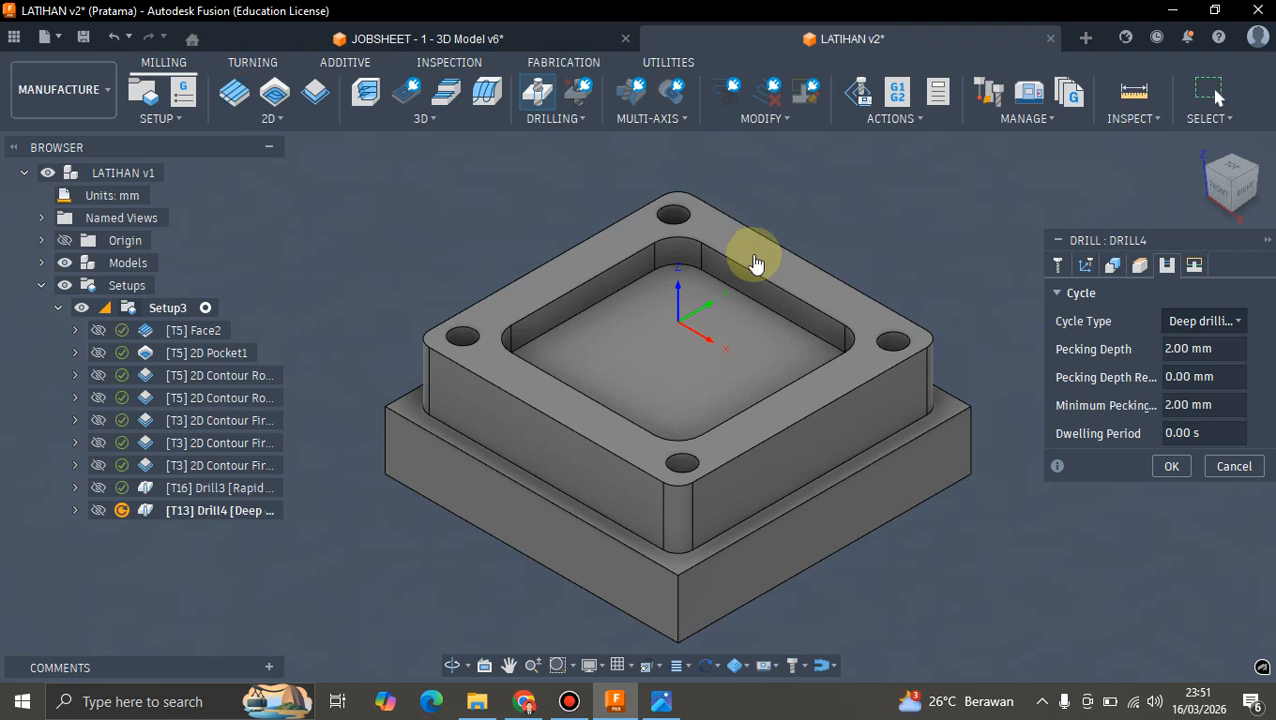
{"action": "scroll", "coordinate": [812, 271], "scroll_direction": "down", "scroll_amount": 1}
{"action": "scroll", "coordinate": [761, 293], "scroll_direction": "up", "scroll_amount": 1}
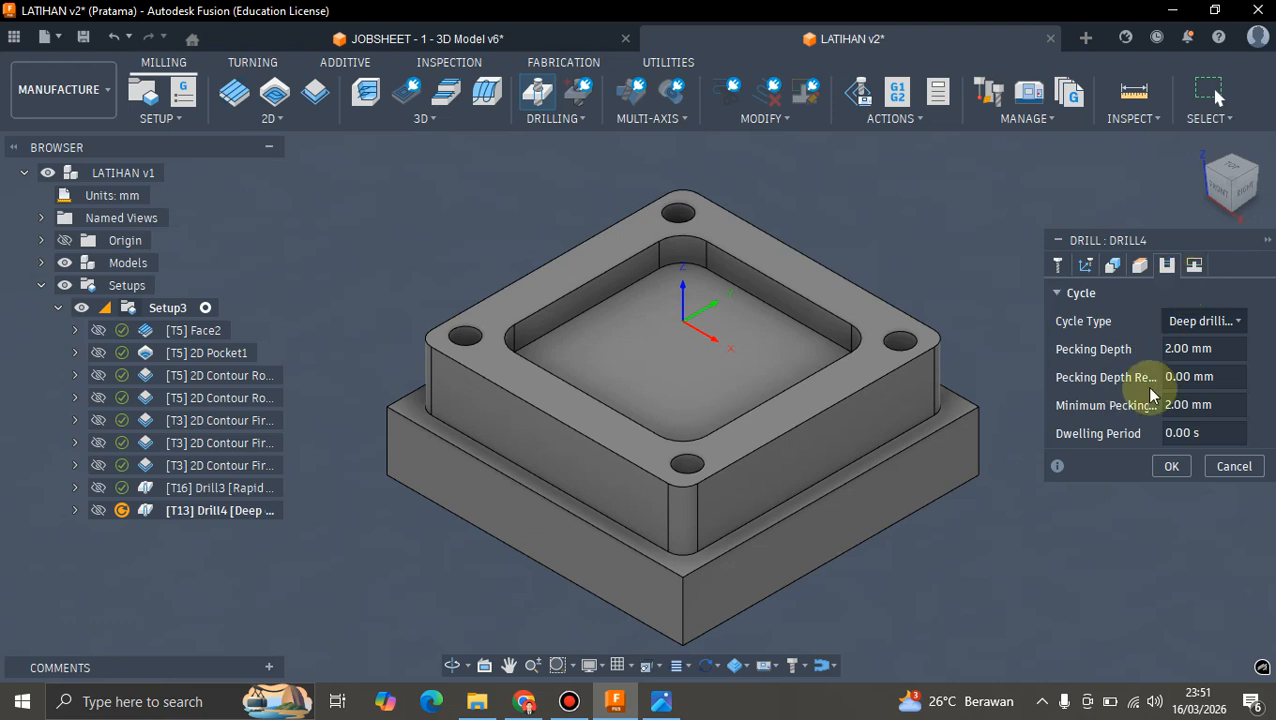
{"action": "left_click", "coordinate": [1172, 470]}
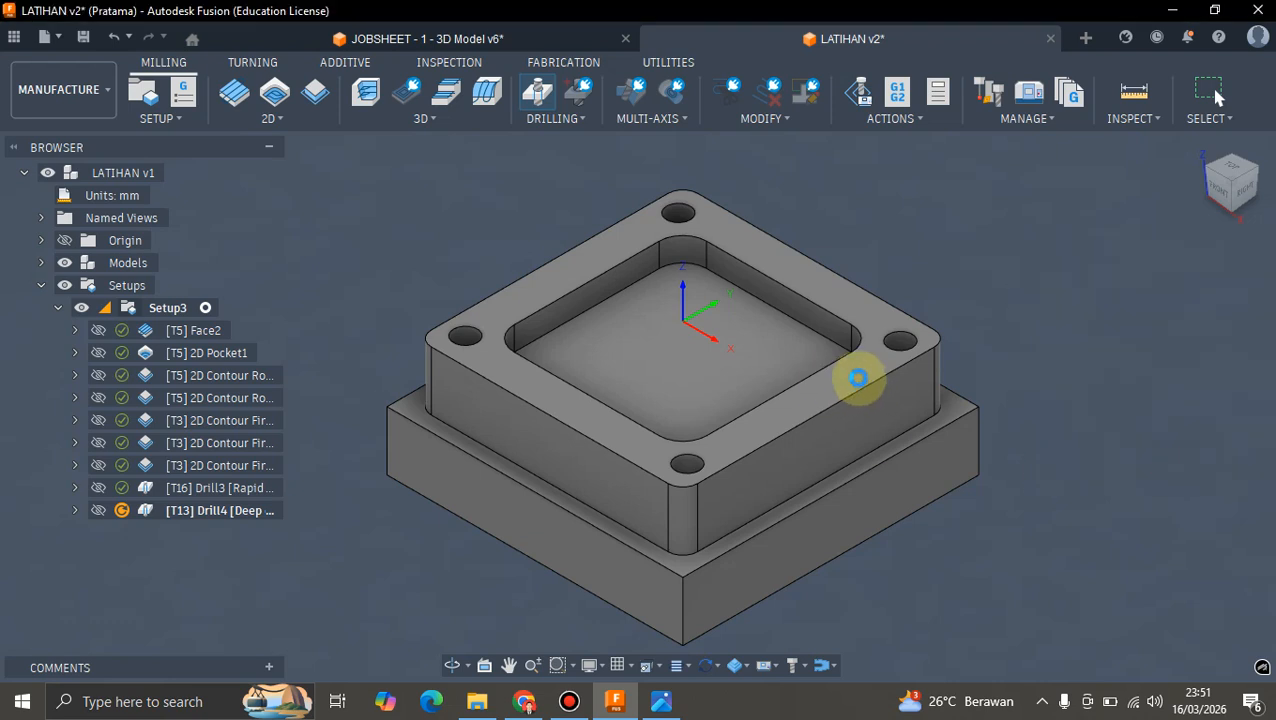
- Simulate the corner-hole deep drilling operation up close, check the full-retract pecking at the holes, and exit the simulation
{"action": "scroll", "coordinate": [784, 364], "scroll_direction": "down", "scroll_amount": 2}
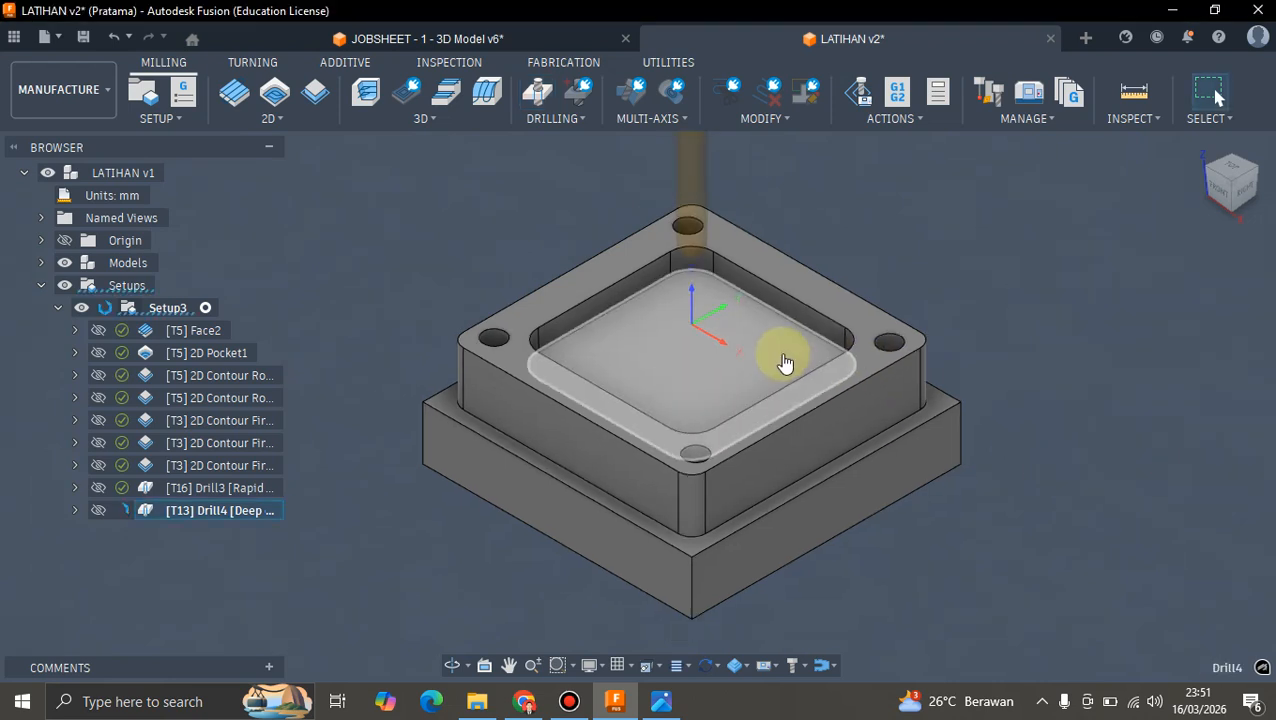
{"action": "scroll", "coordinate": [800, 270], "scroll_direction": "up", "scroll_amount": 1}
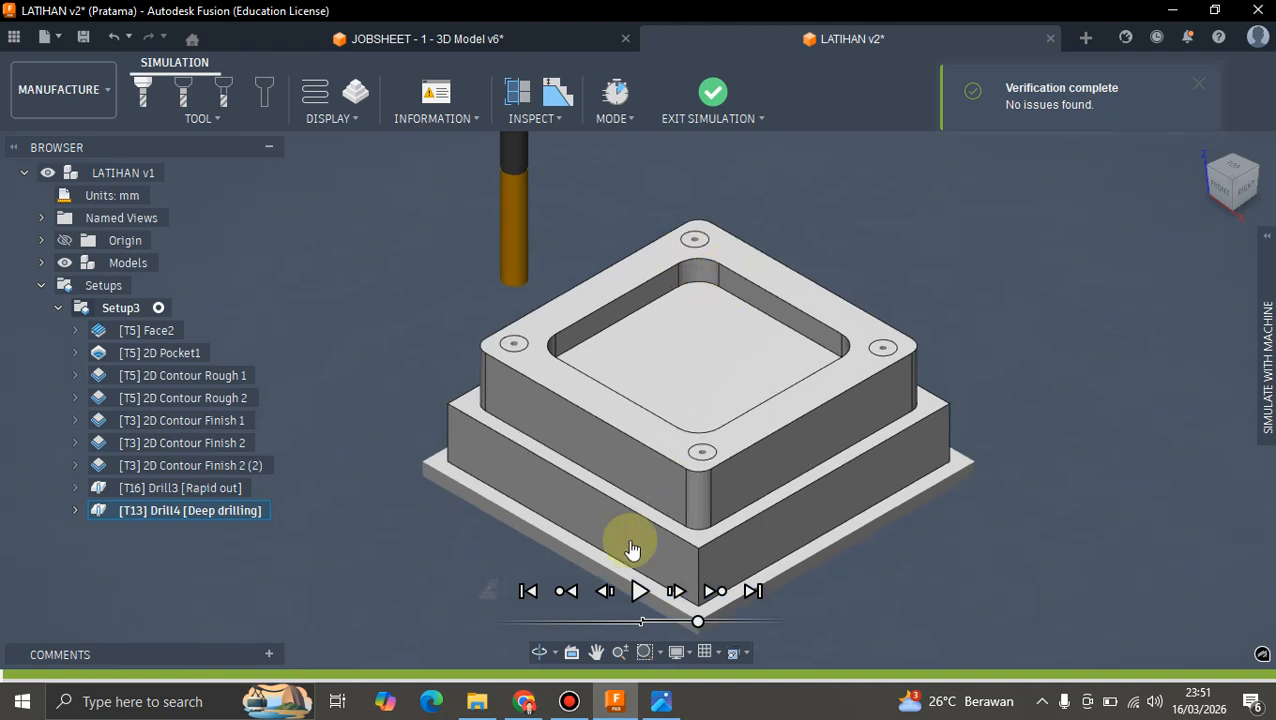
{"action": "left_click", "coordinate": [677, 622]}
{"action": "left_click", "coordinate": [640, 591]}
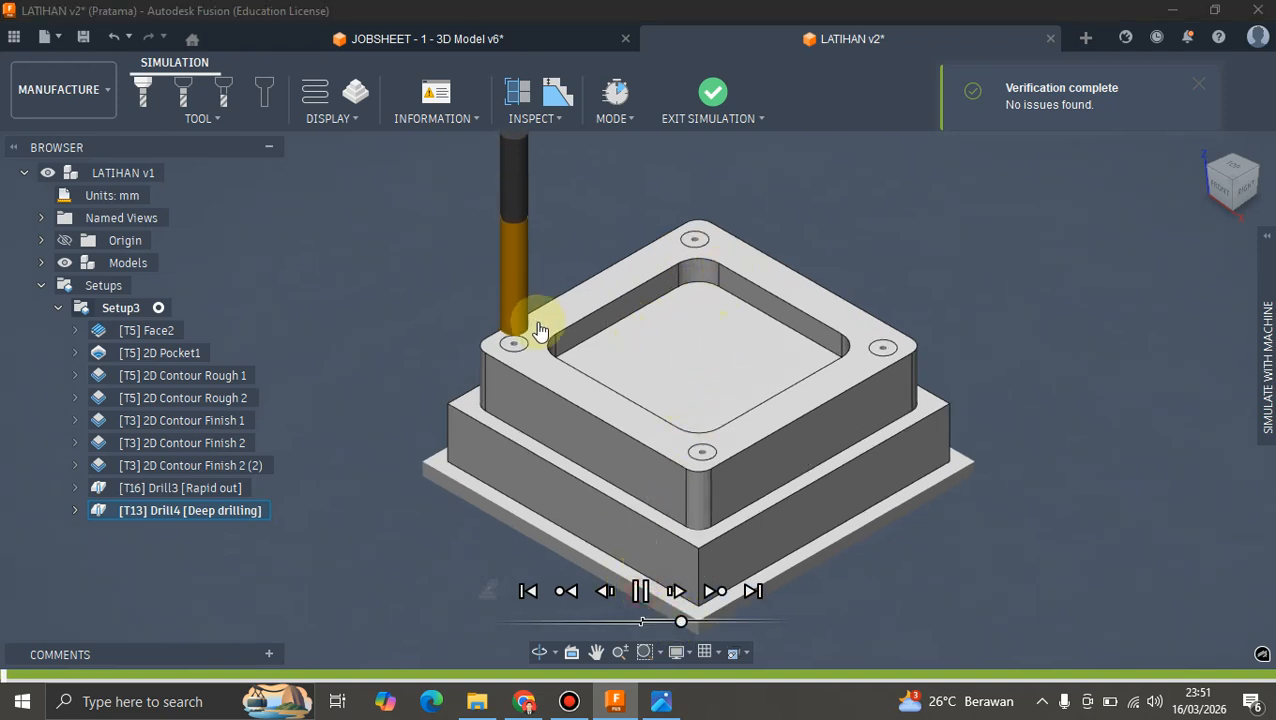
{"action": "scroll", "coordinate": [538, 335], "scroll_direction": "up", "scroll_amount": 3}
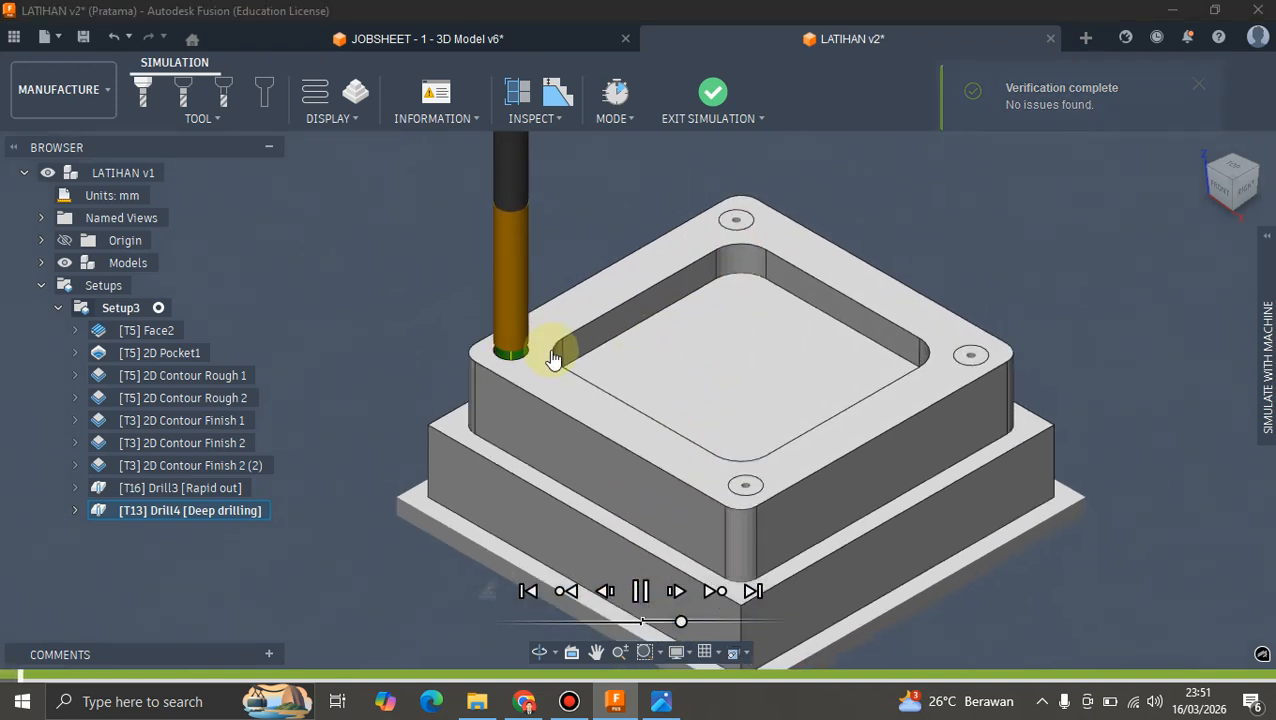
{"action": "scroll", "coordinate": [549, 360], "scroll_direction": "up", "scroll_amount": 3}
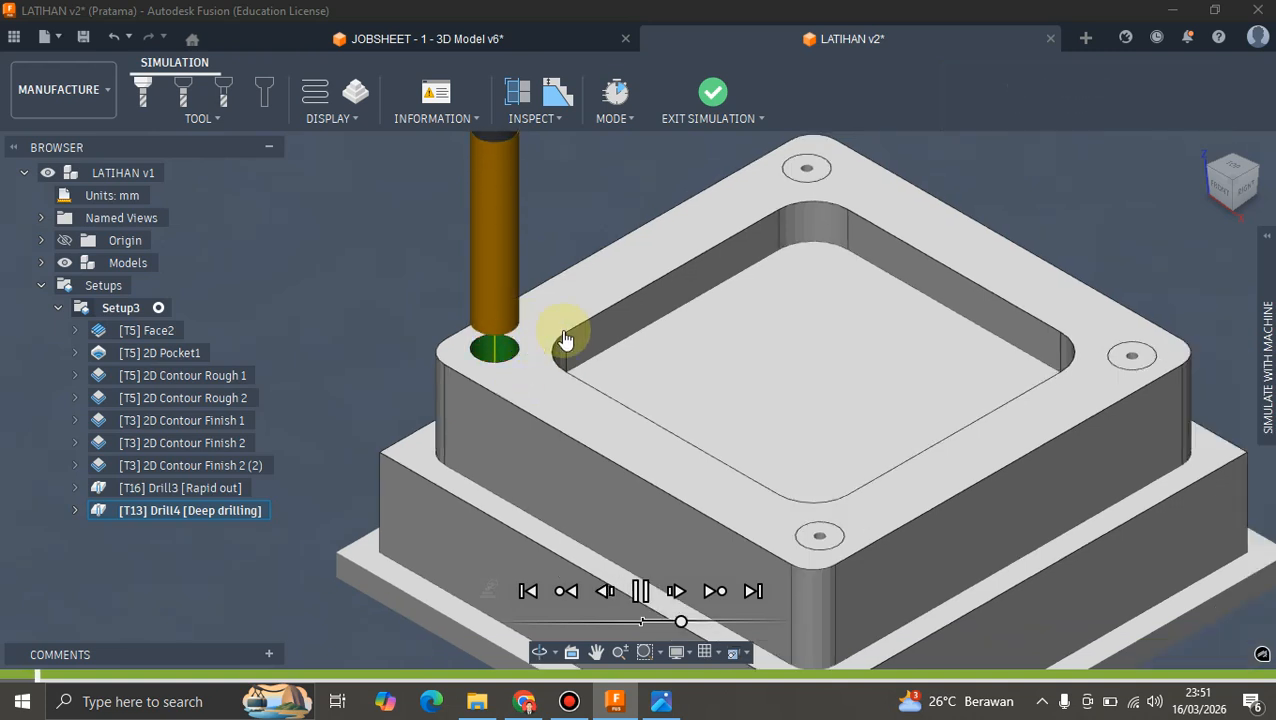
{"action": "scroll", "coordinate": [564, 339], "scroll_direction": "down", "scroll_amount": 3}
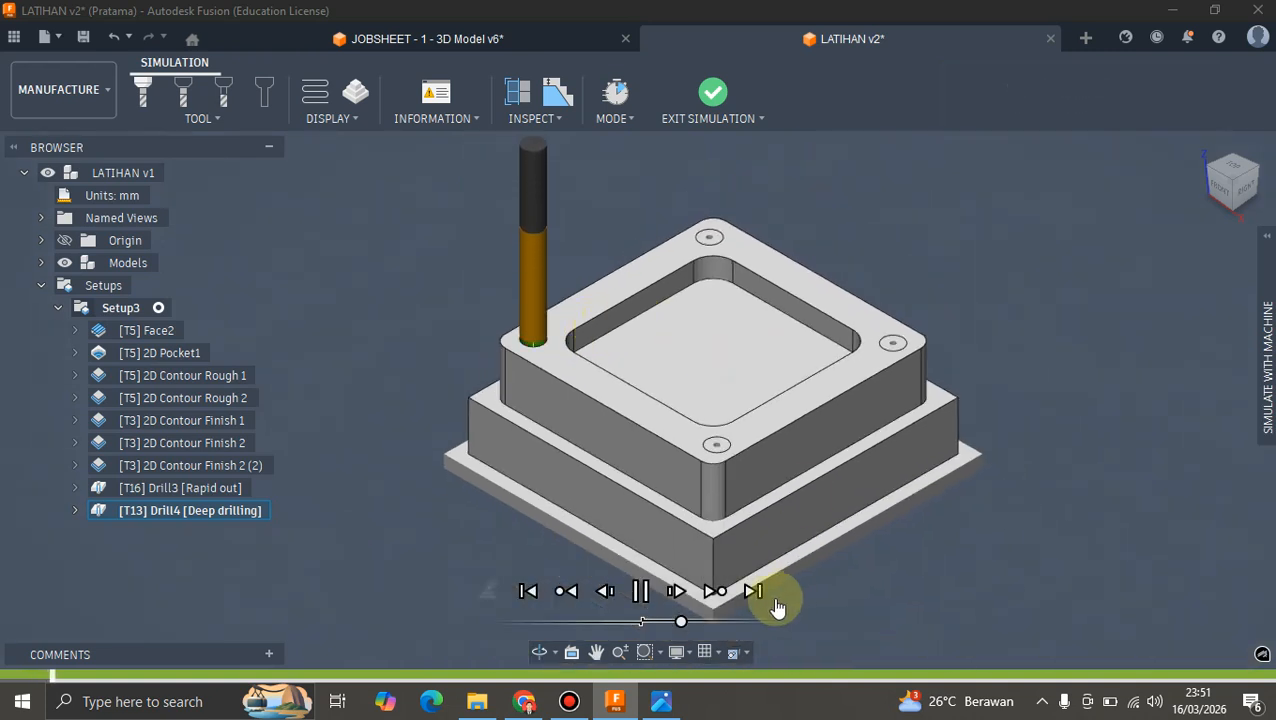
{"action": "mouse_move", "coordinate": [731, 630]}
{"action": "left_mouse_down"}
{"action": "mouse_move", "coordinate": [741, 633]}
{"action": "mouse_move", "coordinate": [720, 636]}
{"action": "left_mouse_up"}
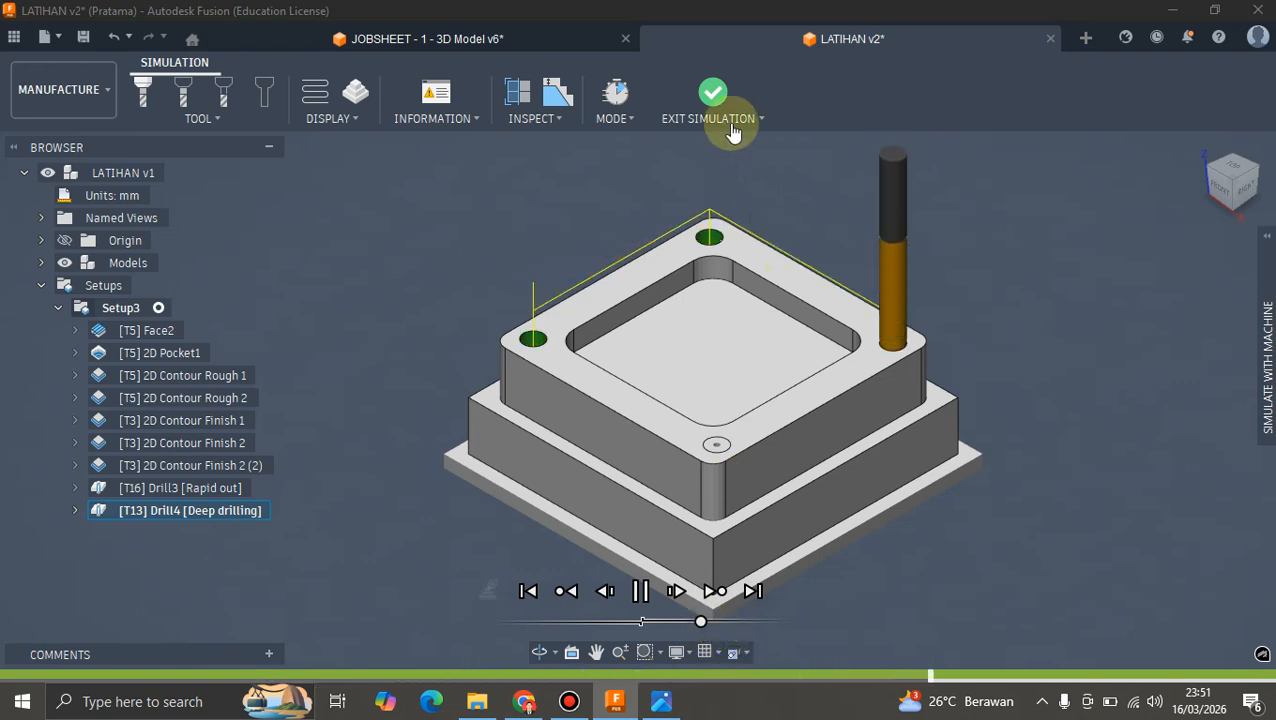
{"action": "left_click", "coordinate": [713, 93]}
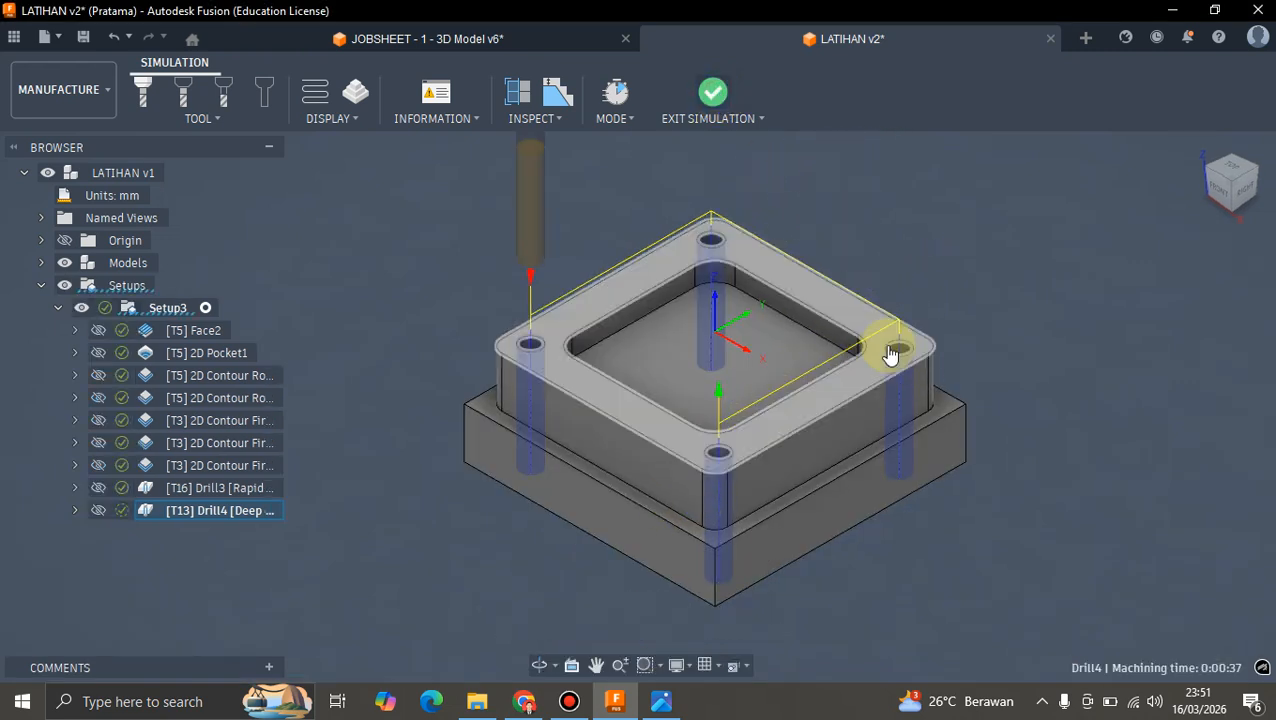
{"action": "left_click", "coordinate": [906, 220]}
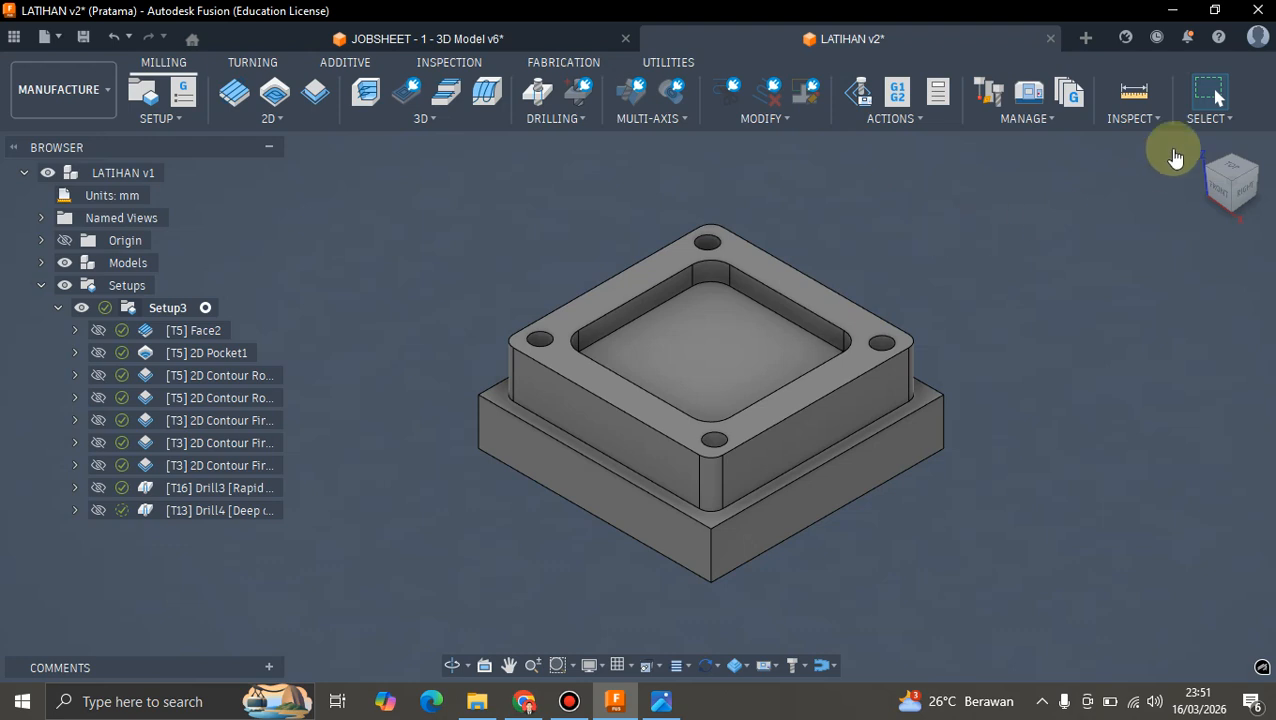
{"action": "left_click", "coordinate": [200, 333]}
{"action": "left_click", "coordinate": [718, 199]}
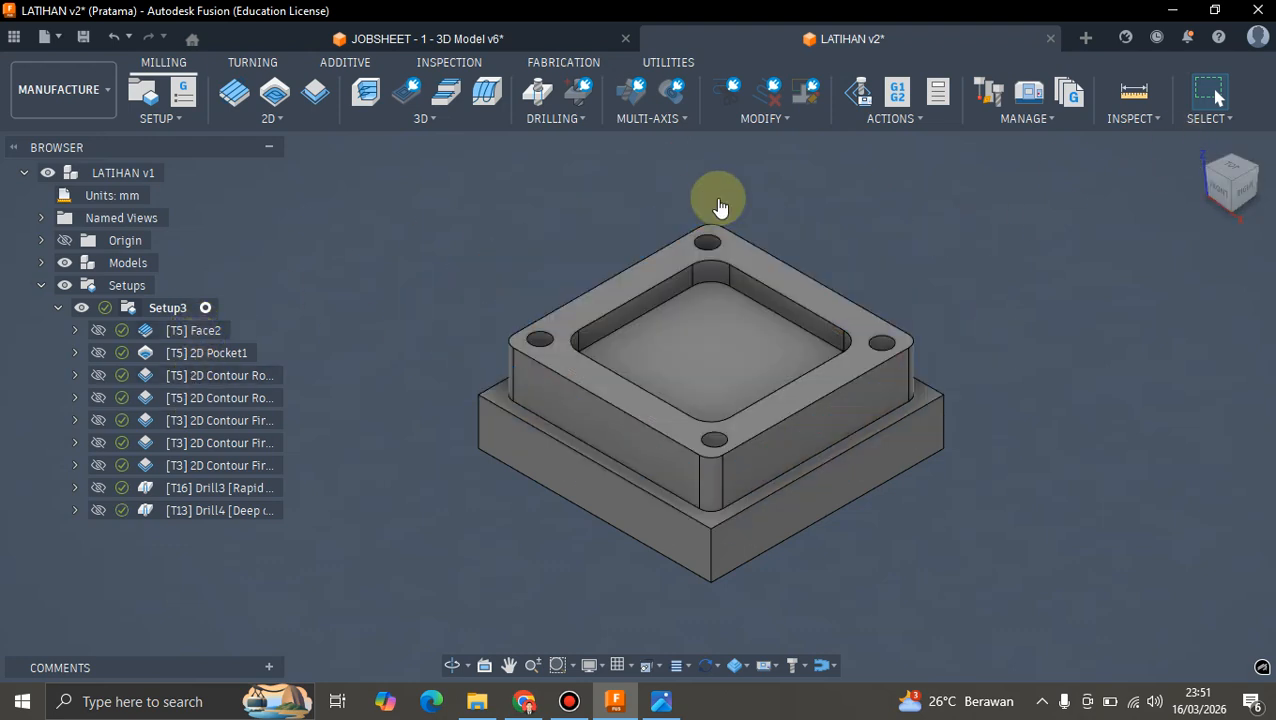
{"action": "scroll", "coordinate": [580, 488], "scroll_direction": "down", "scroll_amount": 2}
{"action": "scroll", "coordinate": [772, 322], "scroll_direction": "up", "scroll_amount": 2}
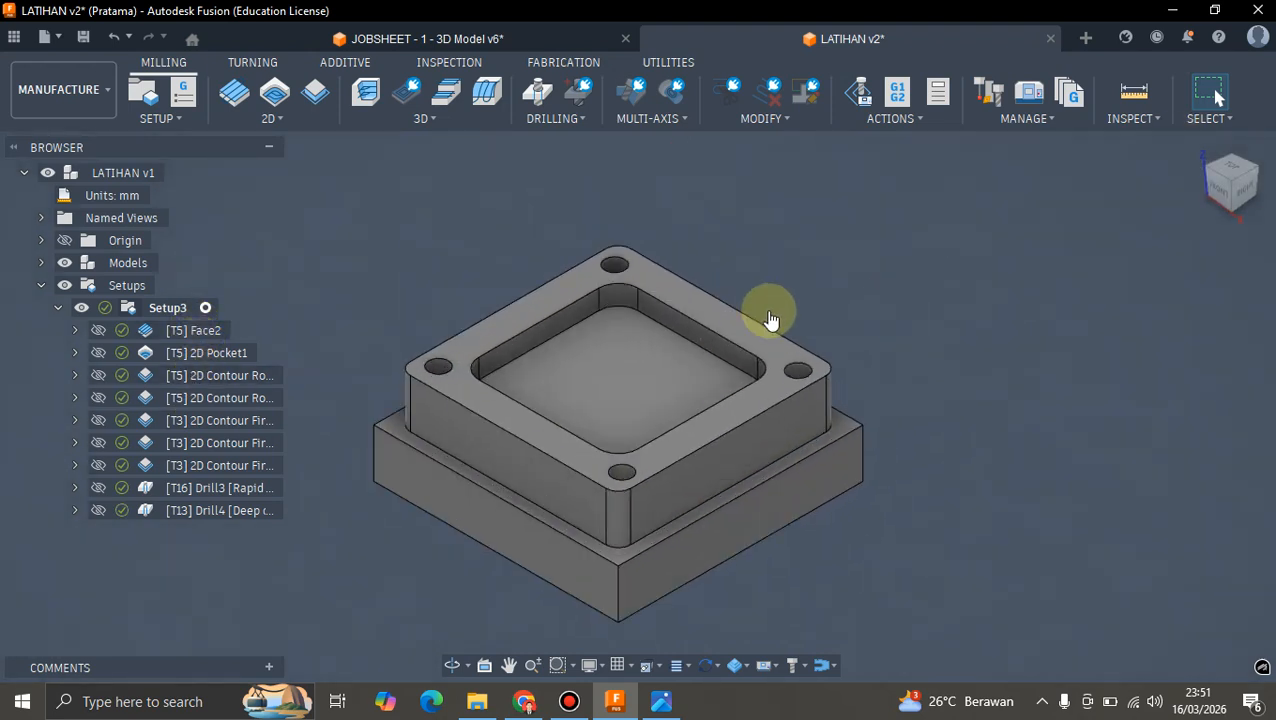
{"action": "scroll", "coordinate": [660, 382], "scroll_direction": "down", "scroll_amount": 2}
{"action": "scroll", "coordinate": [765, 334], "scroll_direction": "up", "scroll_amount": 1}
{"action": "scroll", "coordinate": [570, 372], "scroll_direction": "down", "scroll_amount": 2}
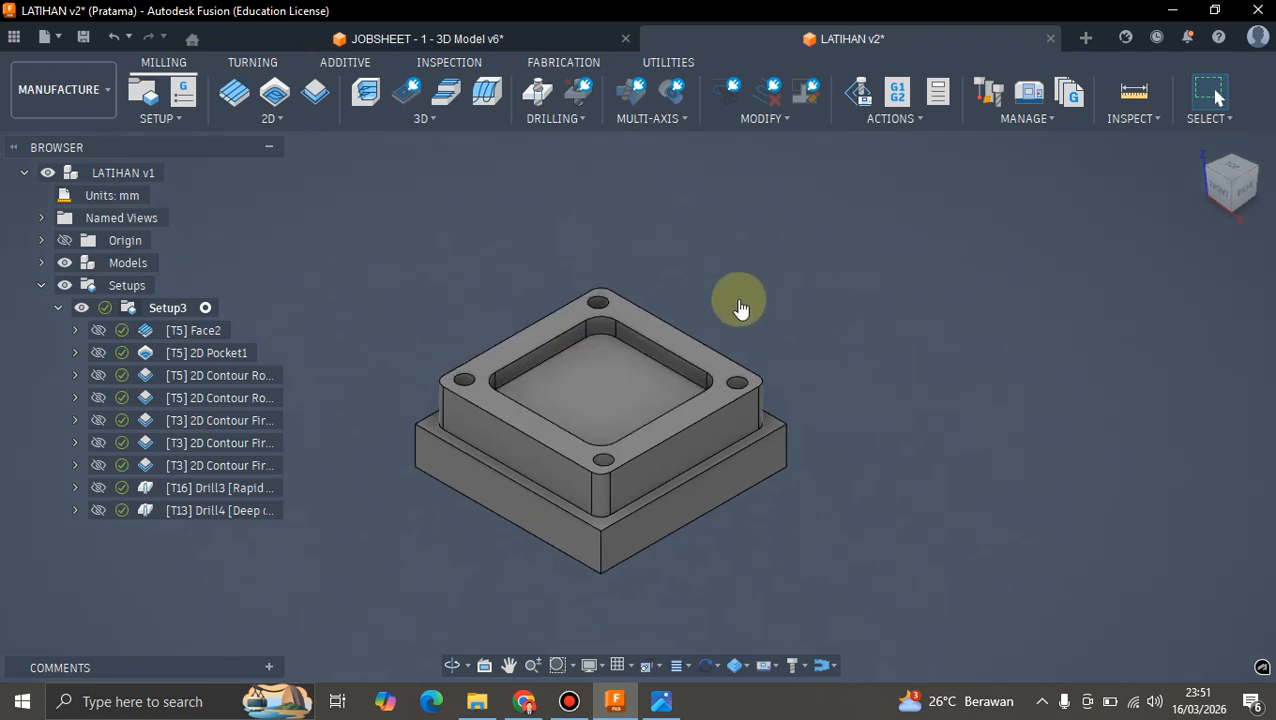
{"action": "scroll", "coordinate": [715, 320], "scroll_direction": "down", "scroll_amount": 1}
{"action": "scroll", "coordinate": [660, 333], "scroll_direction": "up", "scroll_amount": 2}
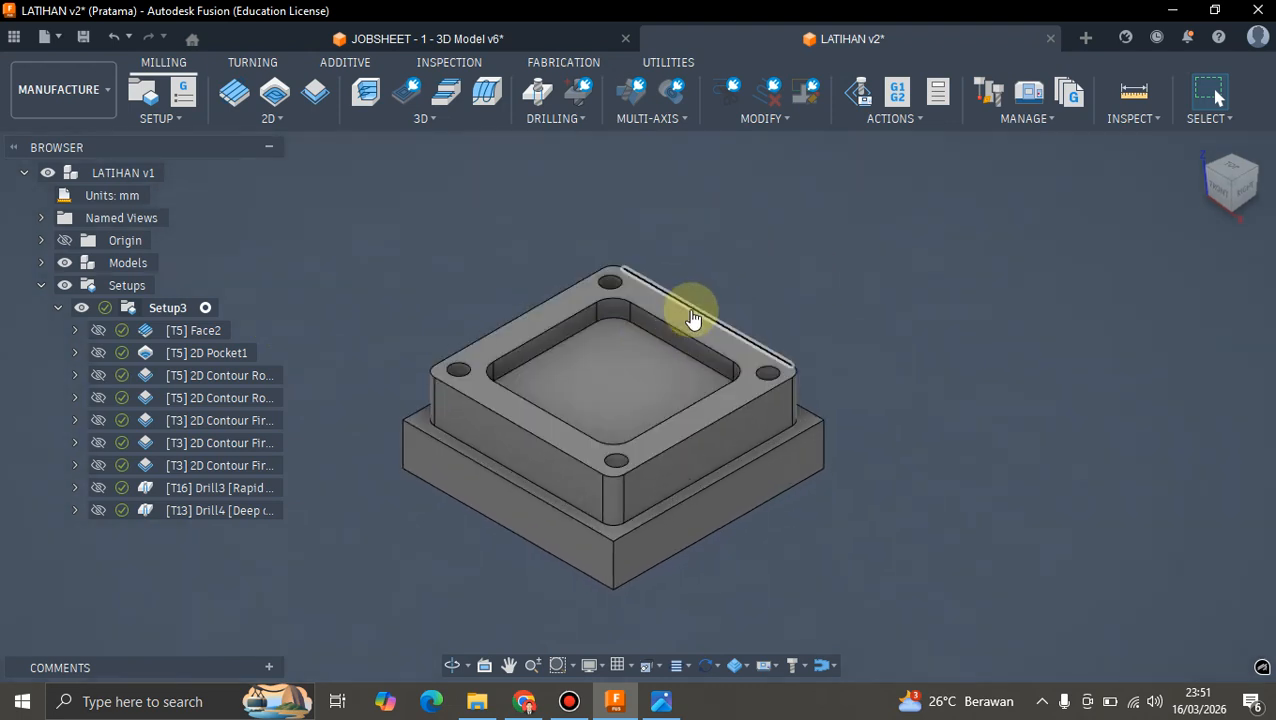
- Simulate all Setup3 operations from the raw stock and speed up playback through the facing, pocket and contour toolpaths
{"action": "left_click", "coordinate": [168, 308]}
{"action": "right_click", "coordinate": [168, 308]}
{"action": "left_click", "coordinate": [527, 219]}
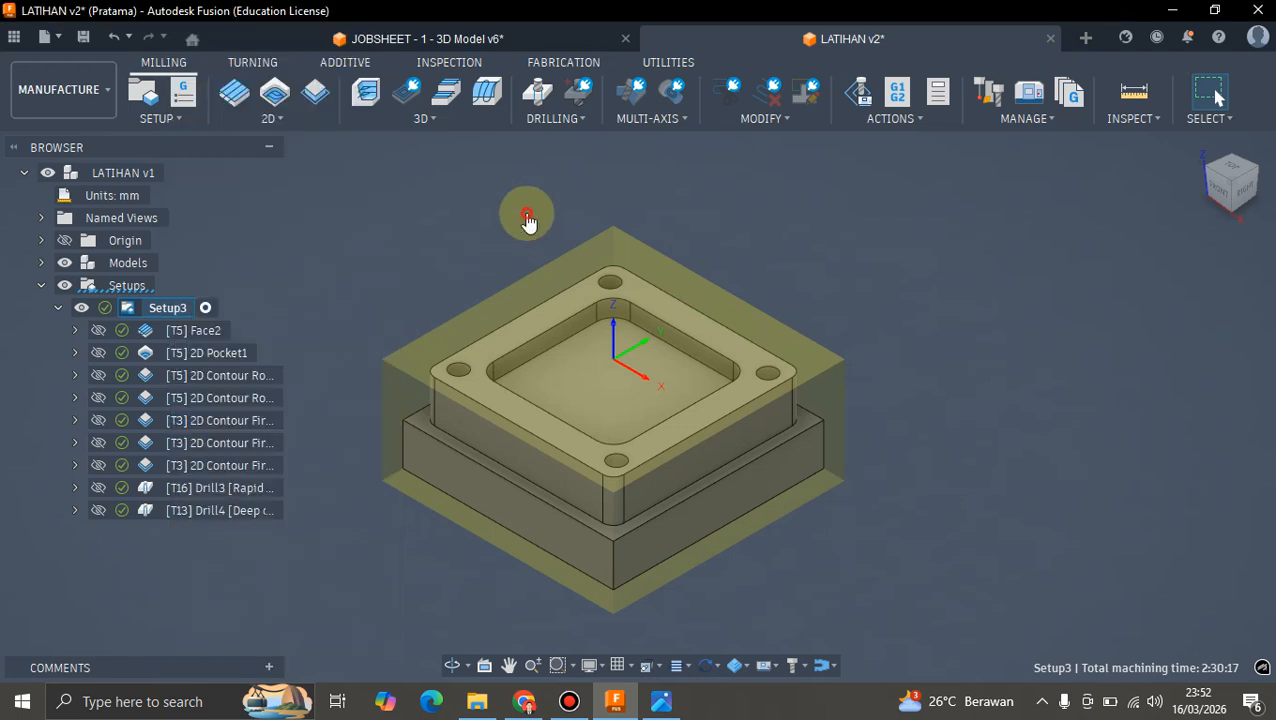
{"action": "left_click", "coordinate": [857, 95]}
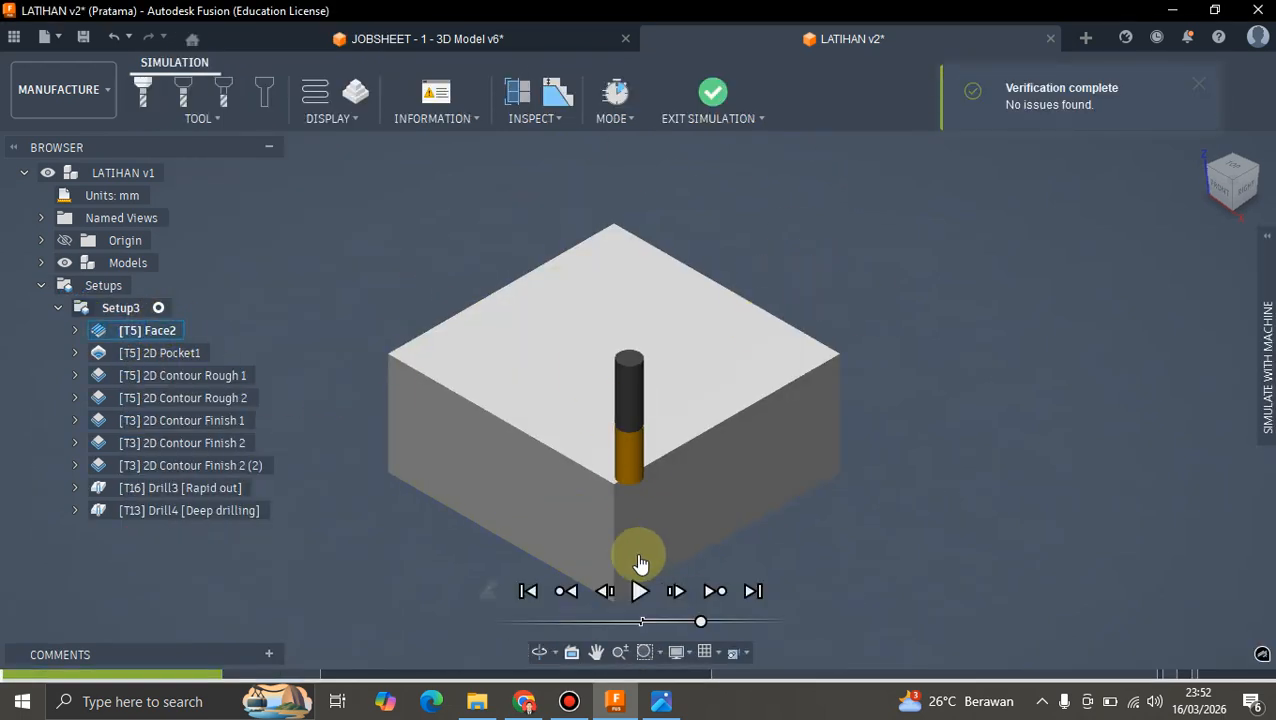
{"action": "left_click", "coordinate": [640, 591]}
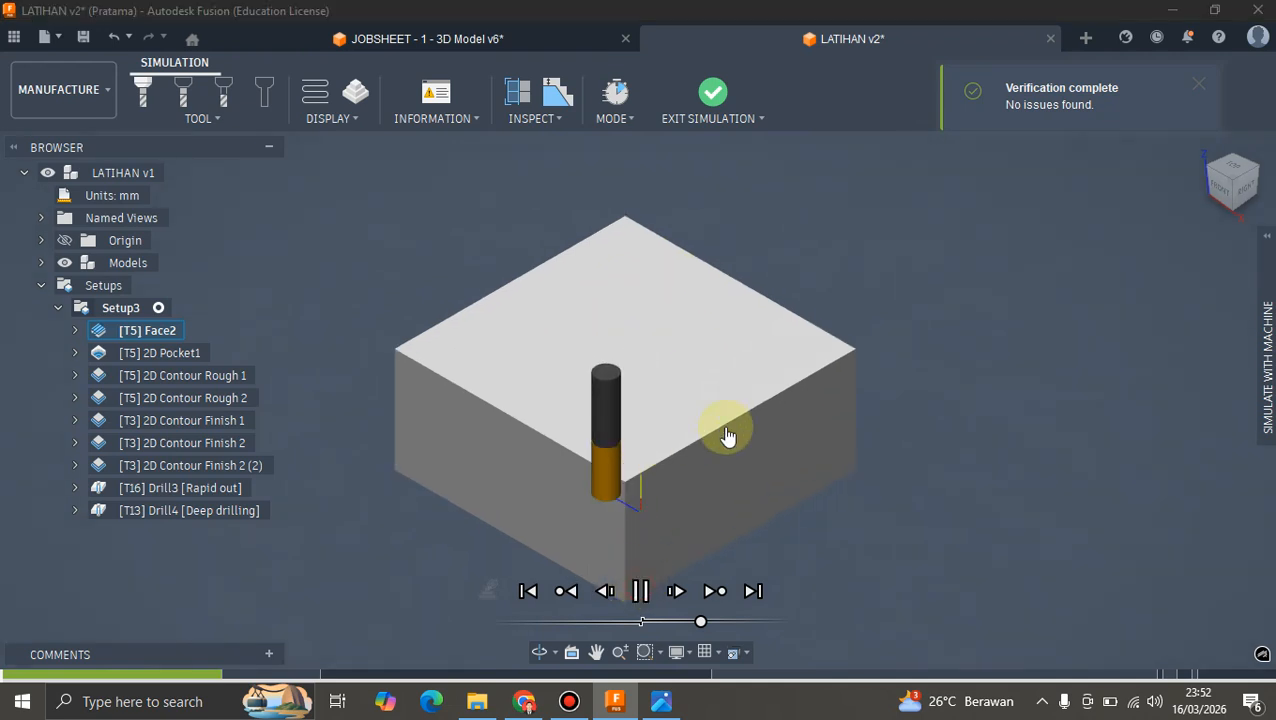
{"action": "mouse_move", "coordinate": [700, 621]}
{"action": "left_mouse_down"}
{"action": "mouse_move", "coordinate": [770, 628]}
{"action": "mouse_move", "coordinate": [681, 626]}
{"action": "left_mouse_up"}
{"action": "scroll", "coordinate": [595, 465], "scroll_direction": "up", "scroll_amount": 3}
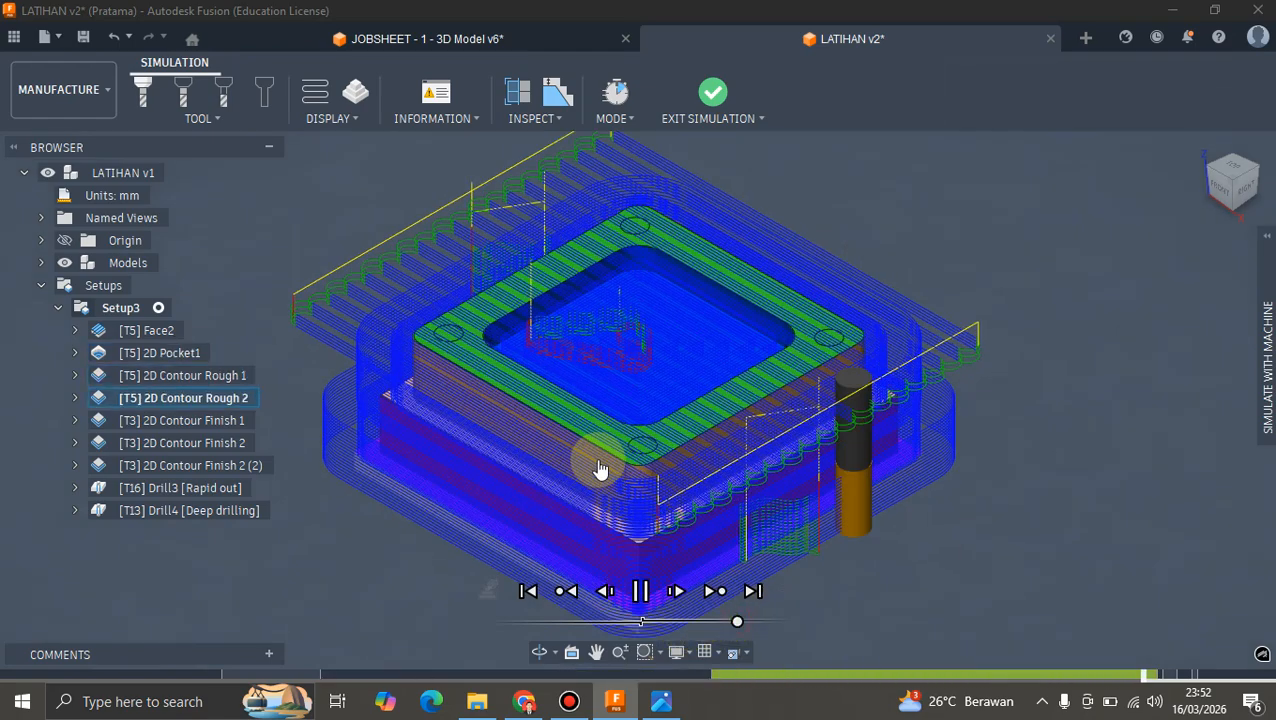
- Slow the playback to inspect the deep drilling of the four corner holes, let it finish, and exit the simulation
{"action": "scroll", "coordinate": [616, 440], "scroll_direction": "down", "scroll_amount": 1}
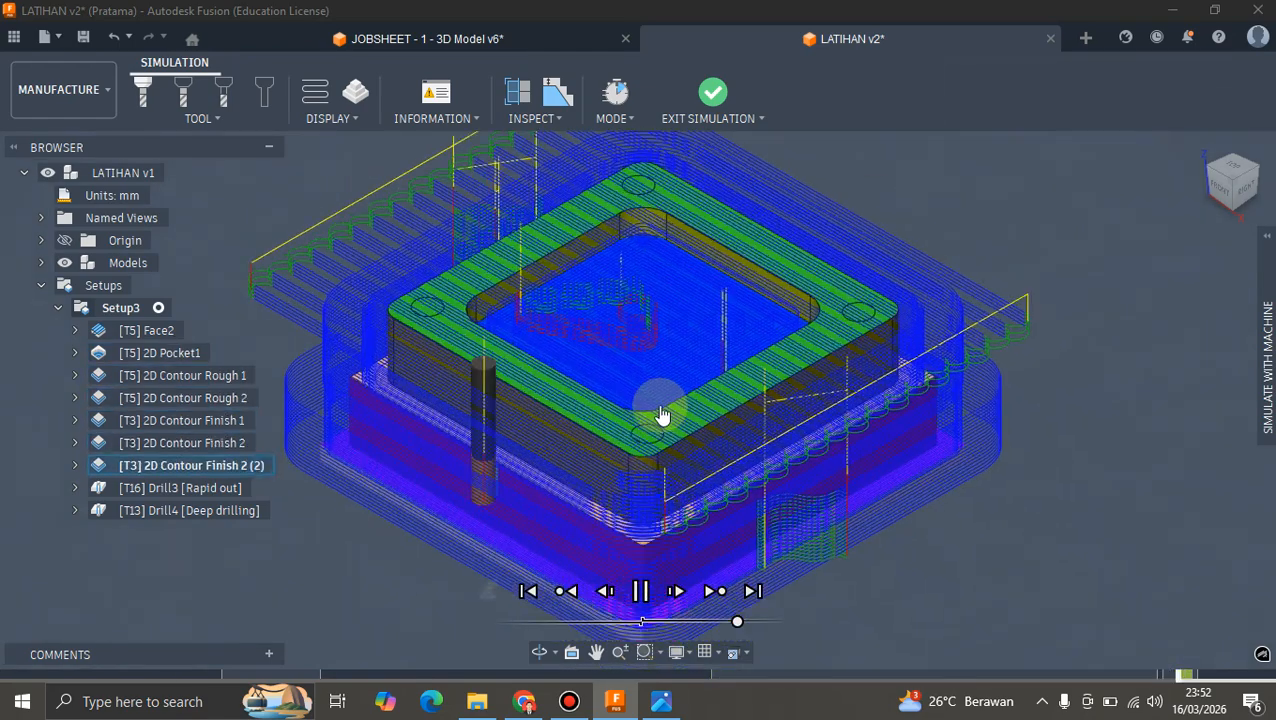
{"action": "scroll", "coordinate": [692, 400], "scroll_direction": "down", "scroll_amount": 2}
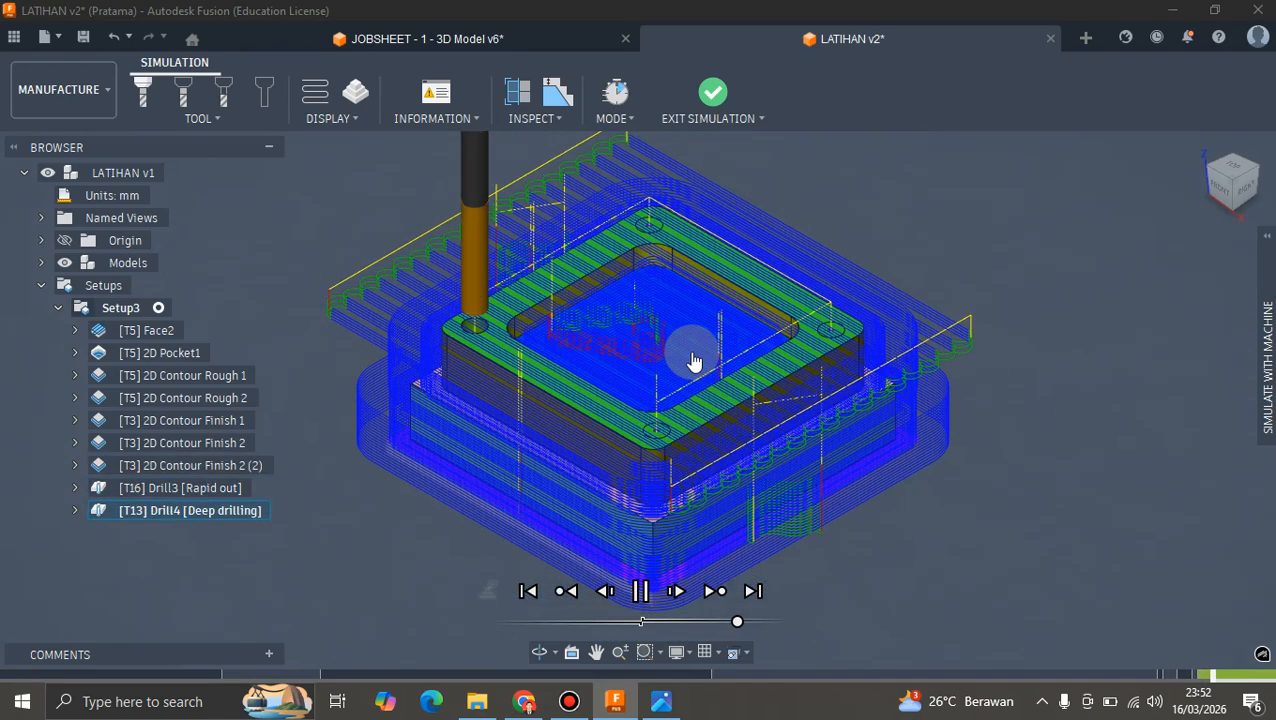
{"action": "scroll", "coordinate": [690, 432], "scroll_direction": "up", "scroll_amount": 1}
{"action": "left_click", "coordinate": [710, 621]}
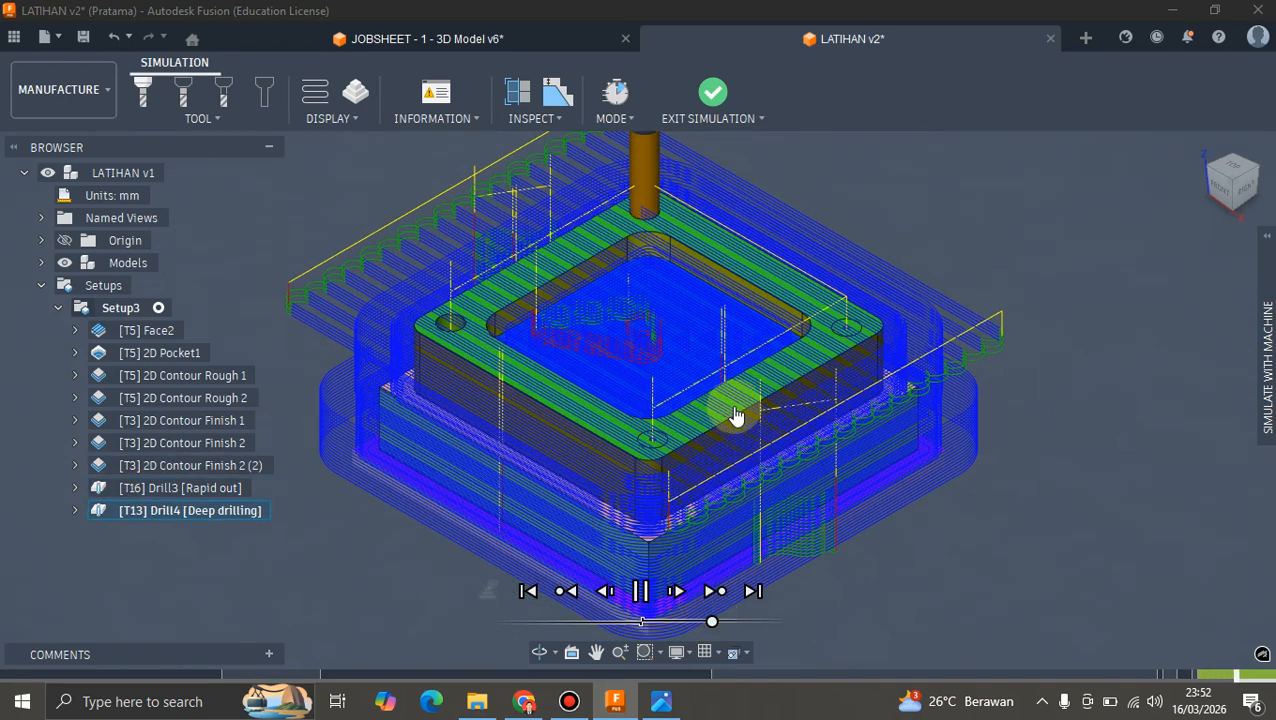
{"action": "scroll", "coordinate": [716, 408], "scroll_direction": "down", "scroll_amount": 1}
{"action": "scroll", "coordinate": [715, 396], "scroll_direction": "up", "scroll_amount": 1}
{"action": "scroll", "coordinate": [715, 396], "scroll_direction": "down", "scroll_amount": 1}
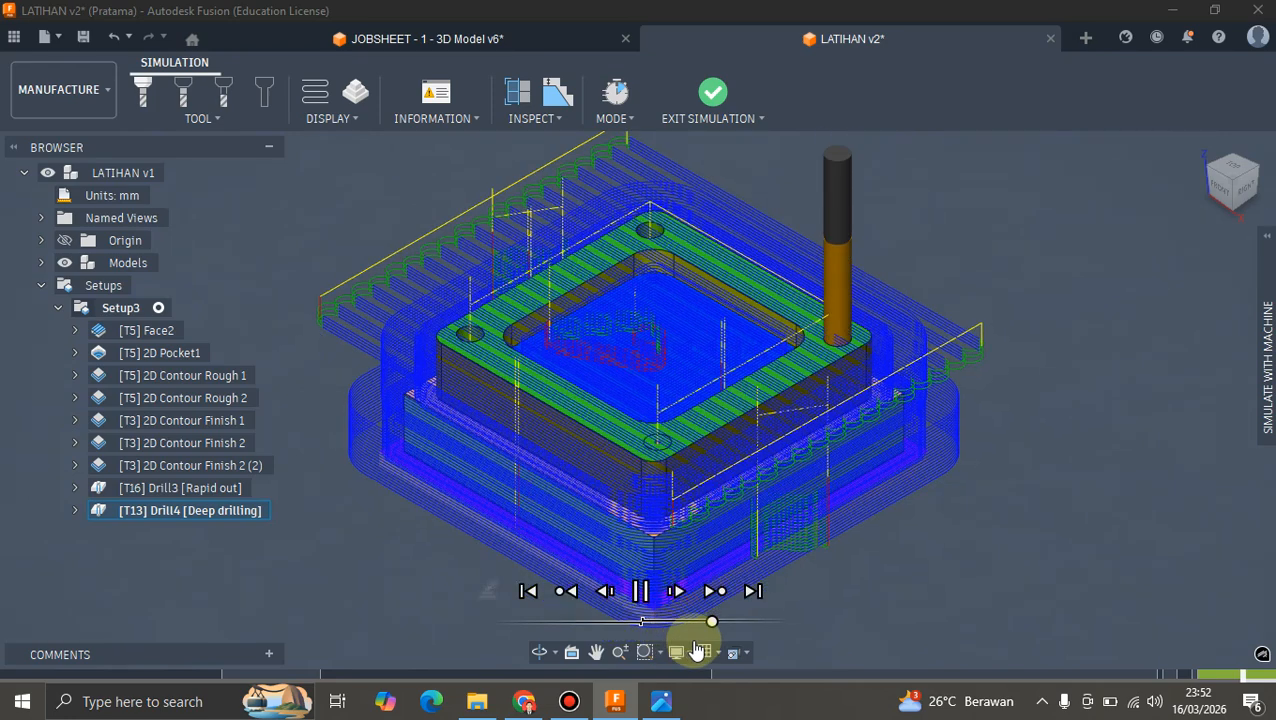
{"action": "left_click_drag", "start_coordinate": [715, 621], "coordinate": [733, 621]}
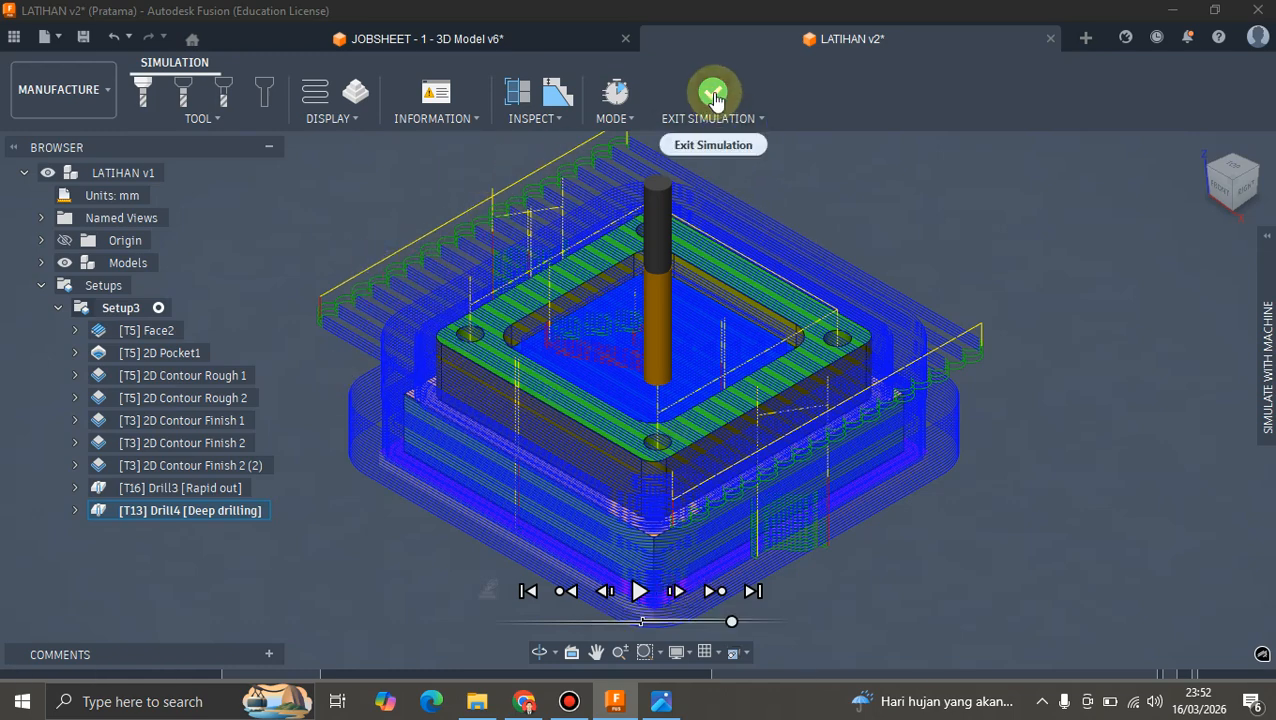
{"action": "left_click", "coordinate": [713, 94]}
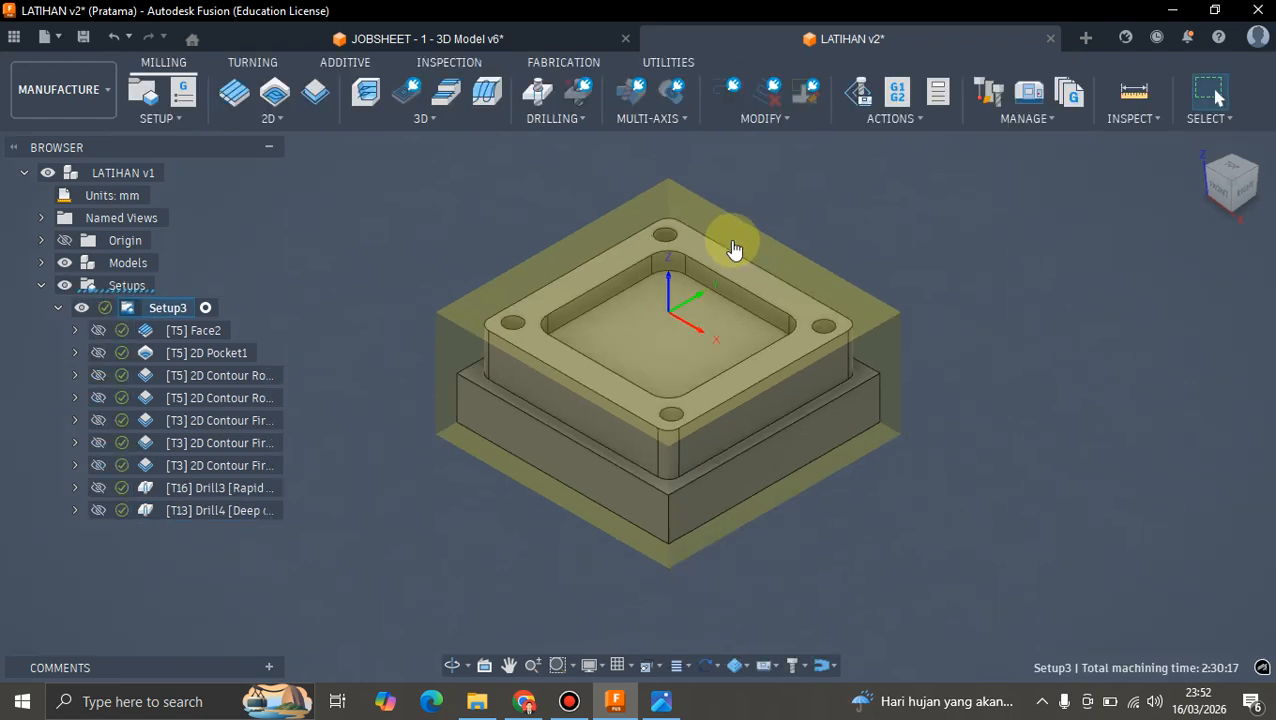
- Check the total machining time of Setup3 and look over the part within its stock
{"action": "scroll", "coordinate": [724, 228], "scroll_direction": "up", "scroll_amount": 1}
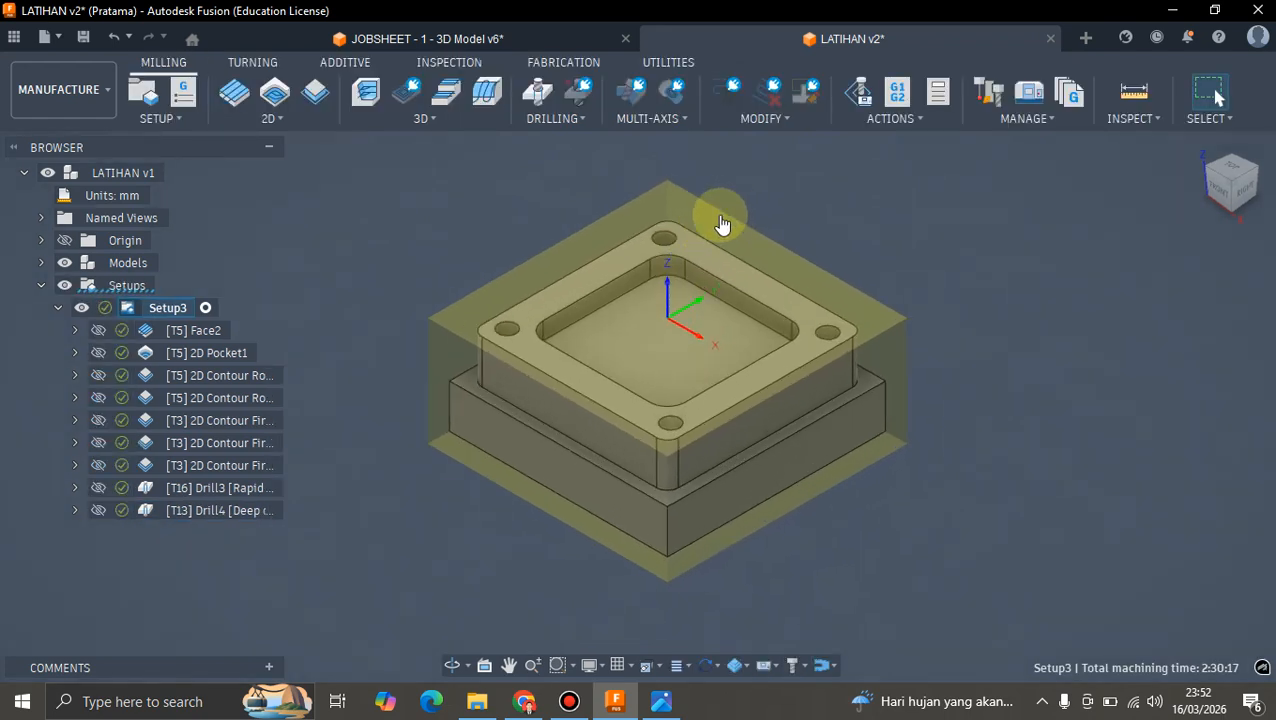
{"action": "scroll", "coordinate": [721, 223], "scroll_direction": "up", "scroll_amount": 1}
{"action": "scroll", "coordinate": [715, 221], "scroll_direction": "down", "scroll_amount": 1}
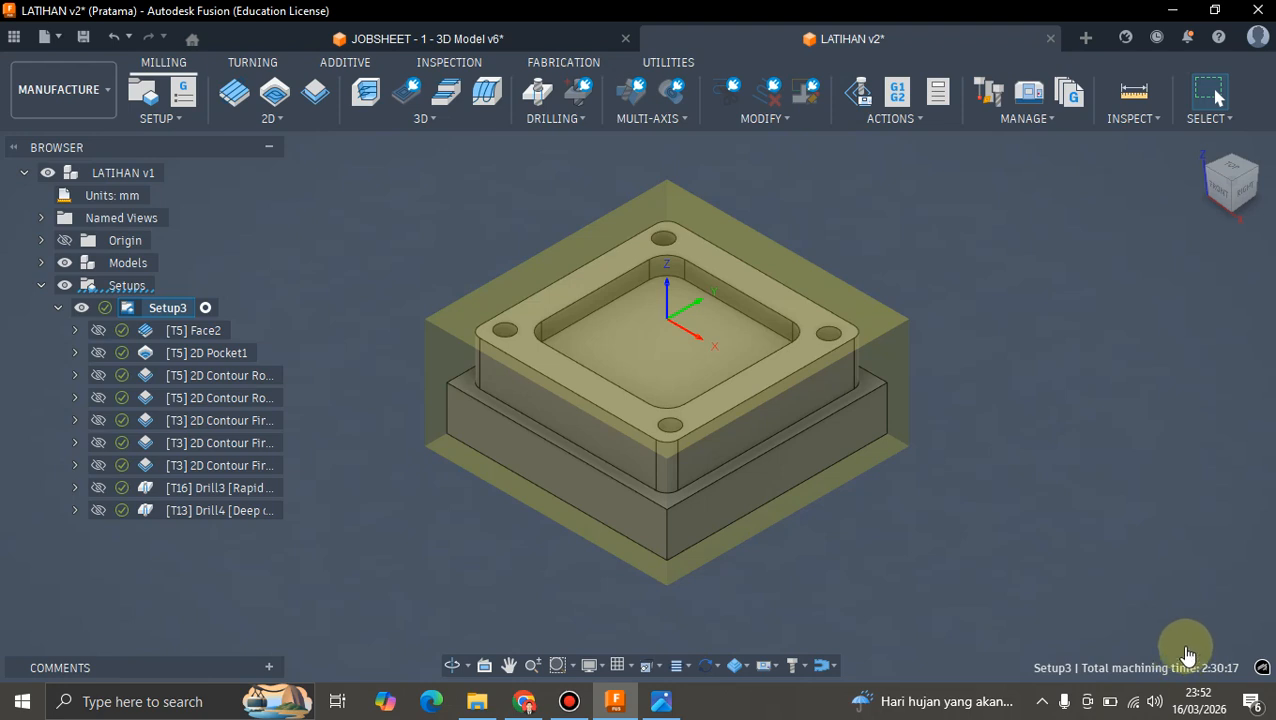
{"action": "scroll", "coordinate": [756, 385], "scroll_direction": "down", "scroll_amount": 1}
{"action": "scroll", "coordinate": [735, 331], "scroll_direction": "up", "scroll_amount": 1}
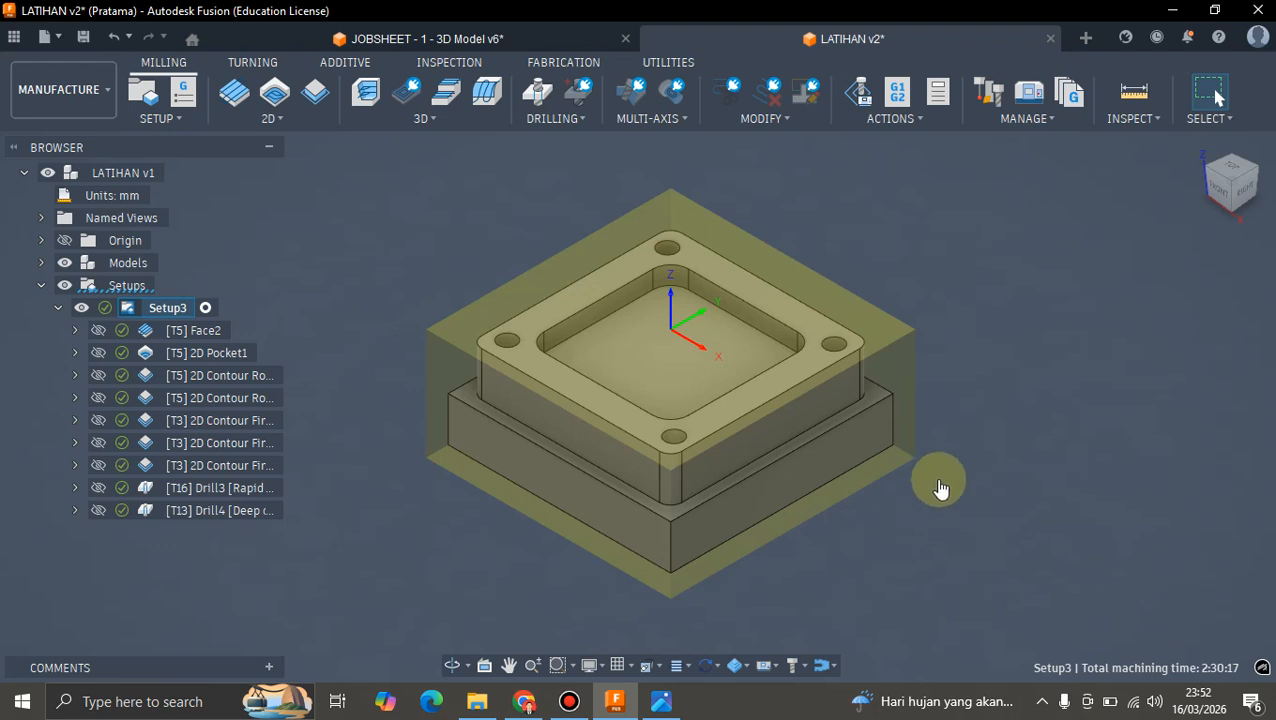
{"action": "scroll", "coordinate": [940, 487], "scroll_direction": "down", "scroll_amount": 1}
{"action": "scroll", "coordinate": [783, 333], "scroll_direction": "up", "scroll_amount": 1}
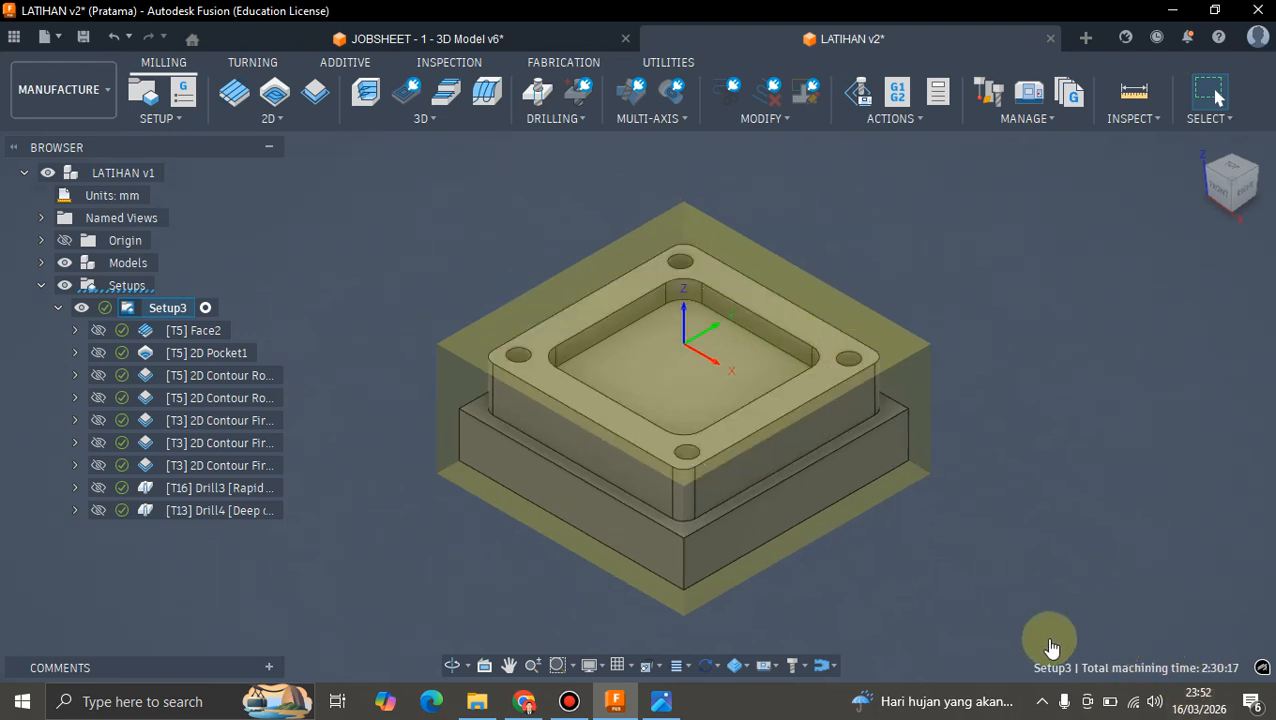
{"action": "scroll", "coordinate": [1050, 648], "scroll_direction": "up", "scroll_amount": 1}
{"action": "scroll", "coordinate": [802, 535], "scroll_direction": "down", "scroll_amount": 2}
{"action": "scroll", "coordinate": [703, 389], "scroll_direction": "up", "scroll_amount": 2}
{"action": "scroll", "coordinate": [752, 378], "scroll_direction": "down", "scroll_amount": 2}
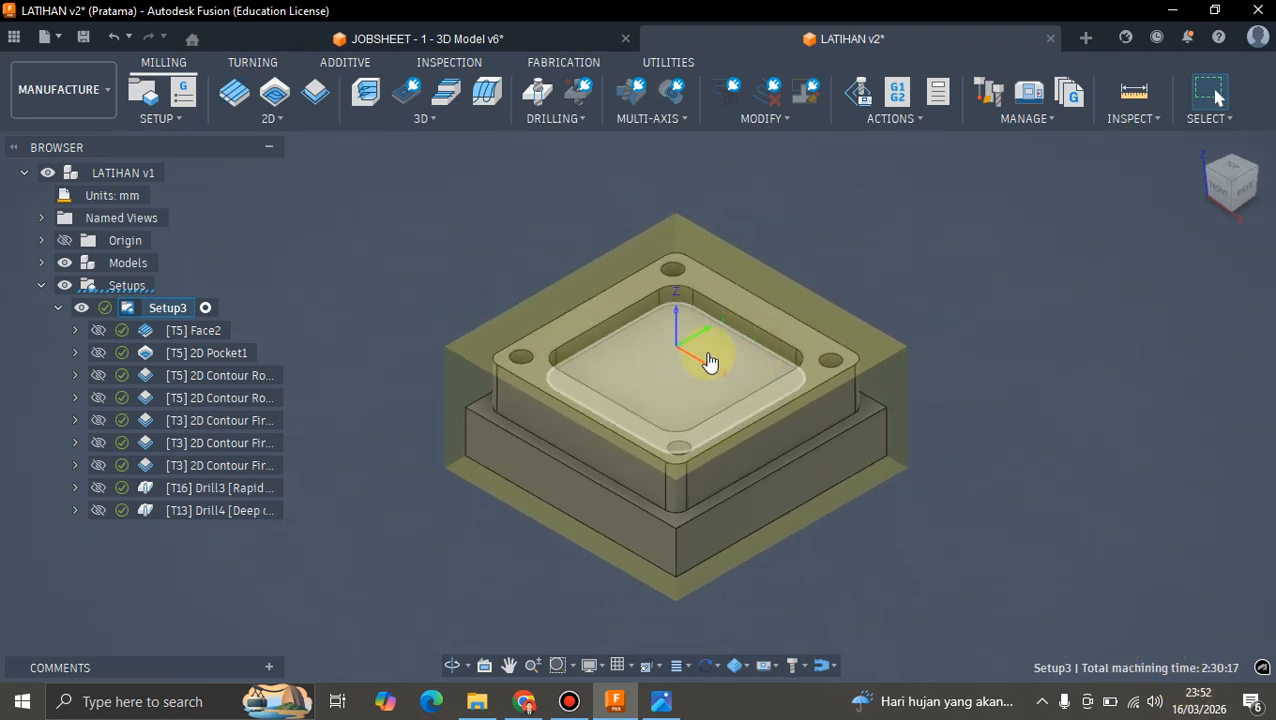
{"action": "scroll", "coordinate": [708, 362], "scroll_direction": "up", "scroll_amount": 1}
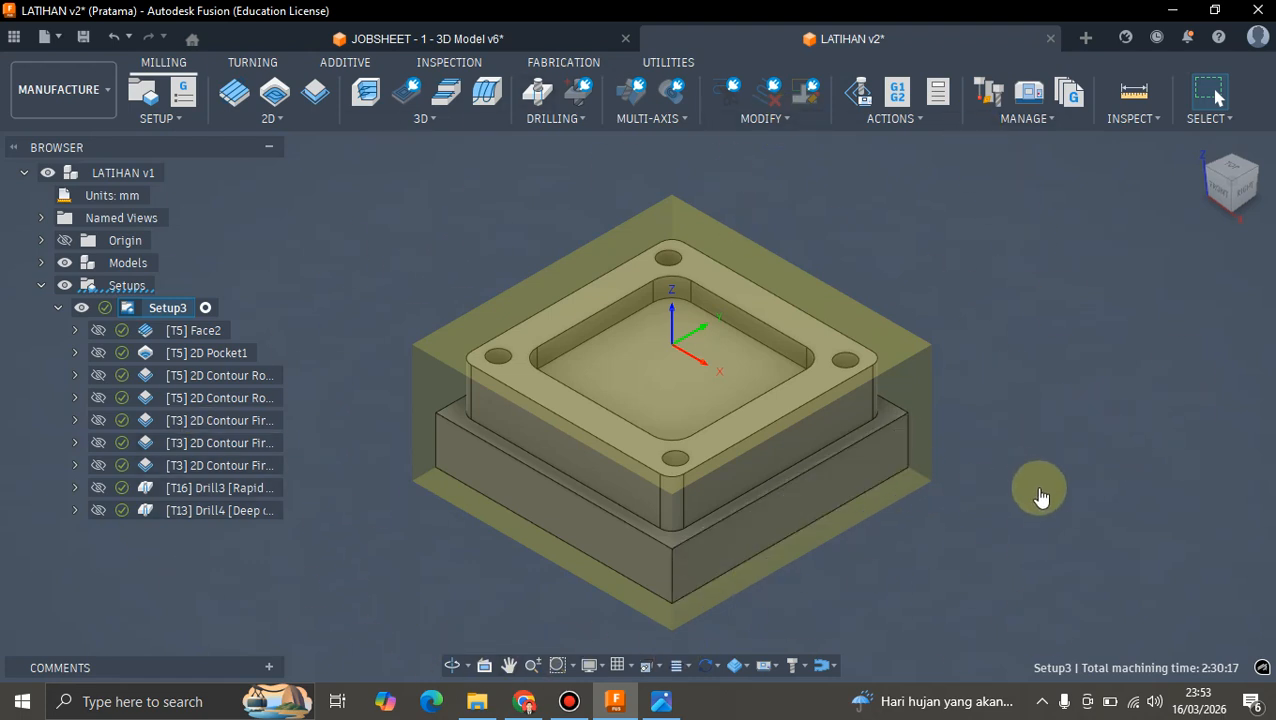
{"action": "scroll", "coordinate": [812, 470], "scroll_direction": "up", "scroll_amount": 1}
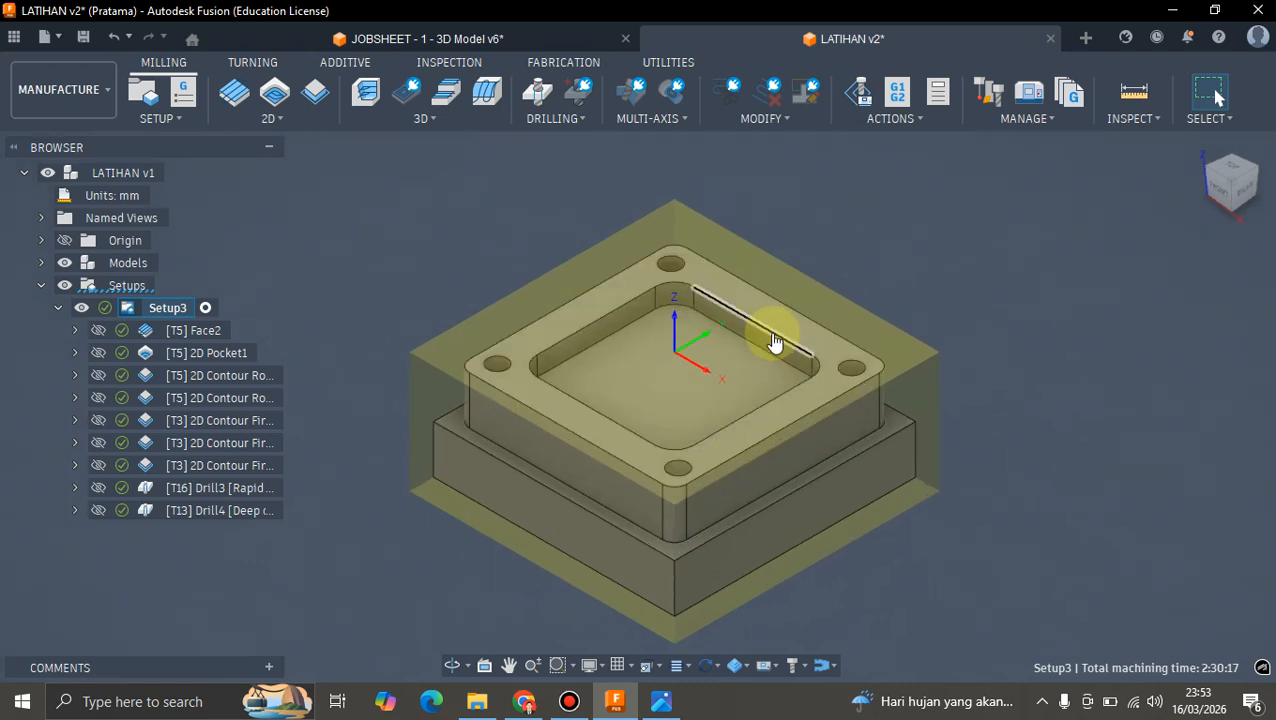
{"action": "scroll", "coordinate": [798, 371], "scroll_direction": "down", "scroll_amount": 1}
{"action": "scroll", "coordinate": [800, 366], "scroll_direction": "up", "scroll_amount": 2}
{"action": "scroll", "coordinate": [840, 370], "scroll_direction": "down", "scroll_amount": 2}
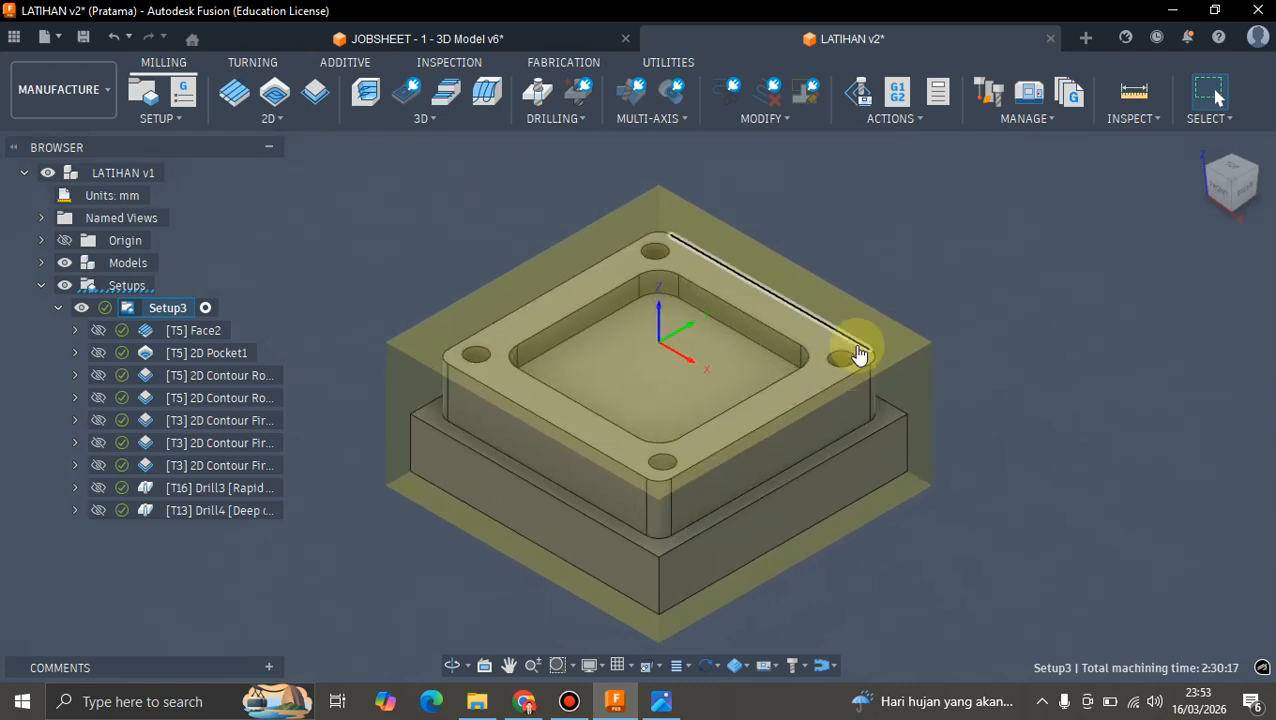
{"action": "scroll", "coordinate": [875, 335], "scroll_direction": "up", "scroll_amount": 1}
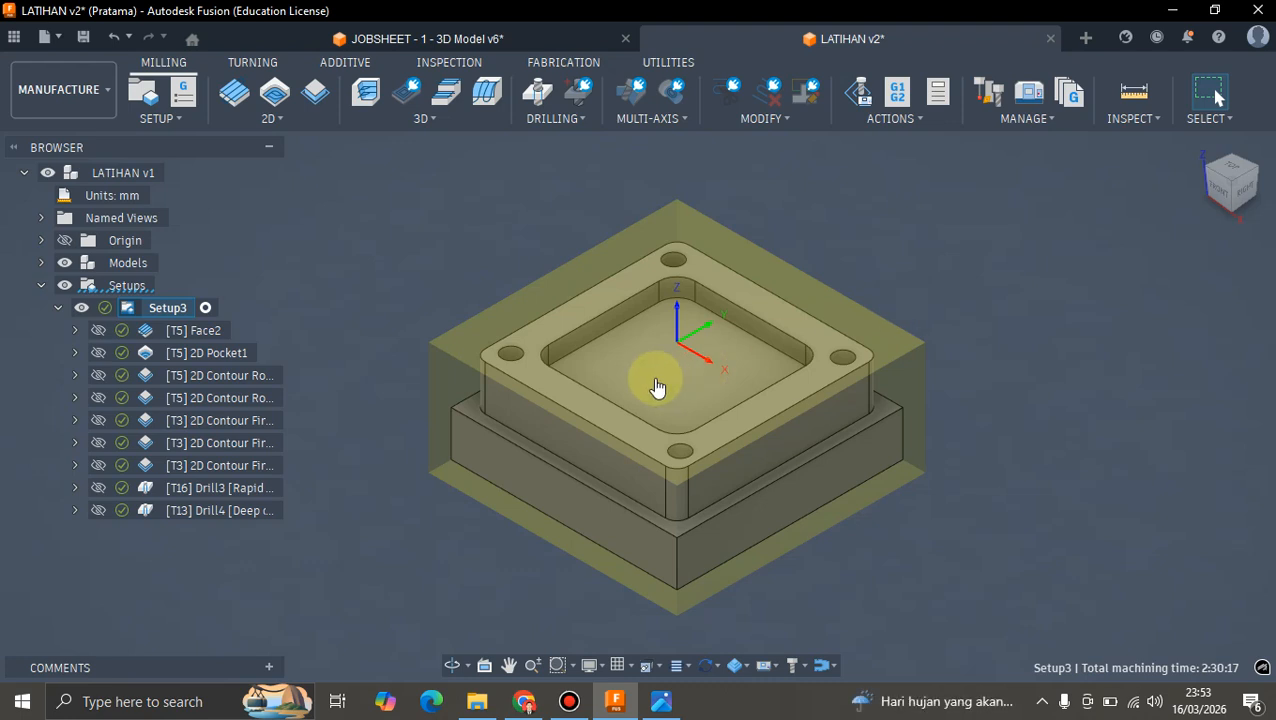
{"action": "scroll", "coordinate": [657, 388], "scroll_direction": "up", "scroll_amount": 2}
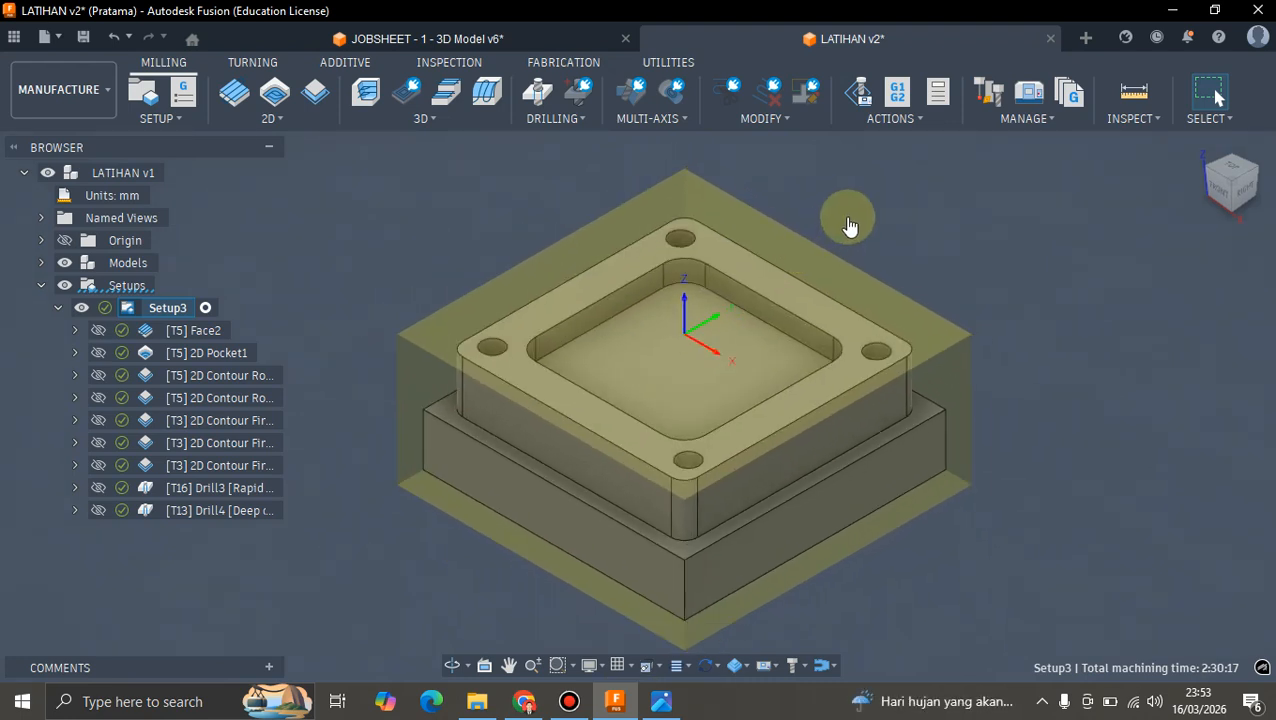
{"action": "scroll", "coordinate": [849, 226], "scroll_direction": "down", "scroll_amount": 1}
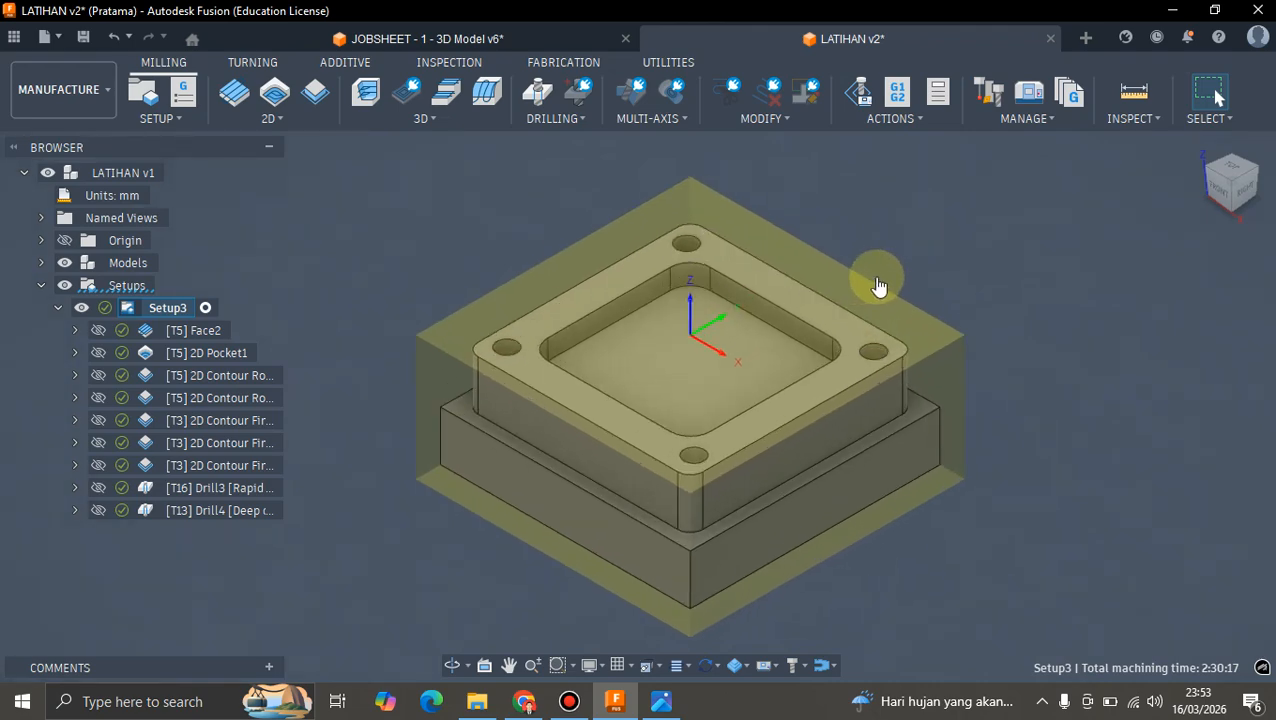
{"action": "scroll", "coordinate": [867, 291], "scroll_direction": "up", "scroll_amount": 1}
{"action": "scroll", "coordinate": [867, 291], "scroll_direction": "down", "scroll_amount": 1}
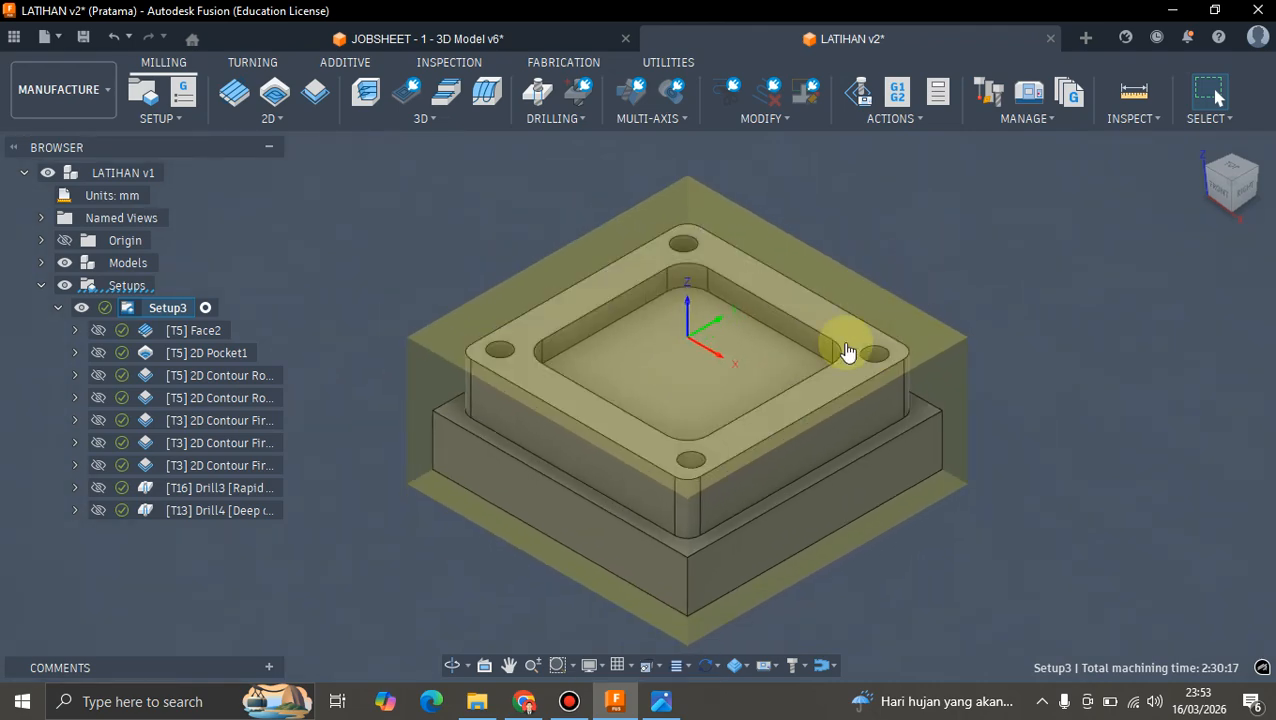